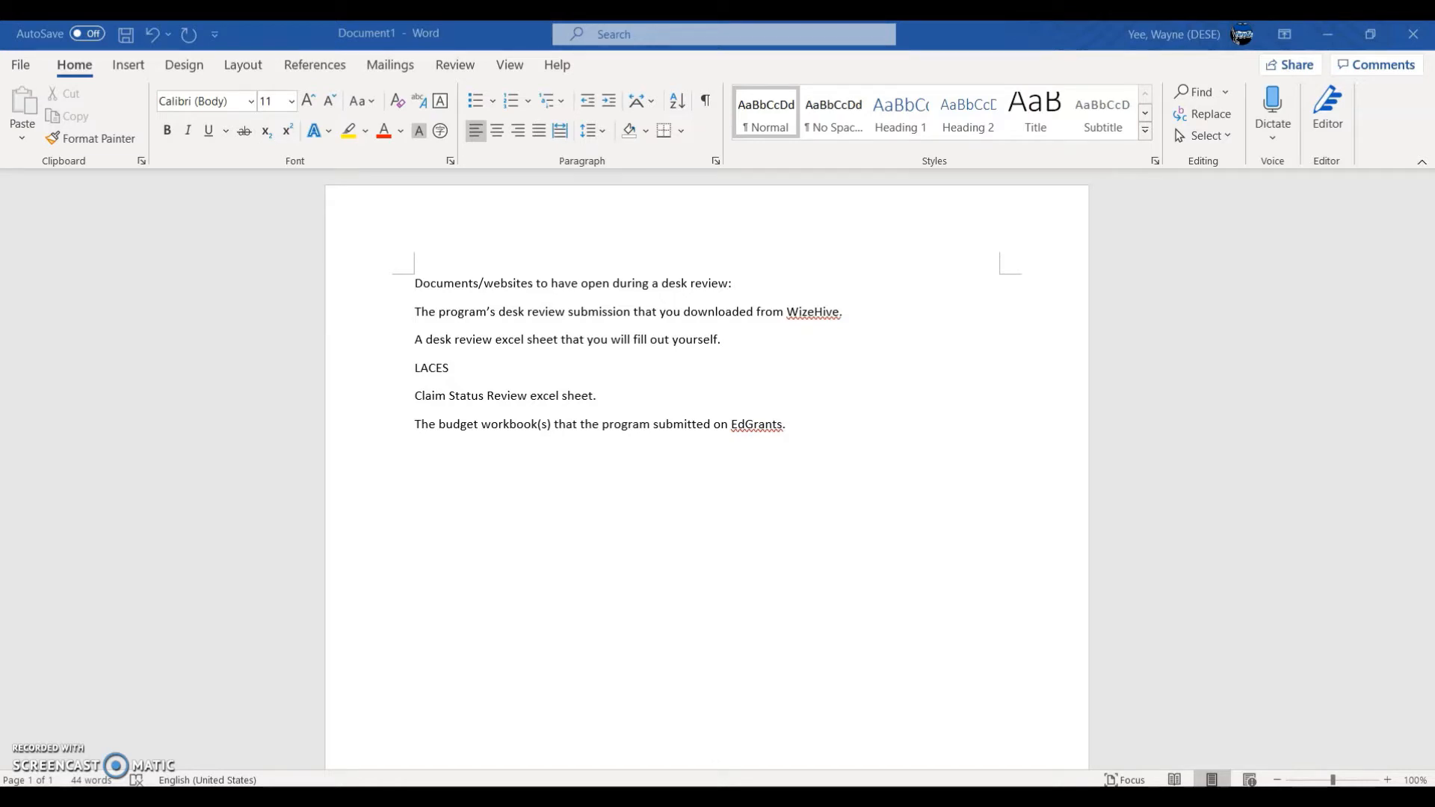
Step: Leave the Word checklist for the fy21_deskreviews_psreview portal listing in Firefox
key(alt+Tab)
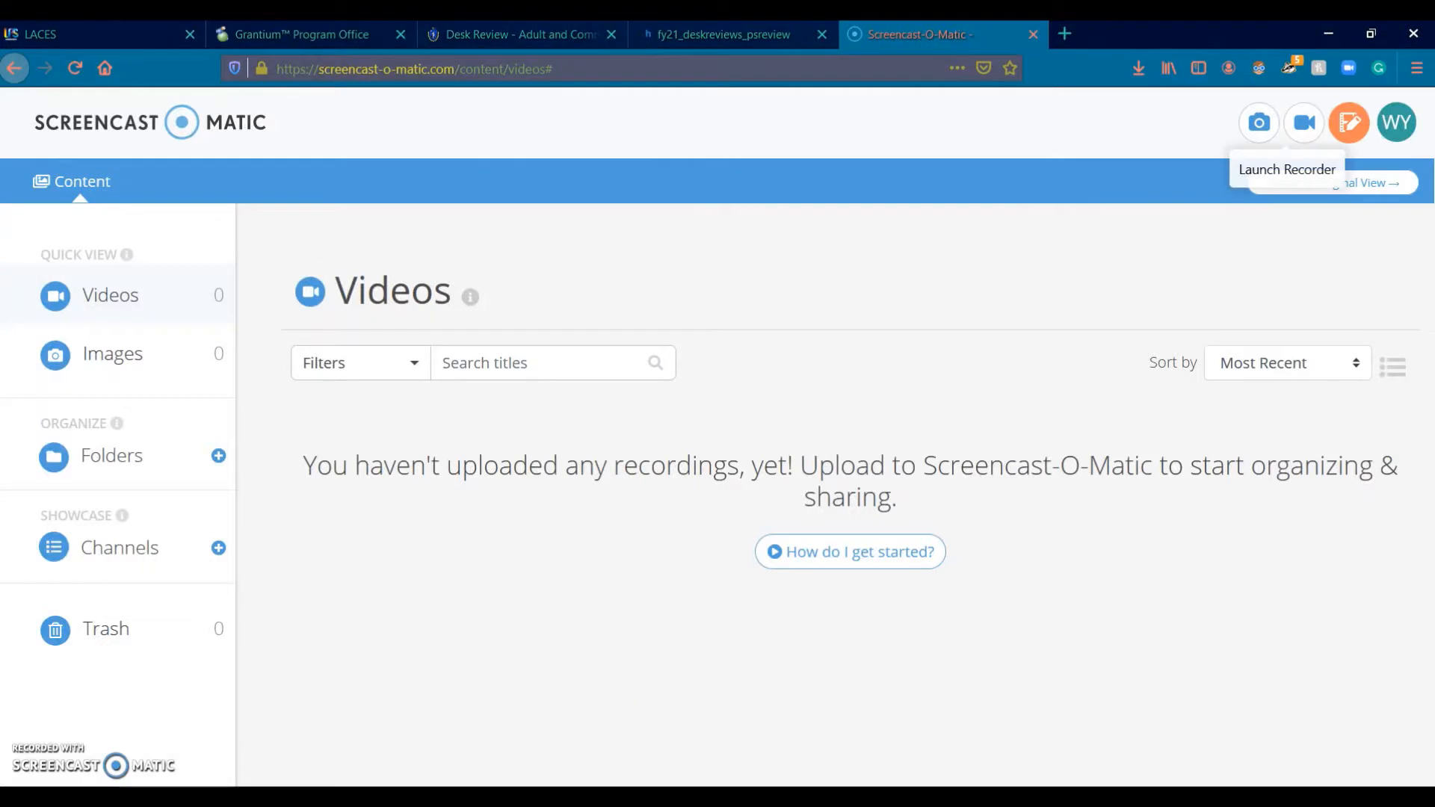
click(725, 34)
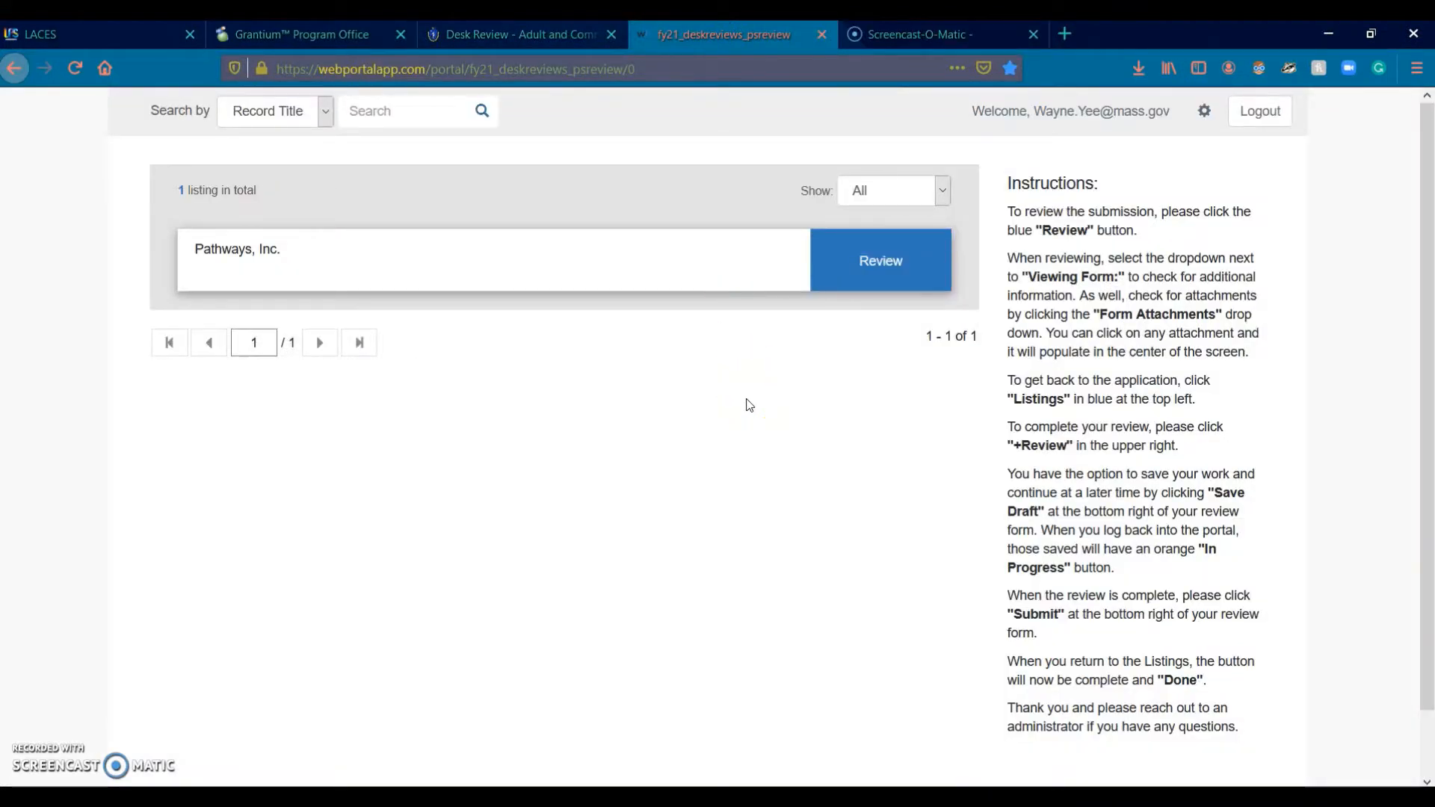
Step: Open the Pathways, Inc. submission's Upload Desk Review #1 Here form attachment
click(731, 400)
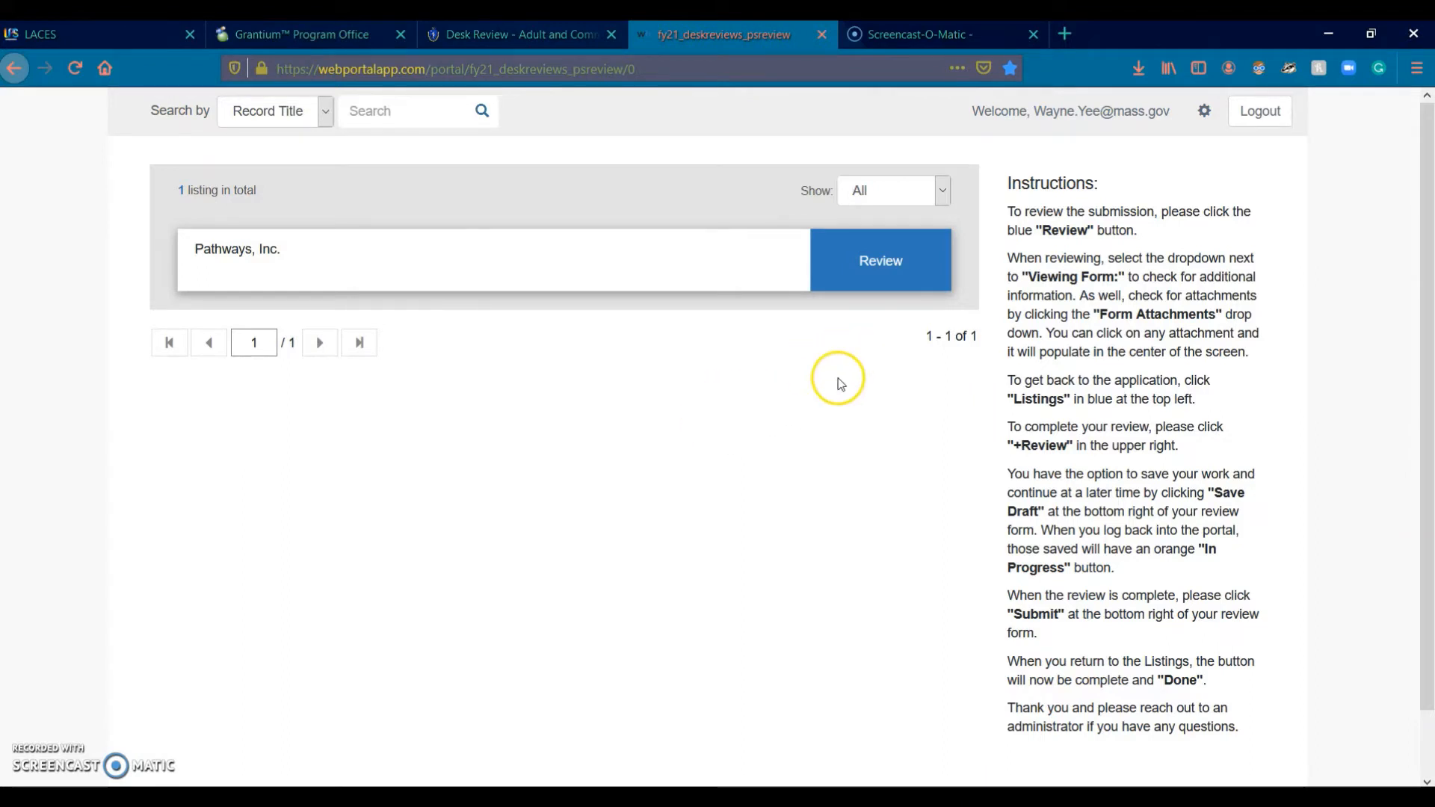
click(890, 285)
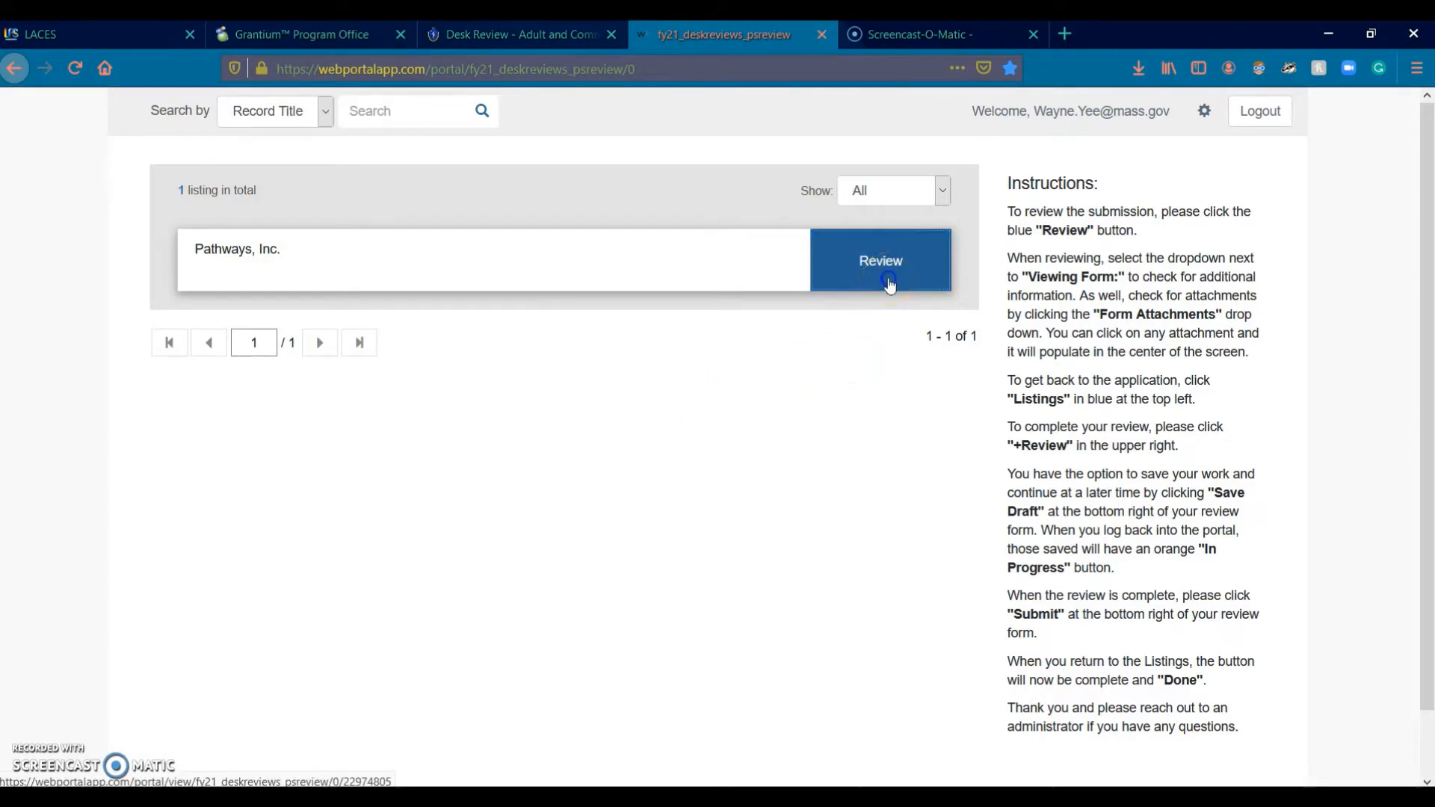
click(772, 629)
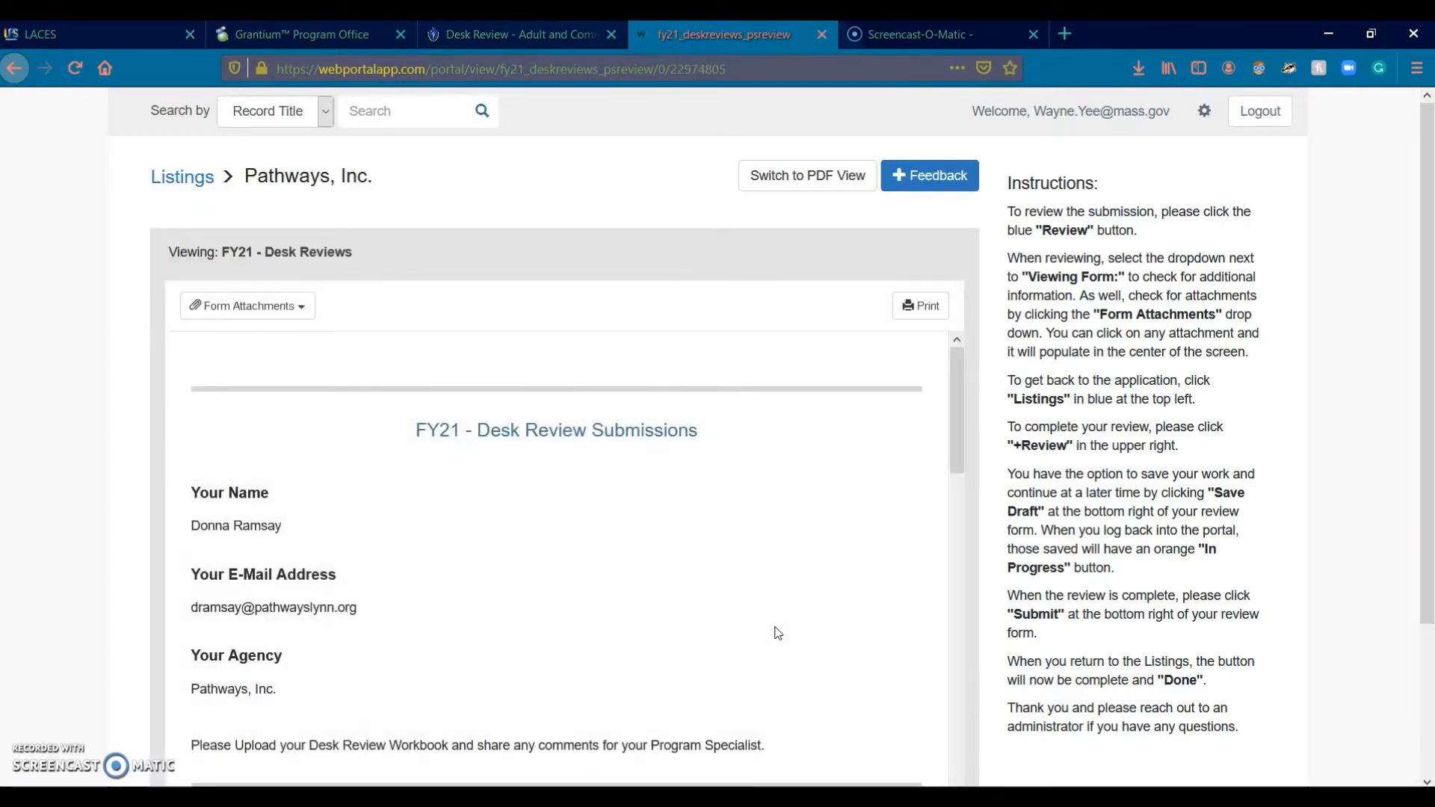
click(459, 430)
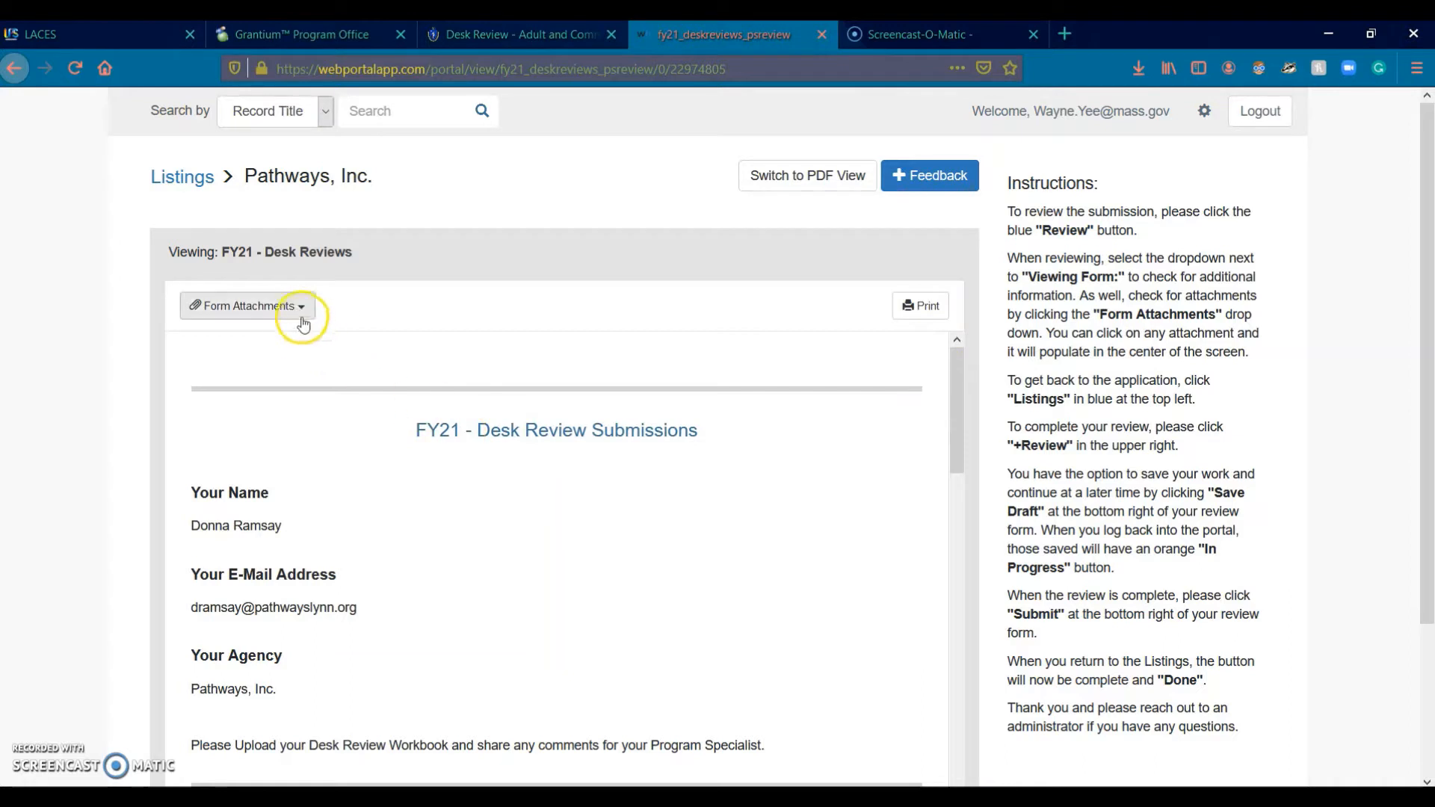
click(297, 308)
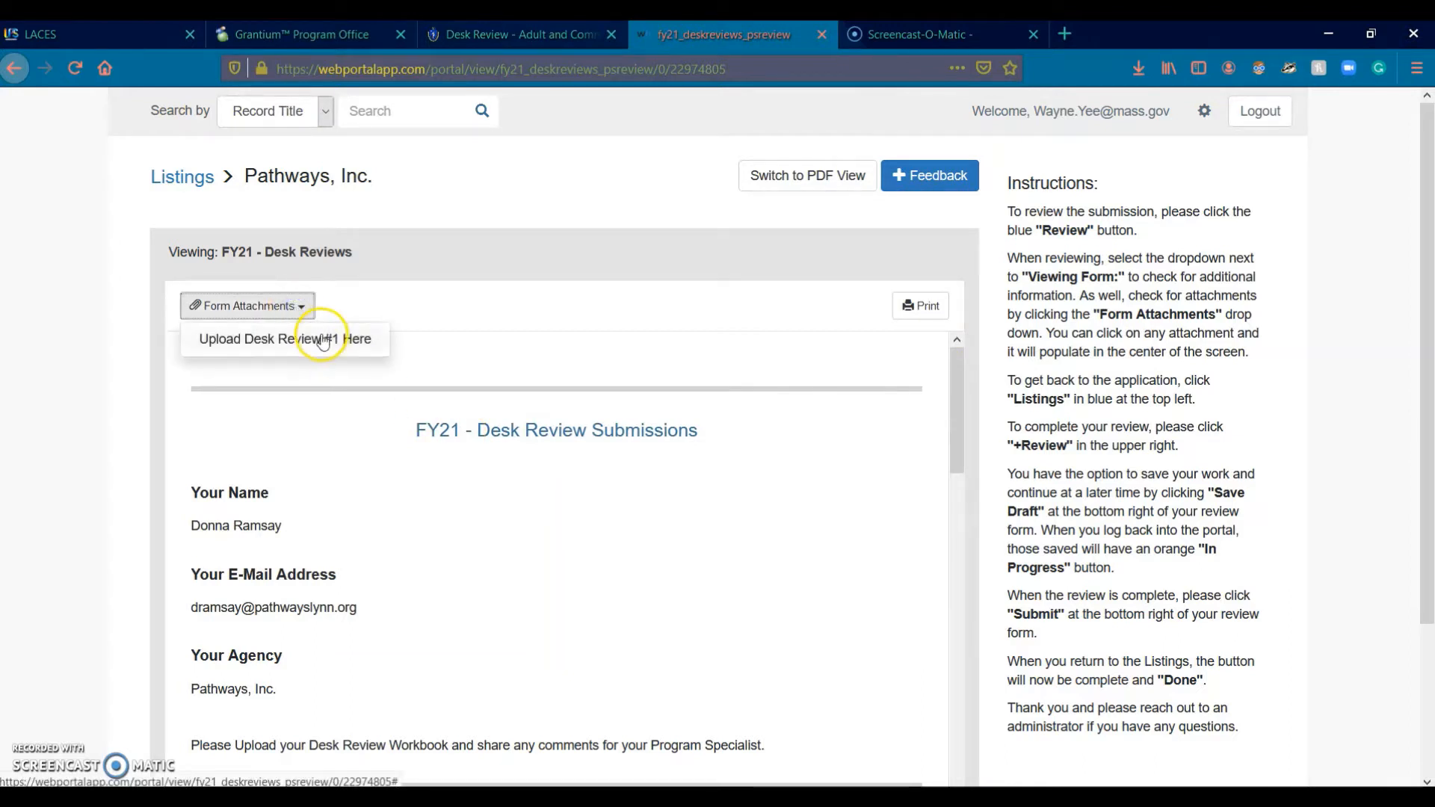
click(317, 338)
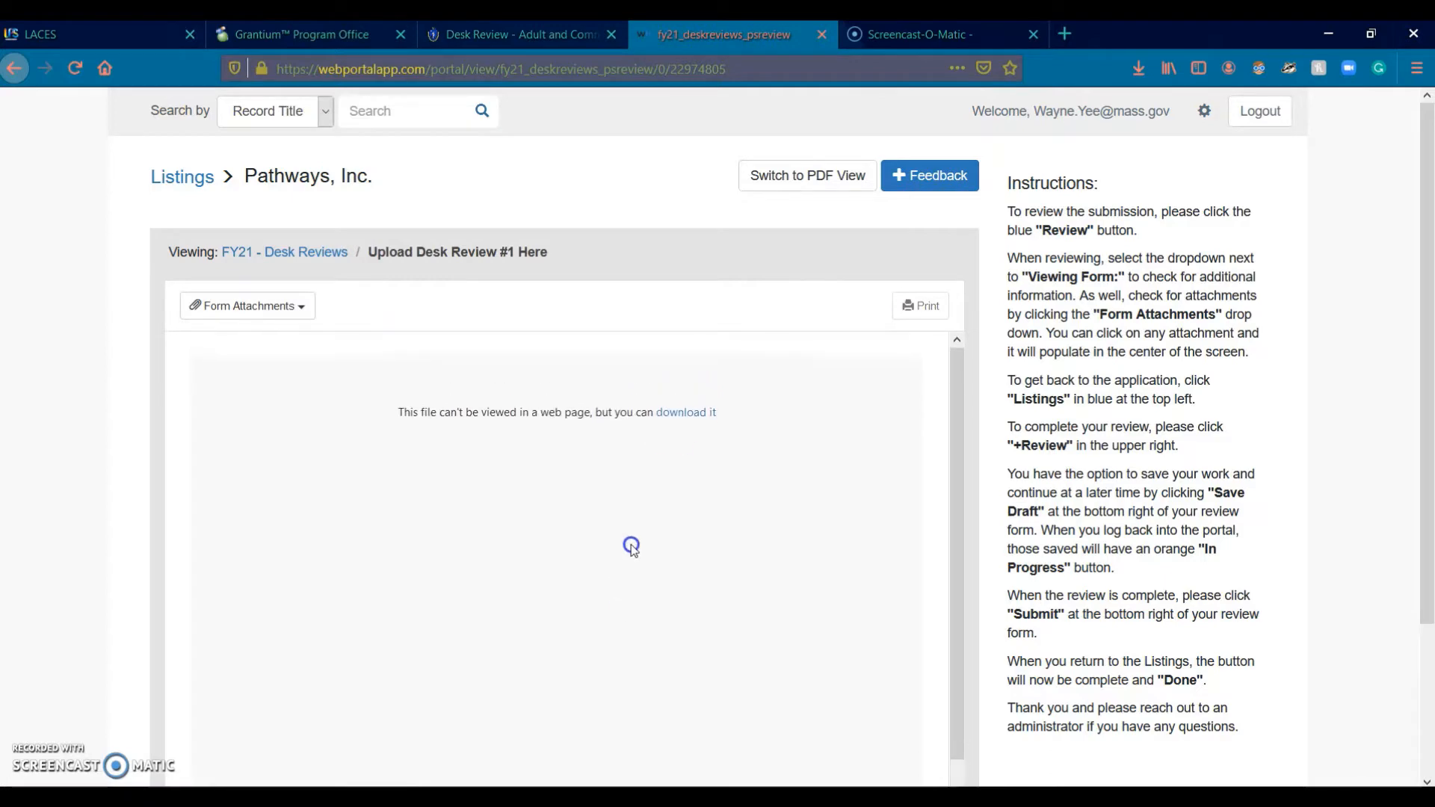
Step: Start the workbook download, cancel it, and return to the Word checklist
click(687, 416)
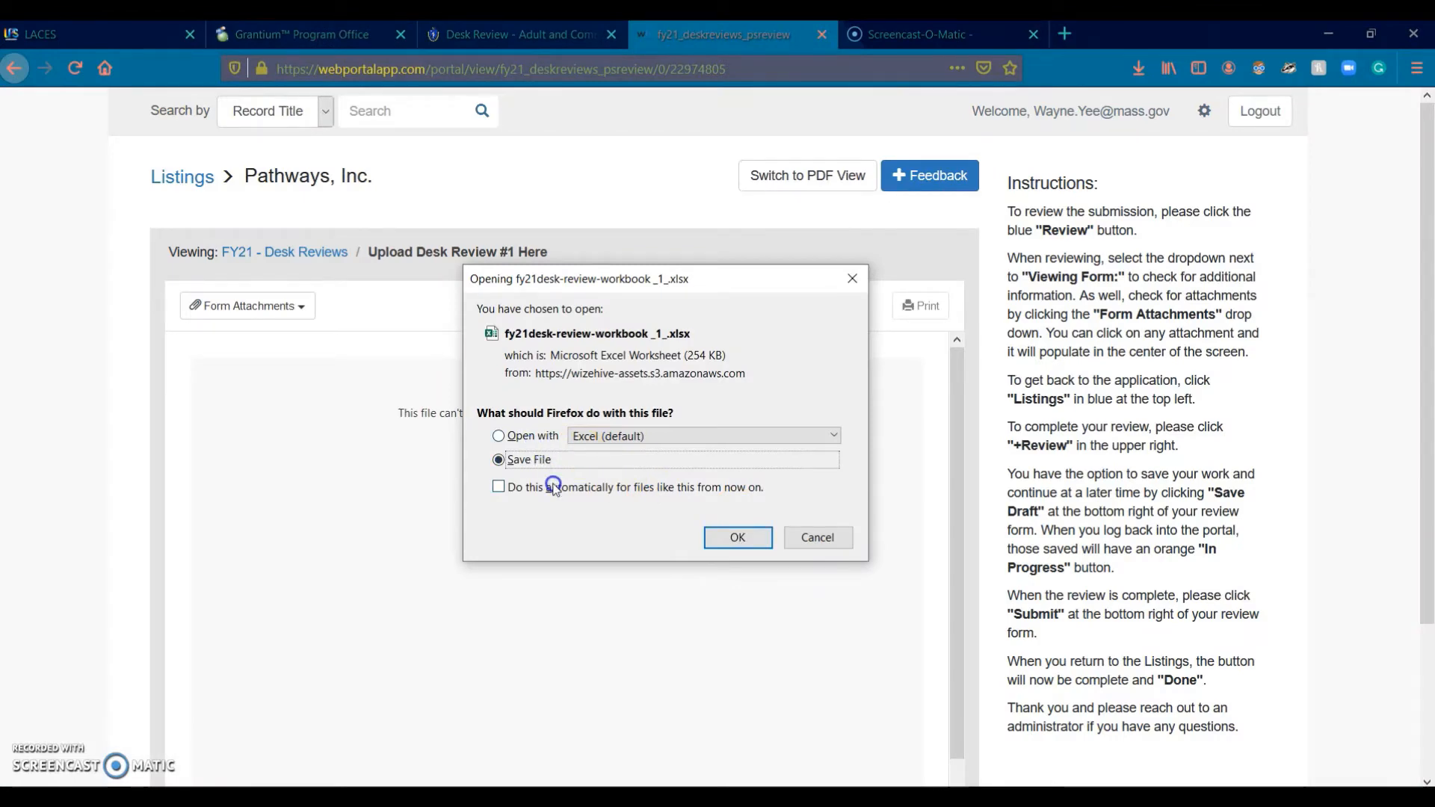
click(797, 540)
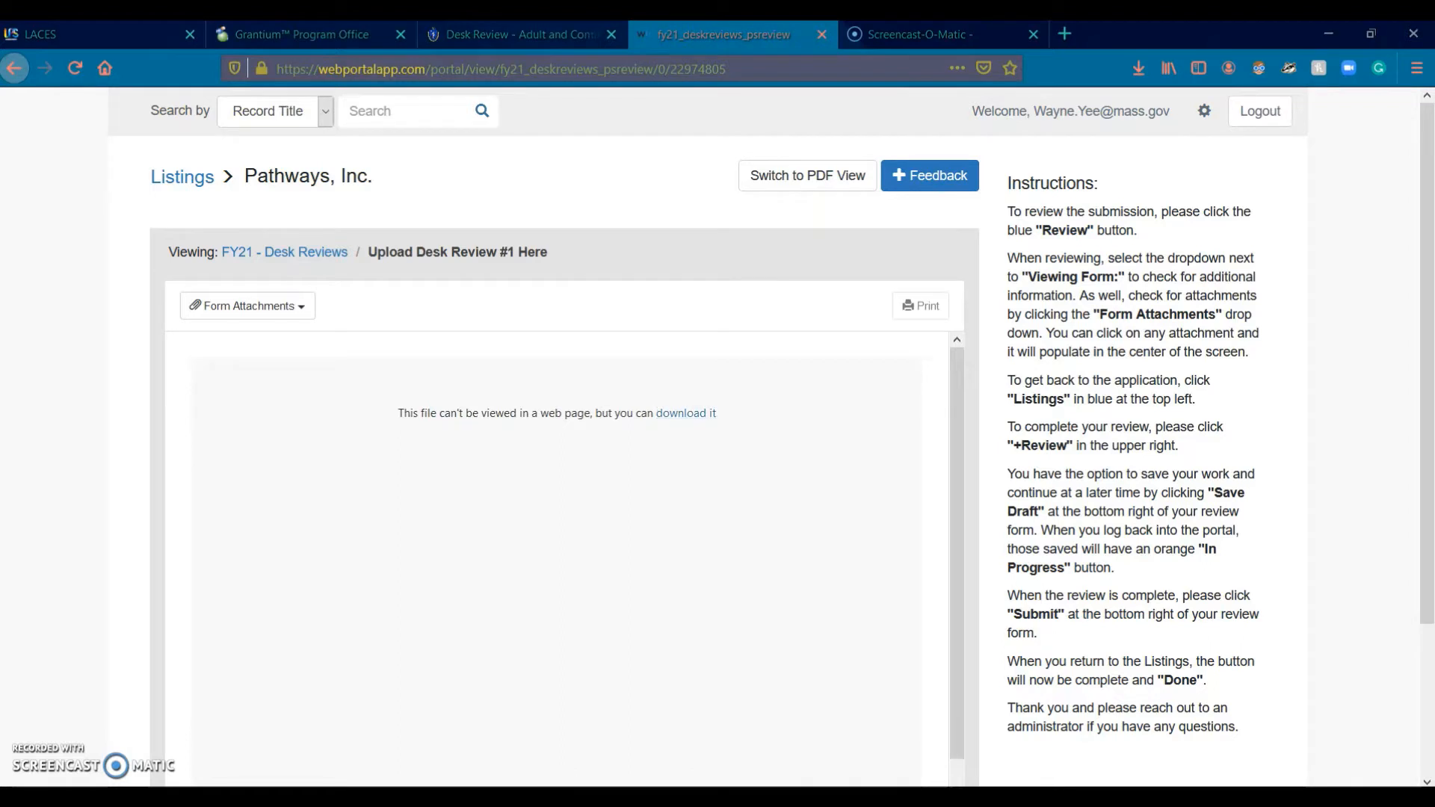
click(545, 625)
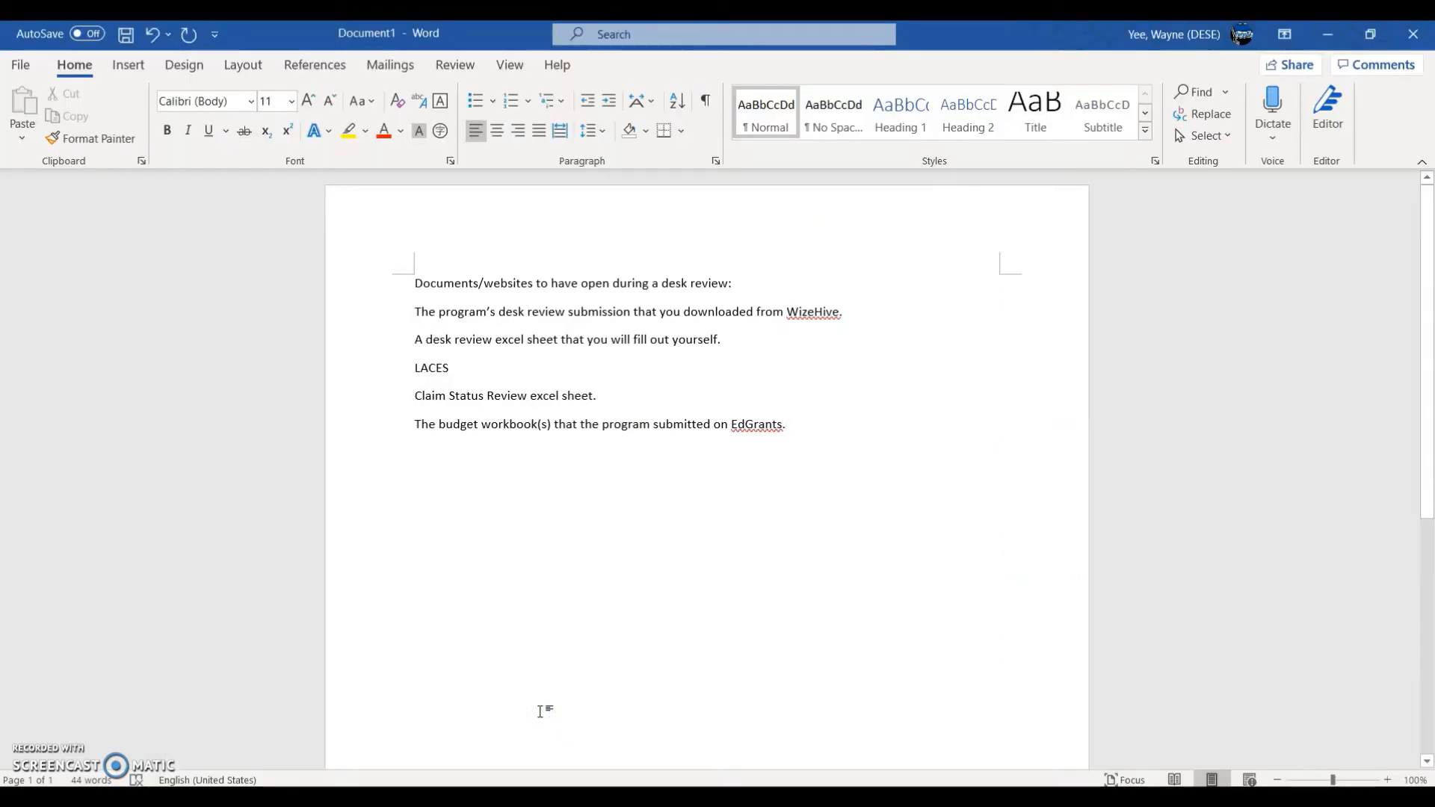
Step: Bring up the FY21- SAMPLE PROGRAM- Desk Review- November 20- WY.xlsx workbook in Excel
click(549, 719)
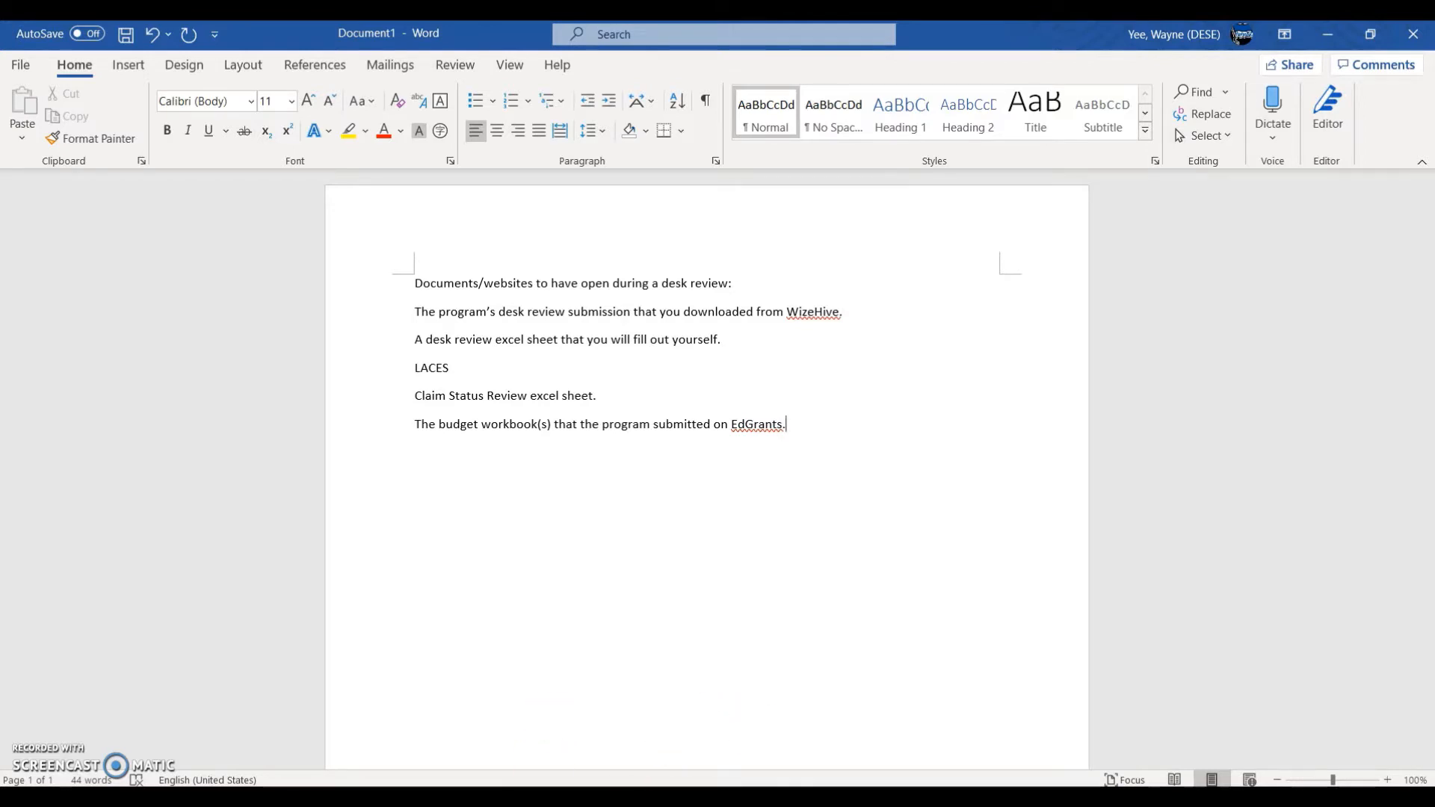
click(924, 748)
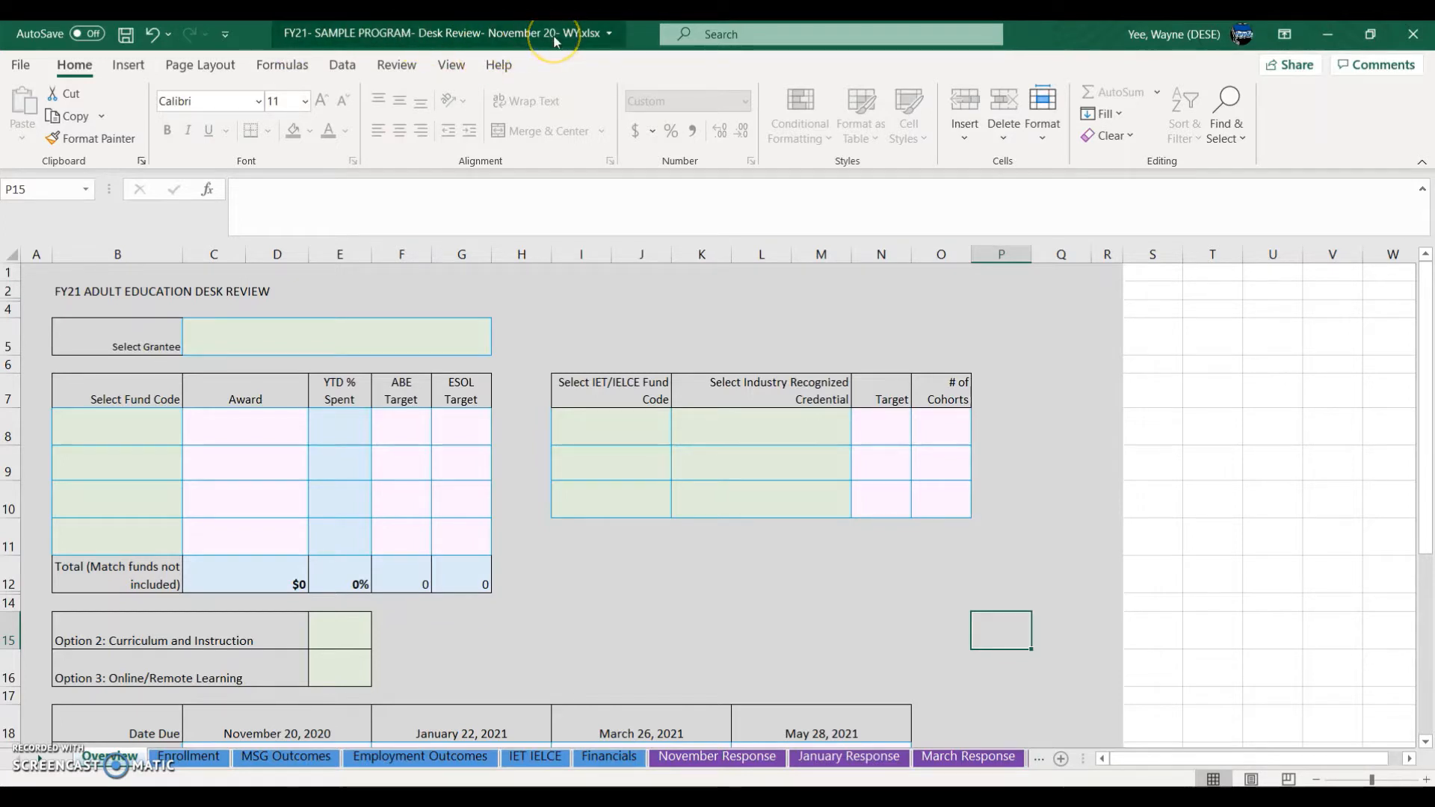
Step: Open the Program Submission workbook to see its Enrollment sheet's waitlists of 177, 332 and 12
mouse_move(713, 798)
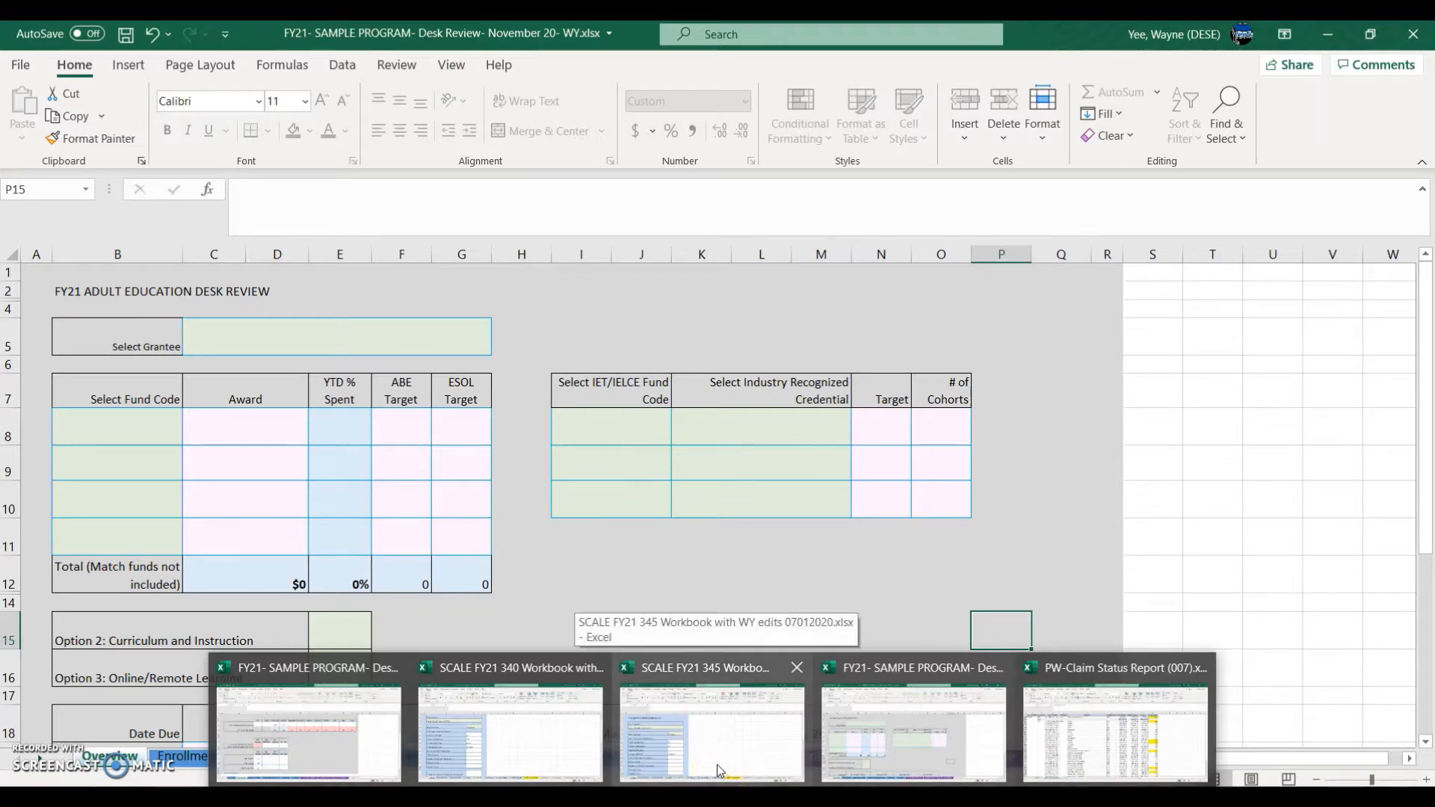
click(313, 763)
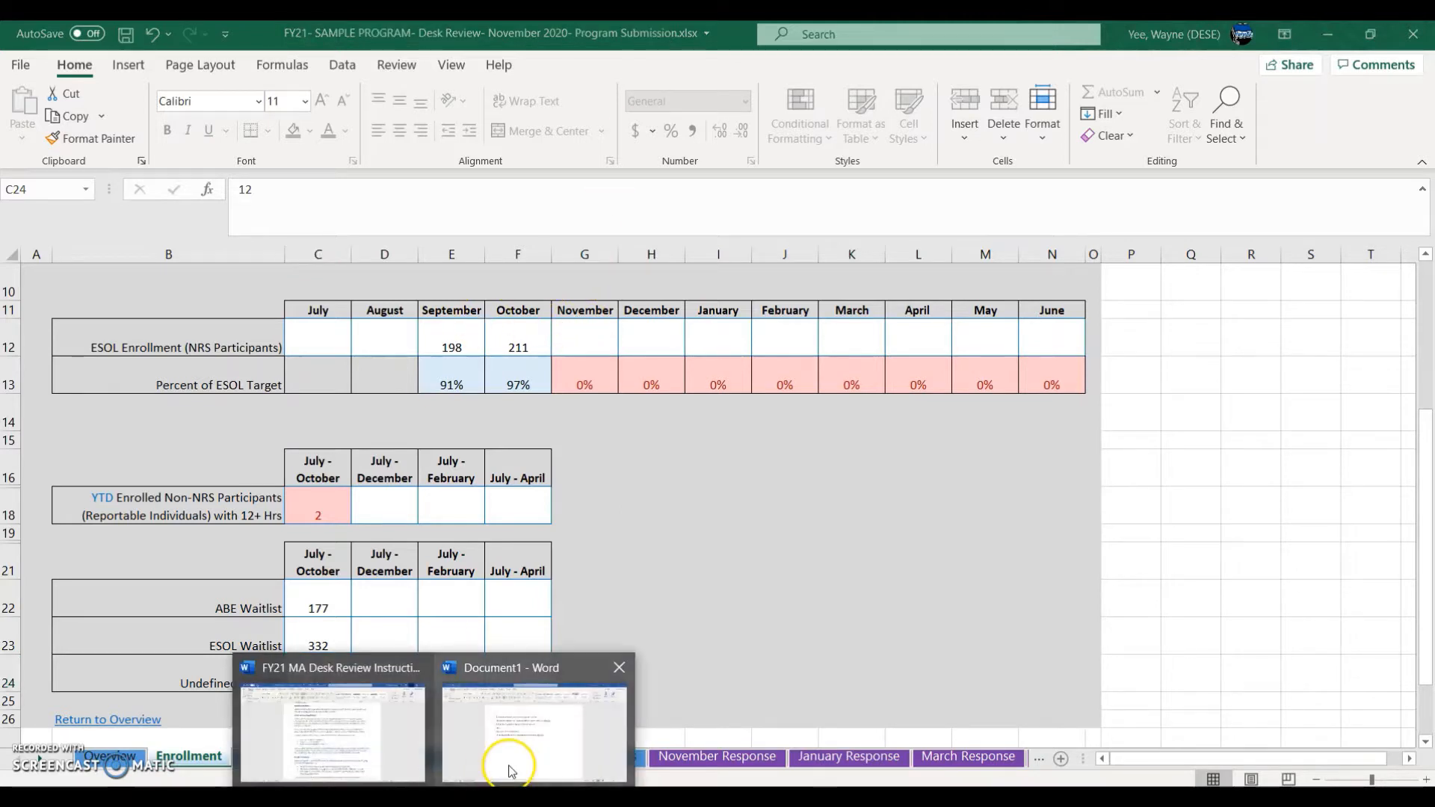
Step: Return to the Document1 desk-review checklist in Word
click(508, 762)
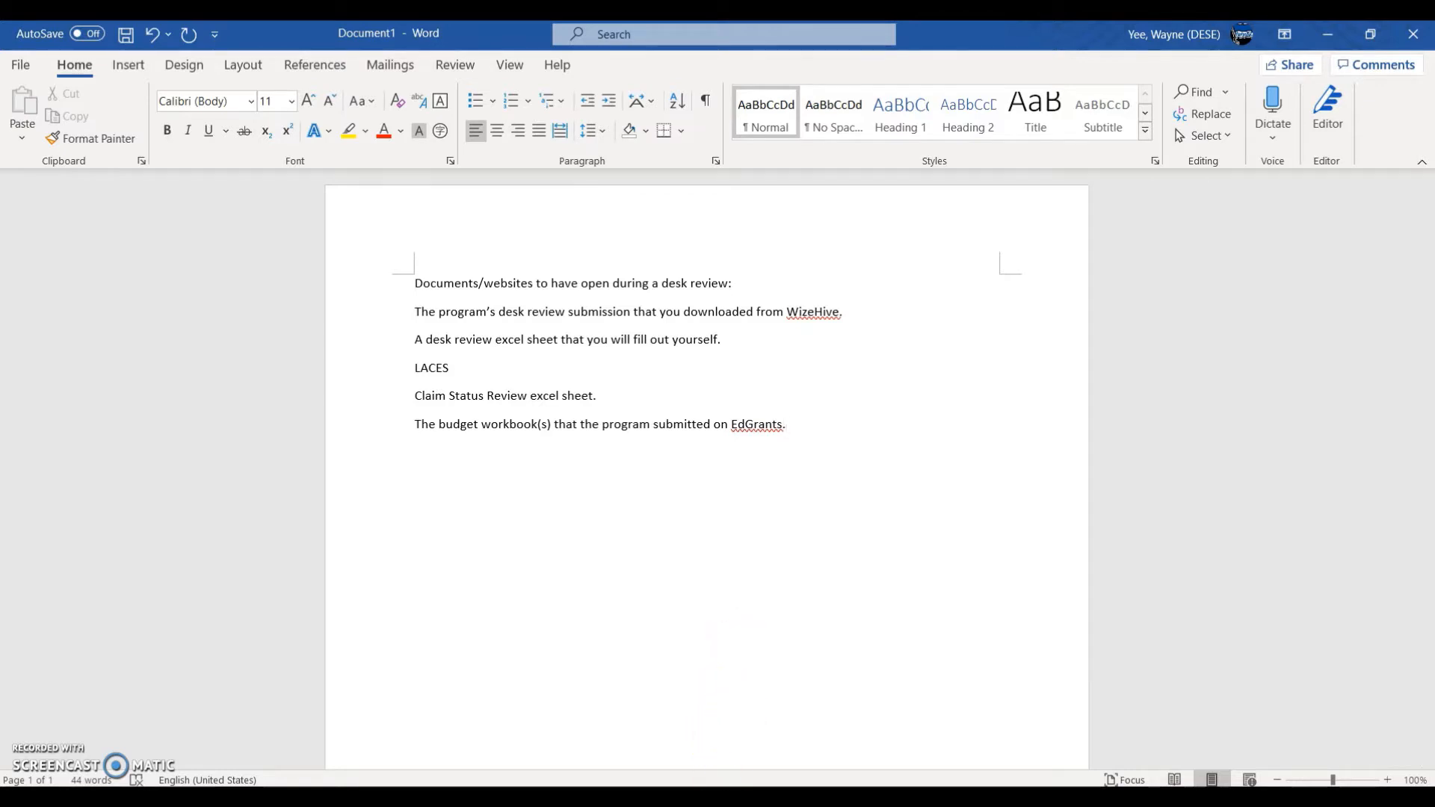
Step: Bring the FY21- SAMPLE PROGRAM- Desk Review workbook back to the front
mouse_move(713, 800)
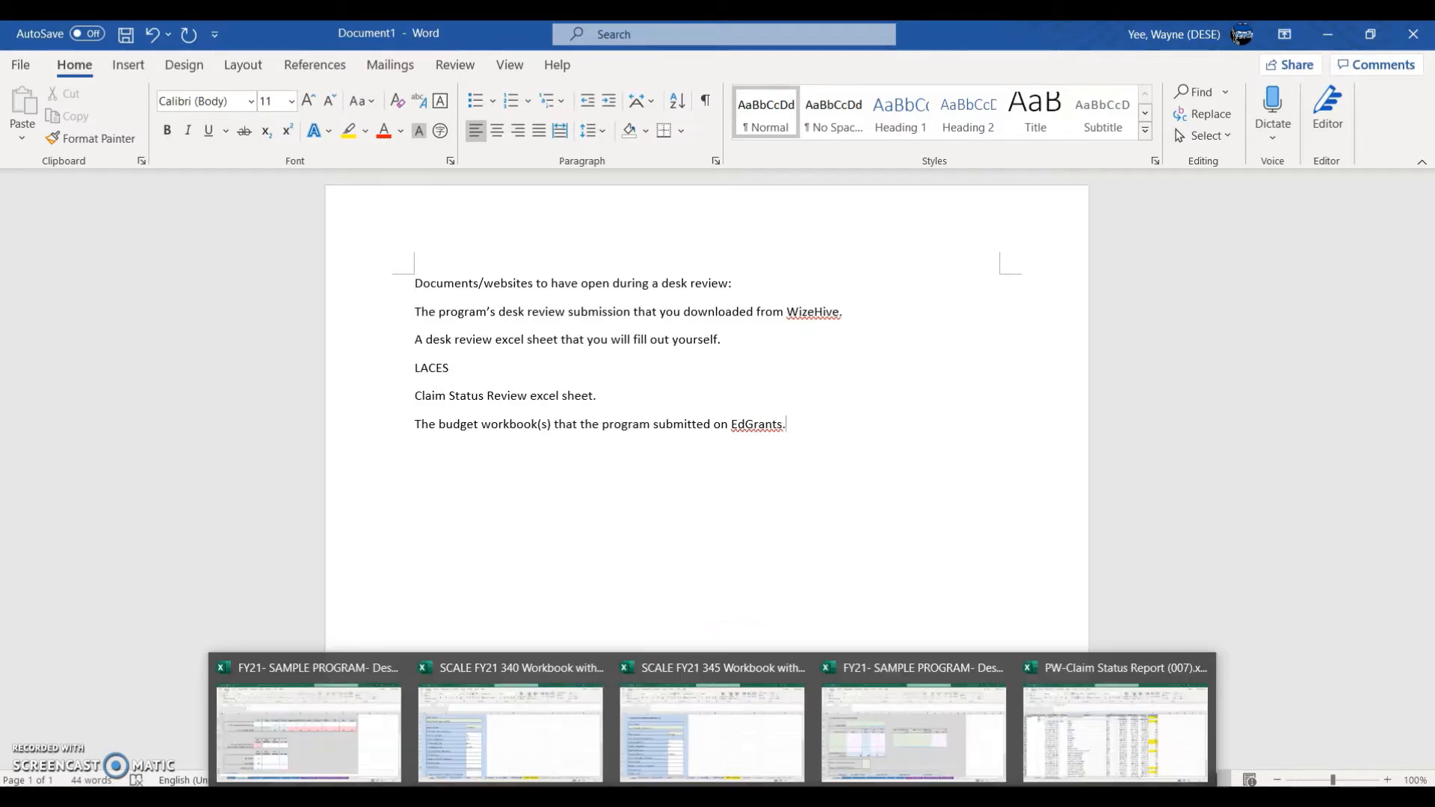
click(898, 752)
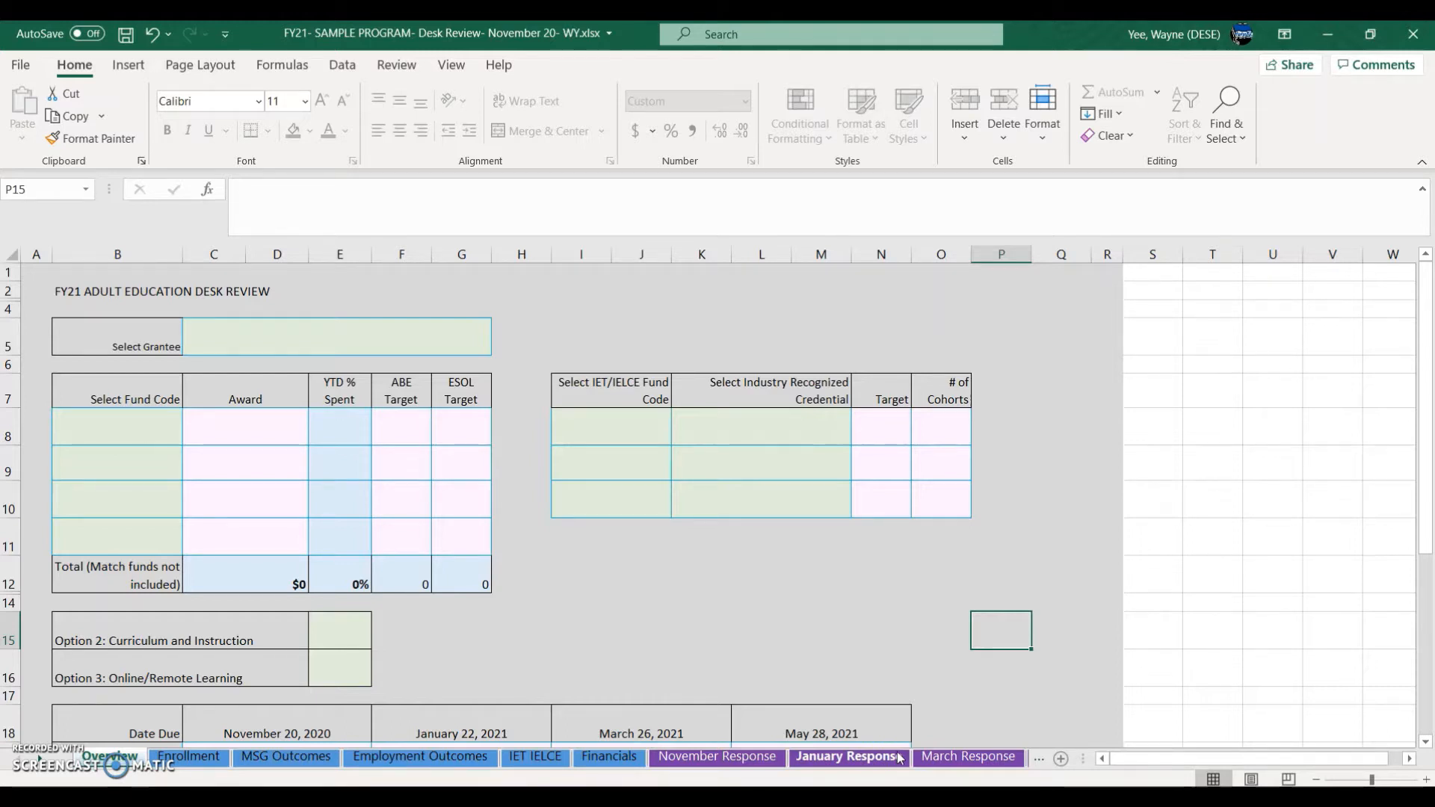
Step: Choose Somerville Public Schools (SCALE) as grantee in C5, then view the SCALE FY21 340 Workbook
click(292, 329)
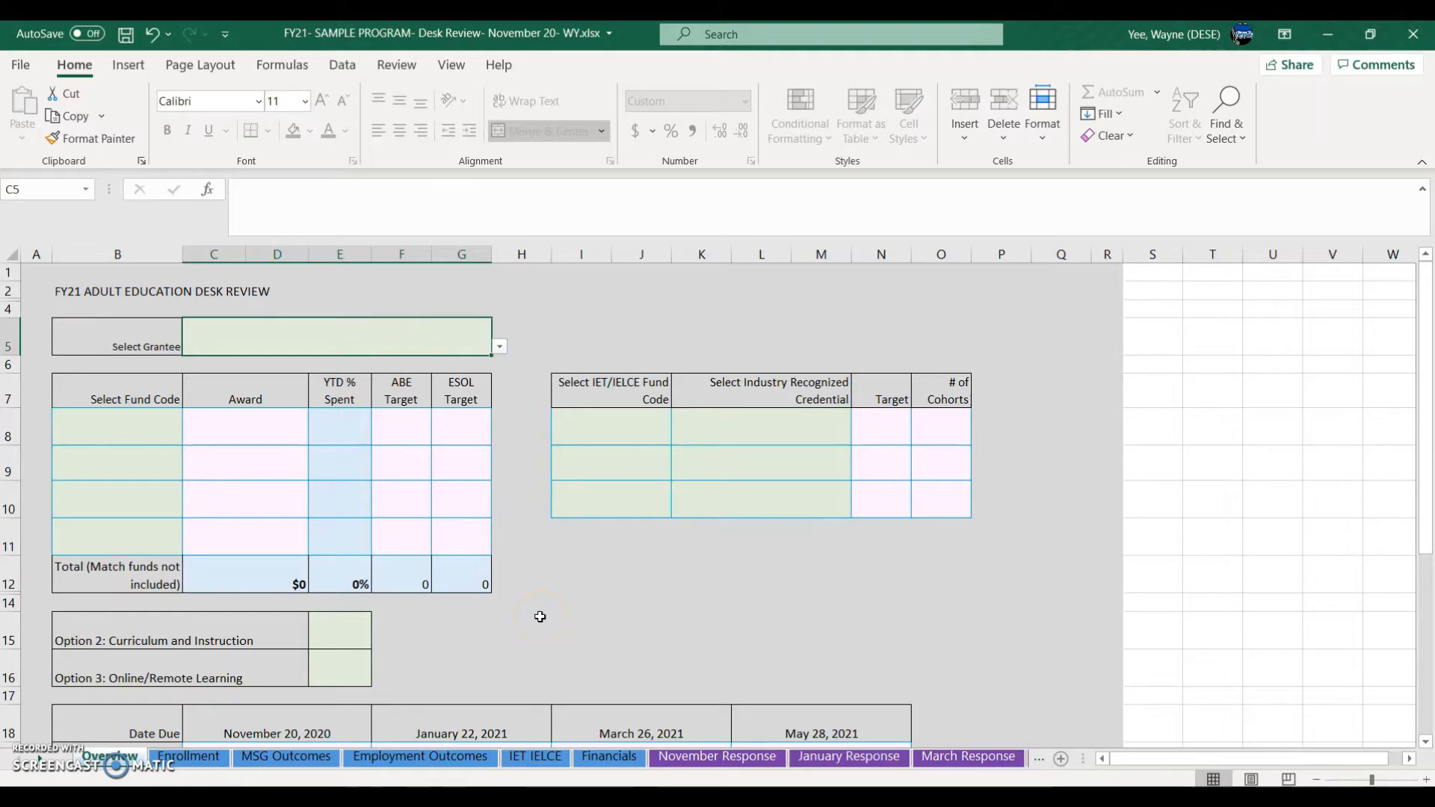
click(500, 346)
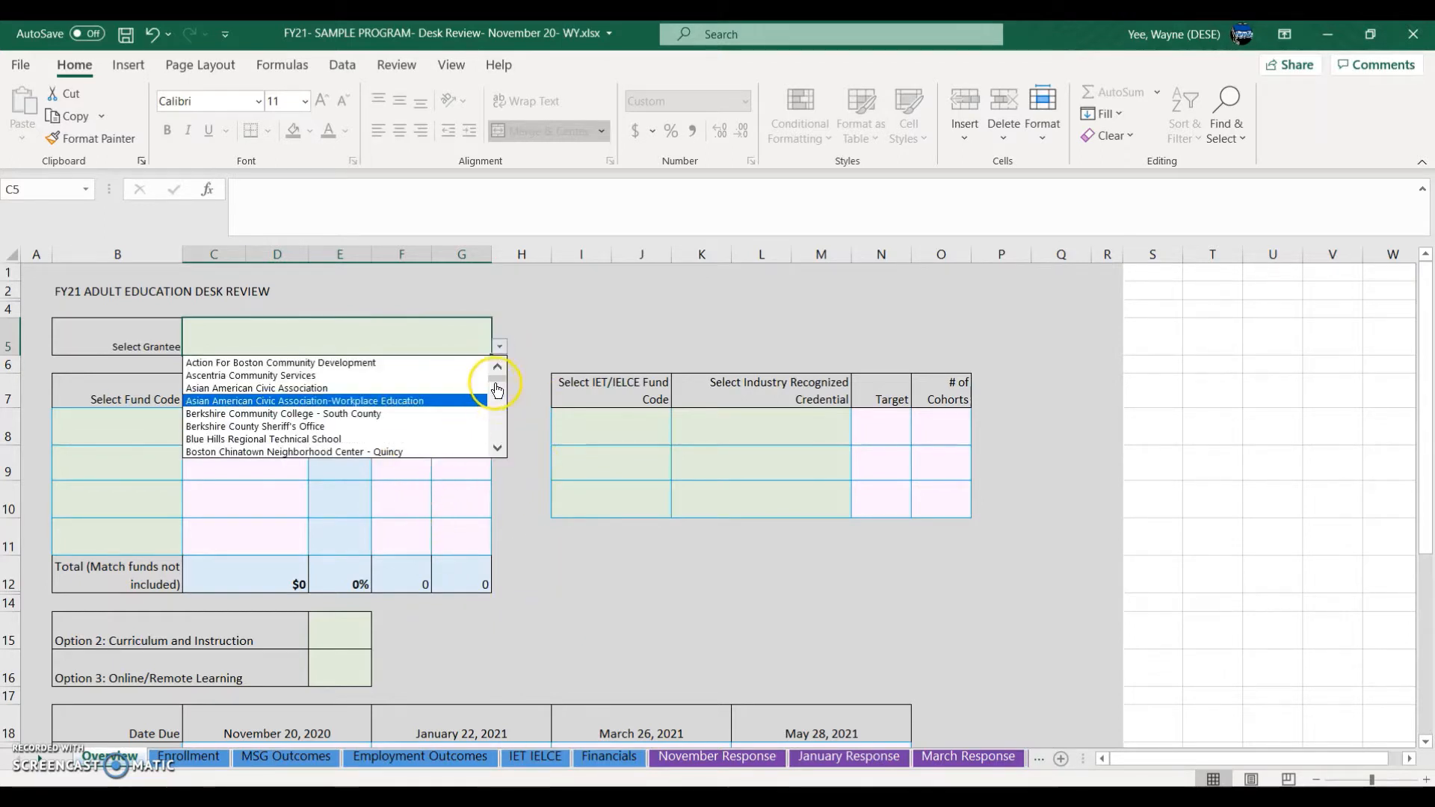
drag(496, 375, 505, 431)
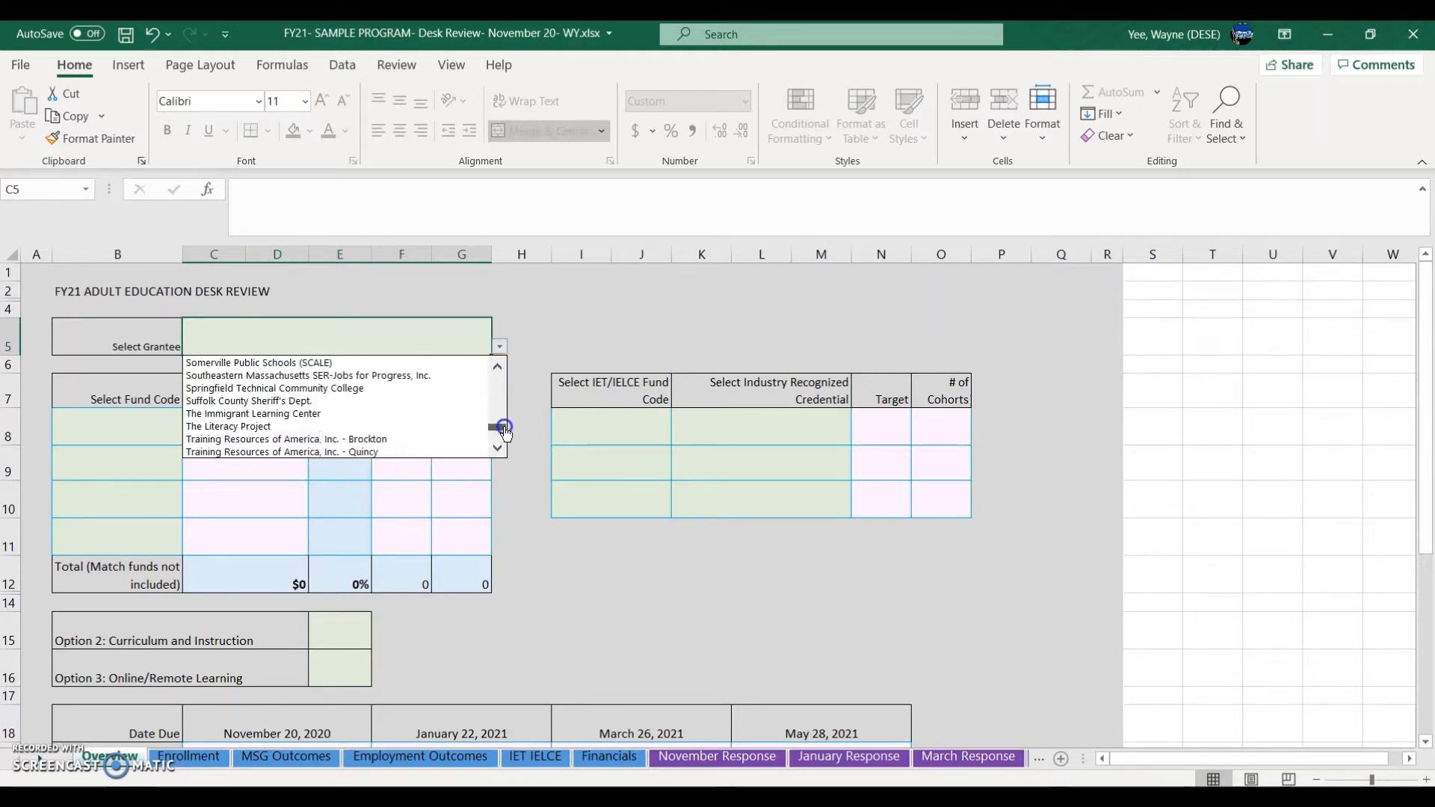
click(355, 364)
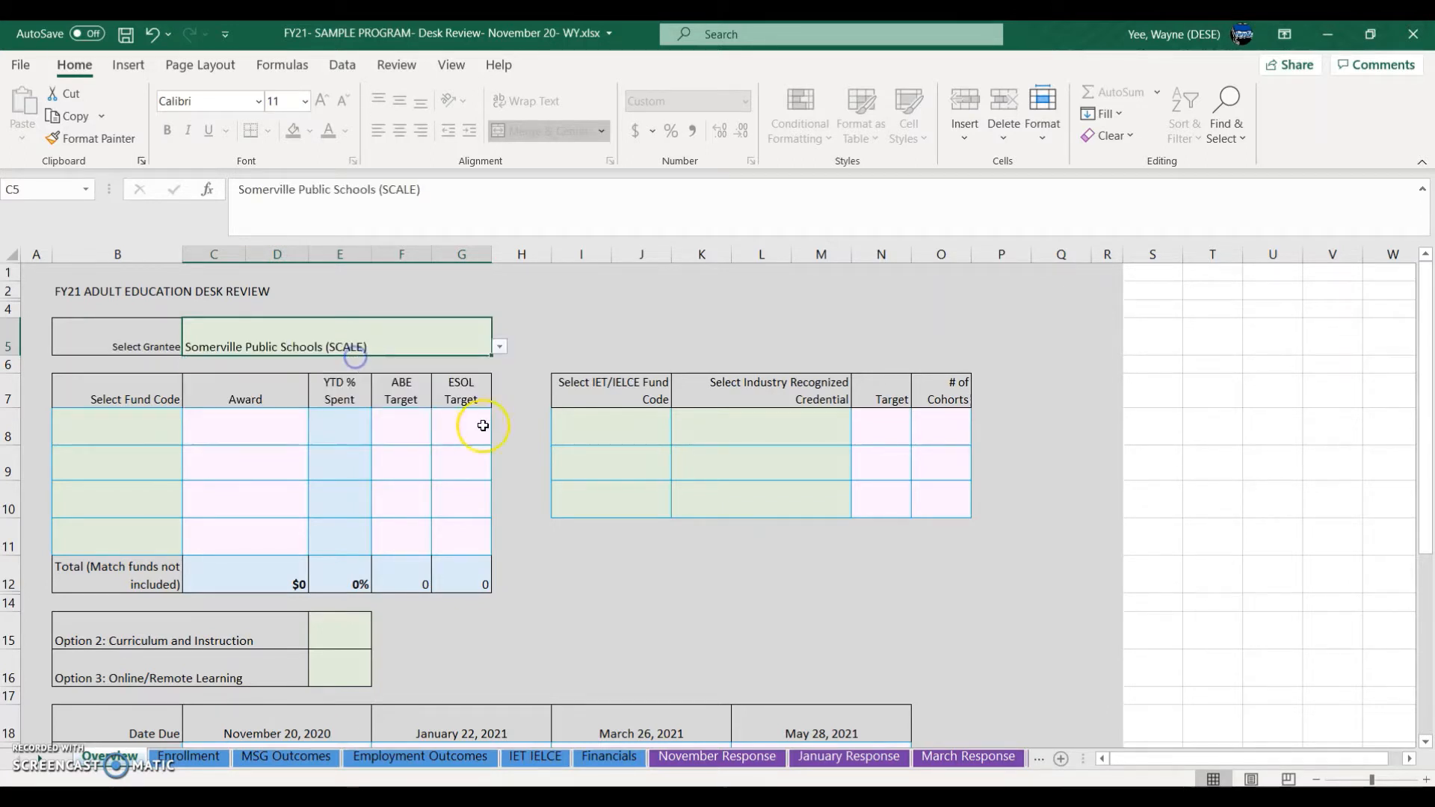
click(574, 599)
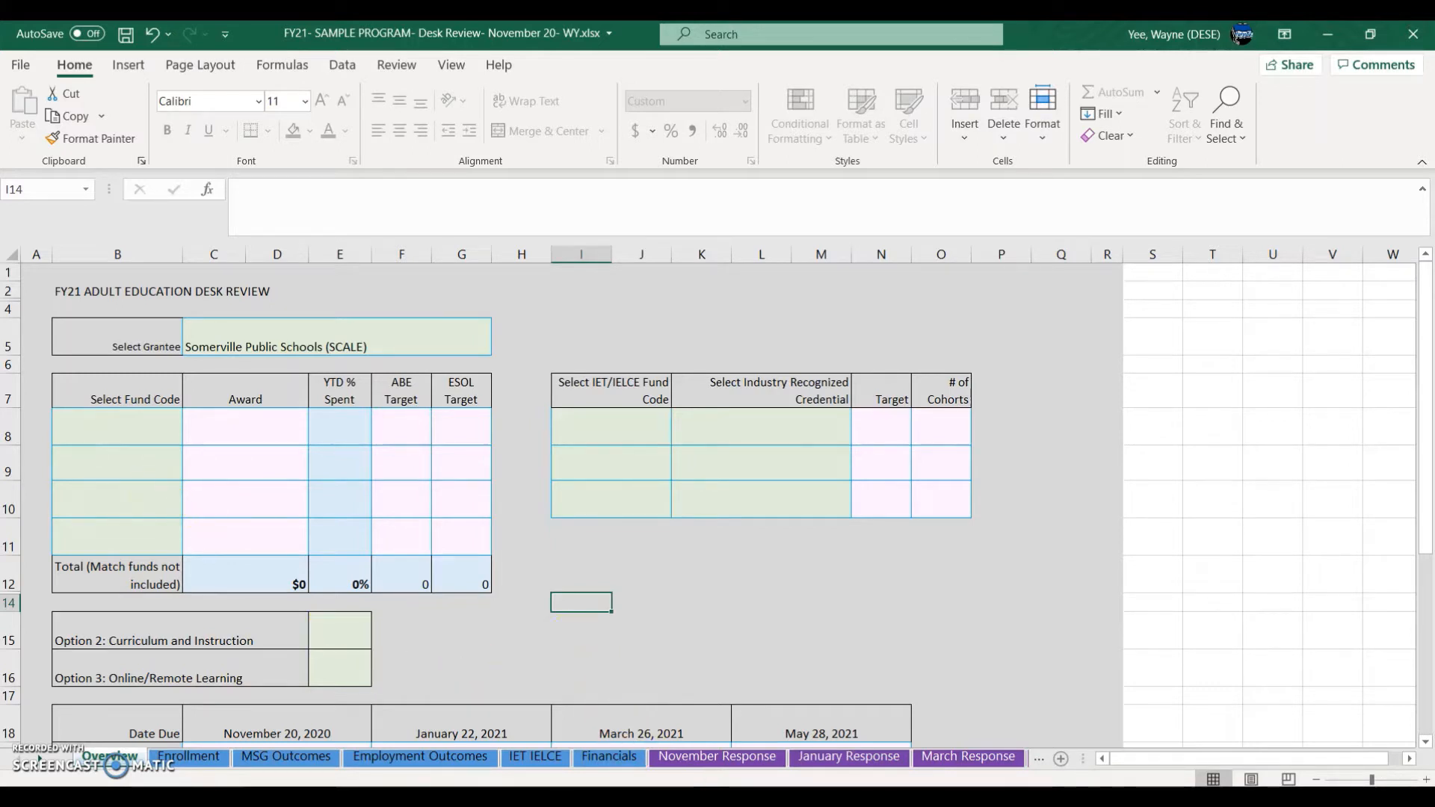
mouse_move(713, 800)
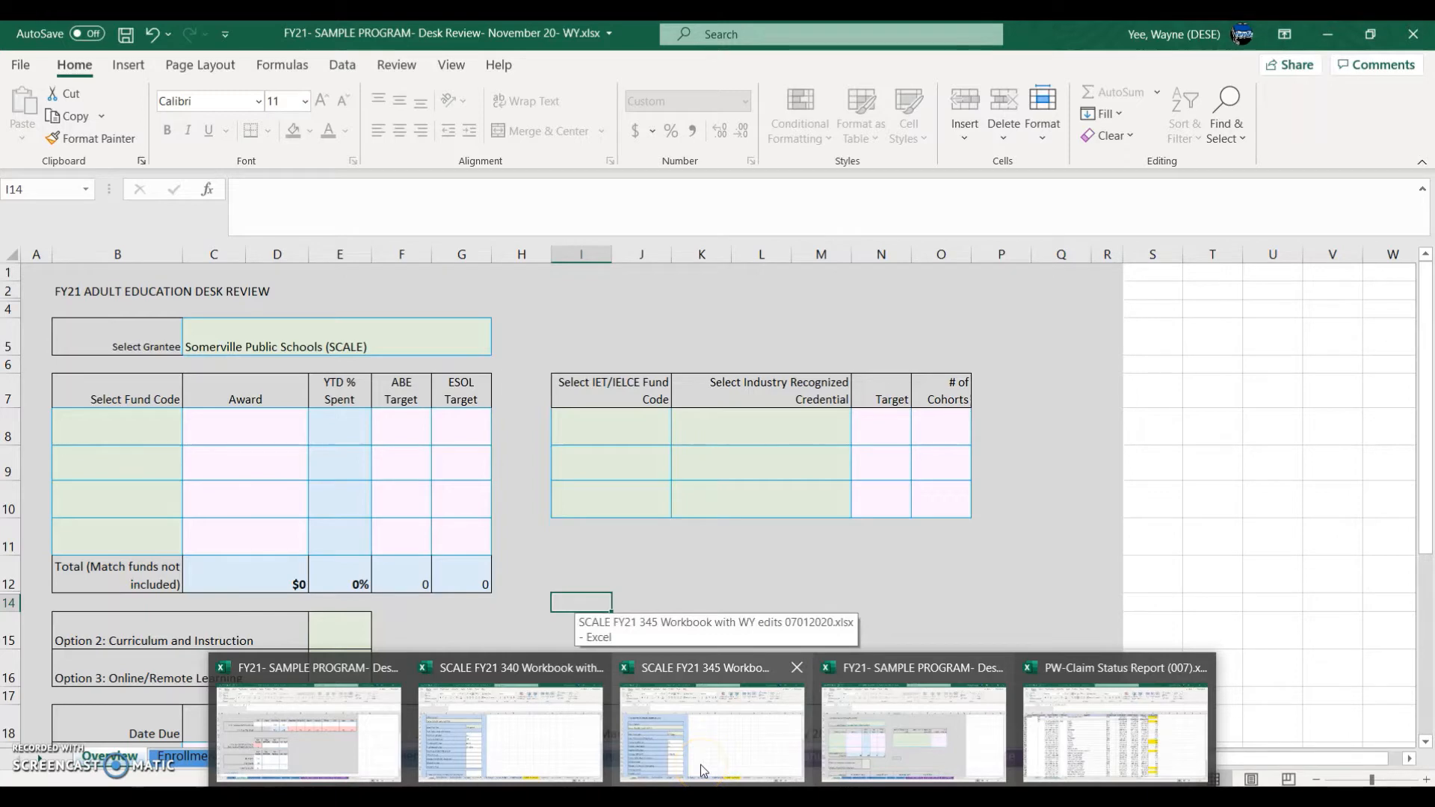
click(521, 740)
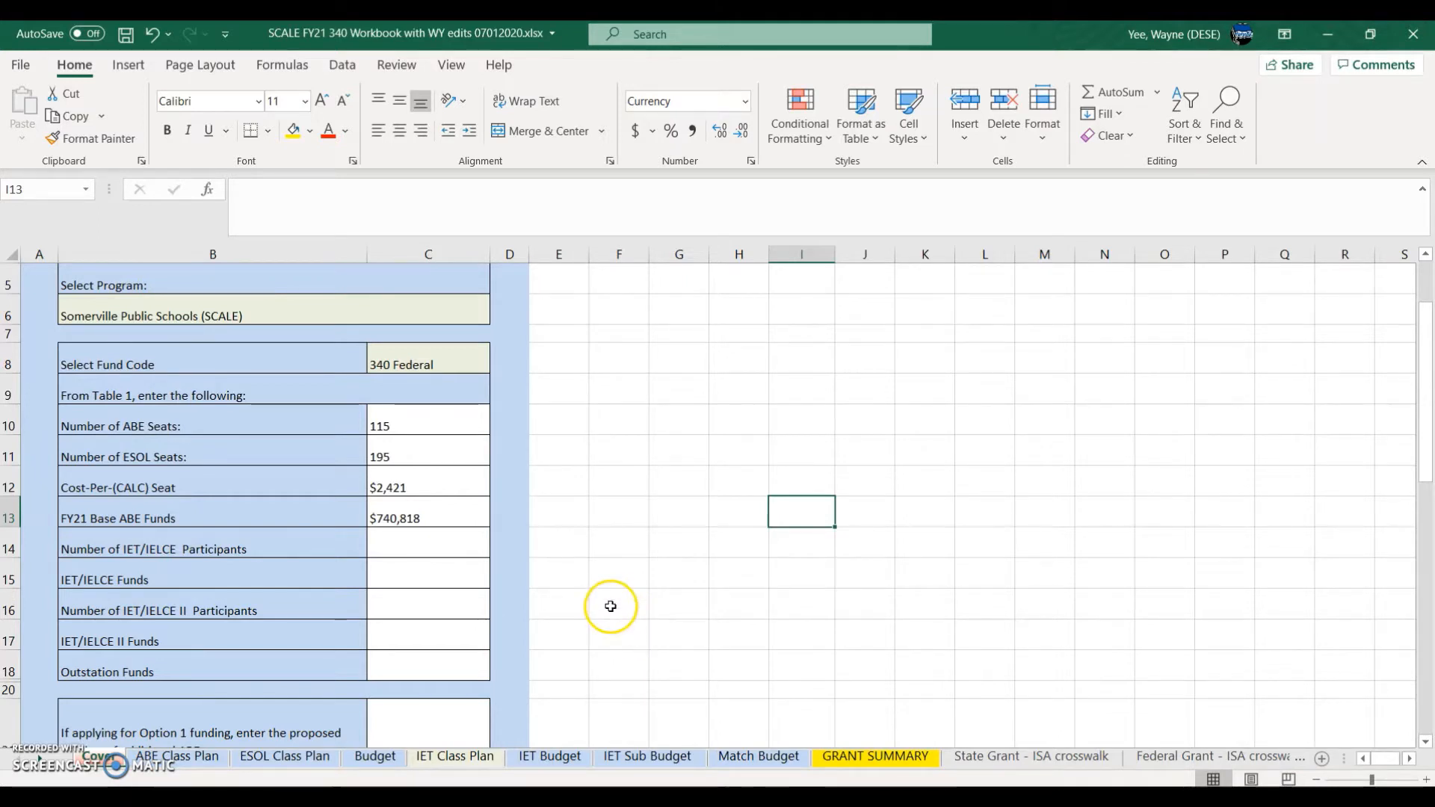
Step: Set the first fund code on the Overview to 340 CALC (Fed)
click(440, 360)
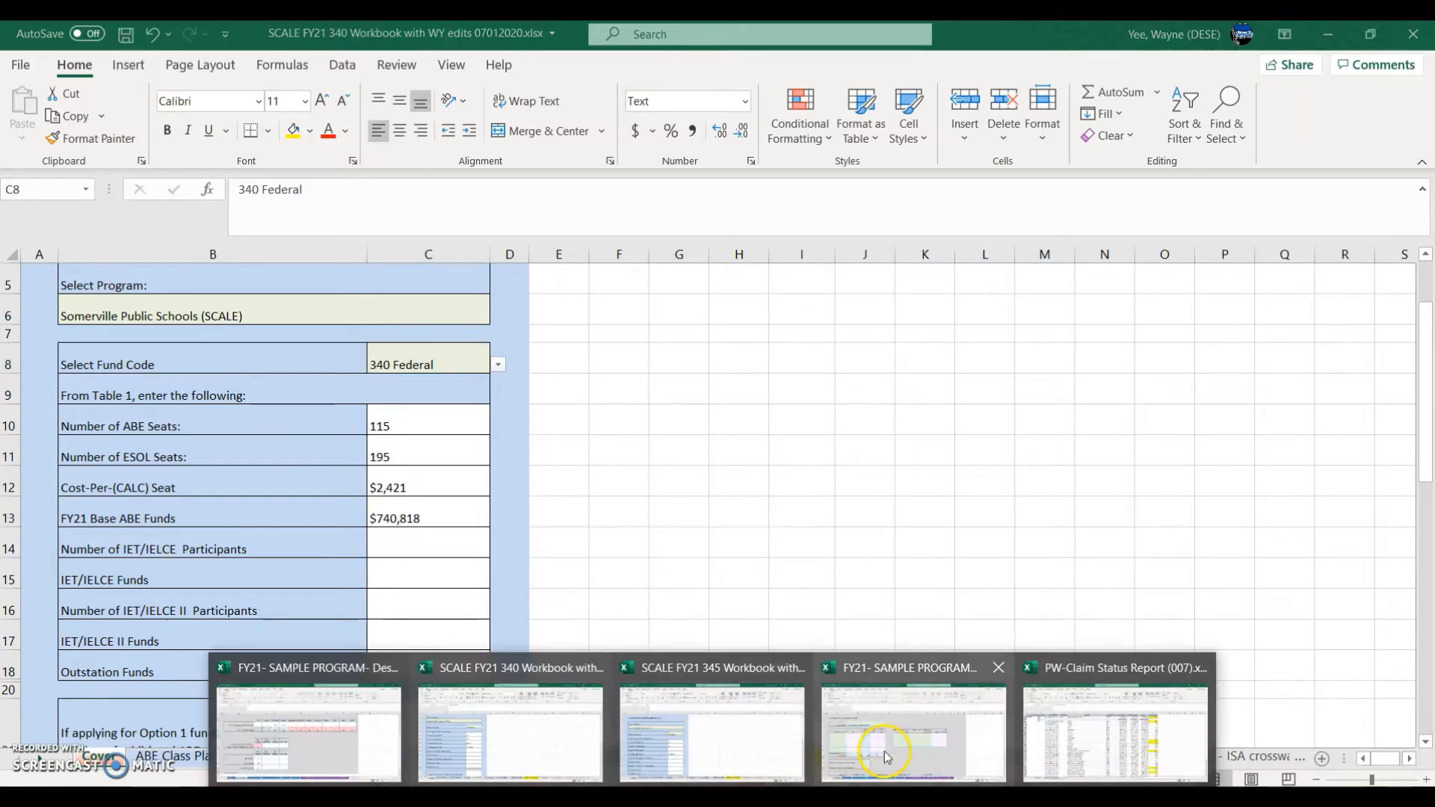
click(885, 751)
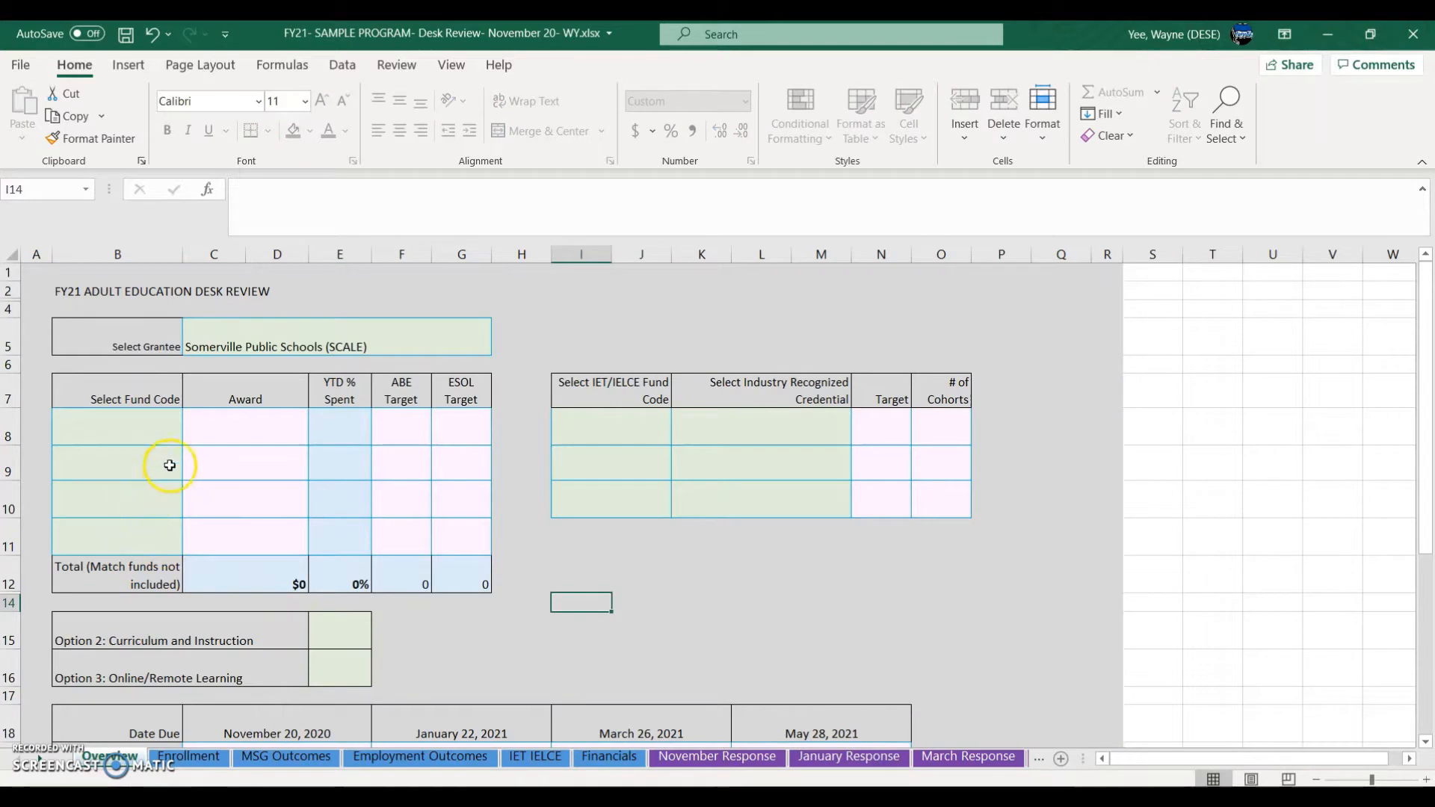
click(170, 430)
click(191, 441)
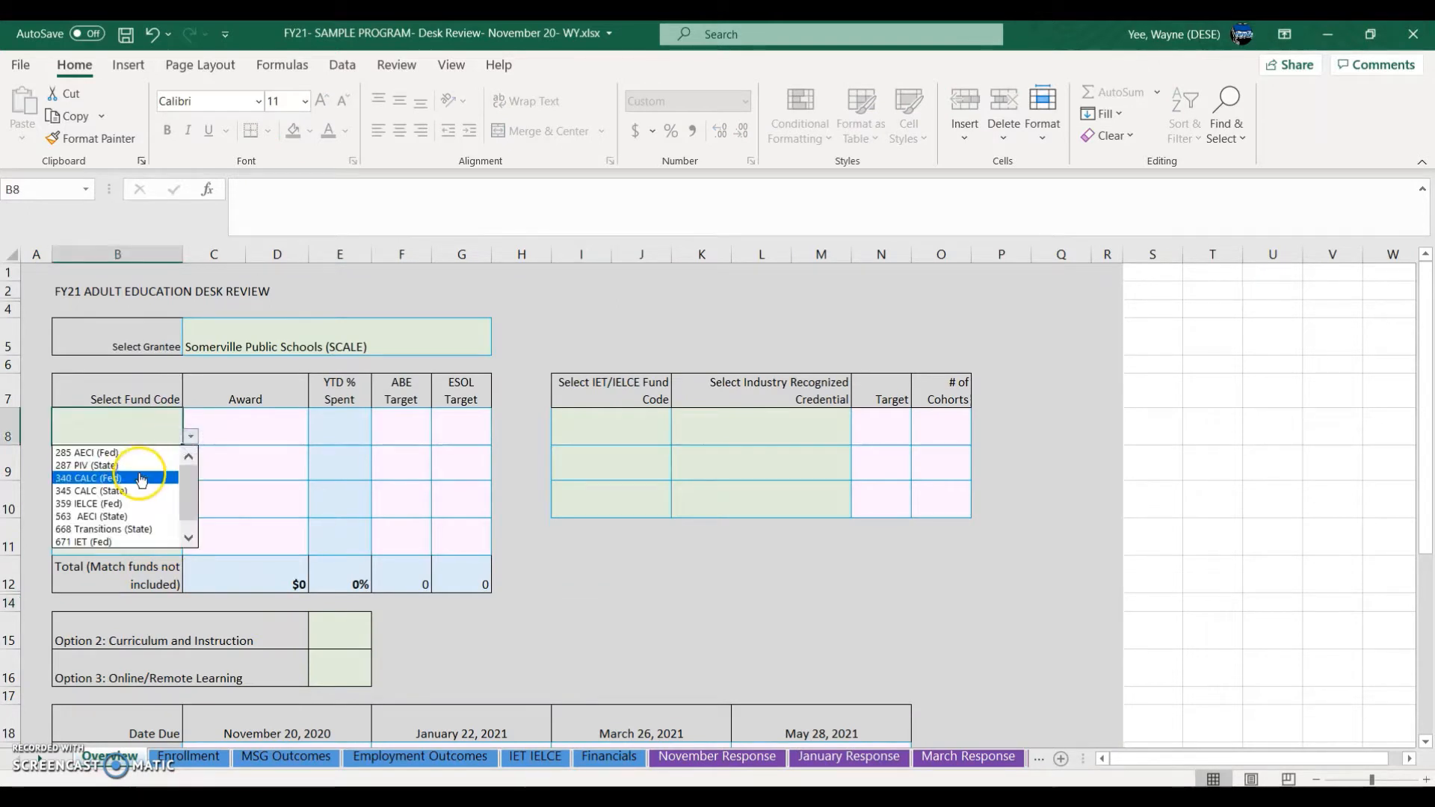
click(139, 473)
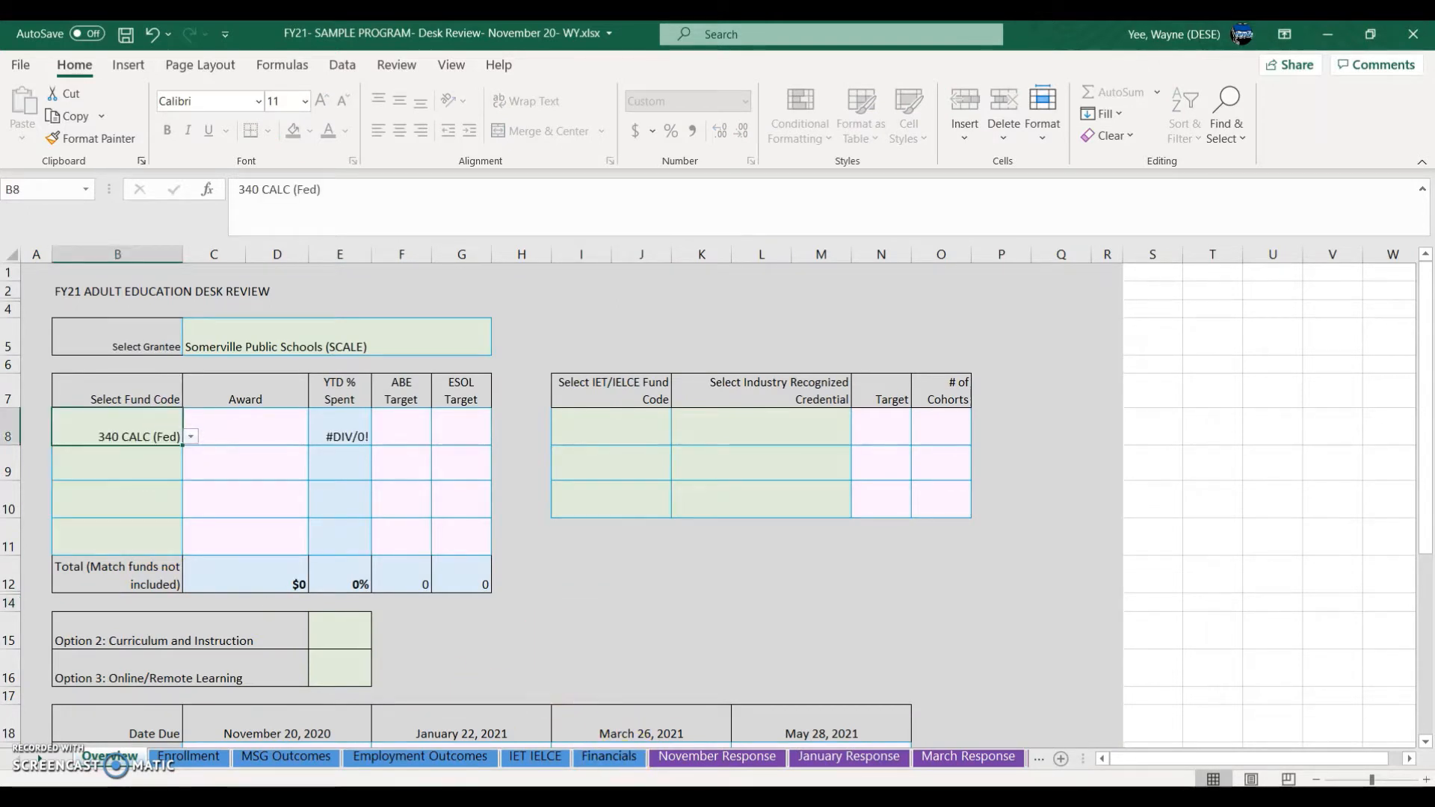
Step: Enter the $740,818 base award from the 340 workbook in the federal row's Award cell
click(523, 762)
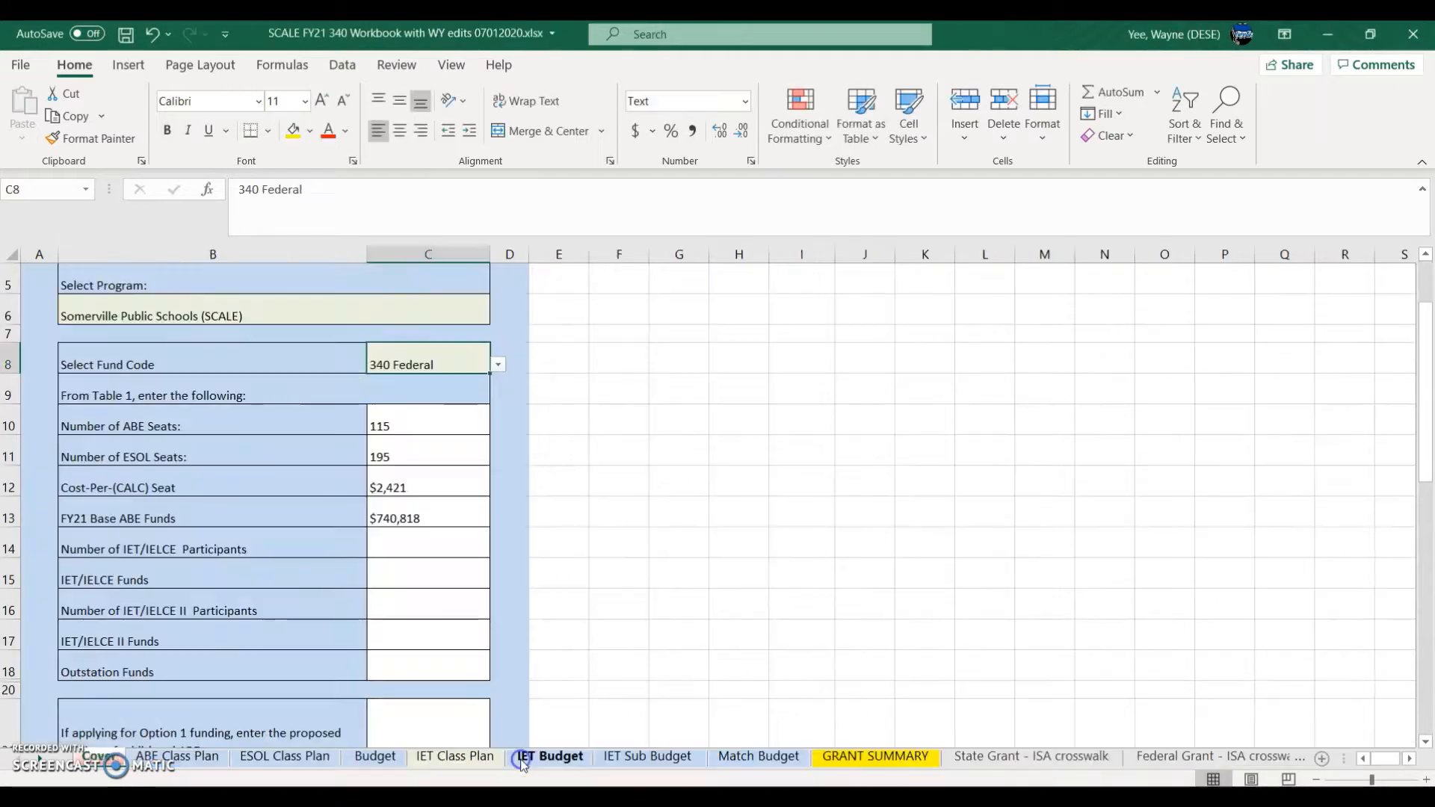
click(414, 523)
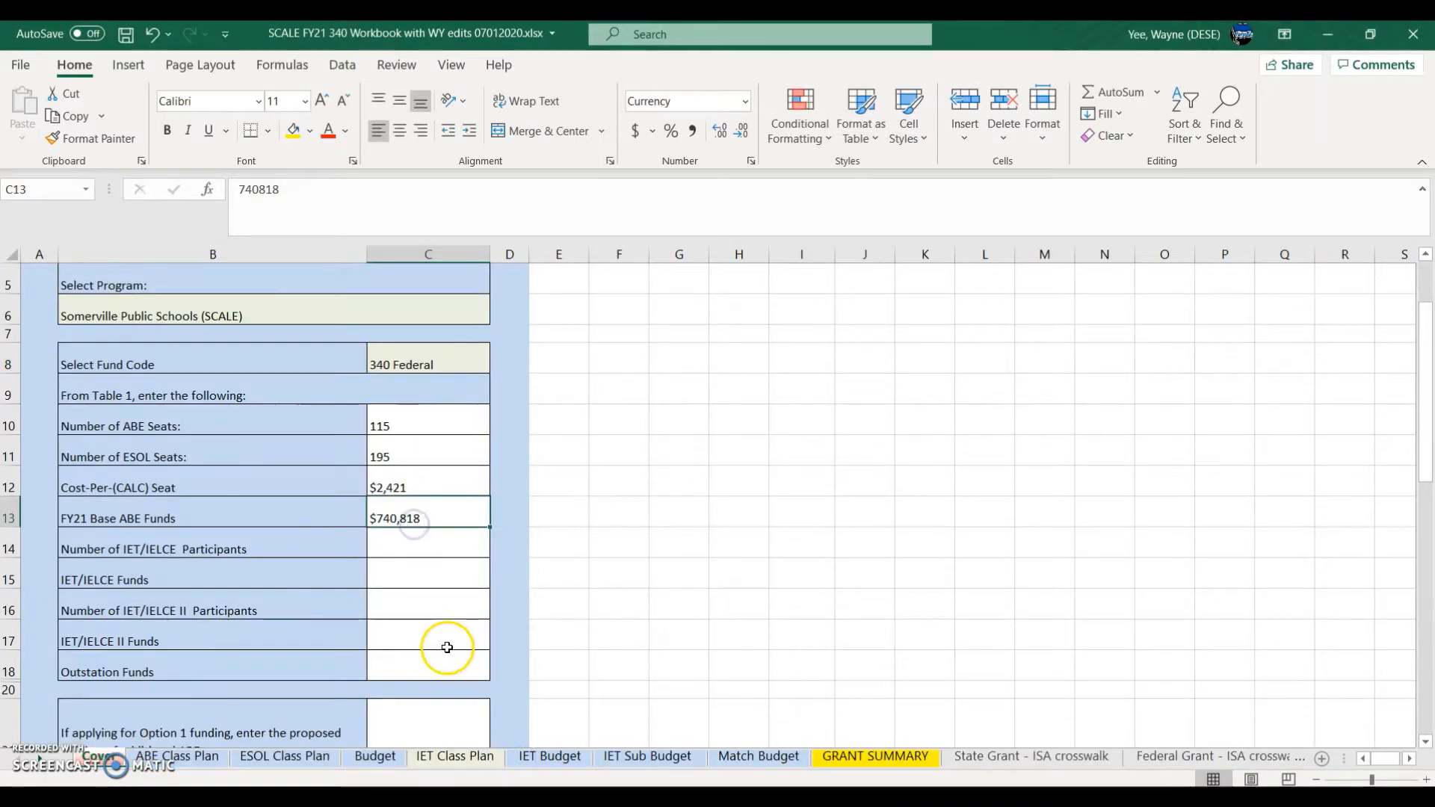
click(684, 763)
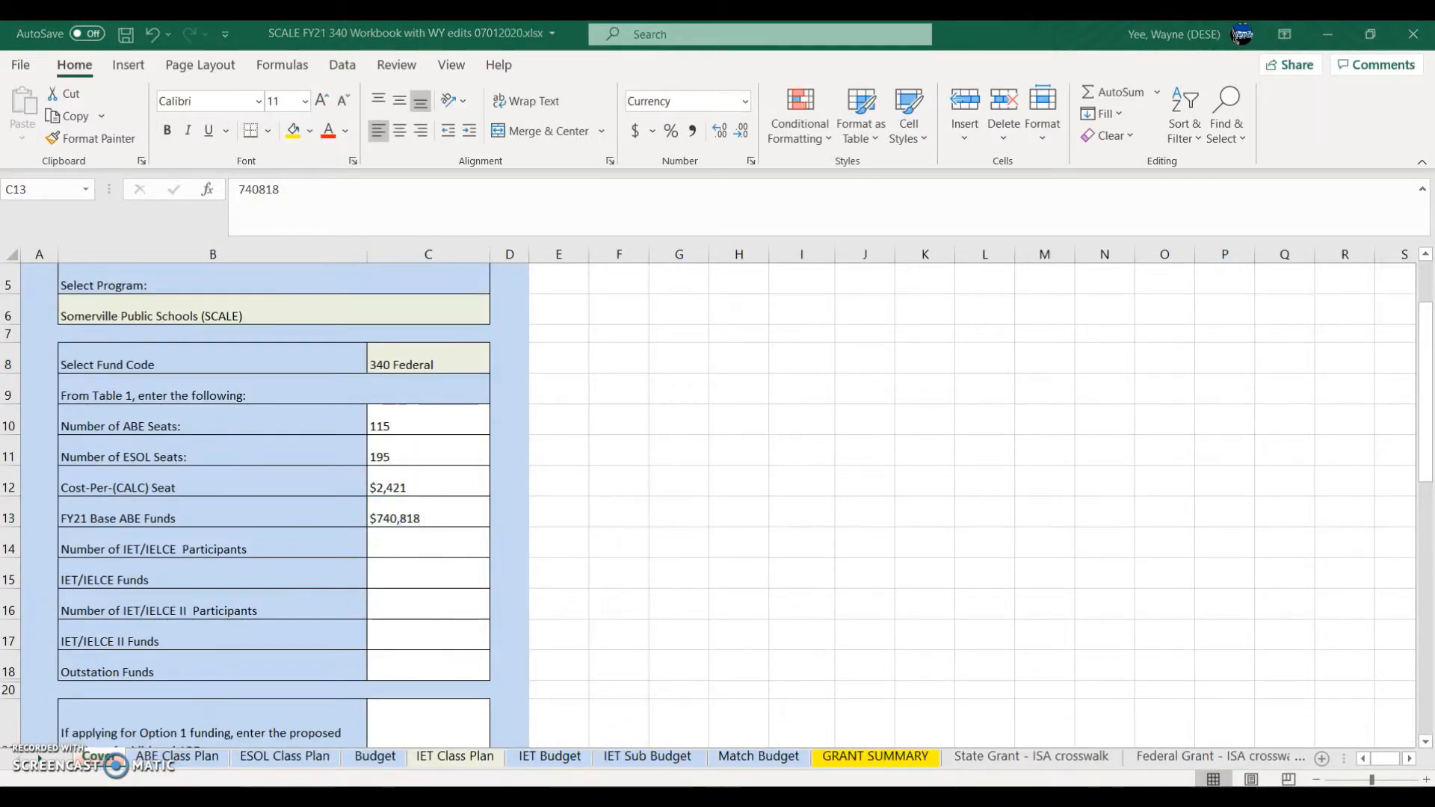
click(983, 724)
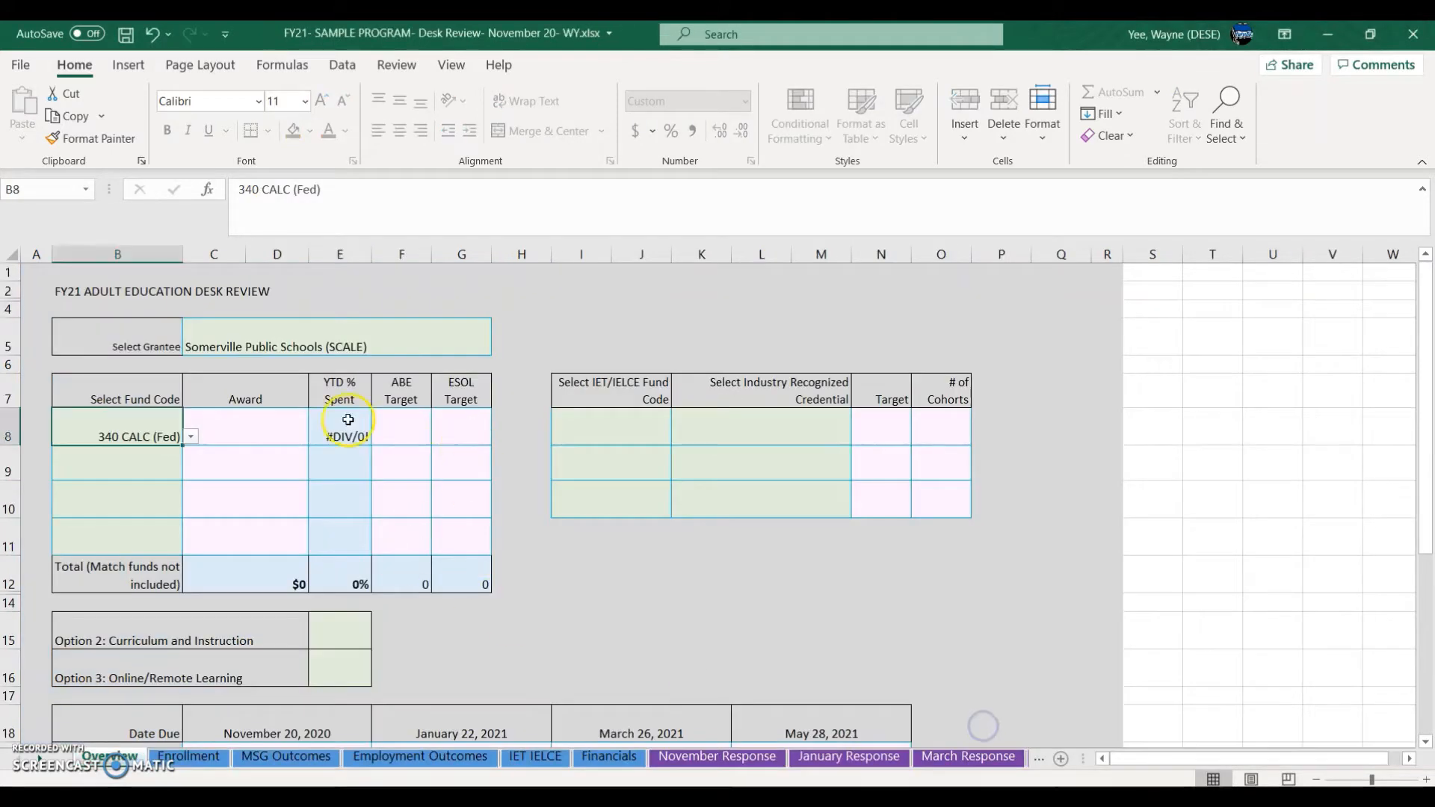
click(292, 420)
text(74)
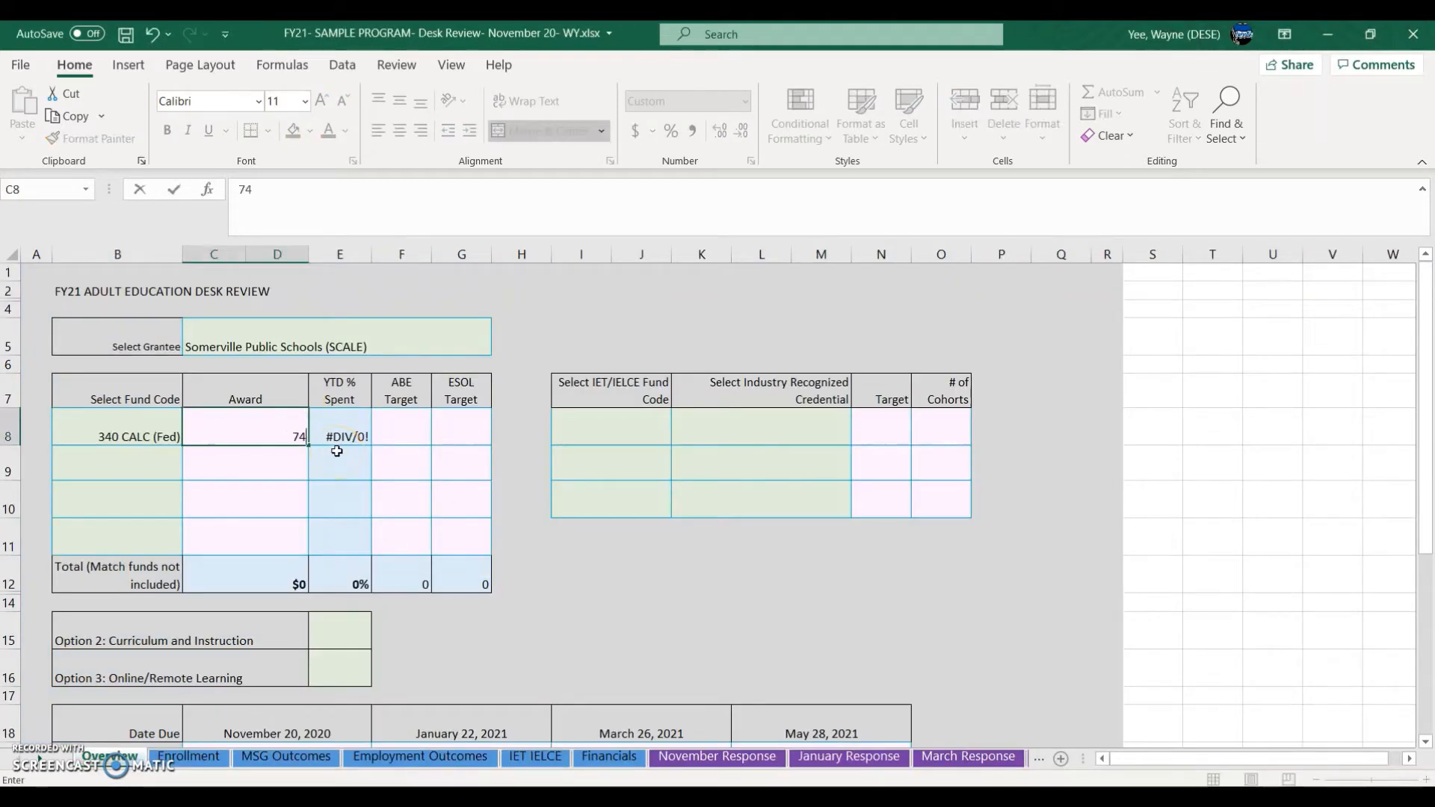
text(0,818)
key(Tab)
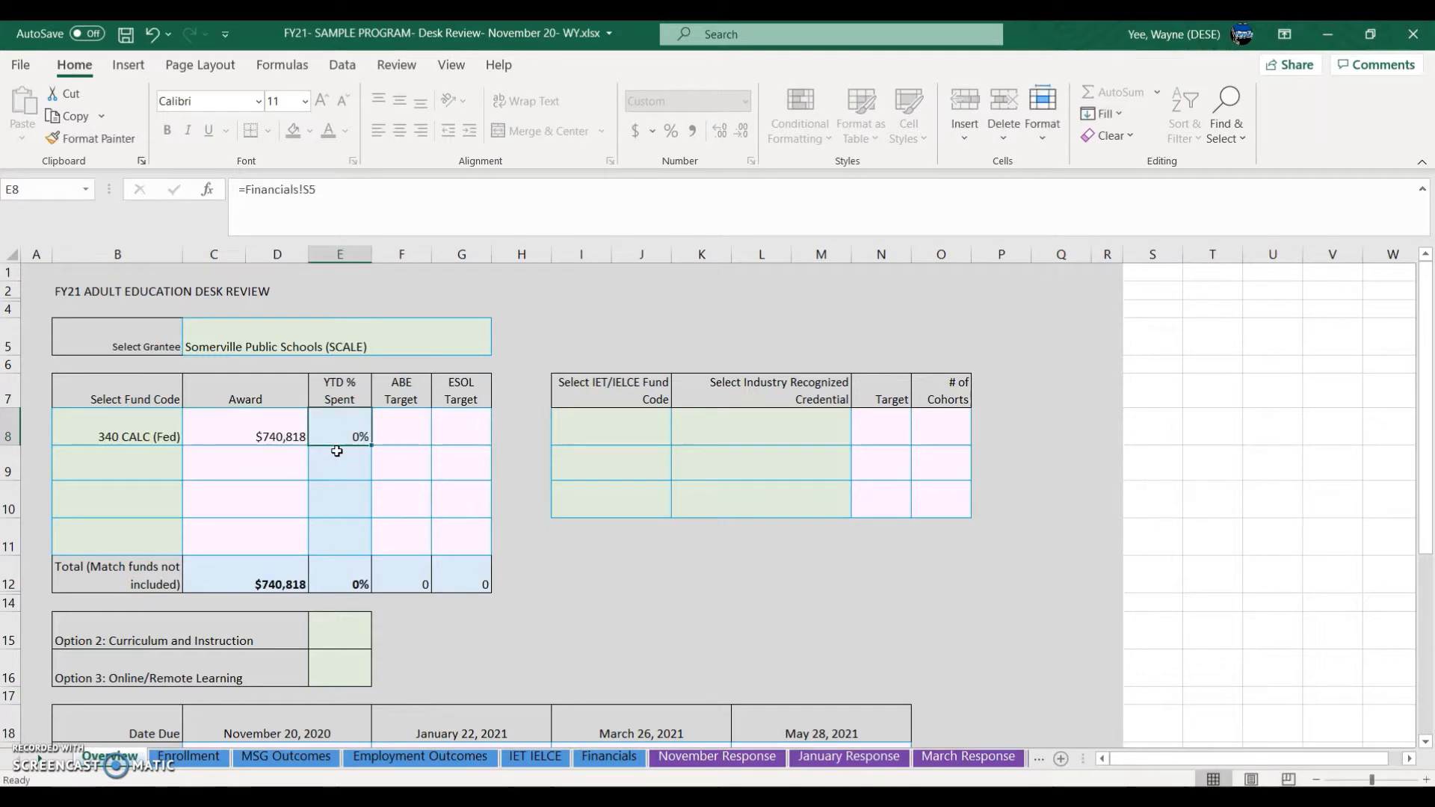
key(Tab)
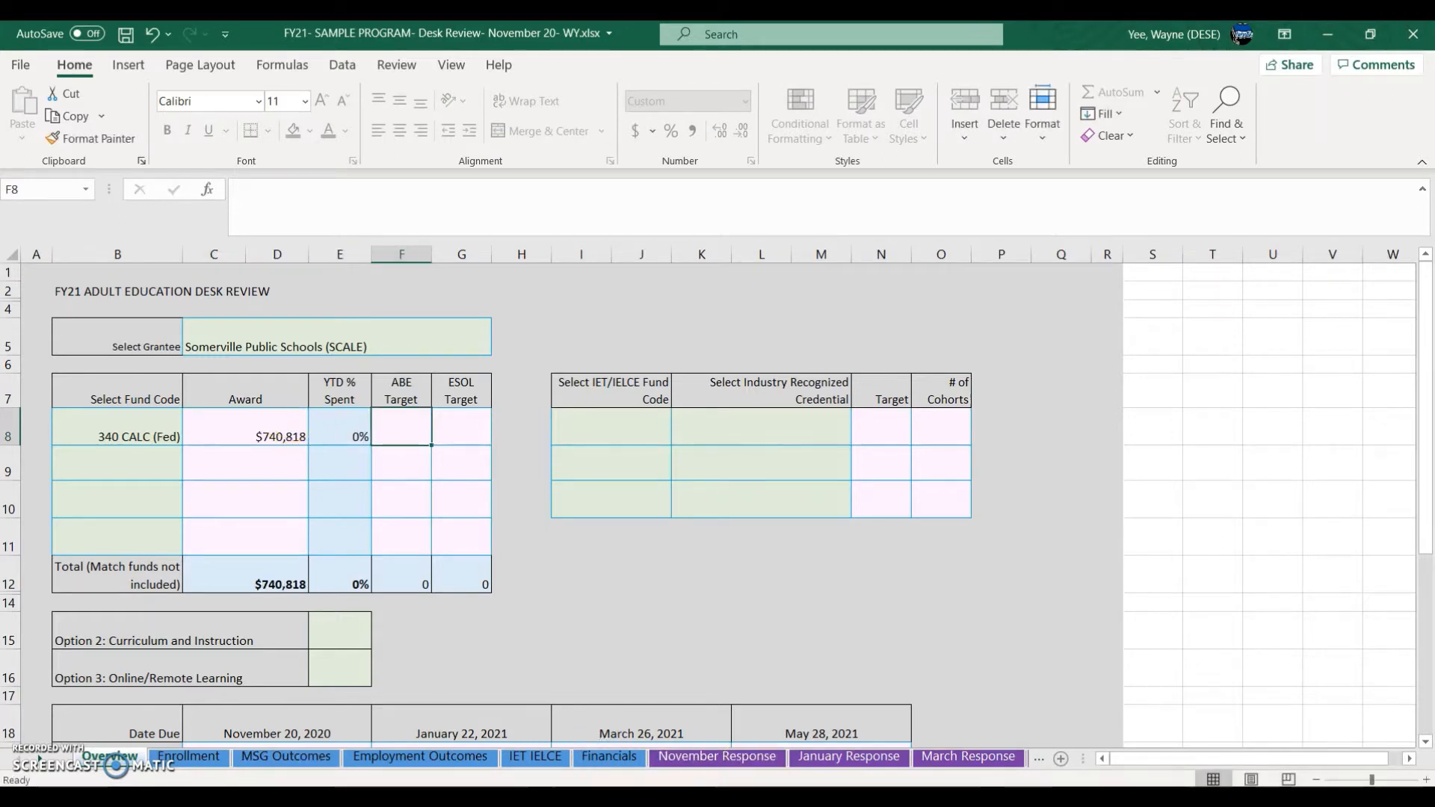
Step: Enter the federal row's targets: 115 ABE and 195 ESOL
mouse_move(713, 799)
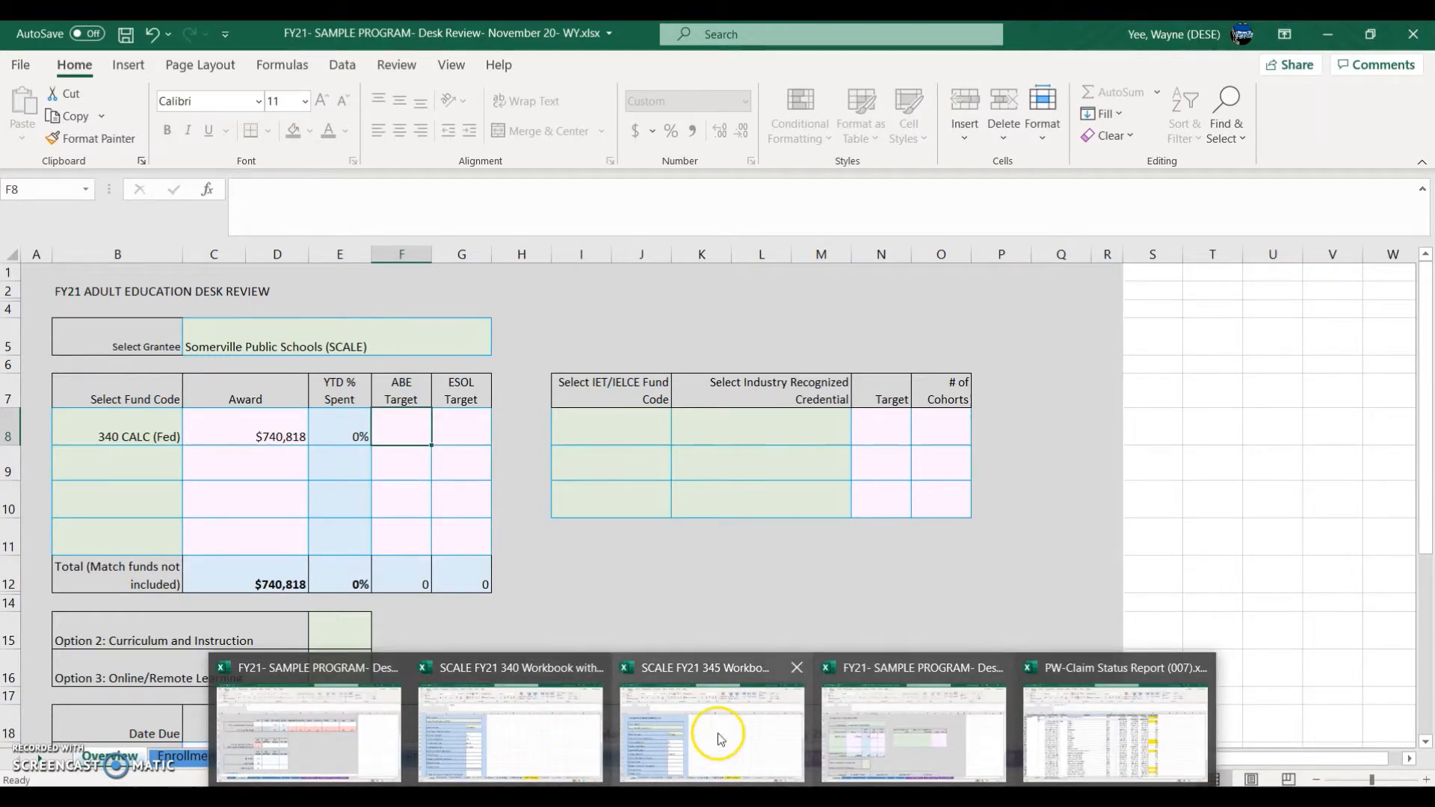
click(518, 768)
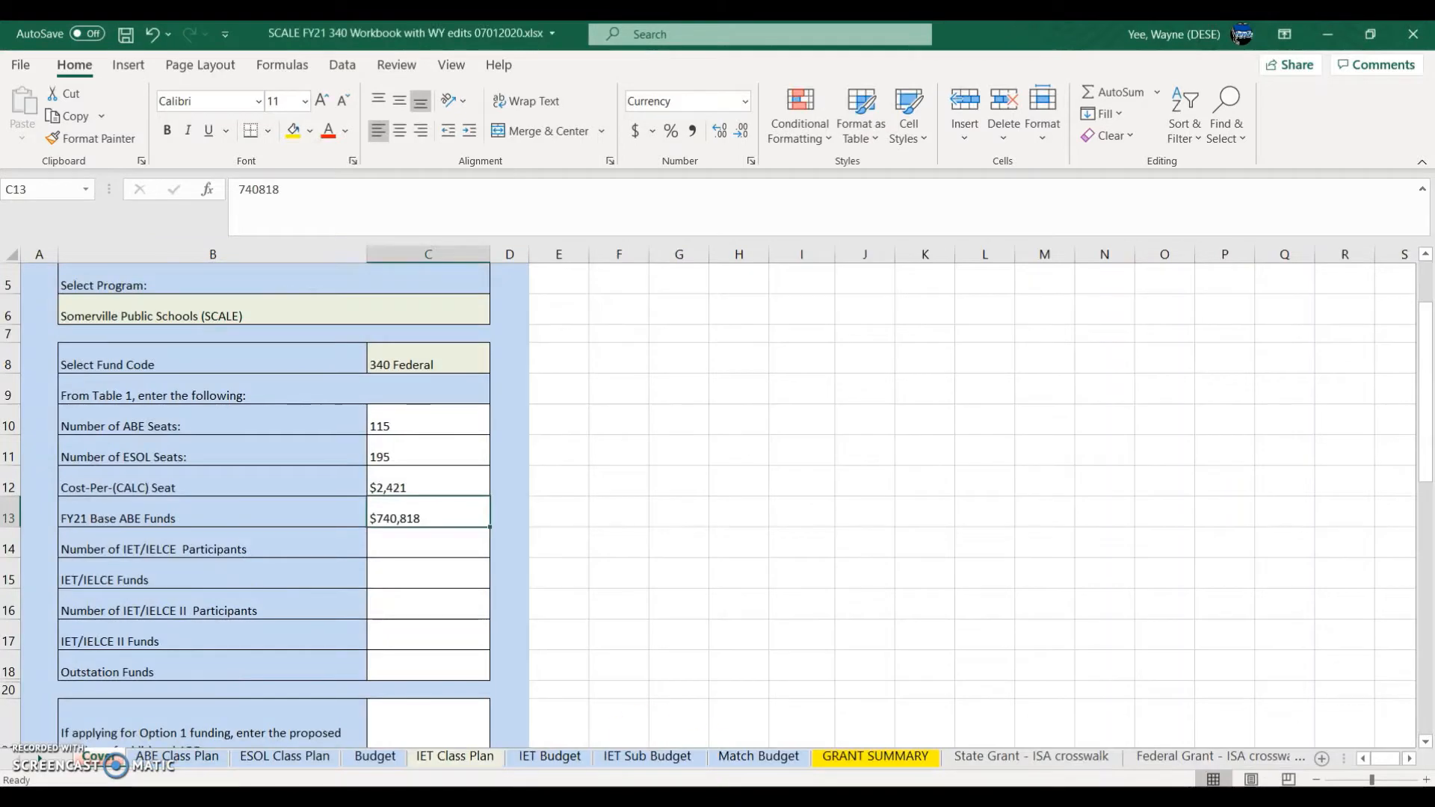
mouse_move(712, 799)
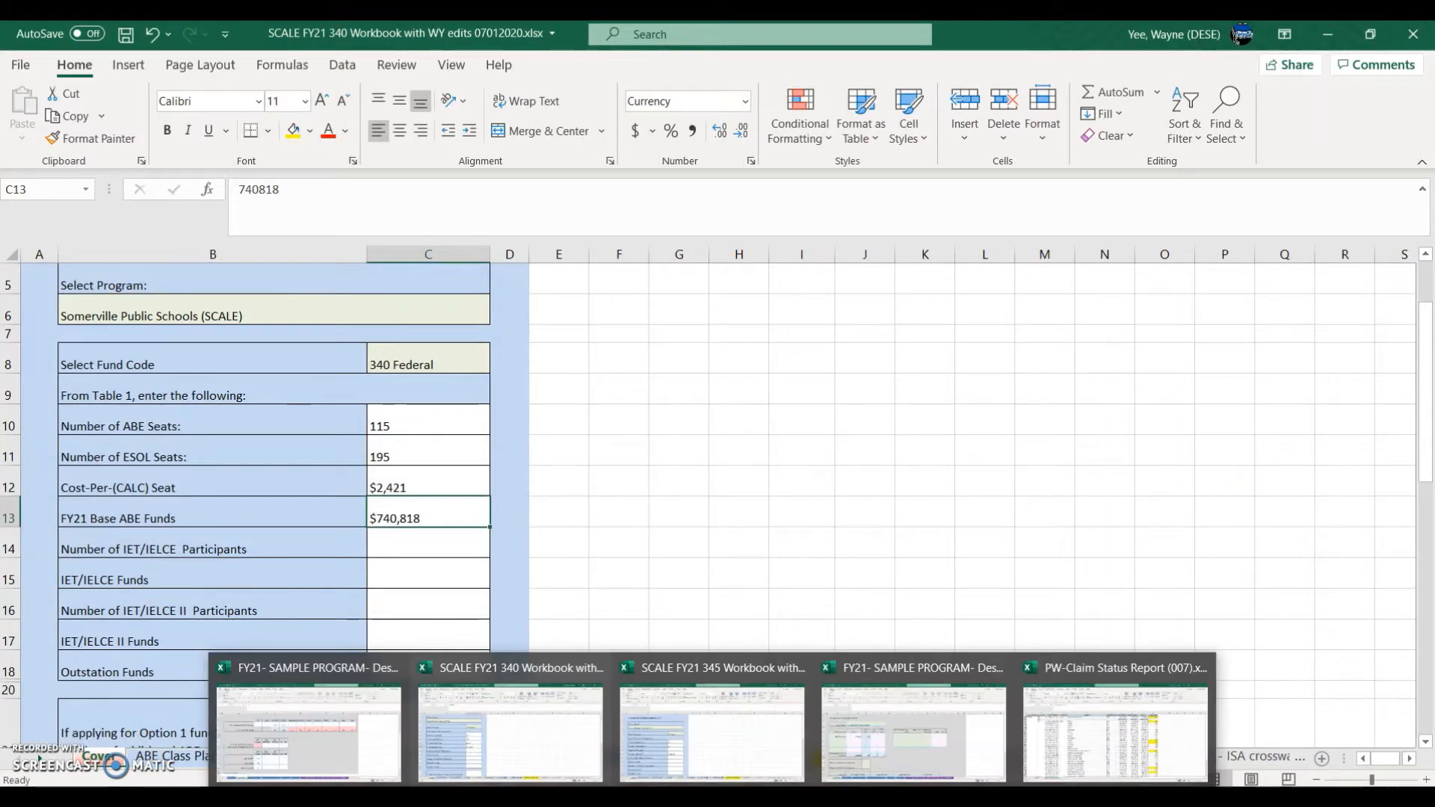
click(881, 774)
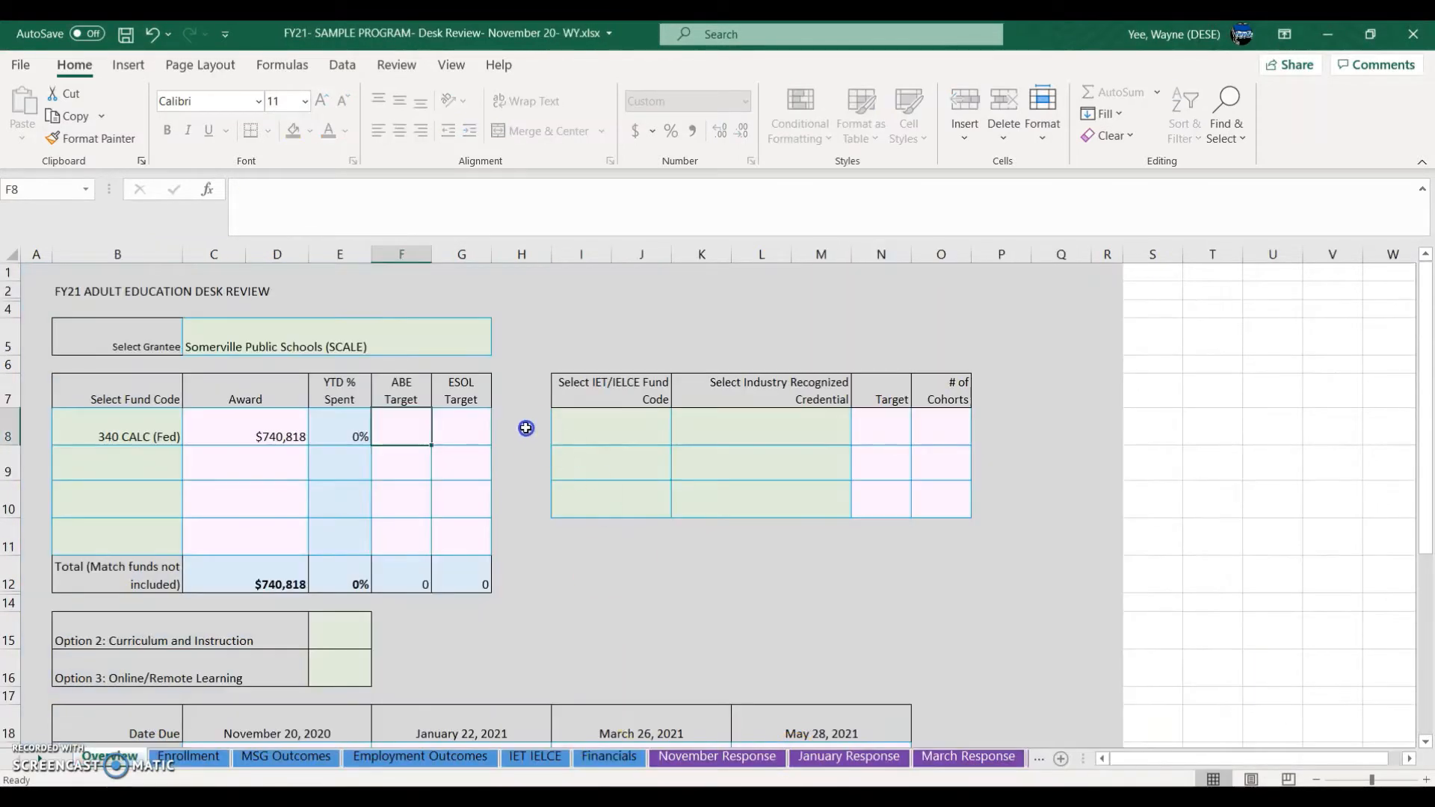
text(115)
key(Tab)
text(19)
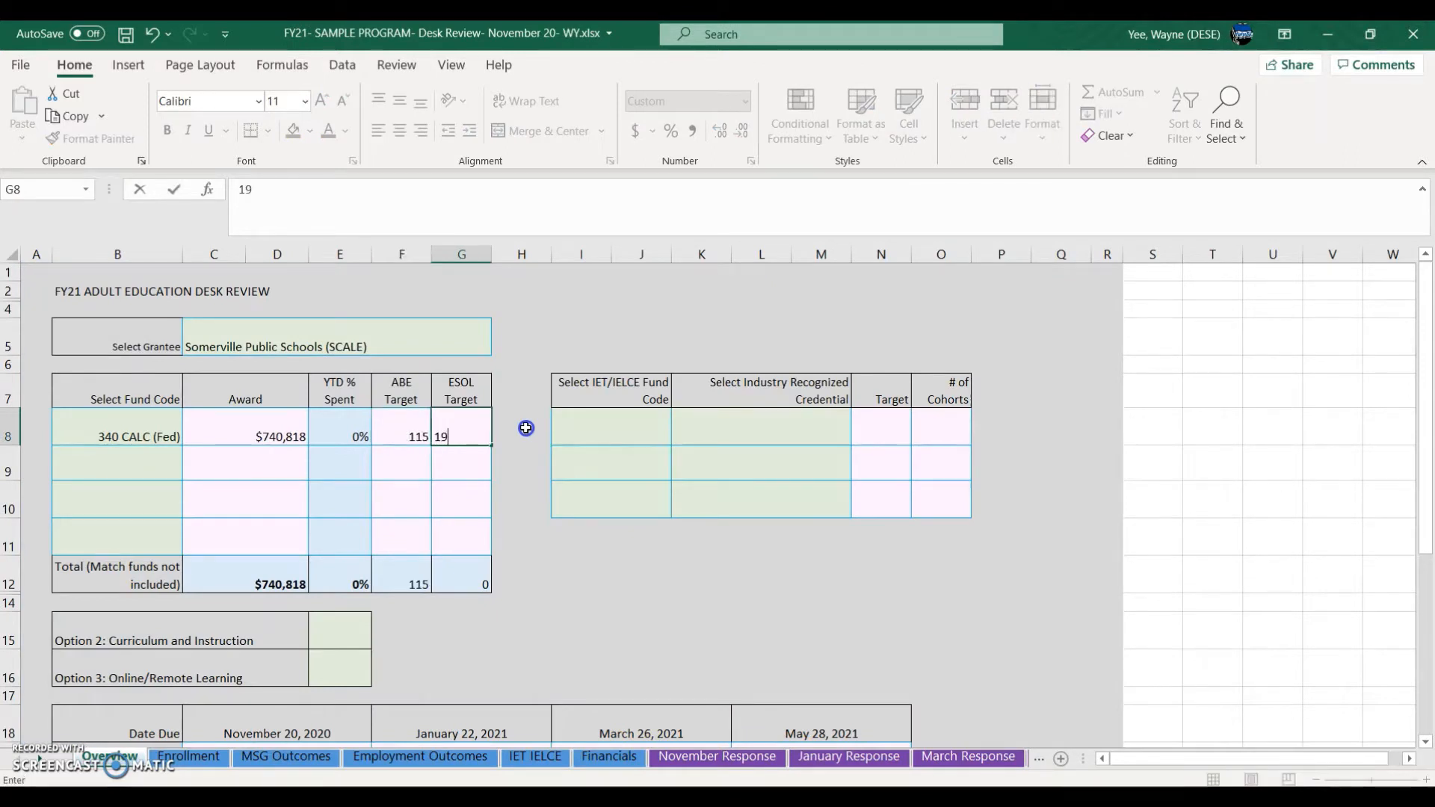
text(5)
click(103, 478)
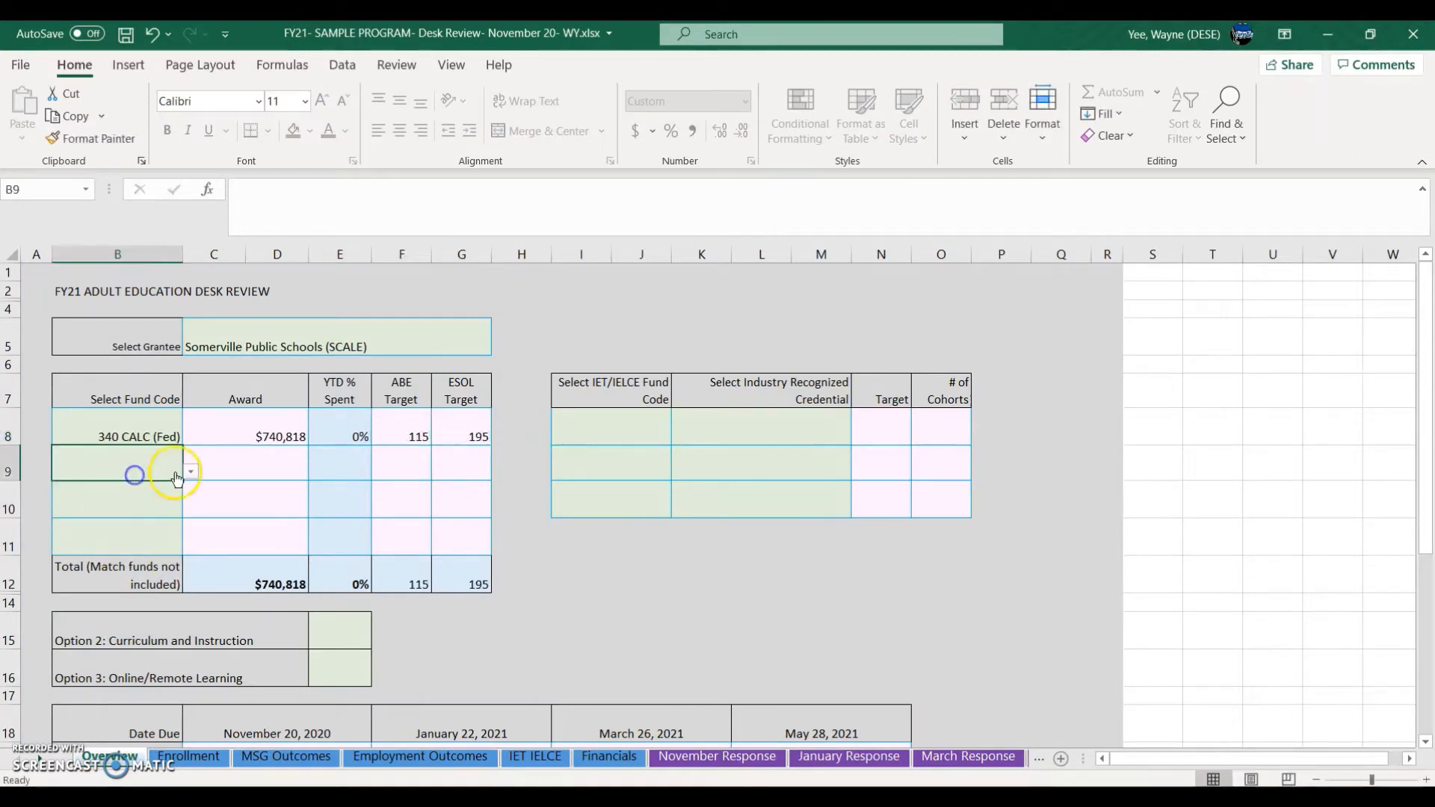
Step: Add a 345 CALC (State) fund row with a $248,646 award from the 345 workbook
click(188, 472)
click(120, 526)
click(244, 474)
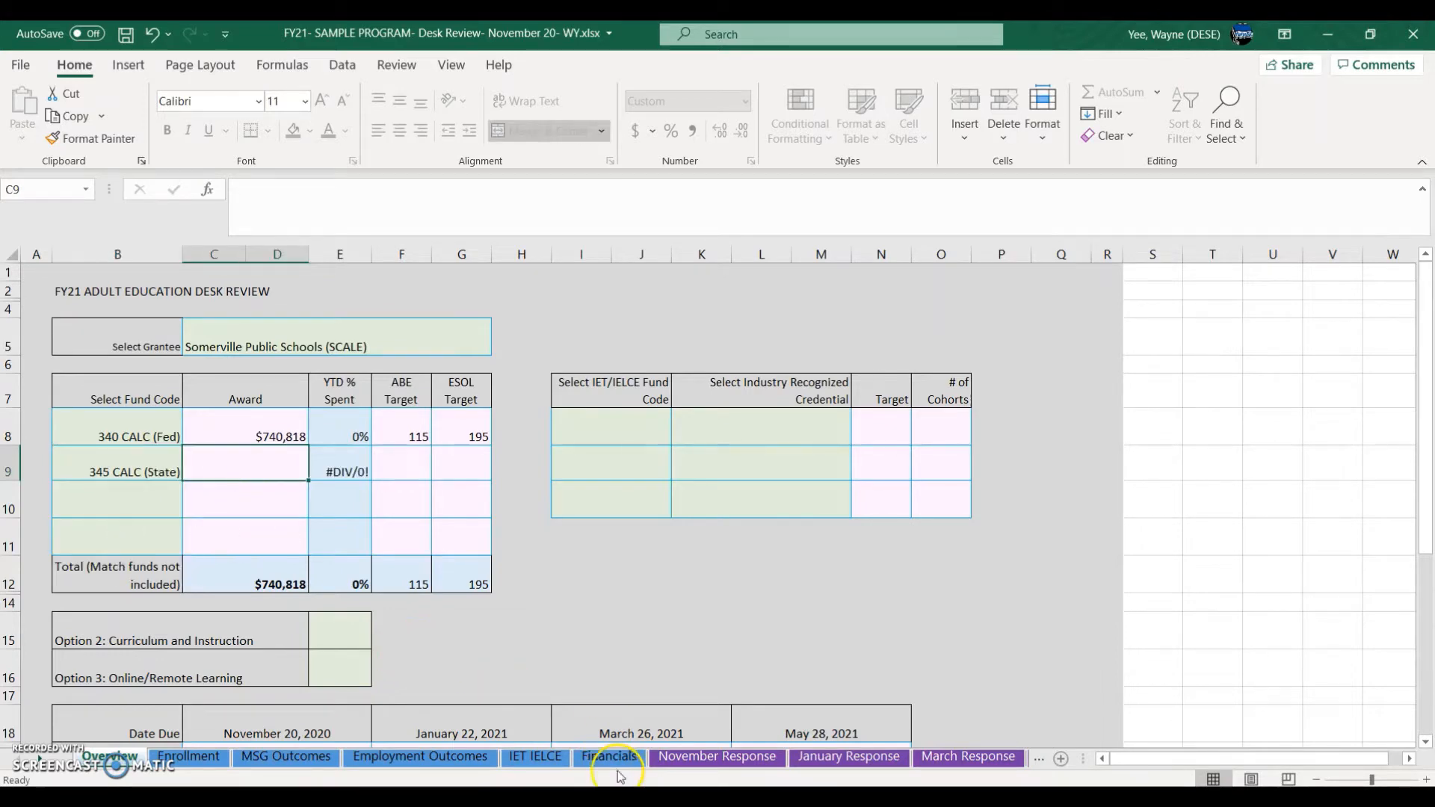
click(703, 799)
click(667, 748)
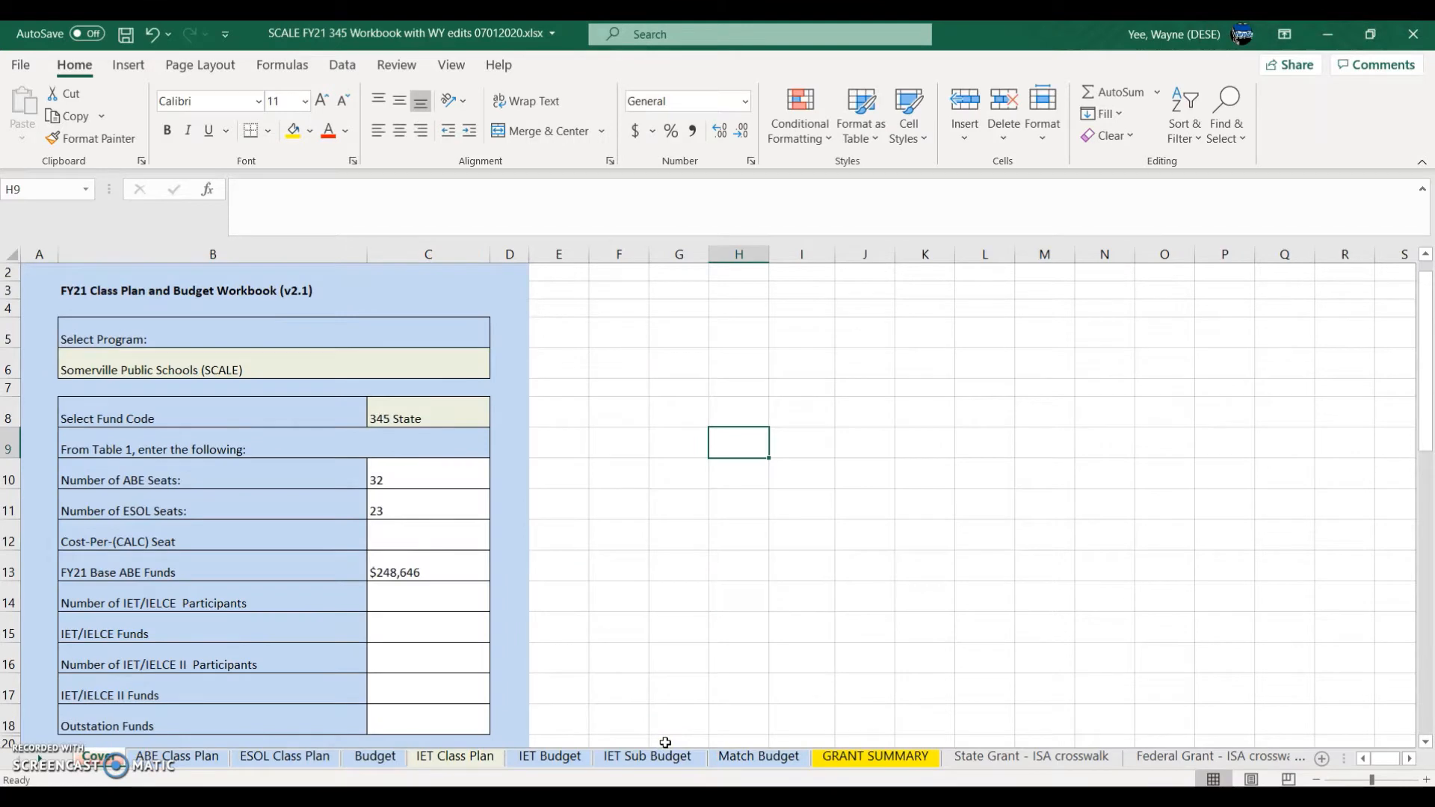
key(alt+Tab)
text(2)
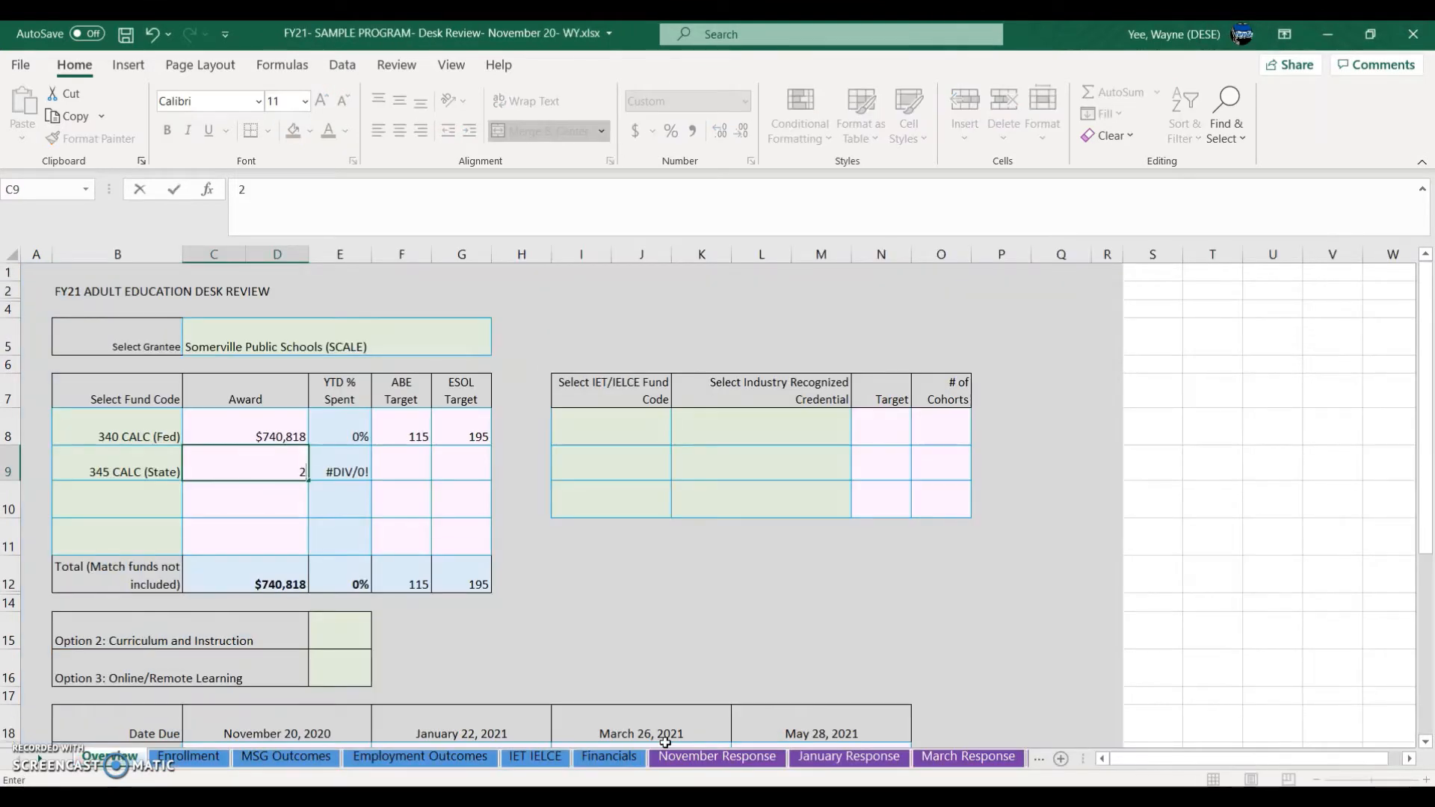
text(48,646)
key(Tab)
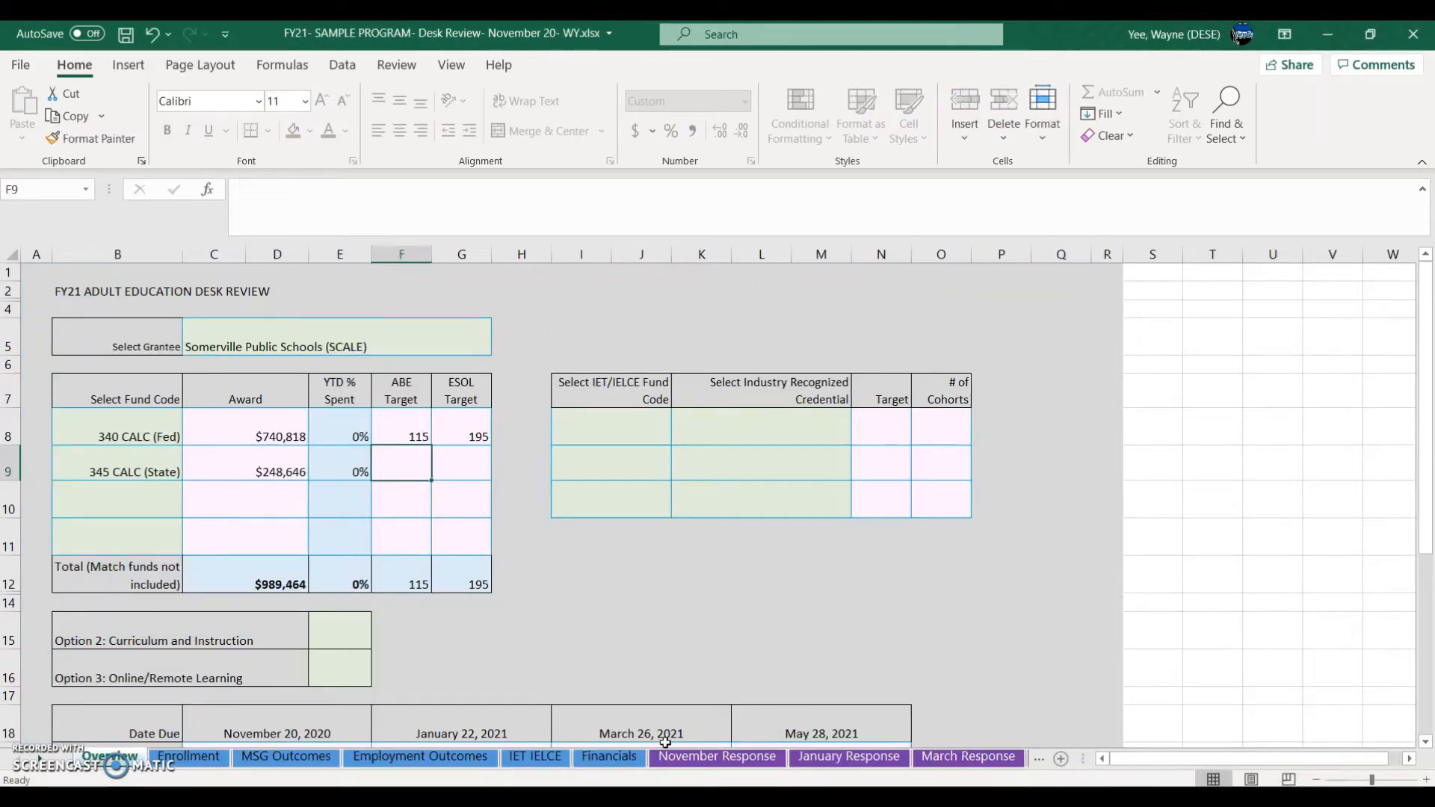
Step: Enter the state row's targets: 32 ABE and 23 ESOL
key(alt+Tab)
key(alt+Tab)
text(32)
key(Tab)
text(23)
key(Return)
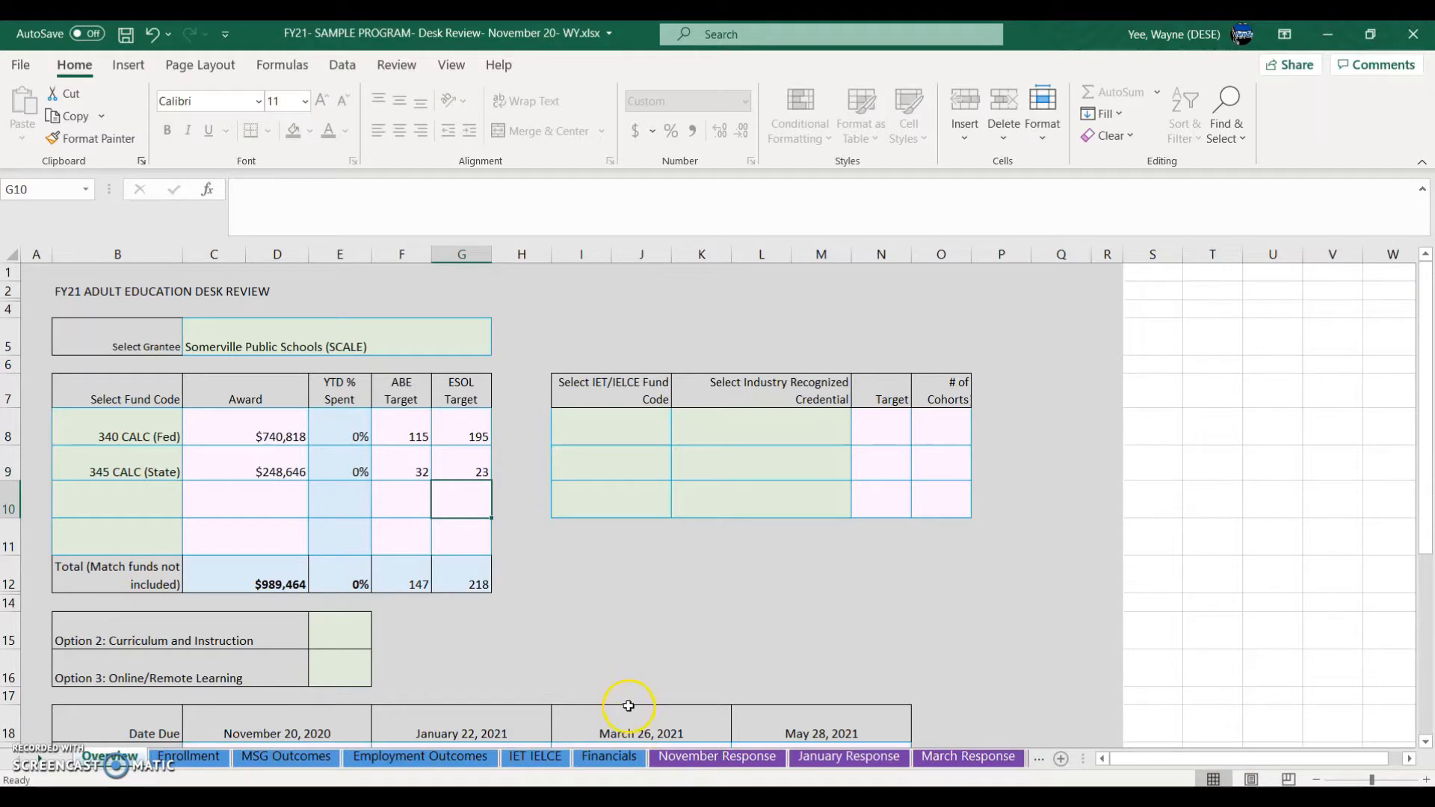
click(108, 514)
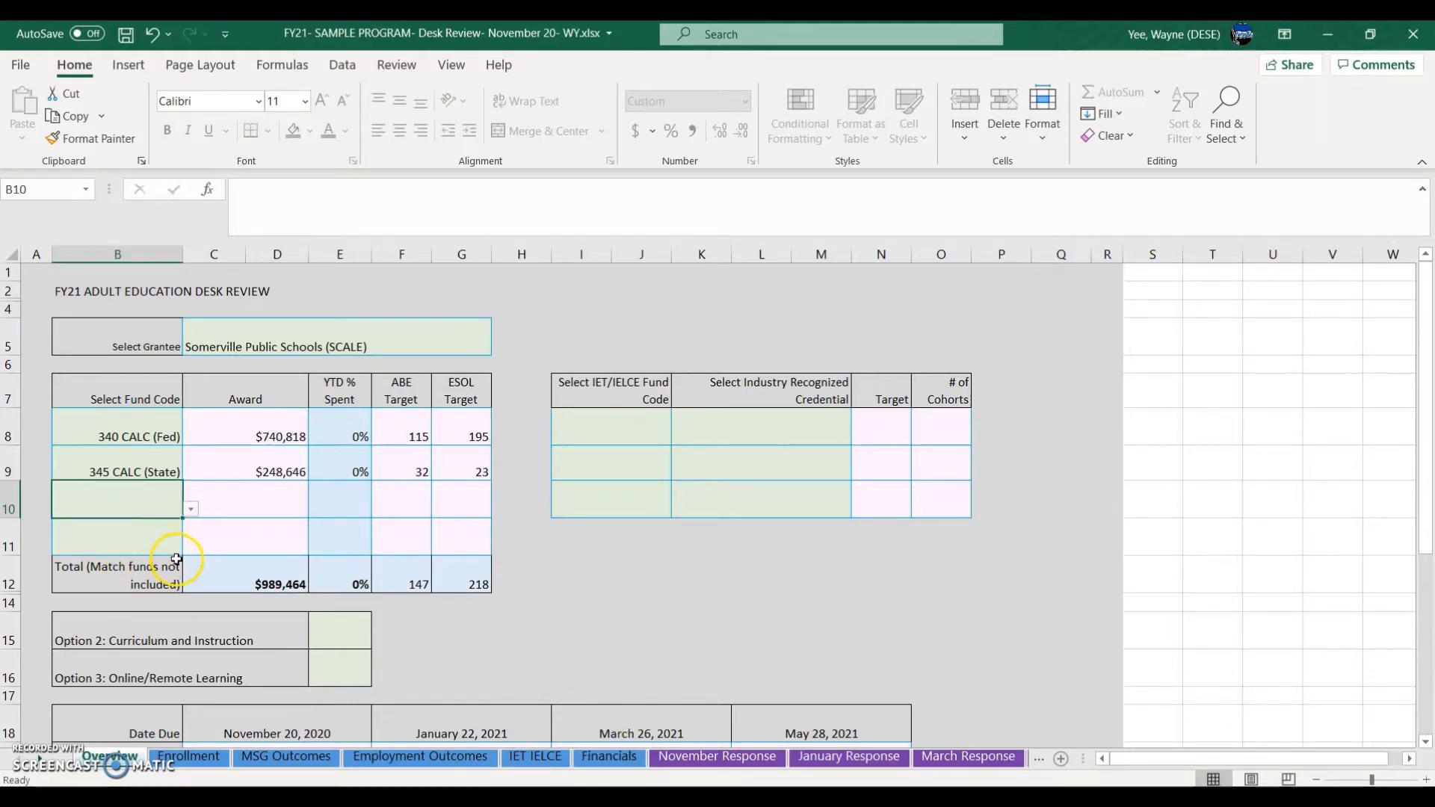
Step: Set row 10's fund code to Match (enter targets only) and enter an ABE target of 5
click(191, 510)
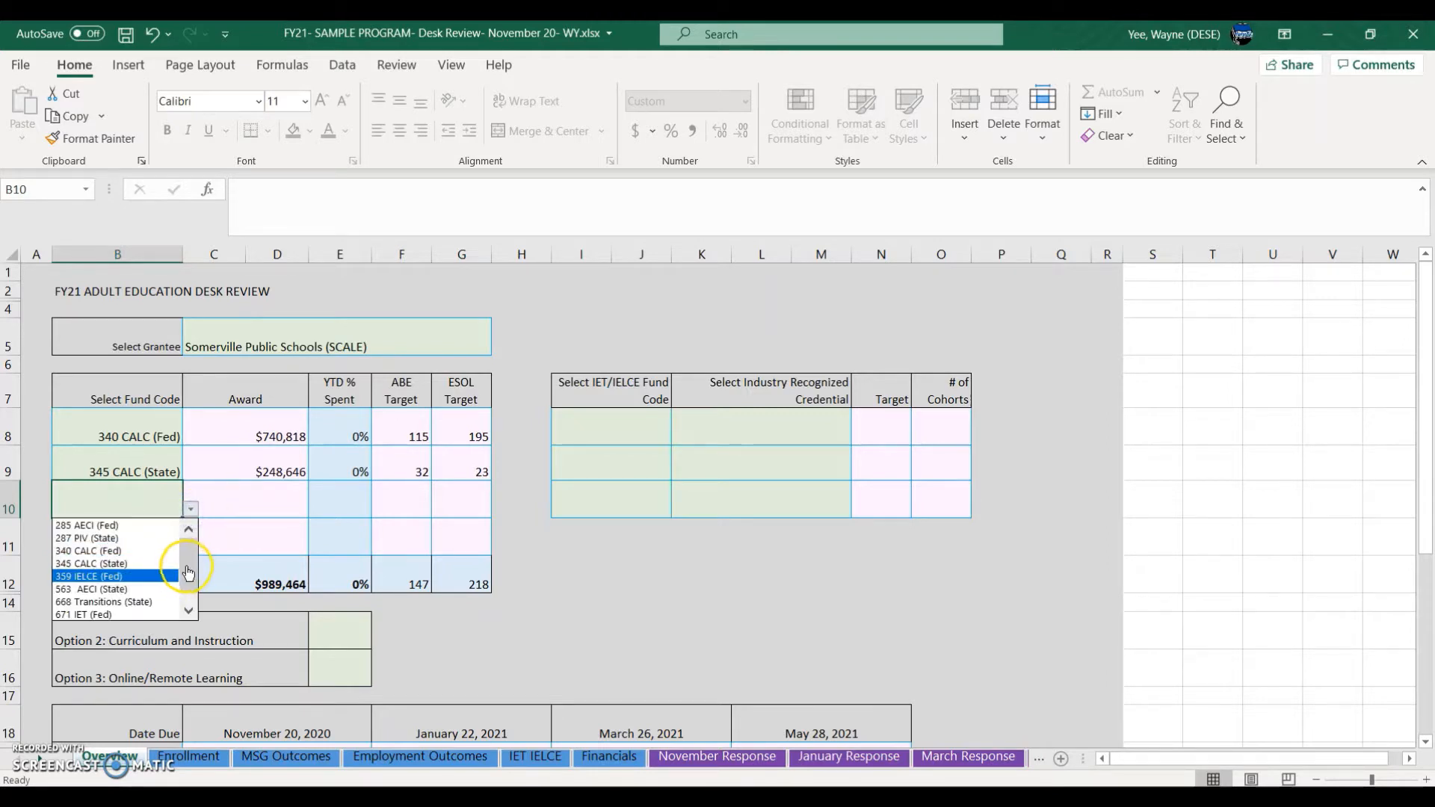
click(190, 593)
click(157, 614)
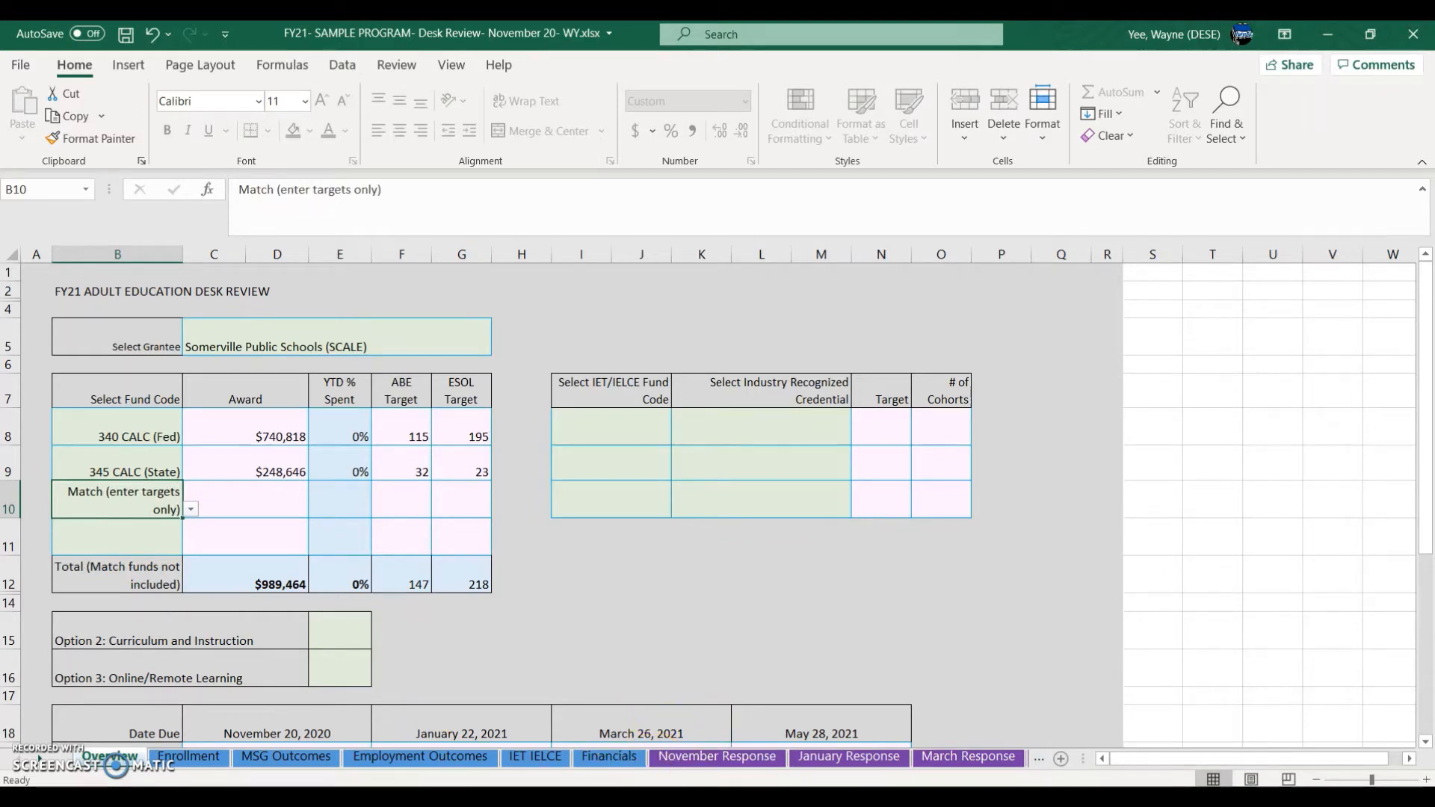
click(240, 509)
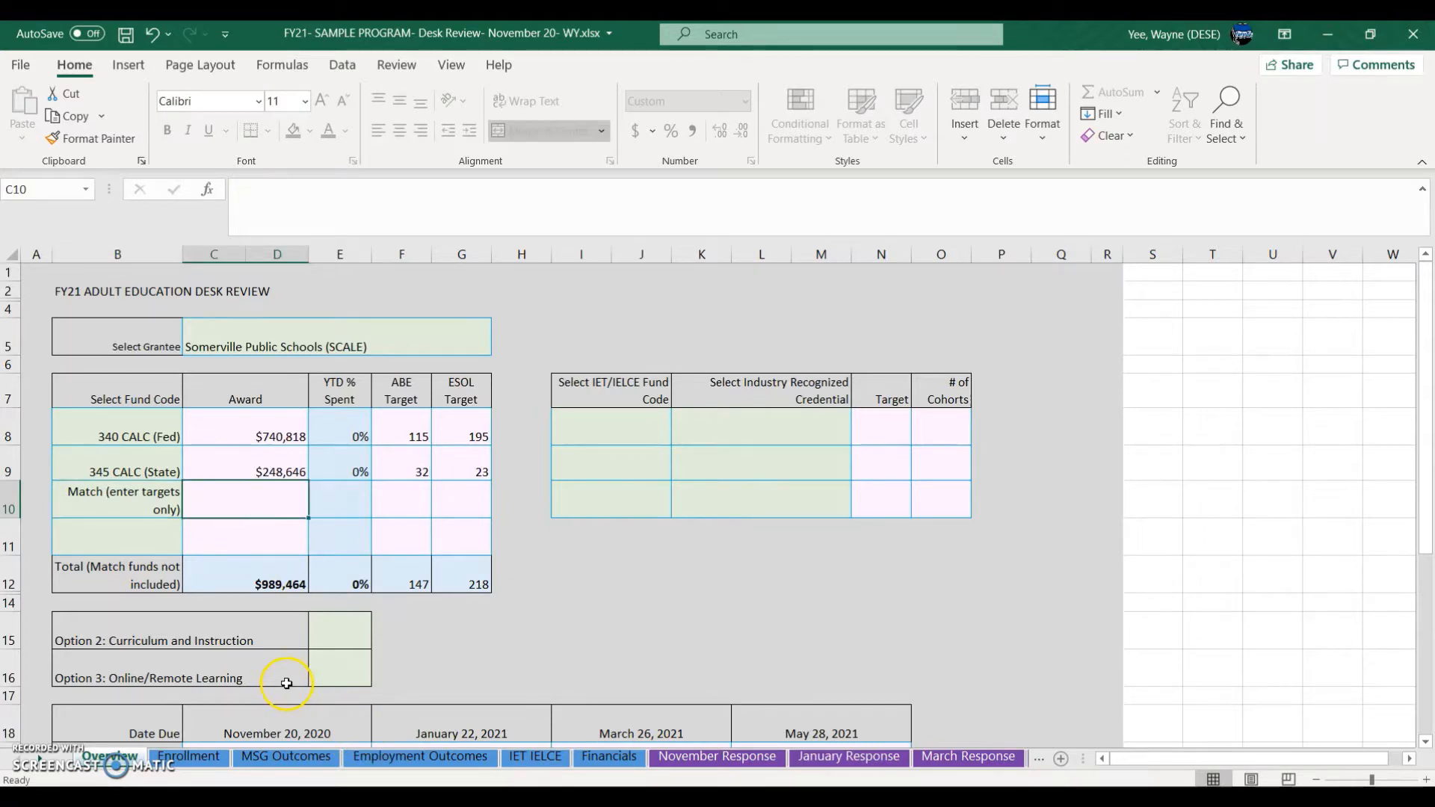
click(406, 509)
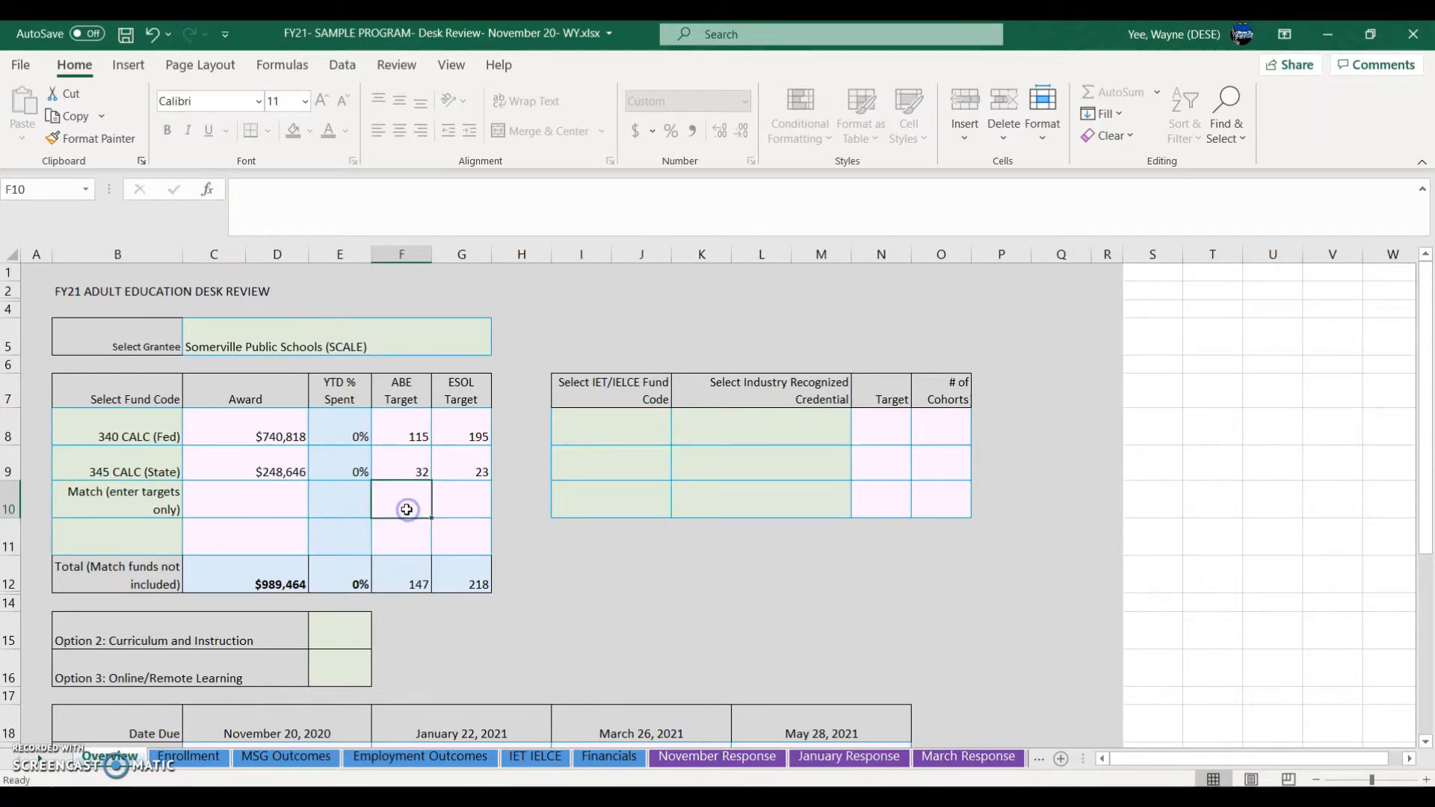
text(5)
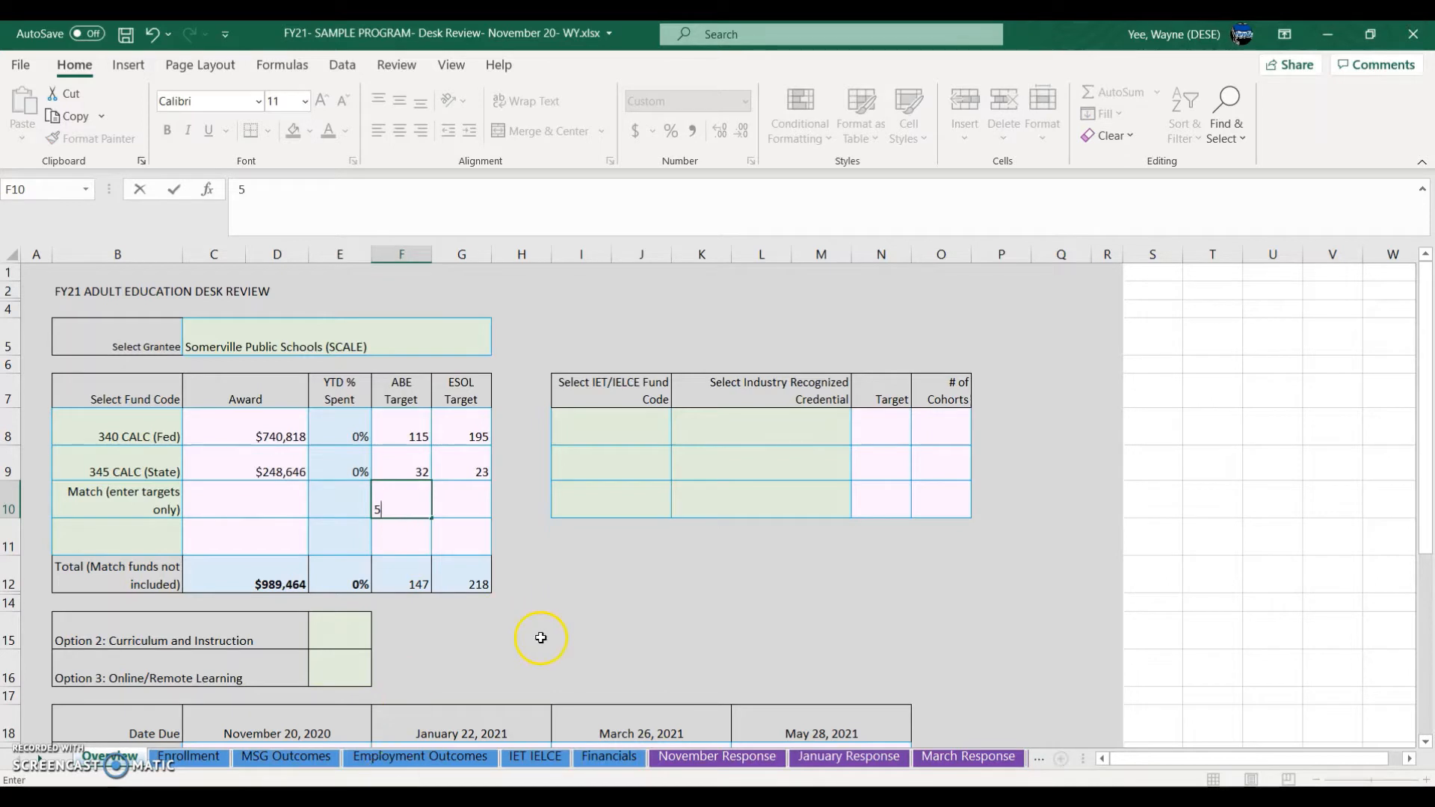
click(495, 508)
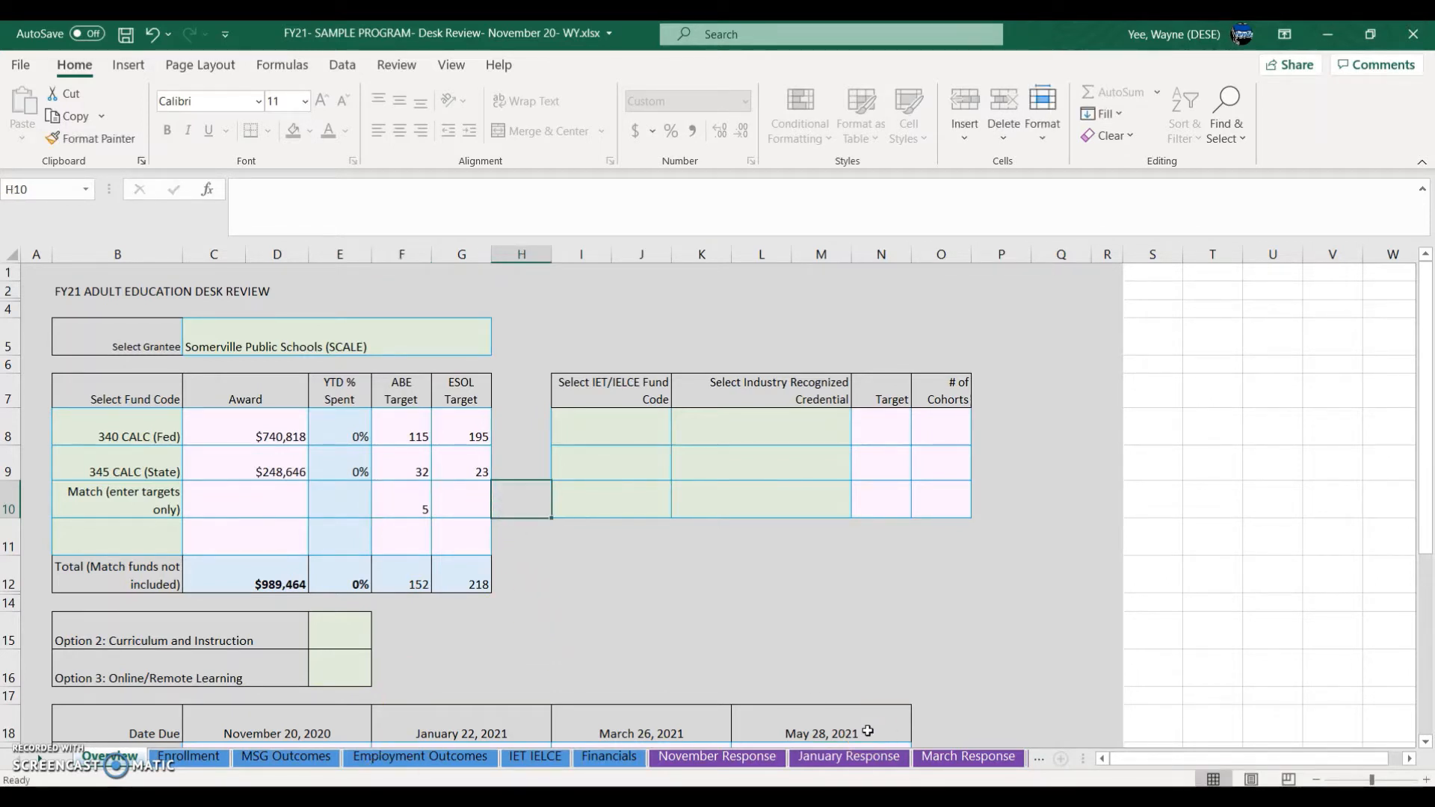
Step: Delete the 5 from the Match row, keeping Match (enter targets only) as its fund
click(412, 497)
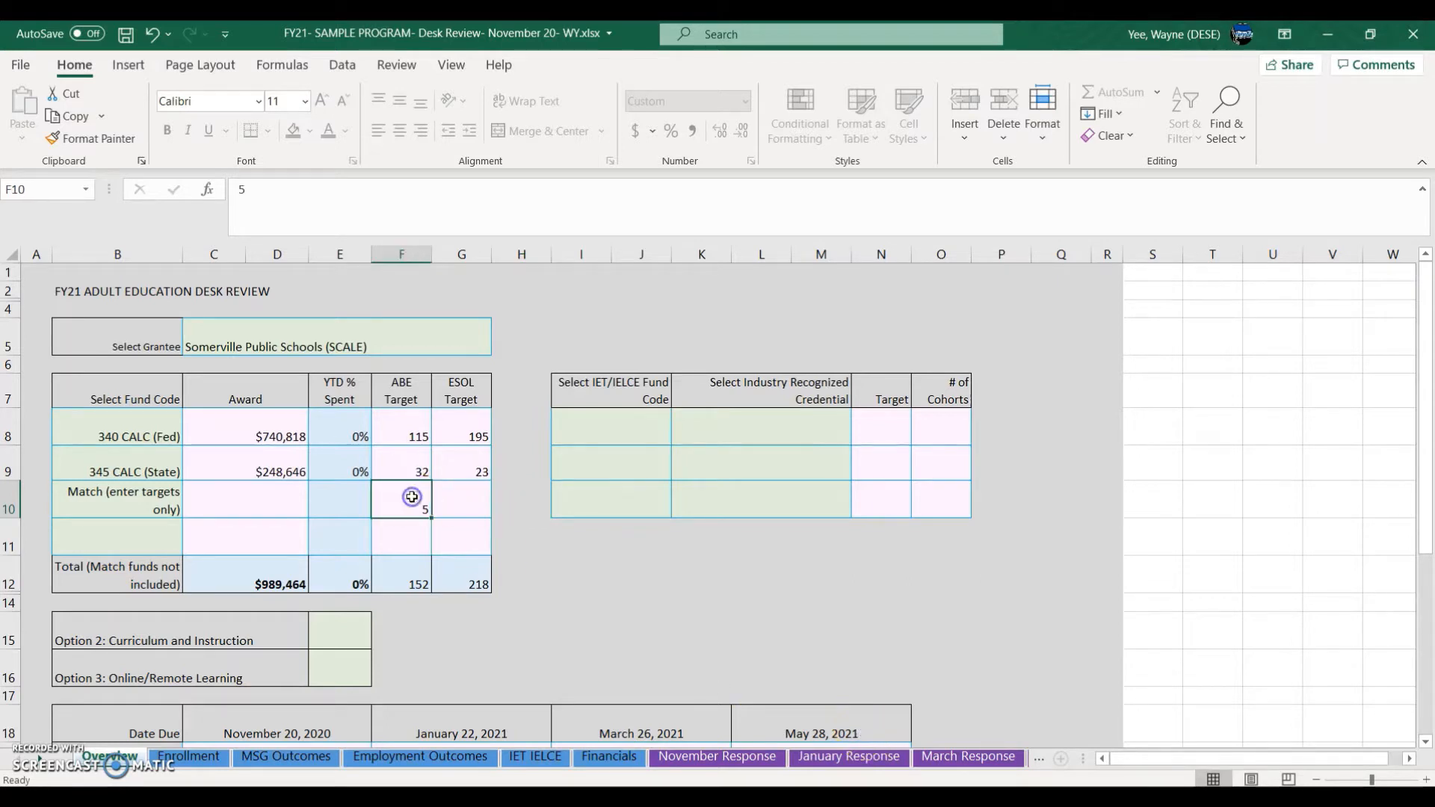
key(Delete)
click(160, 503)
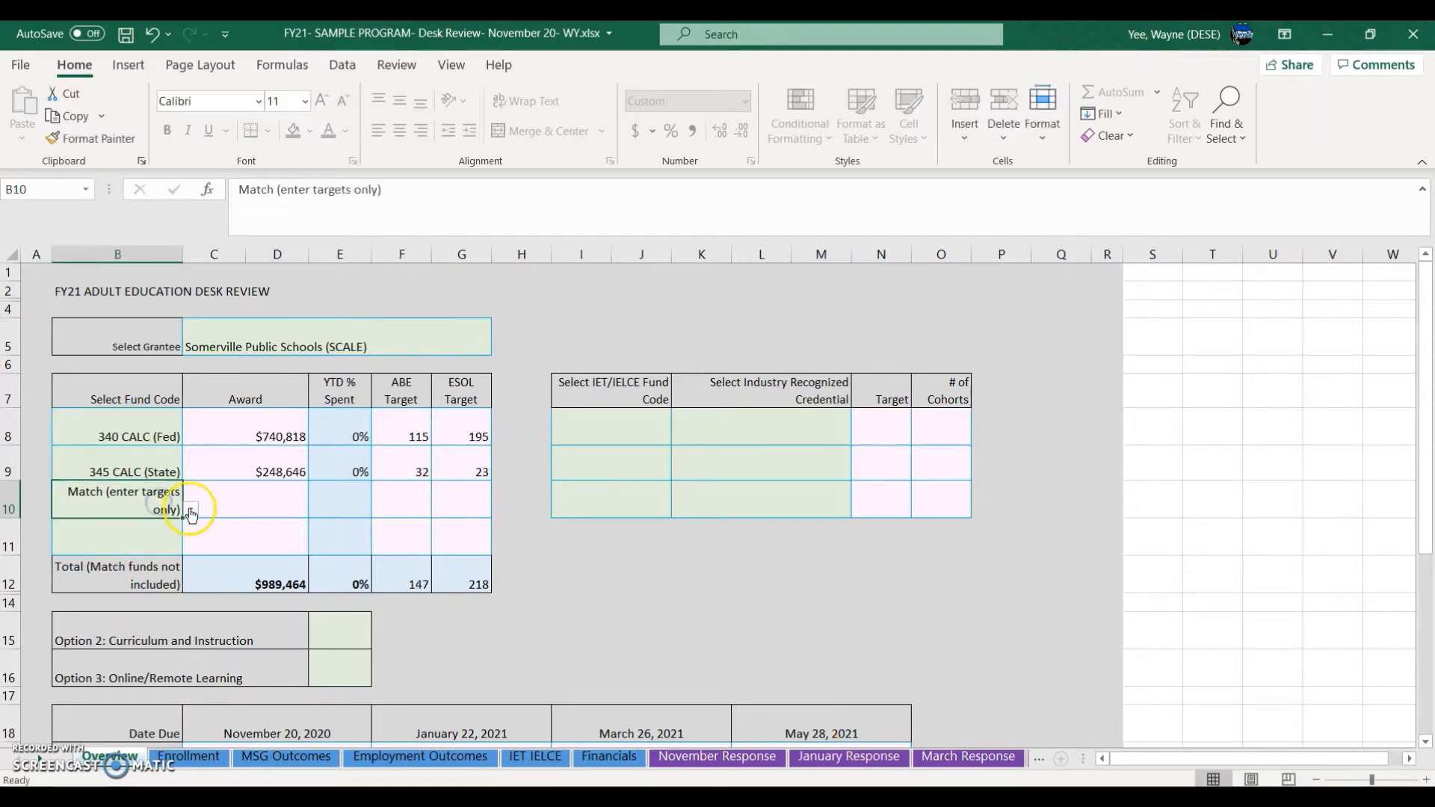
click(191, 509)
click(187, 539)
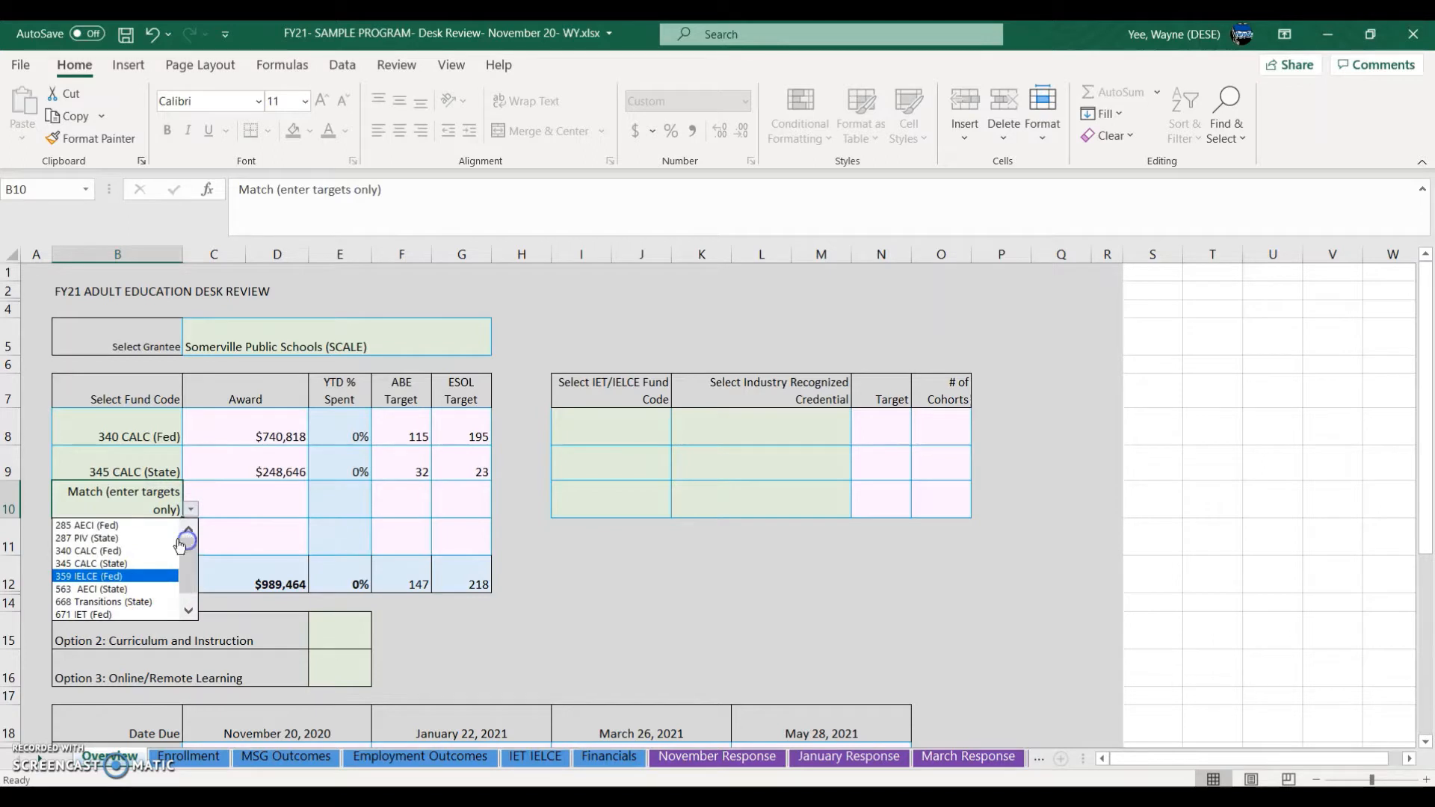
drag(187, 568, 198, 599)
click(164, 614)
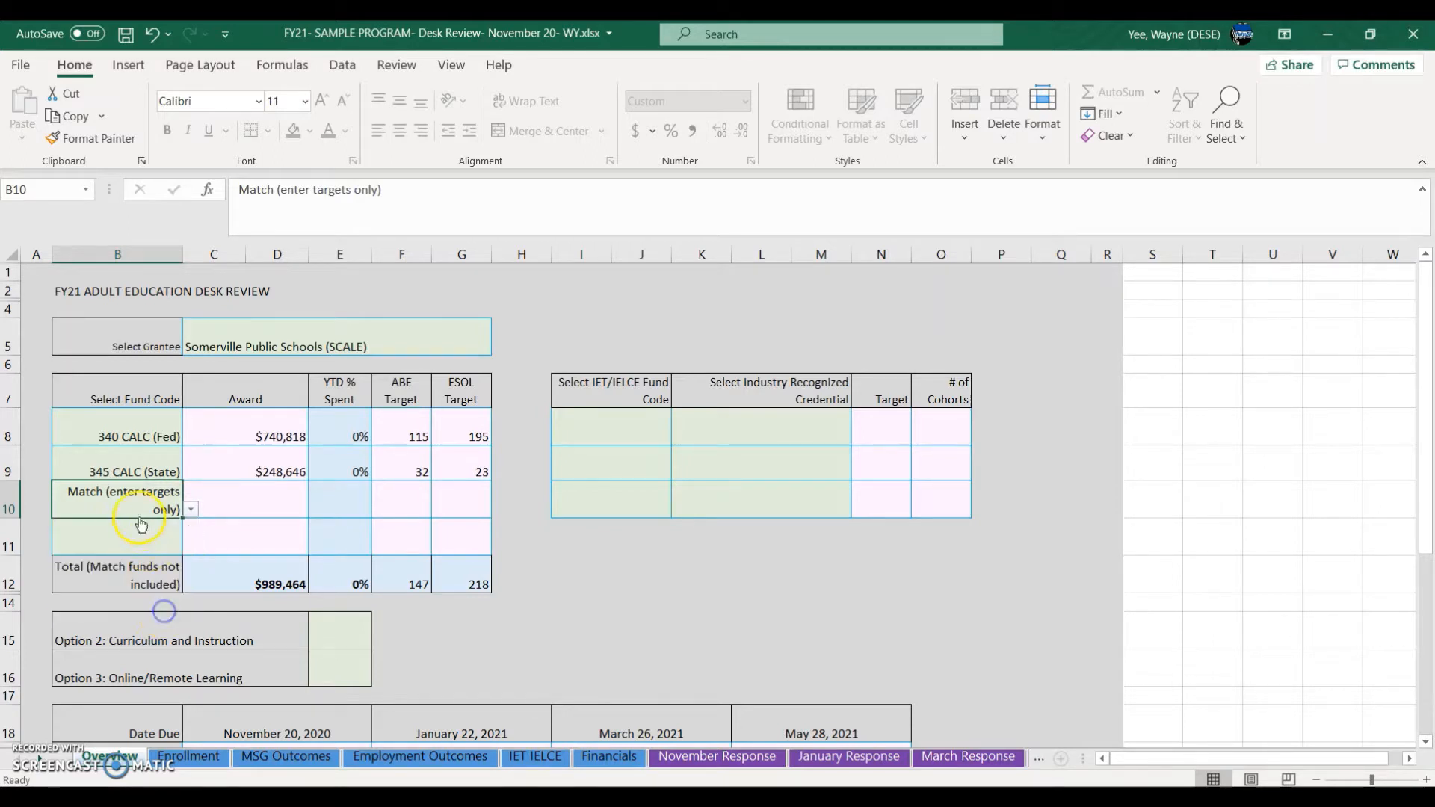
click(150, 566)
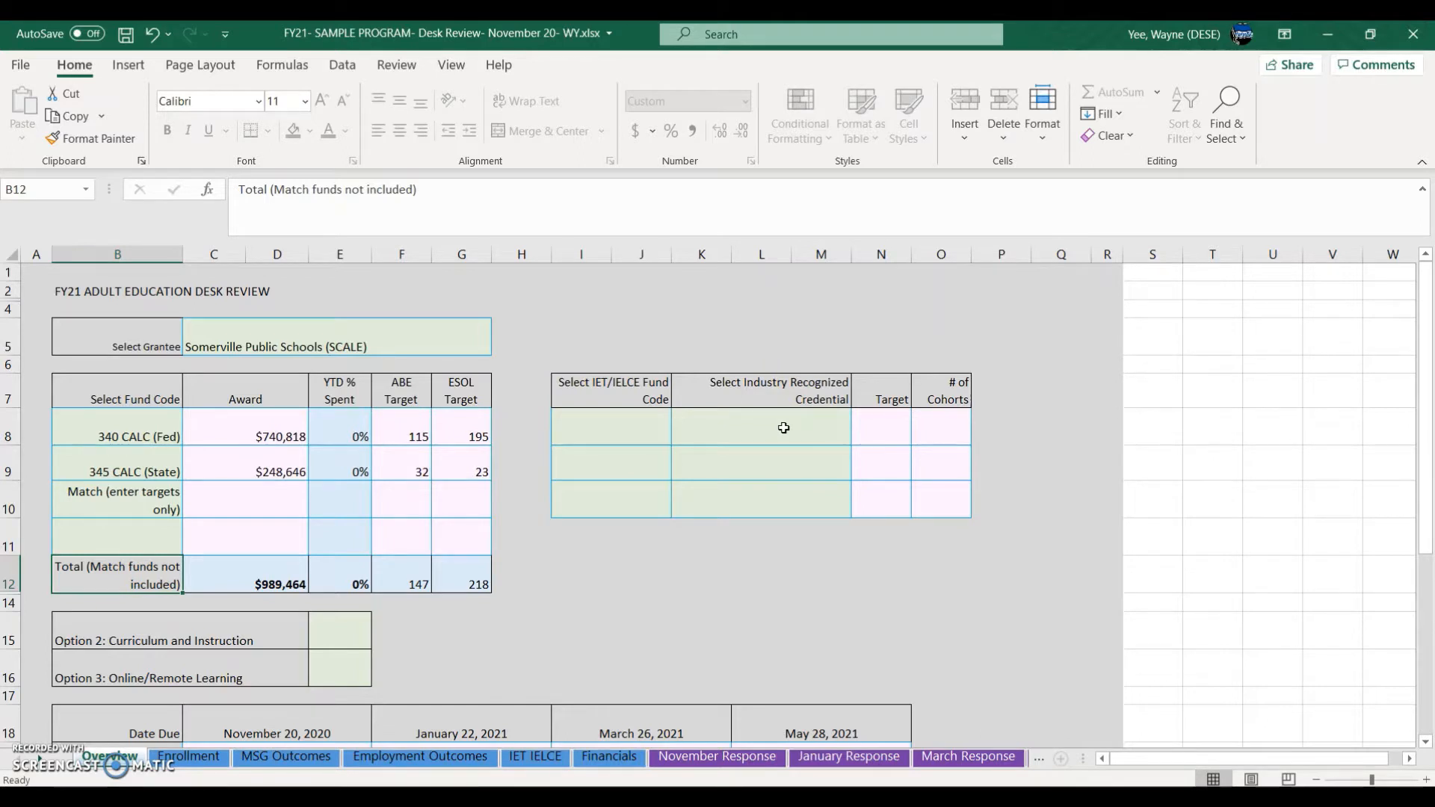
Step: Scroll through the SCALE FY21 340 workbook's IET Class Plan figures
click(737, 606)
scroll(483, 637, down, 1)
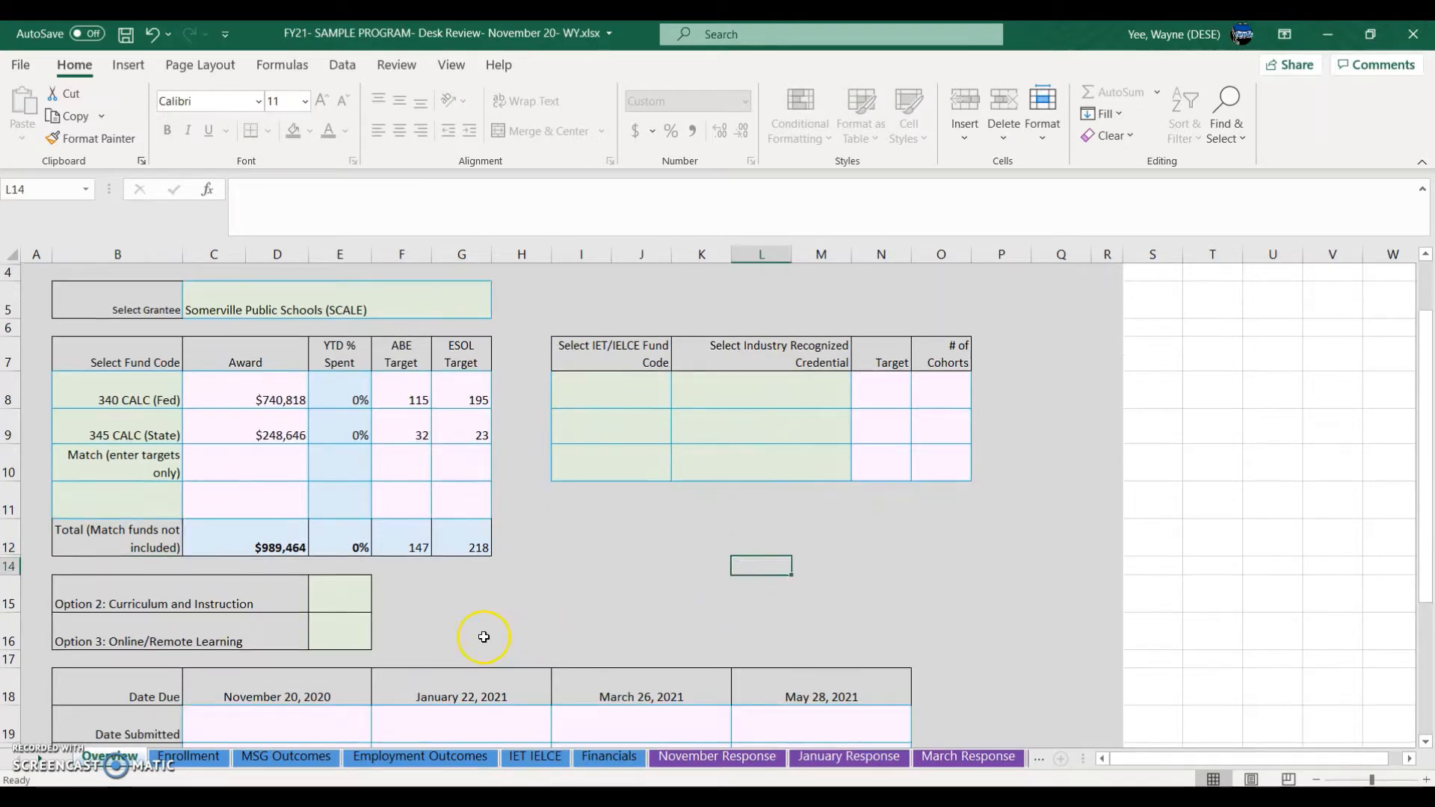
click(713, 800)
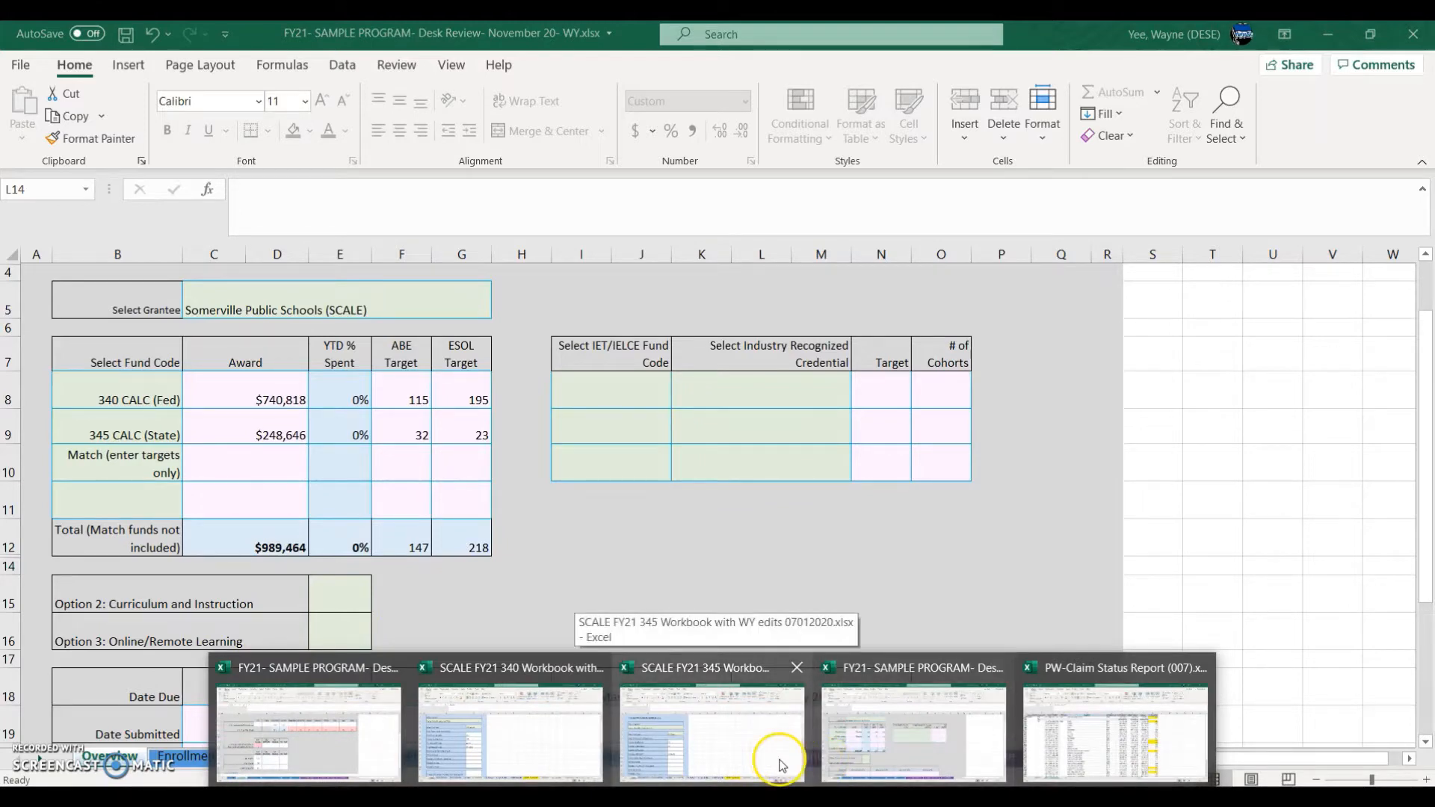
click(529, 731)
scroll(466, 671, down, 8)
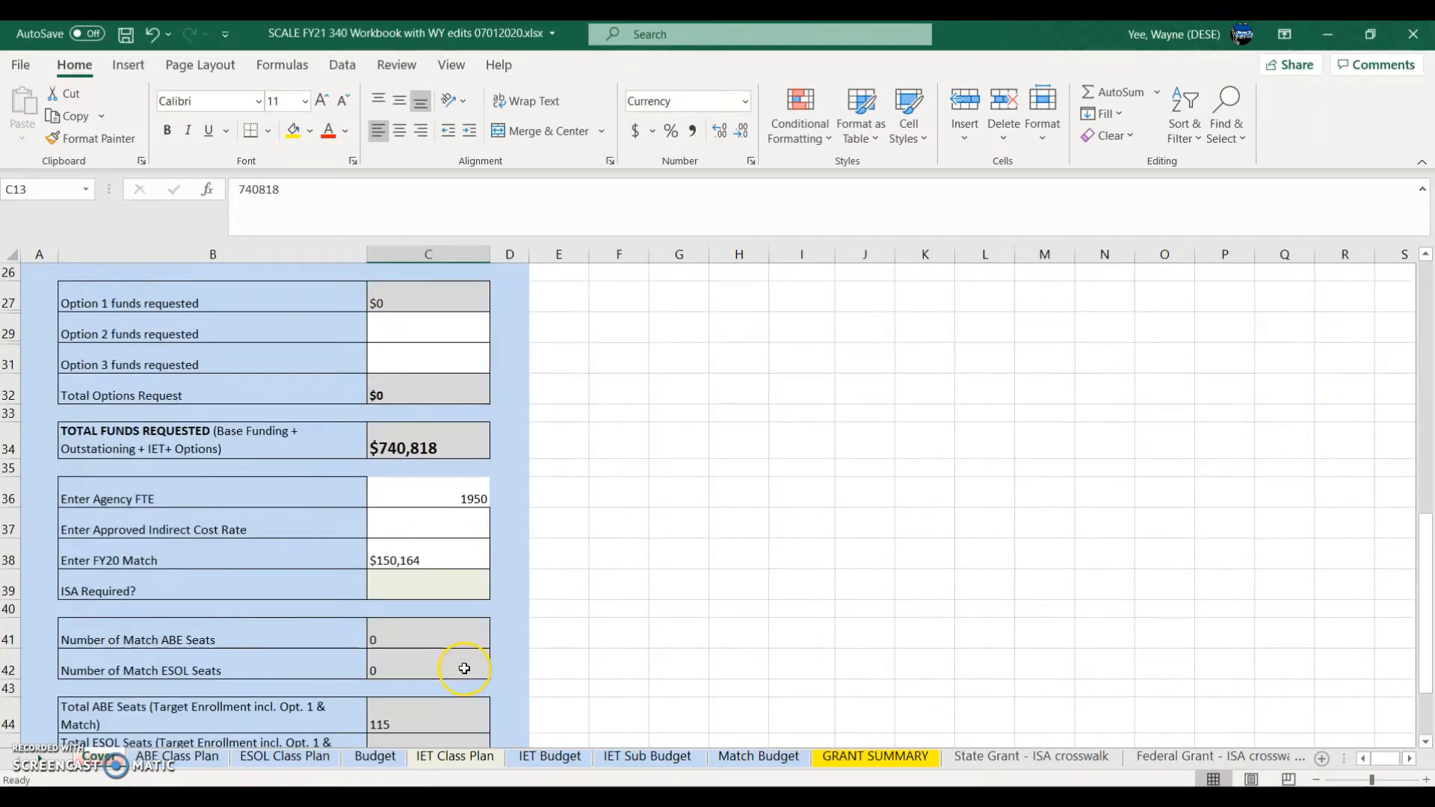
scroll(464, 668, down, 2)
scroll(464, 669, up, 1)
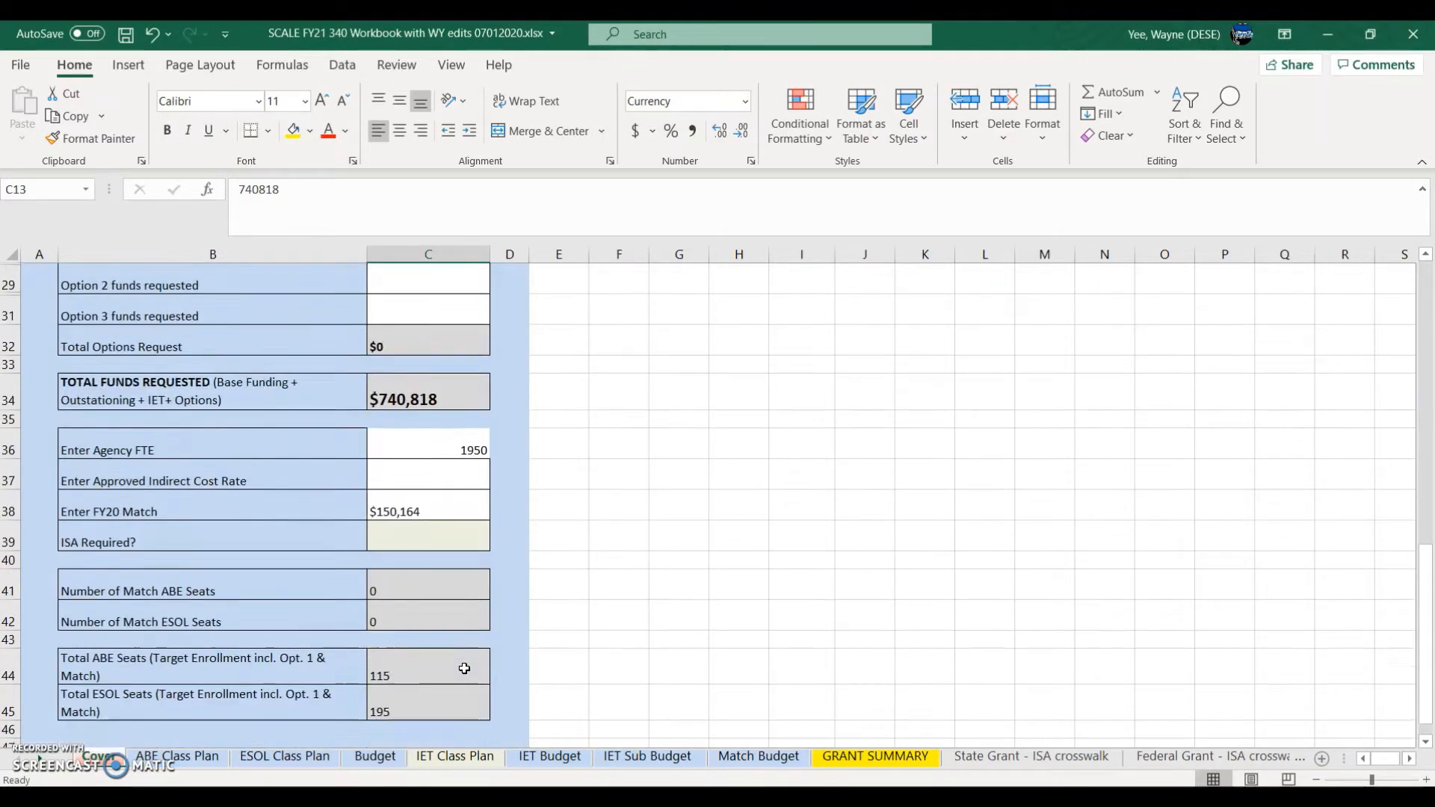
scroll(464, 668, up, 4)
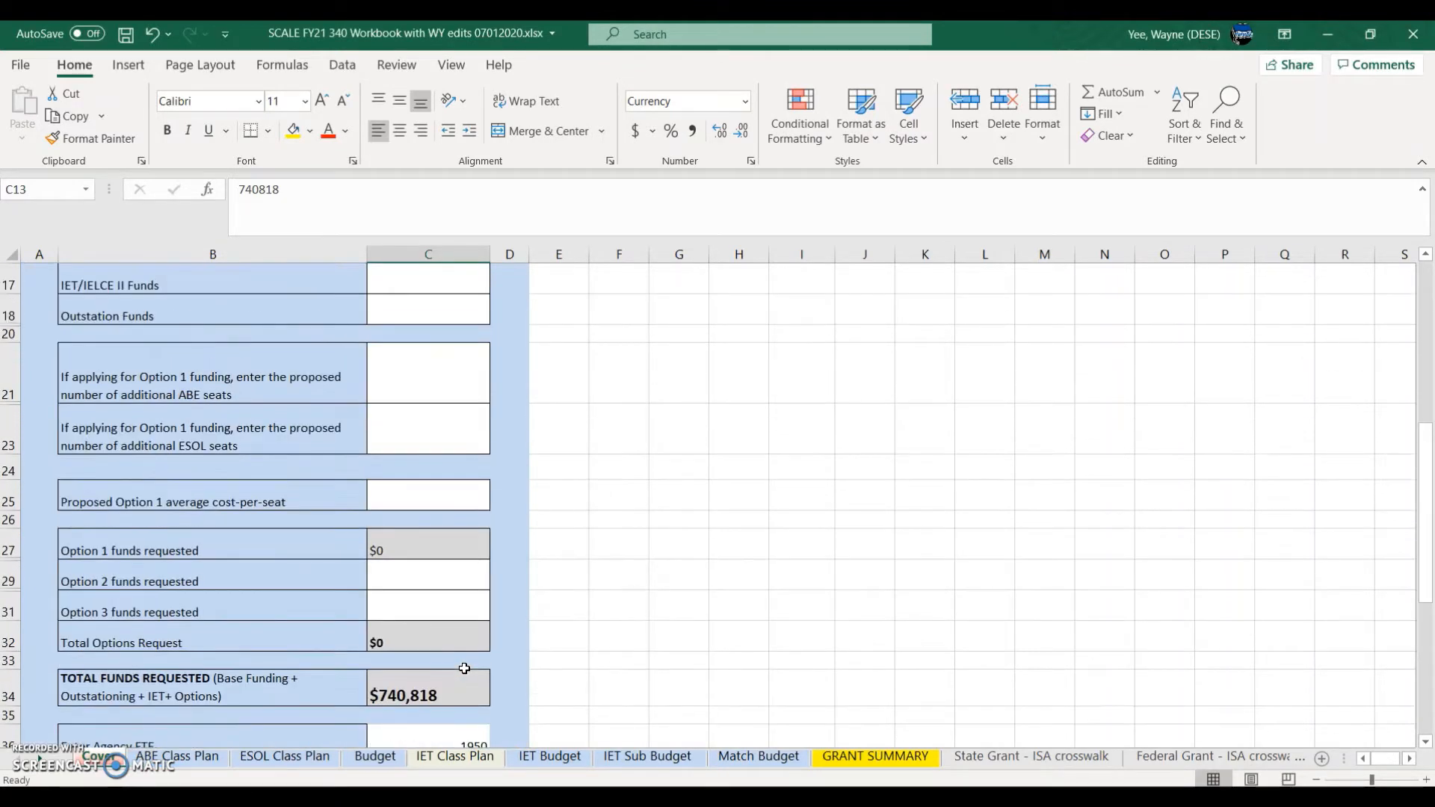
Step: Check the 345 workbook's class plan, then return to the desk review Overview near the options
mouse_move(640, 785)
click(755, 737)
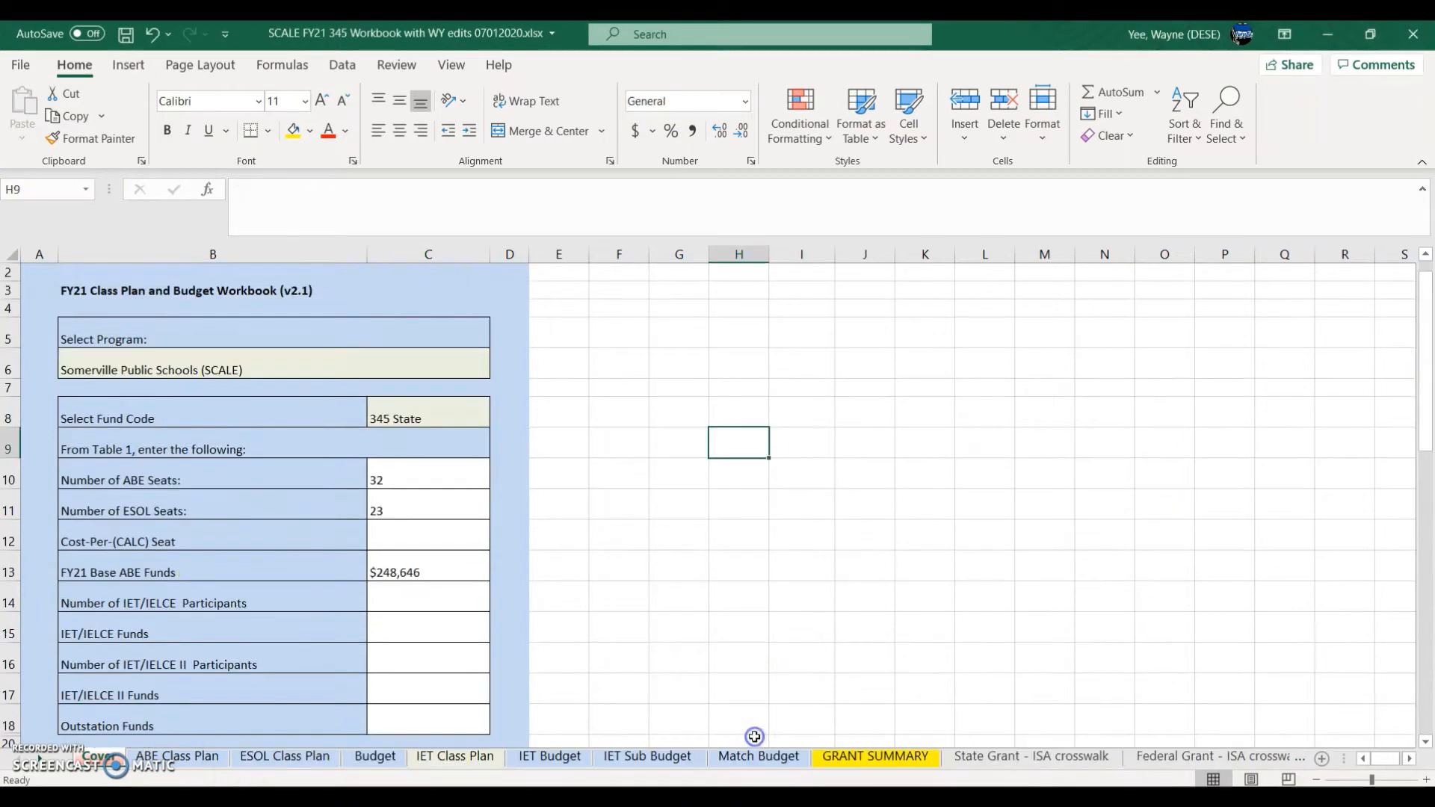
scroll(740, 638, down, 4)
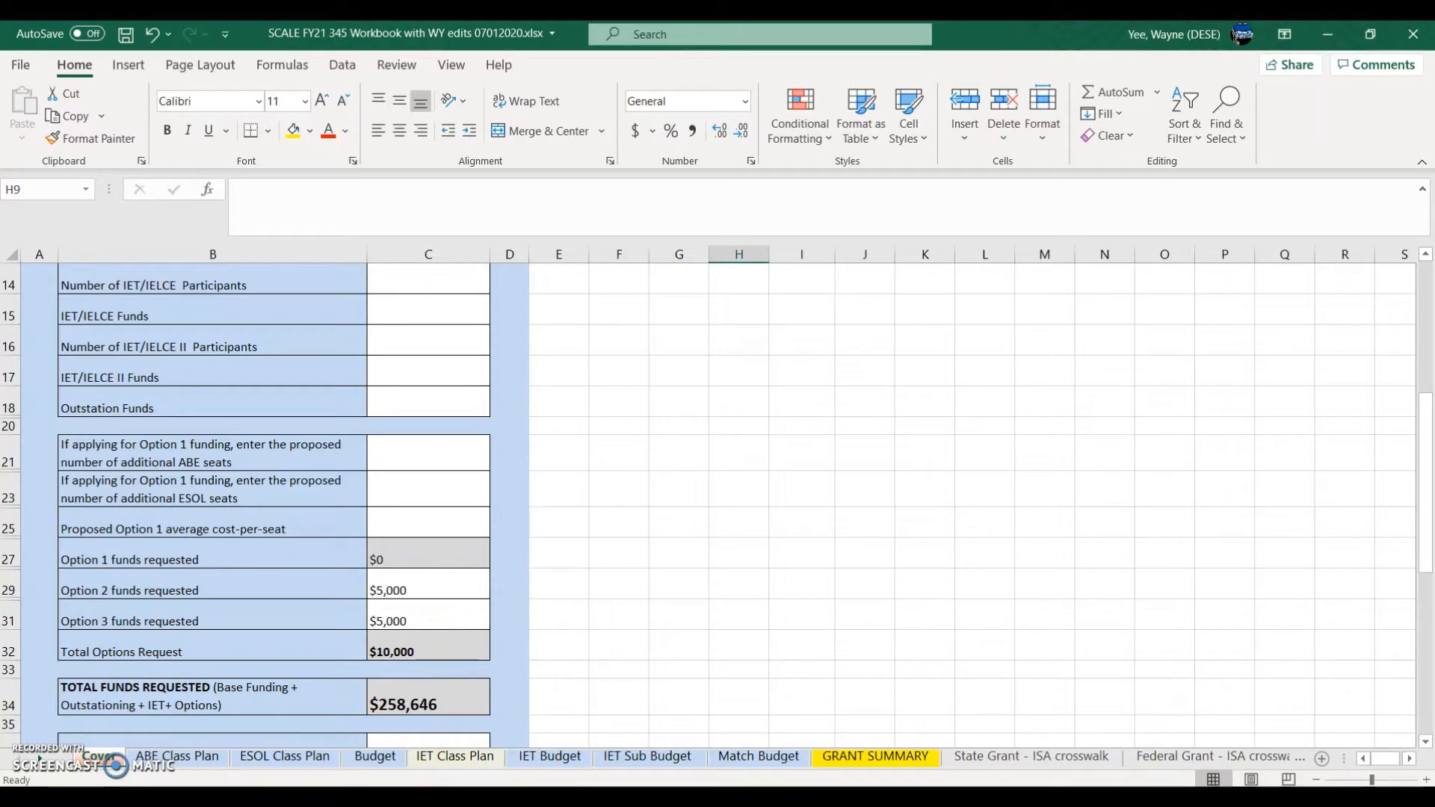
mouse_move(712, 789)
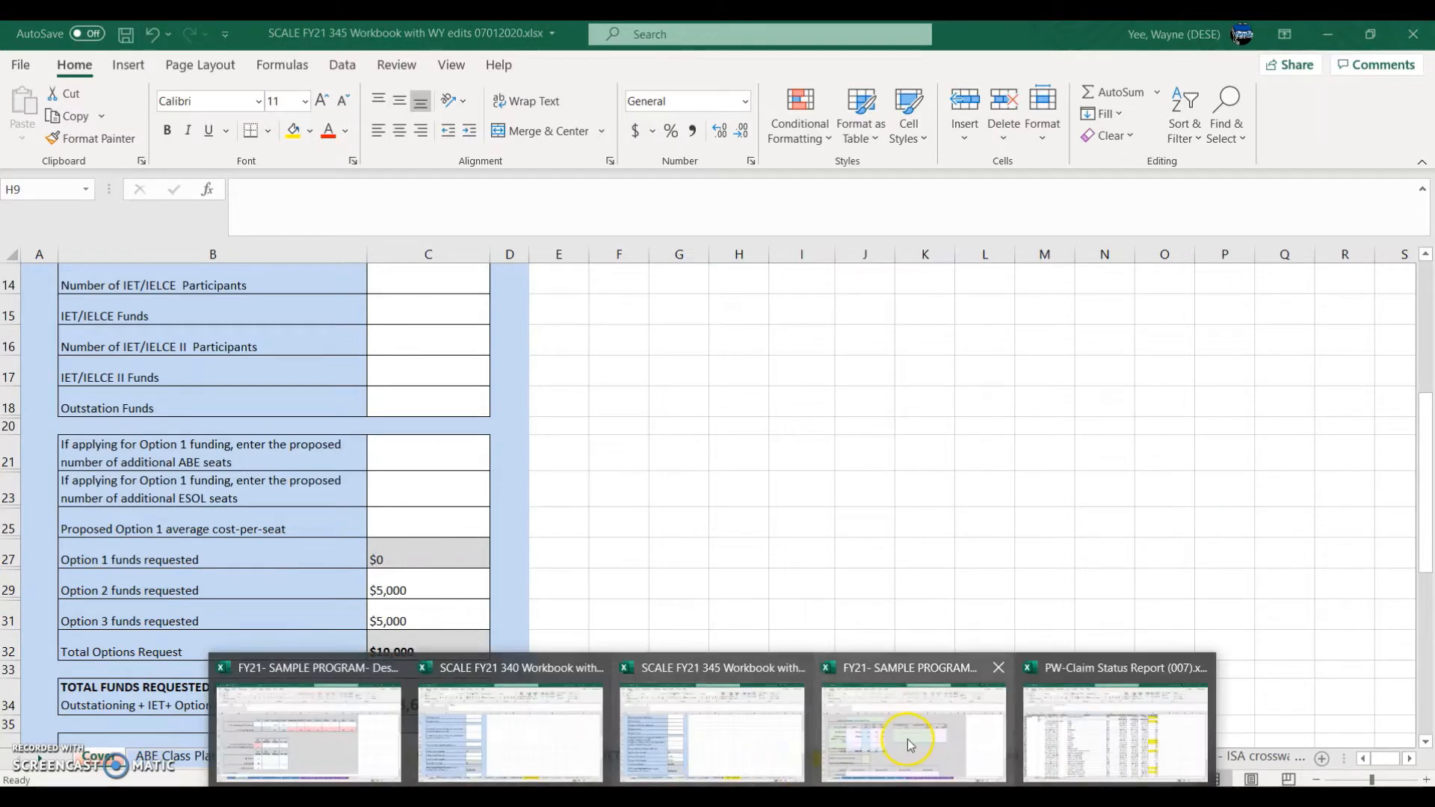
click(910, 746)
click(351, 573)
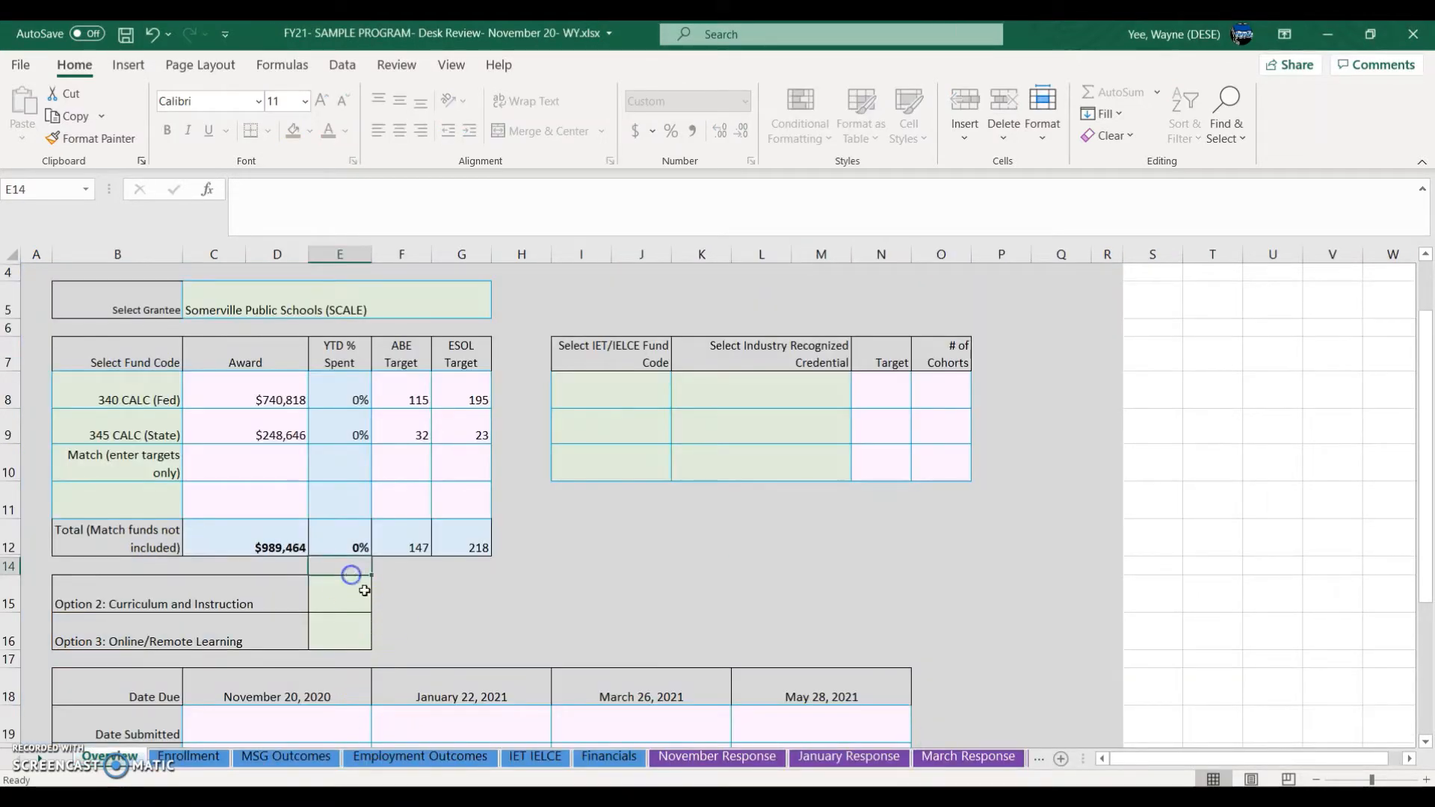
Step: Set Options 2 and 3 (E15 and E16) to Yes
click(364, 590)
click(380, 604)
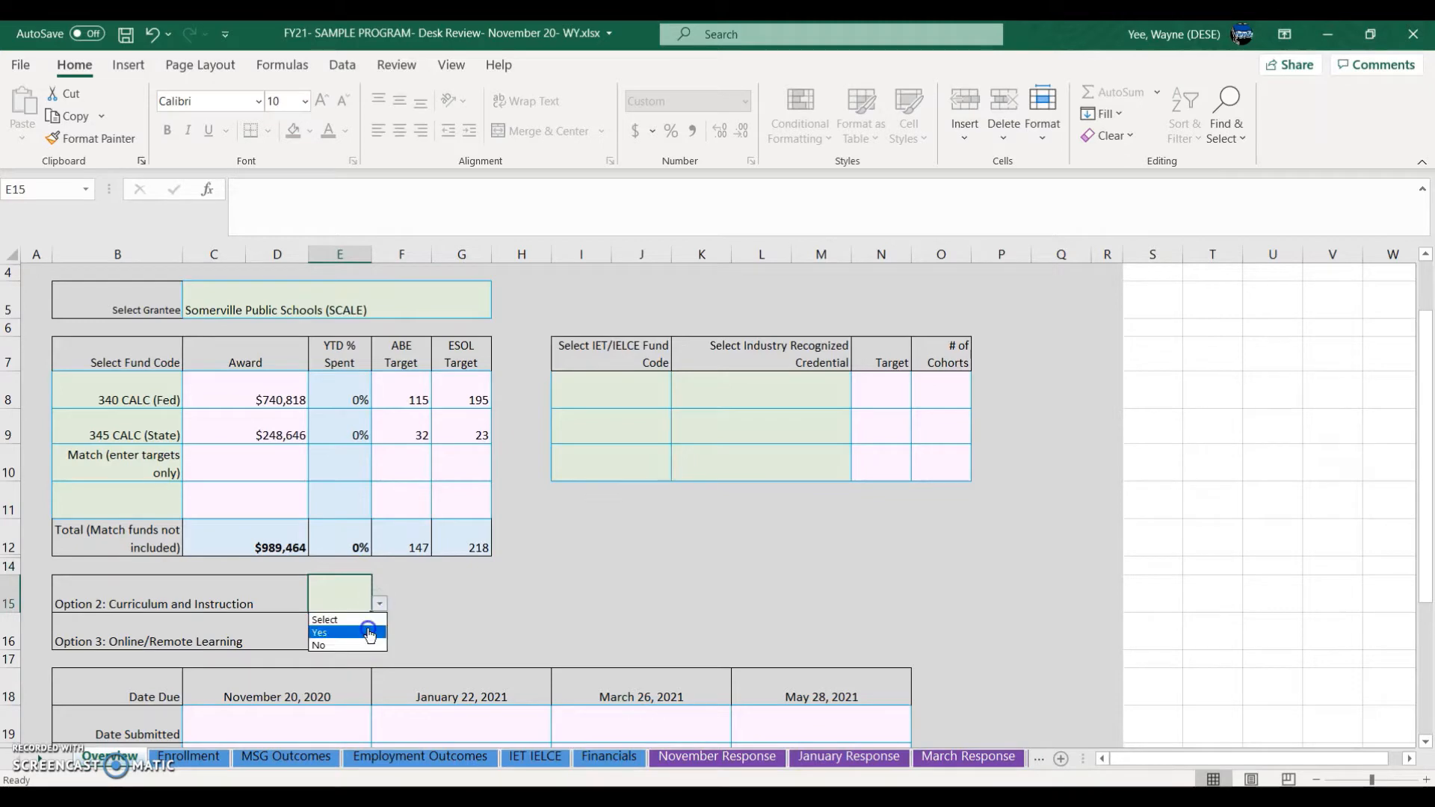
click(369, 633)
click(351, 636)
click(379, 640)
click(344, 669)
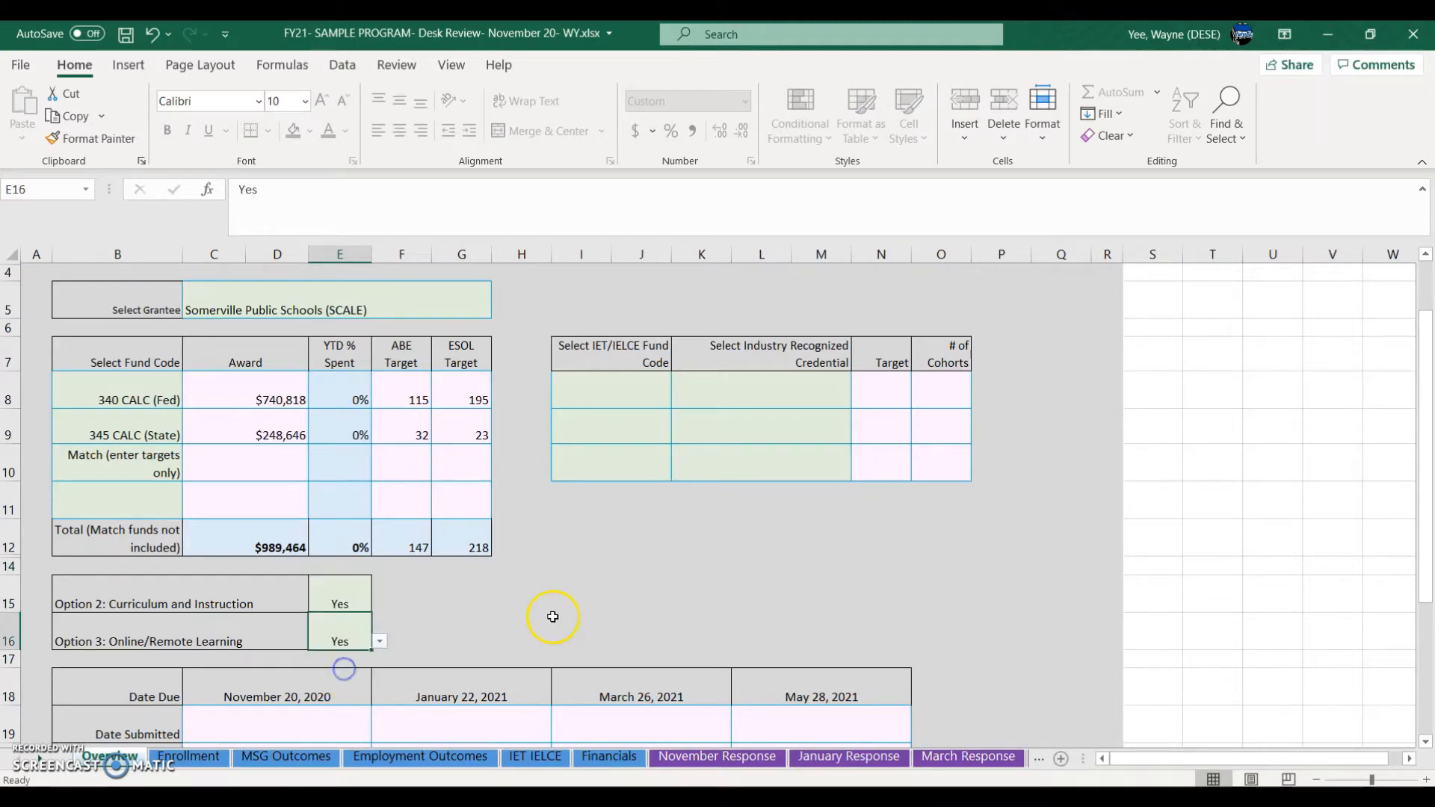
click(557, 620)
Step: Enter November 20, 2020 as the submission date and the submitter's name below it
scroll(311, 688, down, 1)
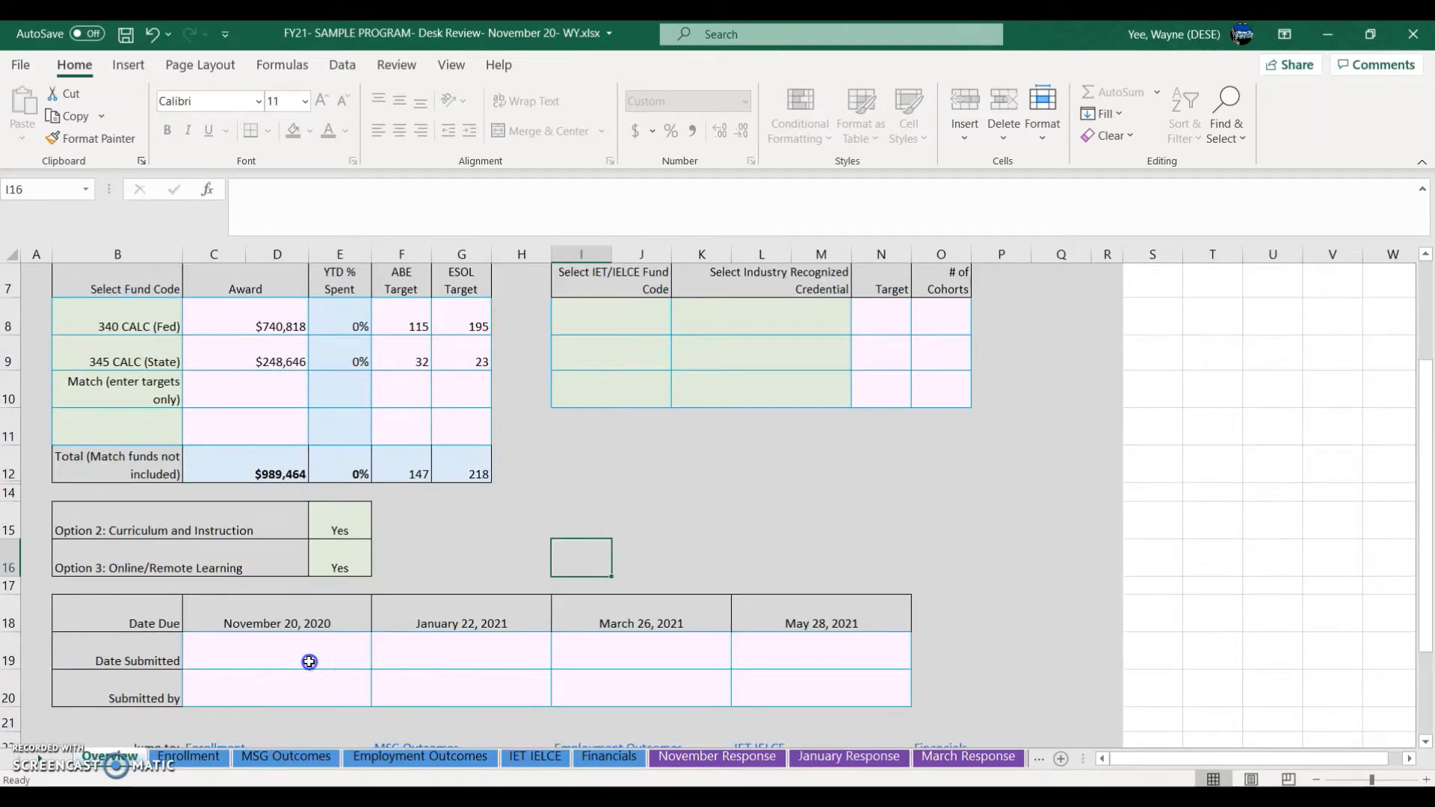
click(309, 662)
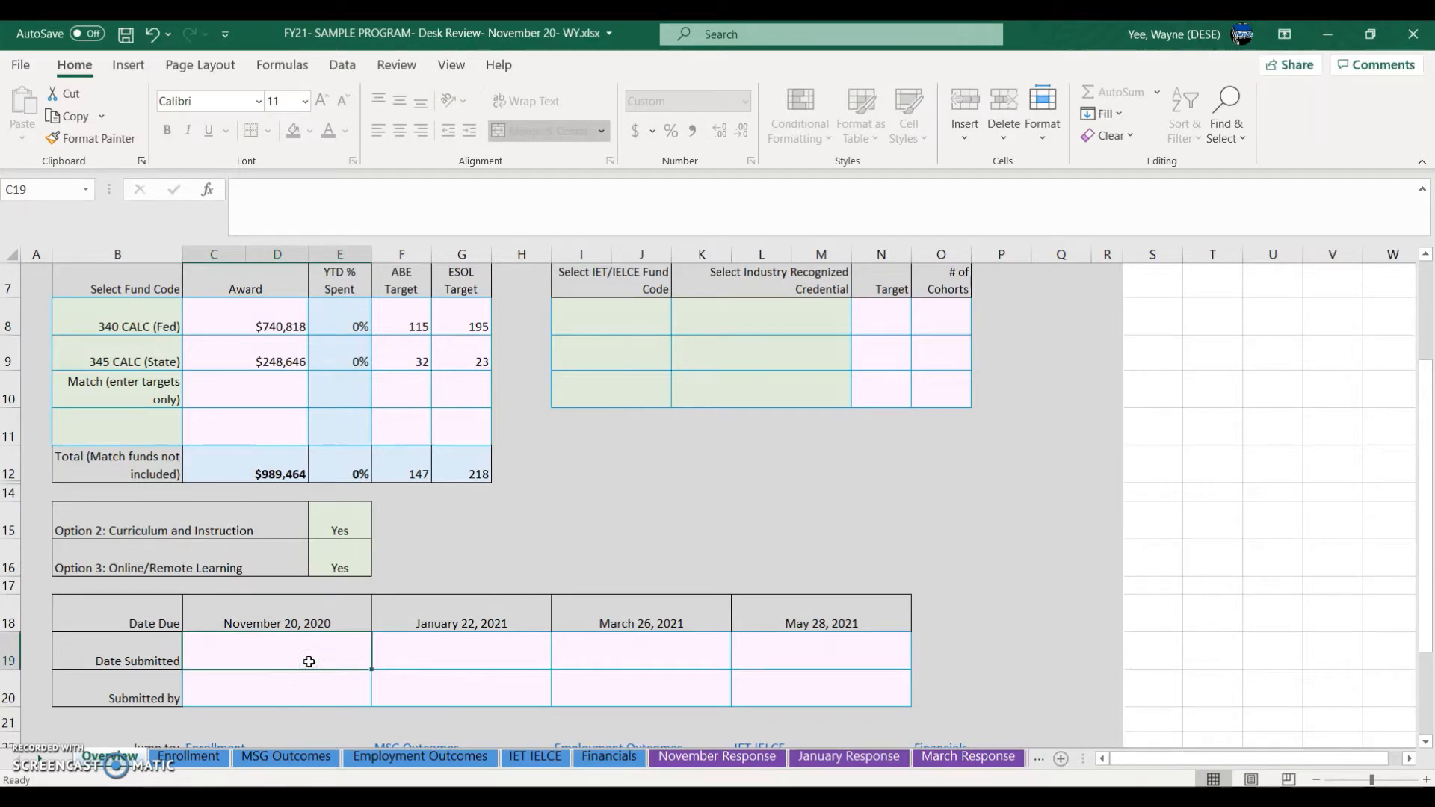
text(Novem)
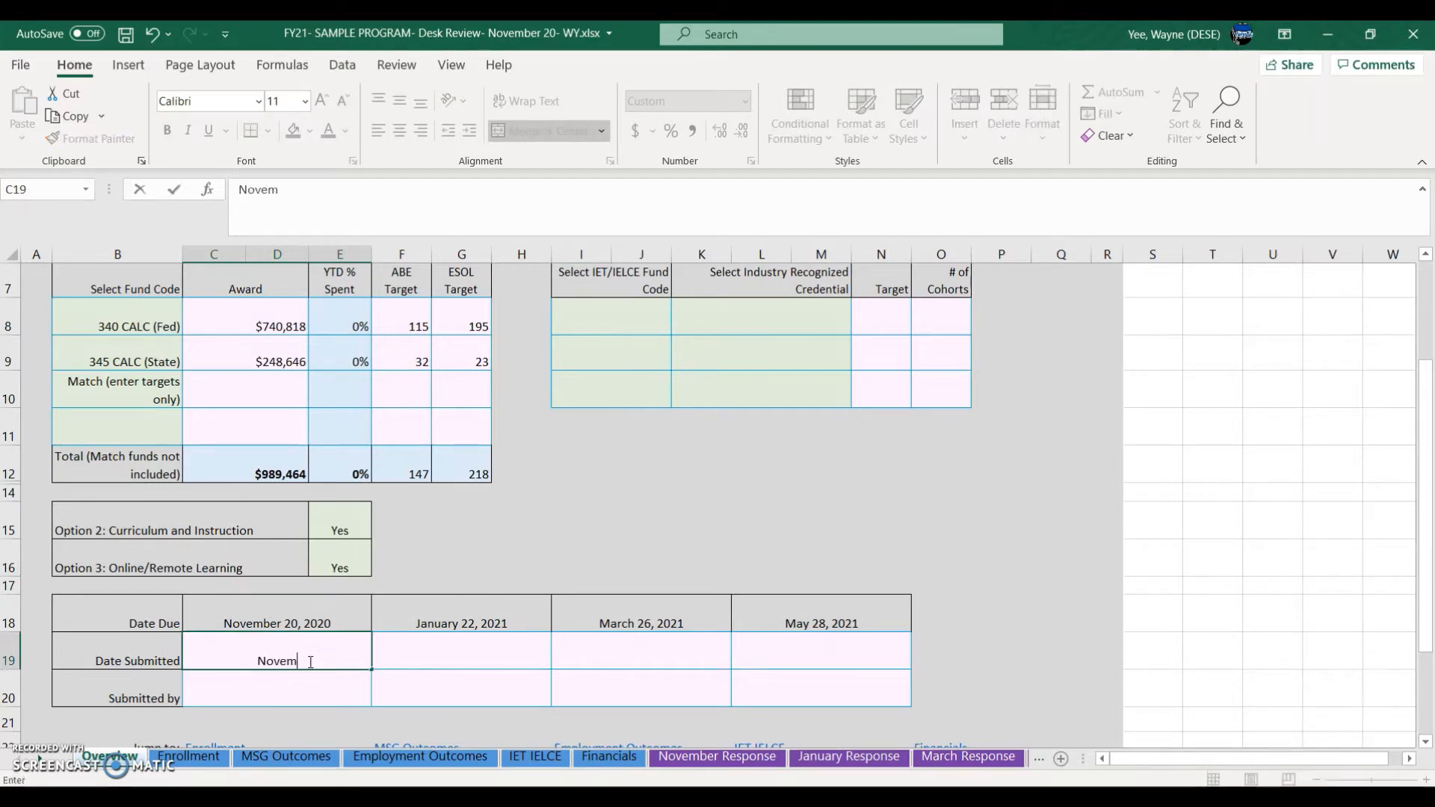
text(ber 20, 2020)
key(Return)
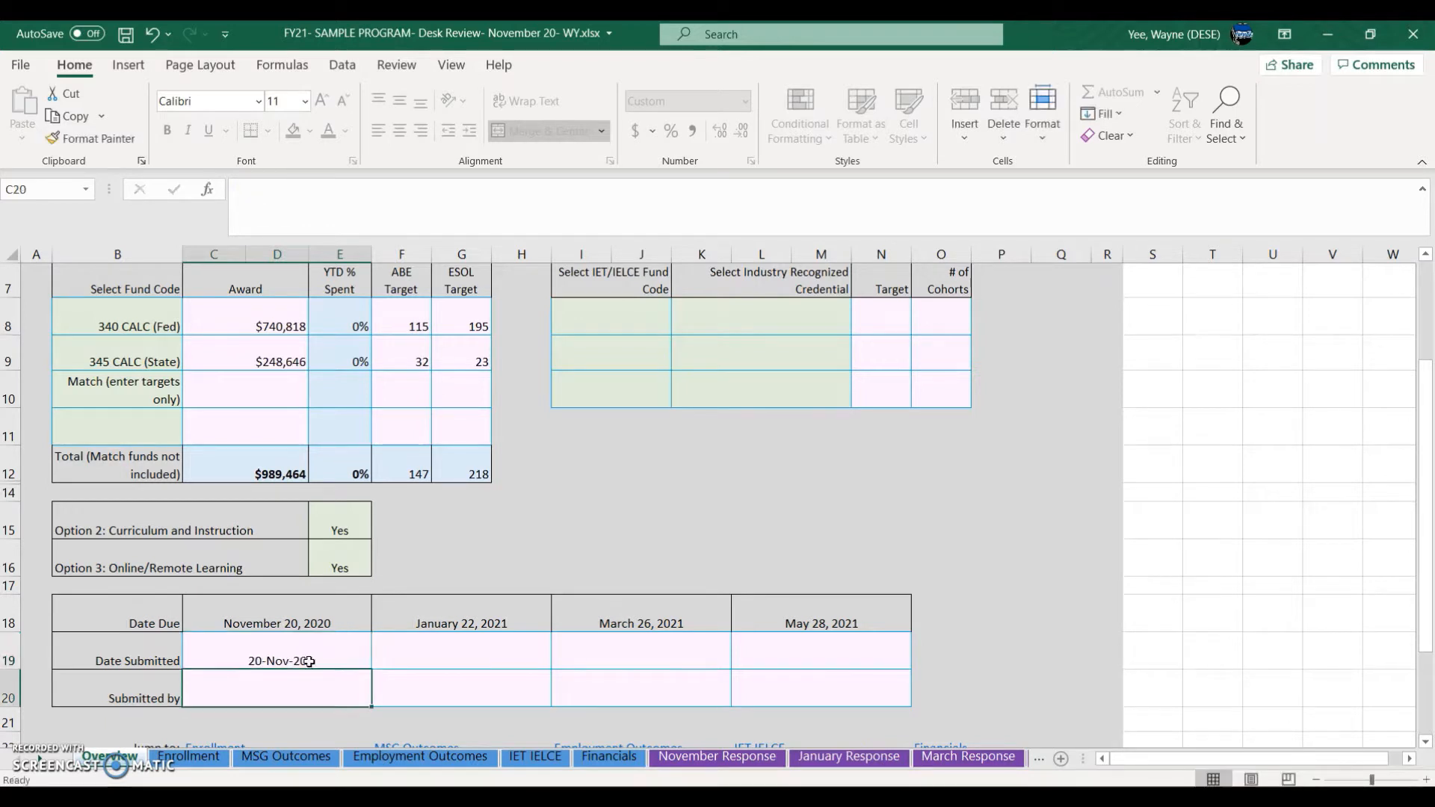
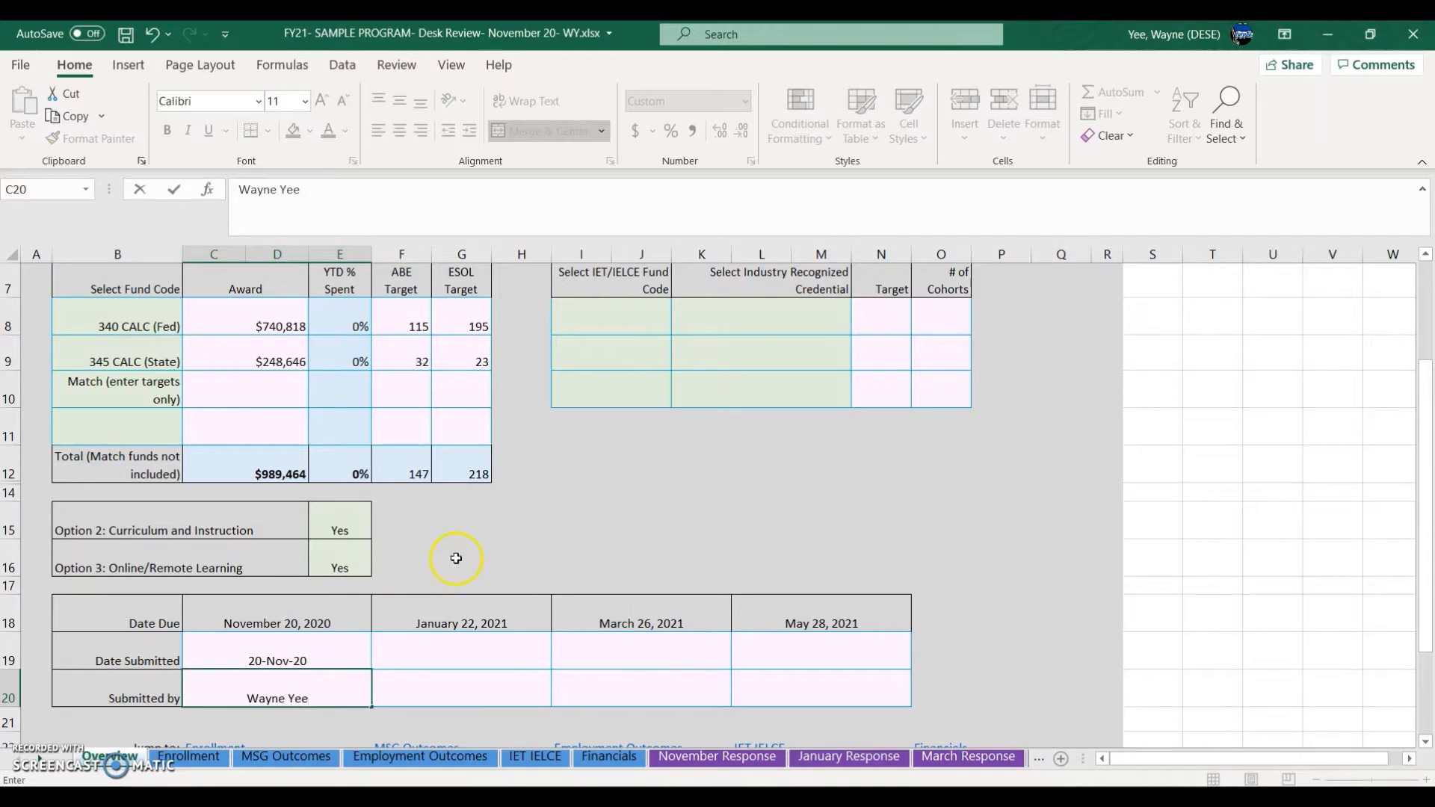
click(463, 556)
Step: Go to the blank Enrollment sheet
scroll(580, 538, up, 1)
scroll(579, 538, down, 1)
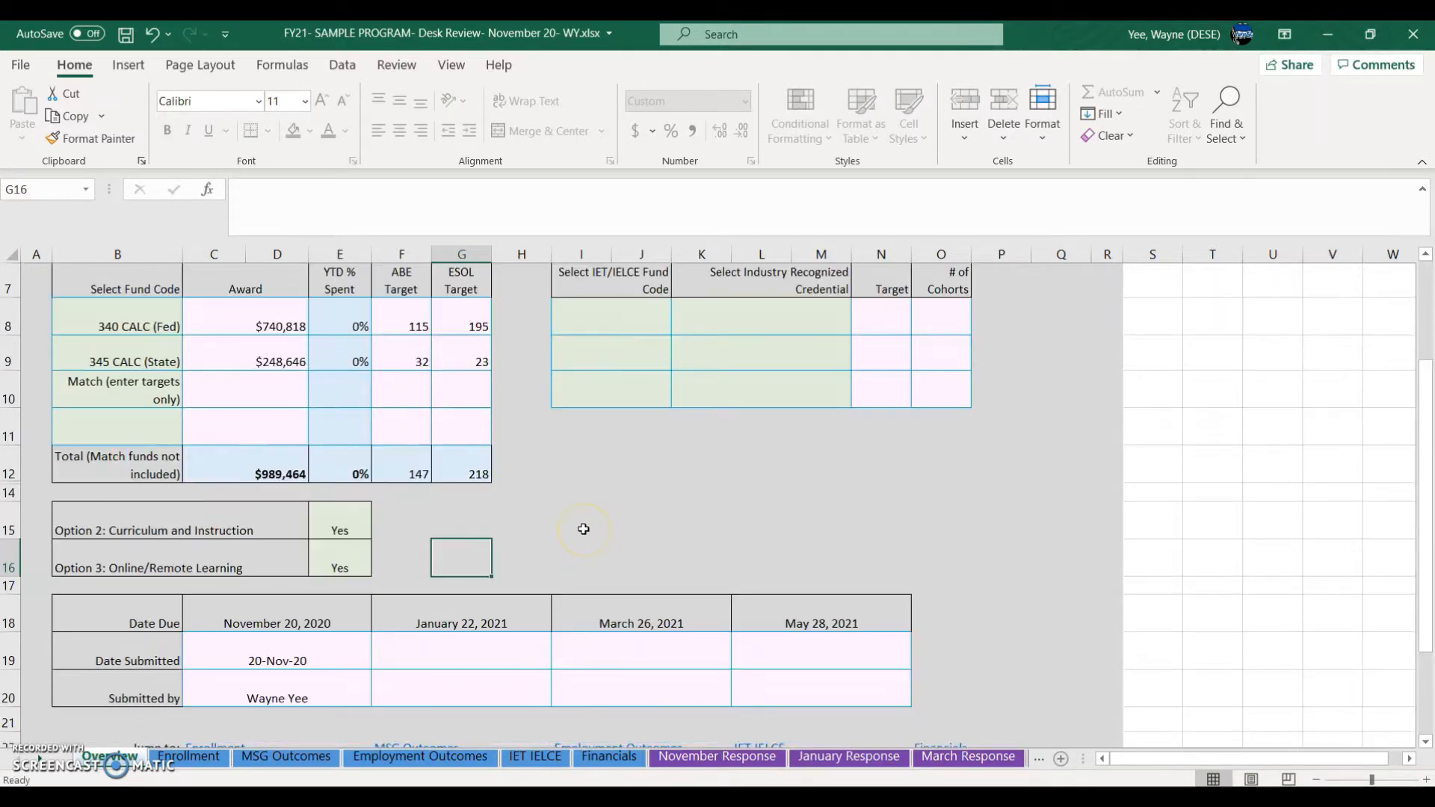
scroll(583, 529, up, 1)
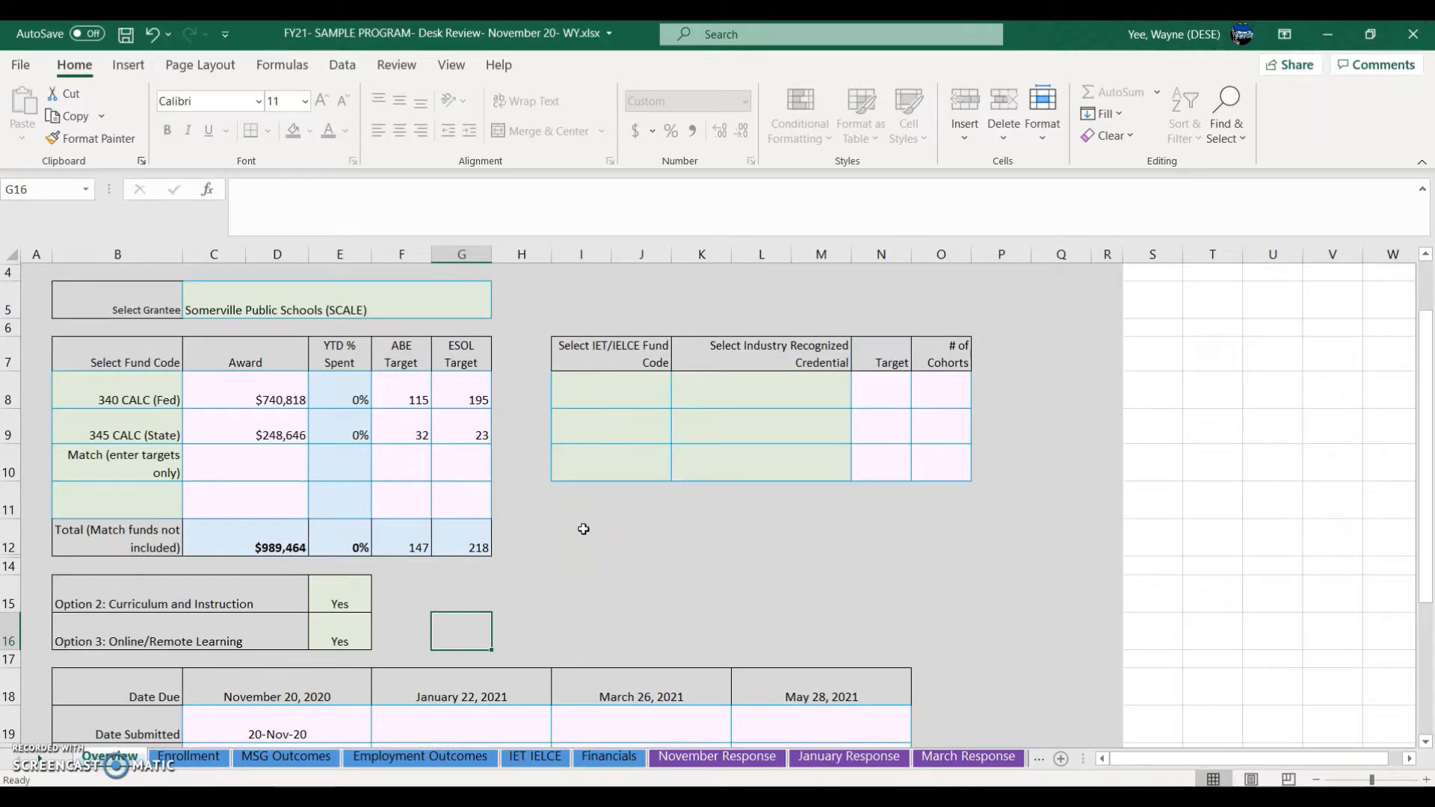
click(200, 764)
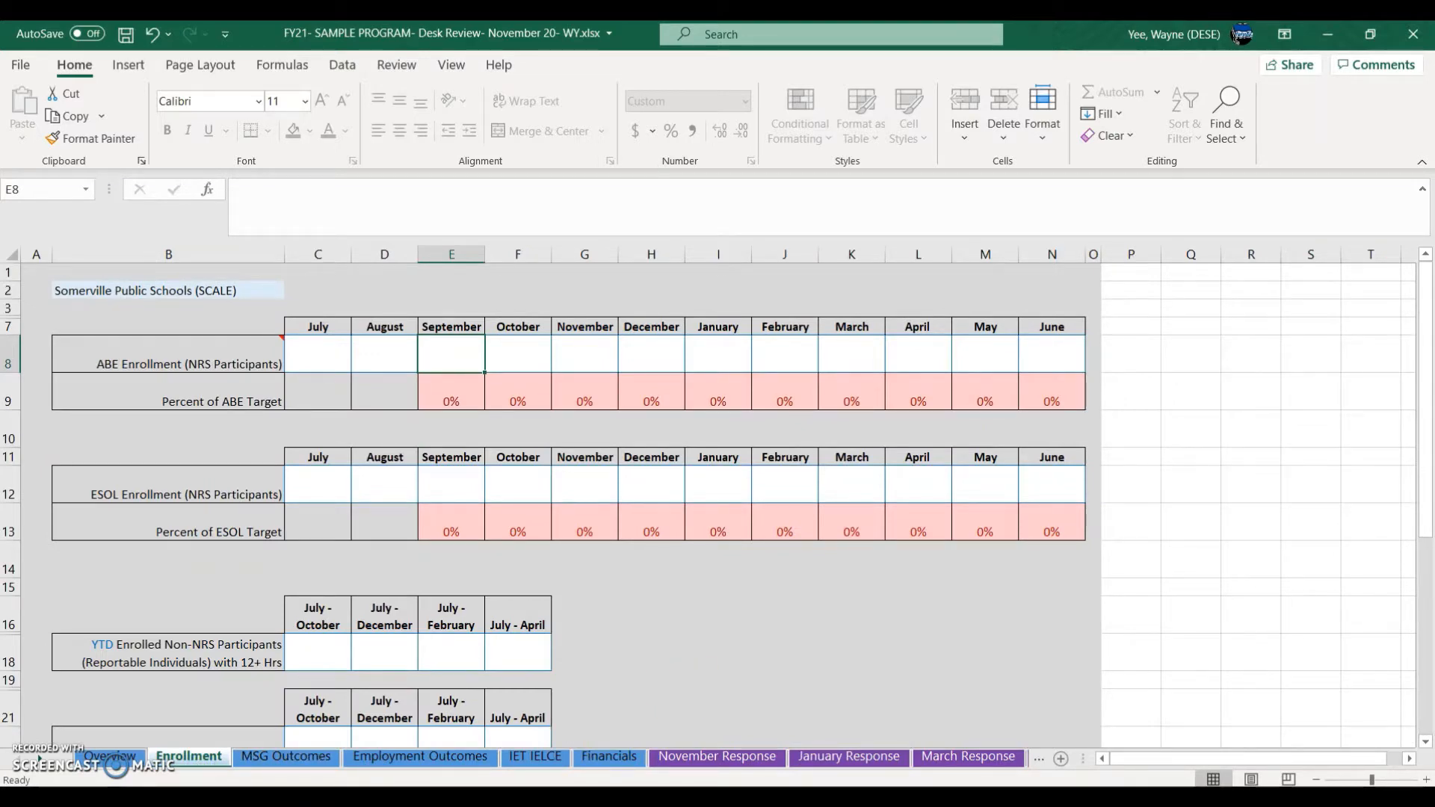
Step: Bring the browser forward and switch to the LACES Student List page
mouse_move(573, 798)
click(572, 732)
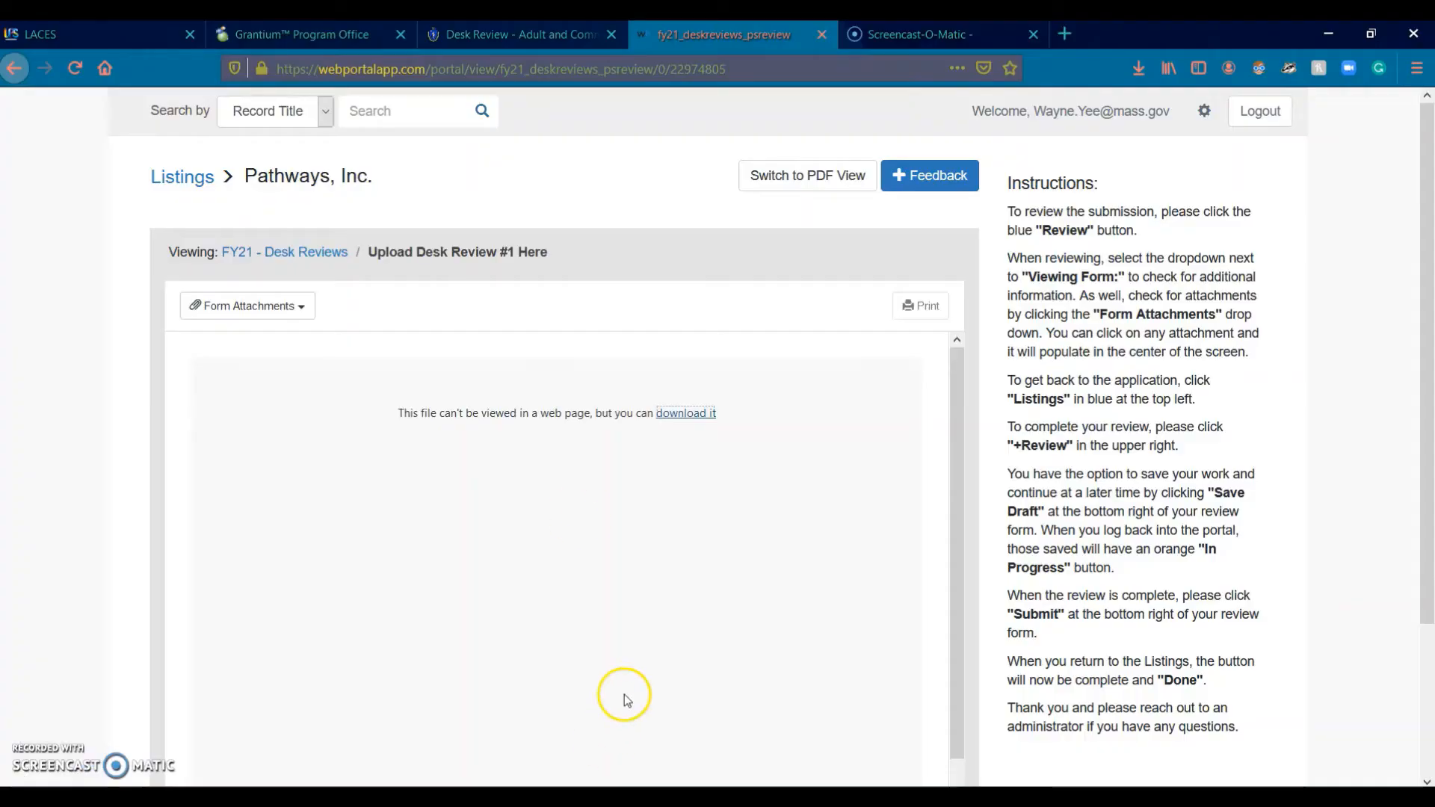
click(89, 37)
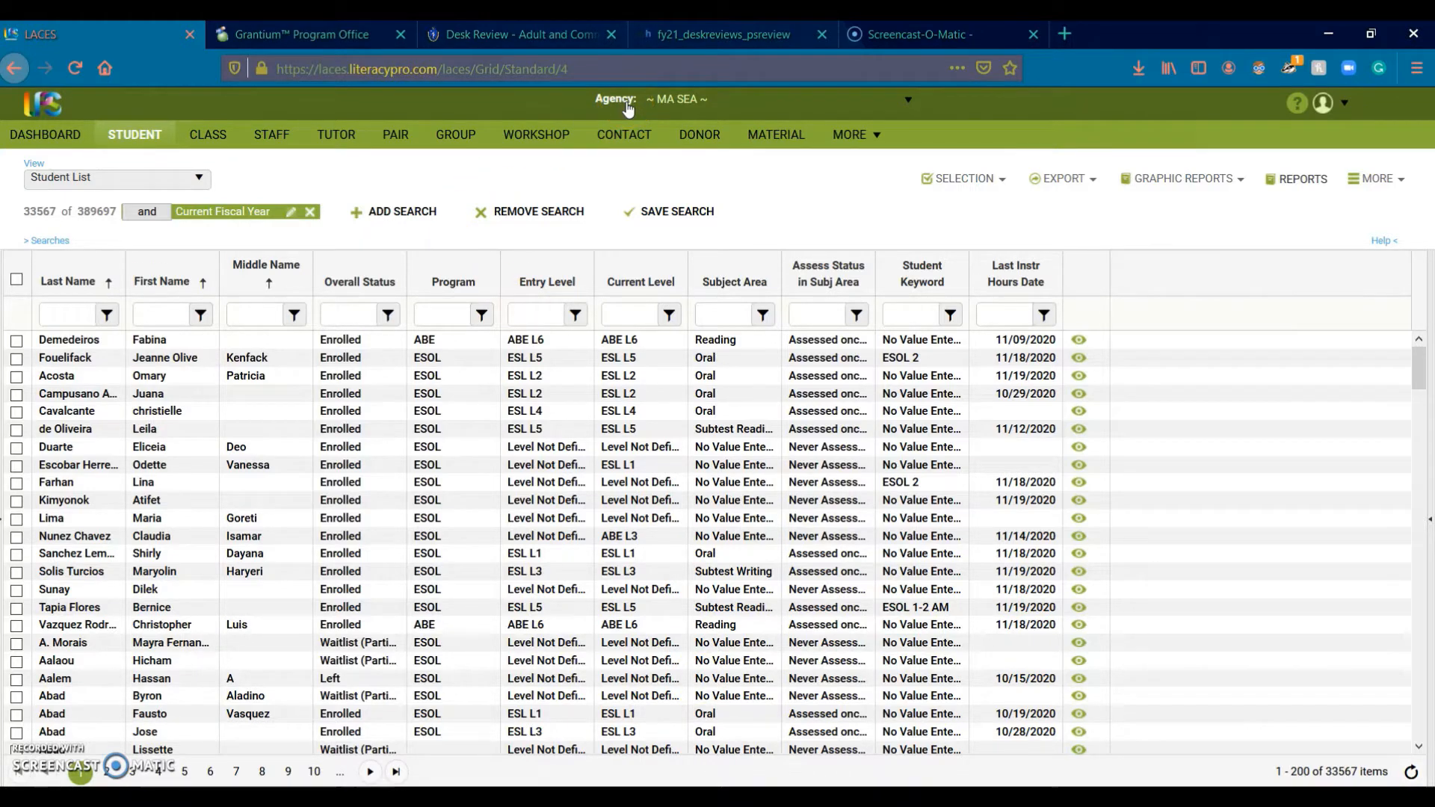
Step: Sign out of LACES and sign back in under the ~ MA SEA ~ agency
click(1325, 103)
click(1340, 263)
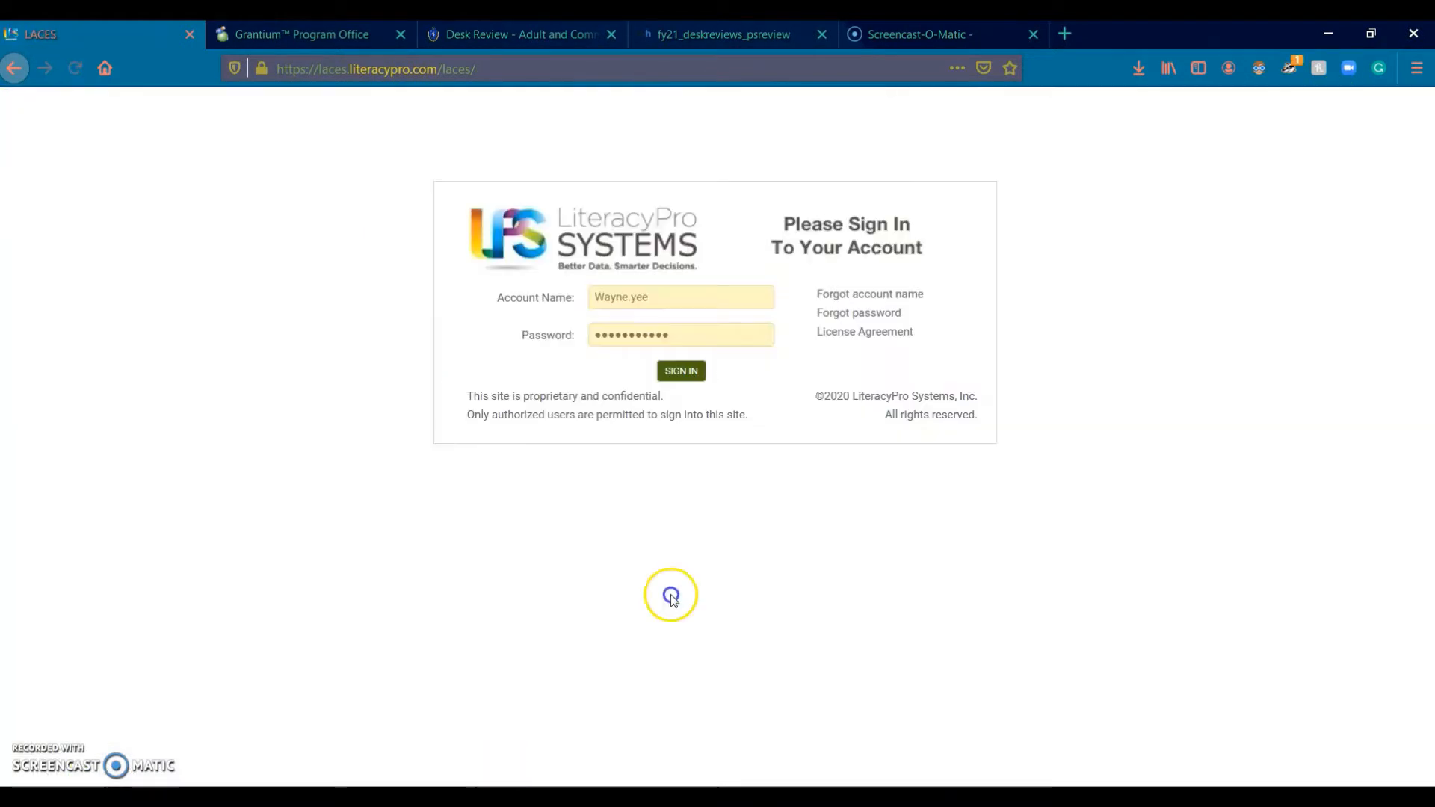
click(681, 371)
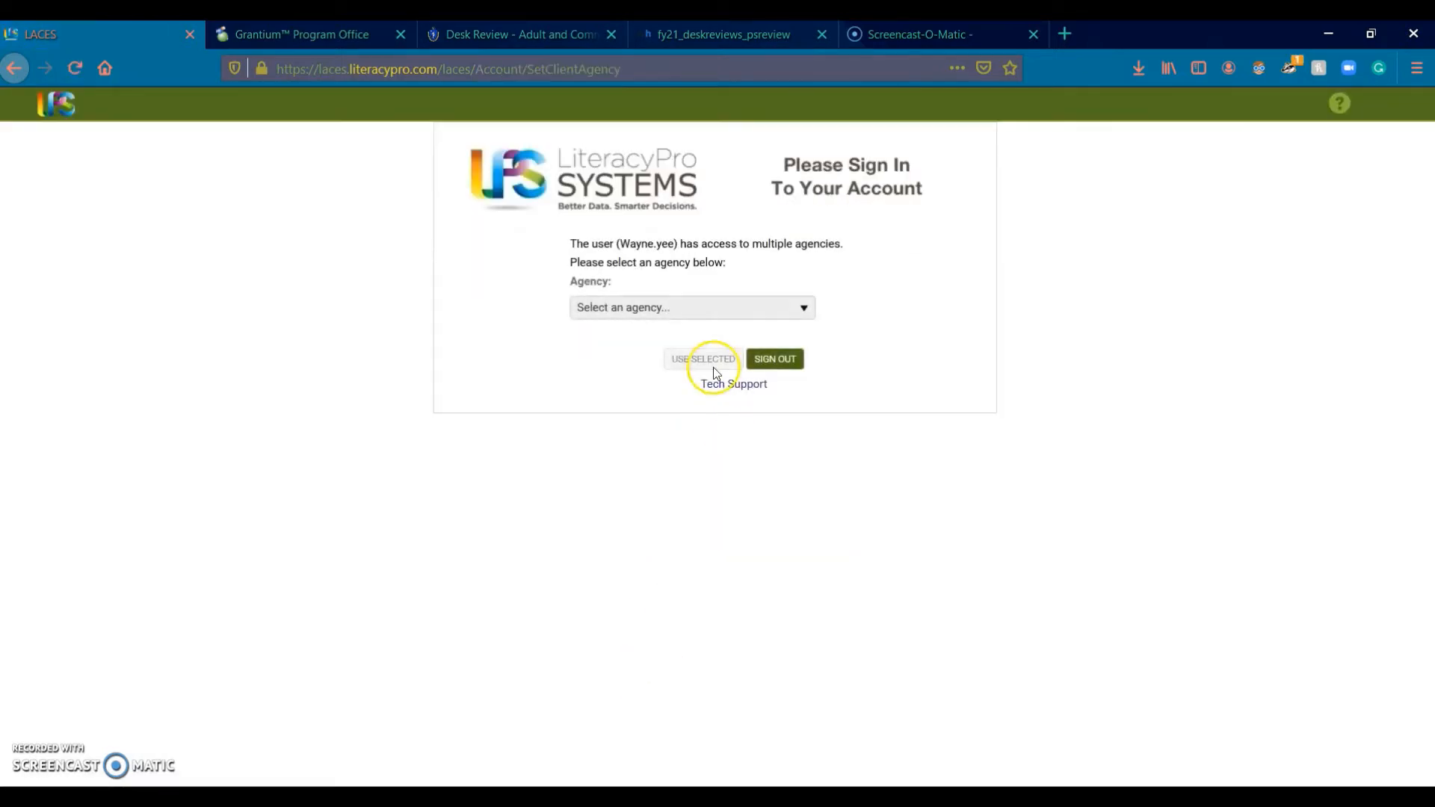
click(654, 305)
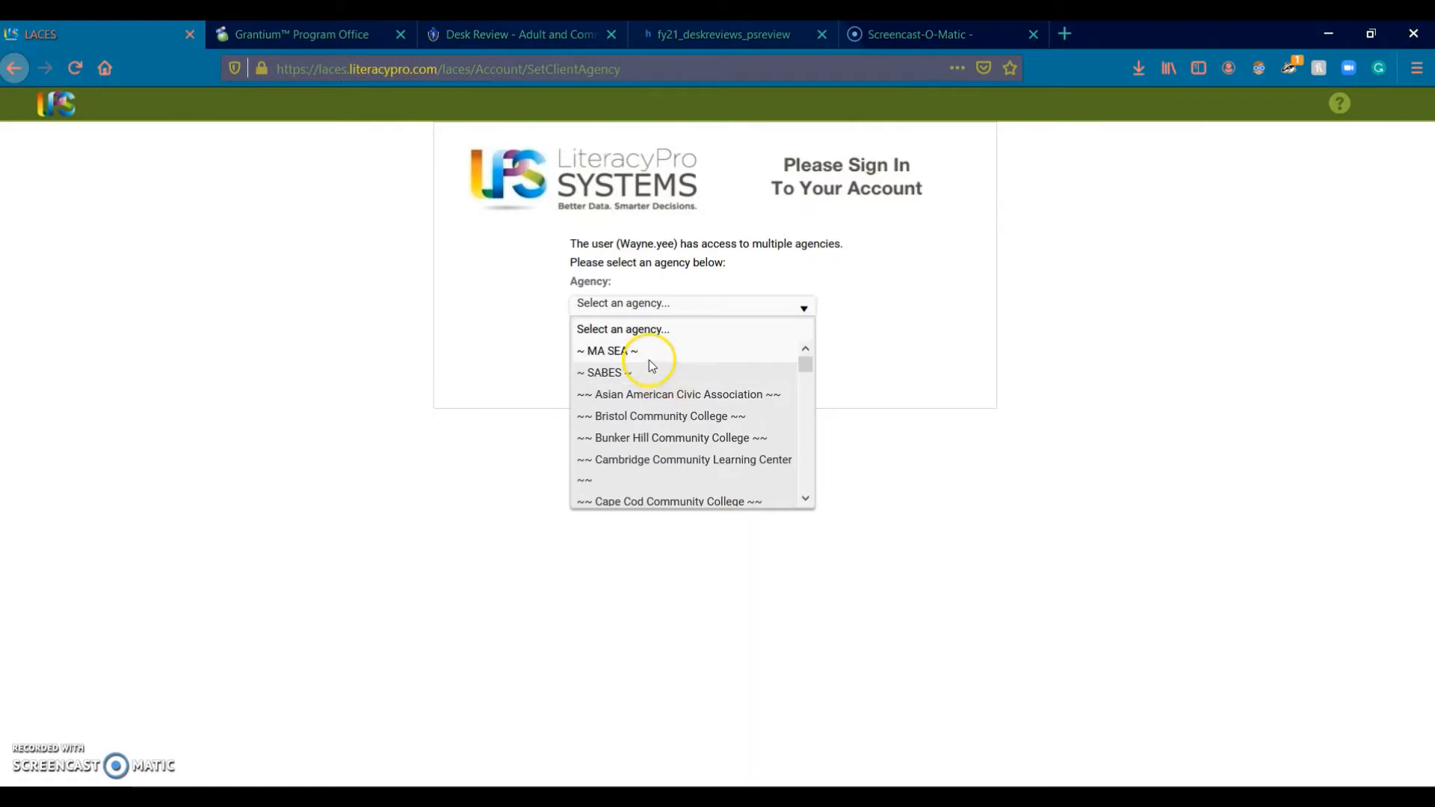
click(647, 356)
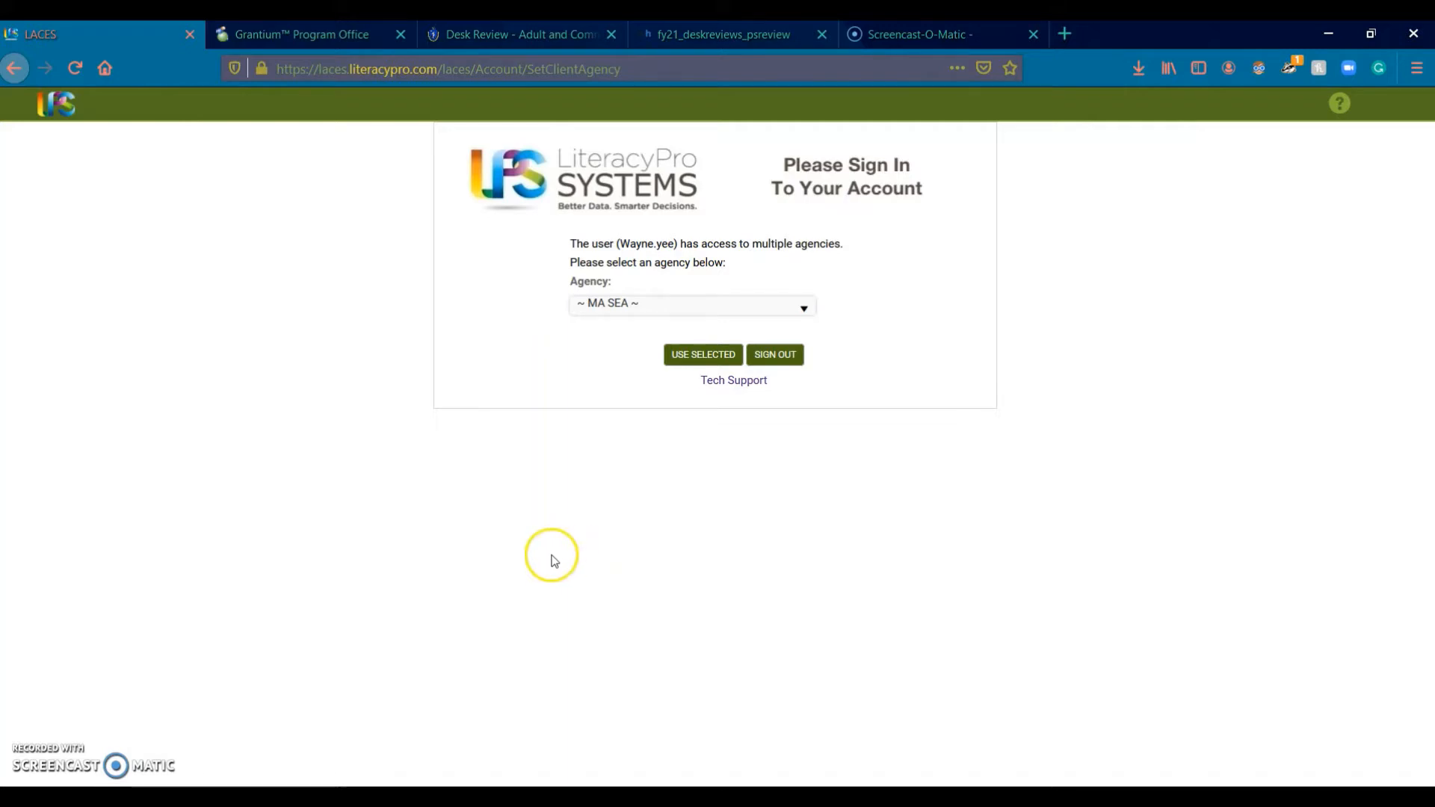
click(712, 364)
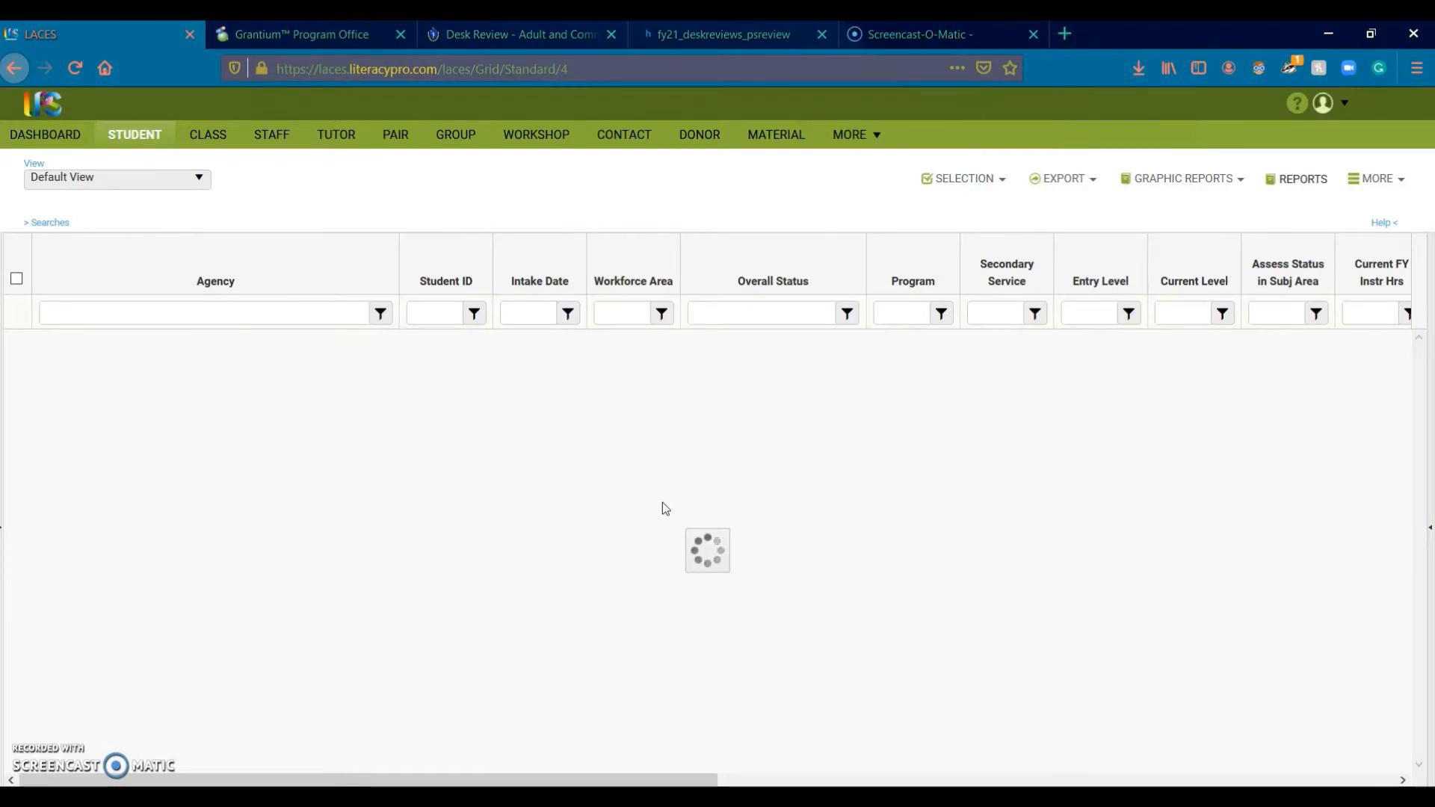
click(661, 498)
Step: Switch the student grid to the Student List shared view, then reopen the View list
click(608, 506)
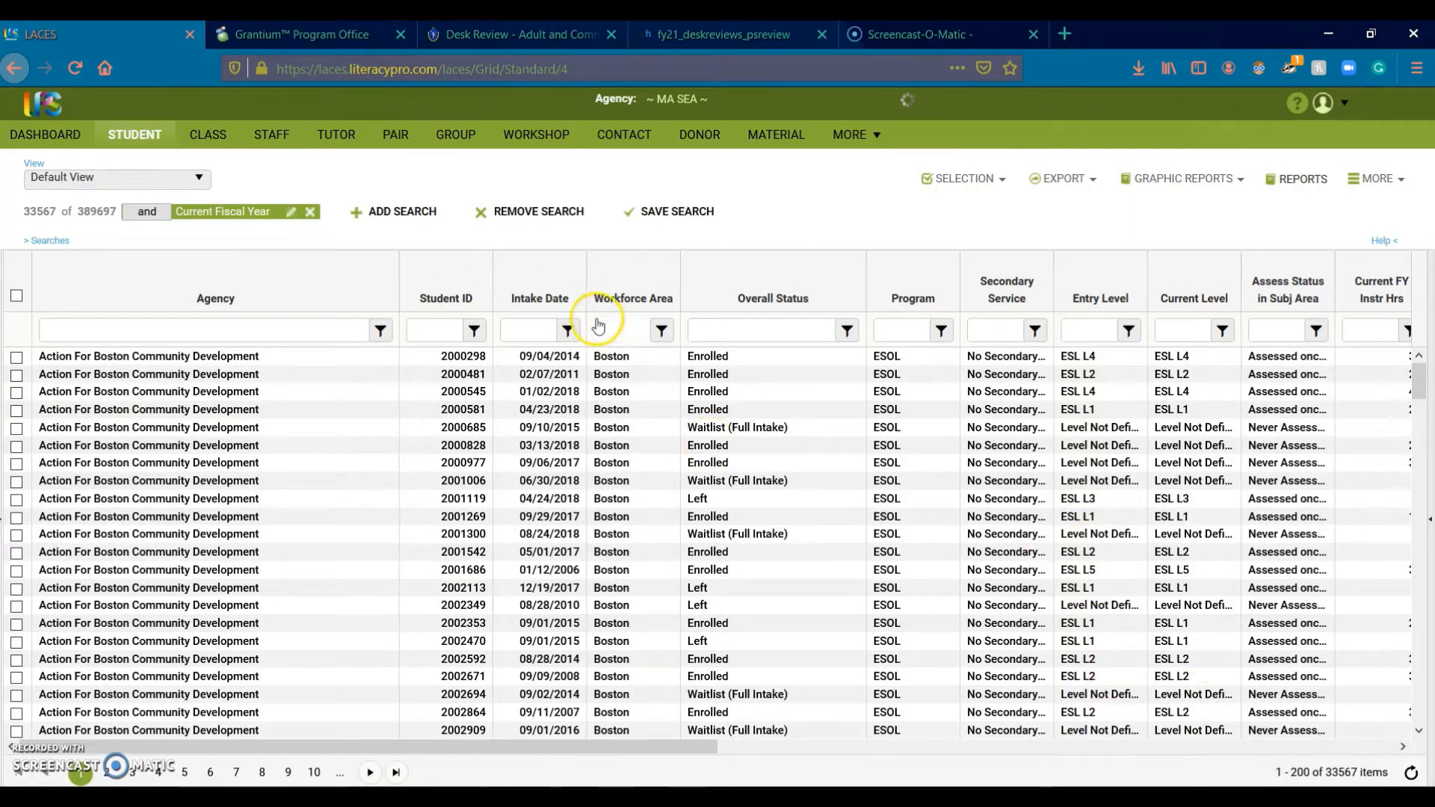
click(155, 178)
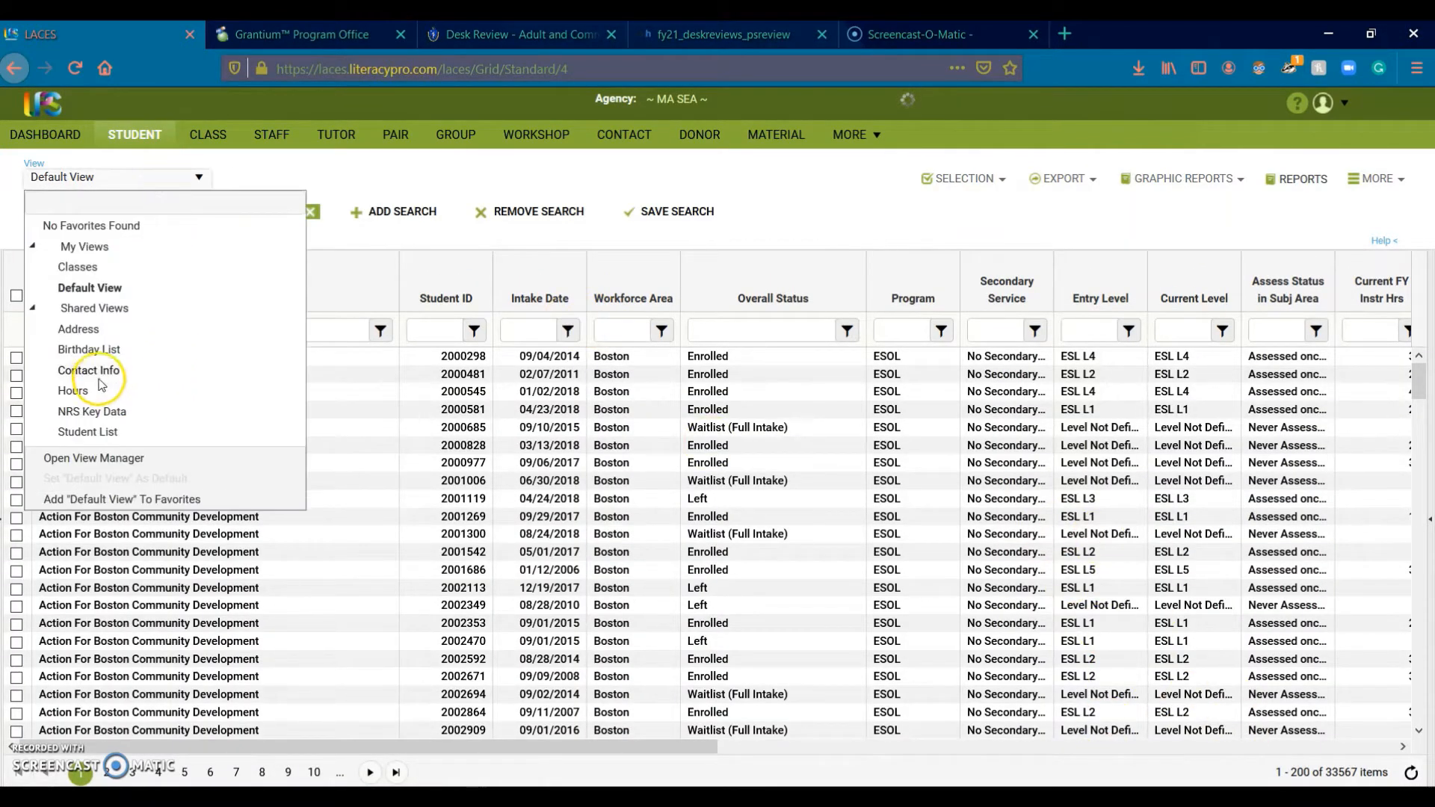
click(88, 433)
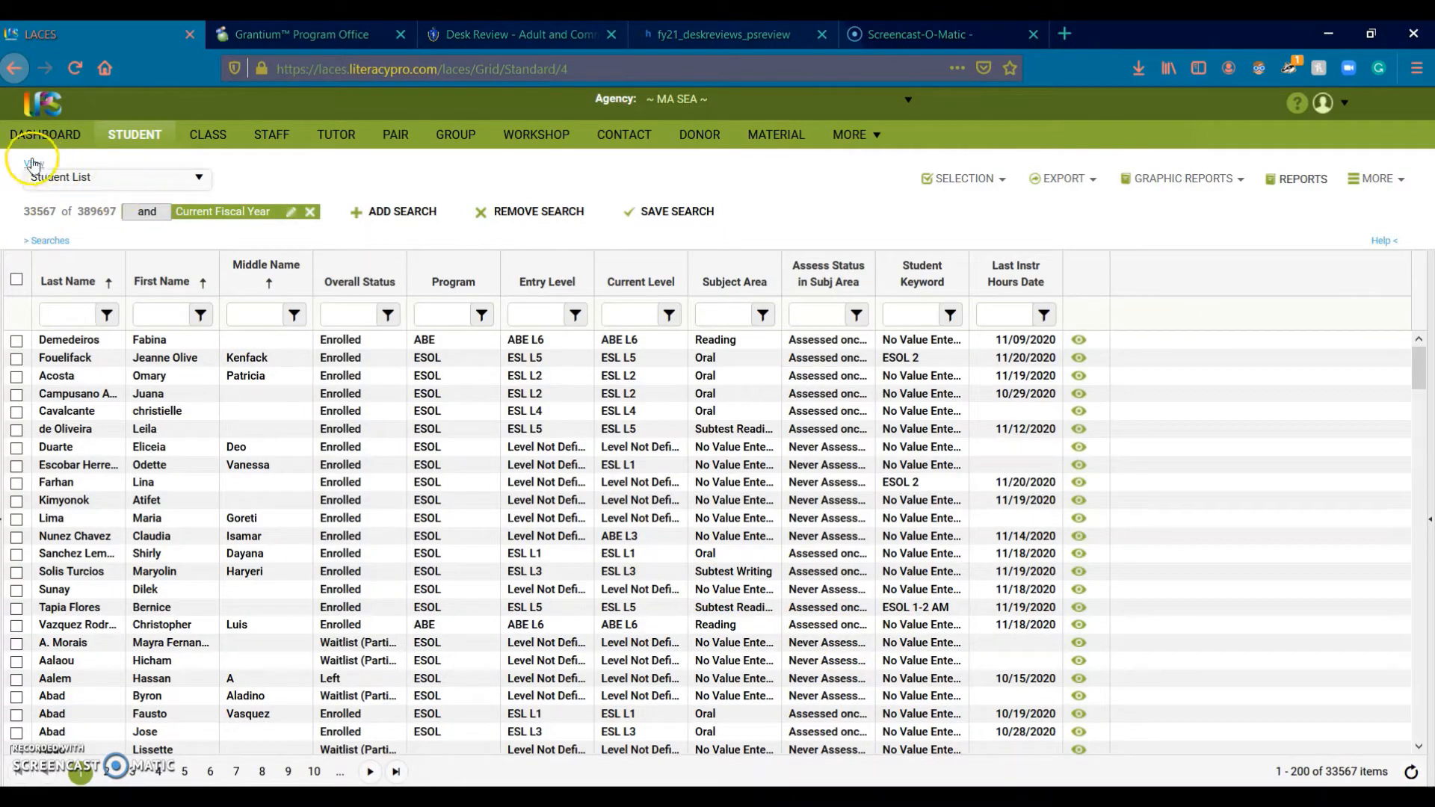
click(197, 180)
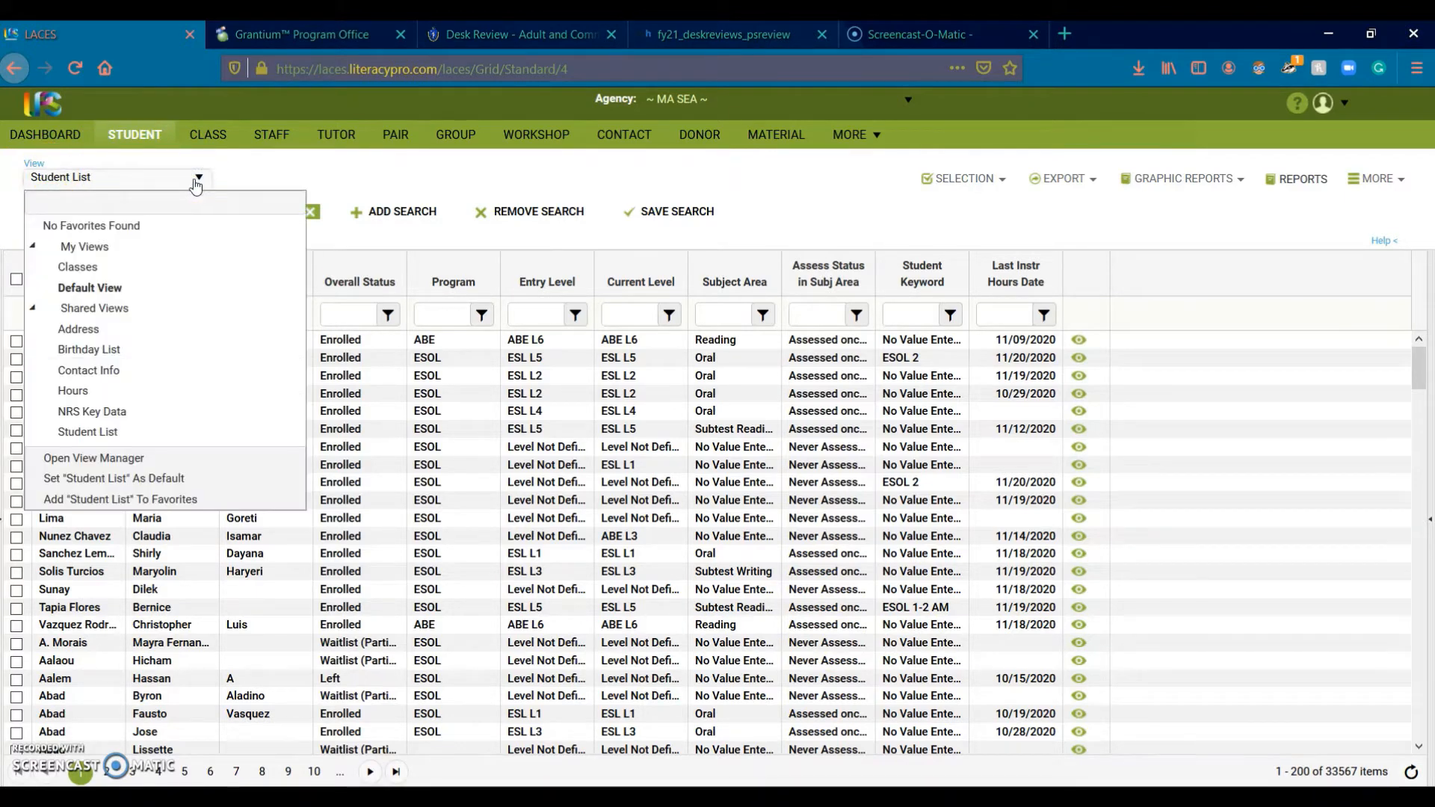
Step: In View Manager, create a new view named Test
click(93, 458)
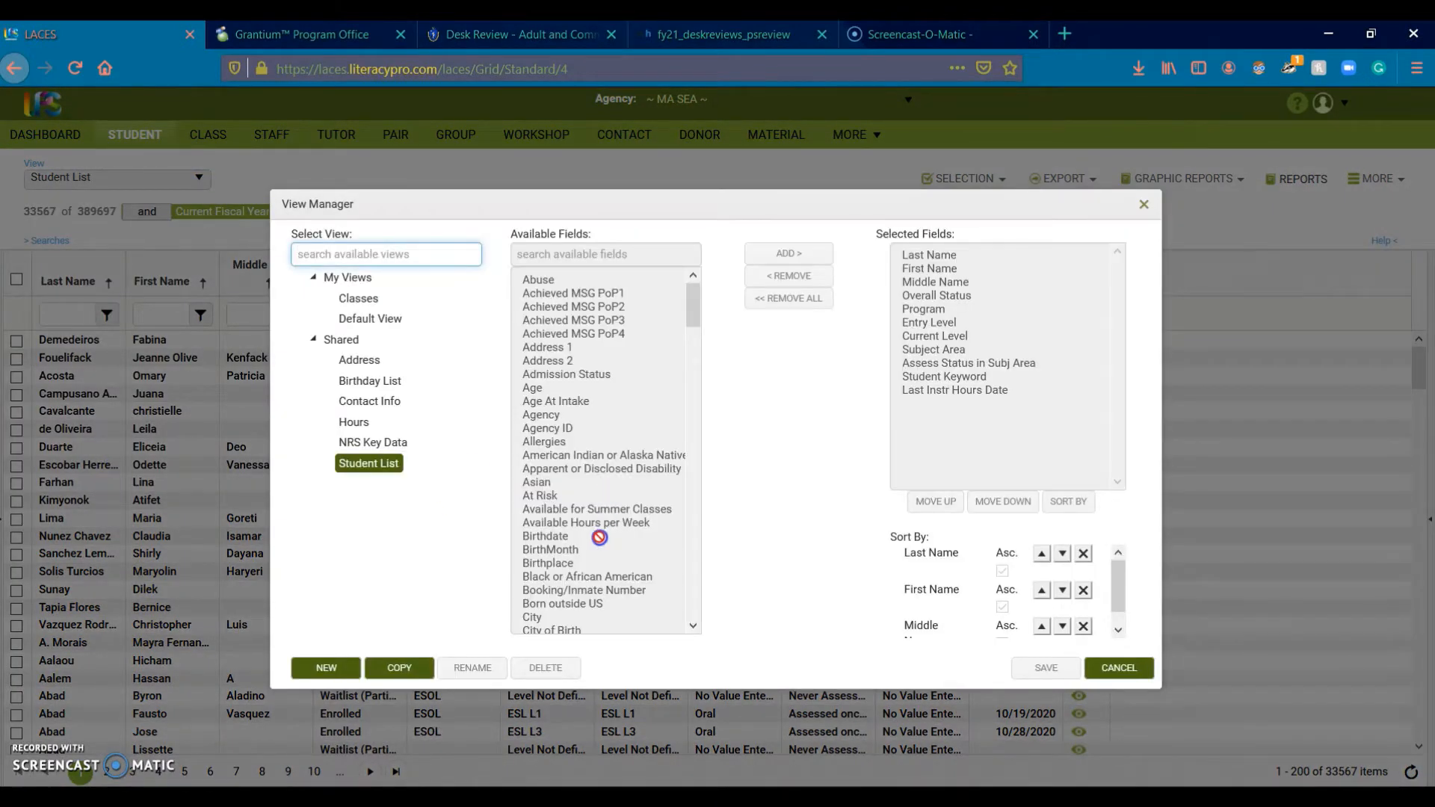
click(336, 670)
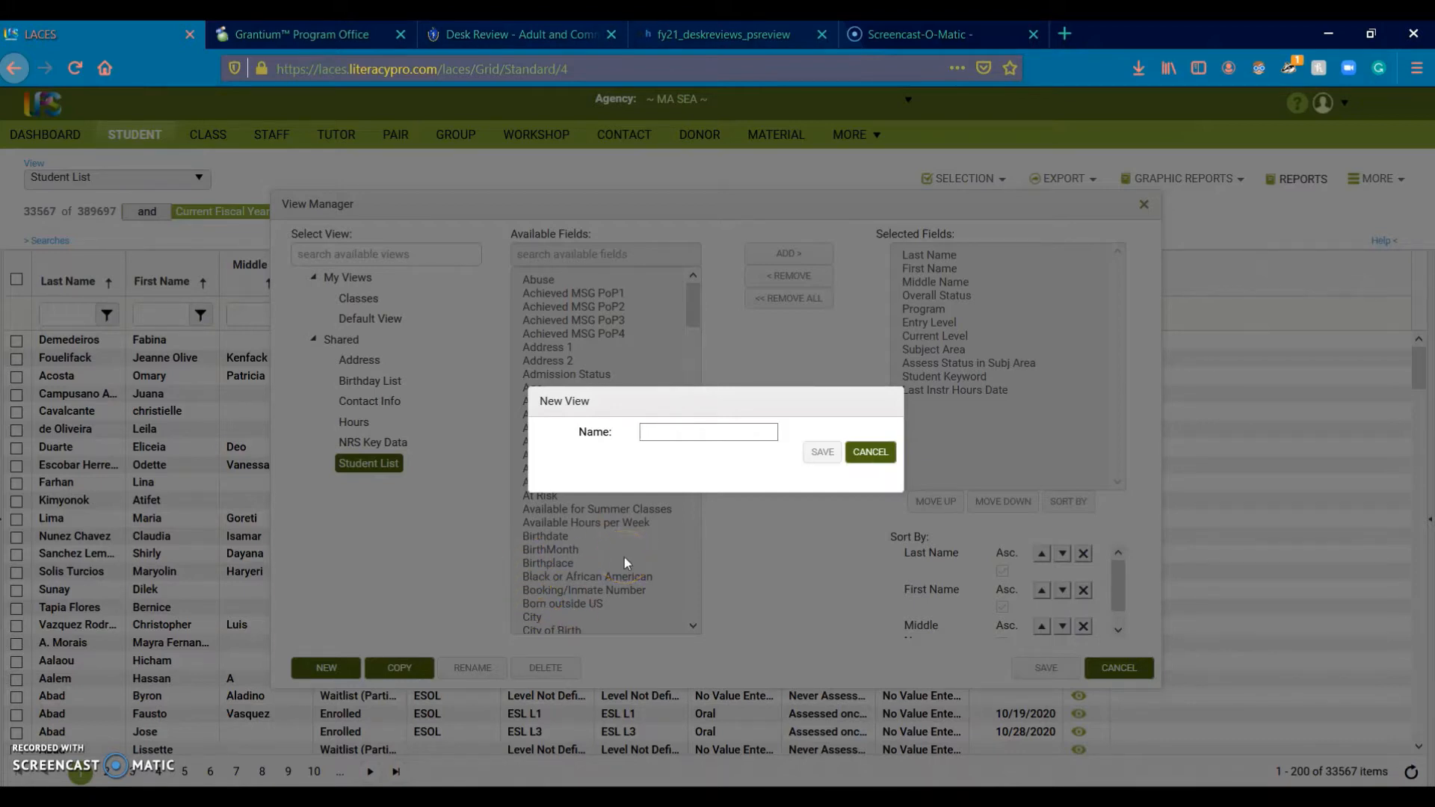
text(Test)
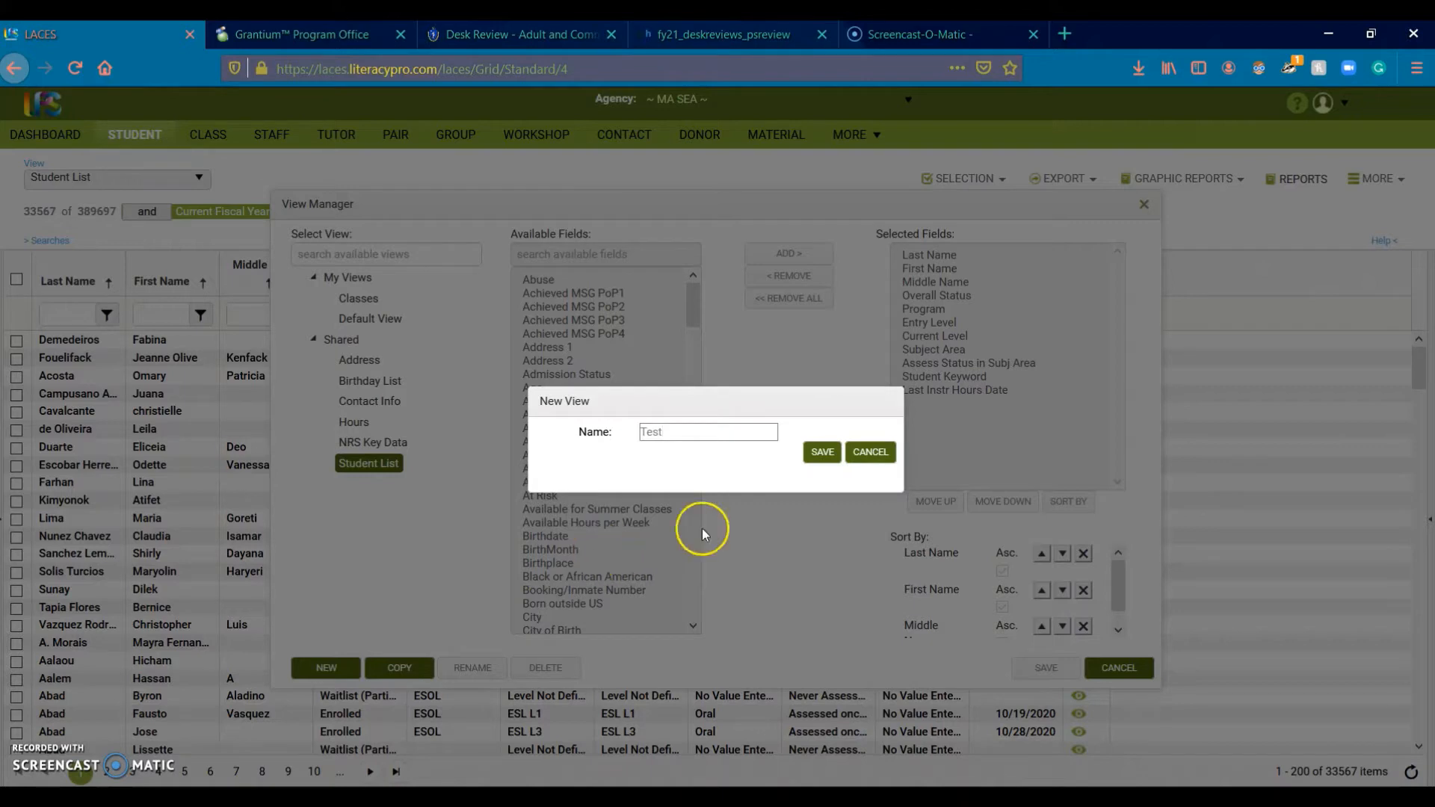
click(822, 458)
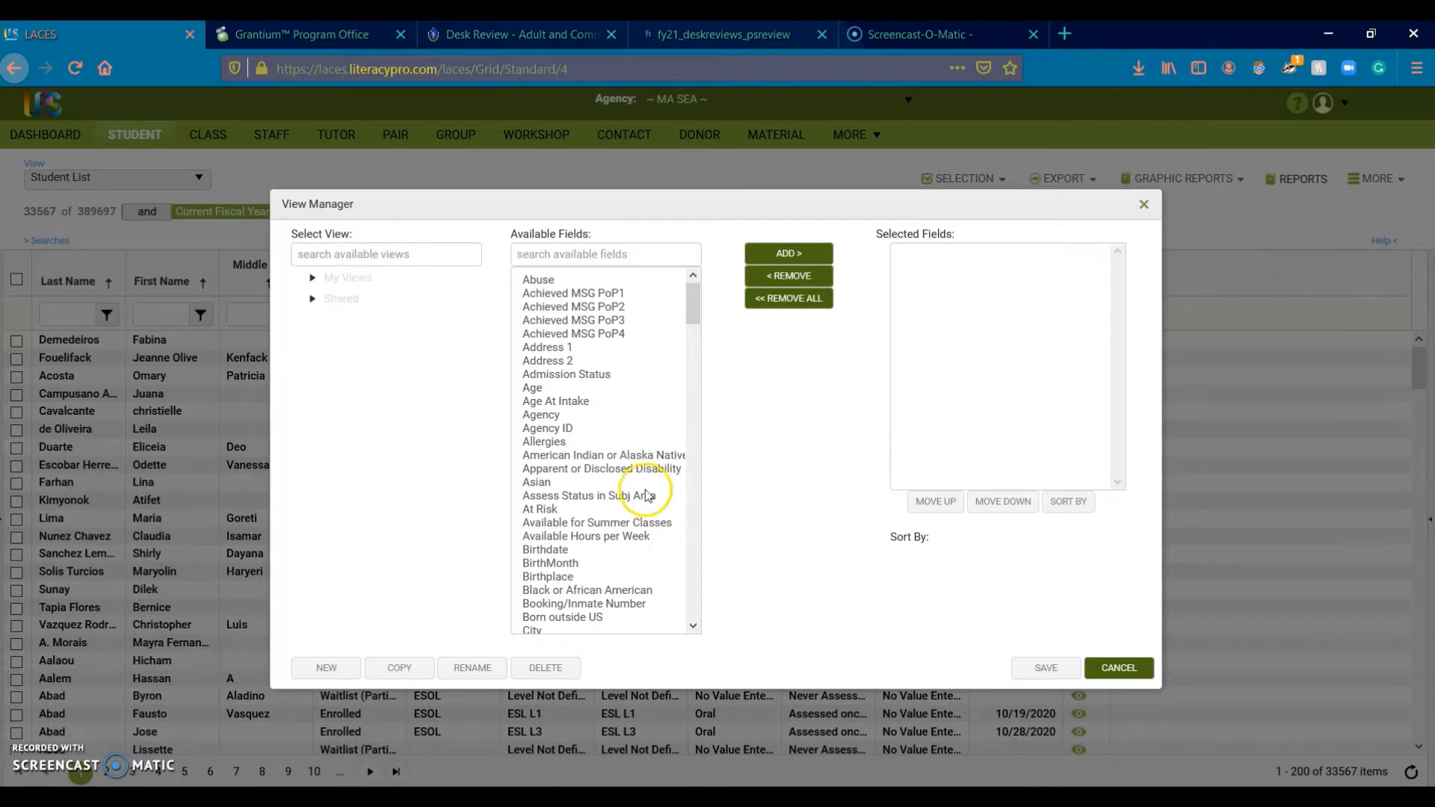
Step: Add the Agency field to the view's selected fields, then cancel and discard the unsaved changes
click(312, 302)
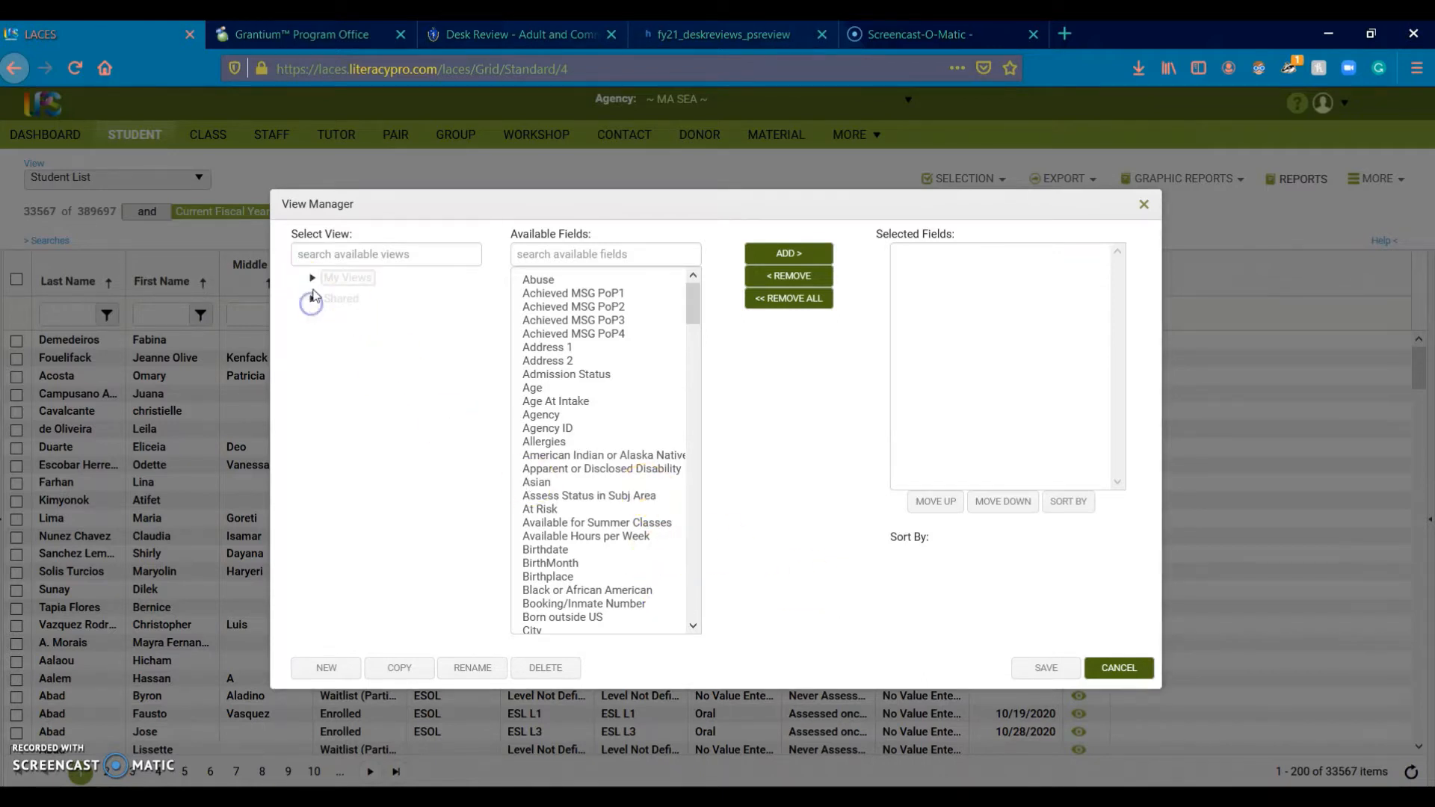
click(311, 279)
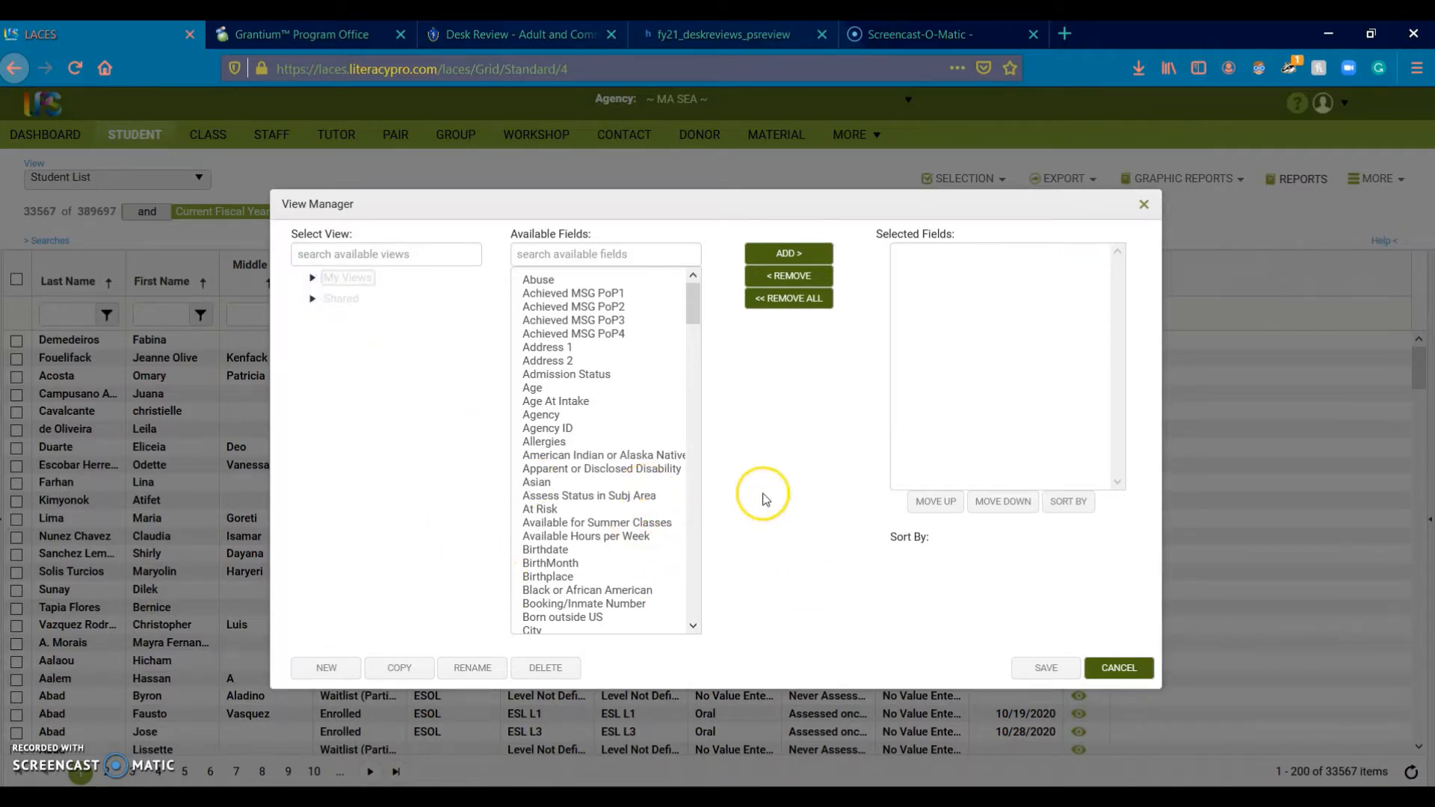
click(647, 496)
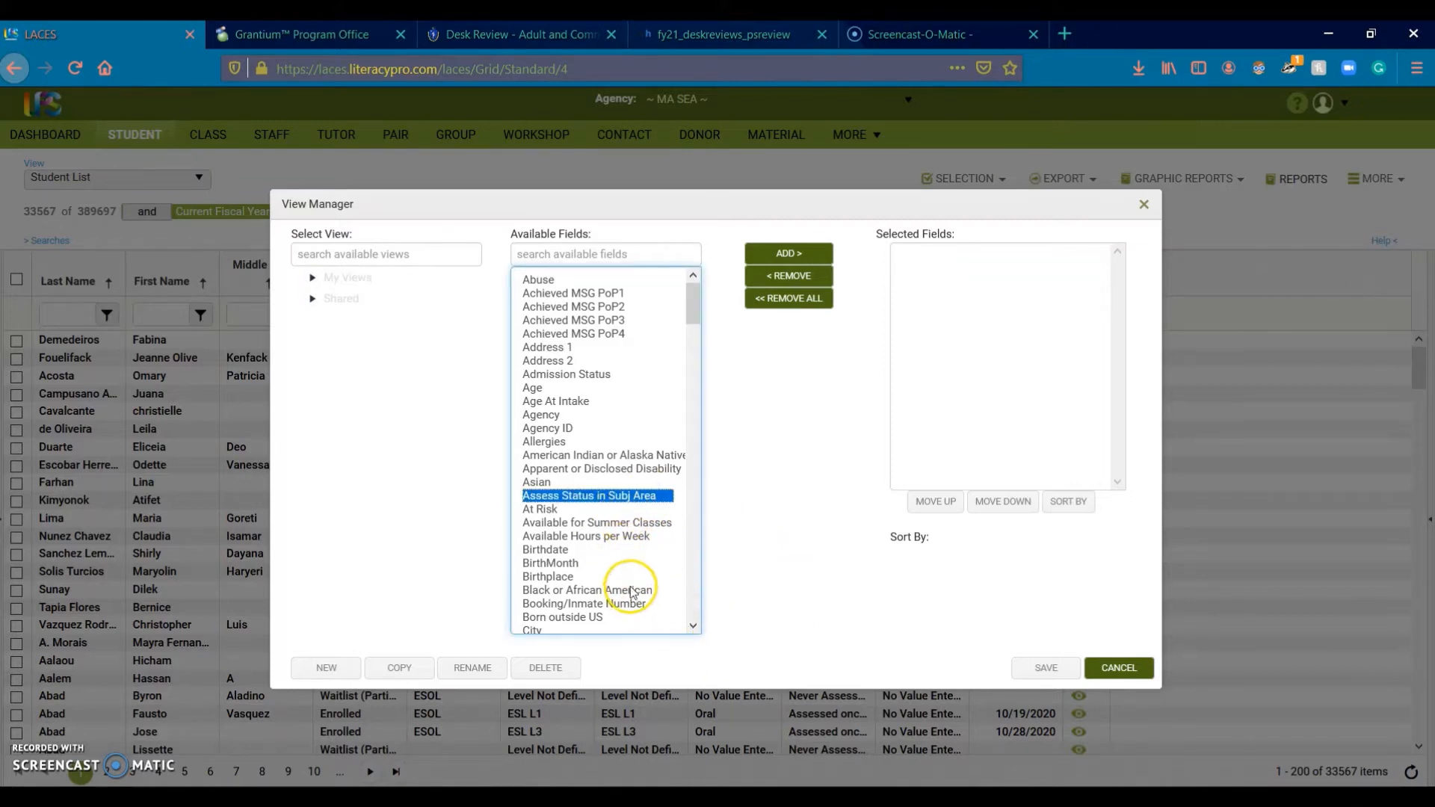
scroll(628, 594, down, 2)
scroll(620, 597, up, 2)
click(572, 417)
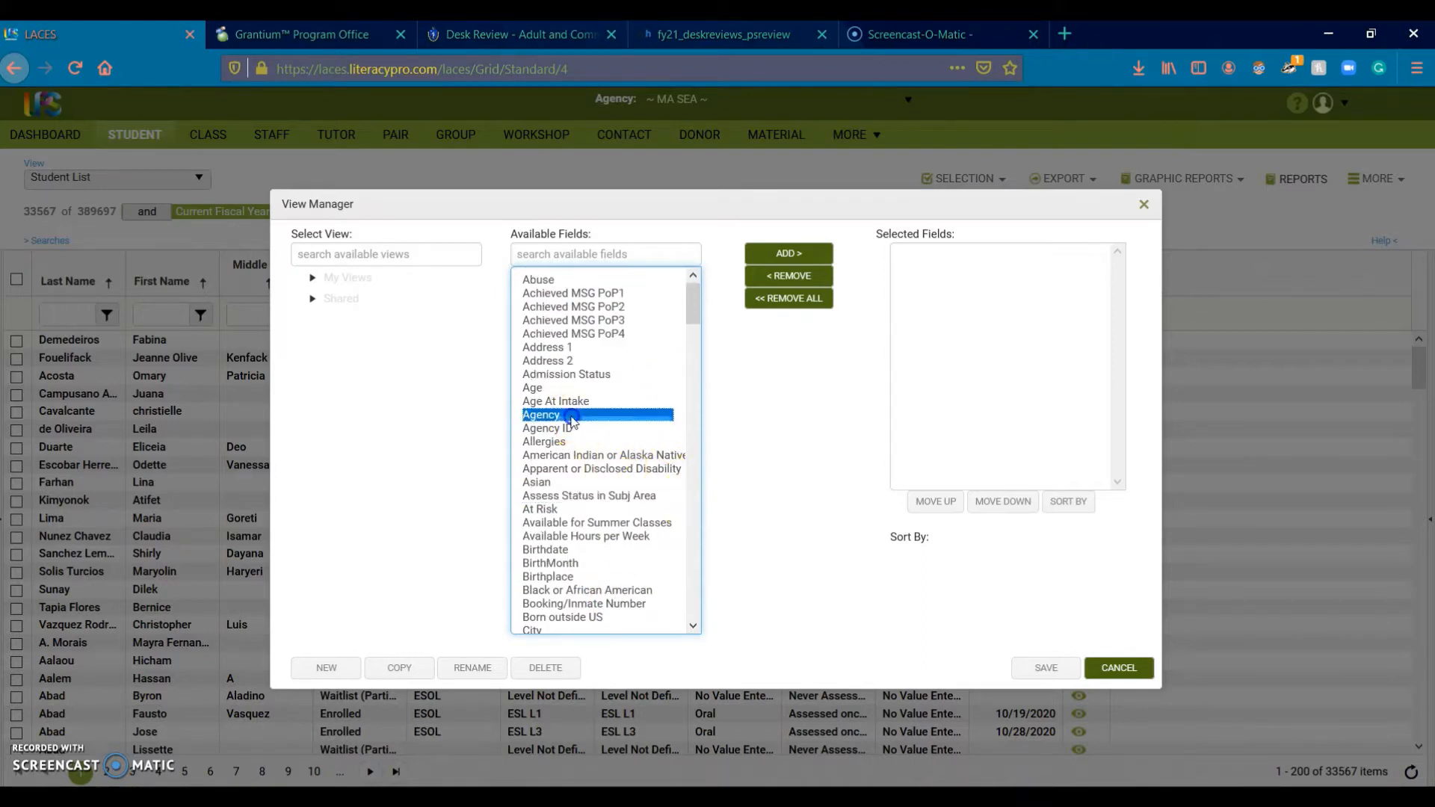
click(814, 263)
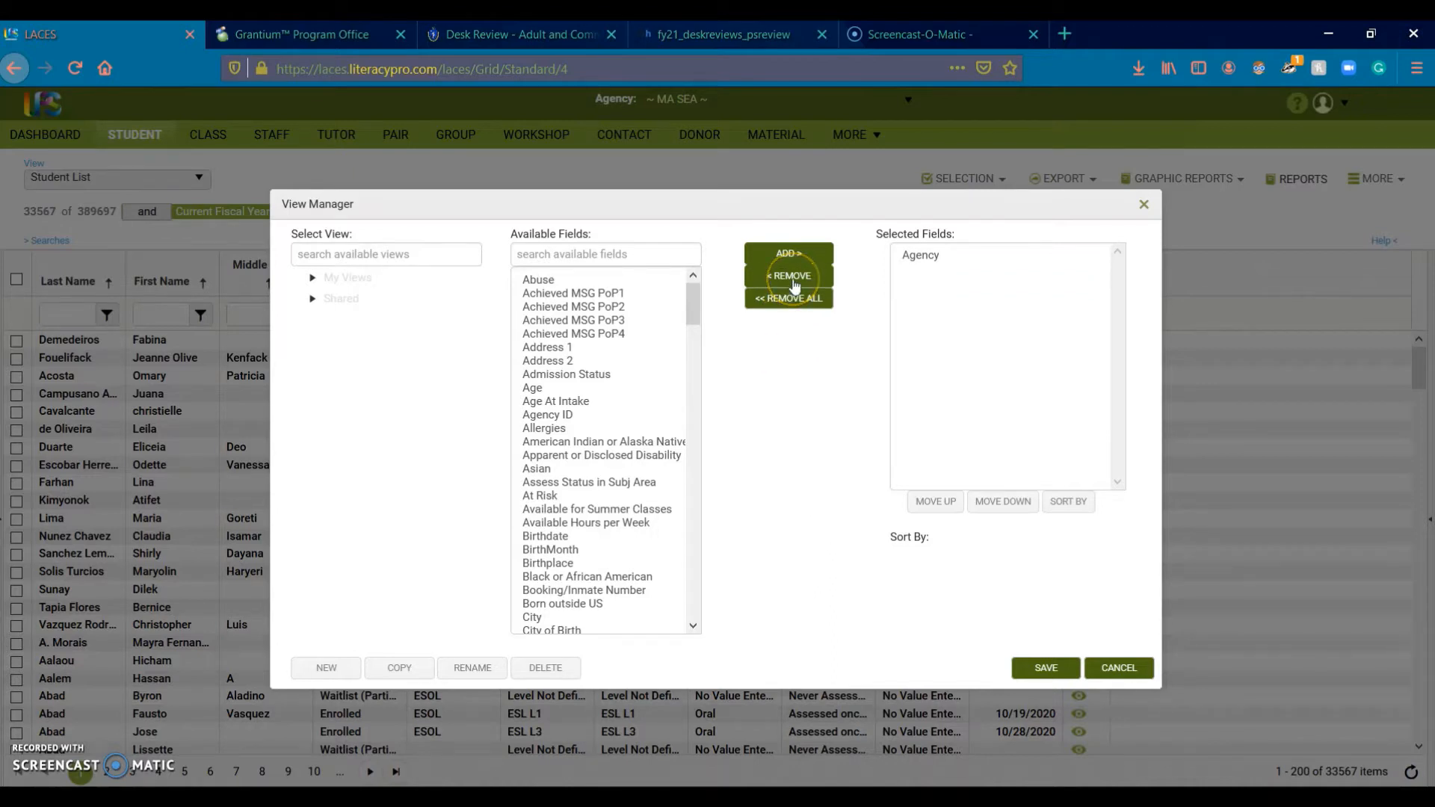
click(544, 671)
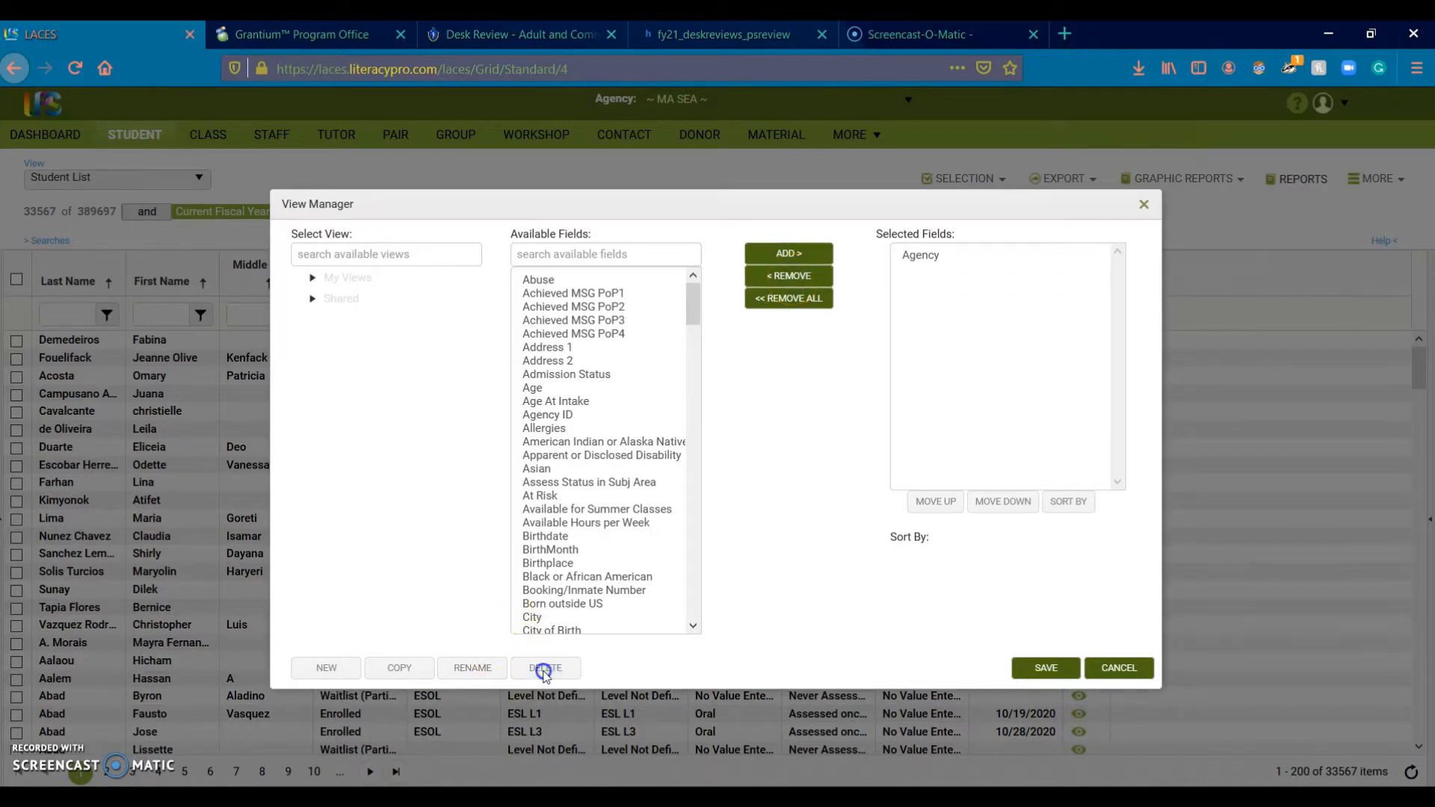
click(1099, 673)
click(853, 475)
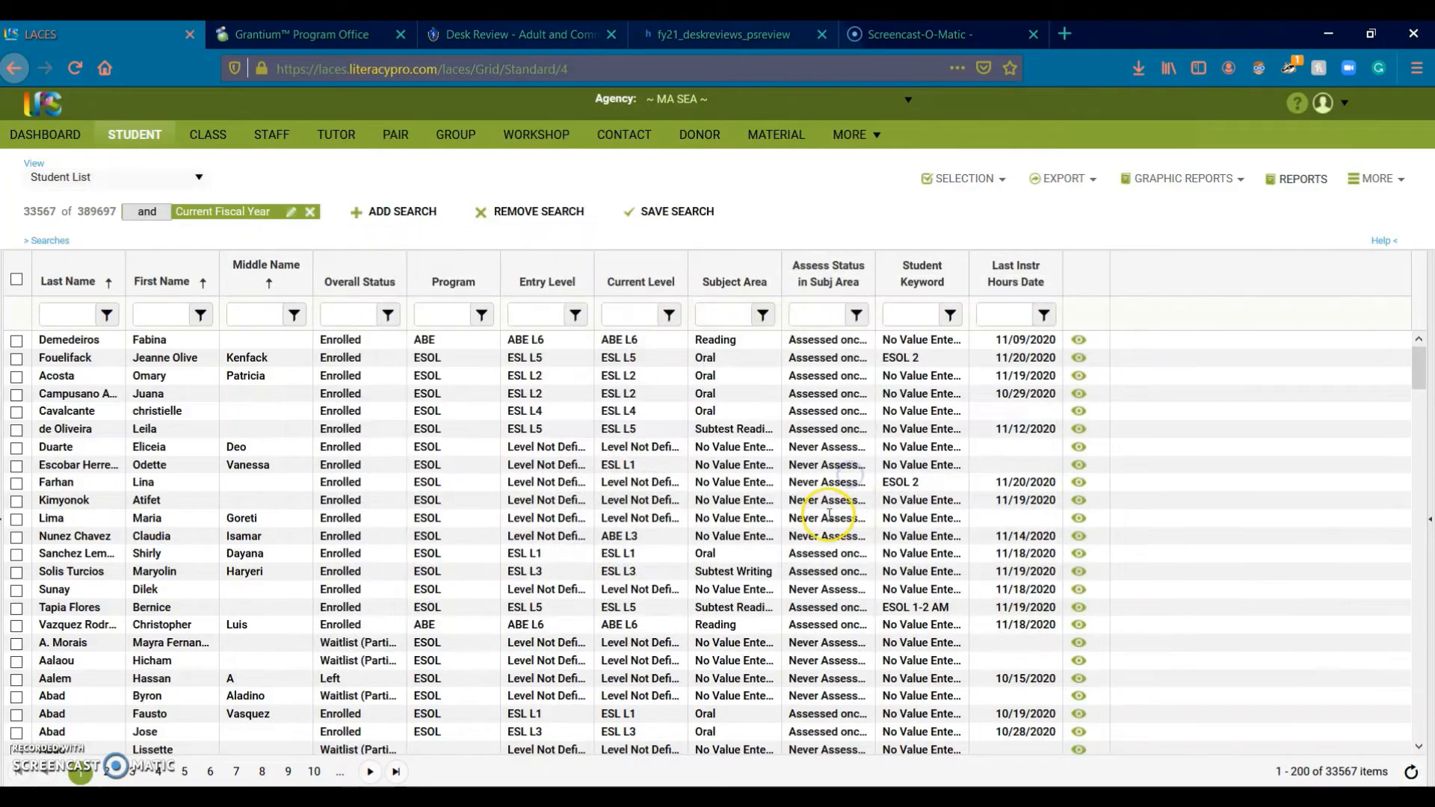
click(159, 180)
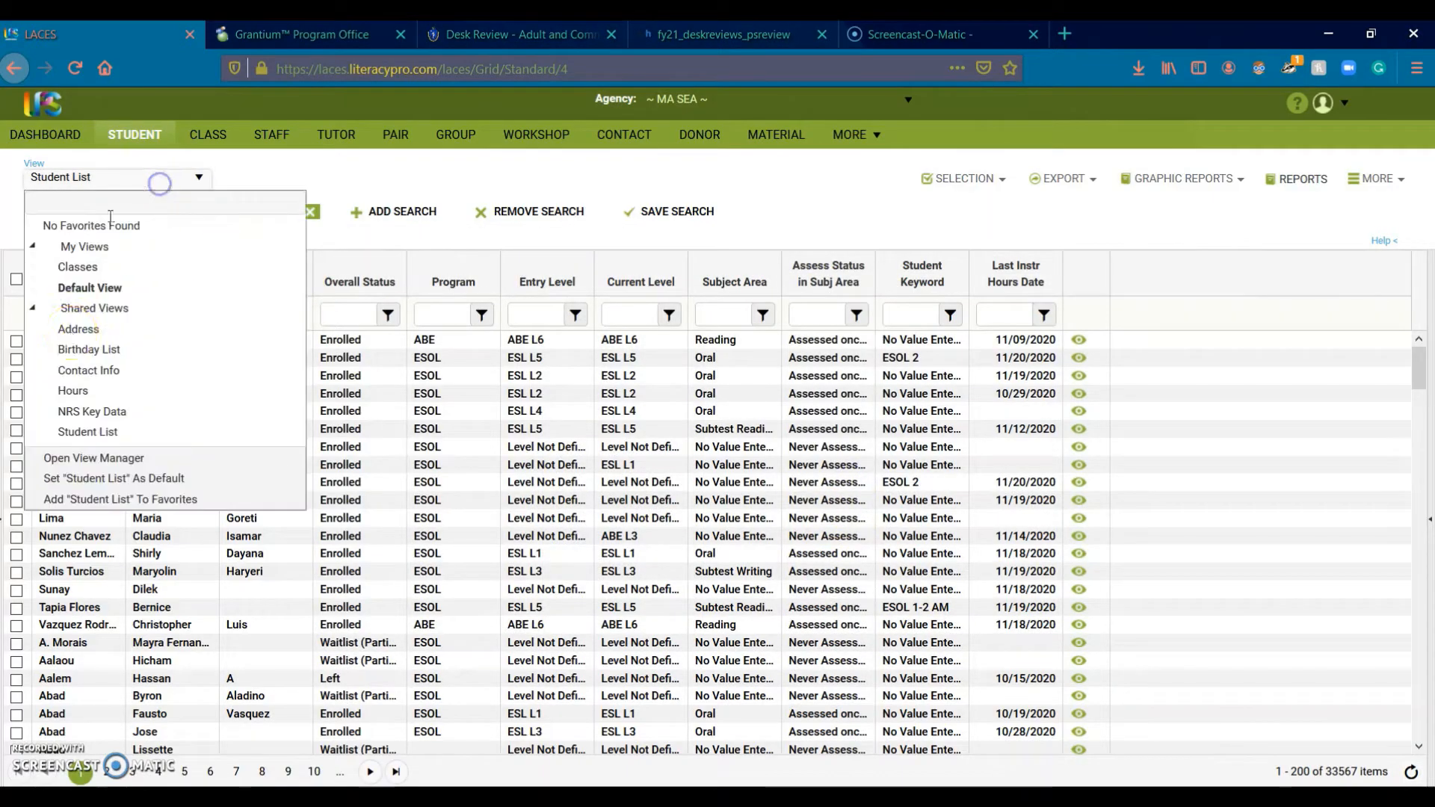
click(92, 457)
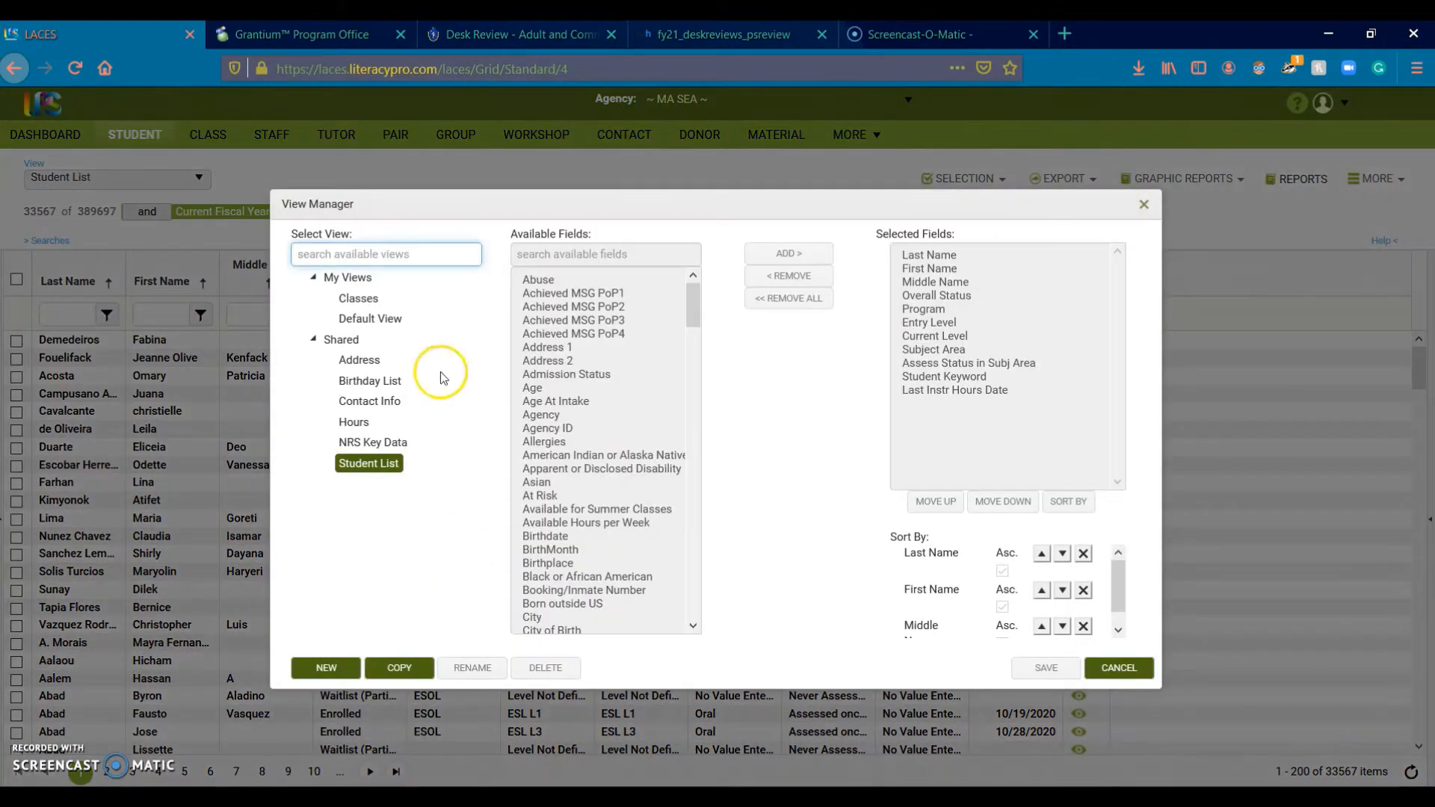
click(390, 321)
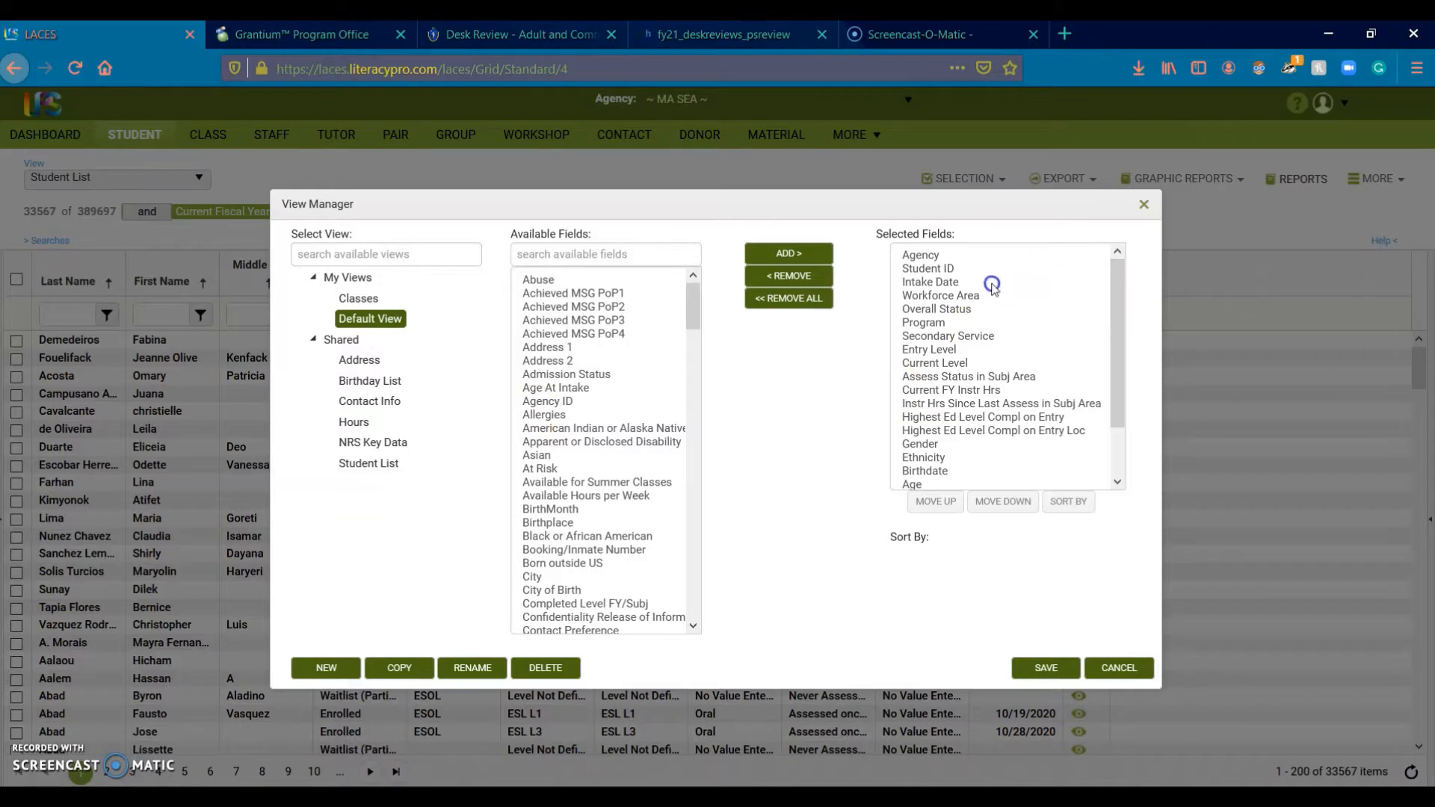
click(1040, 287)
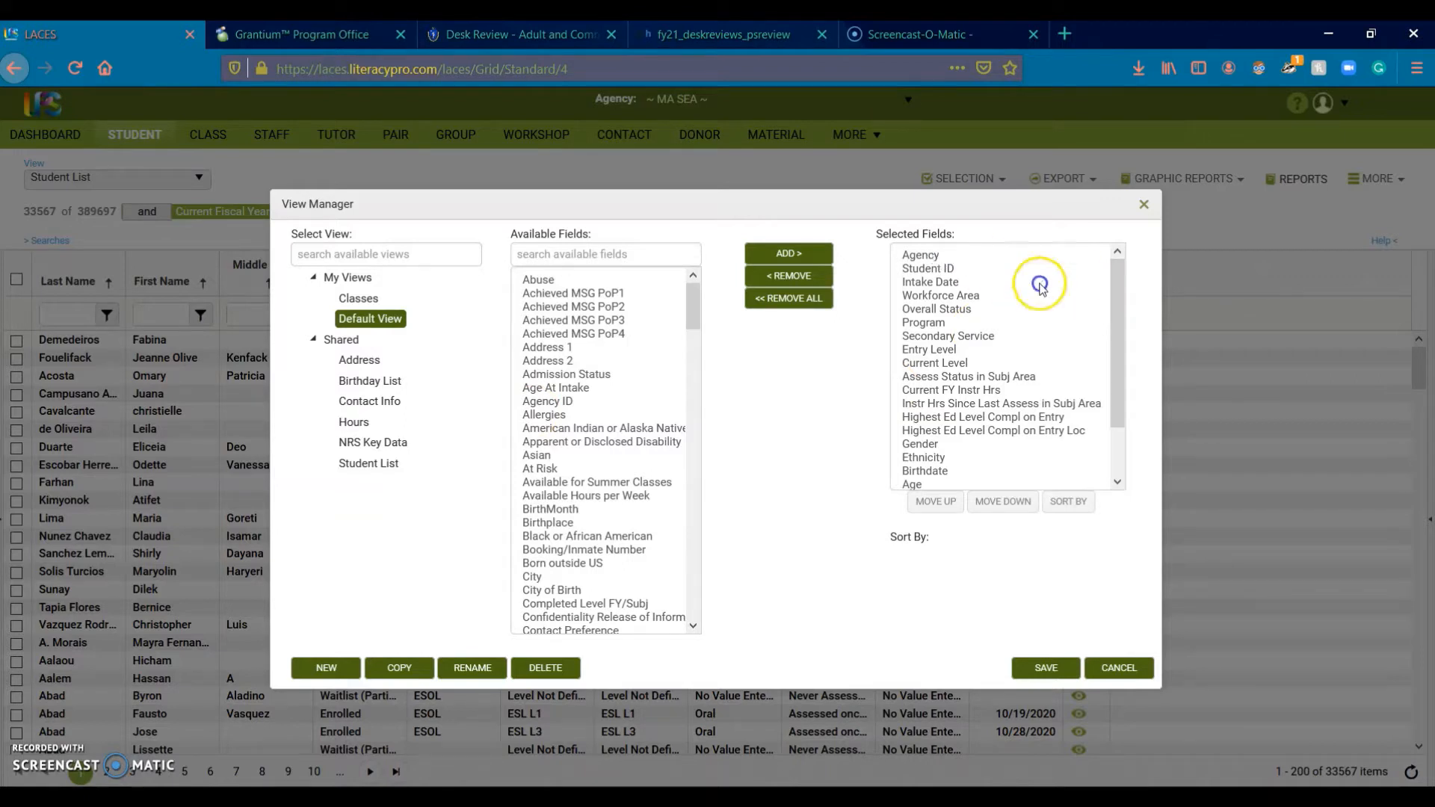
click(1120, 329)
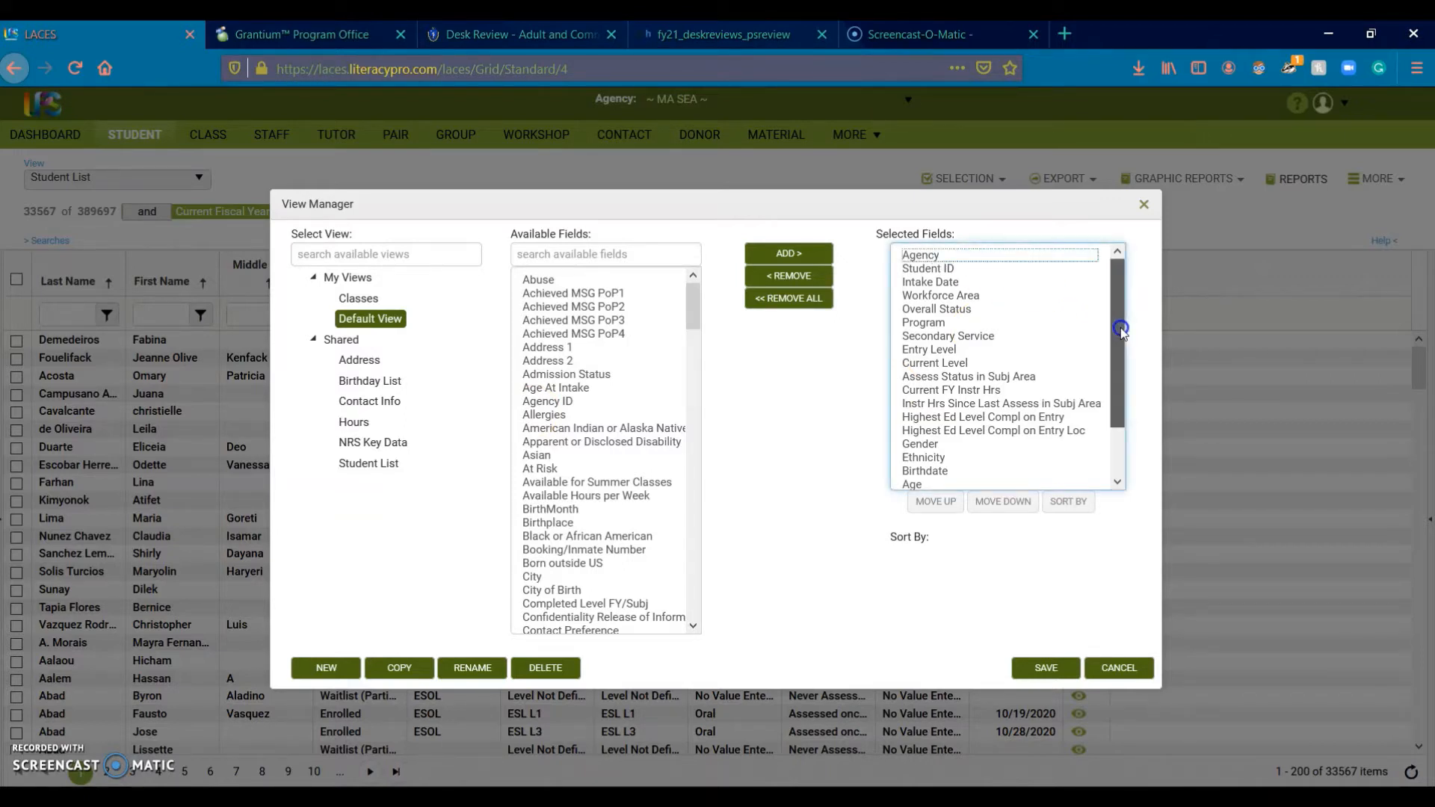
click(931, 269)
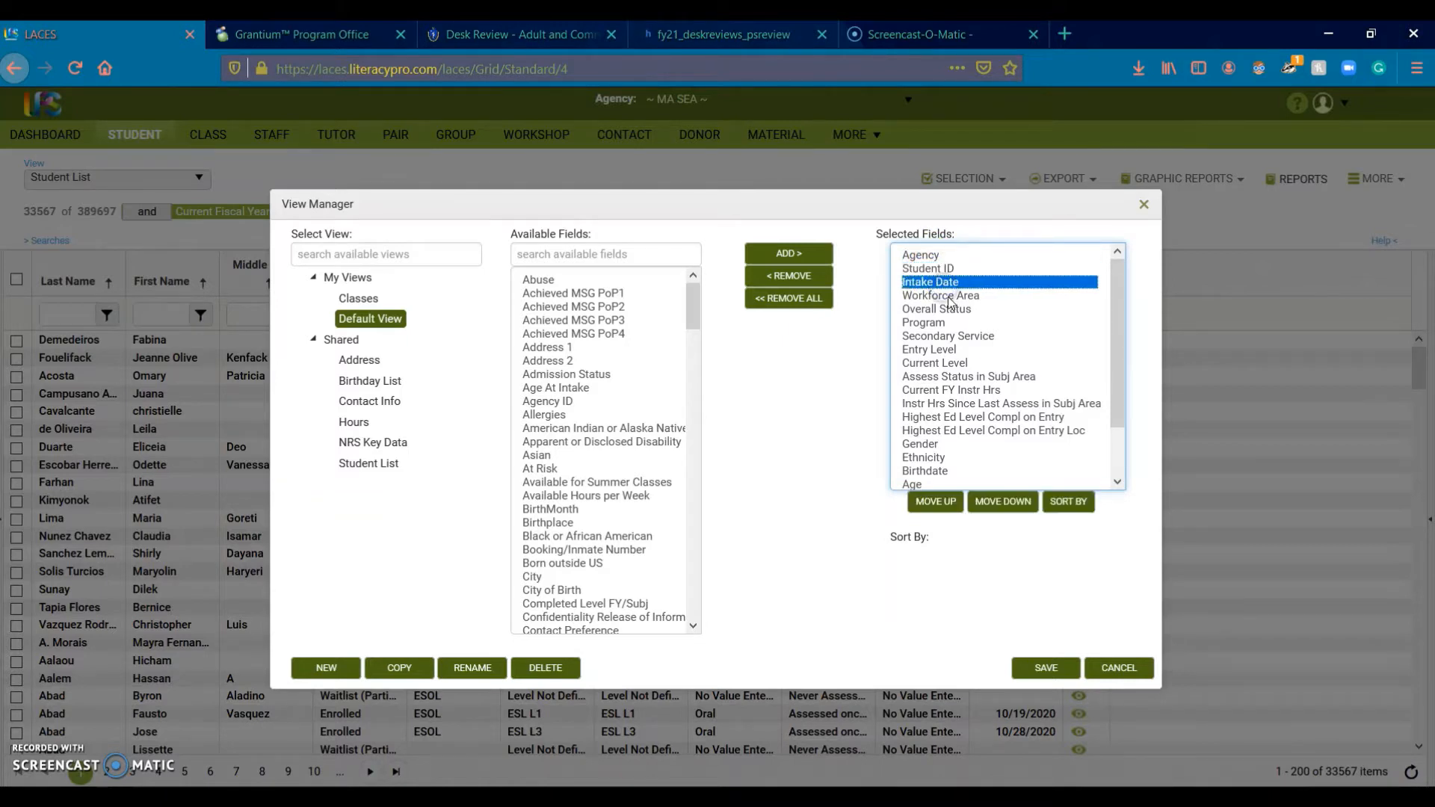
click(946, 296)
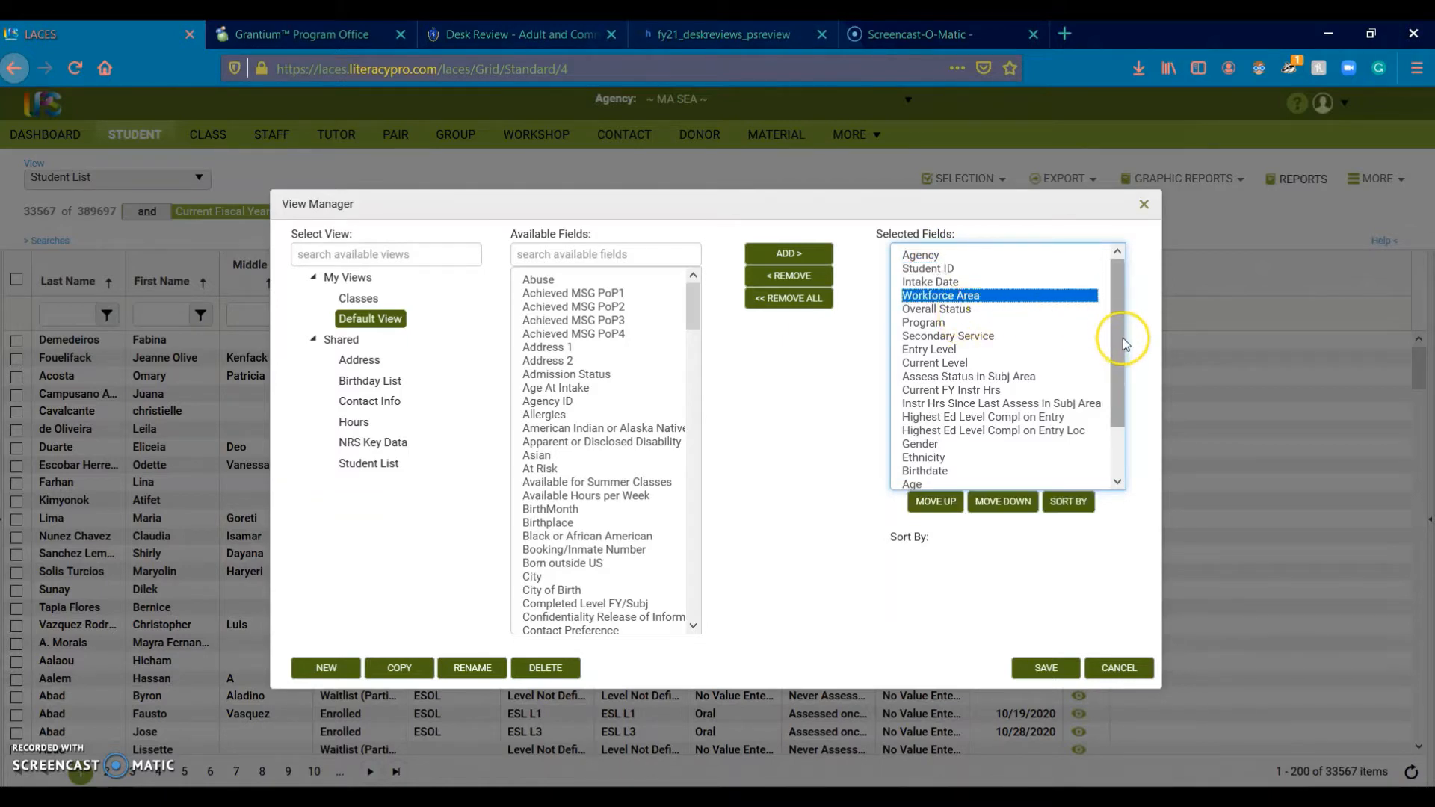
drag(1122, 338, 1135, 410)
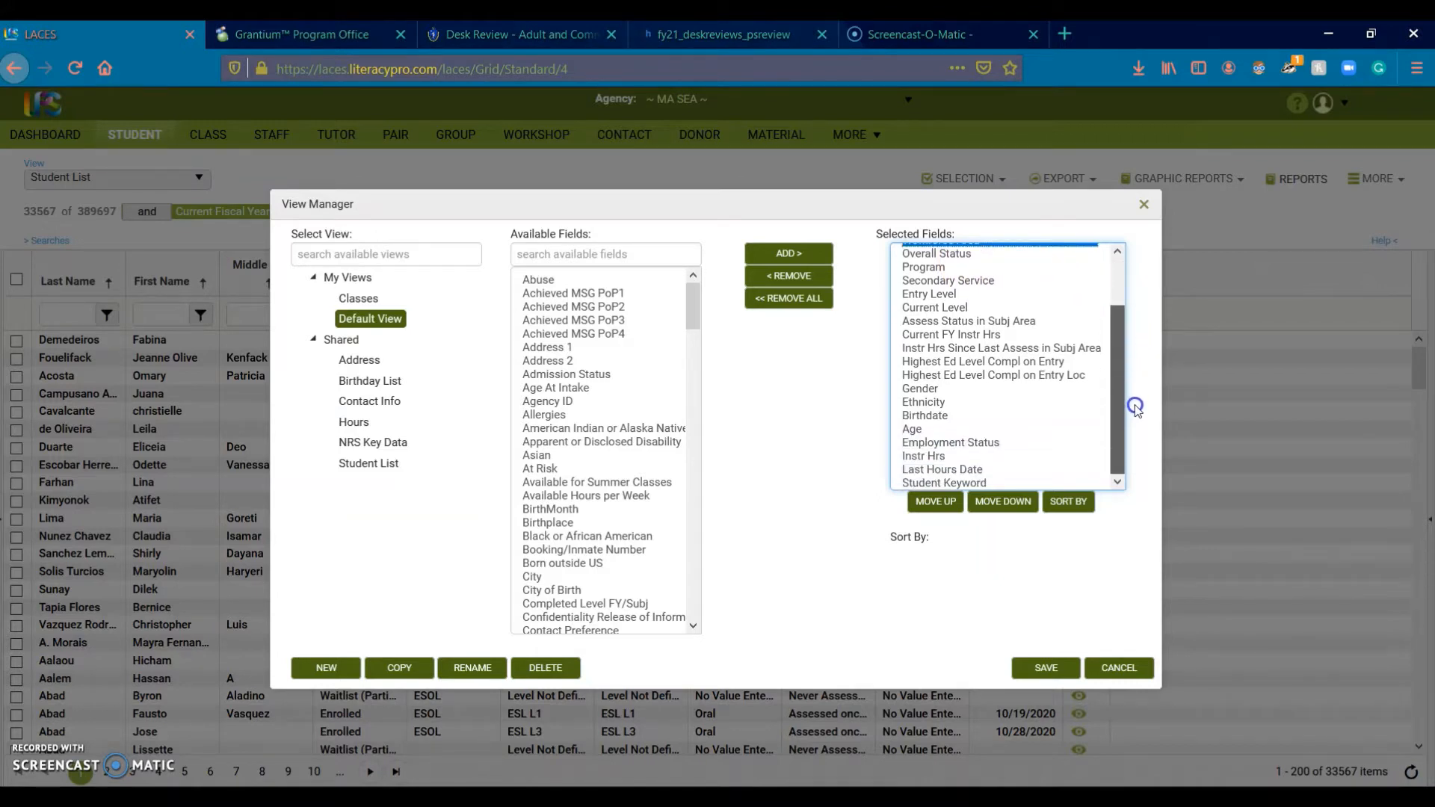
drag(1136, 409, 1135, 409)
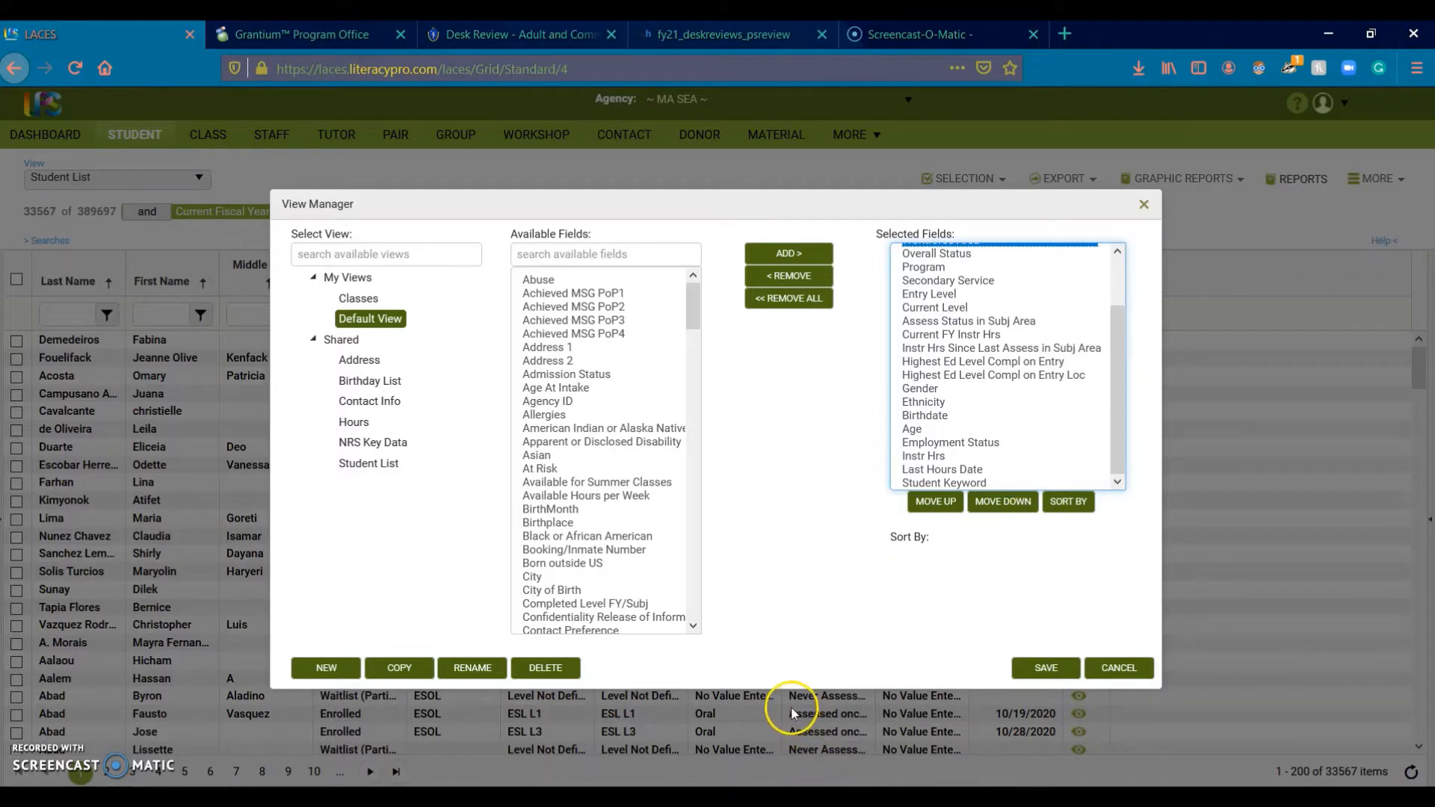
click(1119, 669)
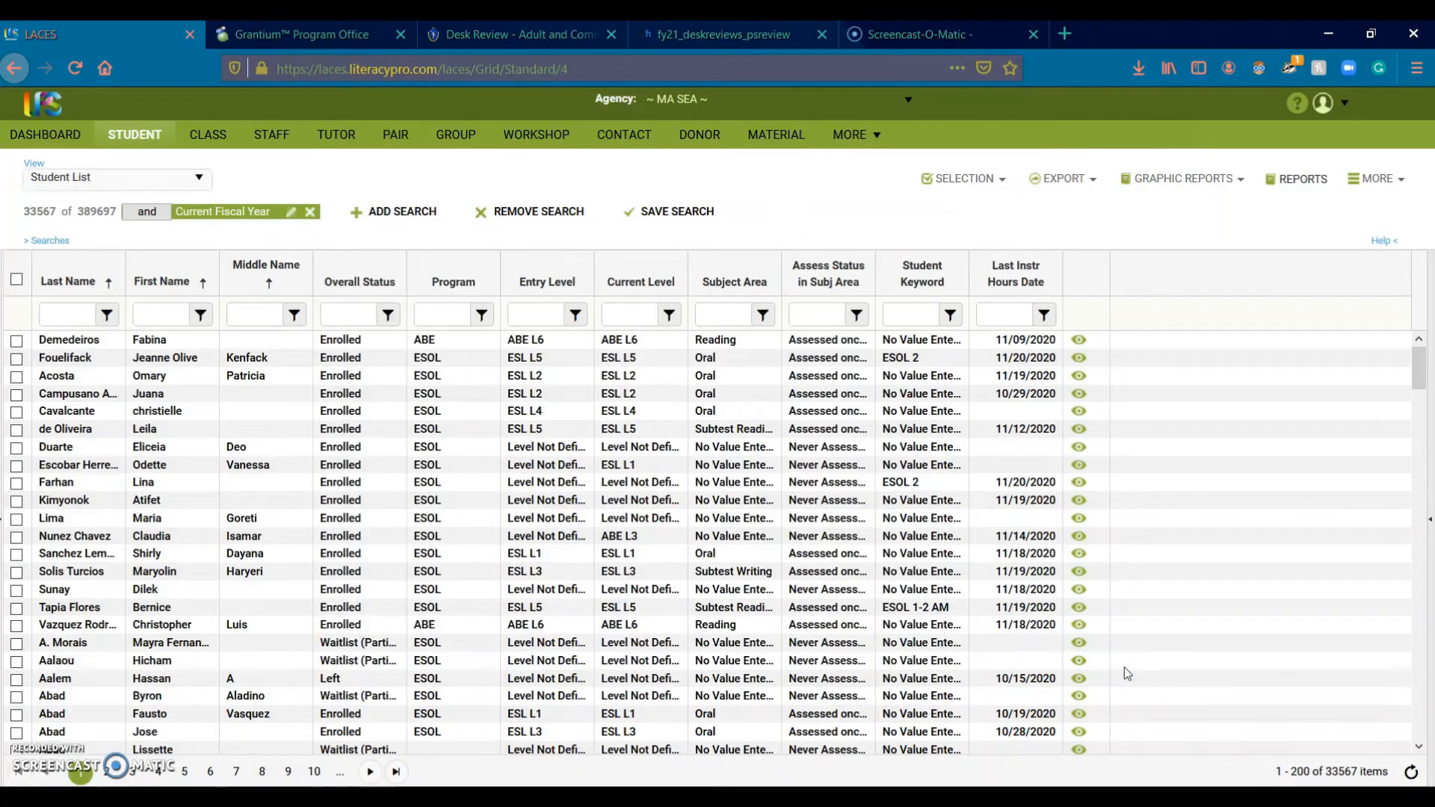
Step: Switch the student list to Default View and open the saved Searches panel
click(180, 191)
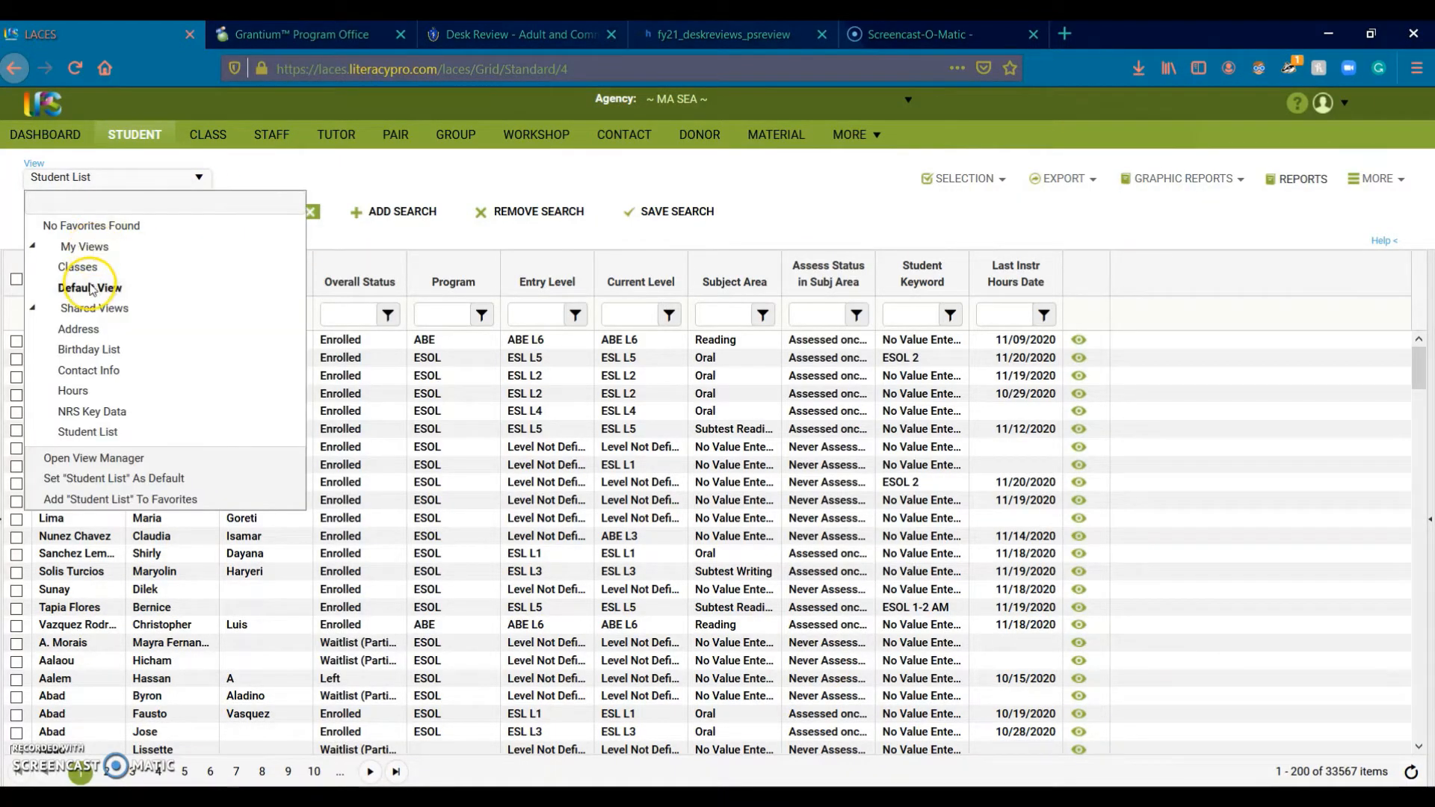
click(90, 289)
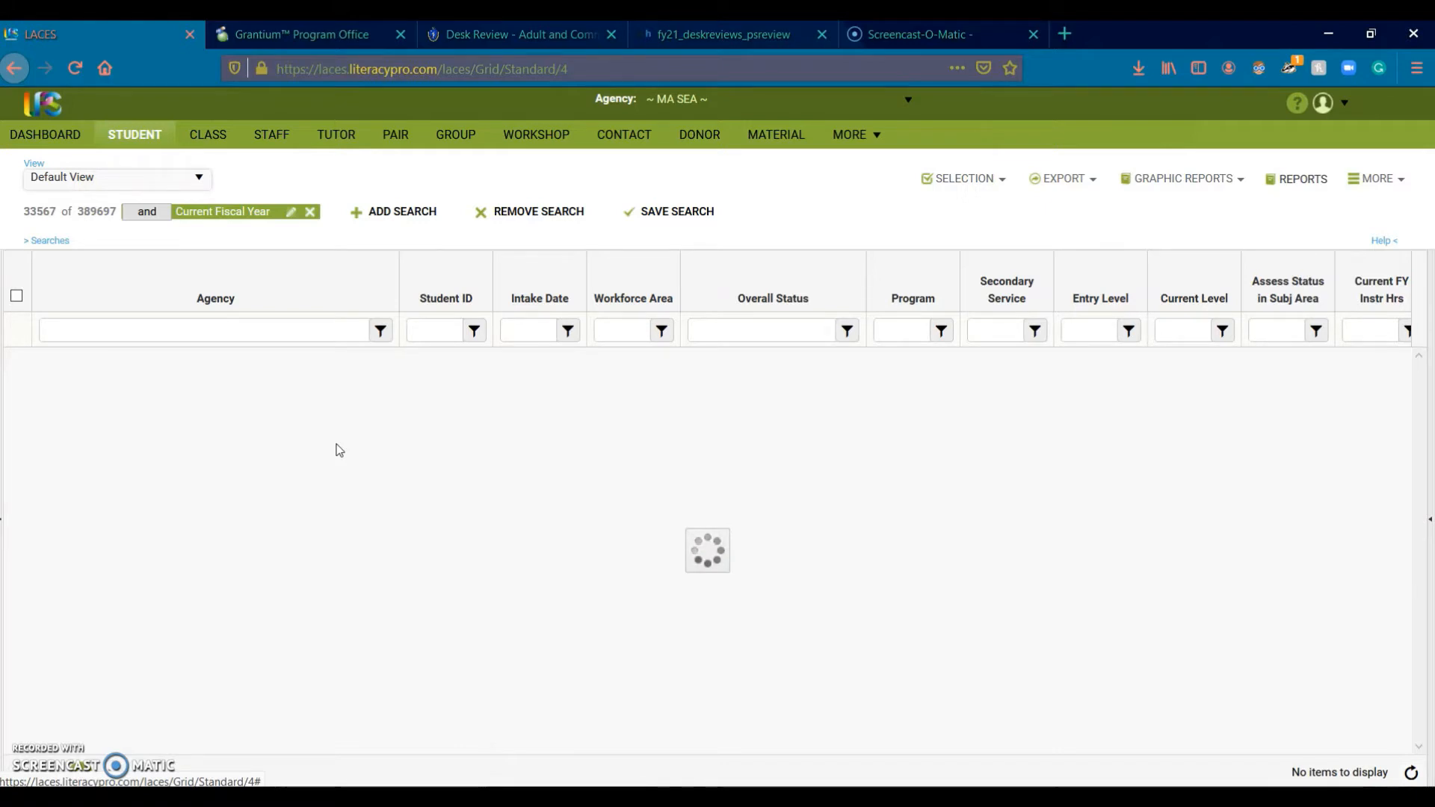
click(334, 453)
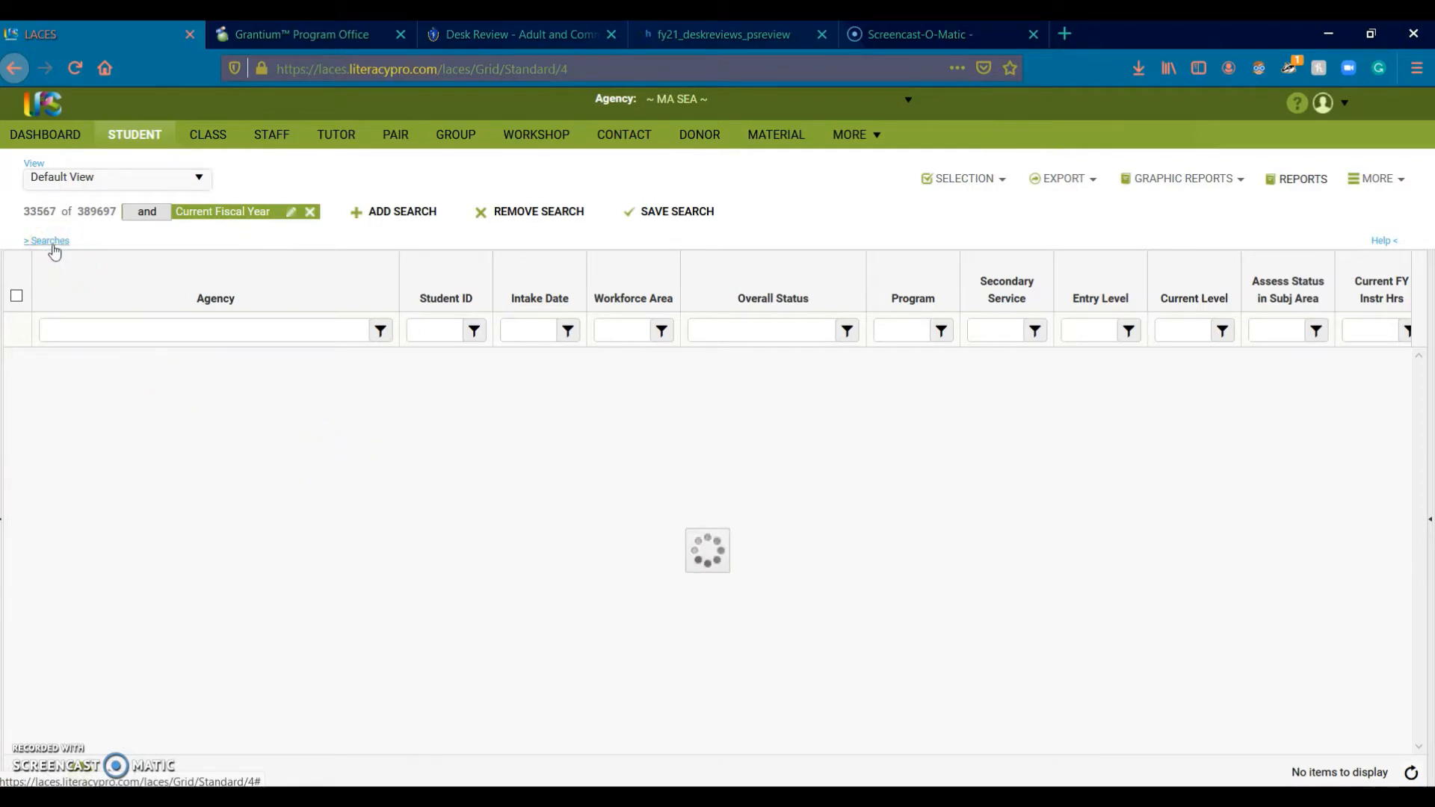
click(49, 247)
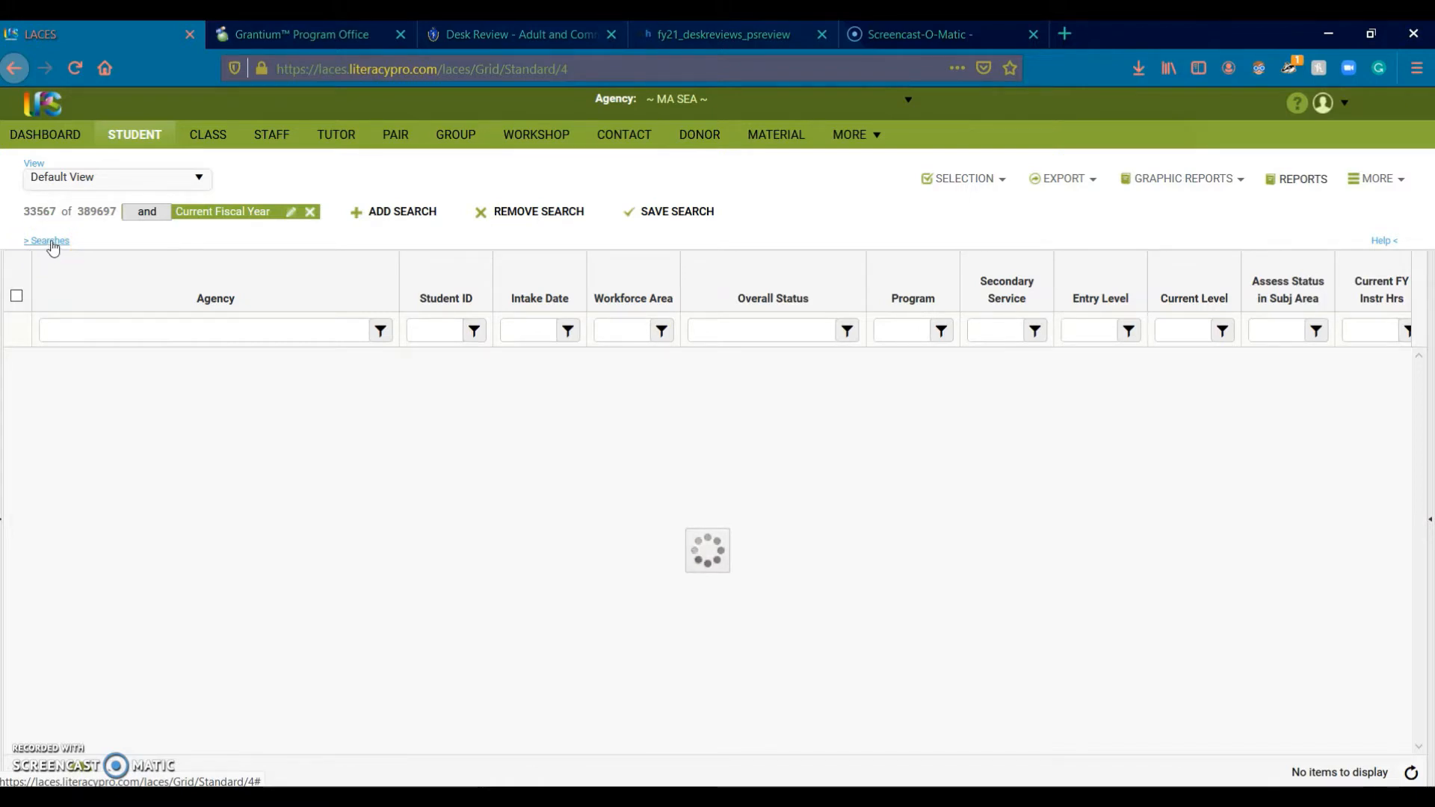
click(51, 242)
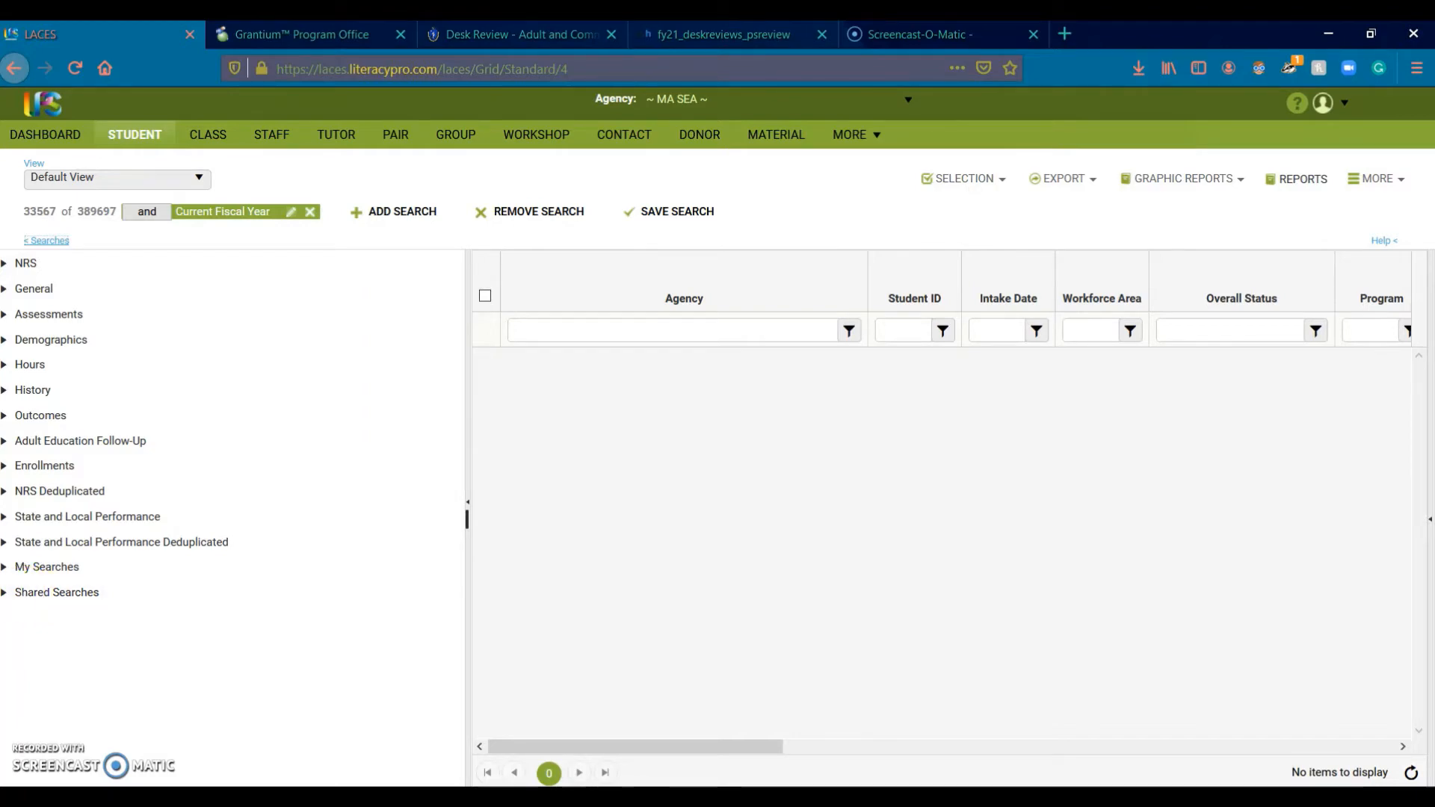
click(5, 598)
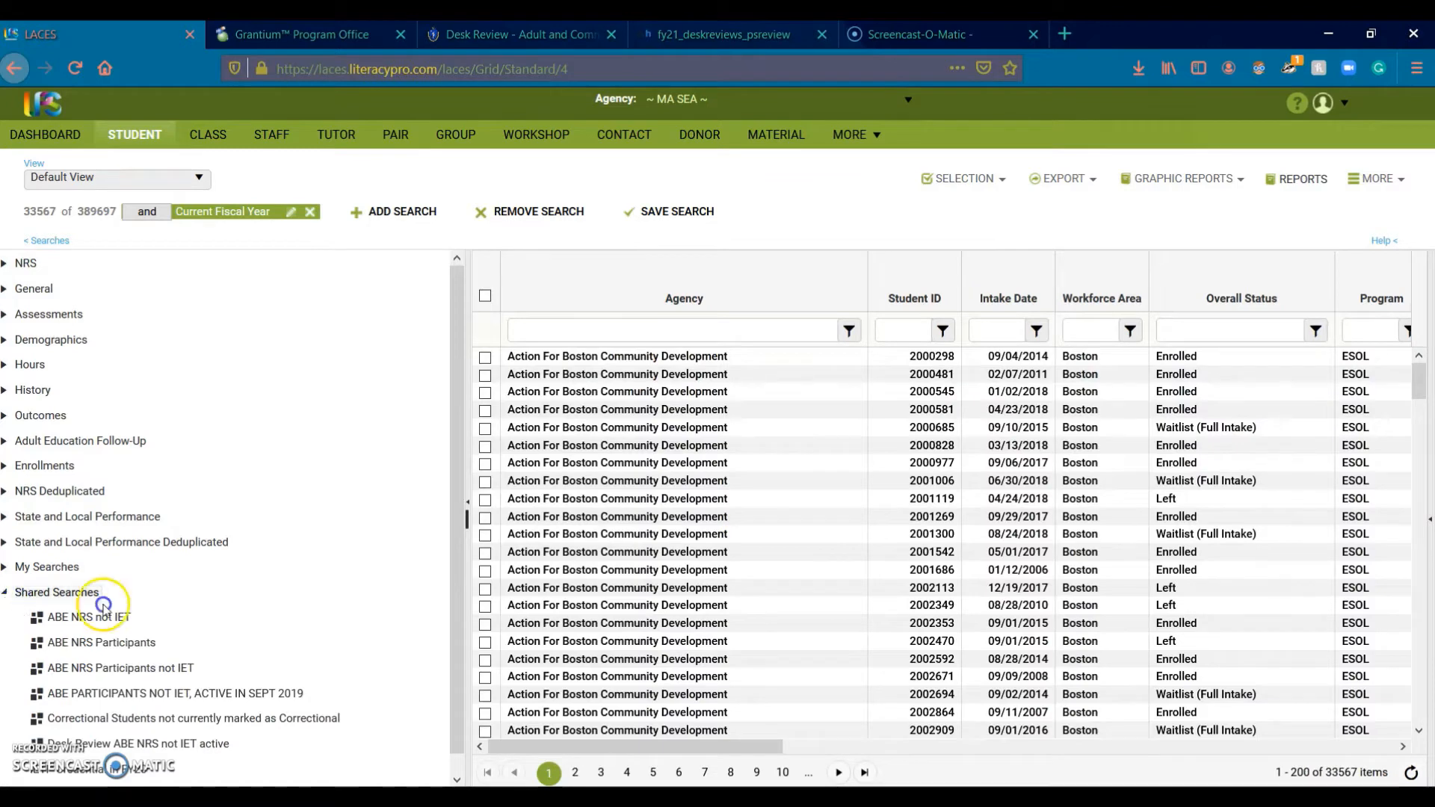
scroll(149, 632, down, 1)
scroll(149, 632, up, 1)
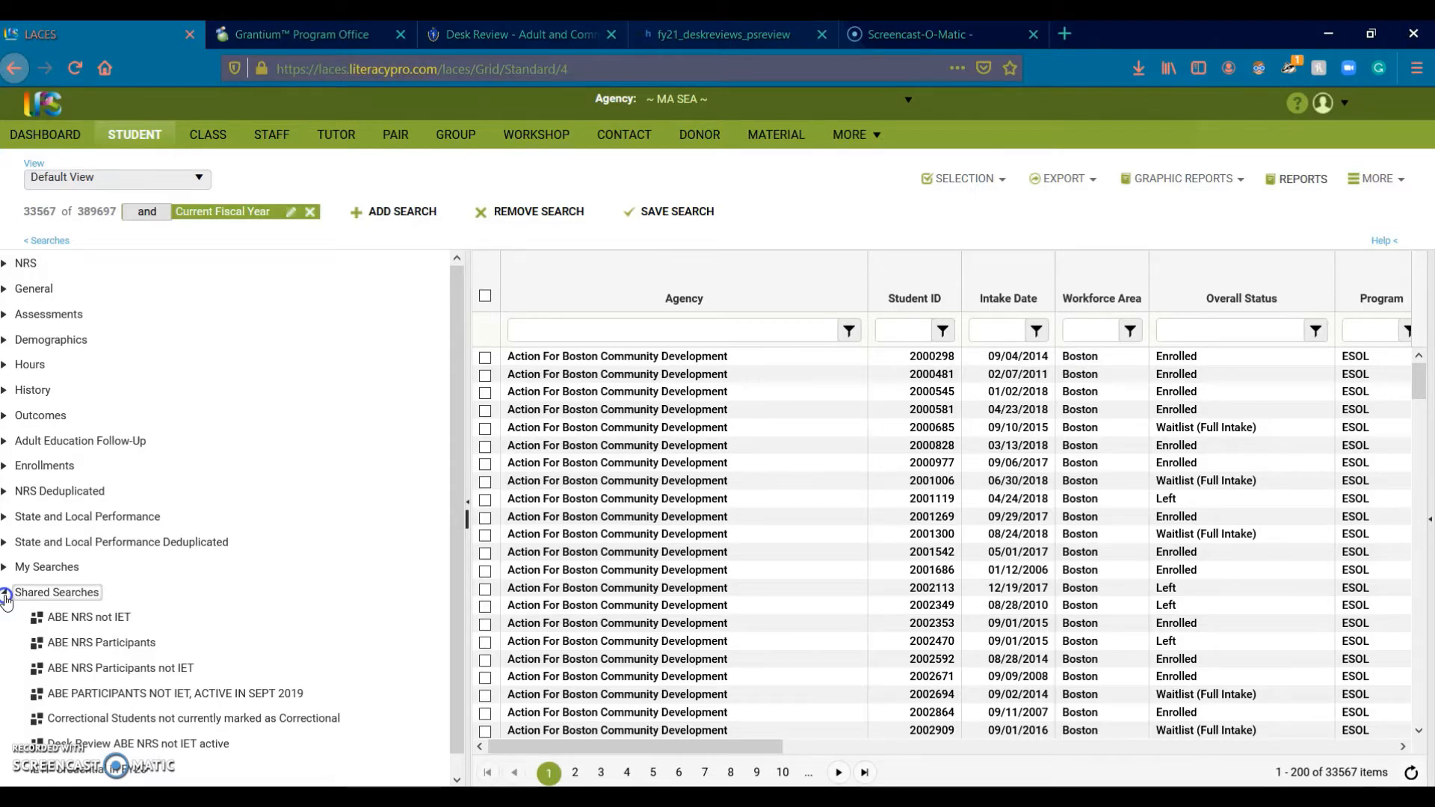
click(5, 595)
click(5, 567)
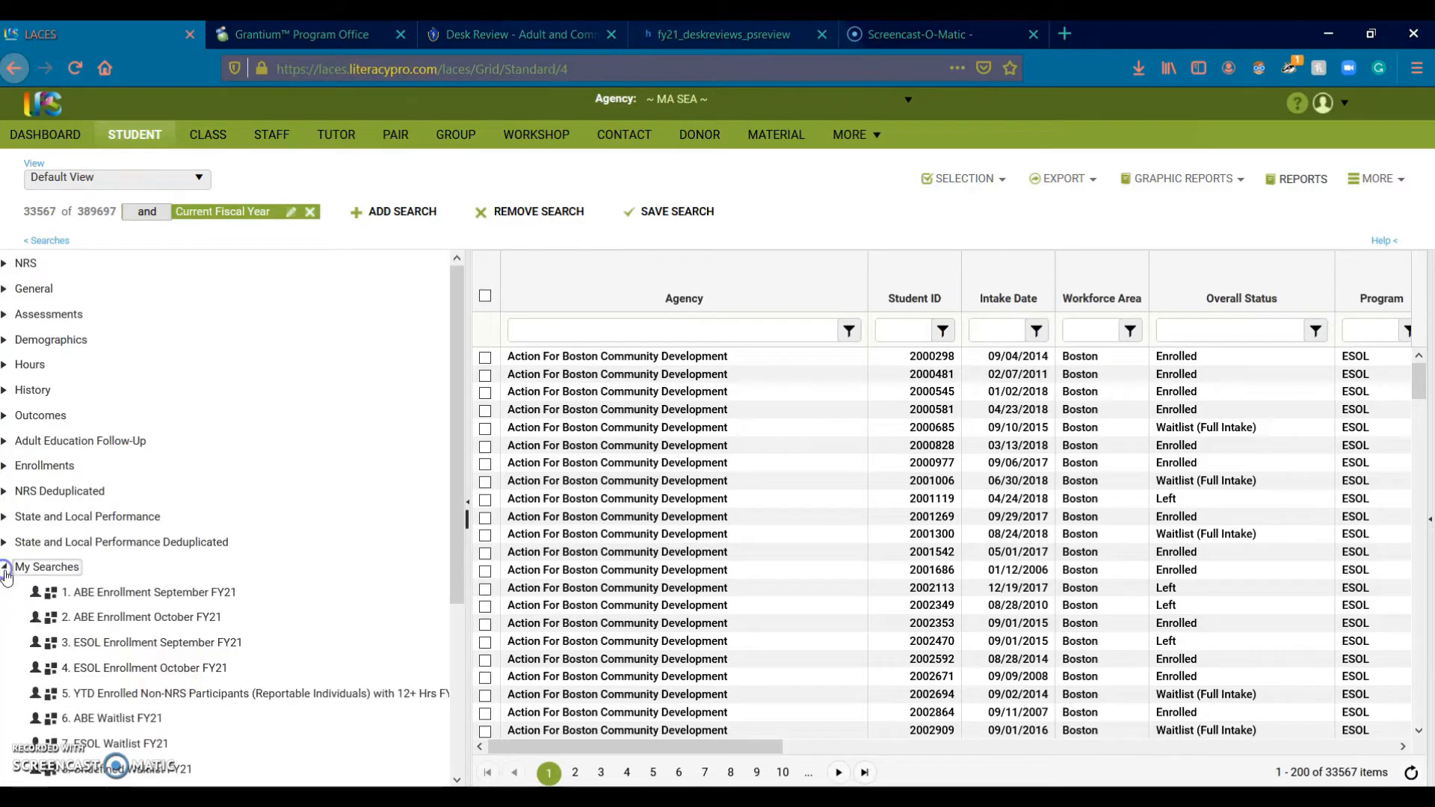
mouse_move(176, 644)
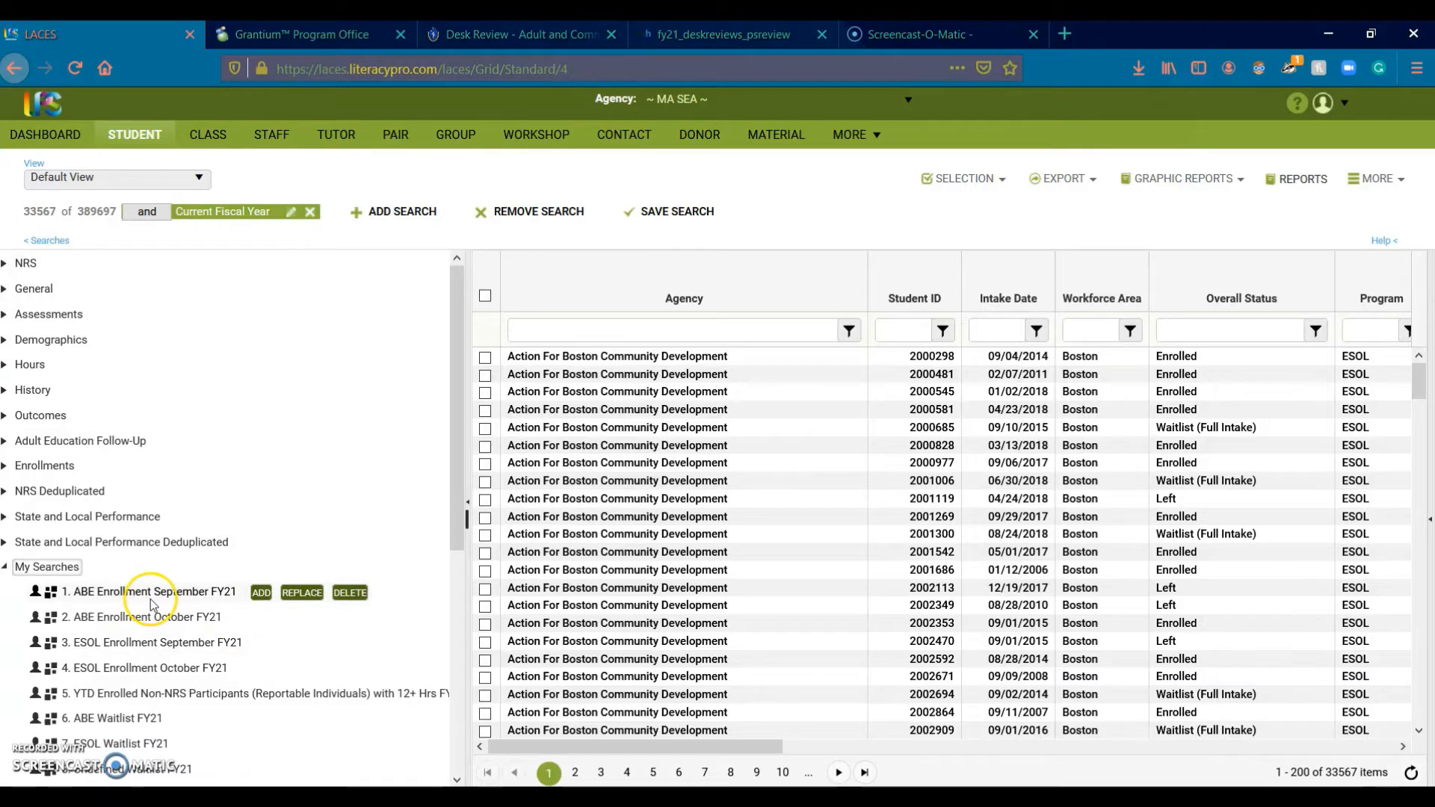
scroll(237, 696, down, 3)
scroll(236, 696, down, 3)
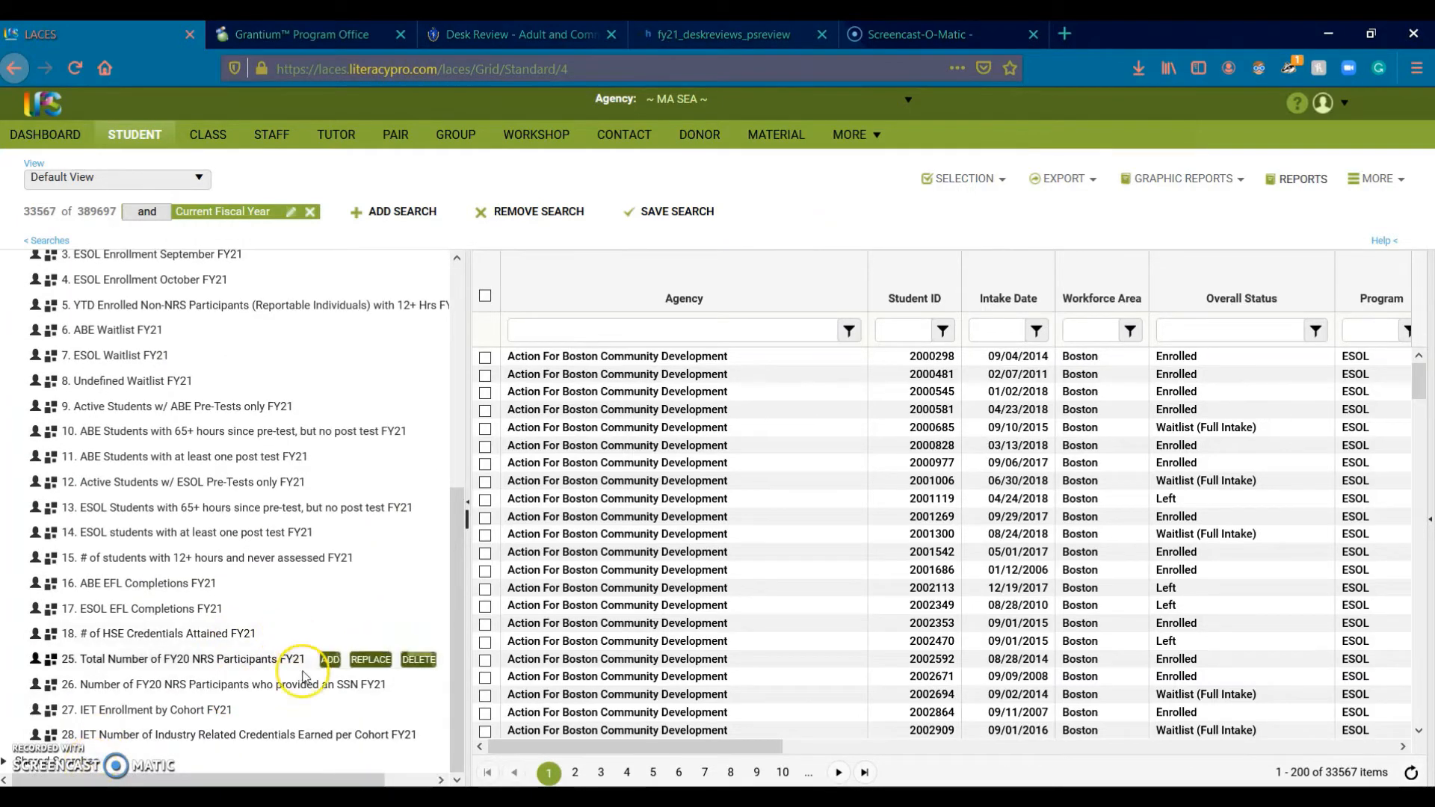
scroll(300, 676, up, 3)
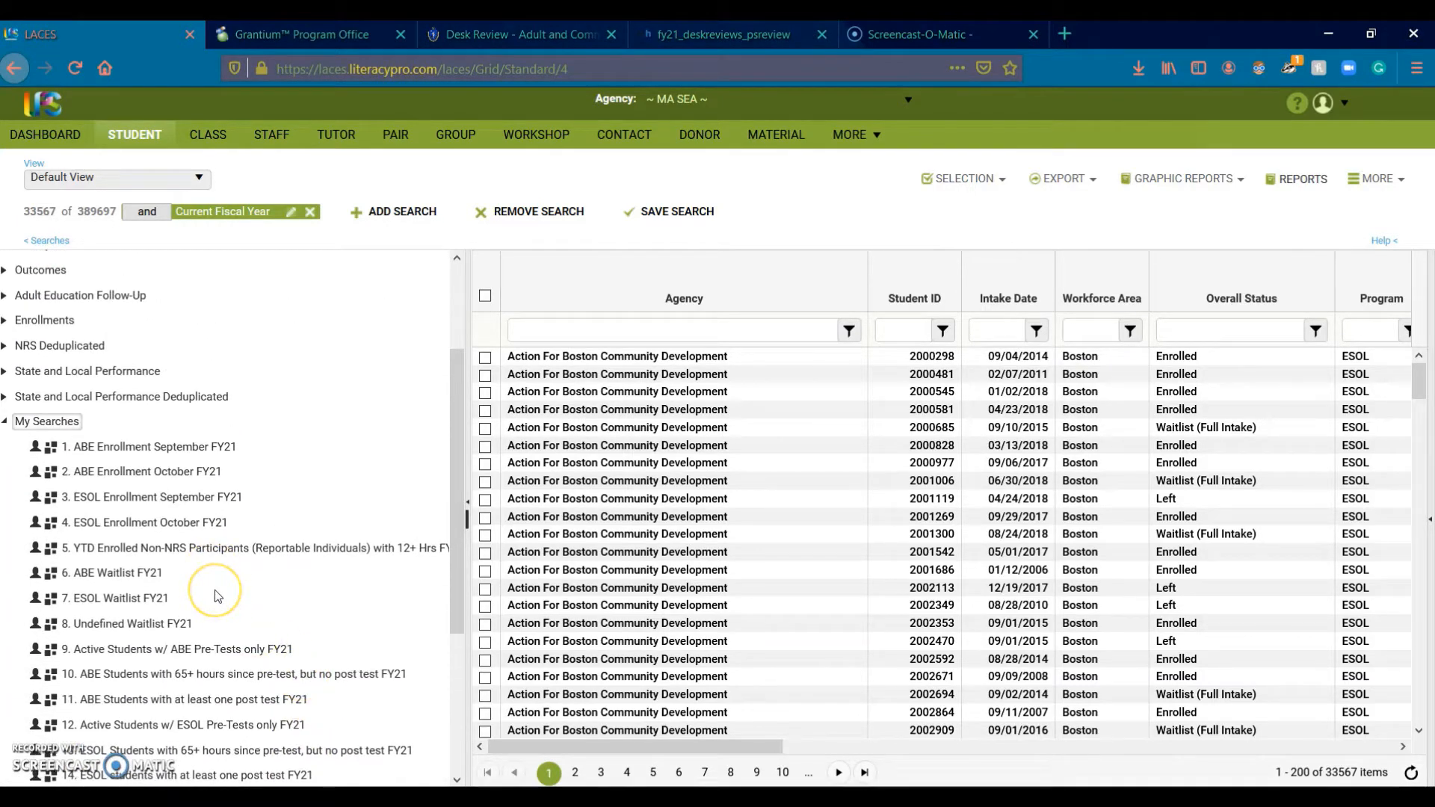
scroll(217, 596, down, 1)
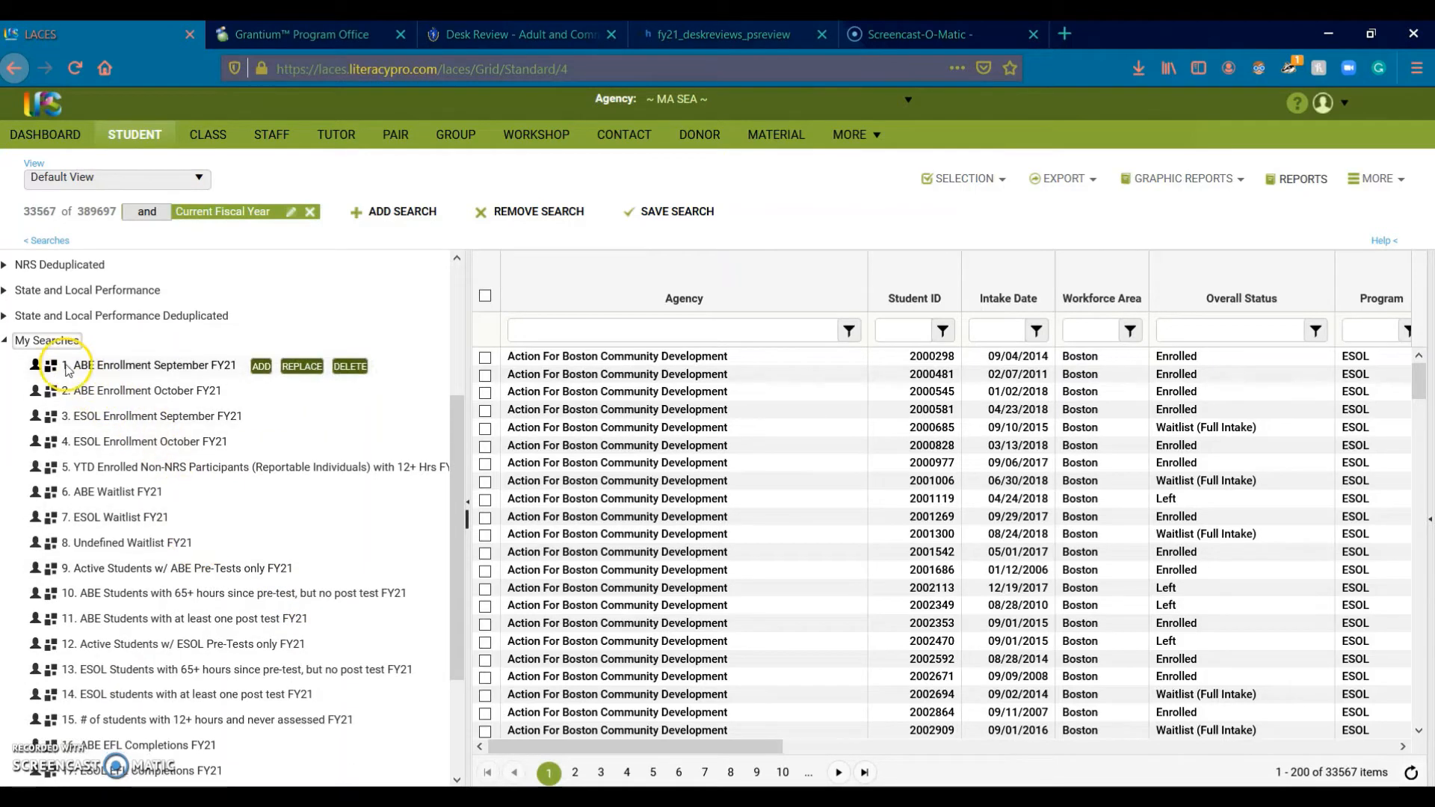
mouse_move(75, 395)
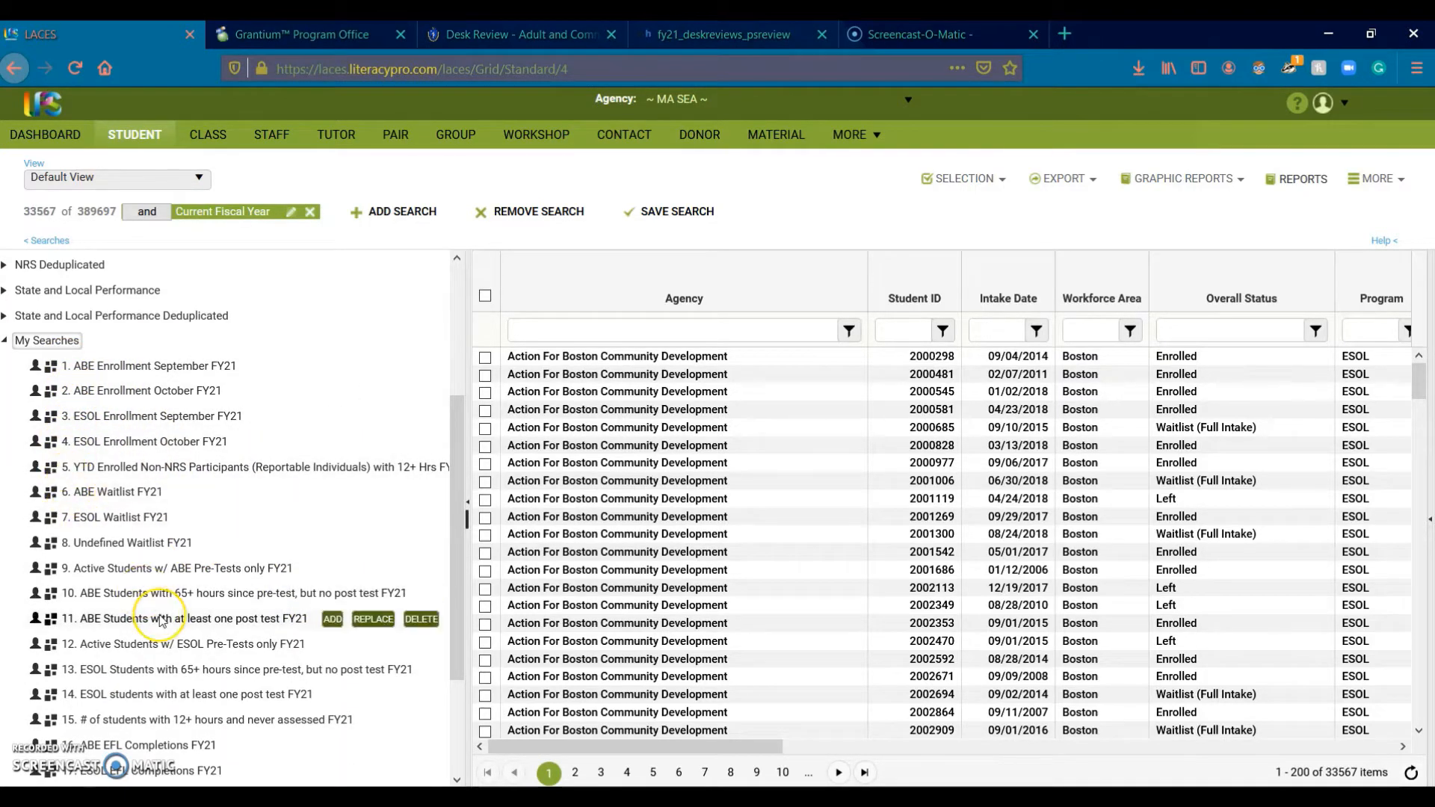
scroll(160, 609, down, 1)
mouse_move(161, 621)
scroll(162, 621, down, 1)
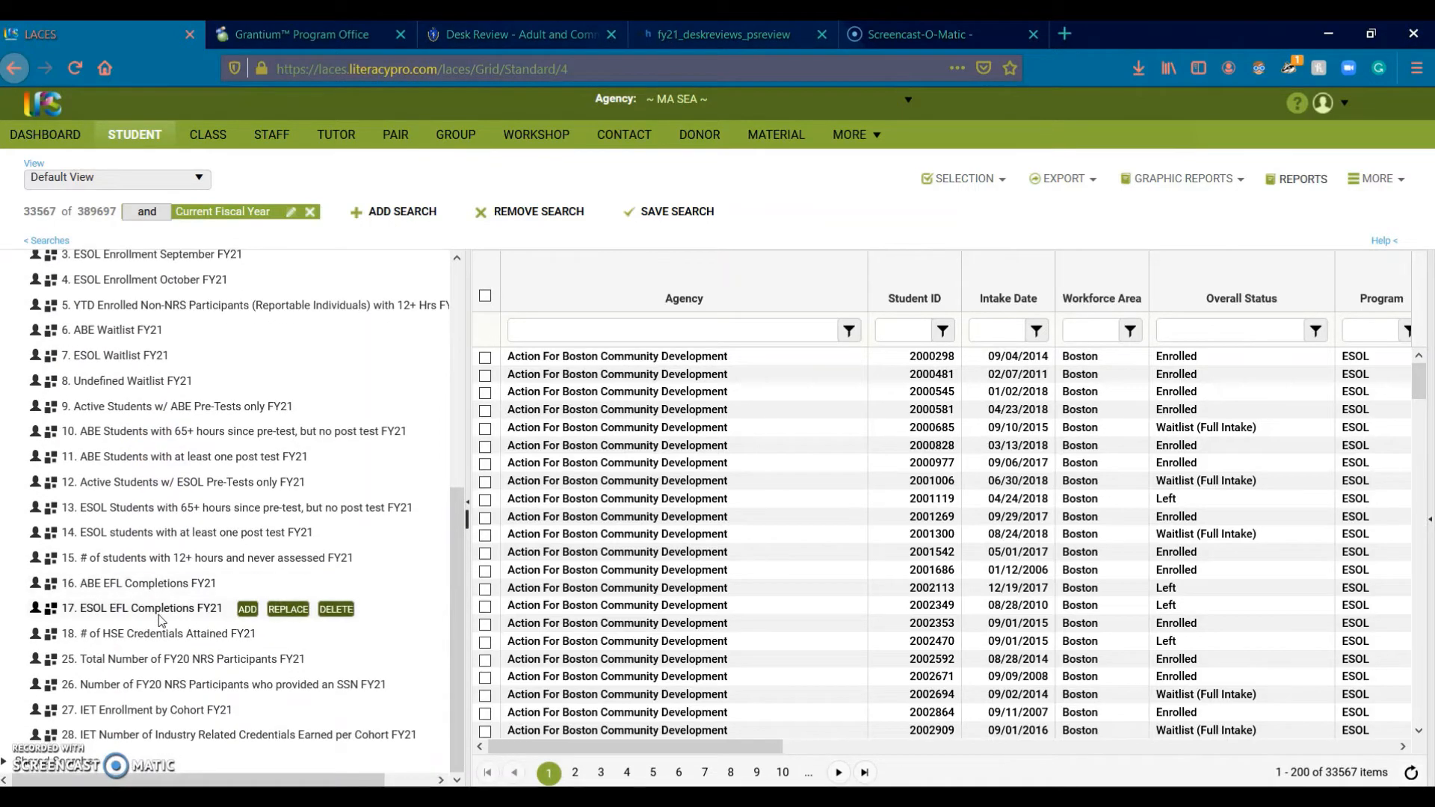
scroll(158, 615, up, 1)
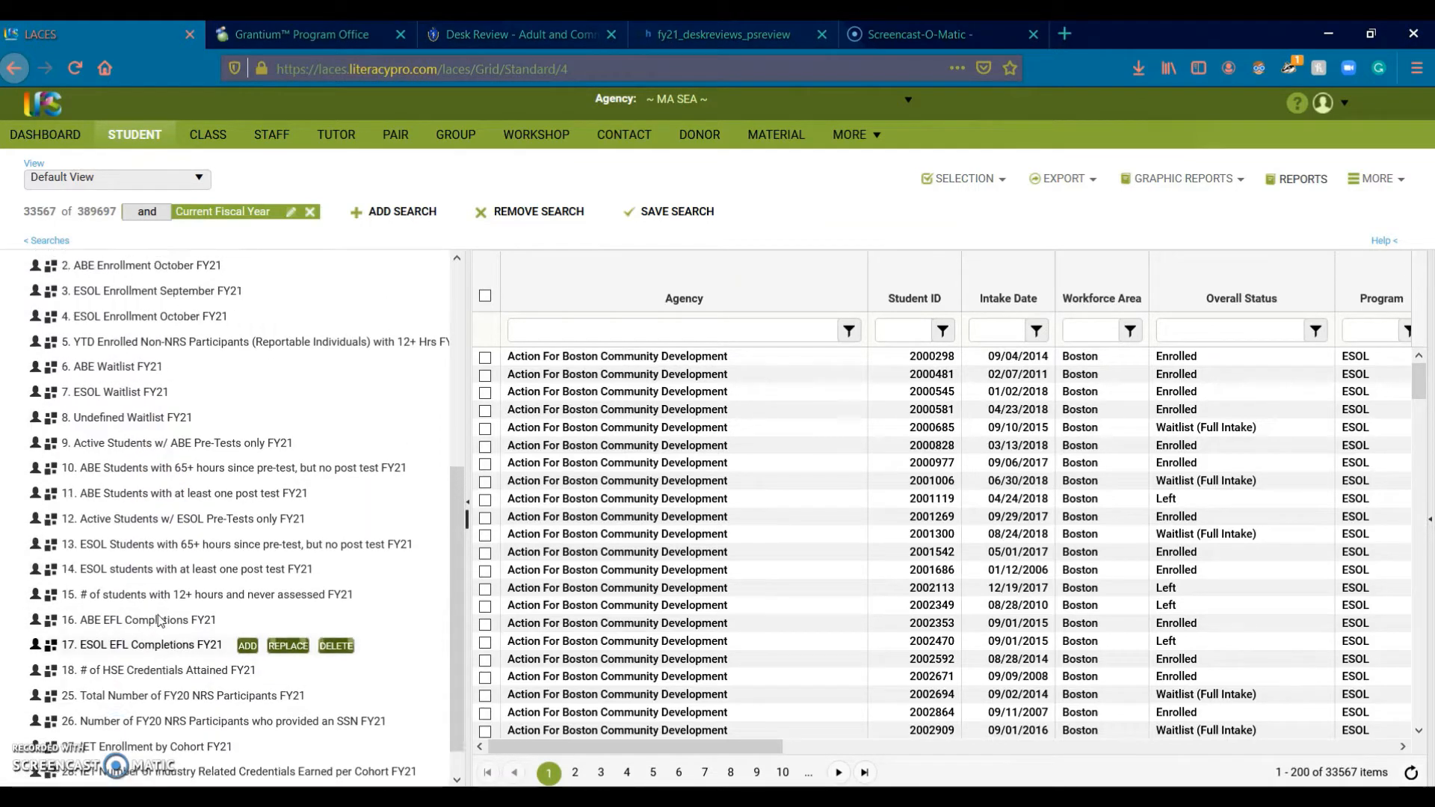
mouse_move(69, 571)
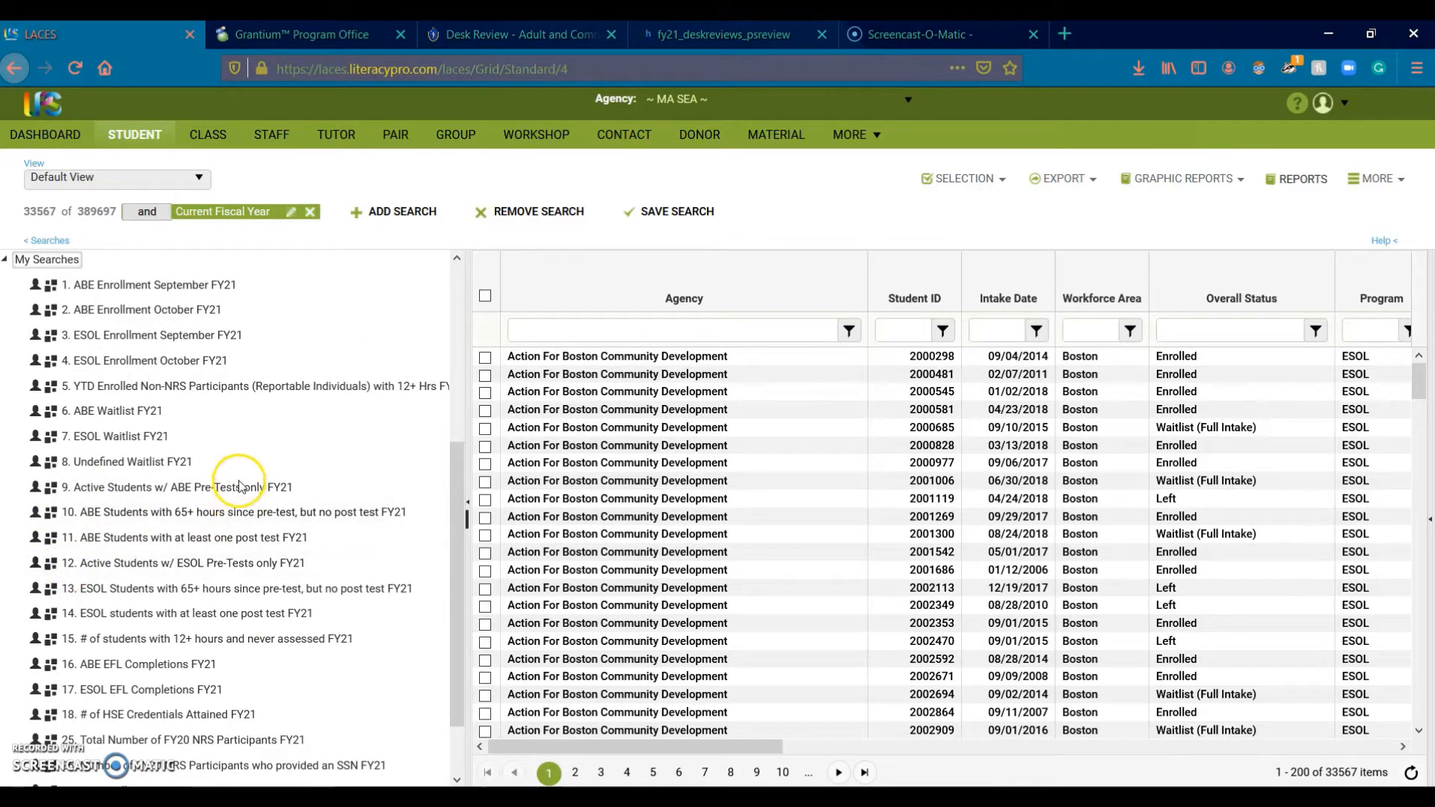
scroll(232, 449, up, 1)
mouse_move(168, 370)
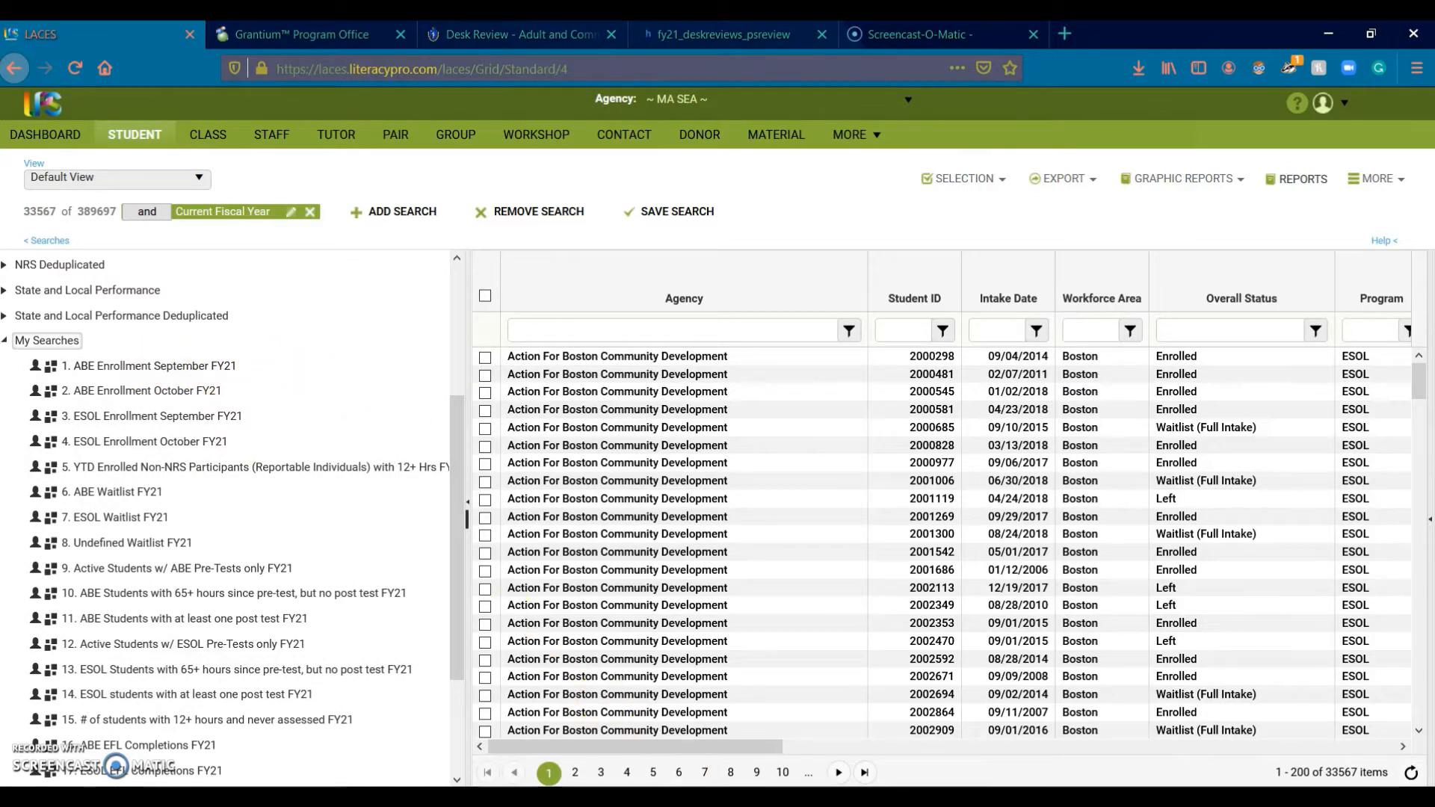
mouse_move(711, 785)
click(877, 731)
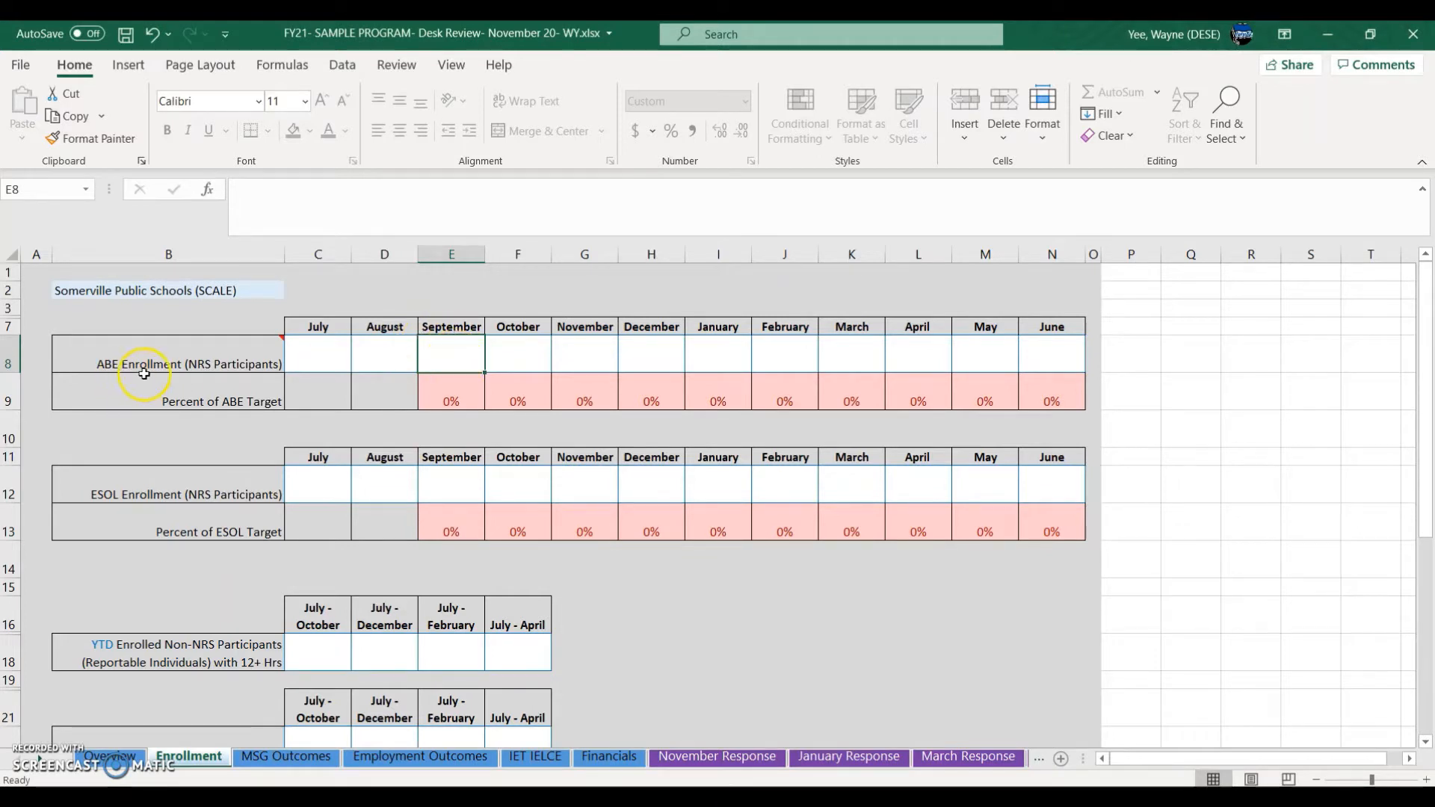
drag(453, 300, 457, 386)
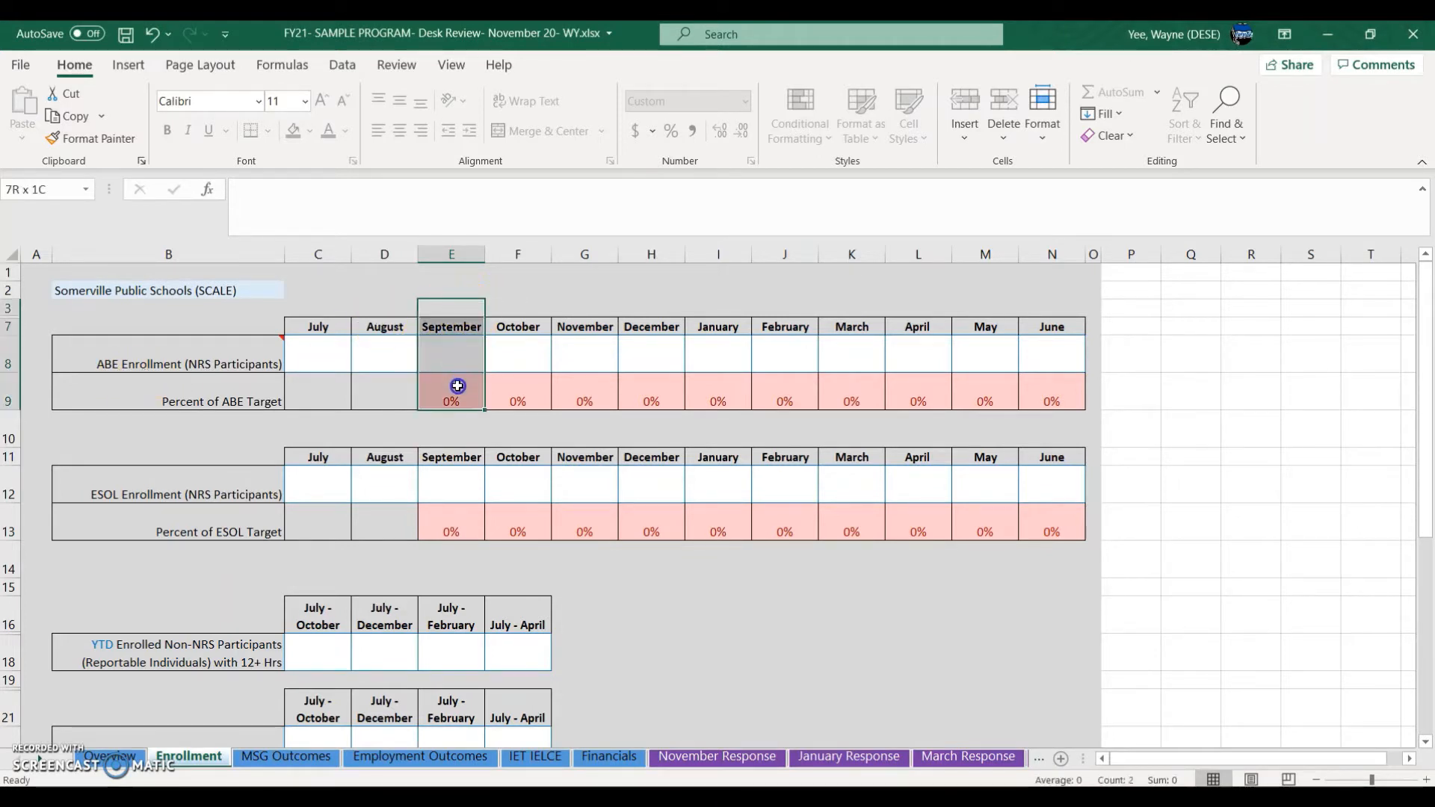
click(454, 369)
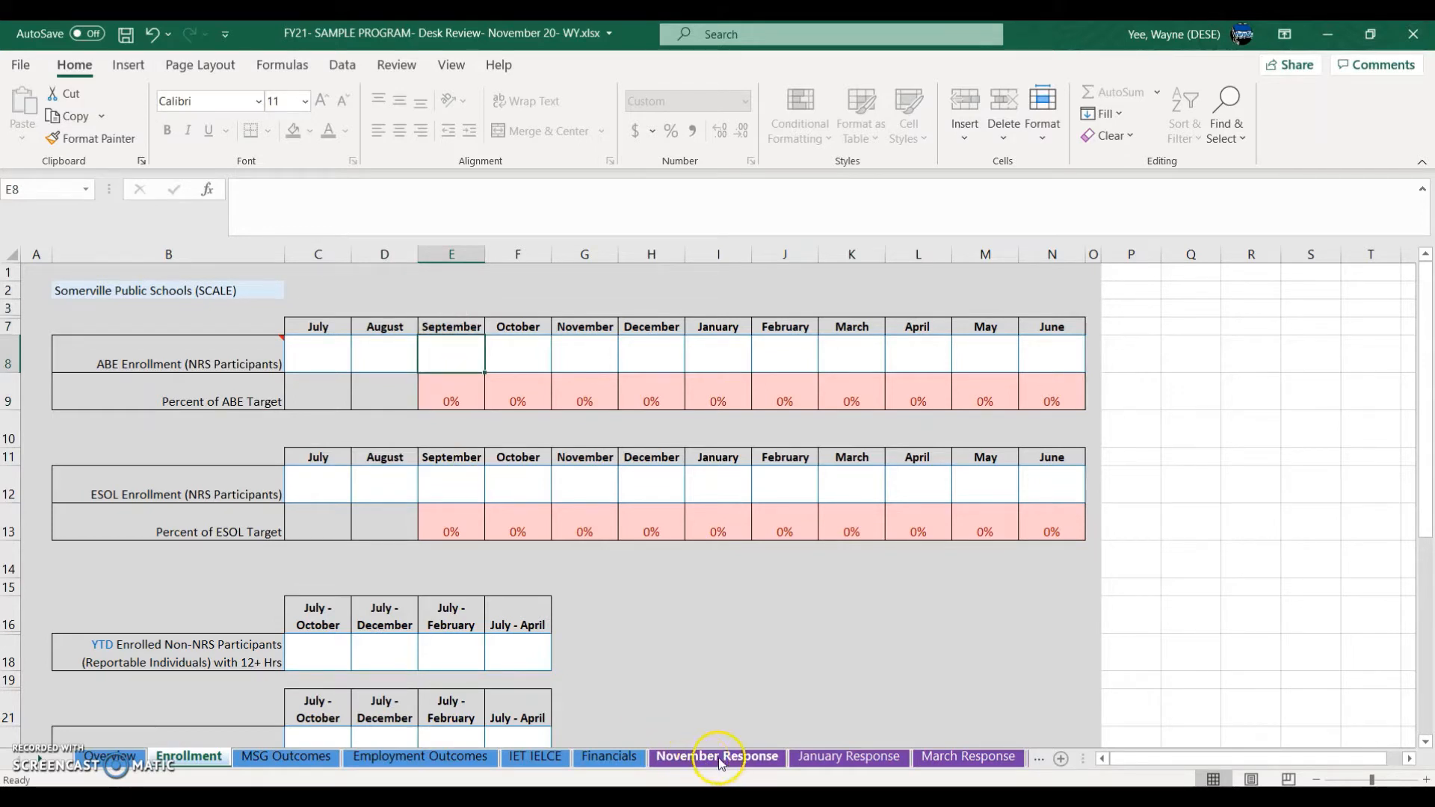
click(748, 797)
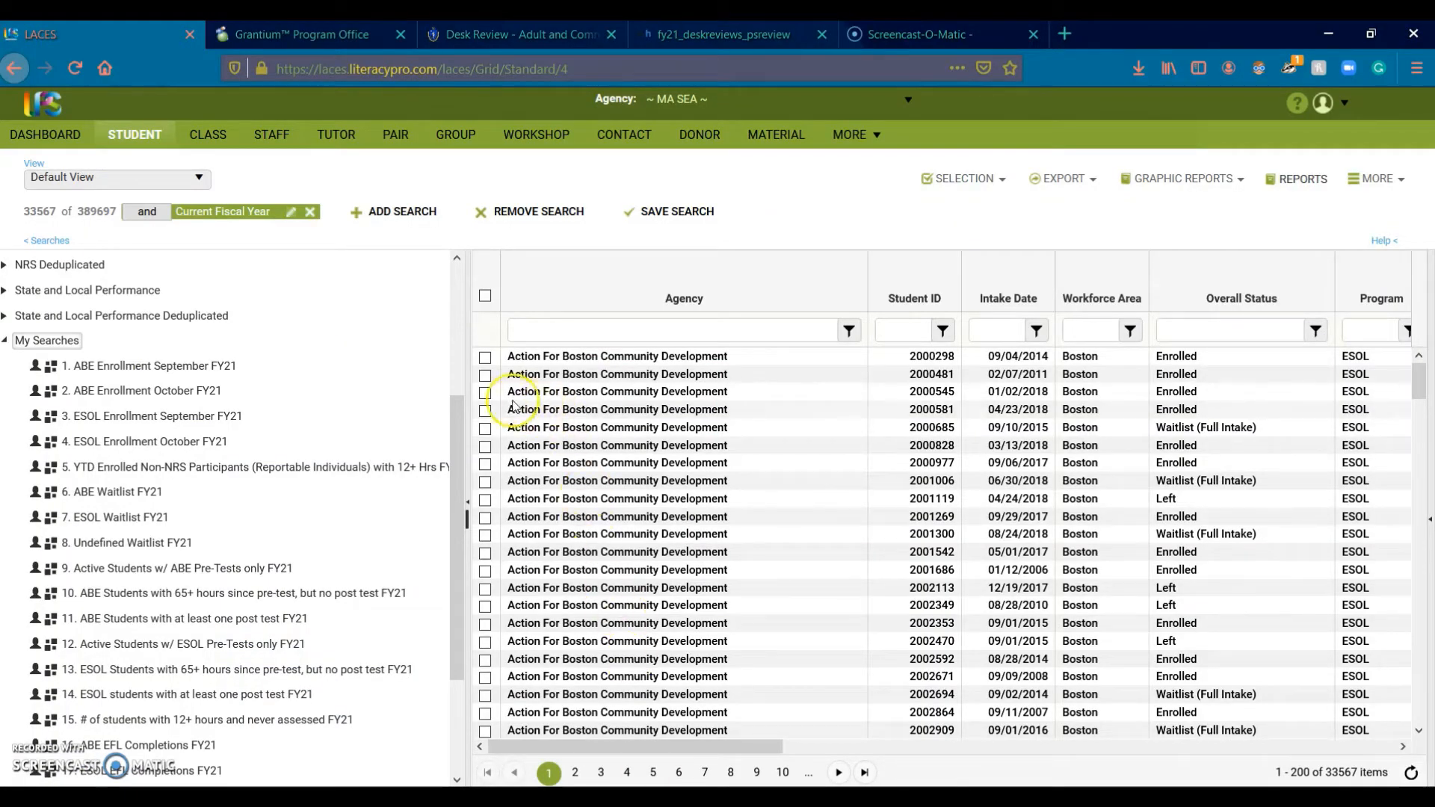
Step: Widen the searches panel and replace current filters with 1. ABE Enrollment September FY21
drag(470, 389, 657, 426)
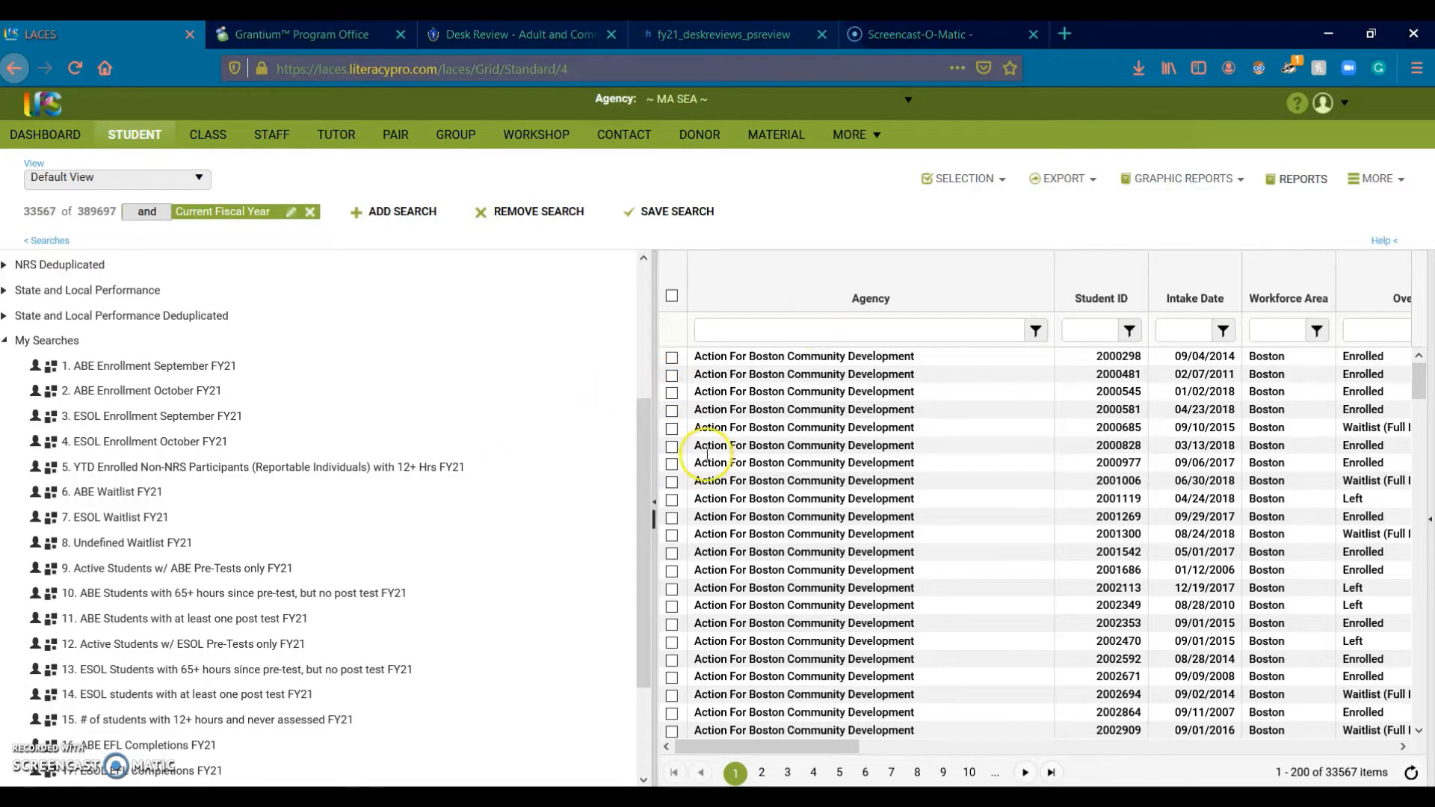
mouse_move(153, 366)
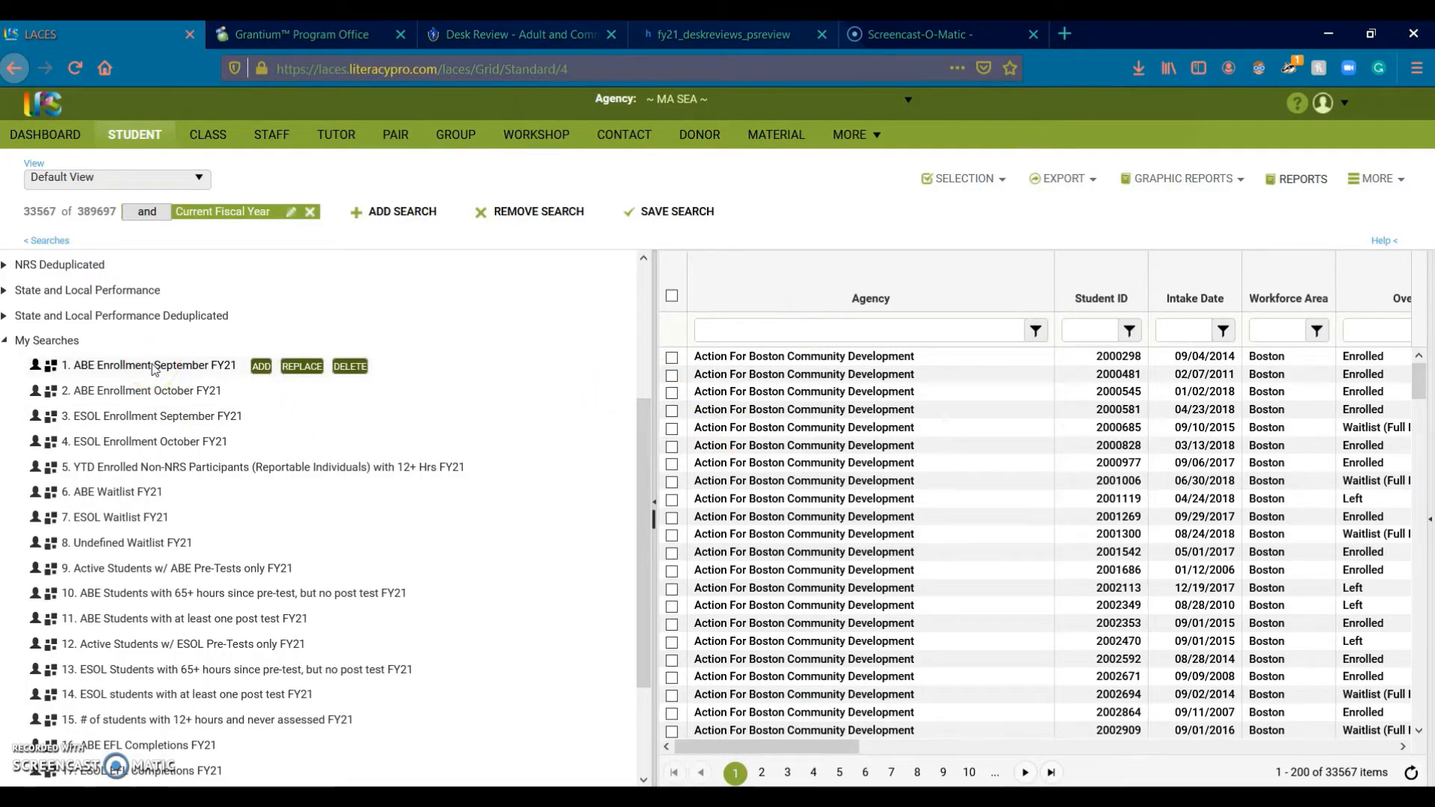
mouse_move(317, 366)
click(302, 367)
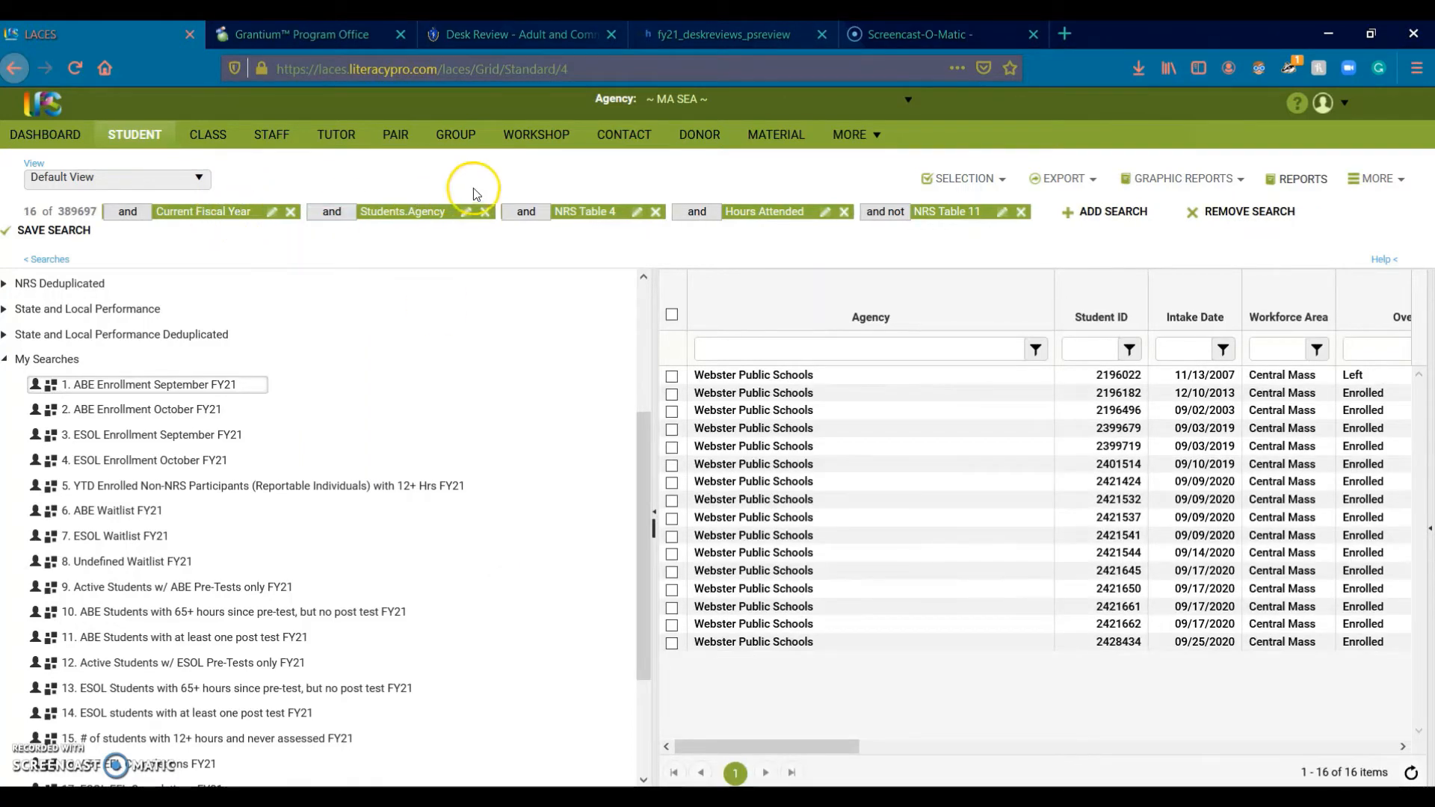
Step: Reapply the September ABE search, review its filter criteria, and select the 16-student count
mouse_move(424, 218)
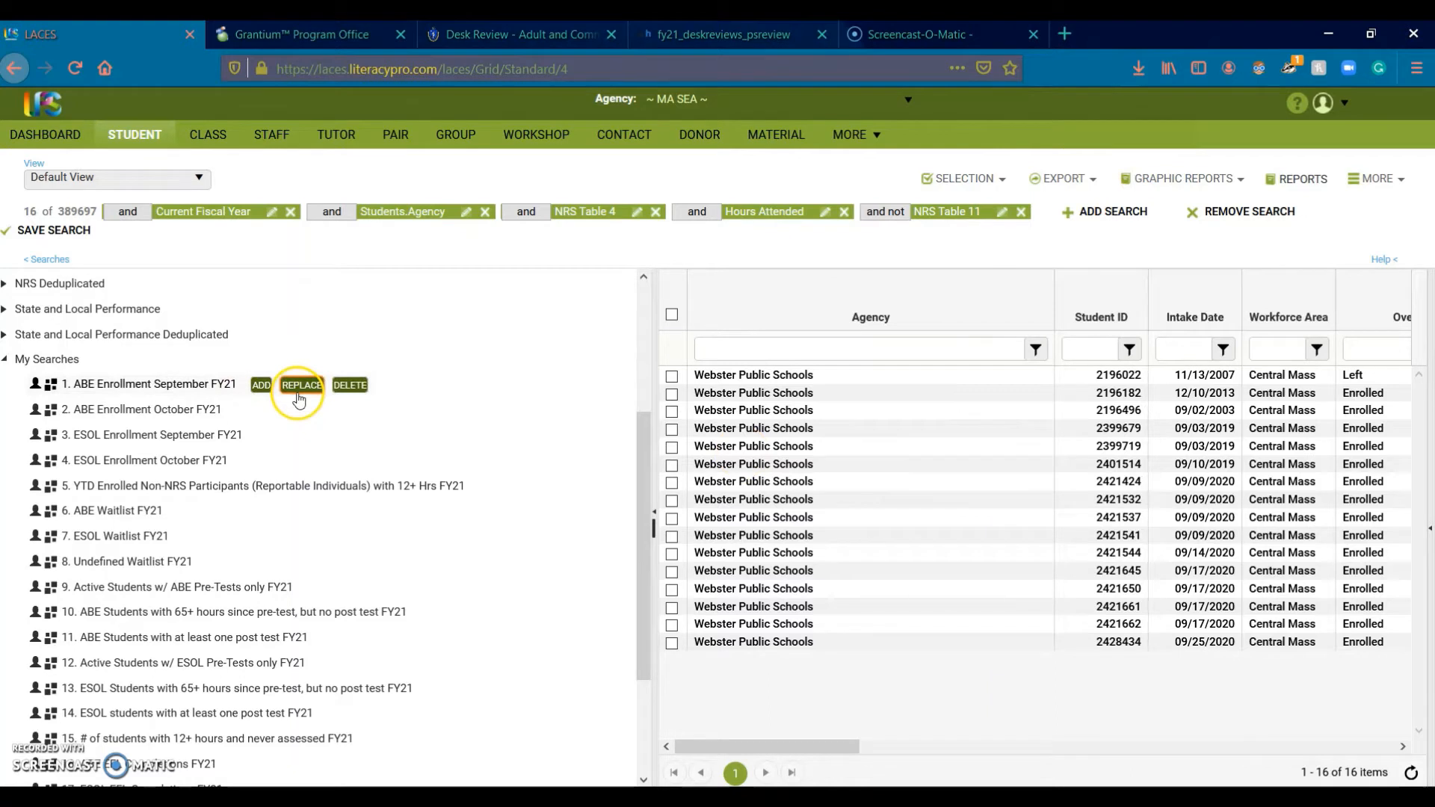
click(299, 400)
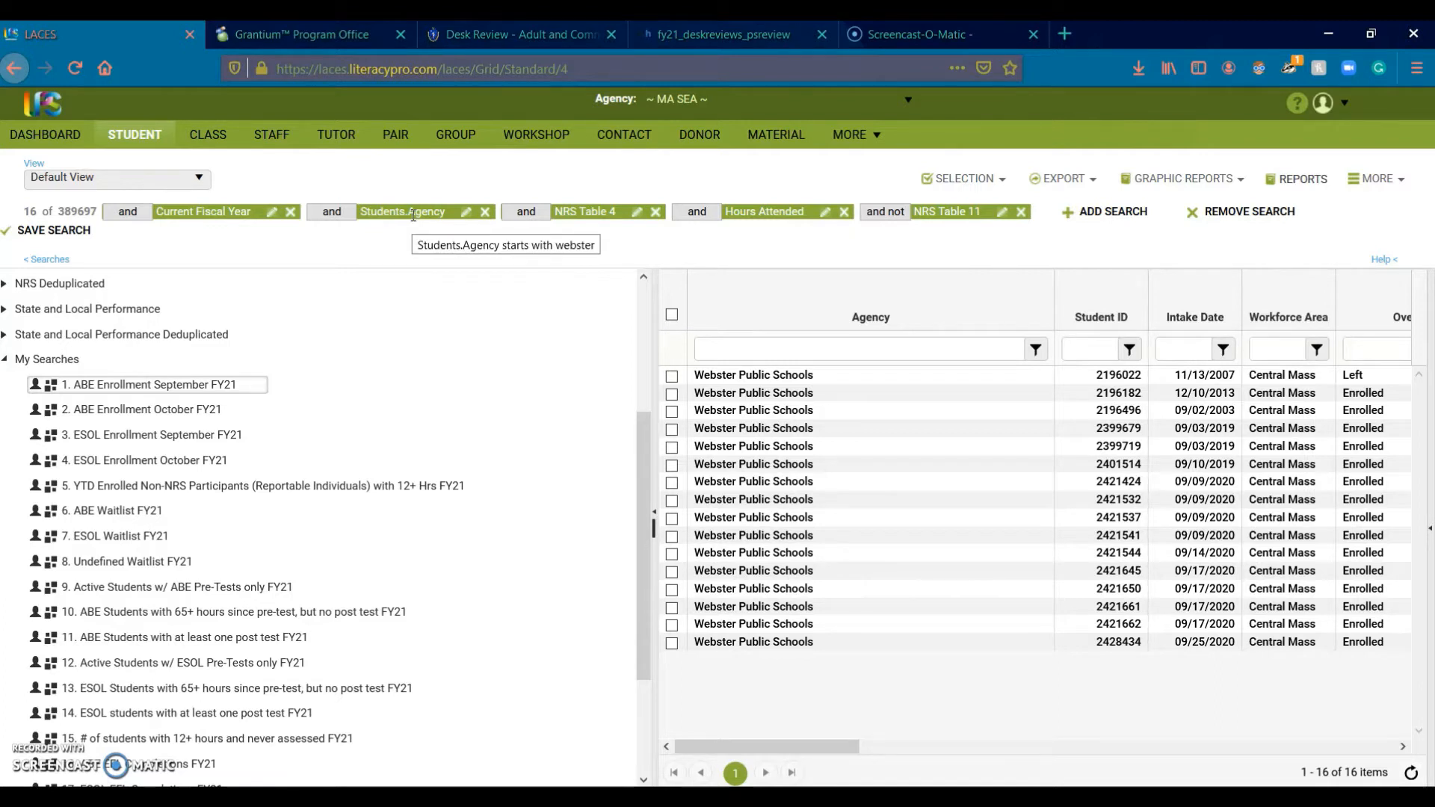
mouse_move(596, 210)
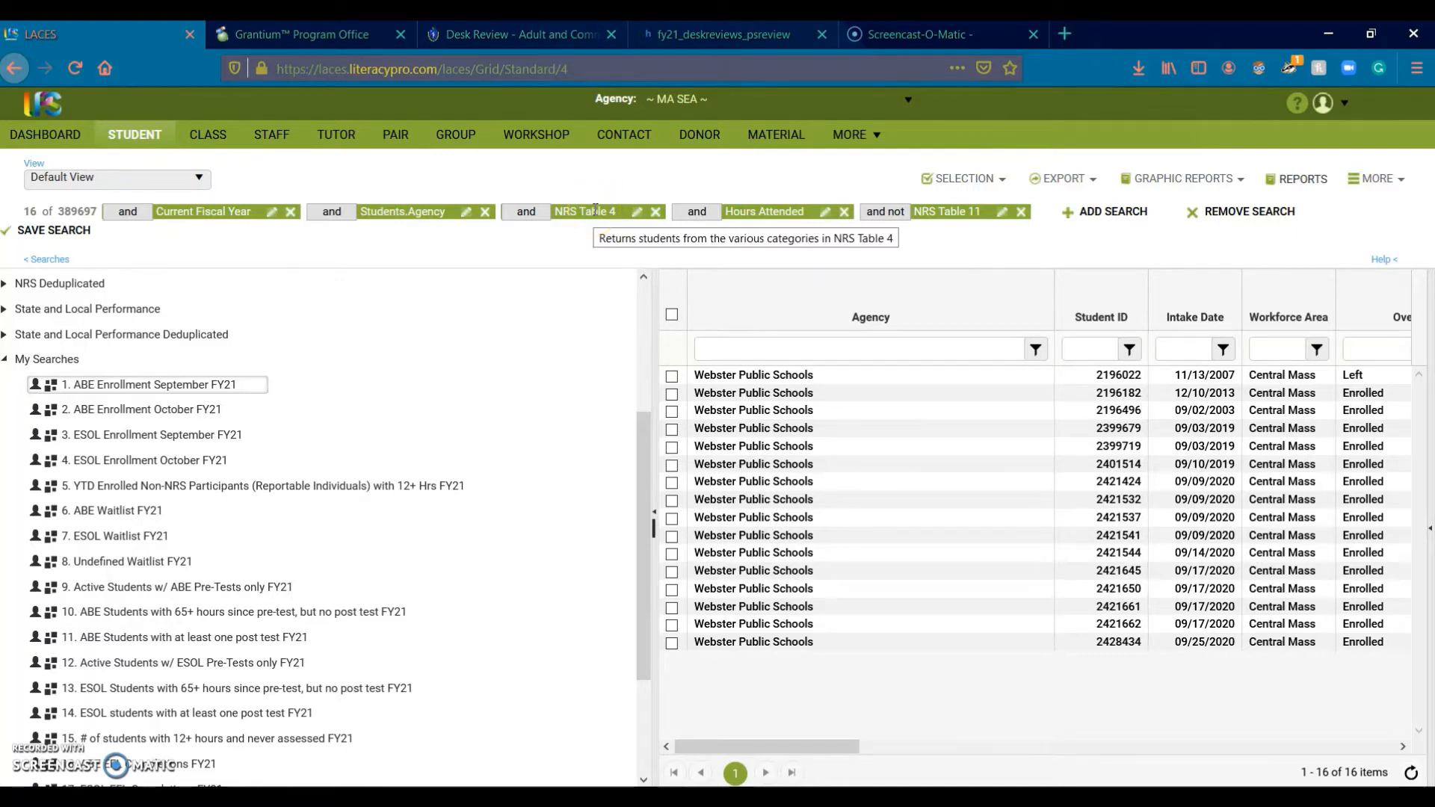
mouse_move(761, 217)
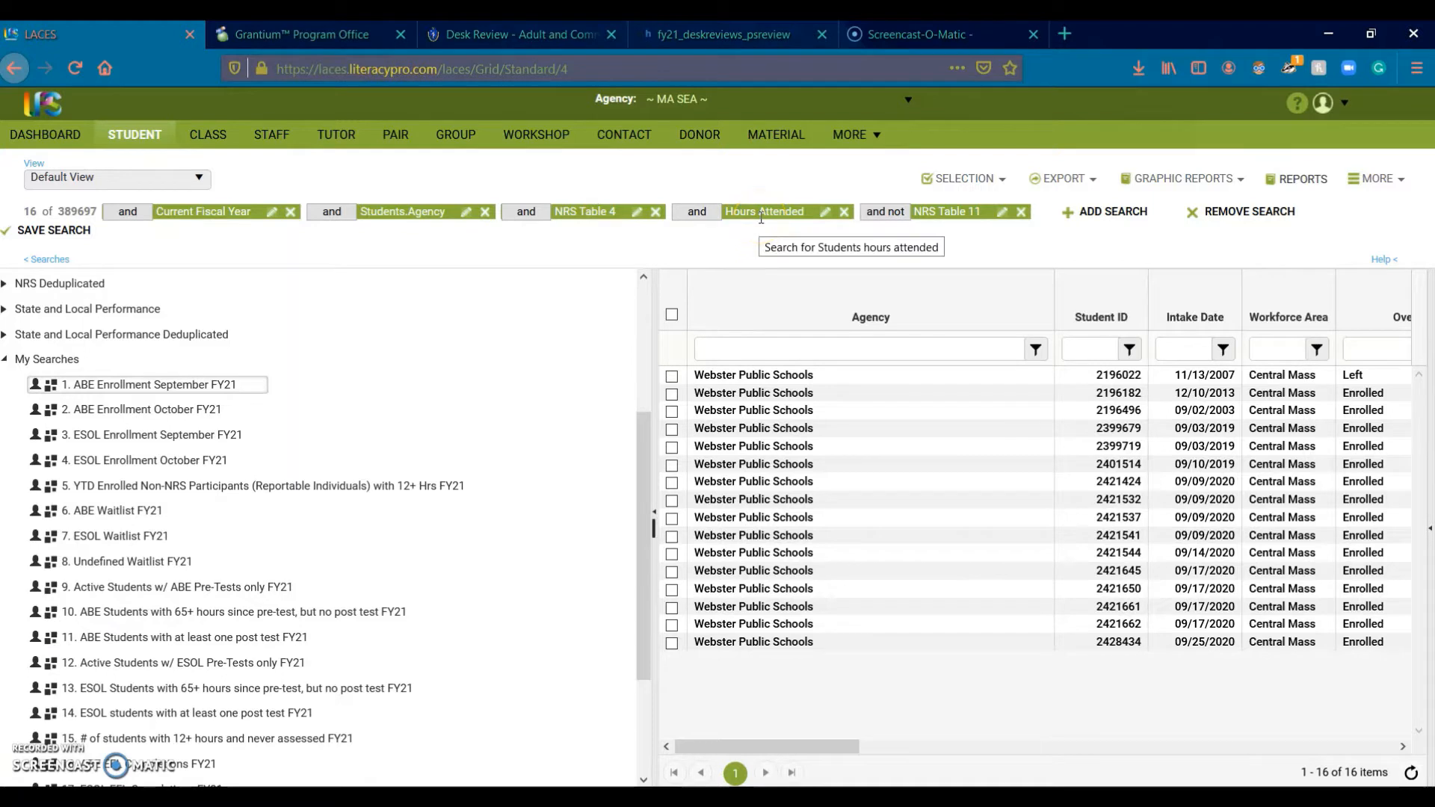
click(796, 214)
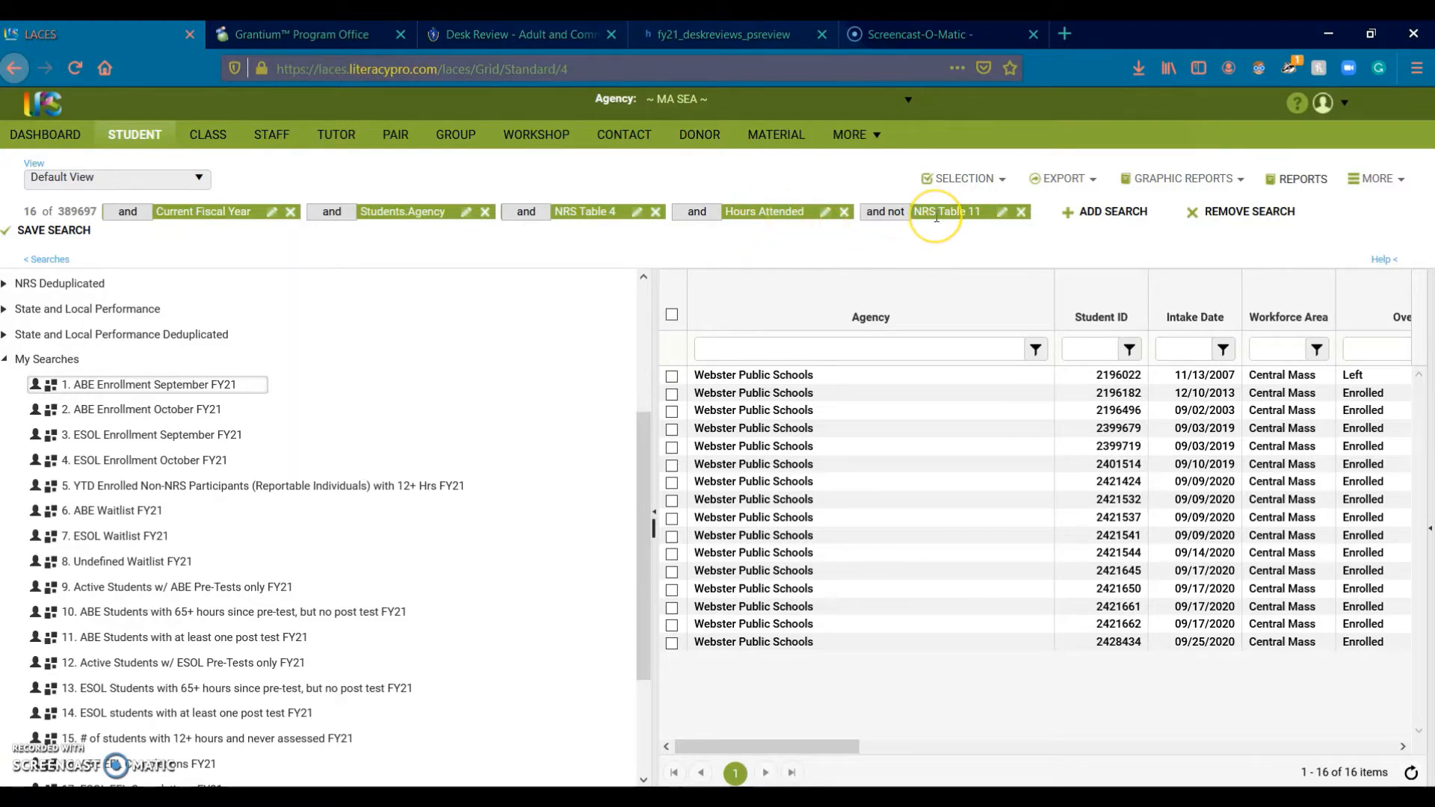
mouse_move(937, 217)
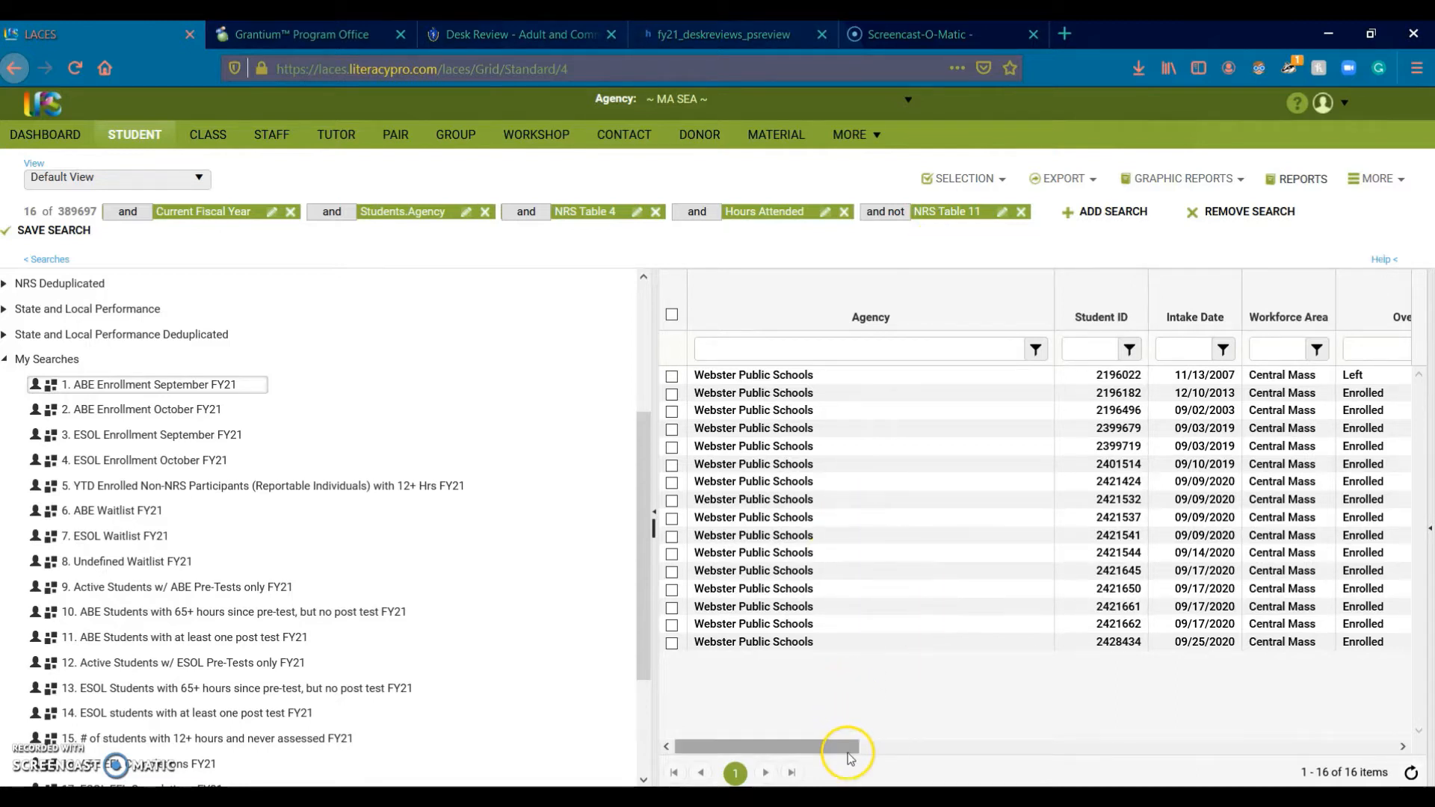
drag(846, 752, 798, 745)
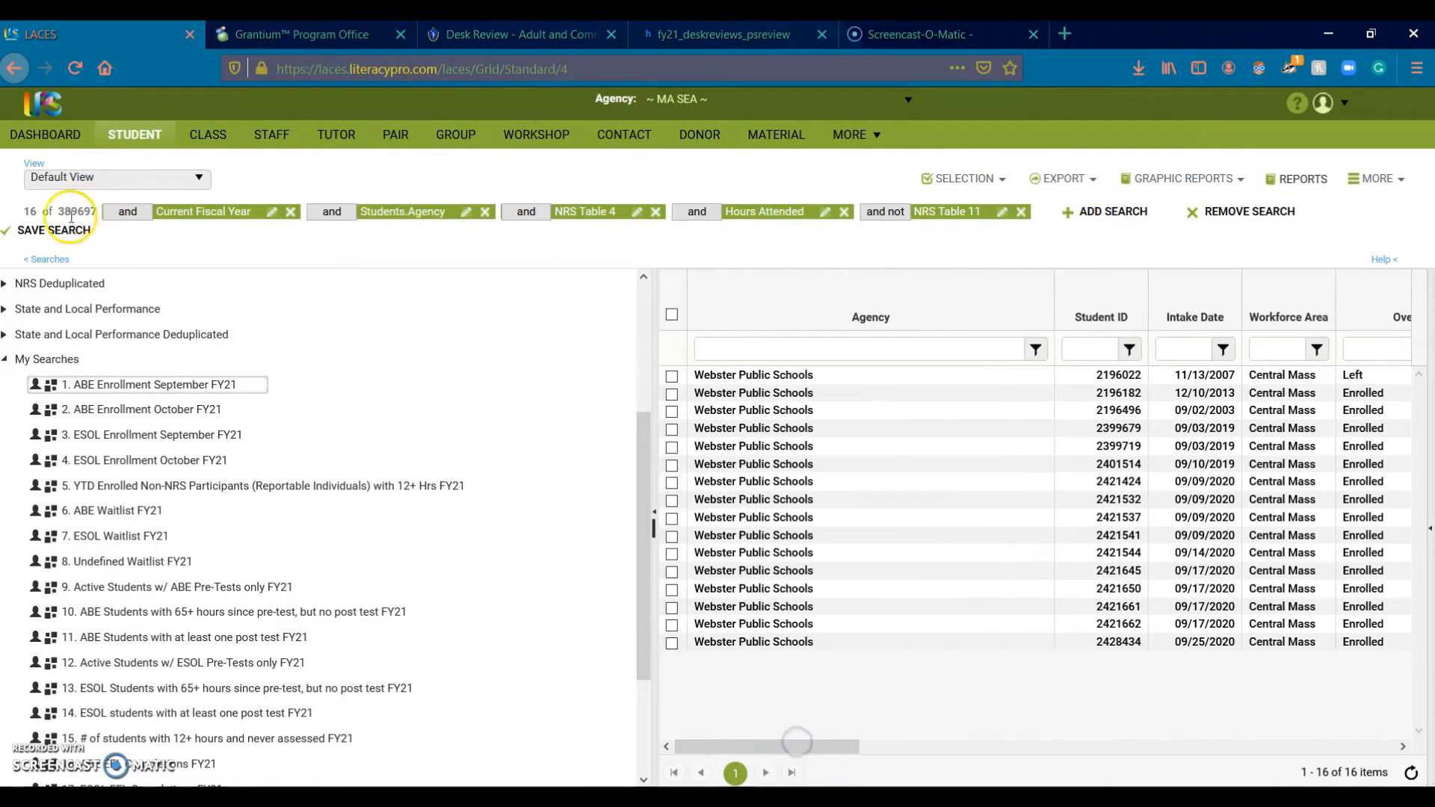
double_click(33, 212)
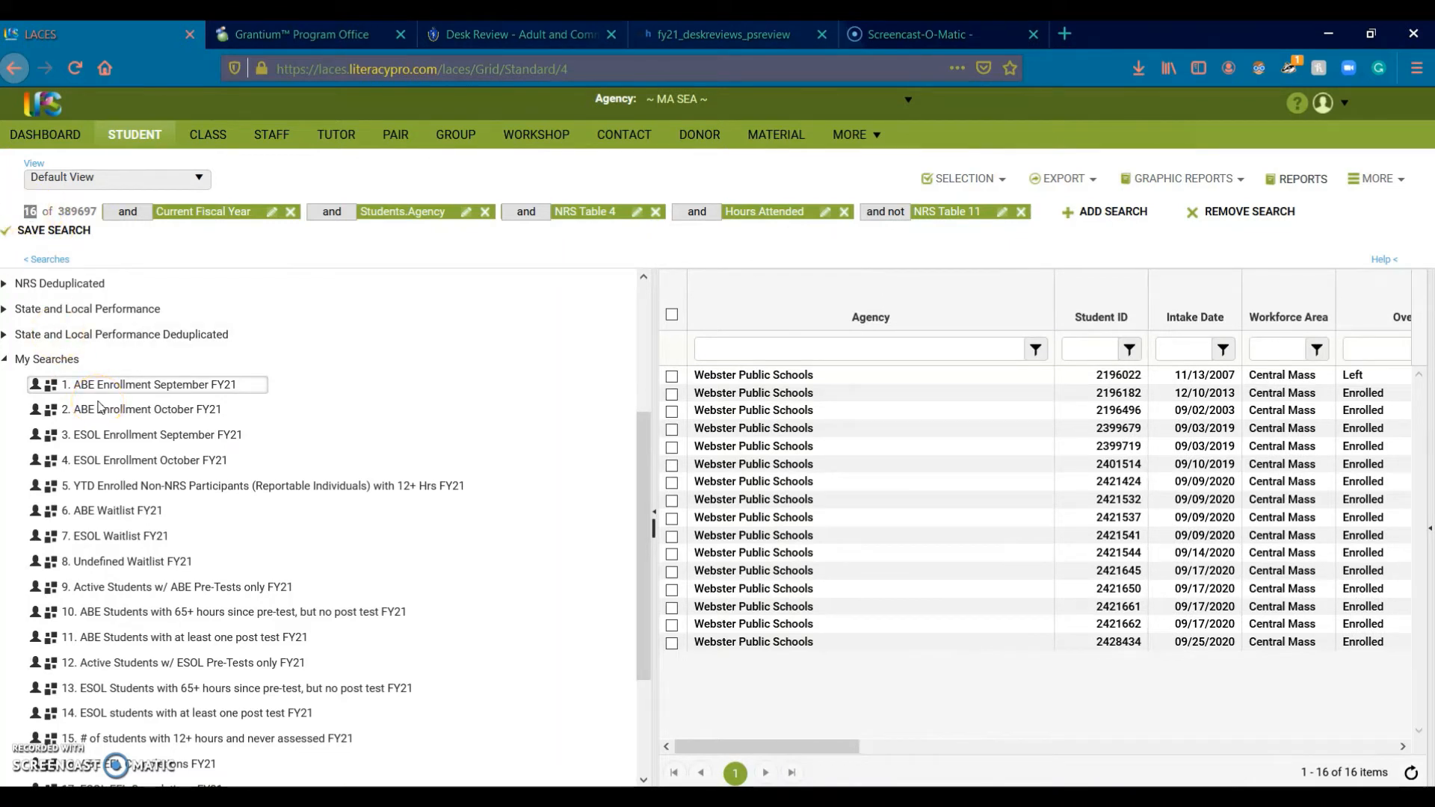
mouse_move(712, 797)
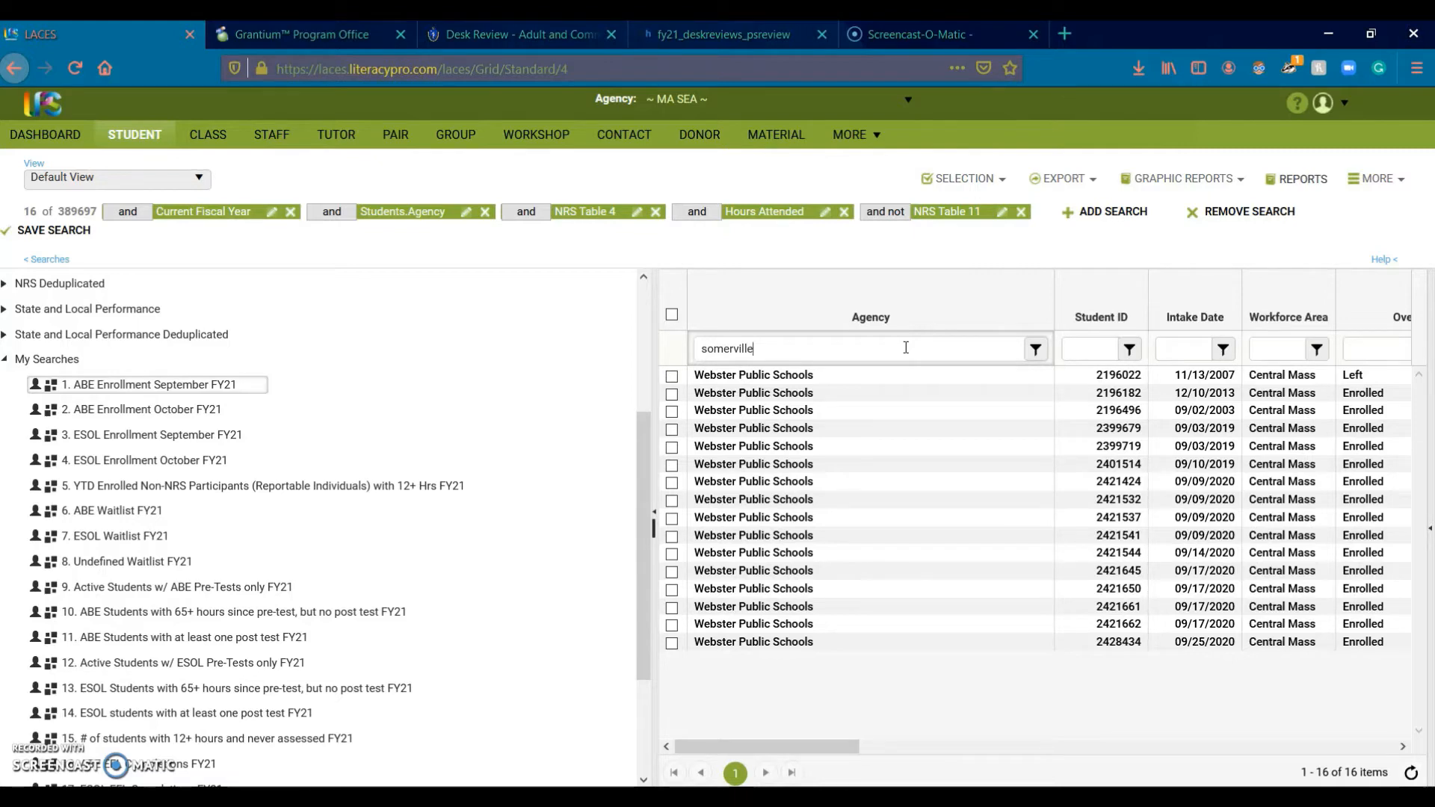
Step: Replace the Webster agency condition with somerville, narrowing the search to 75 students
key(Return)
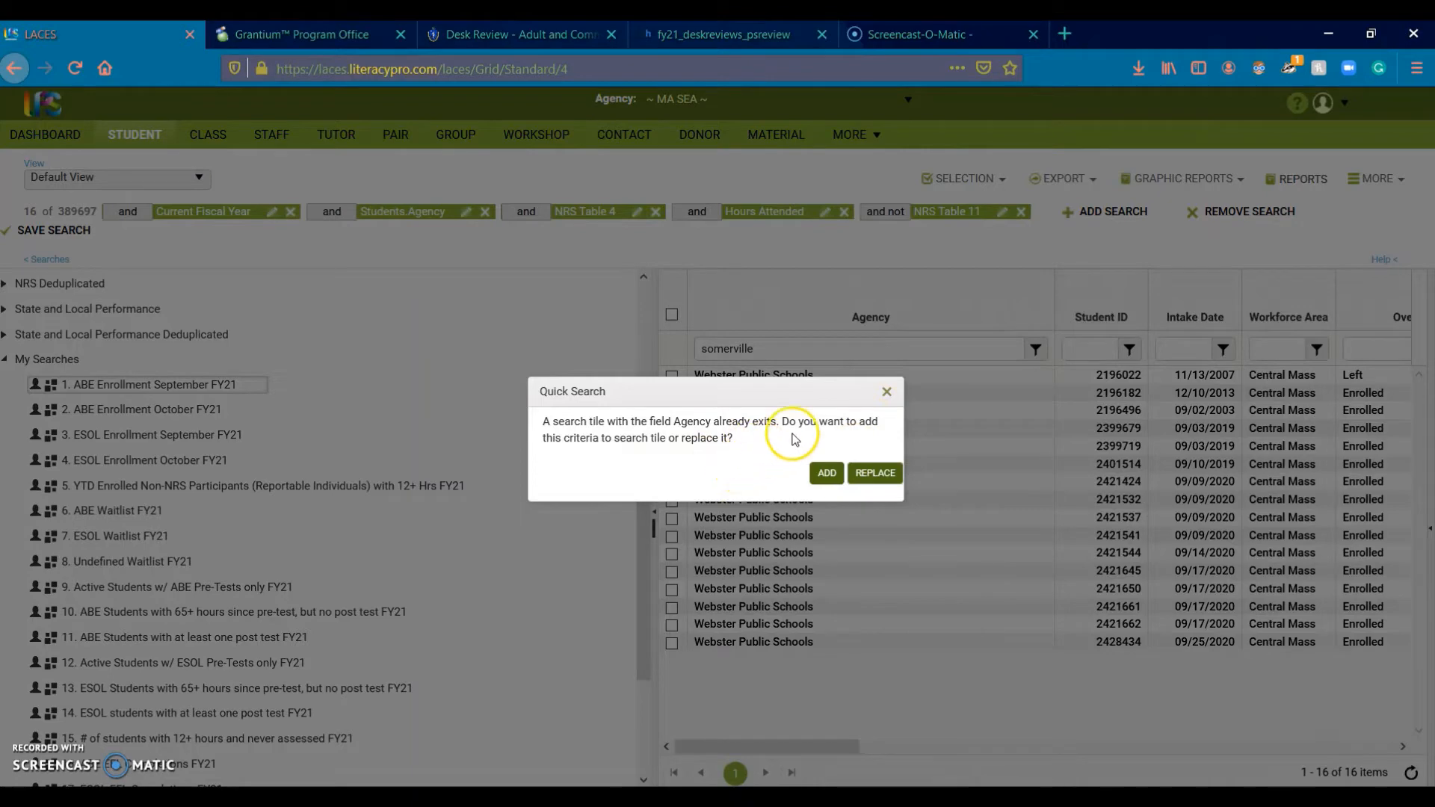
click(876, 473)
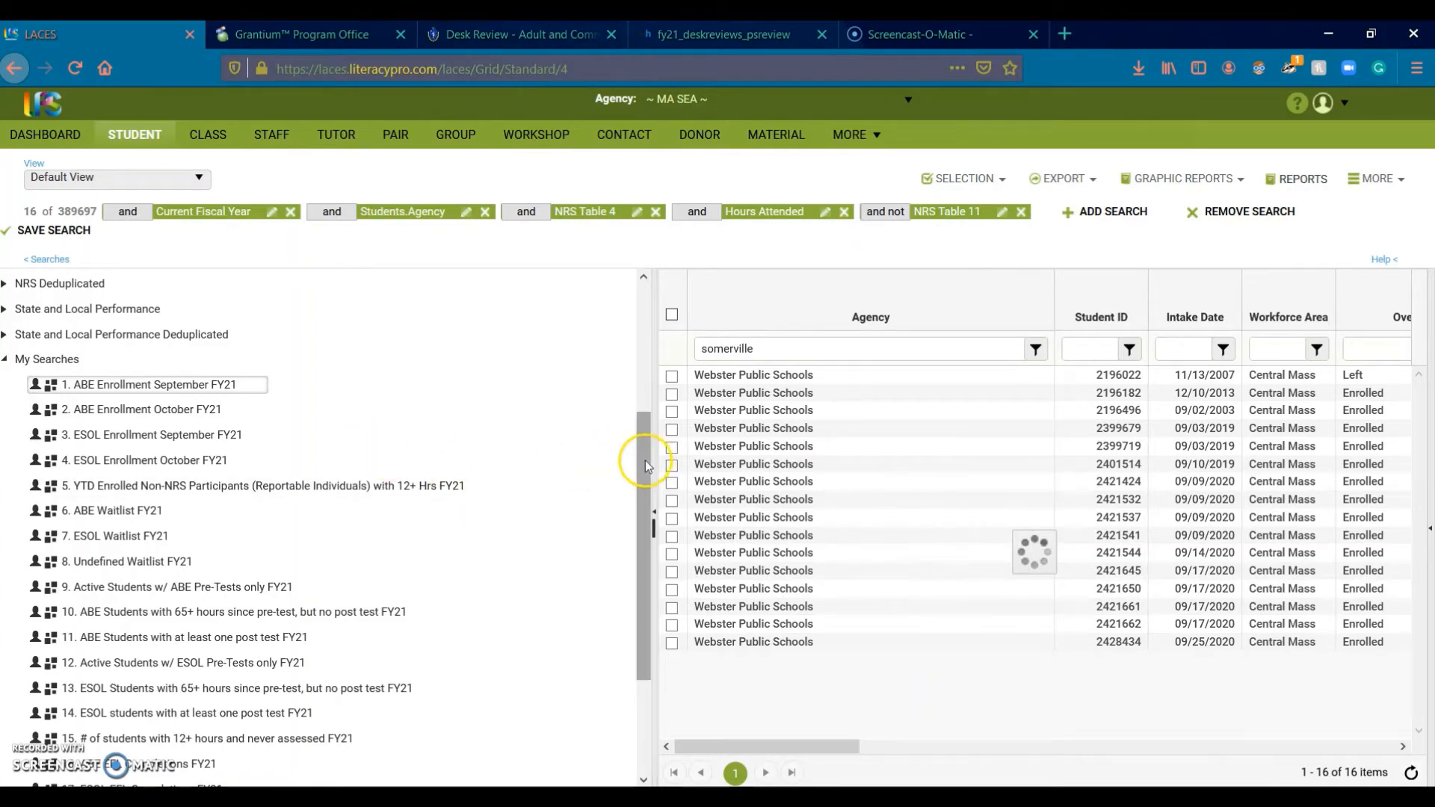
drag(644, 460, 668, 568)
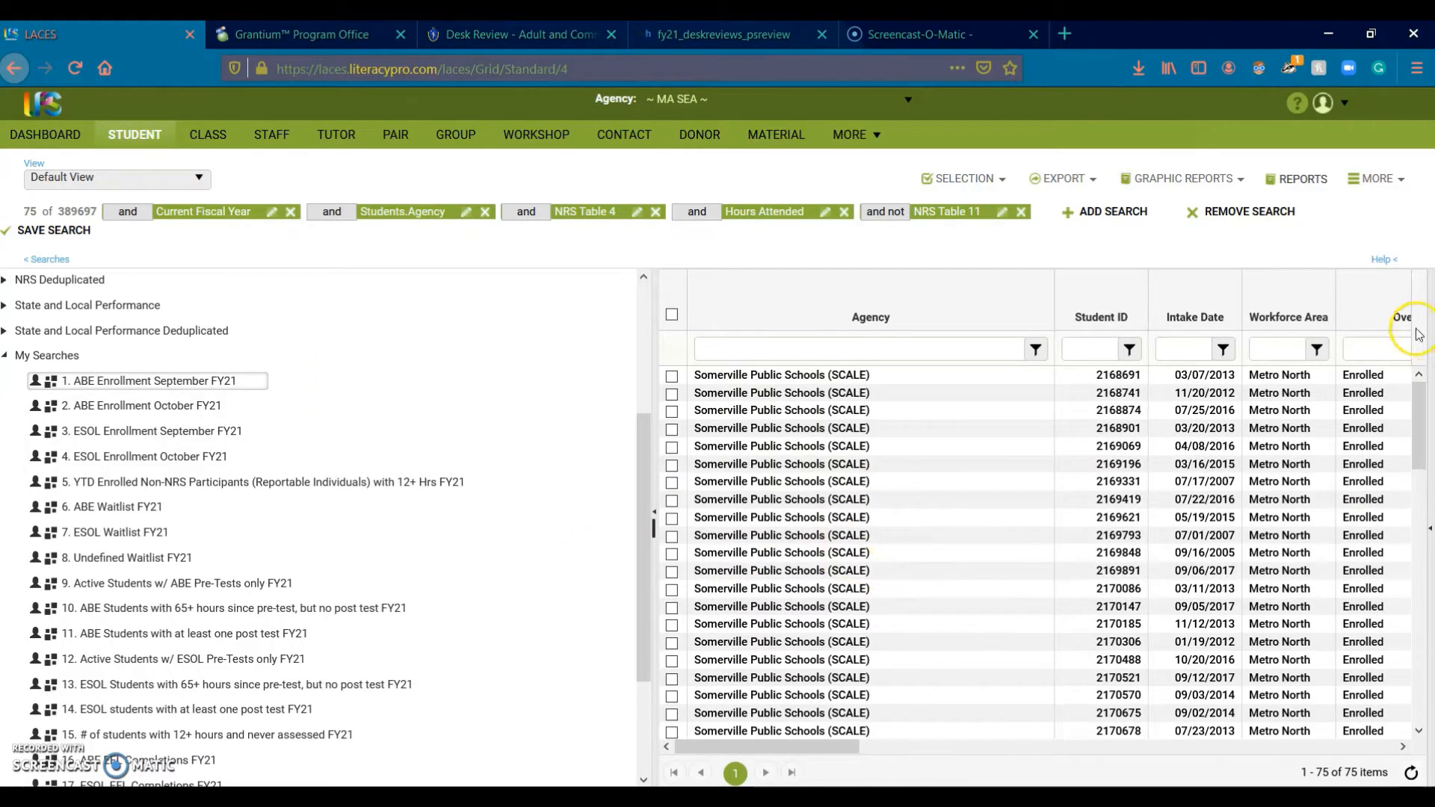
mouse_move(1419, 420)
mouse_down()
mouse_move(1422, 706)
mouse_move(1425, 408)
mouse_up()
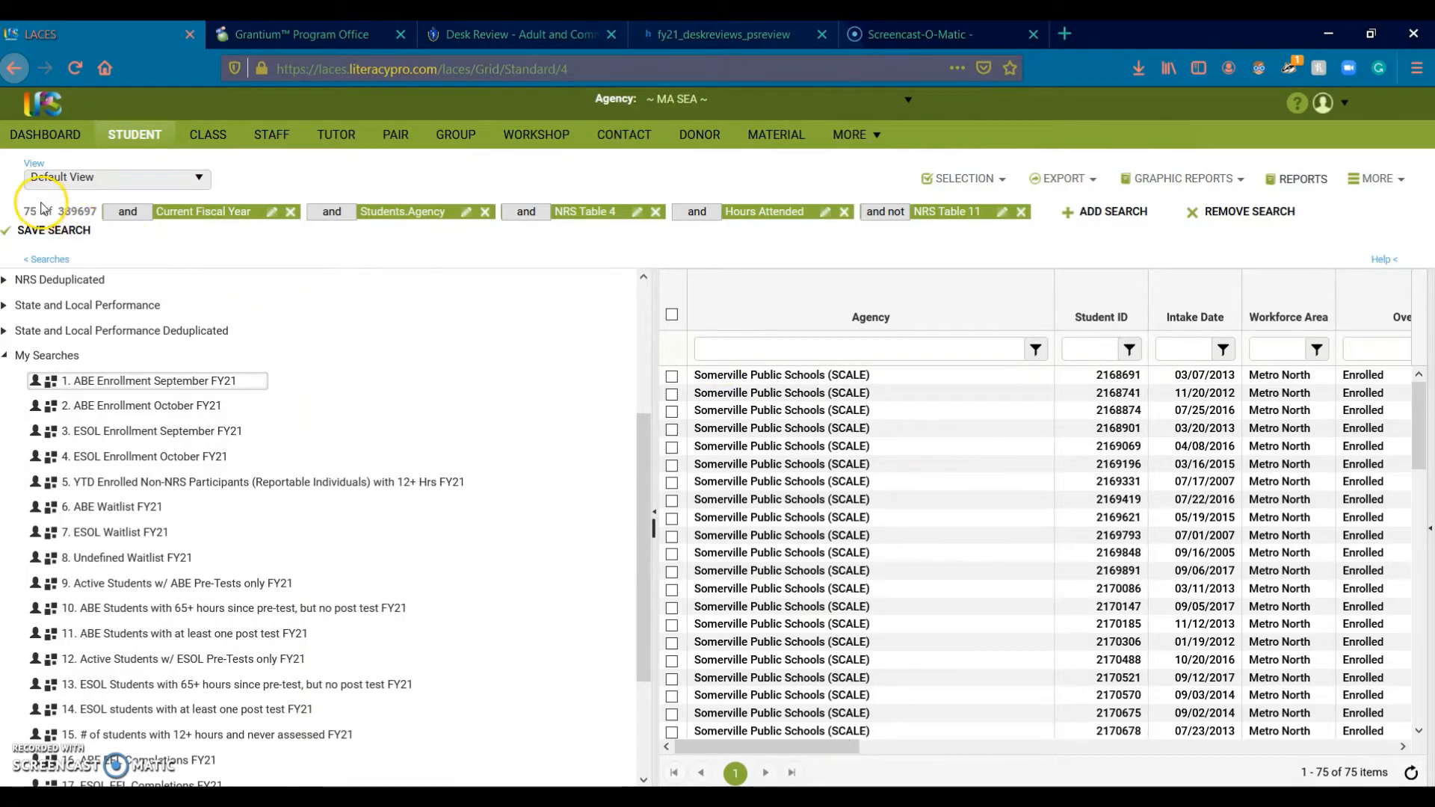
drag(27, 207, 25, 208)
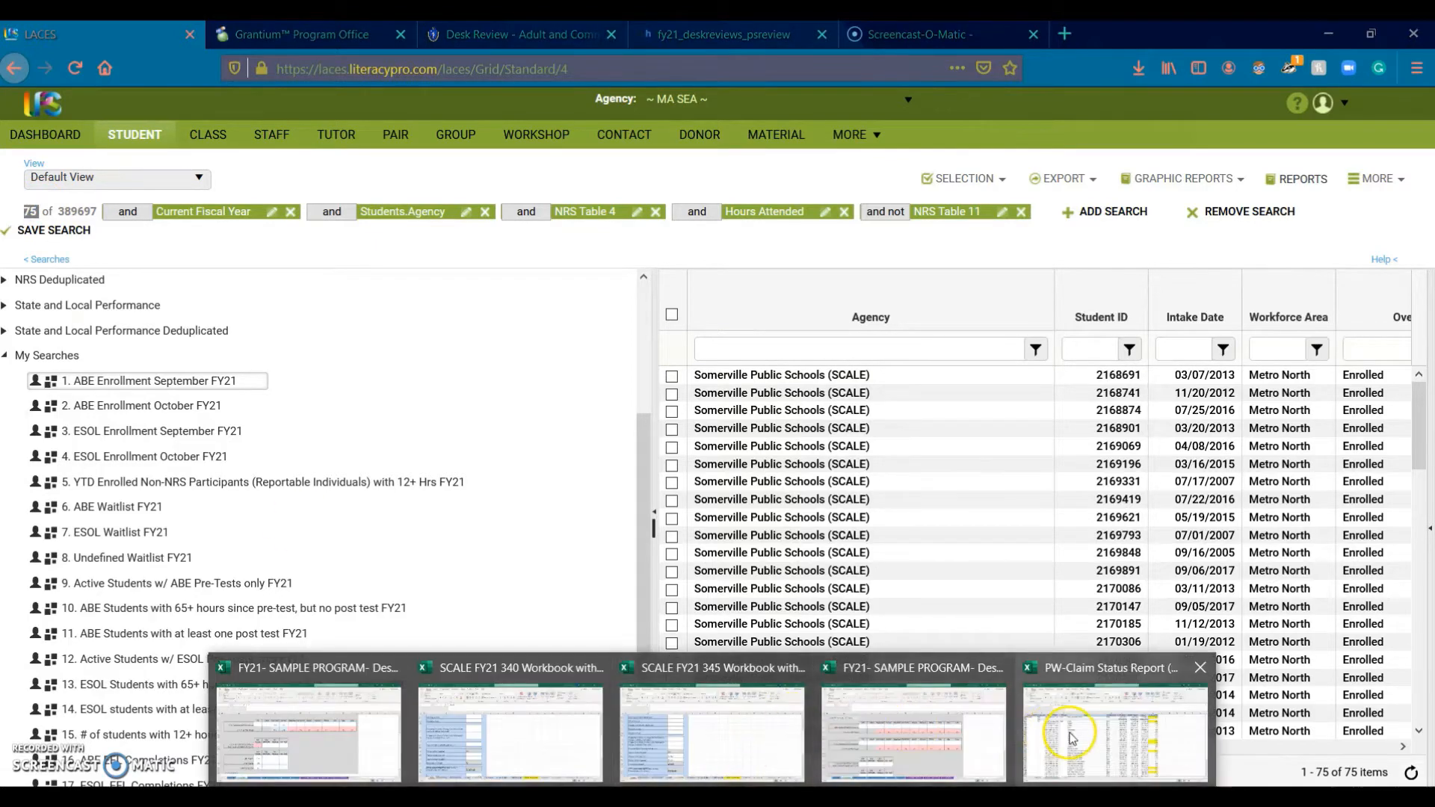
Step: Enter 75 as the September ABE enrollment in cell E8 of the FY21 sample workbook
click(909, 750)
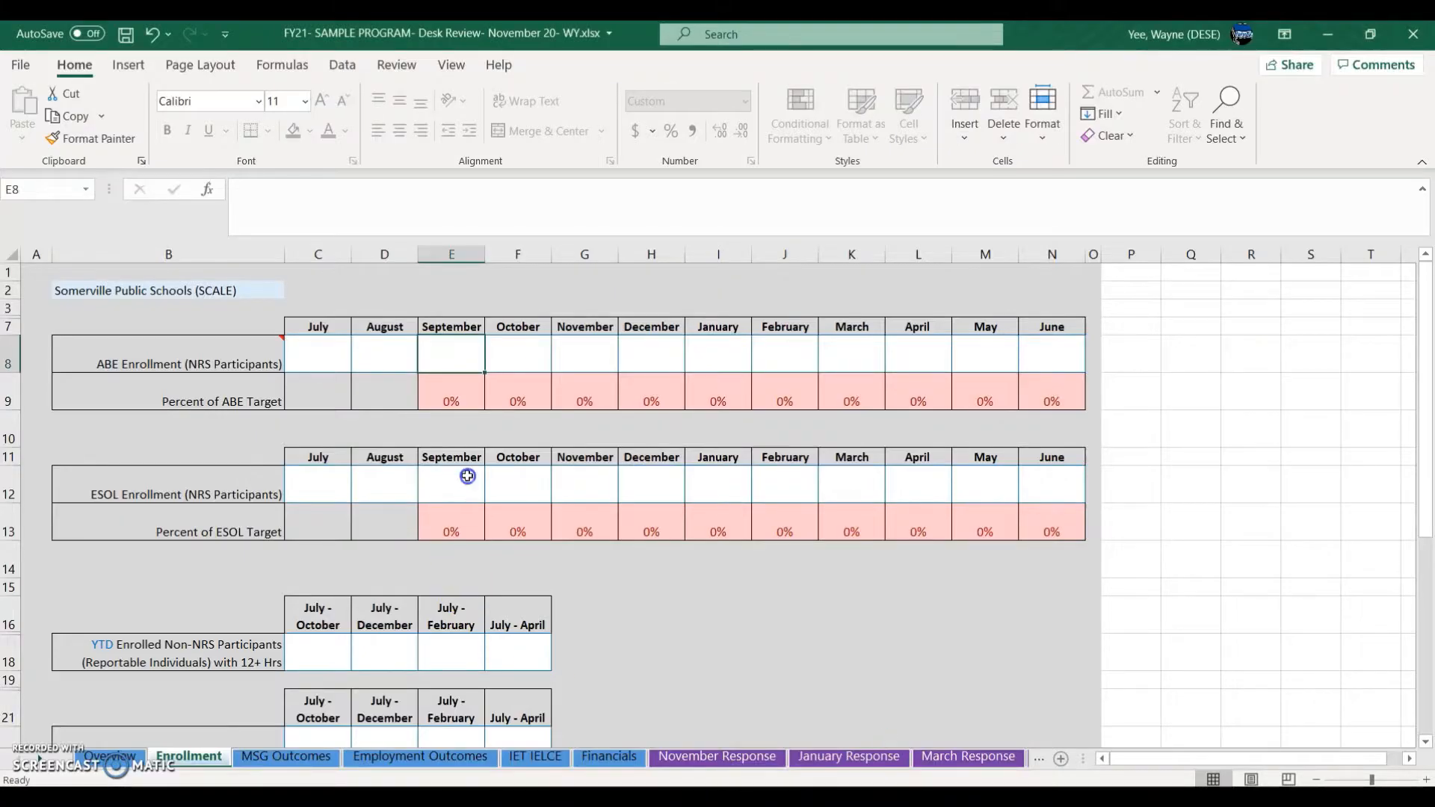
text(75)
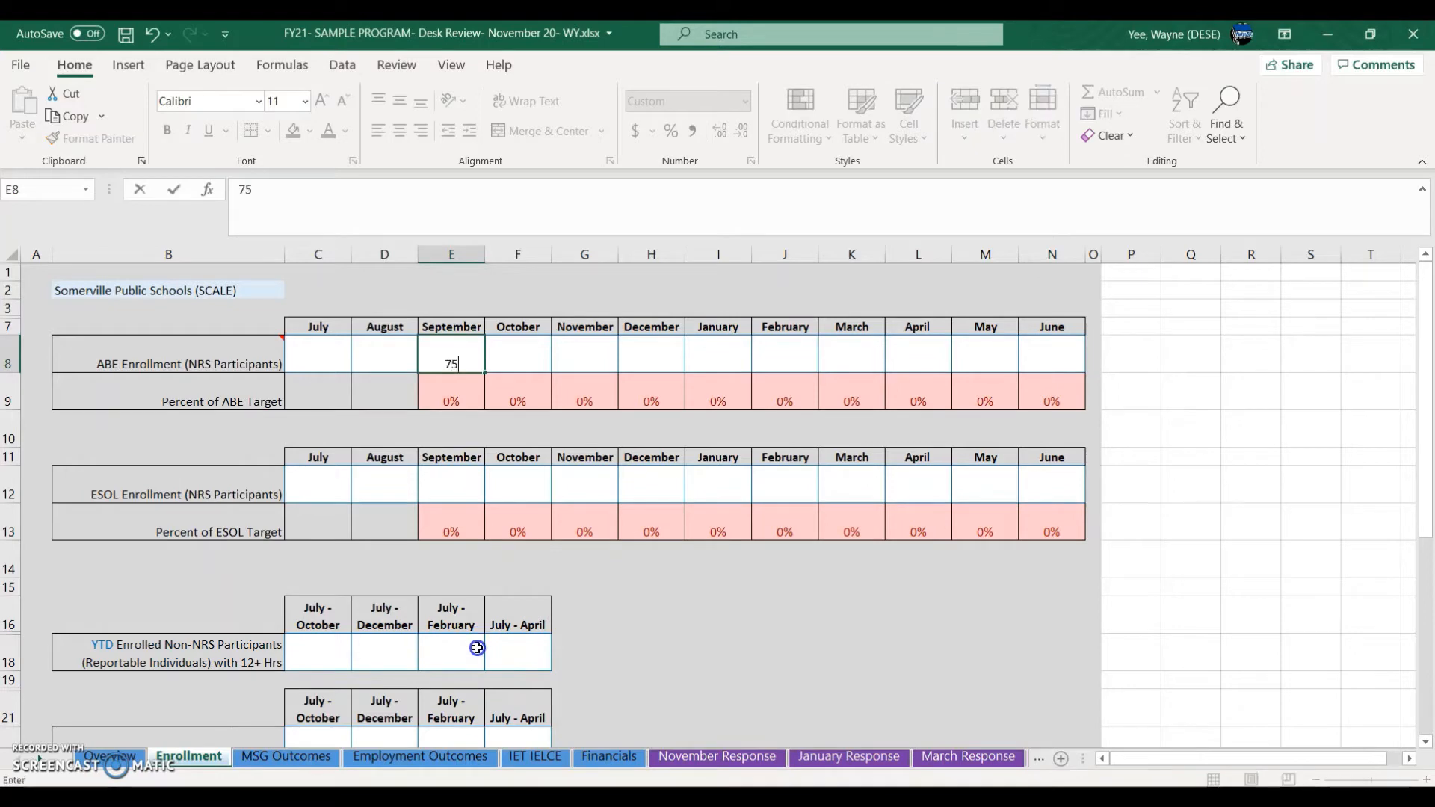
click(532, 352)
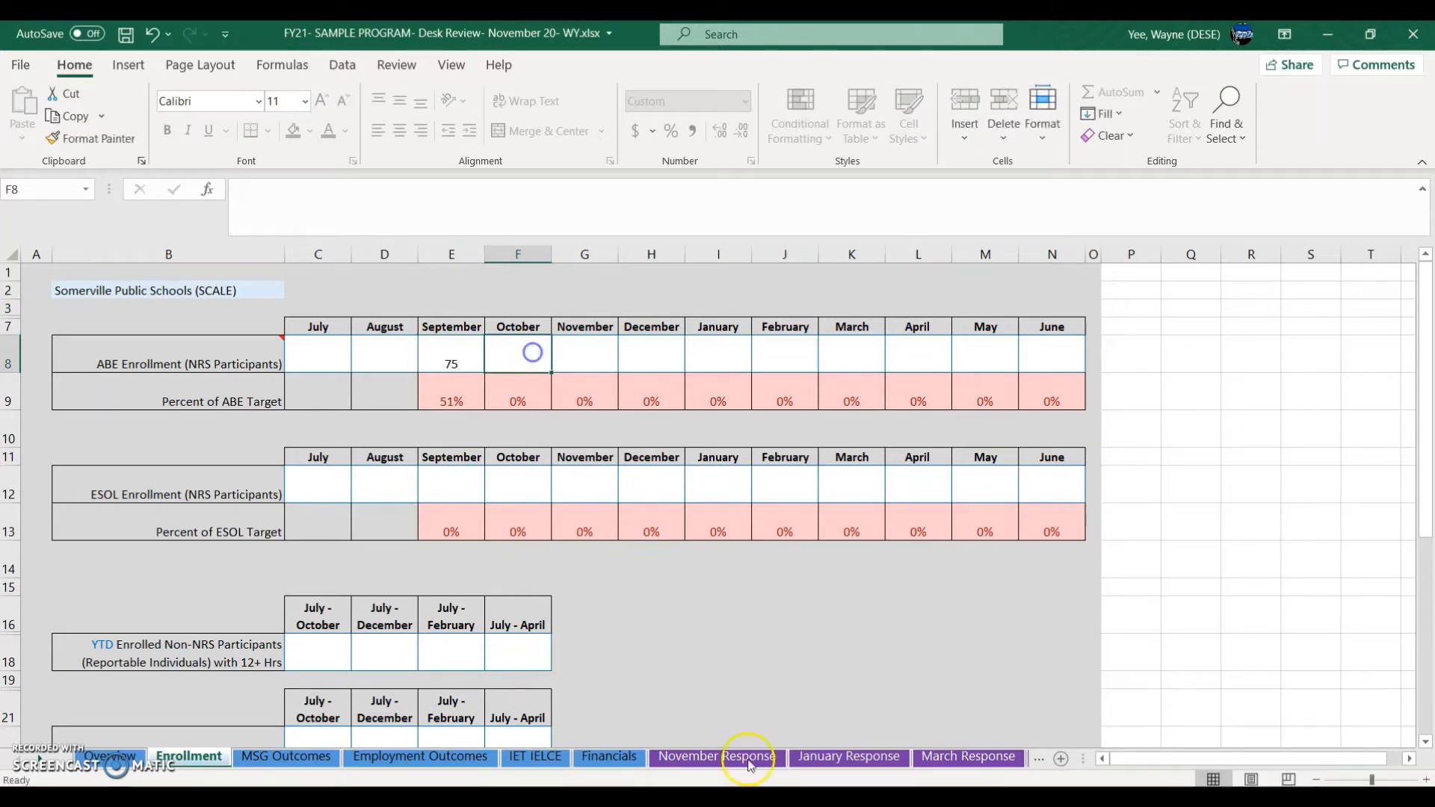
click(471, 358)
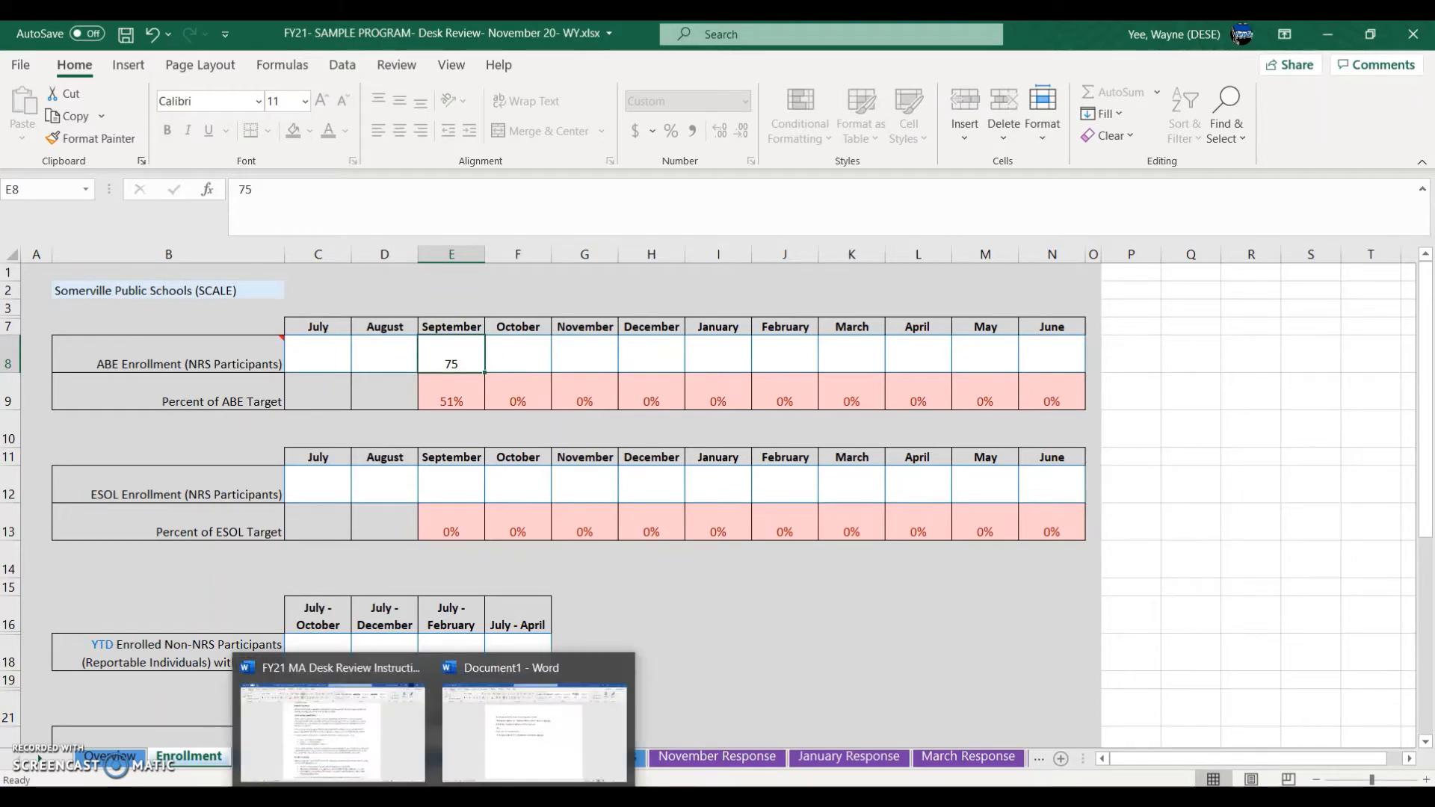
Step: Bring up the Program Submission workbook and check its September ABE value in E8
mouse_move(713, 797)
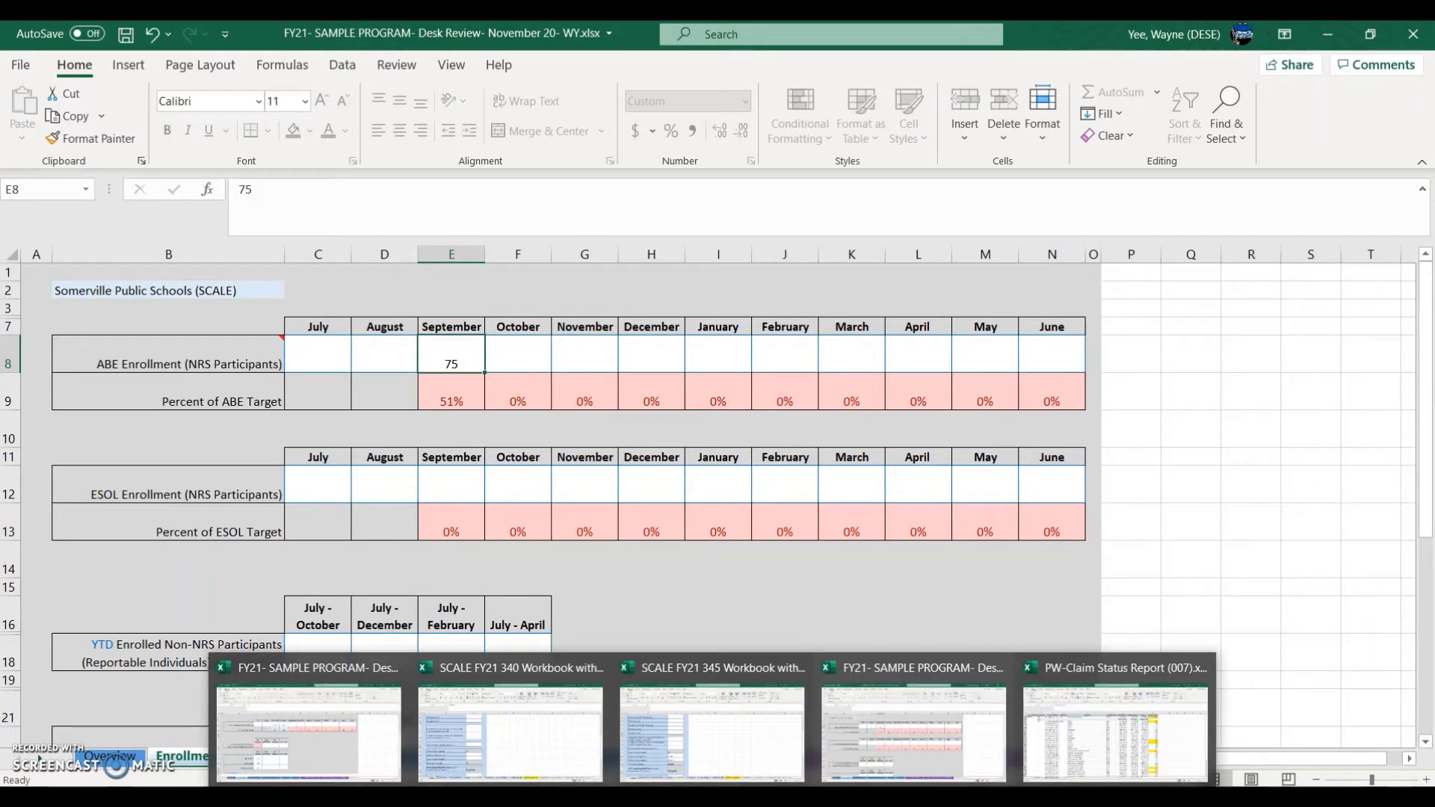
click(329, 736)
scroll(585, 692, up, 3)
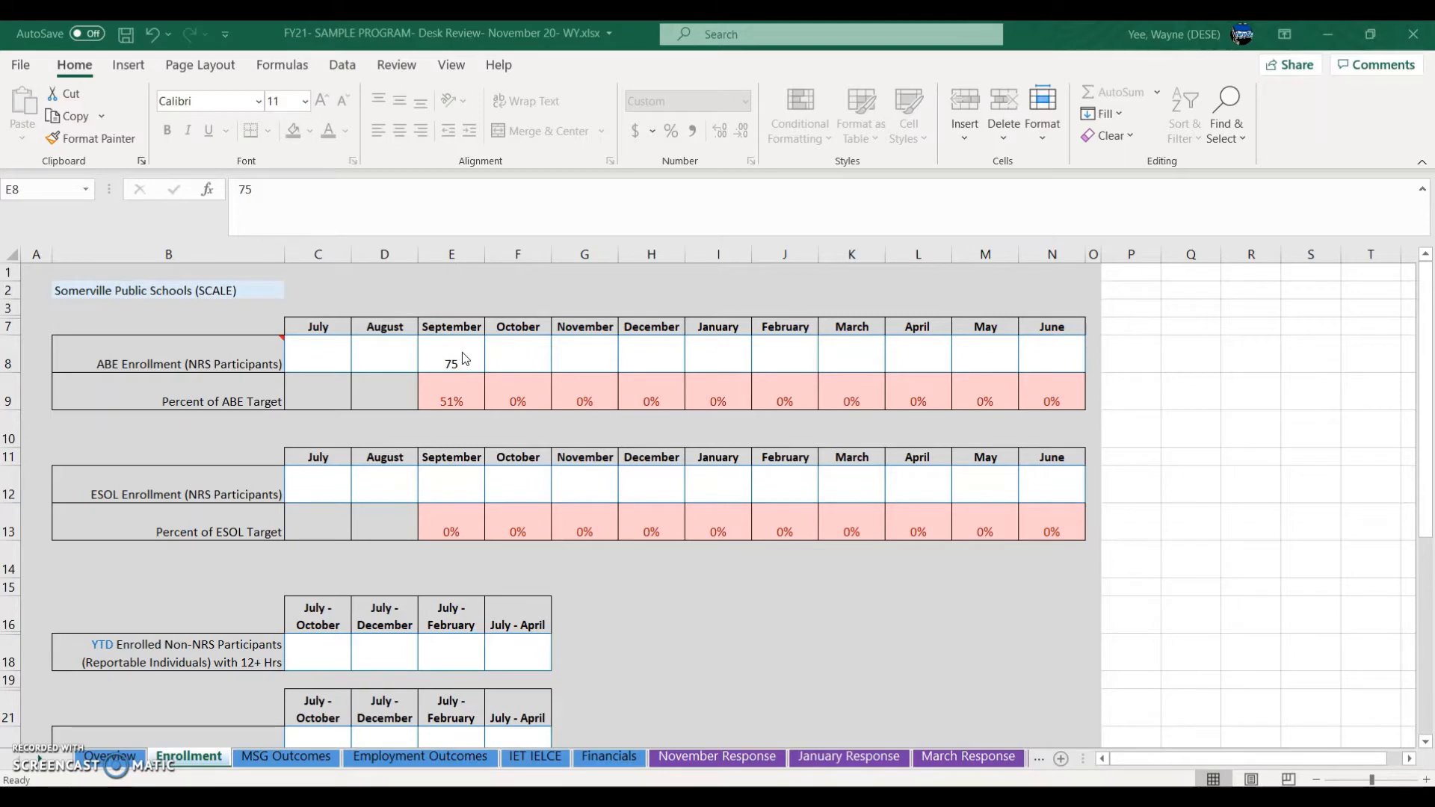
click(428, 487)
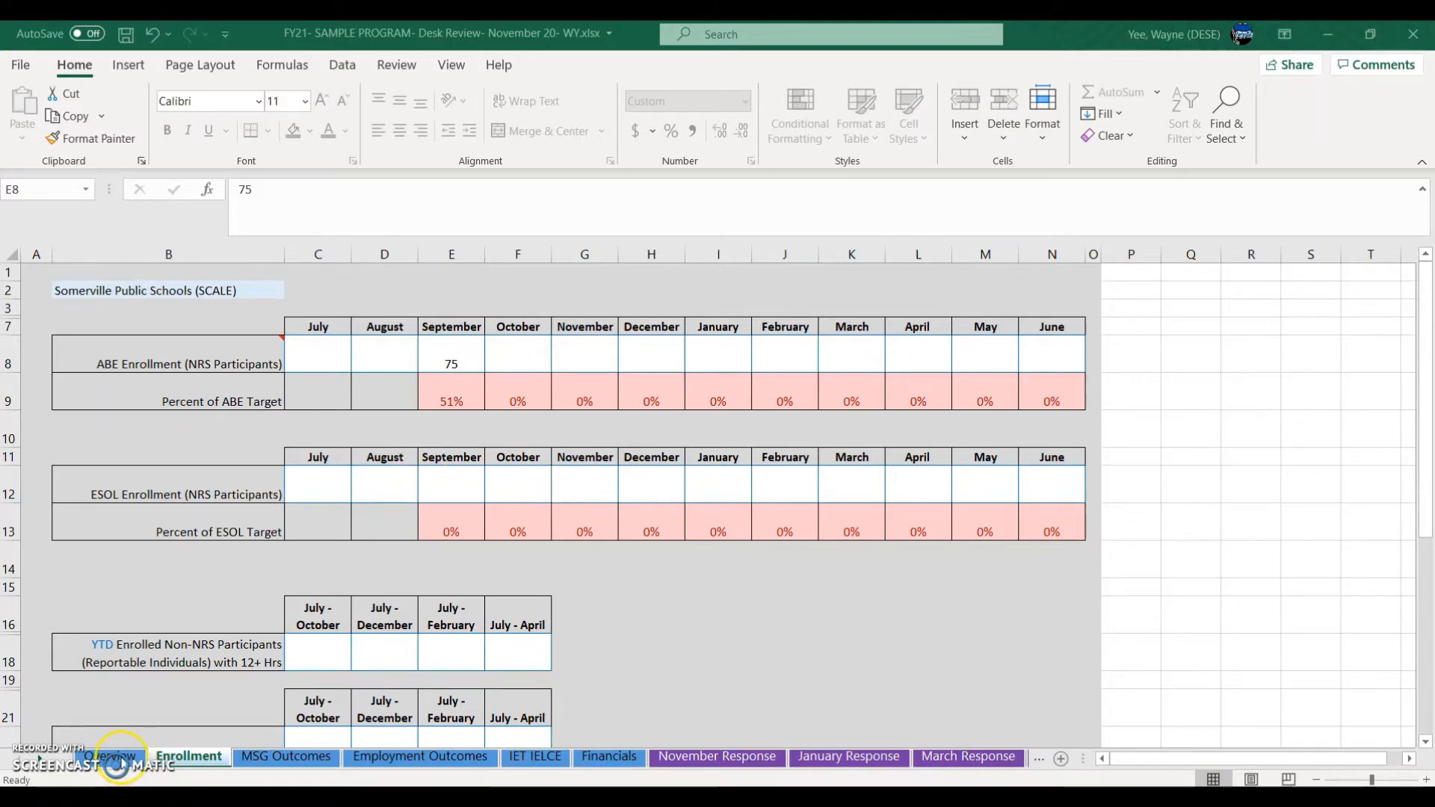
click(335, 761)
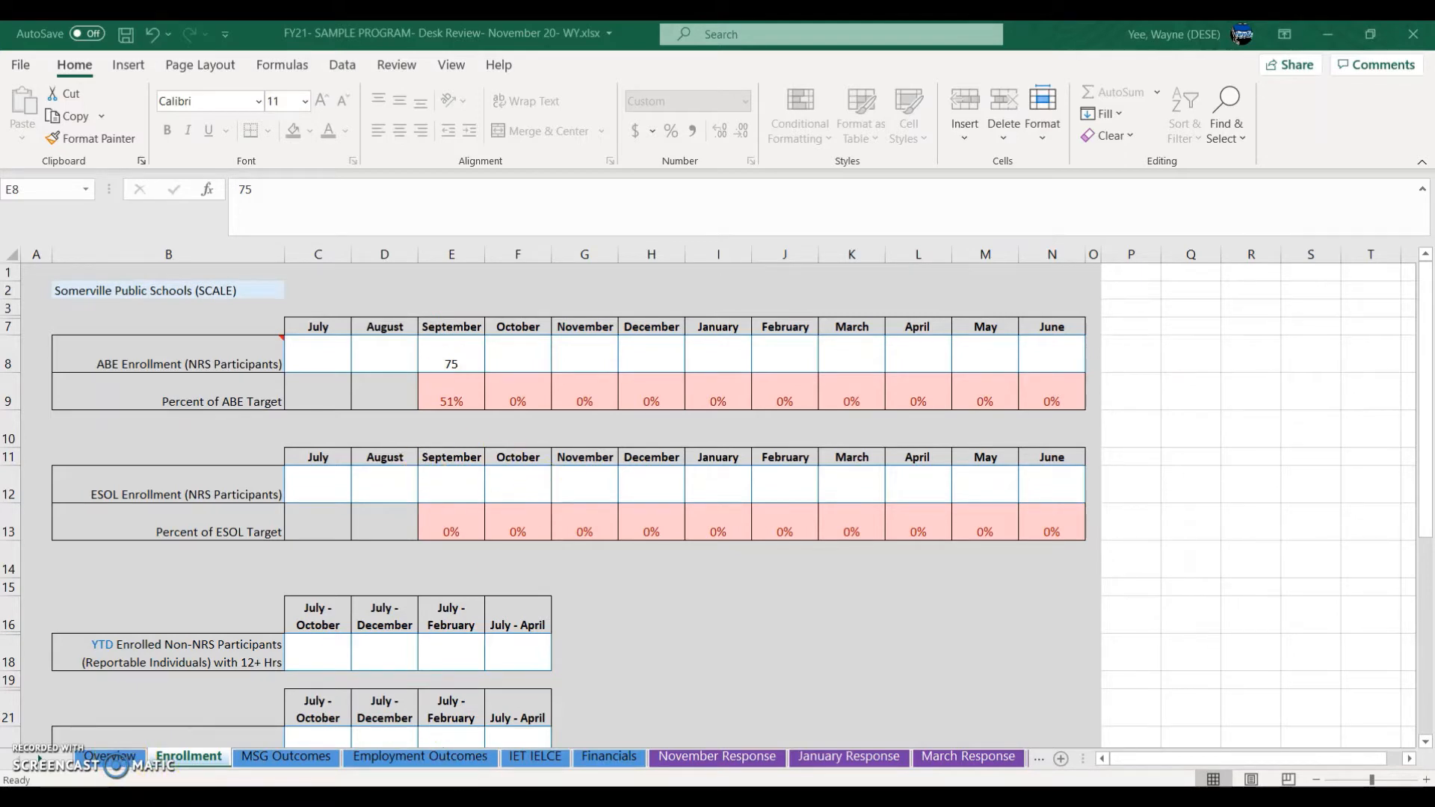
mouse_move(712, 799)
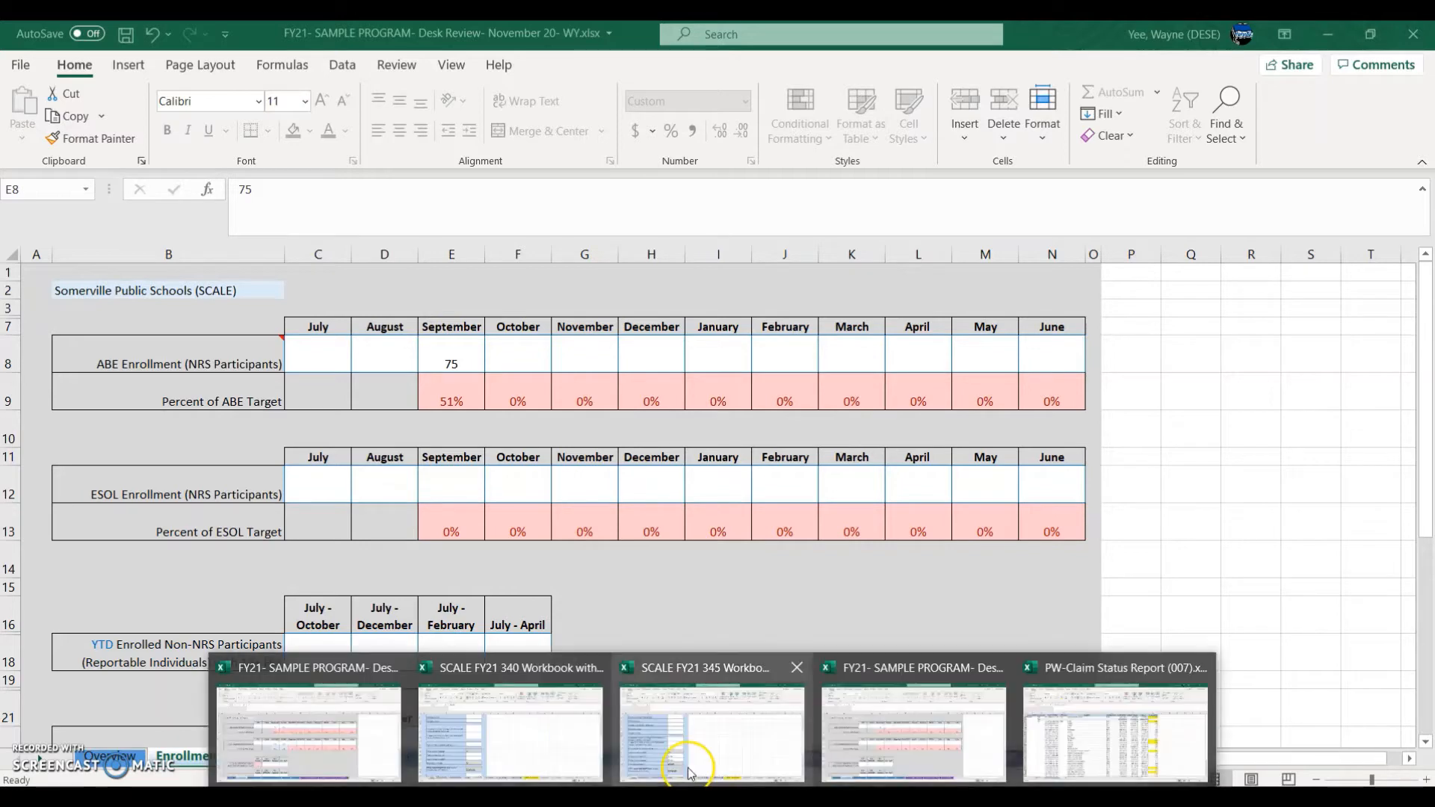
click(368, 737)
click(471, 364)
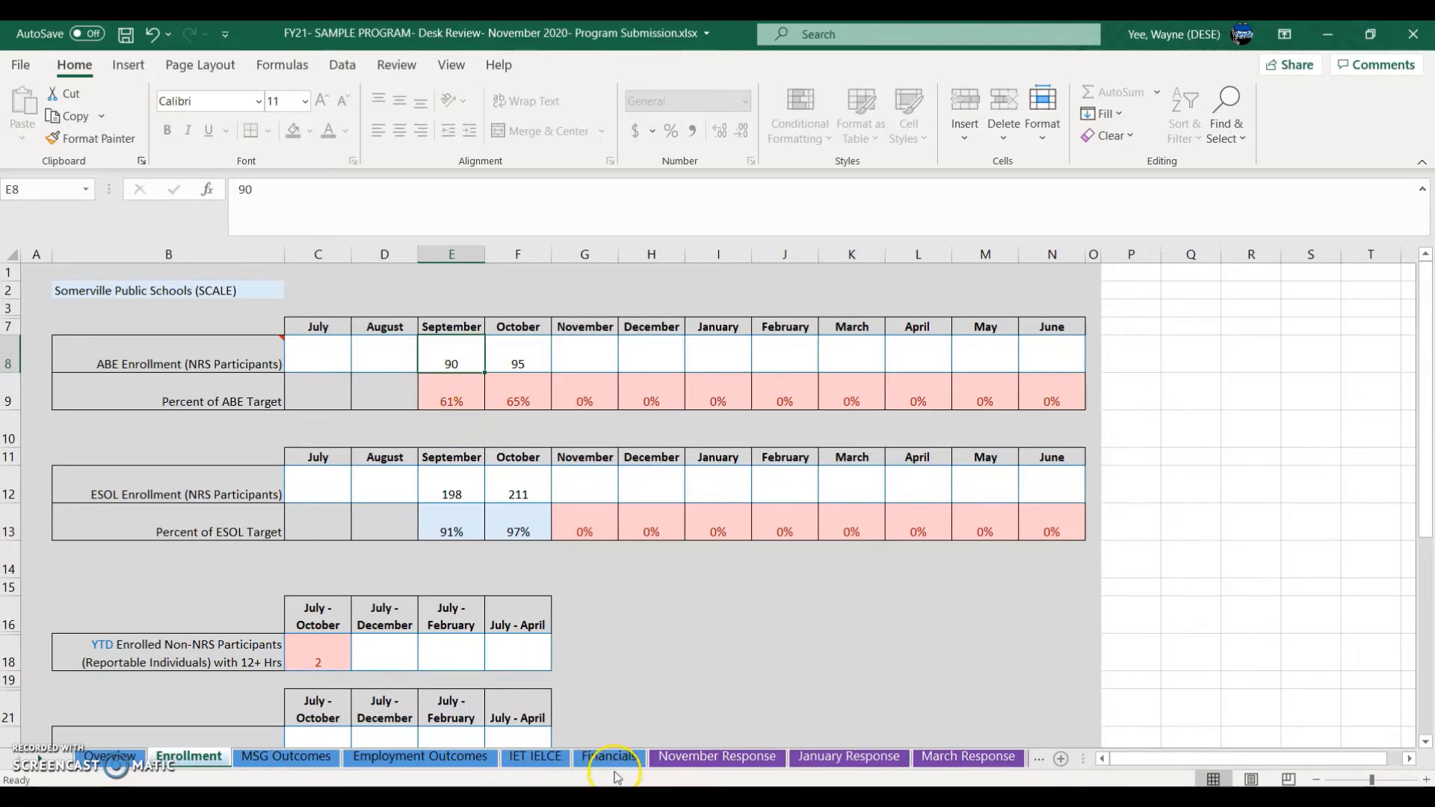
click(858, 743)
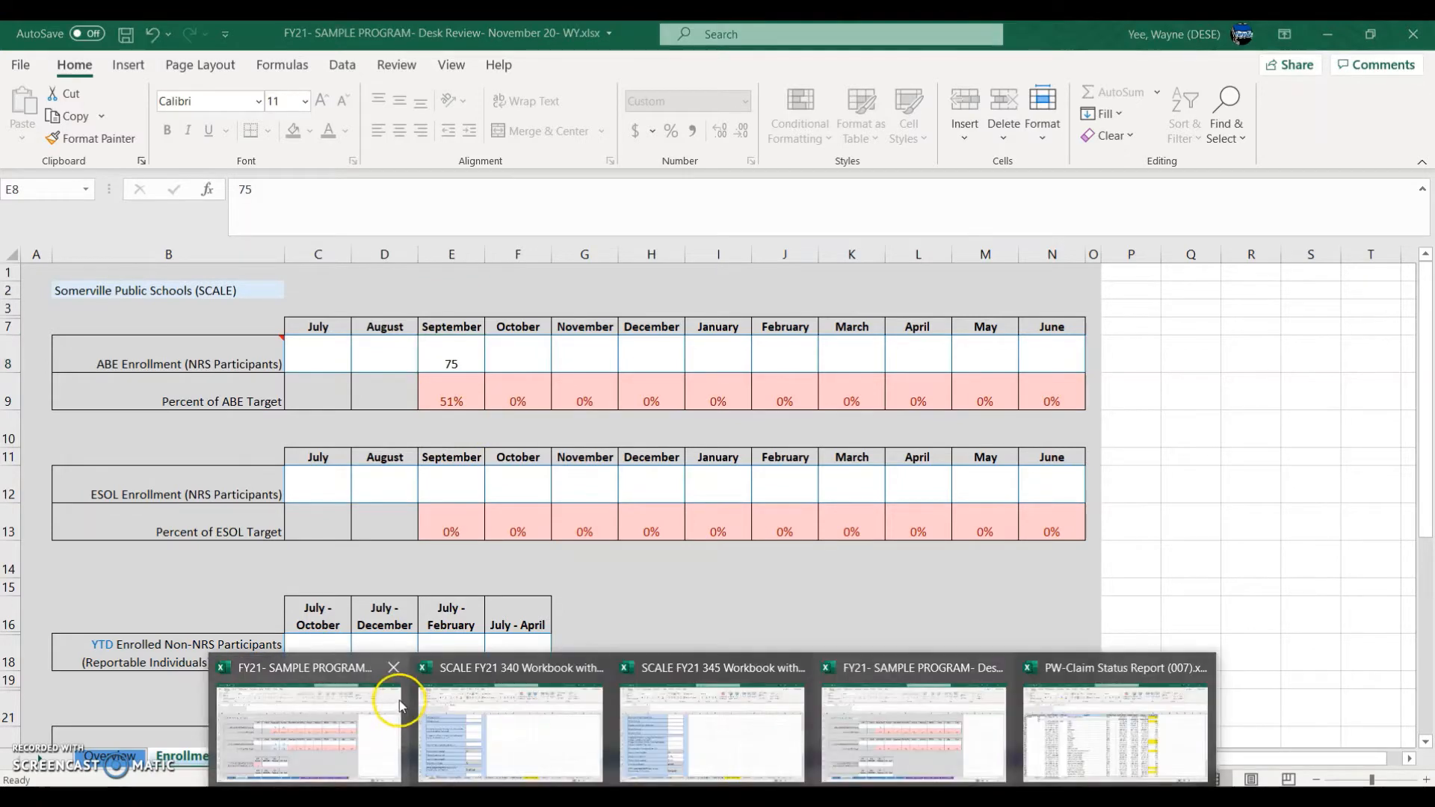
click(389, 699)
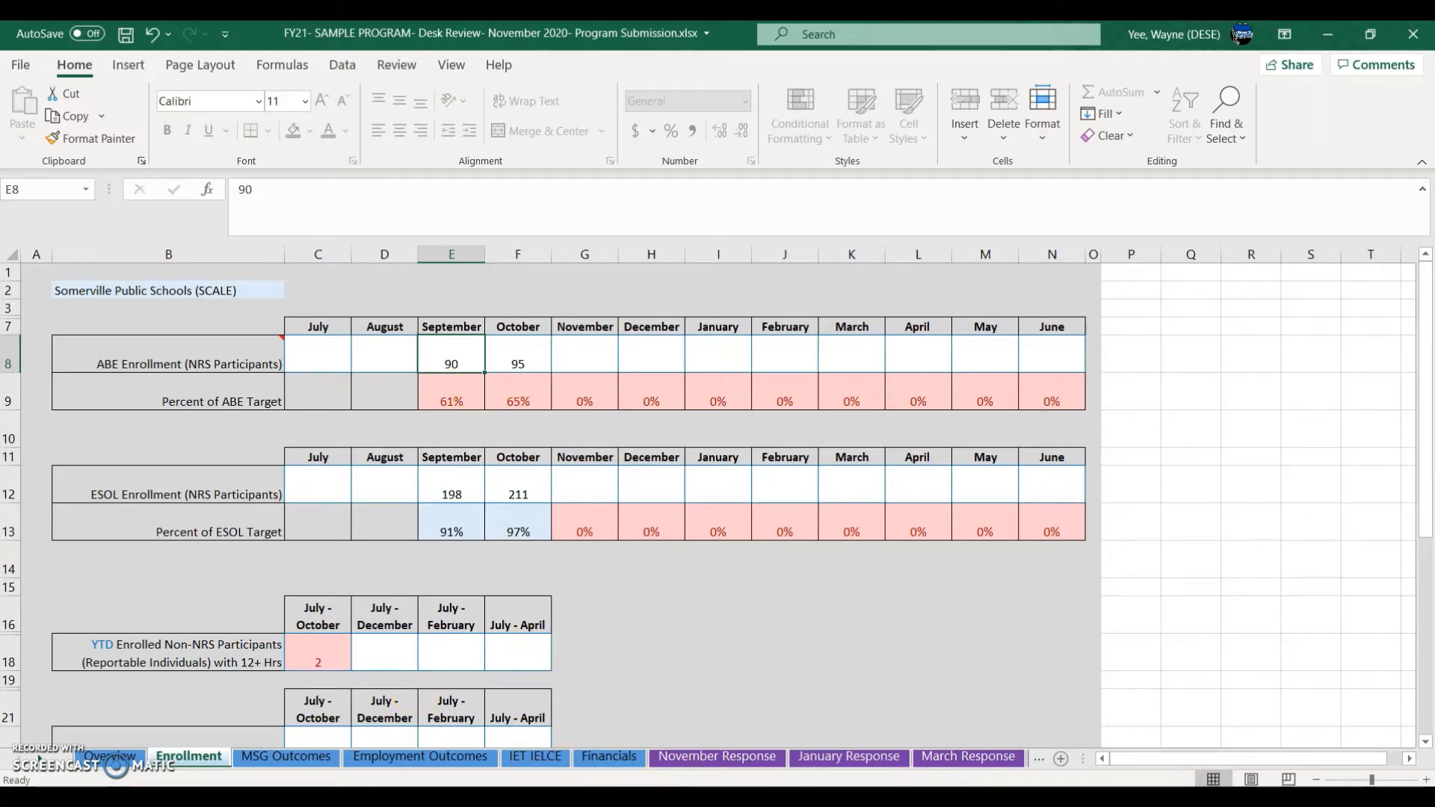
mouse_move(713, 801)
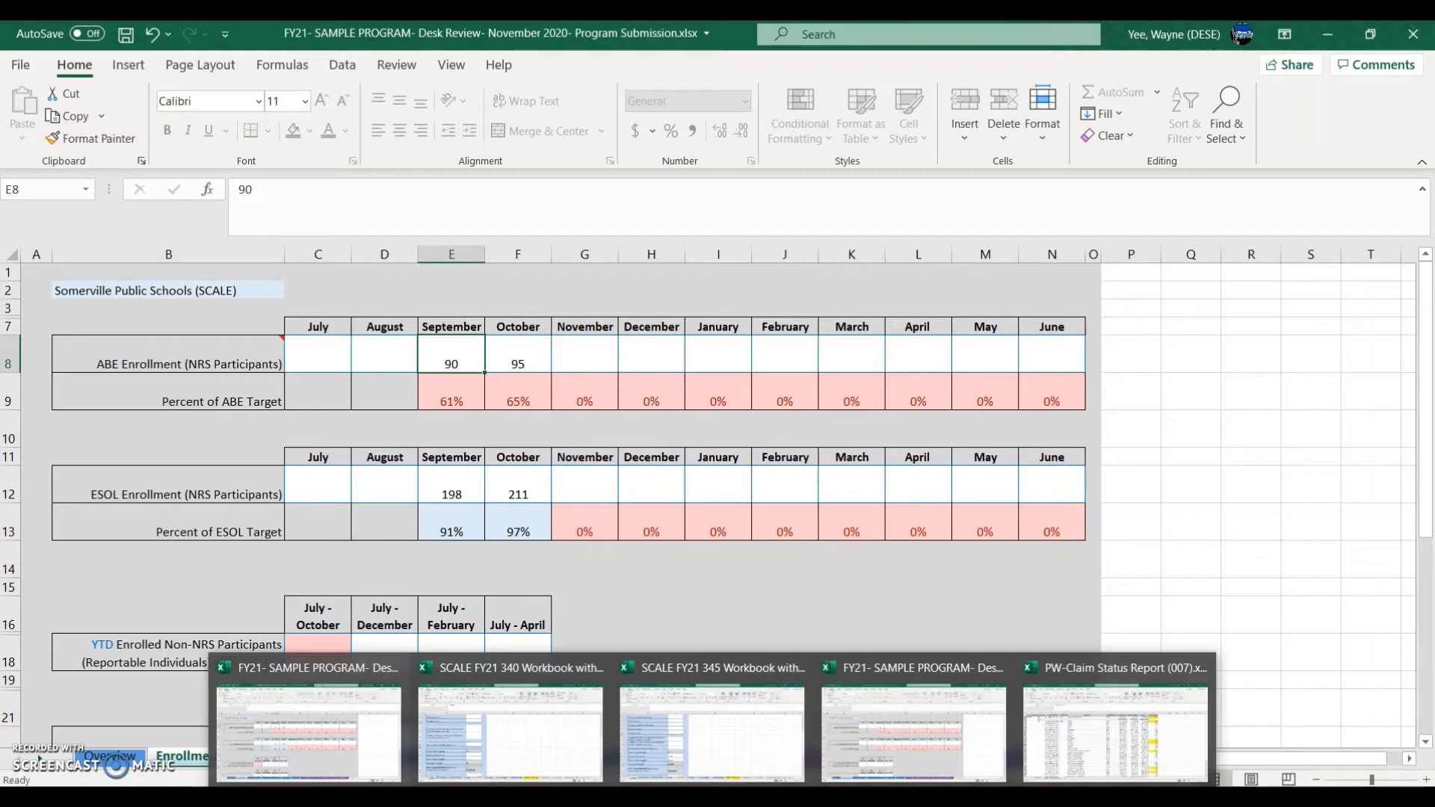
Step: In the WY desk review workbook, enter 75 as September ABE enrollment in E8
click(904, 729)
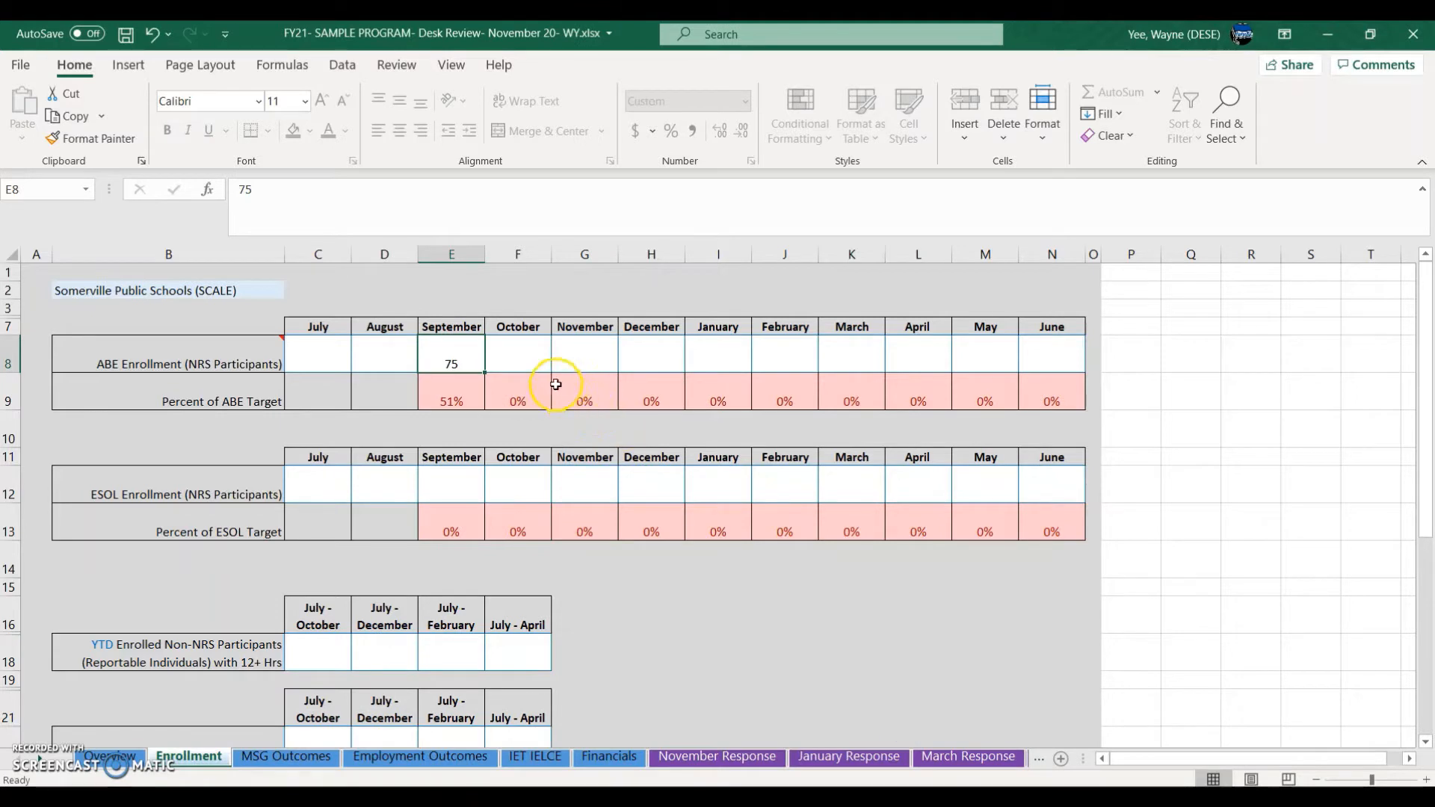
text(93)
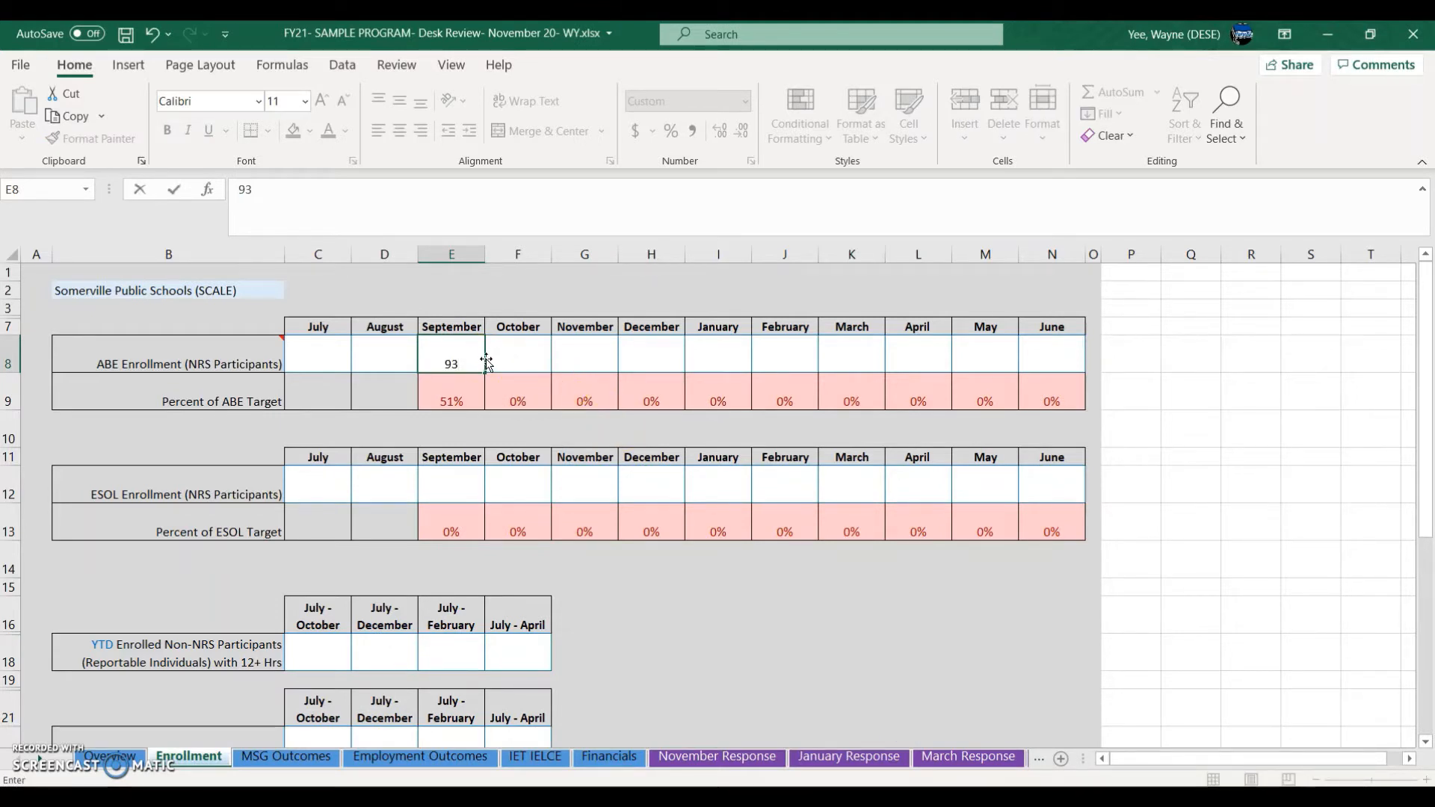
key(BackSpace)
key(BackSpace)
text(75)
click(587, 573)
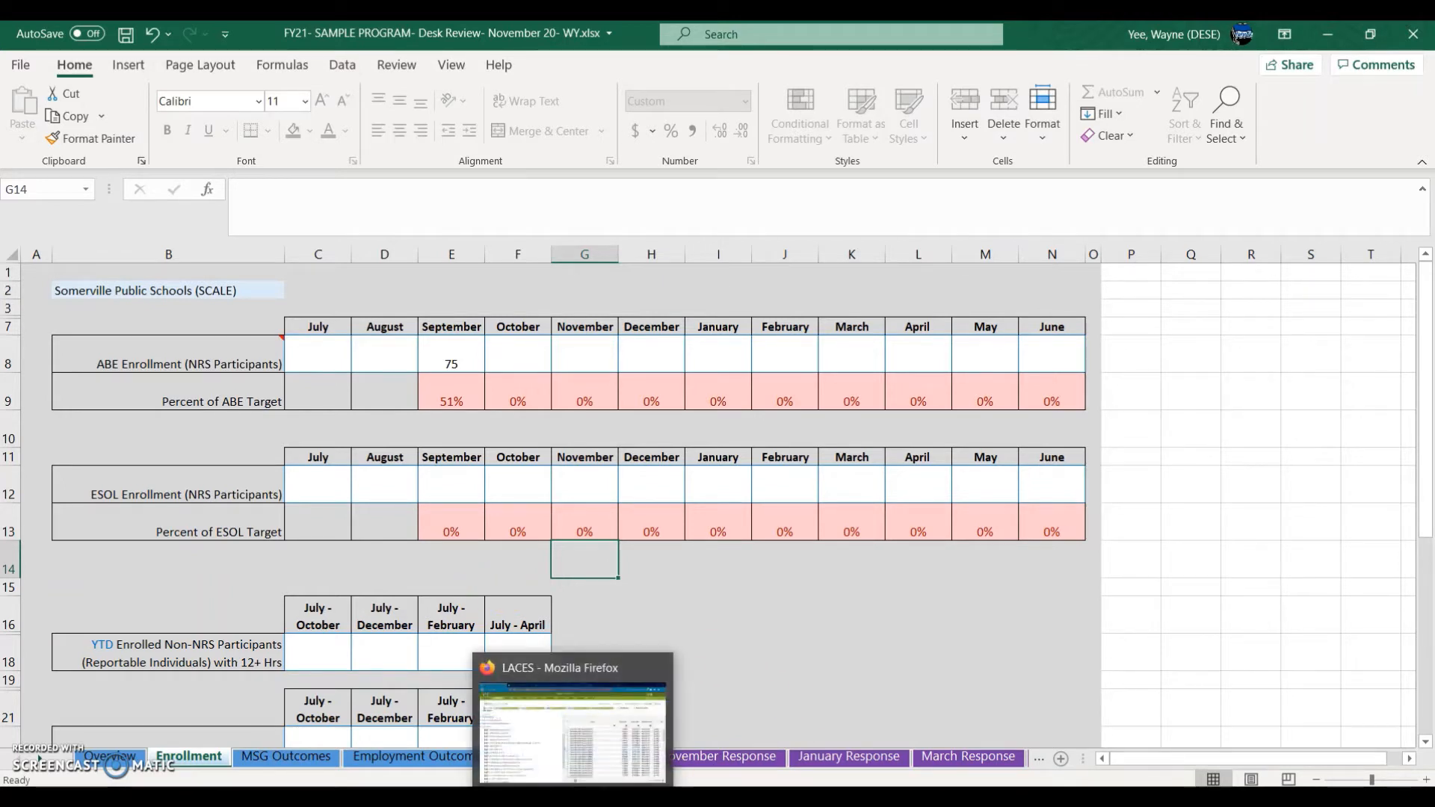
Step: Select the September and October enrollment cells, rows 8 to 24
click(572, 799)
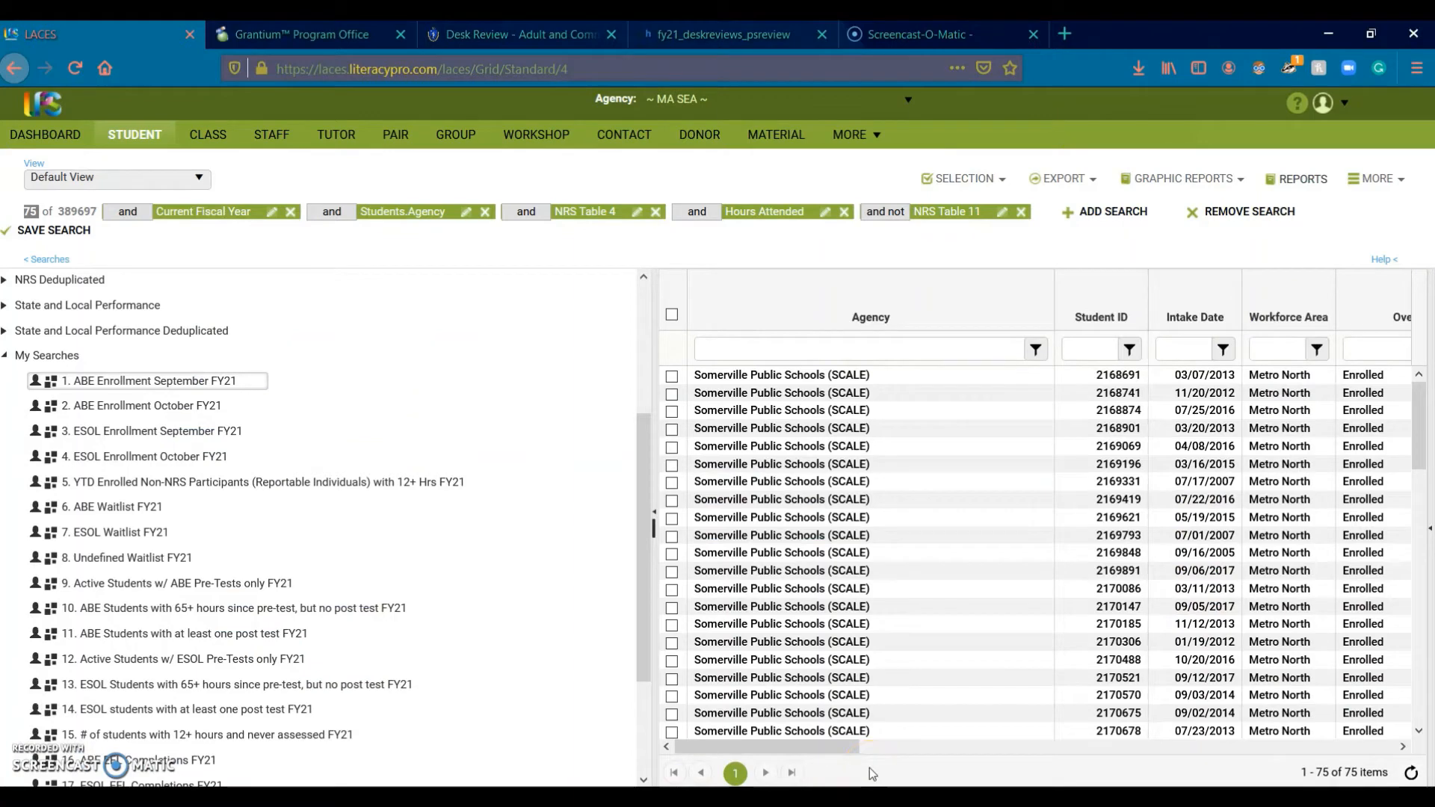
mouse_move(713, 798)
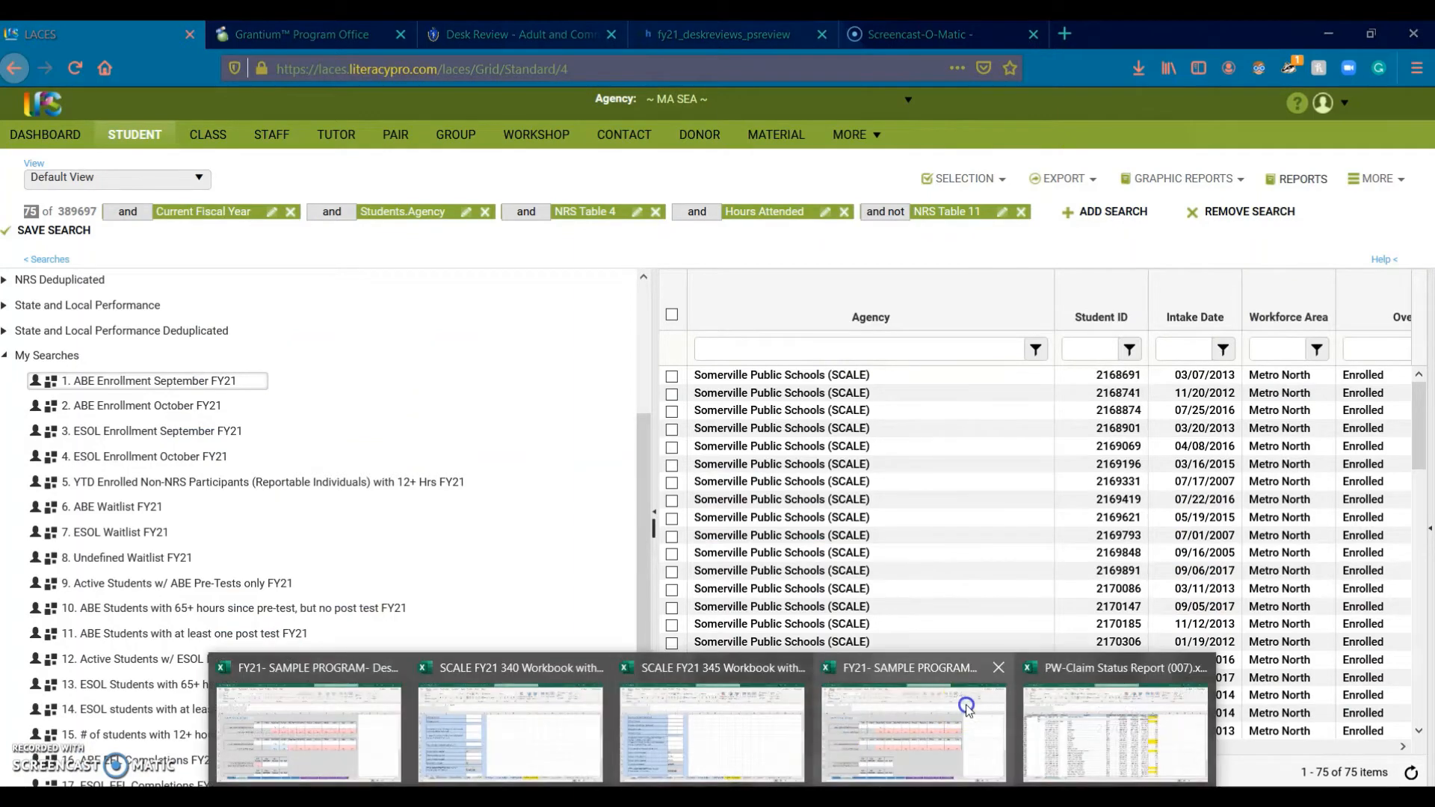
click(963, 723)
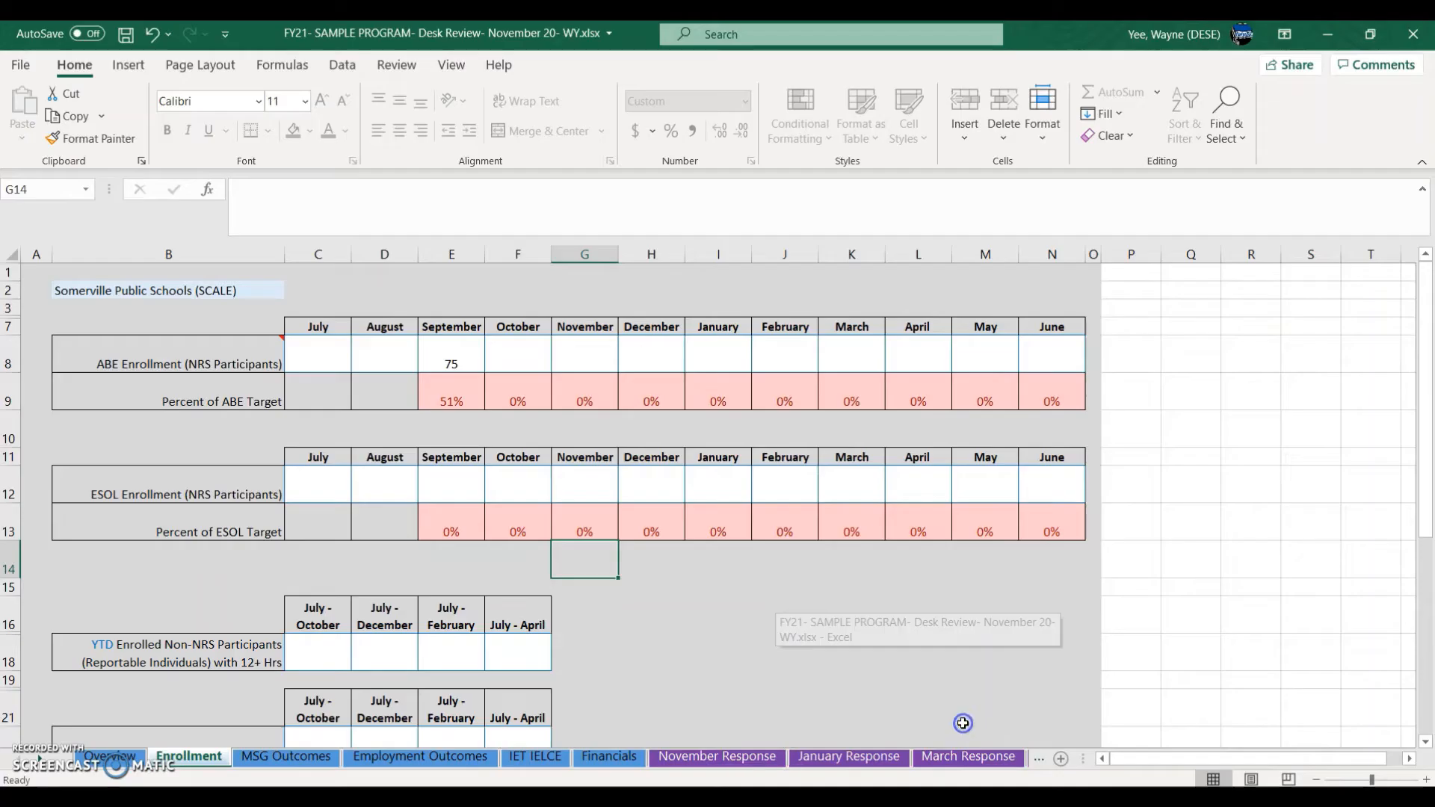
click(532, 365)
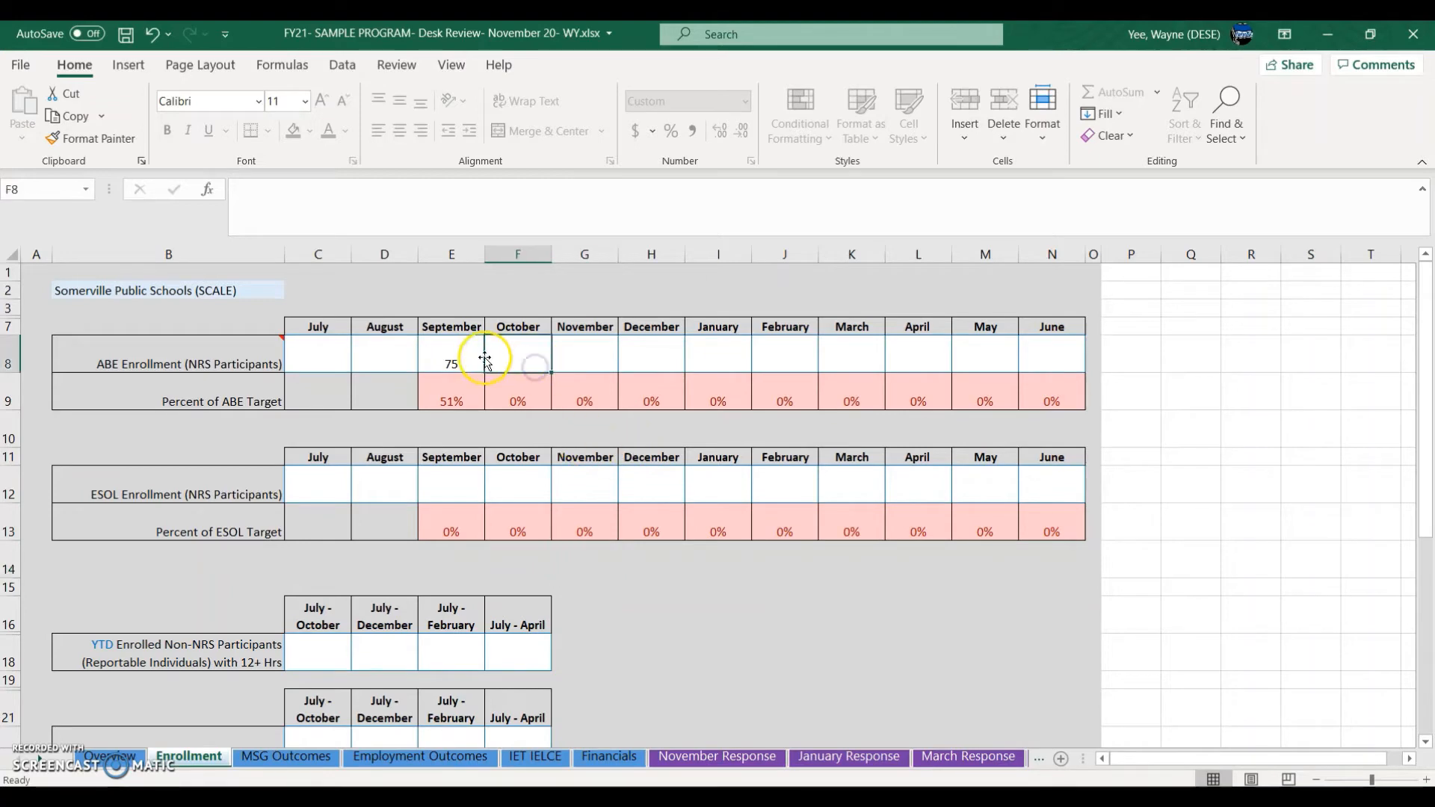
click(522, 349)
drag(475, 354, 538, 698)
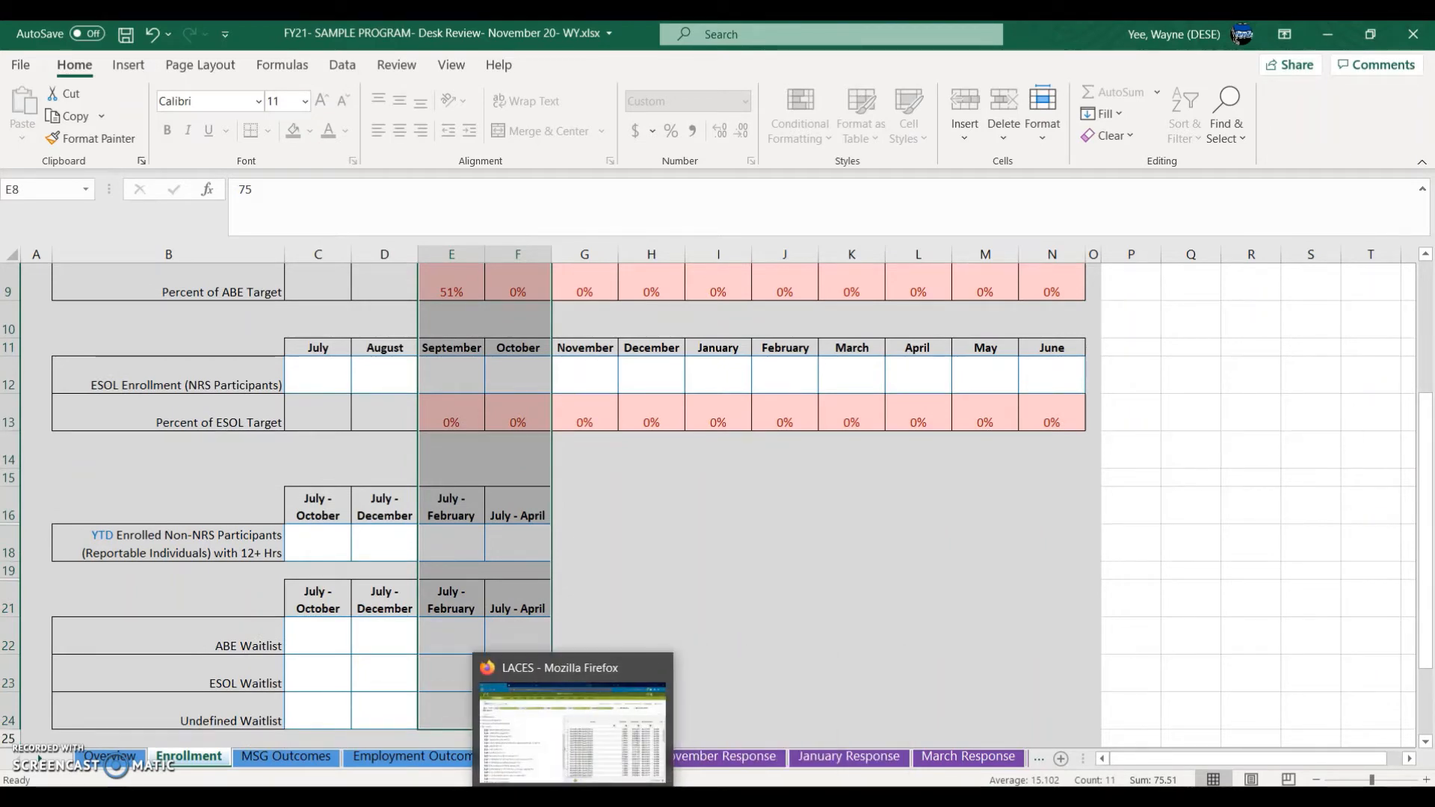
click(573, 797)
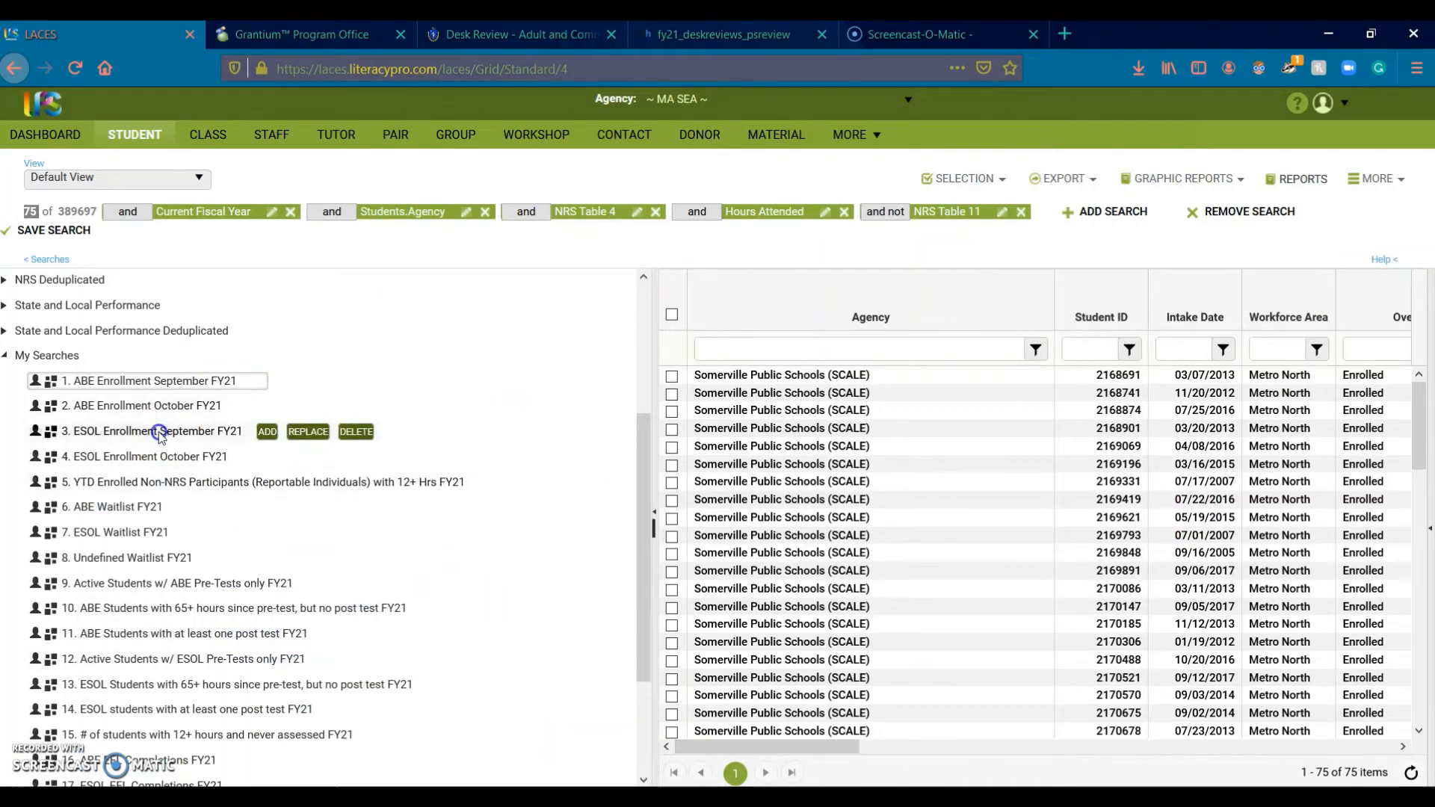
Step: Load saved search 3, ESOL Enrollment September FY21, with a Somerville agency filter, showing 122 students
click(309, 433)
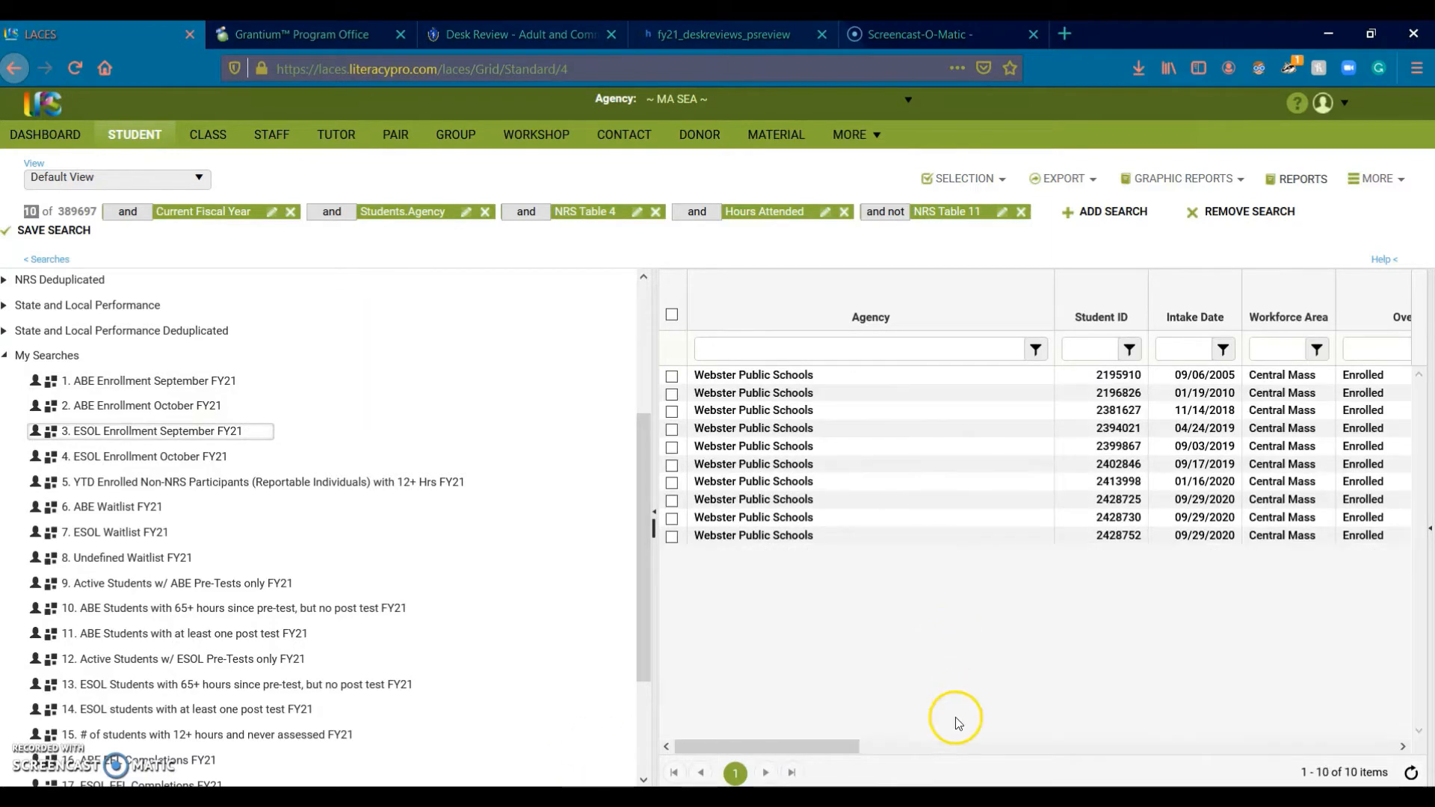
click(859, 345)
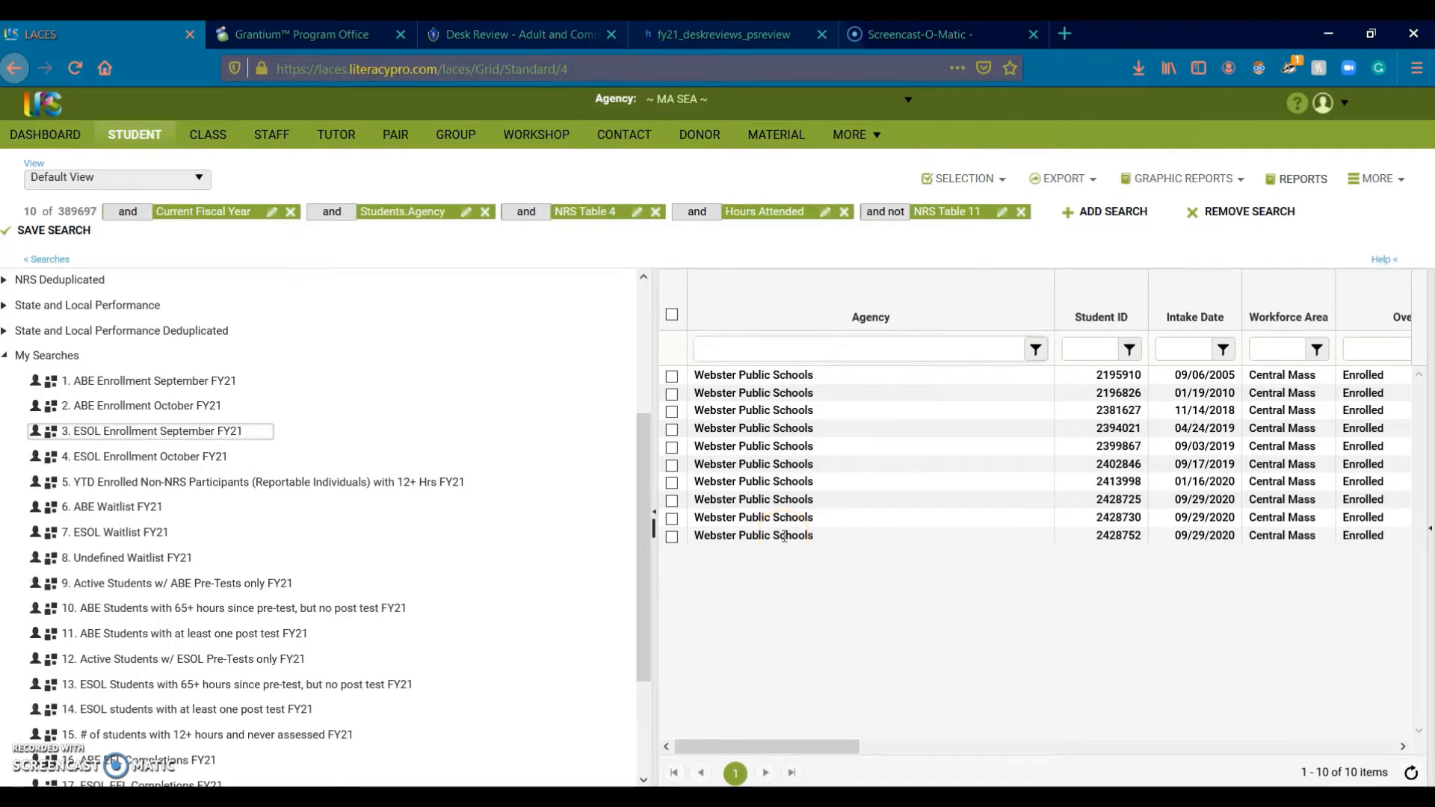
text(Somerville)
key(Return)
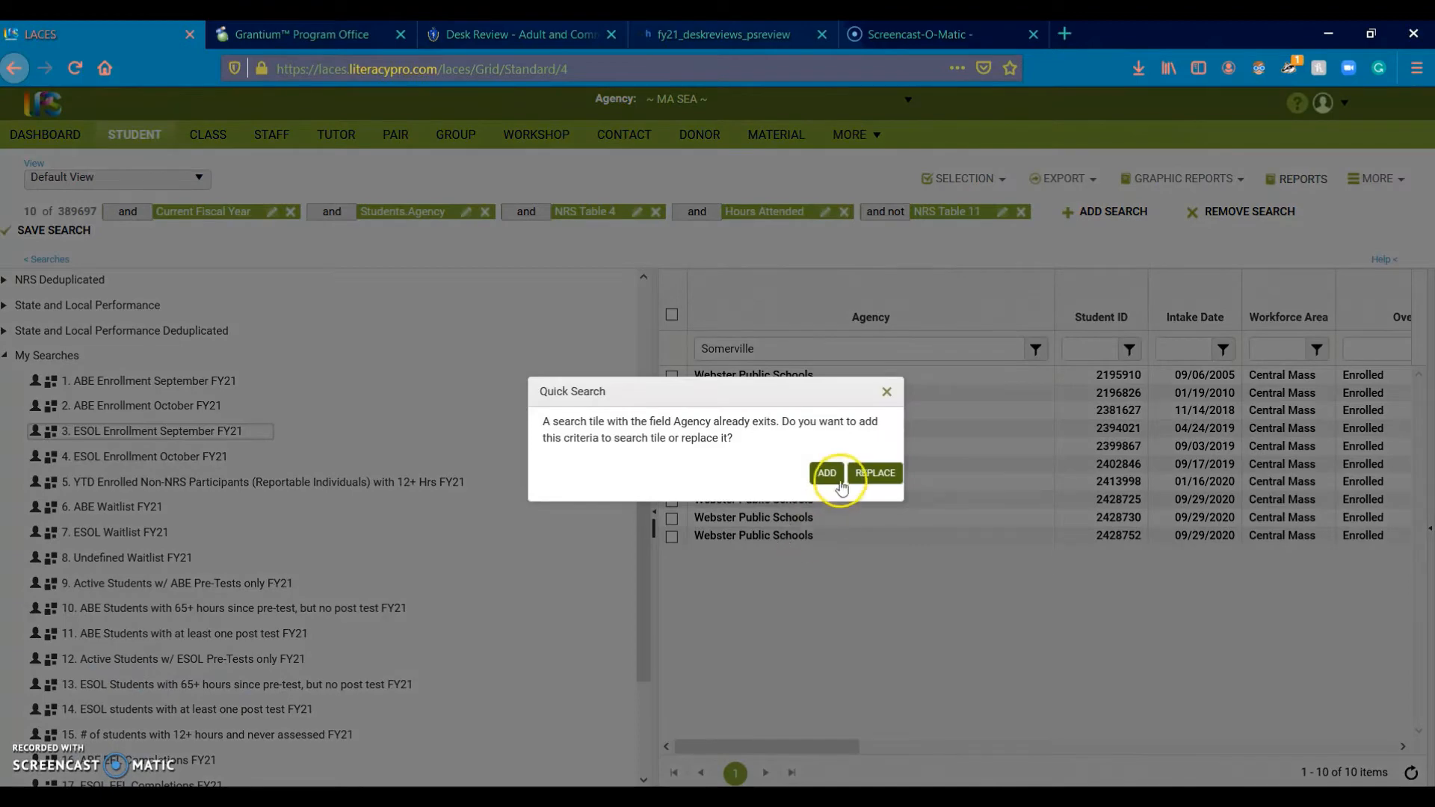
click(860, 477)
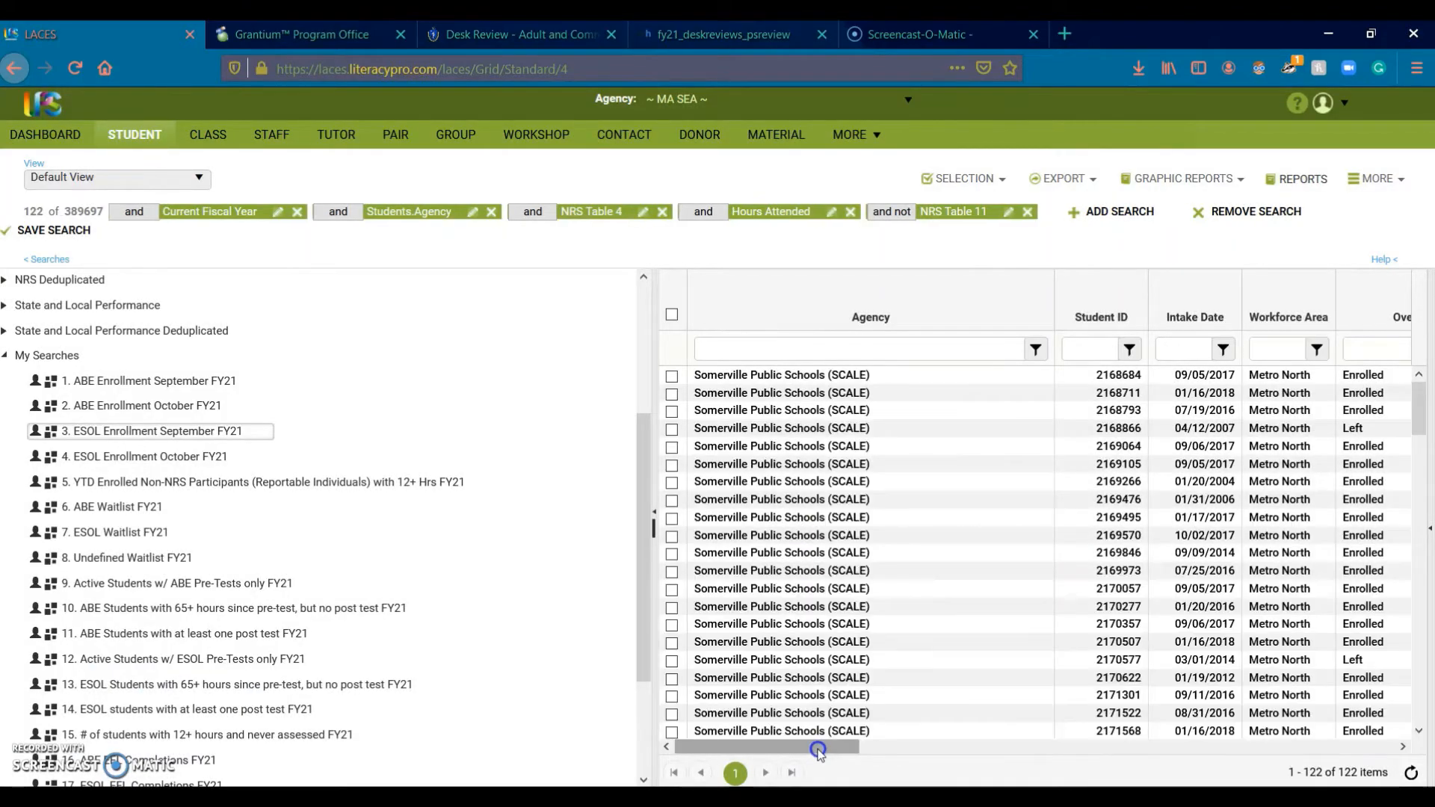
mouse_move(229, 645)
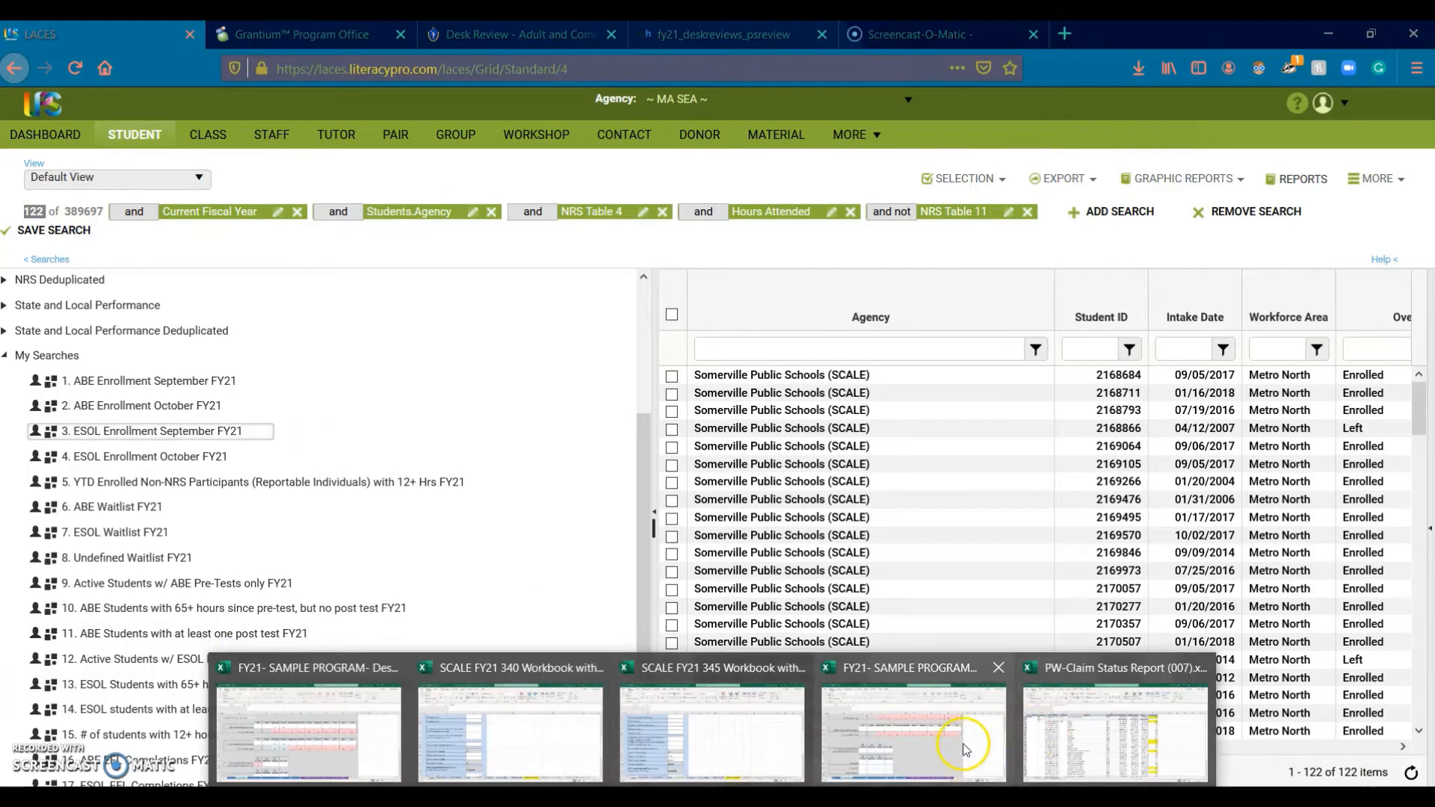
click(963, 743)
click(463, 366)
Step: Enter 122 as September ESOL enrollment in E12
text(122)
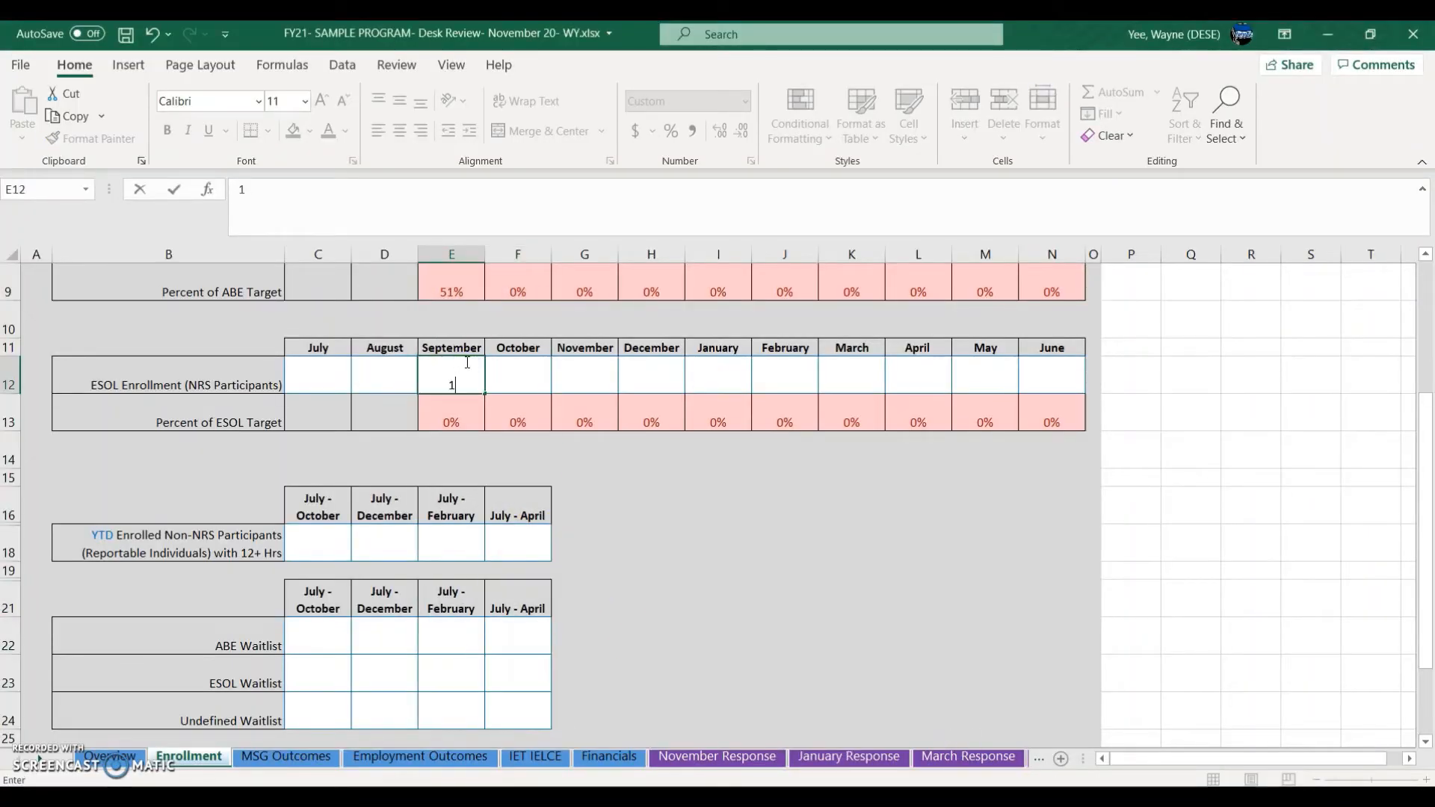
click(622, 550)
scroll(628, 564, up, 3)
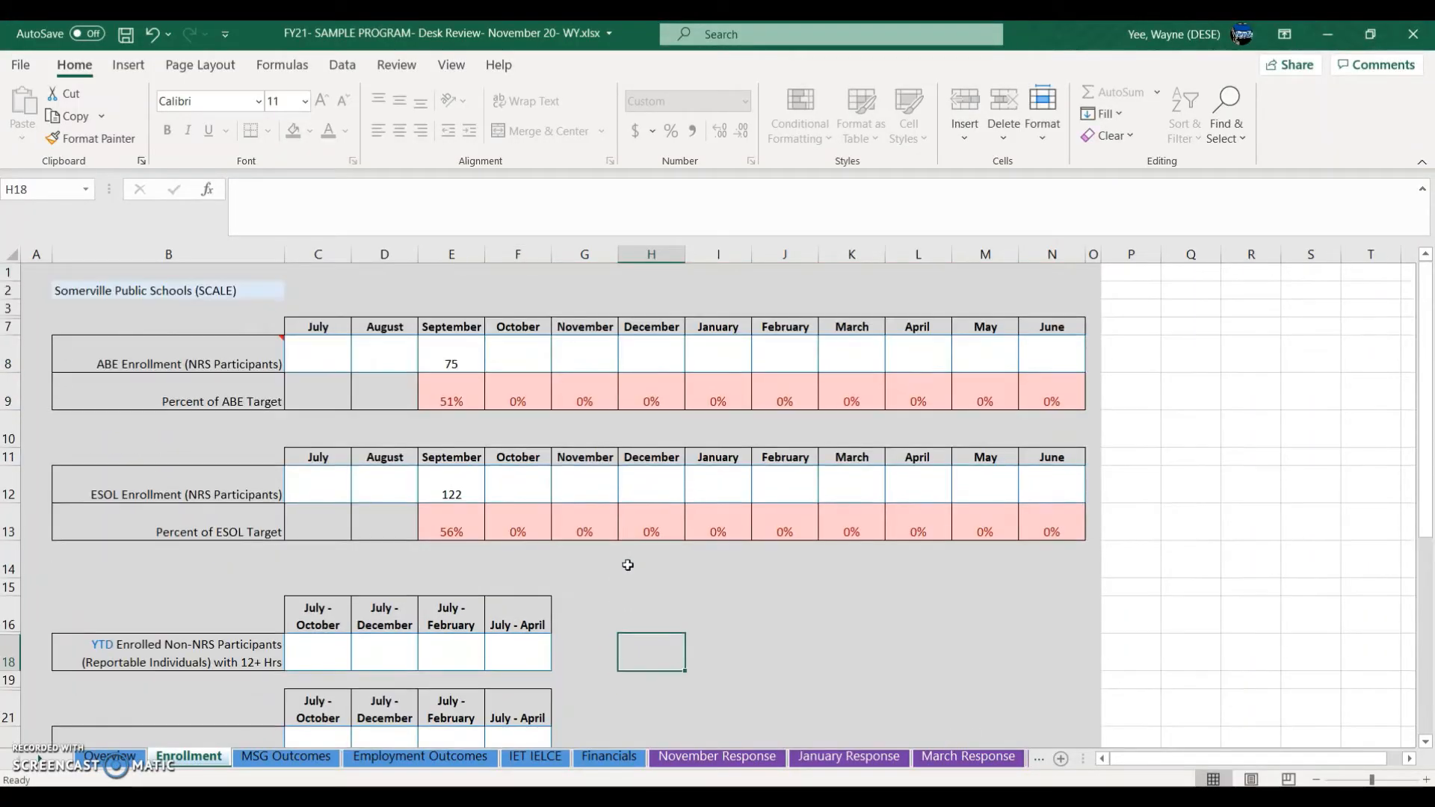
scroll(625, 568, down, 5)
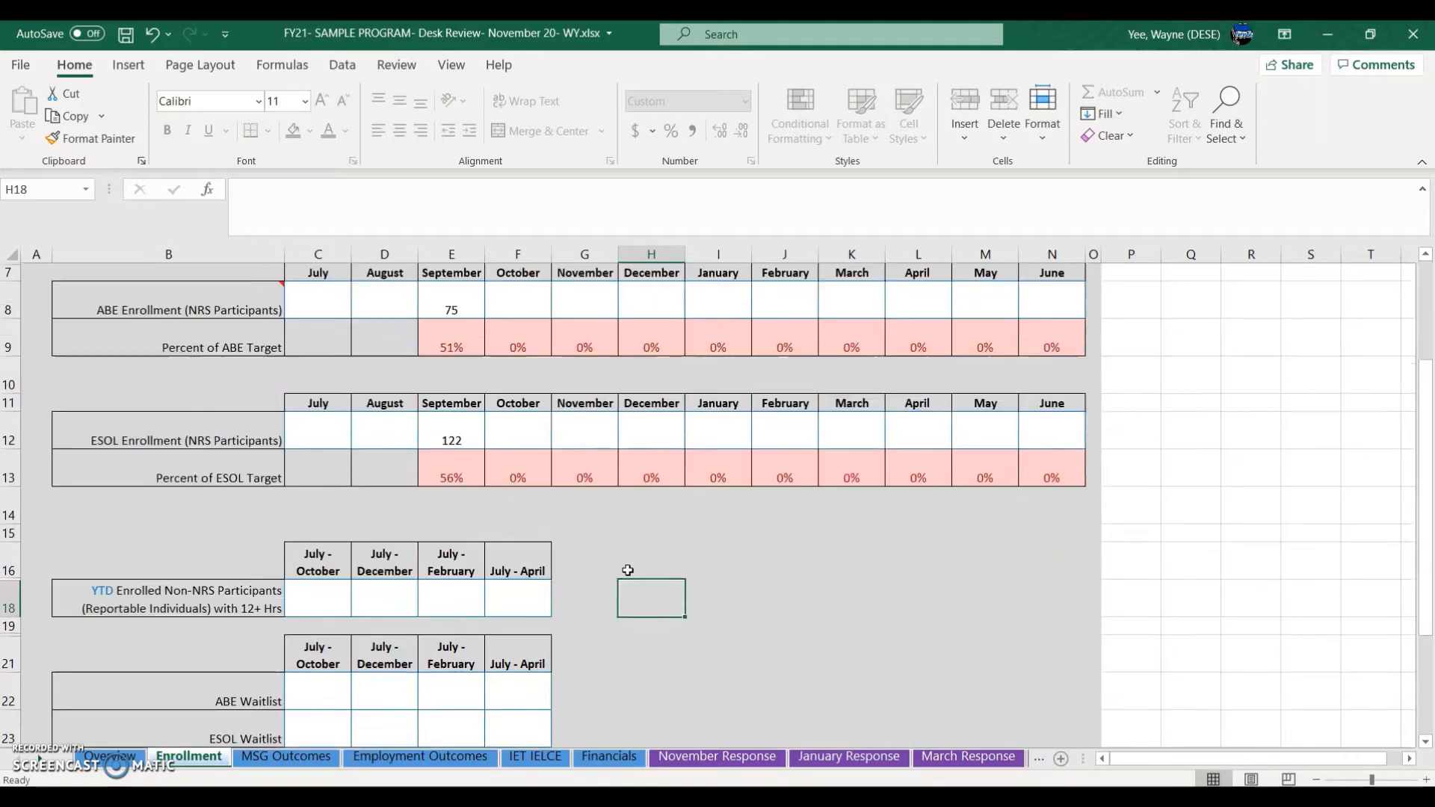
scroll(622, 574, up, 3)
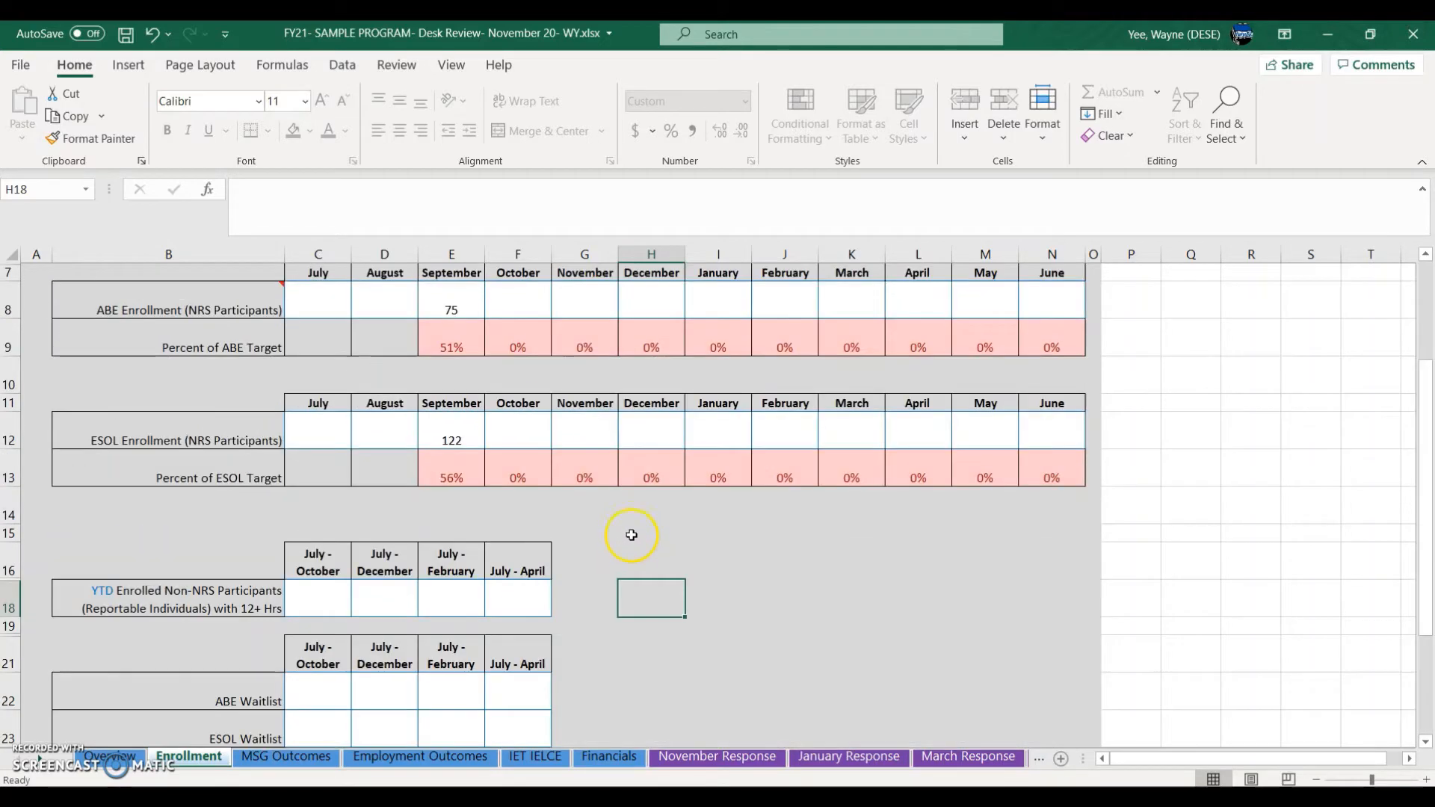
Step: Select the YTD non-NRS cells E18 and C18
click(438, 606)
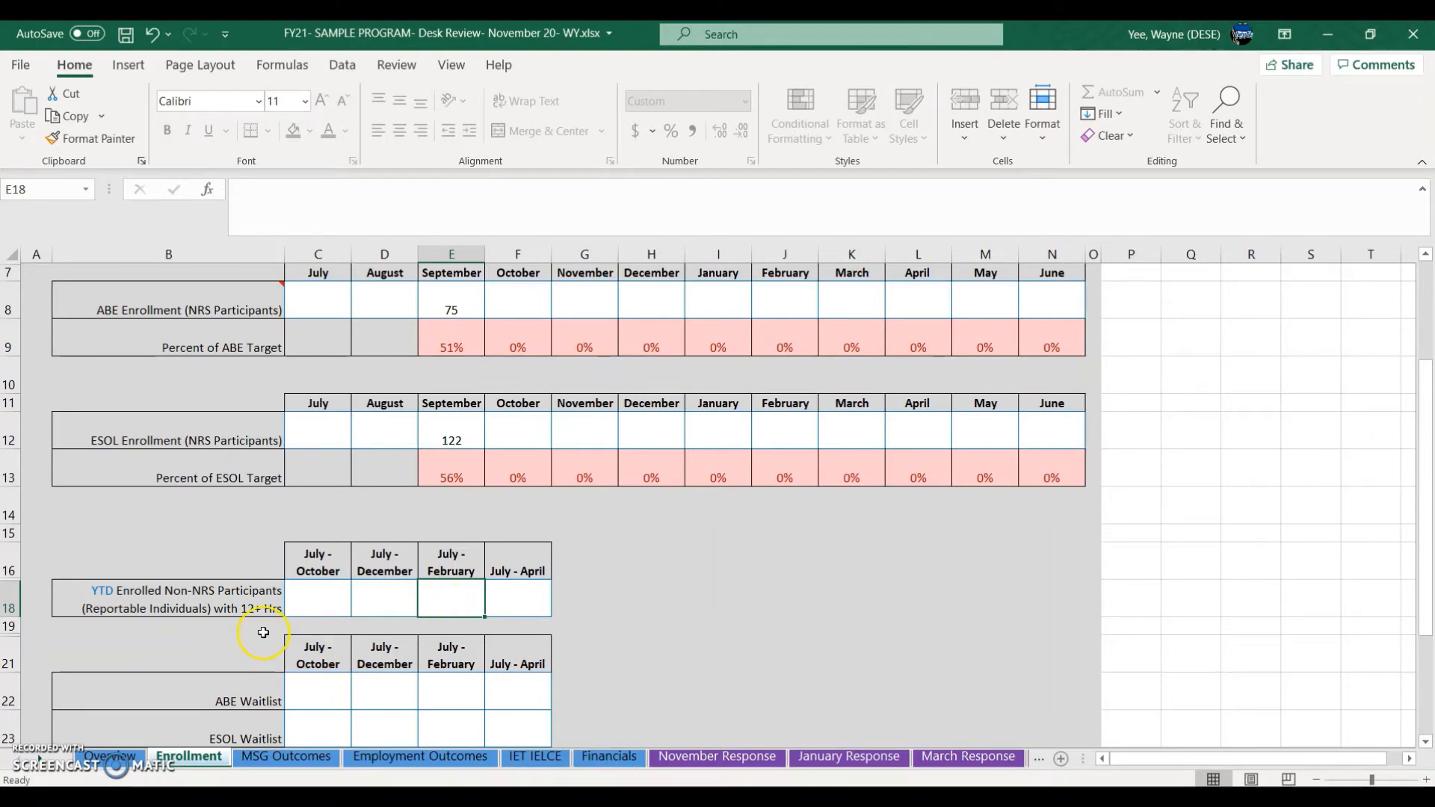
click(298, 605)
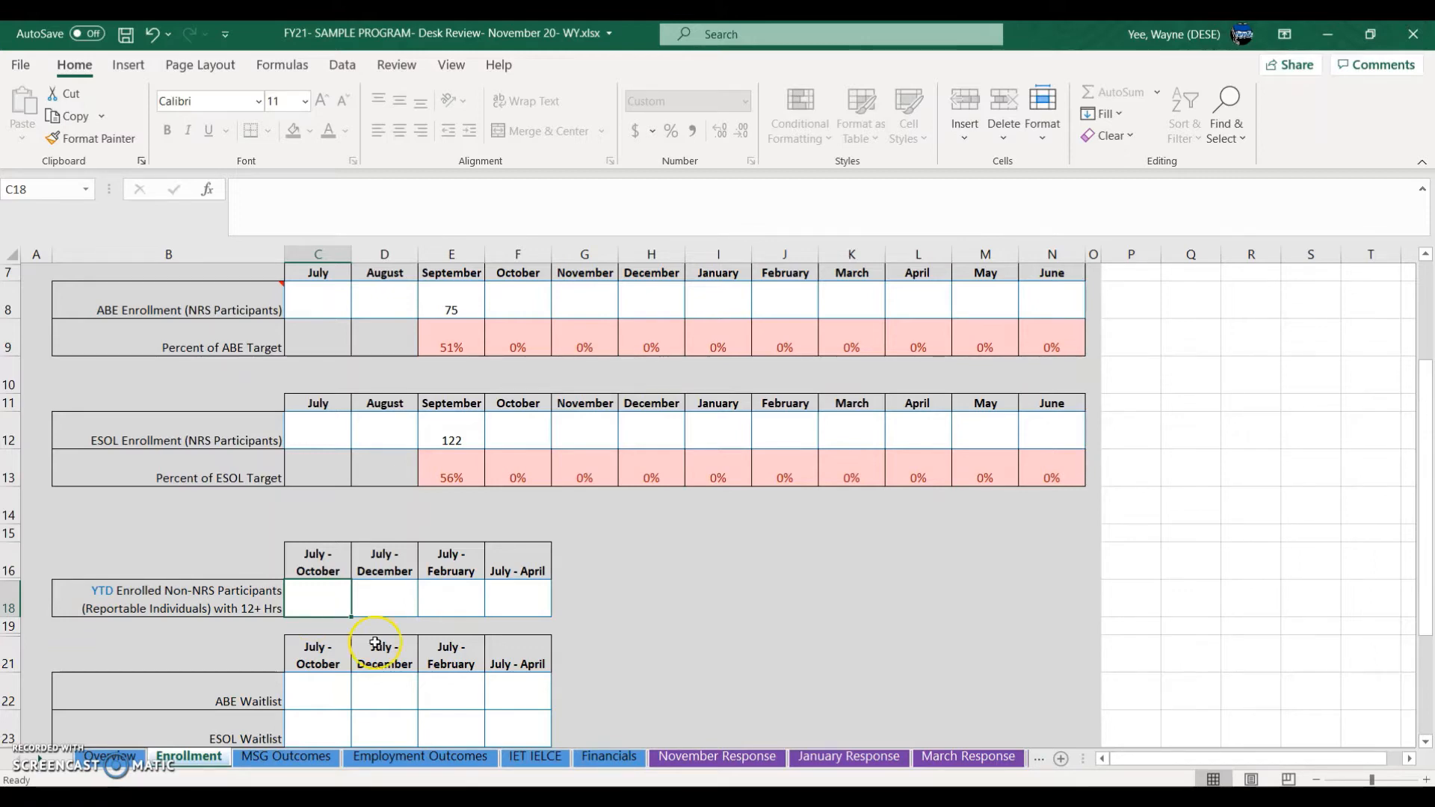
click(456, 797)
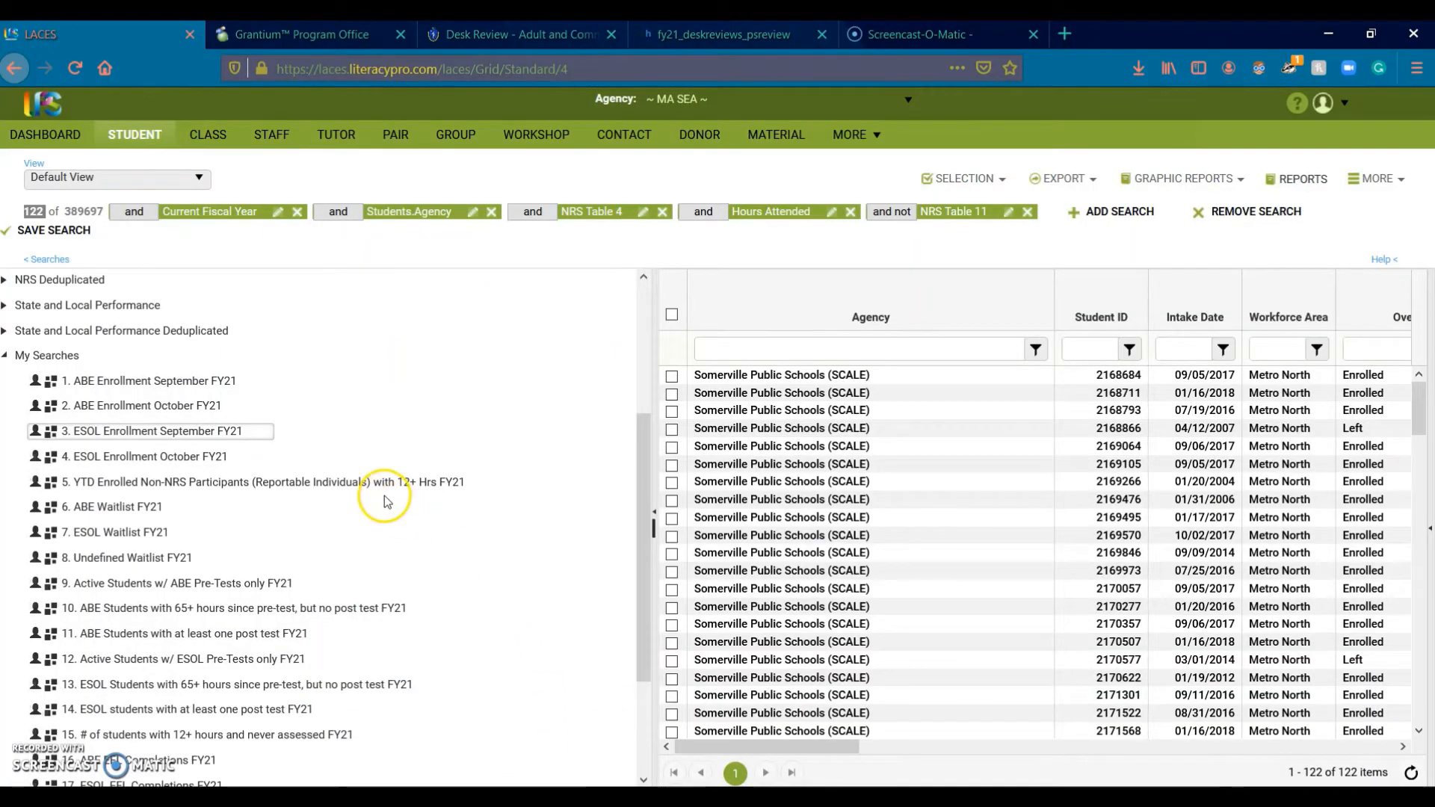
Step: Run saved search 5 with the agency filter set to Somerville, showing 8 students
mouse_move(384, 493)
click(507, 484)
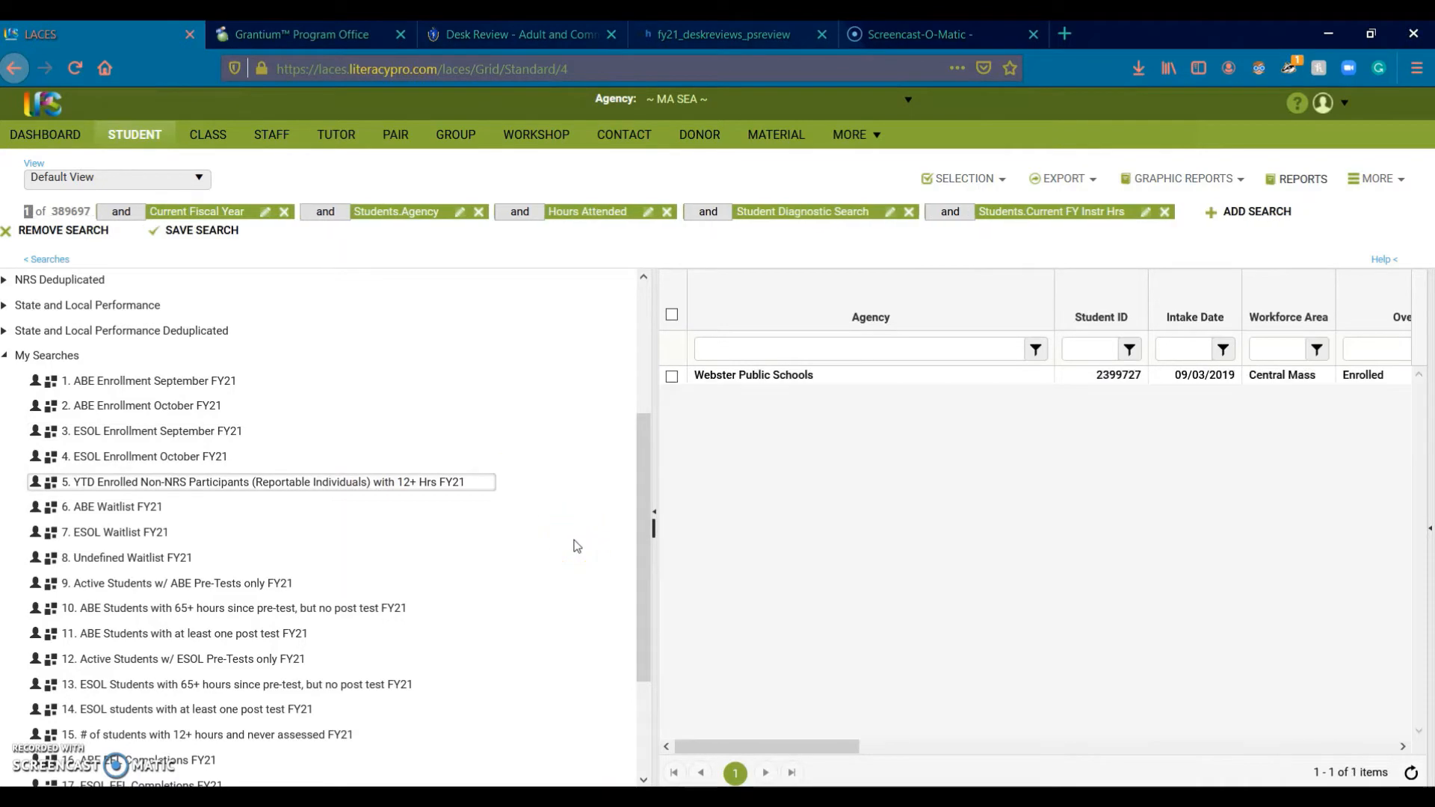
click(743, 350)
text(SCALE)
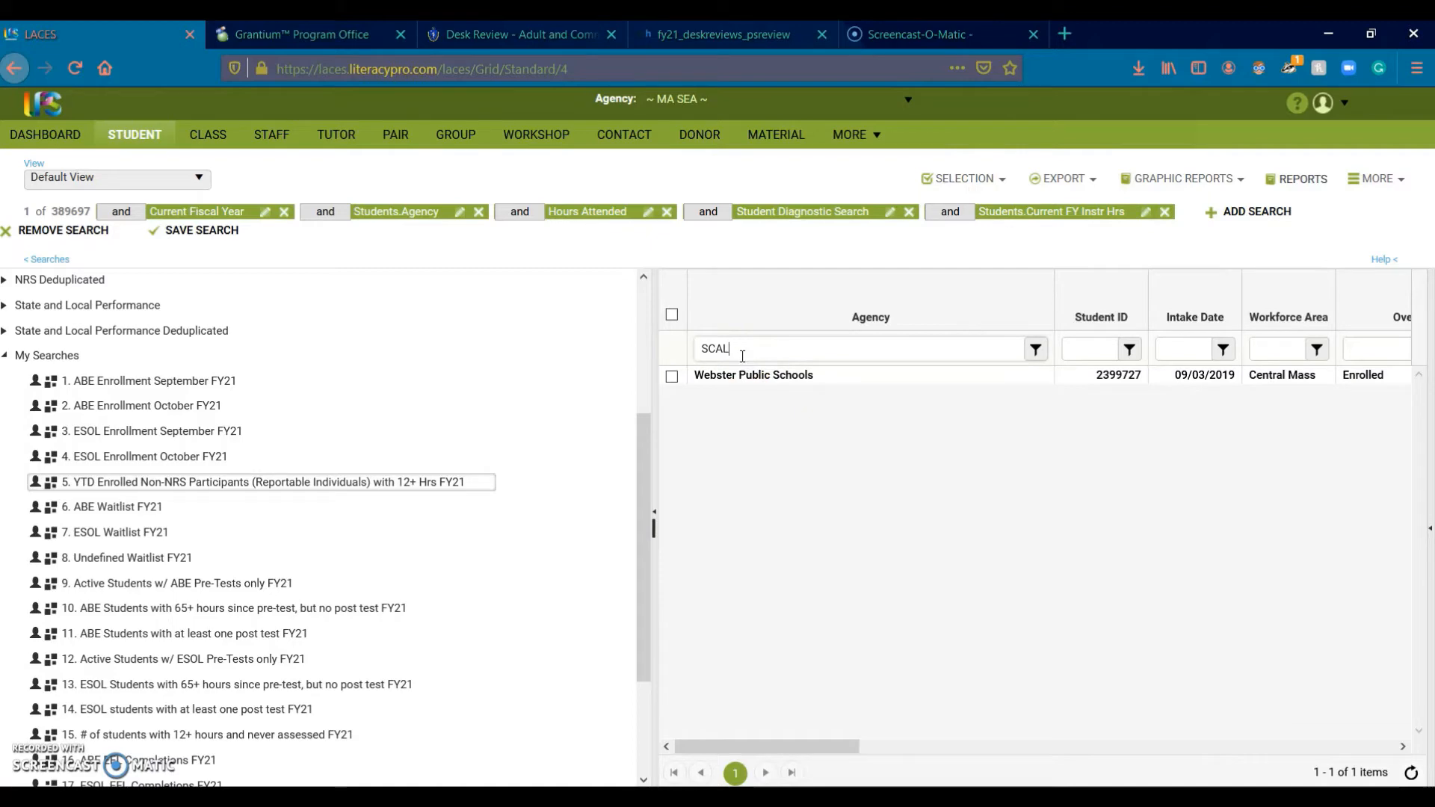
key(BackSpace)
key(BackSpace)
key(BackSpace)
key(BackSpace)
text(Some)
key(Return)
click(882, 475)
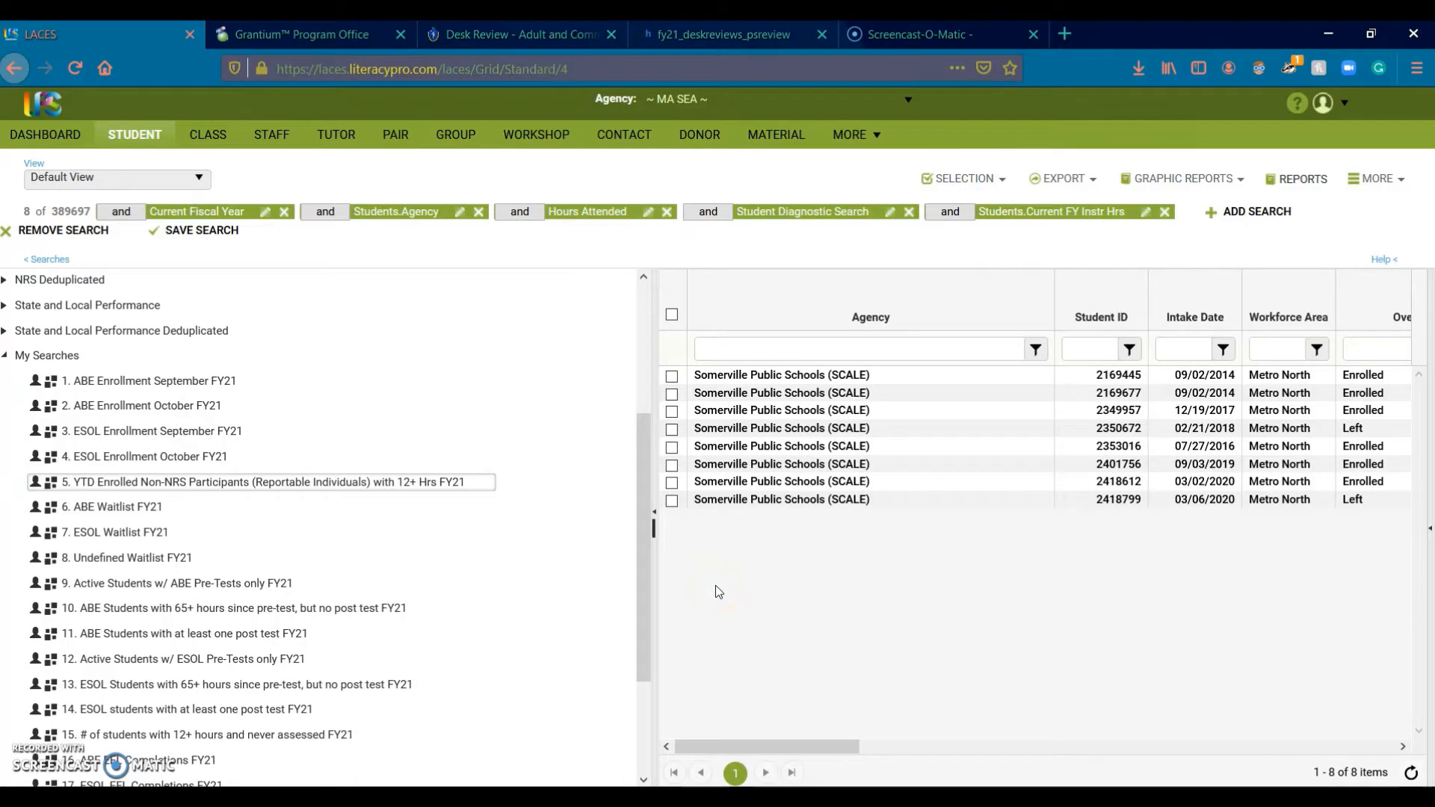
mouse_move(455, 487)
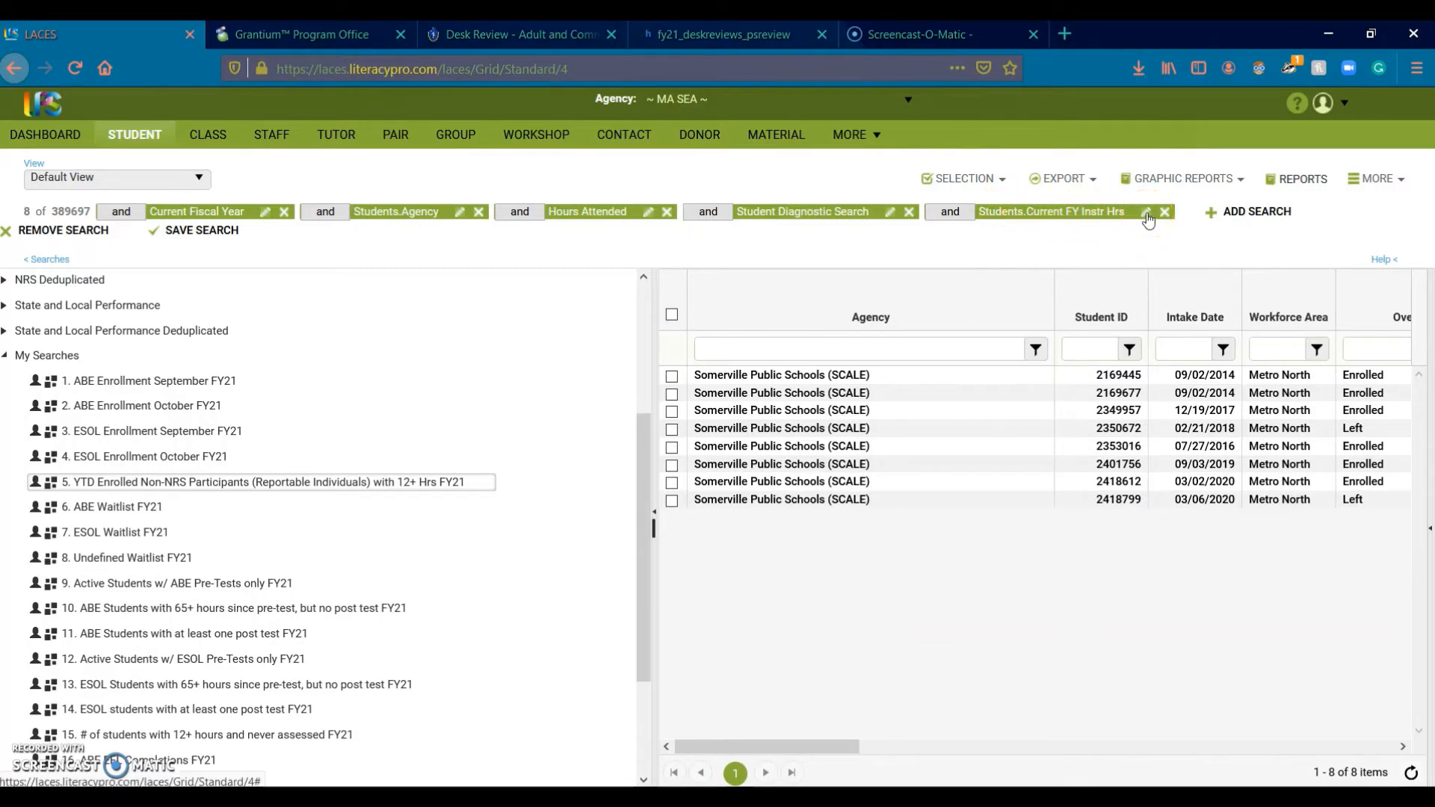
mouse_move(1105, 212)
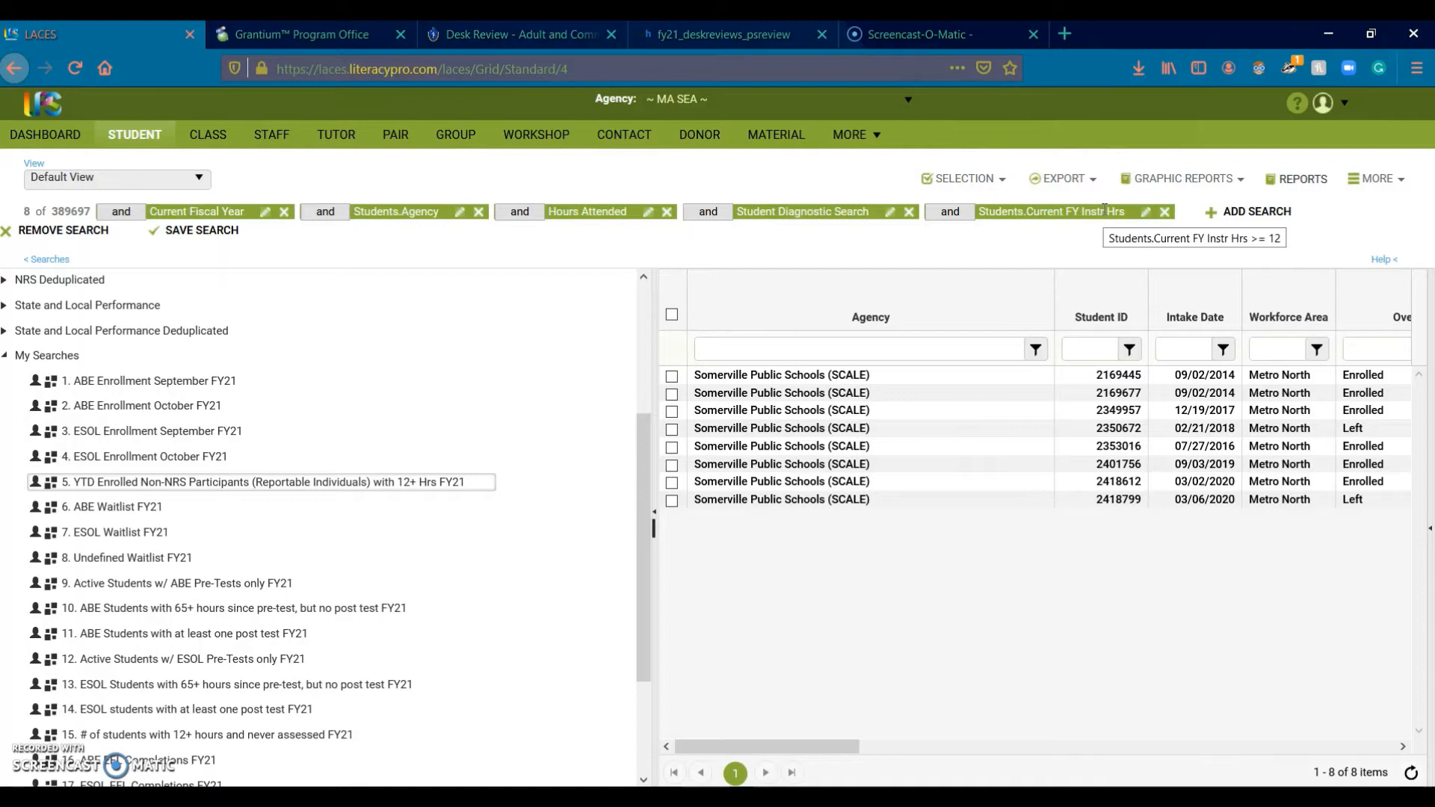
Step: Drop the Students.Current FY Instr Hrs criterion and reselect saved search 5
click(1165, 211)
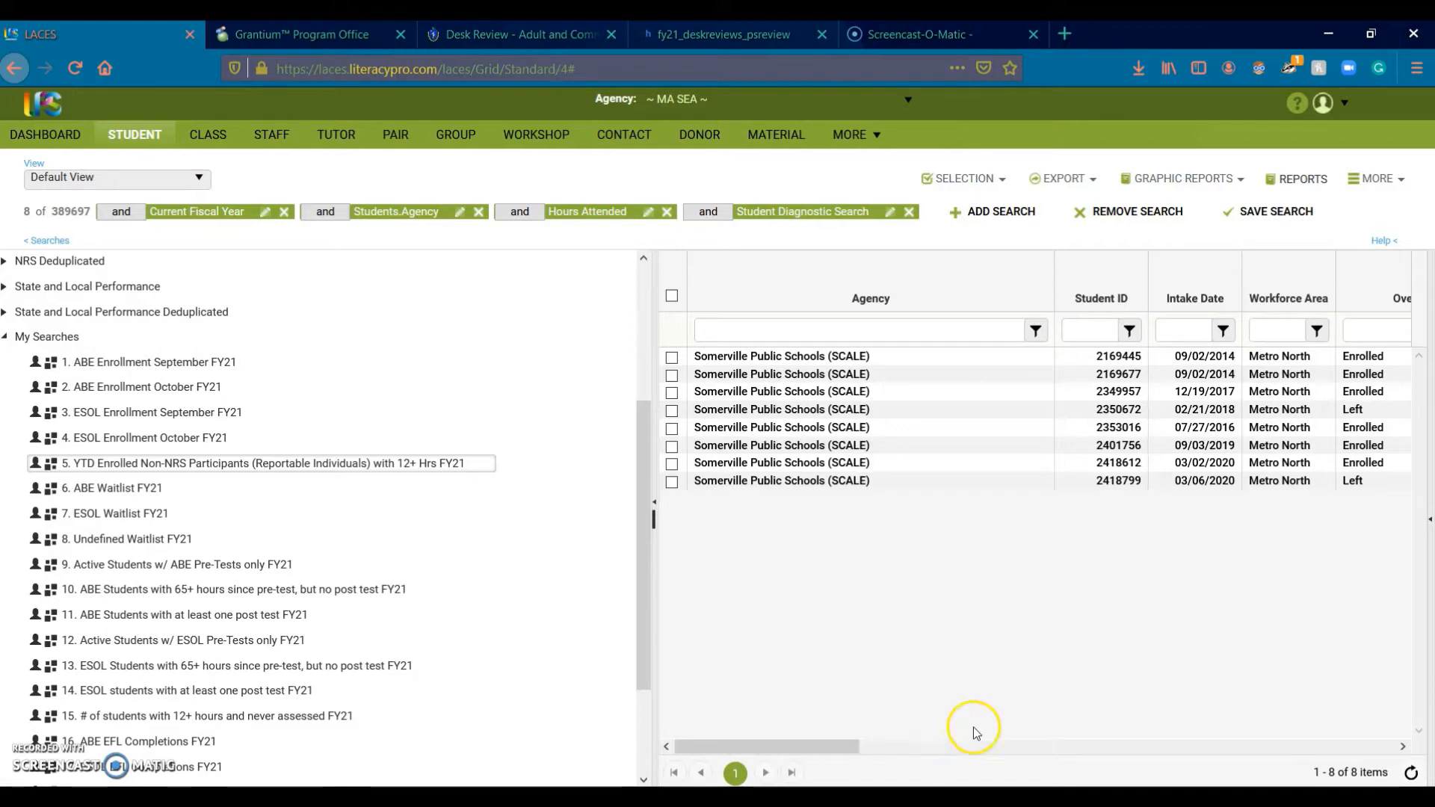
mouse_move(208, 366)
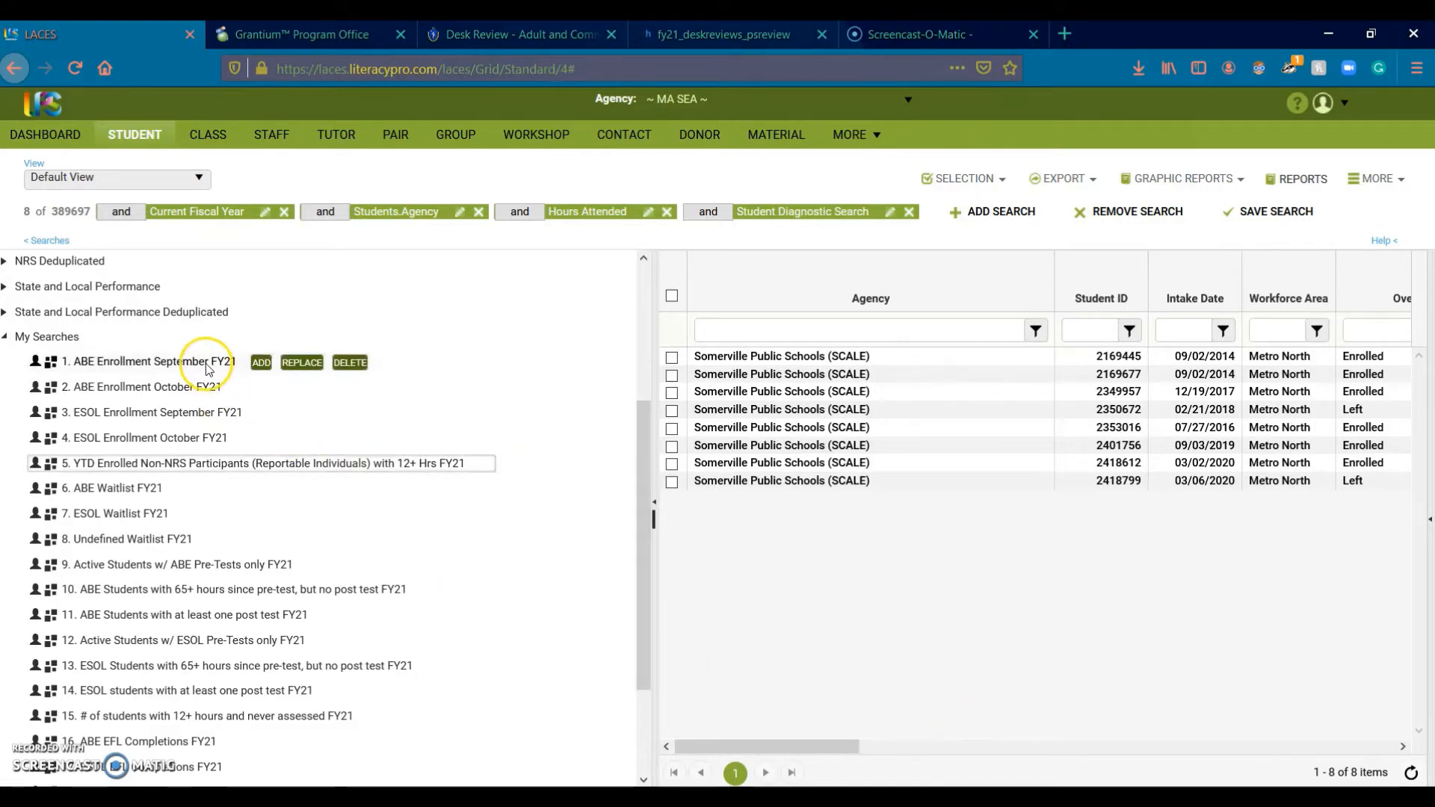
mouse_move(292, 470)
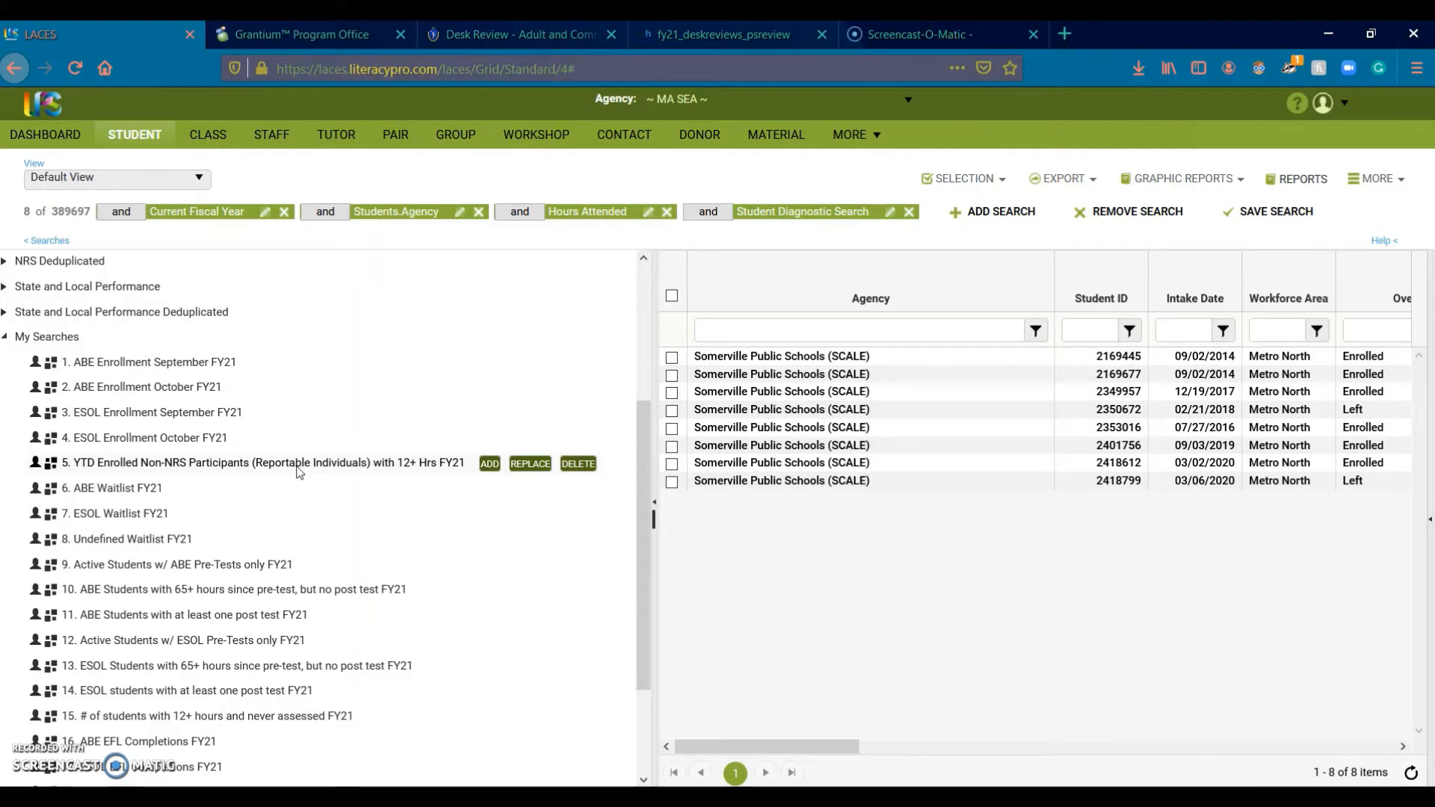
click(298, 469)
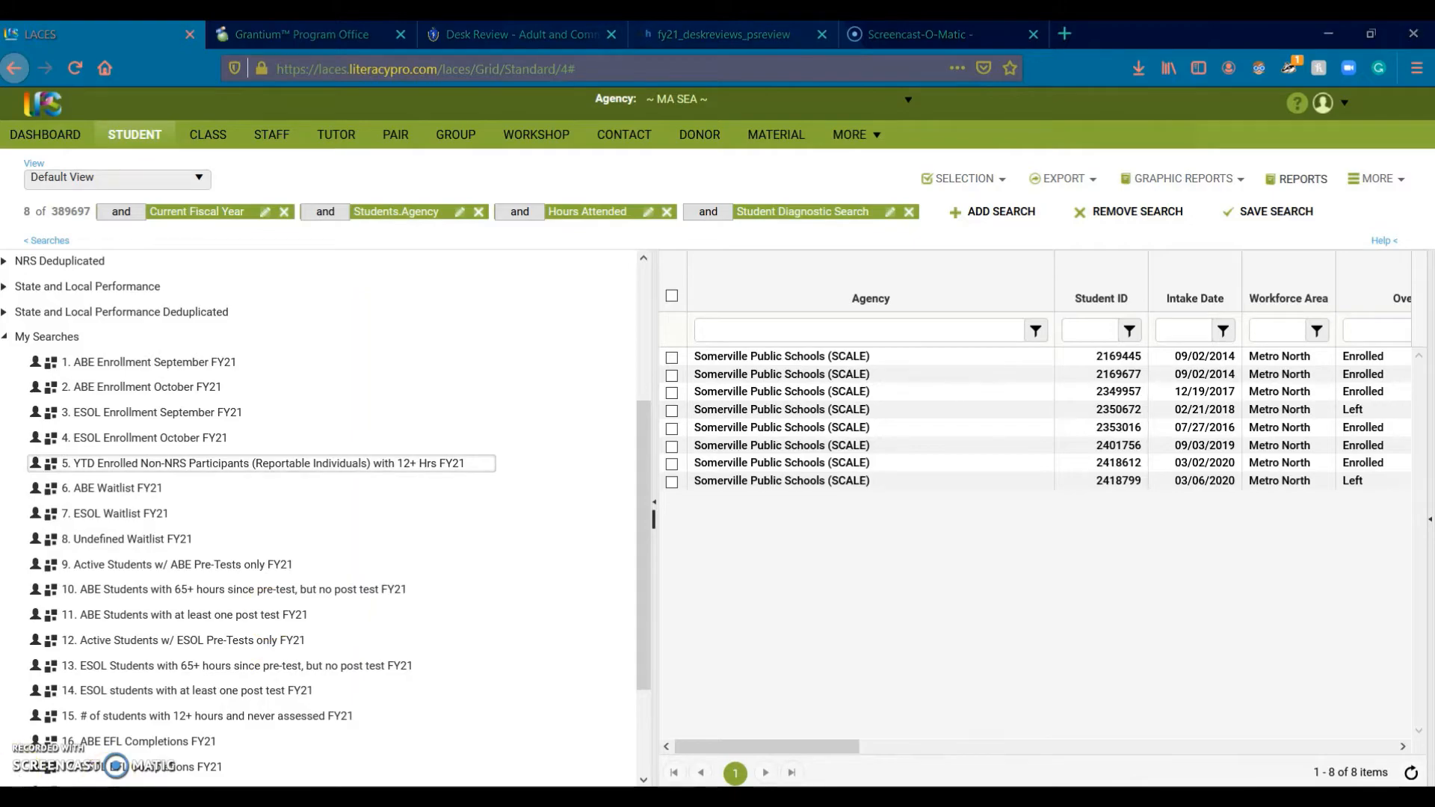
key(alt+Tab)
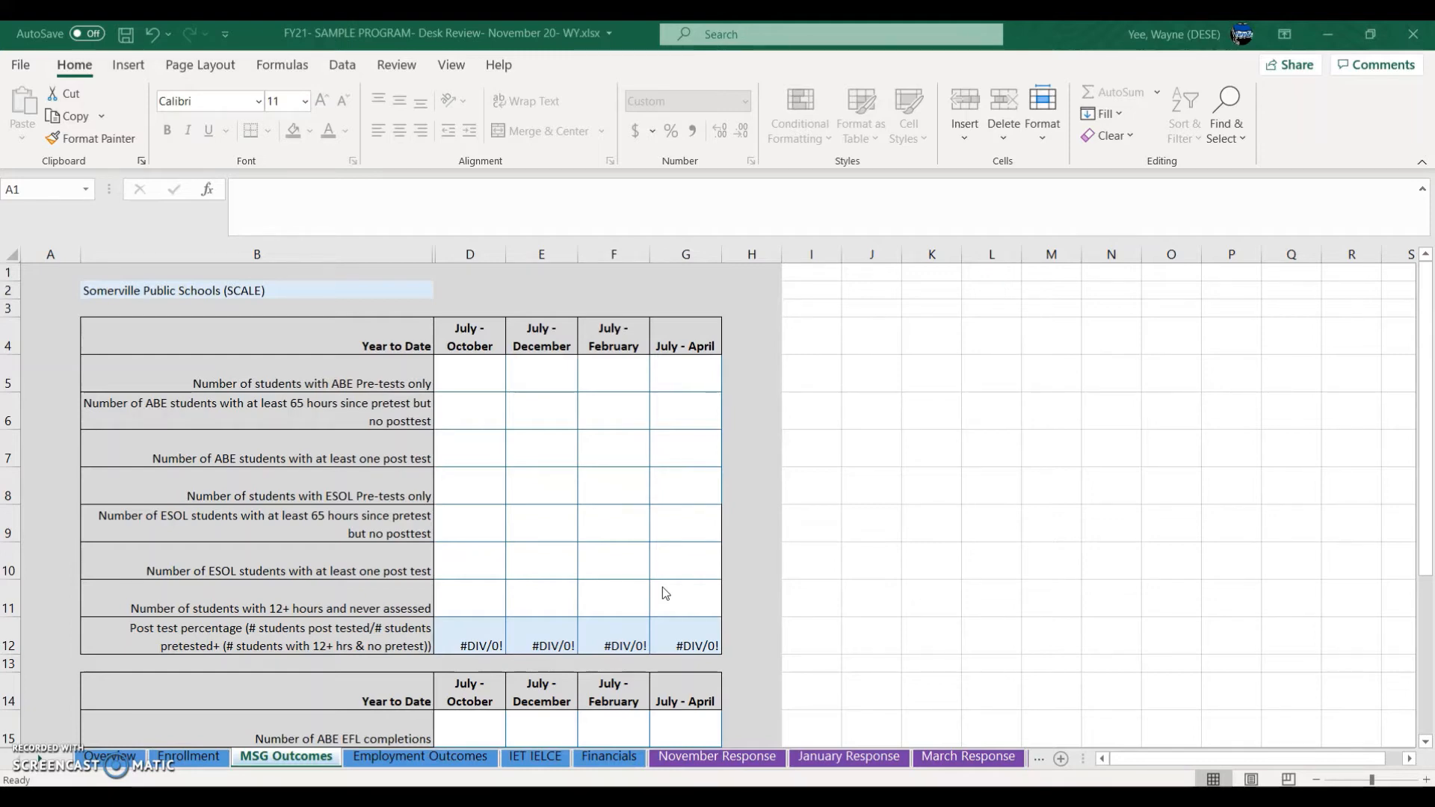
Step: Select the empty July–October cells of MSG Outcomes from D5 downward
click(617, 639)
click(469, 409)
drag(458, 379, 461, 598)
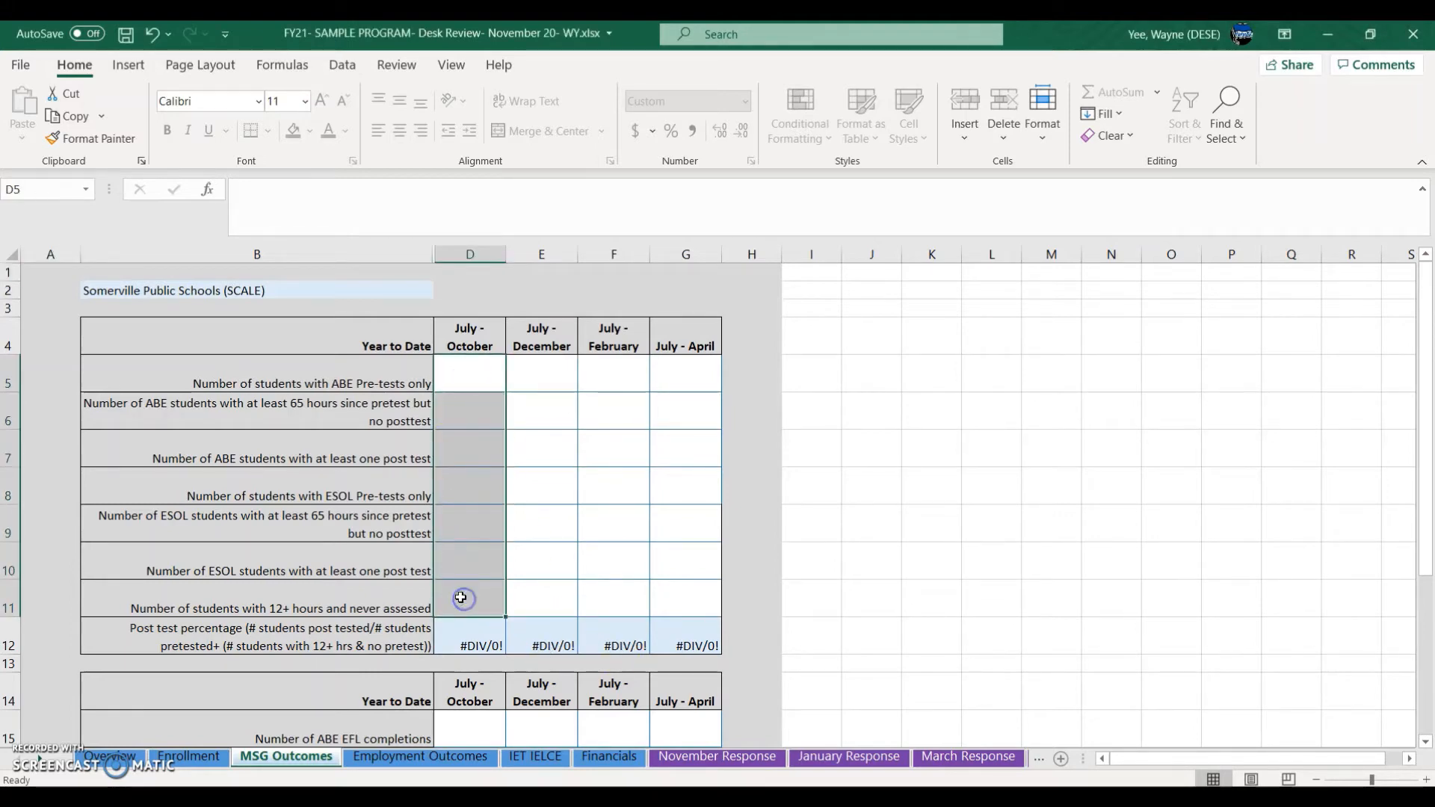
mouse_move(573, 799)
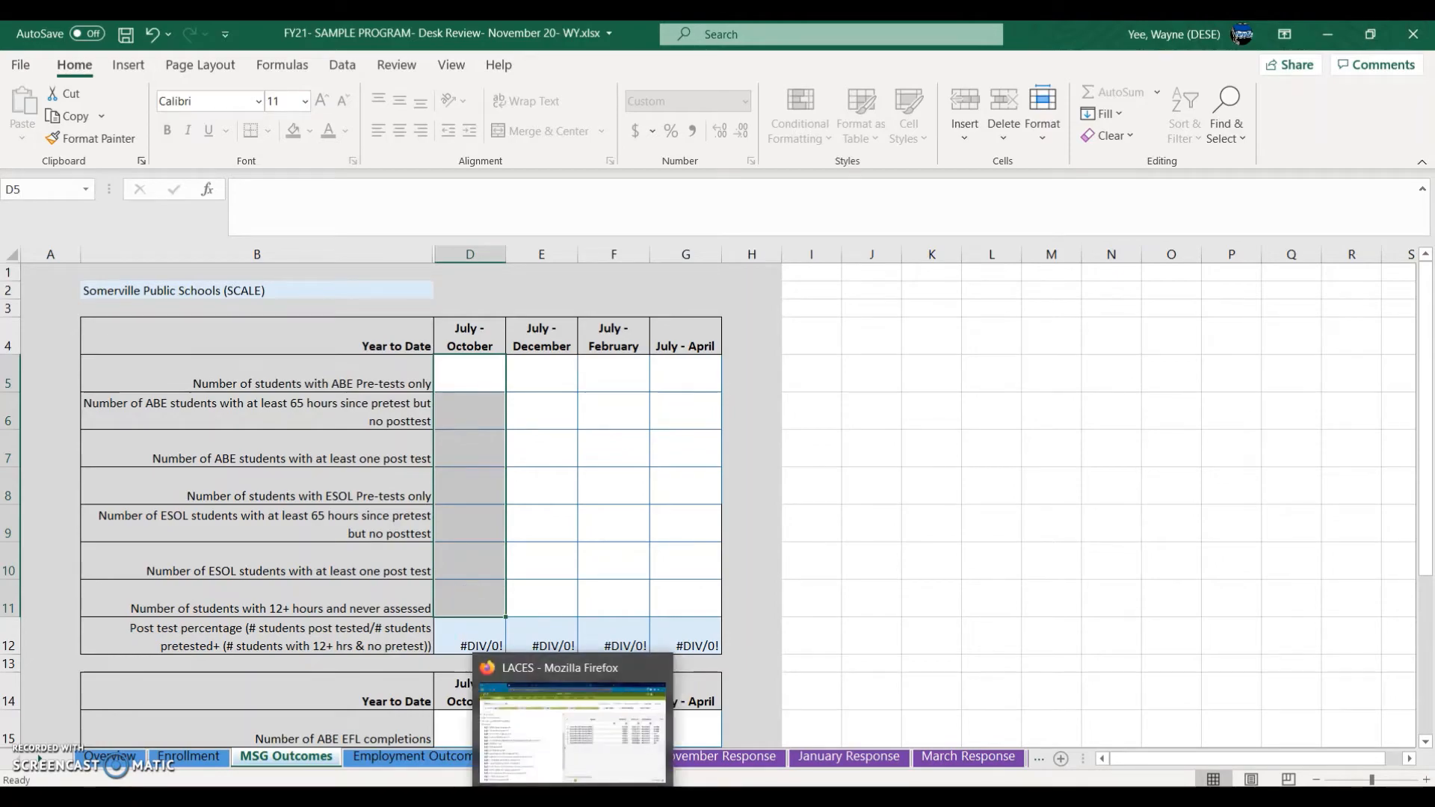
click(573, 729)
mouse_move(196, 562)
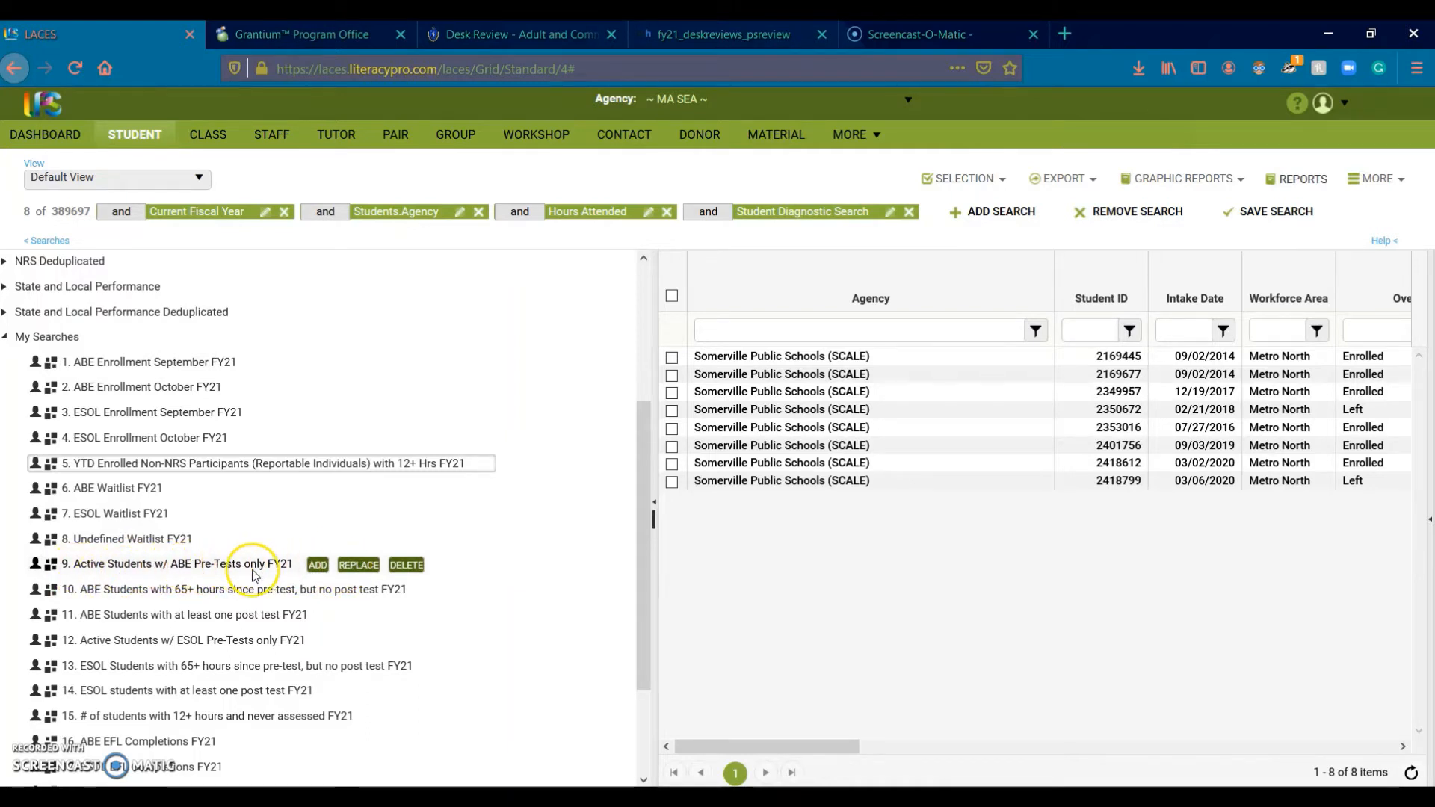
Step: Replace the criteria with saved search 9, Active Students w/ ABE Pre-Tests only FY21
click(360, 566)
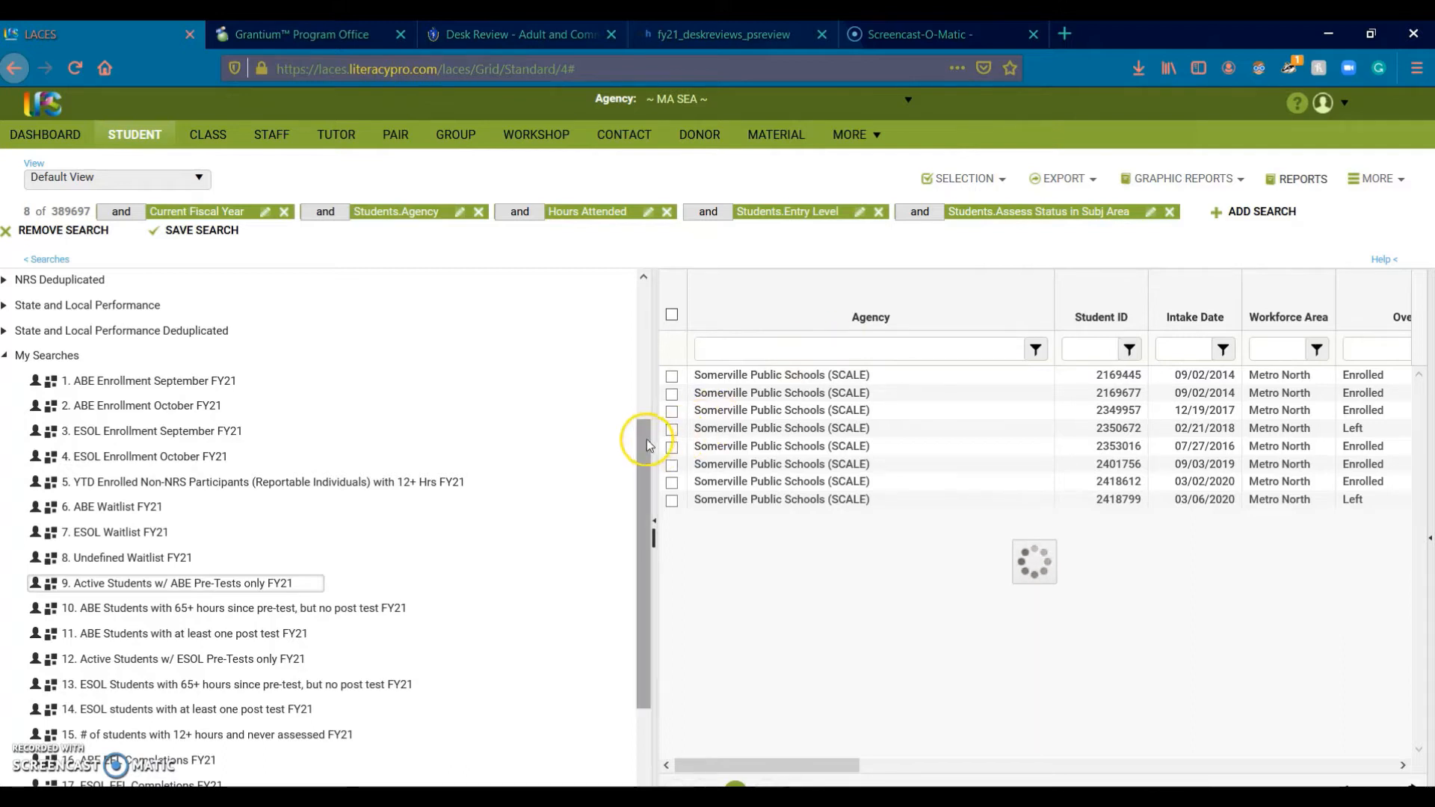
drag(648, 443, 646, 453)
mouse_move(303, 721)
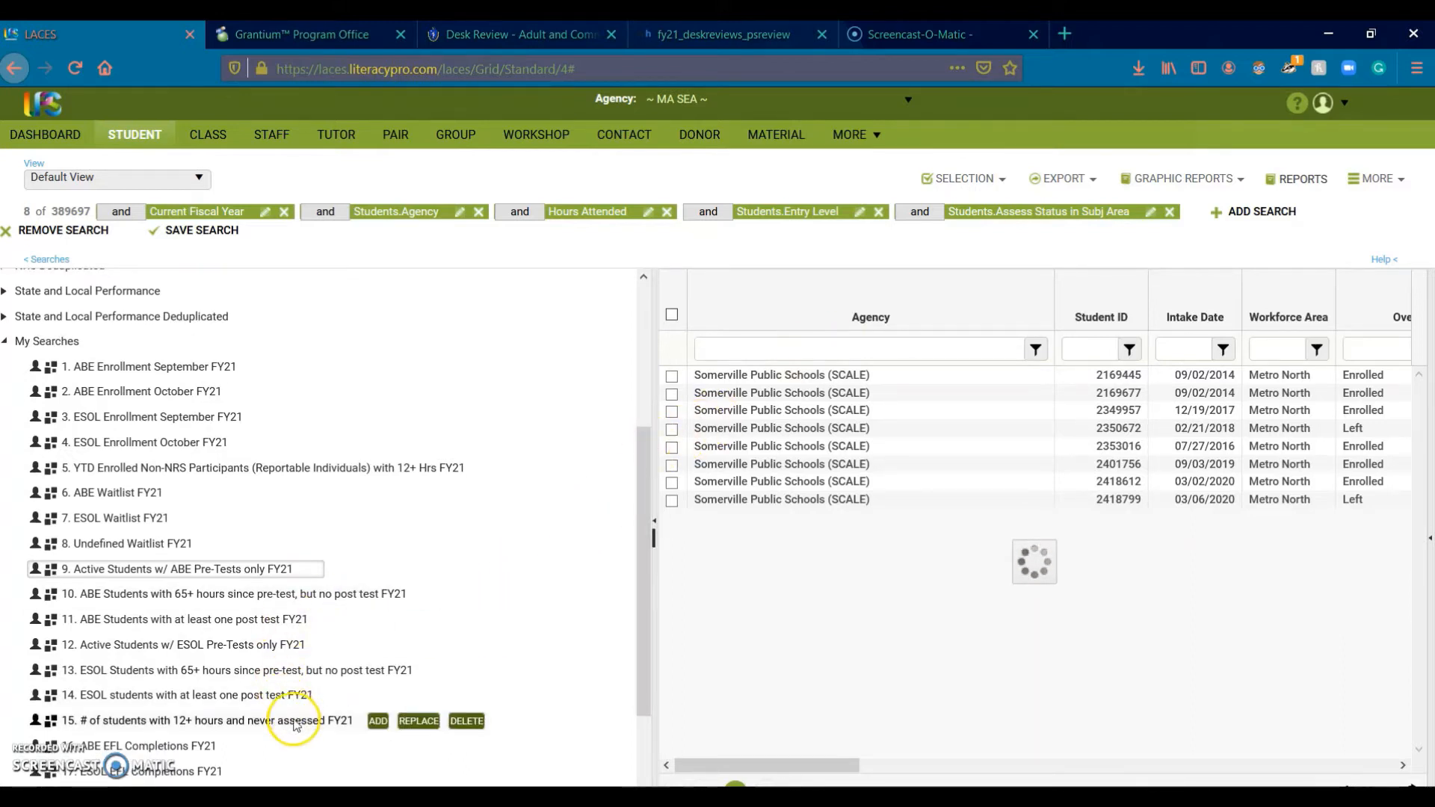
mouse_move(195, 748)
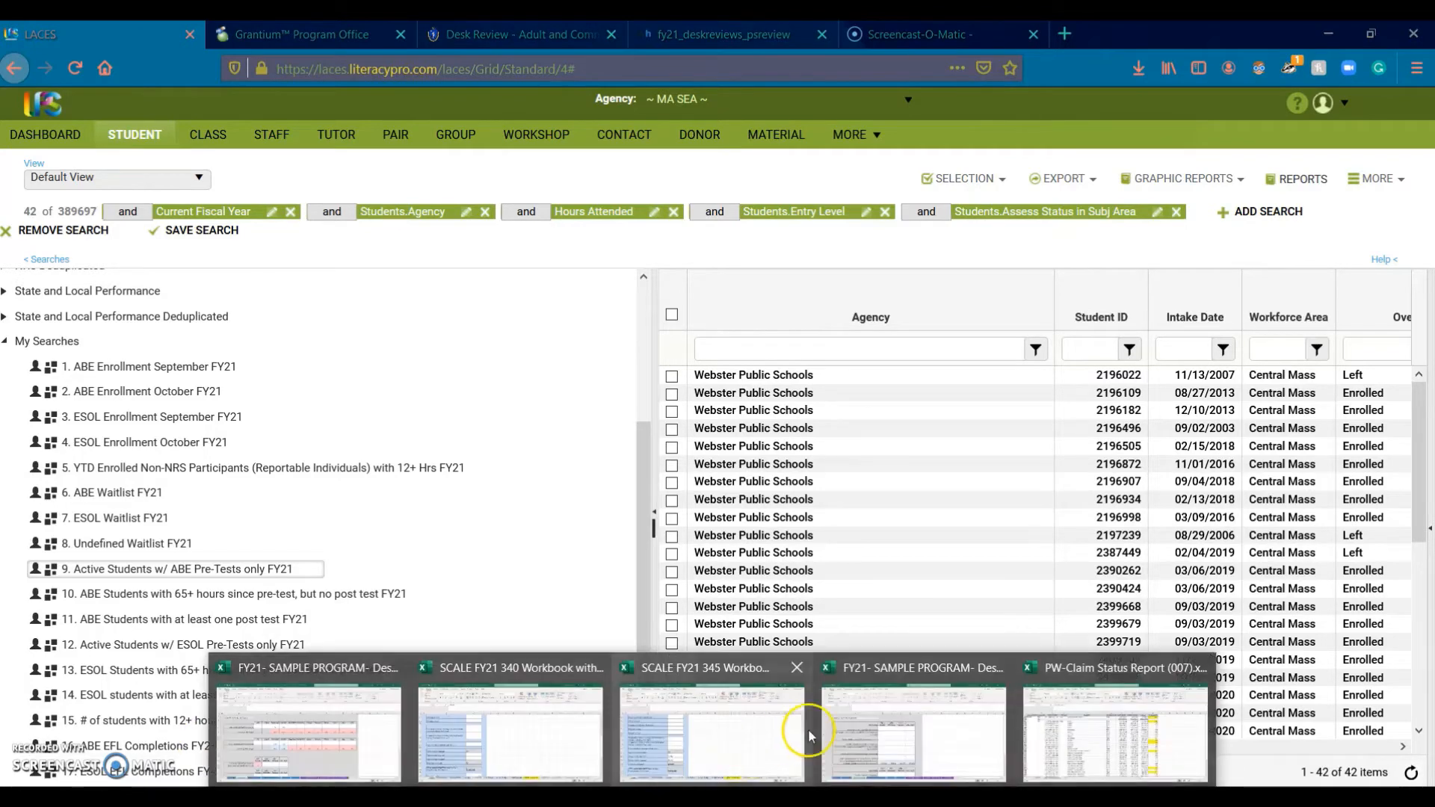
Step: Enter the counts 8, 1, 2, 3, 4, 2 and 1 into MSG Outcomes cells D5:D11
click(942, 729)
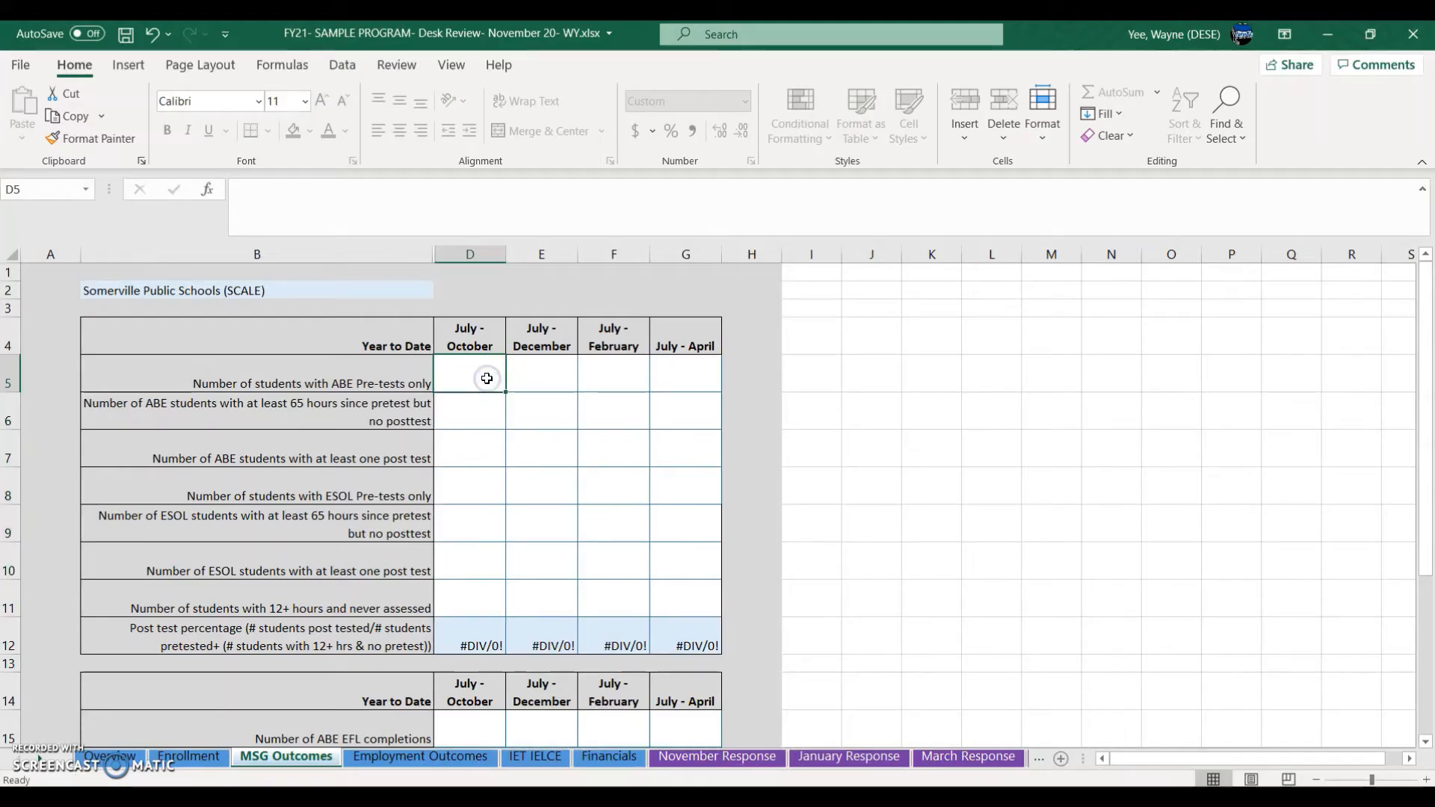
text(8)
key(Return)
key(Return)
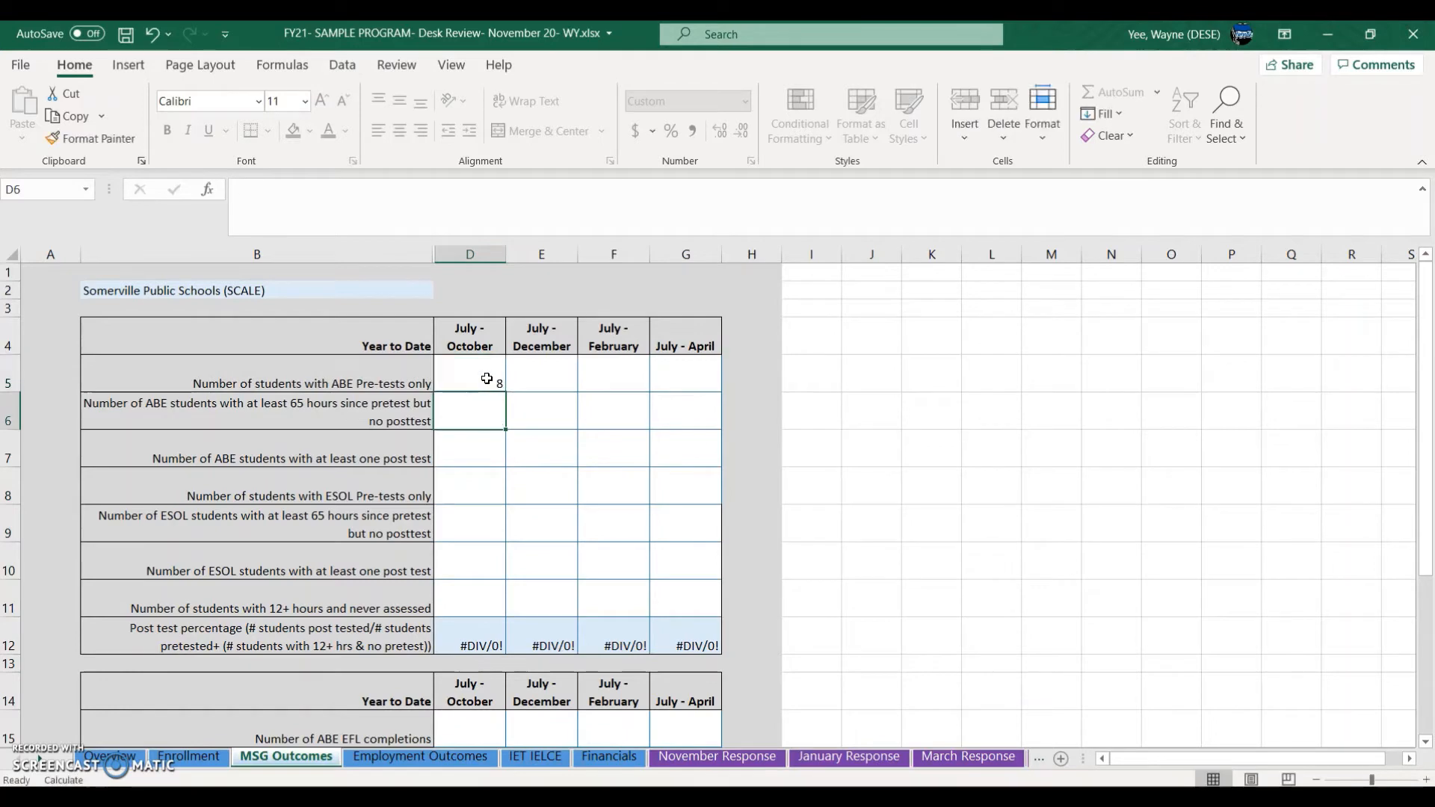
text(1)
key(Return)
text(2)
key(Return)
text(3)
key(Return)
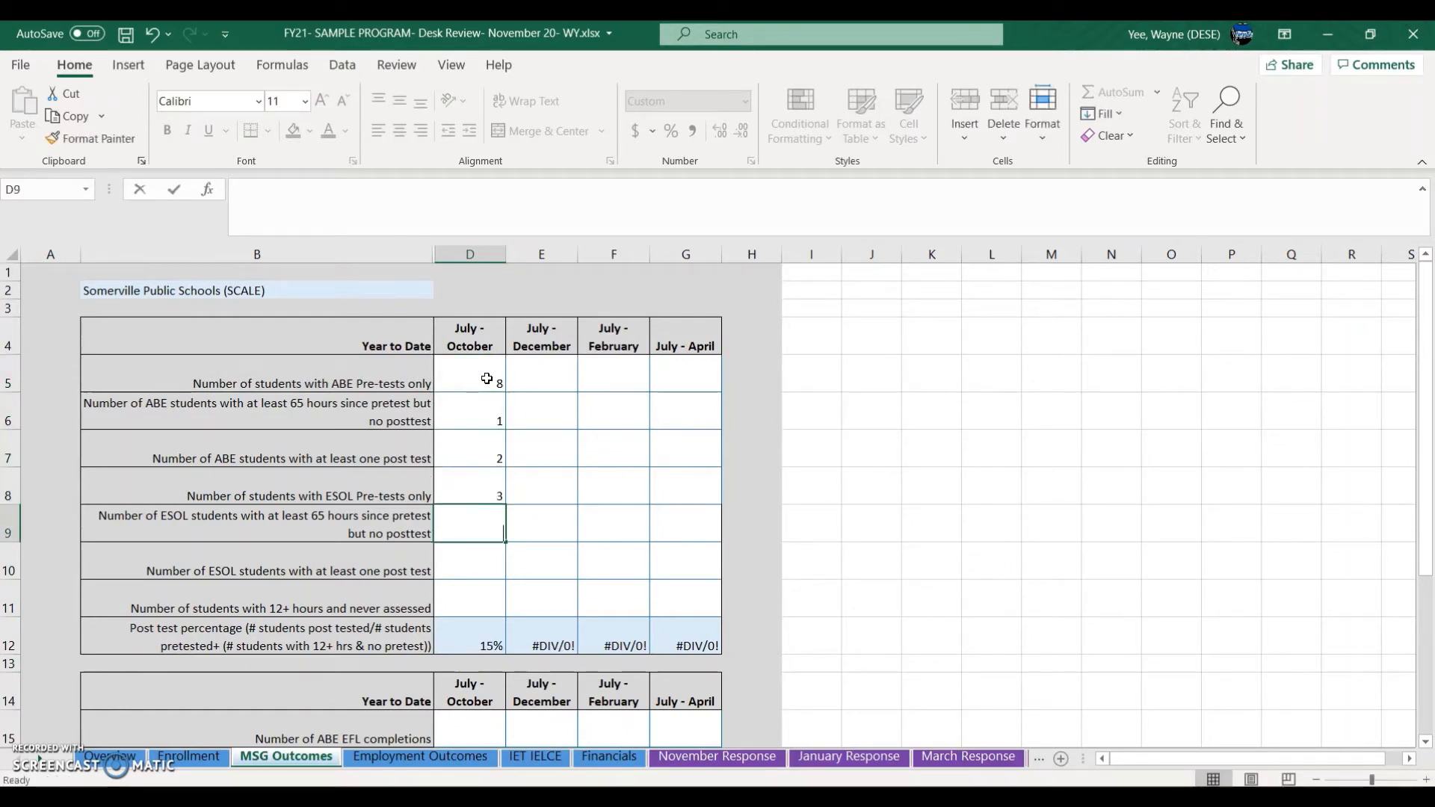
text(4)
key(Return)
text(2)
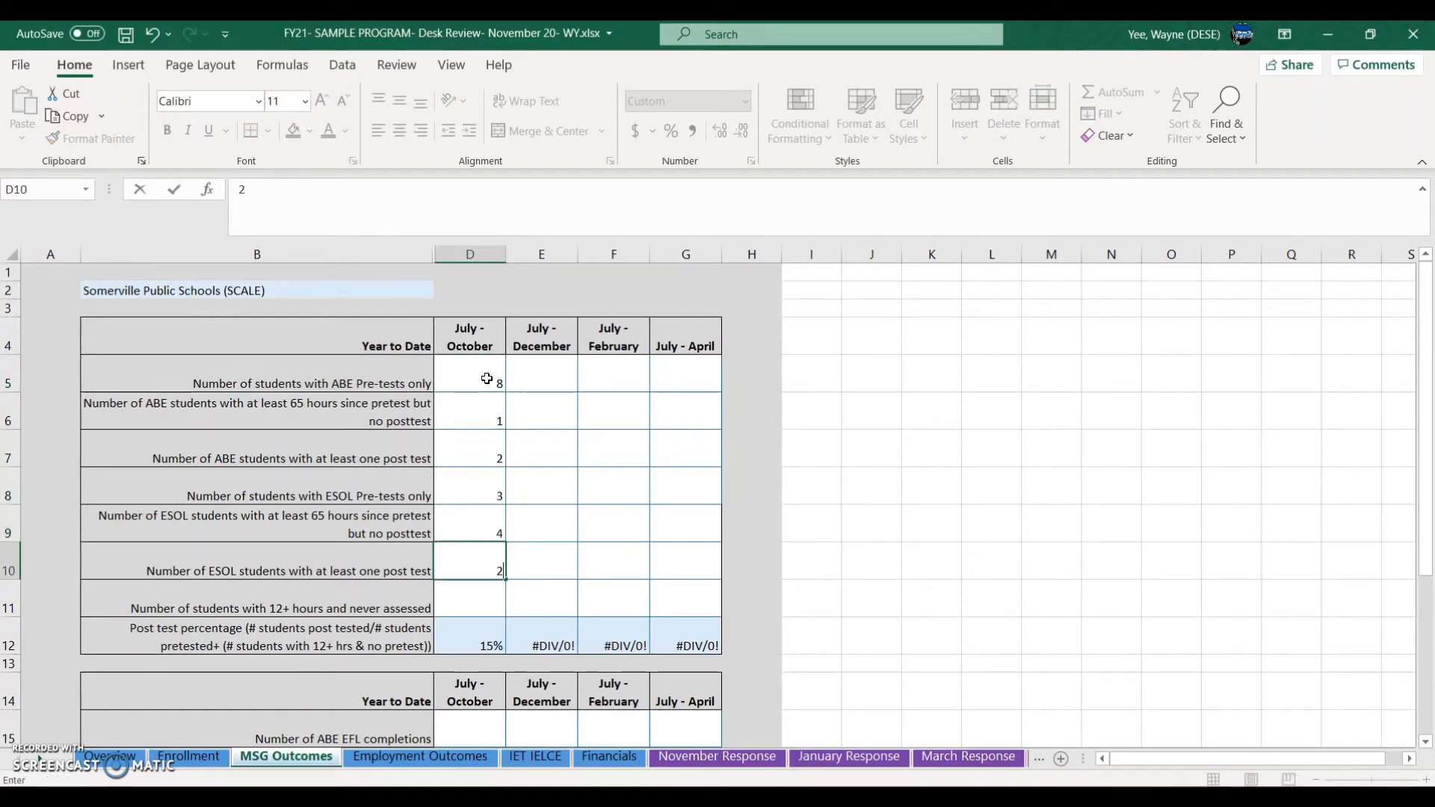
key(Return)
text(1)
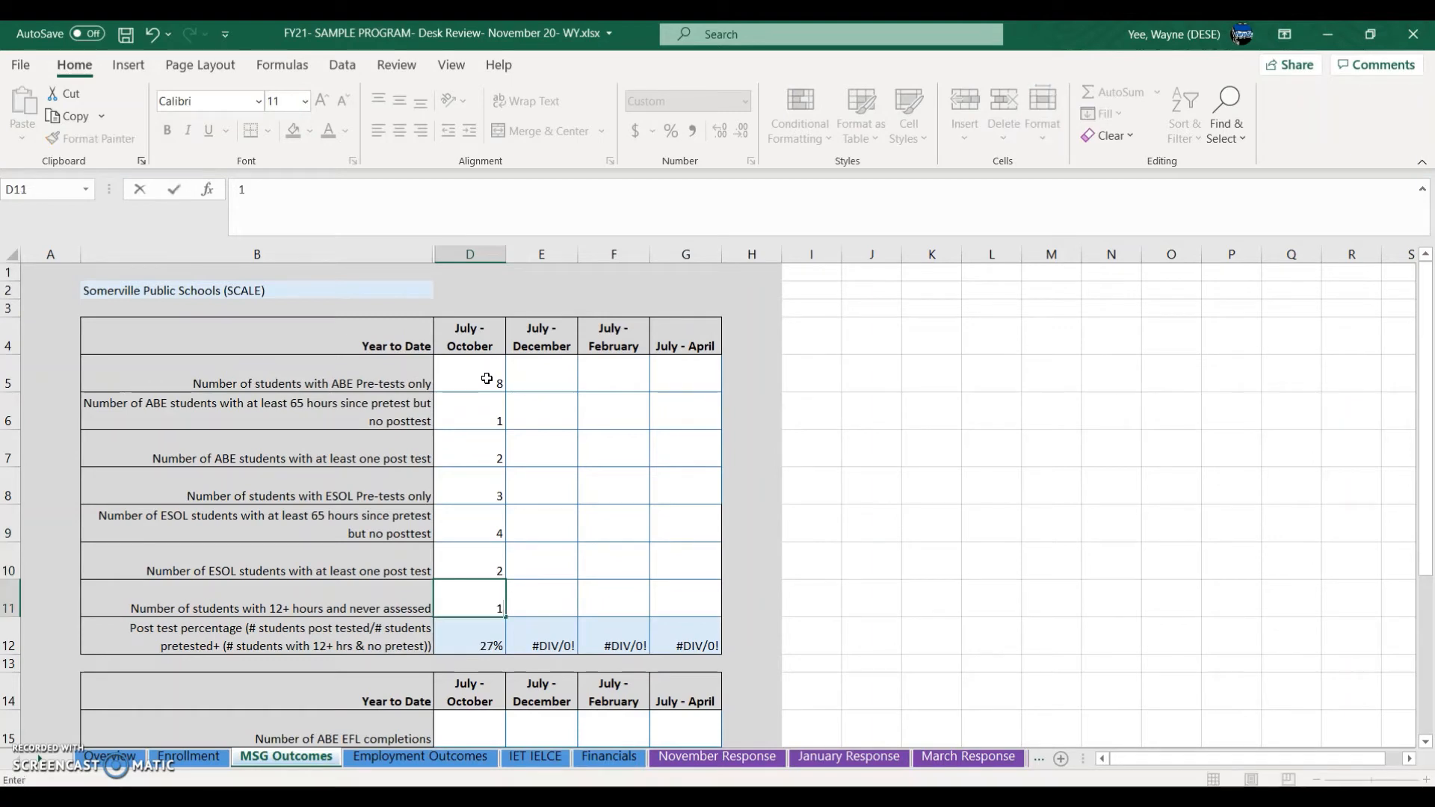
key(Return)
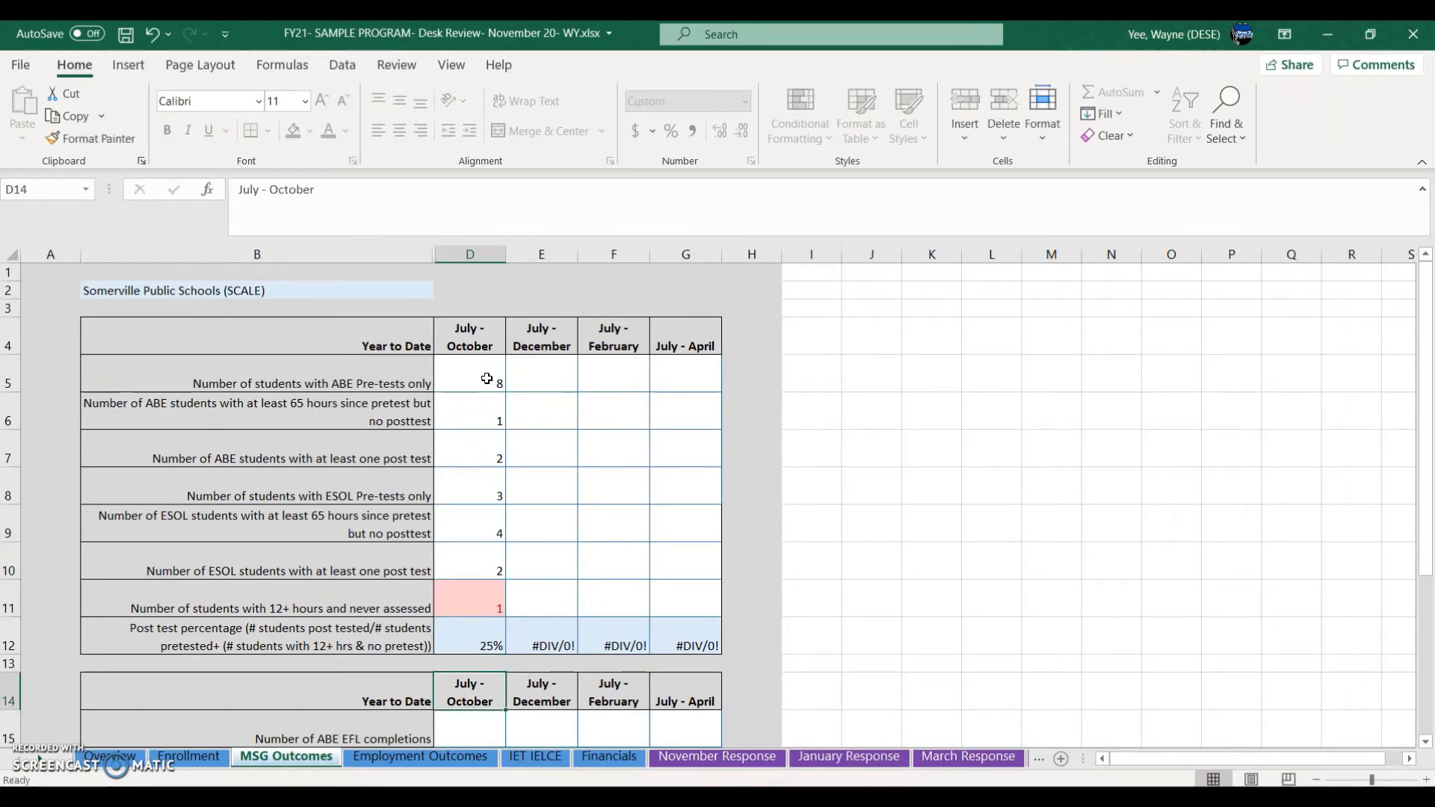
scroll(486, 379, down, 2)
key(Down)
key(Down)
key(Down)
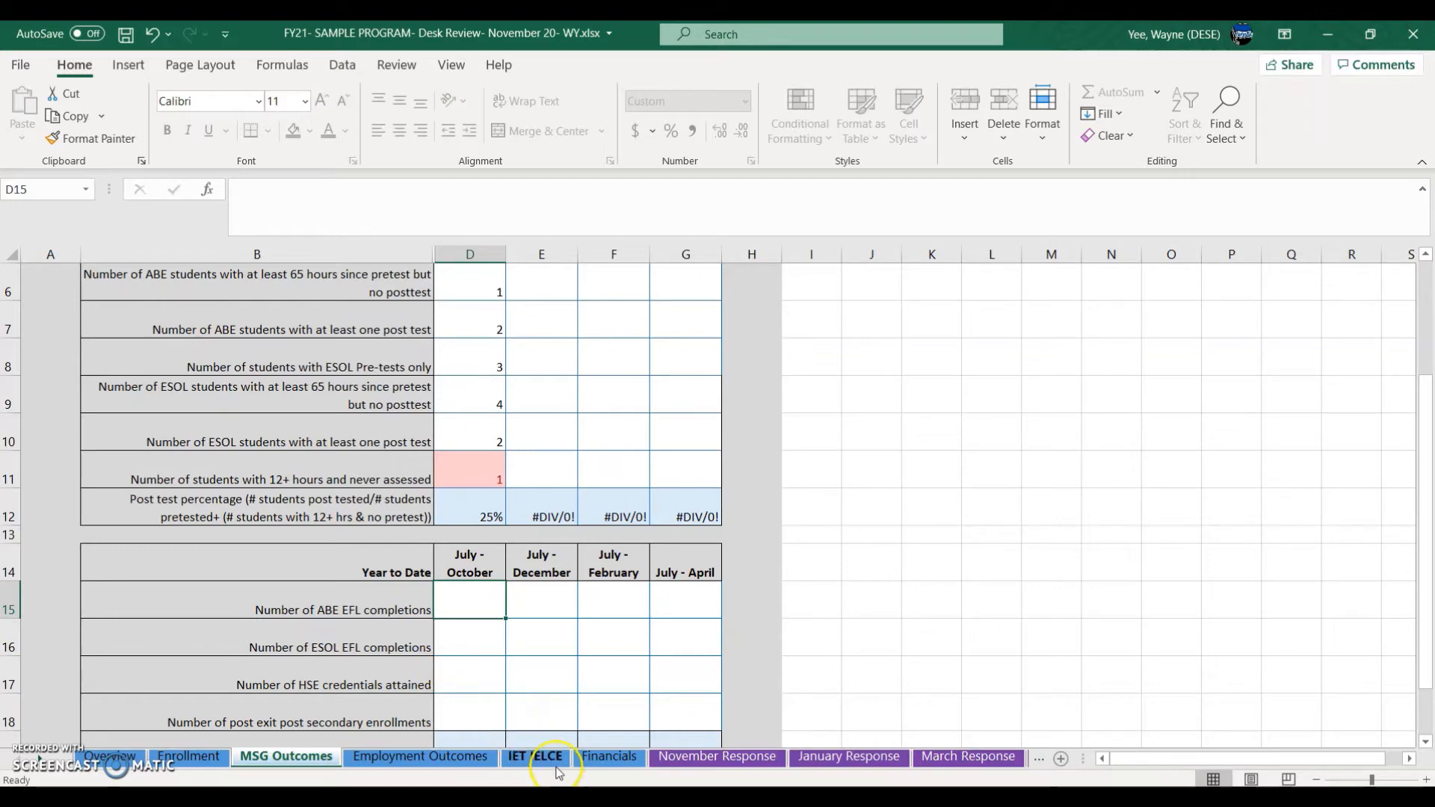
Step: Replace with saved search 16, ABE EFL Completions FY21, filtering the Agency column to somerville
click(573, 797)
scroll(509, 579, down, 2)
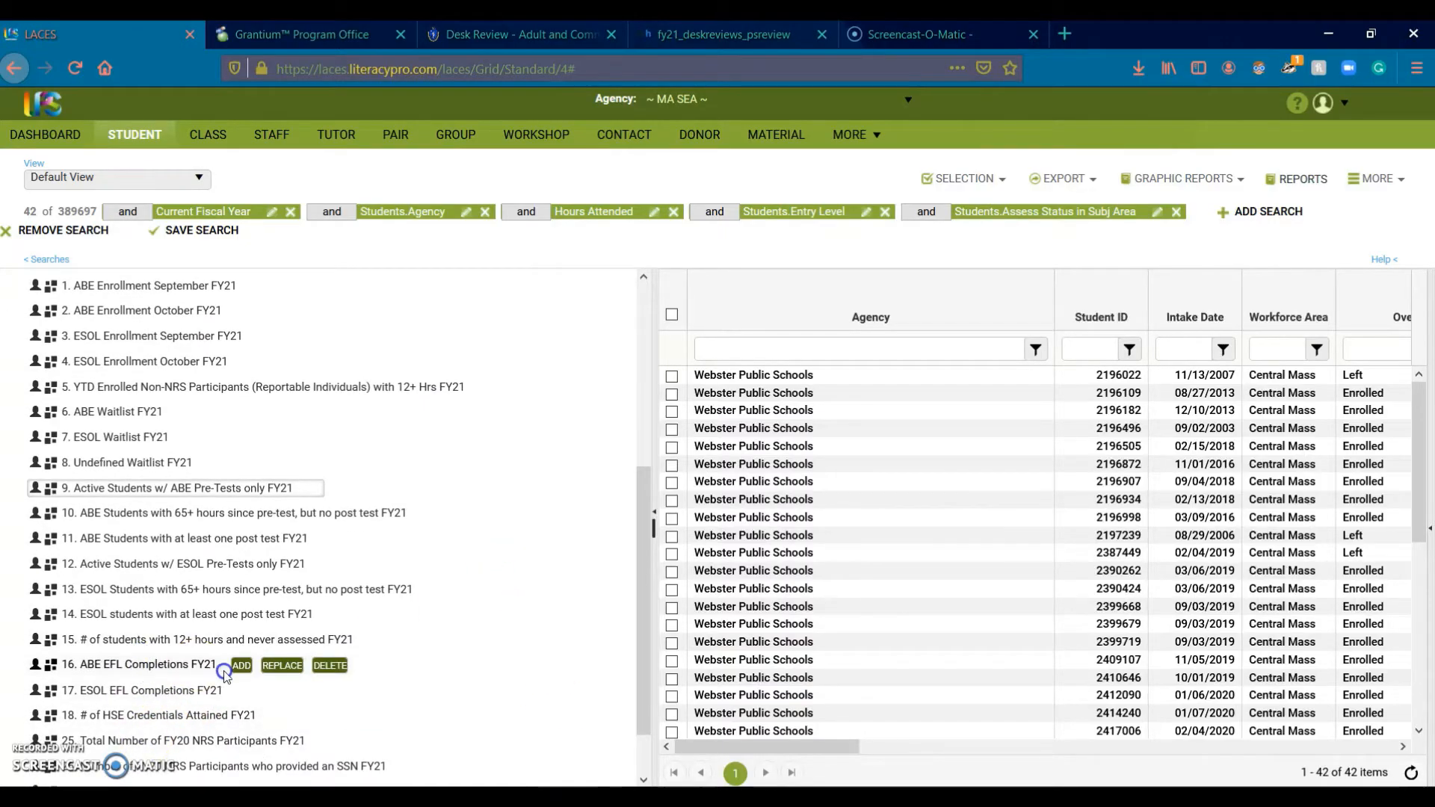
click(282, 665)
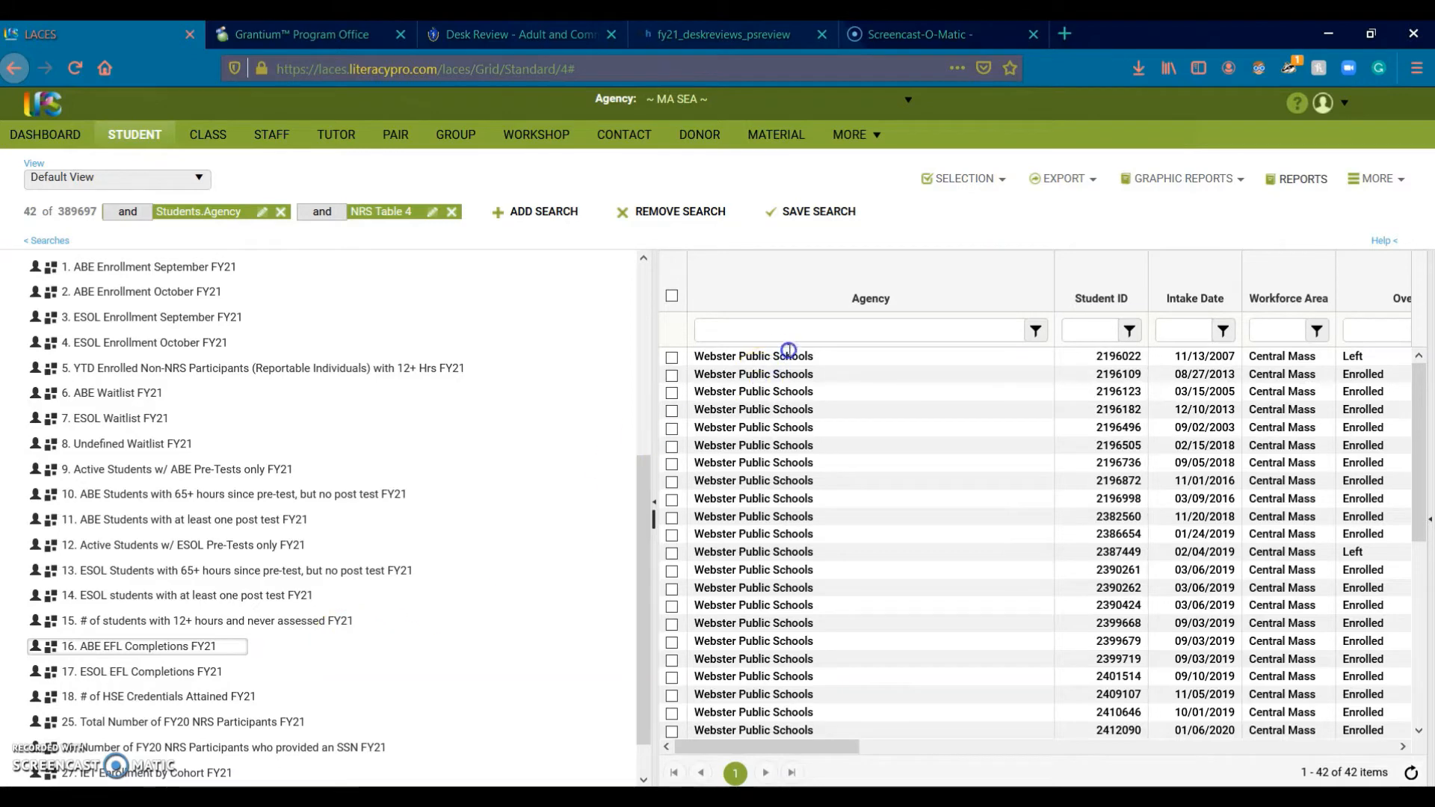
click(794, 329)
text(s)
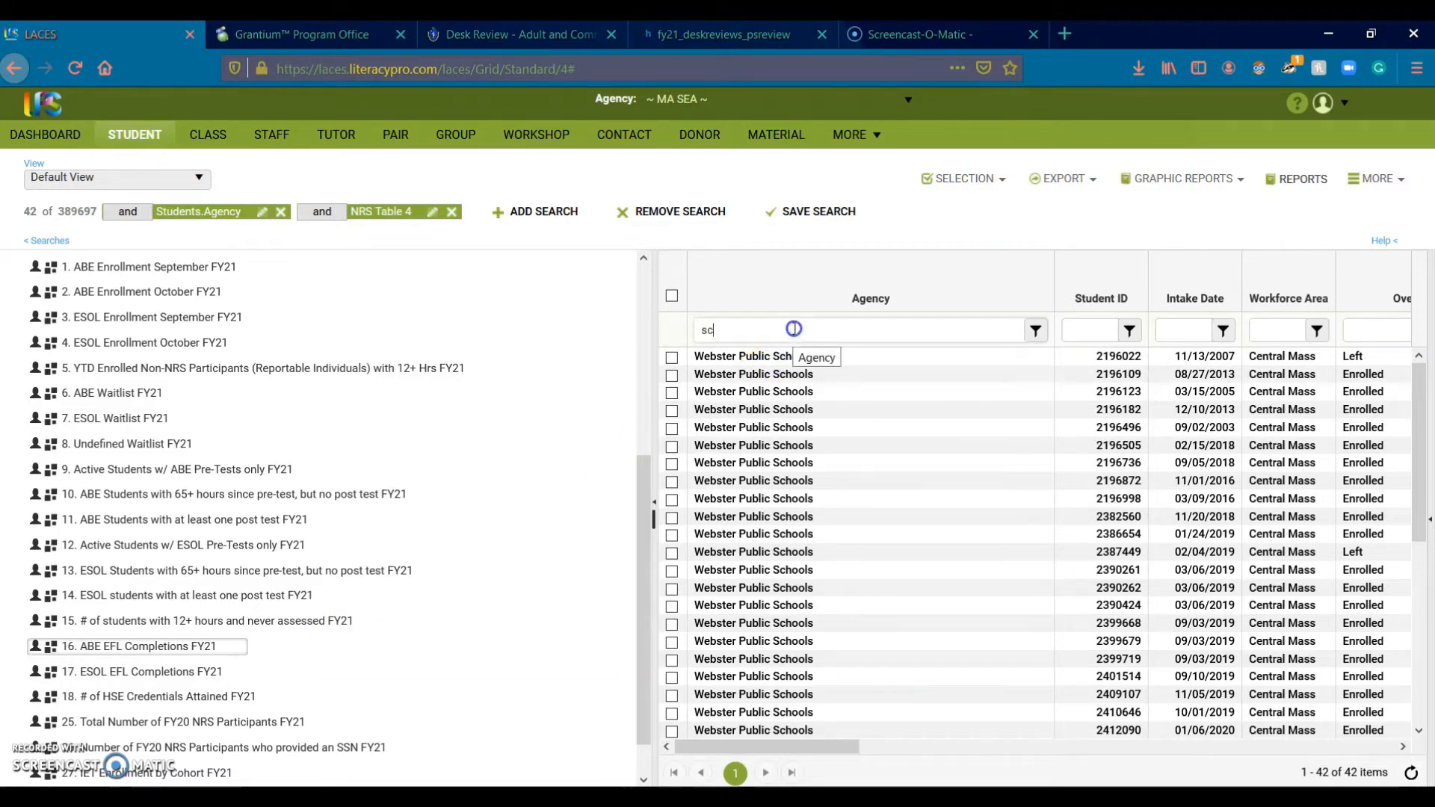
text(omerville)
key(Return)
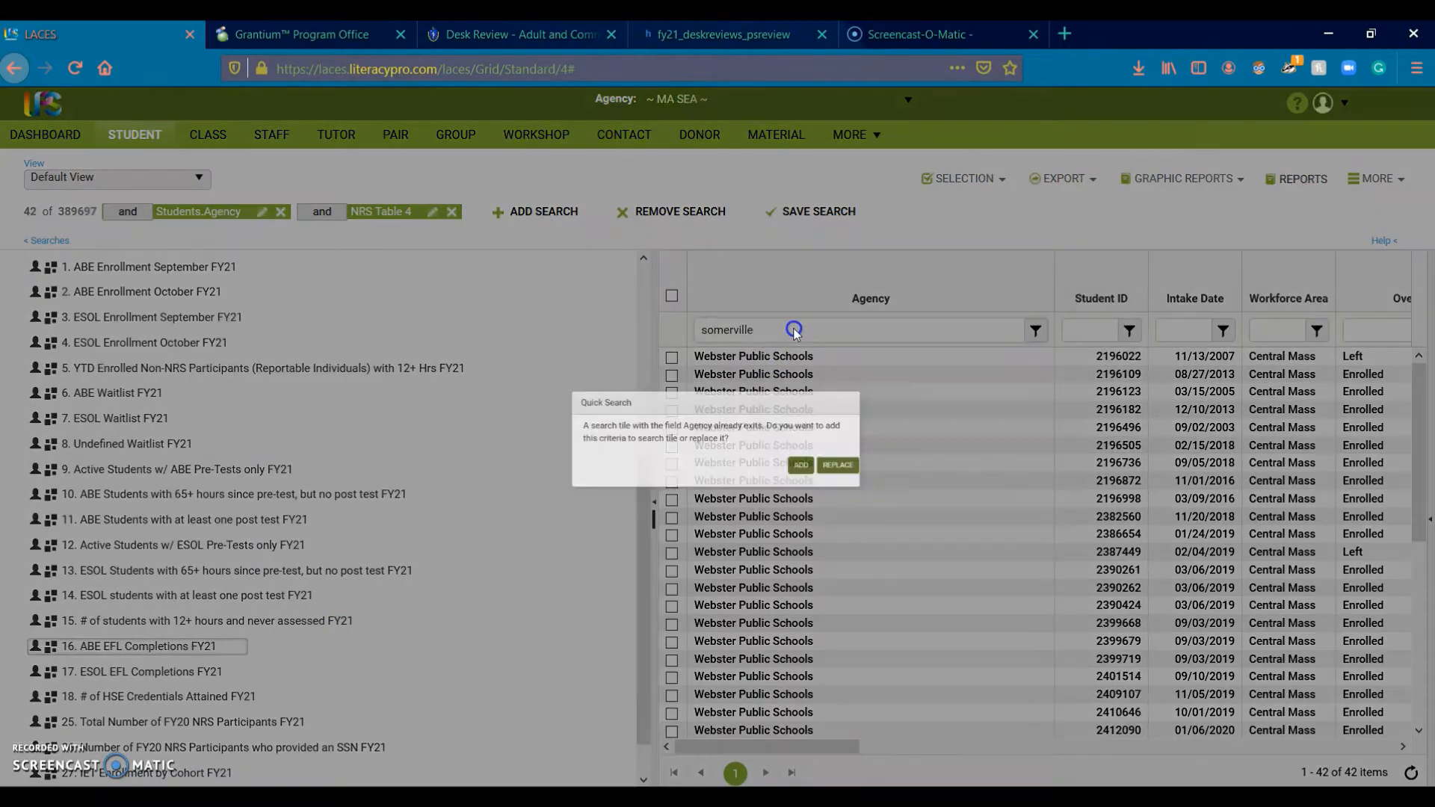
click(880, 474)
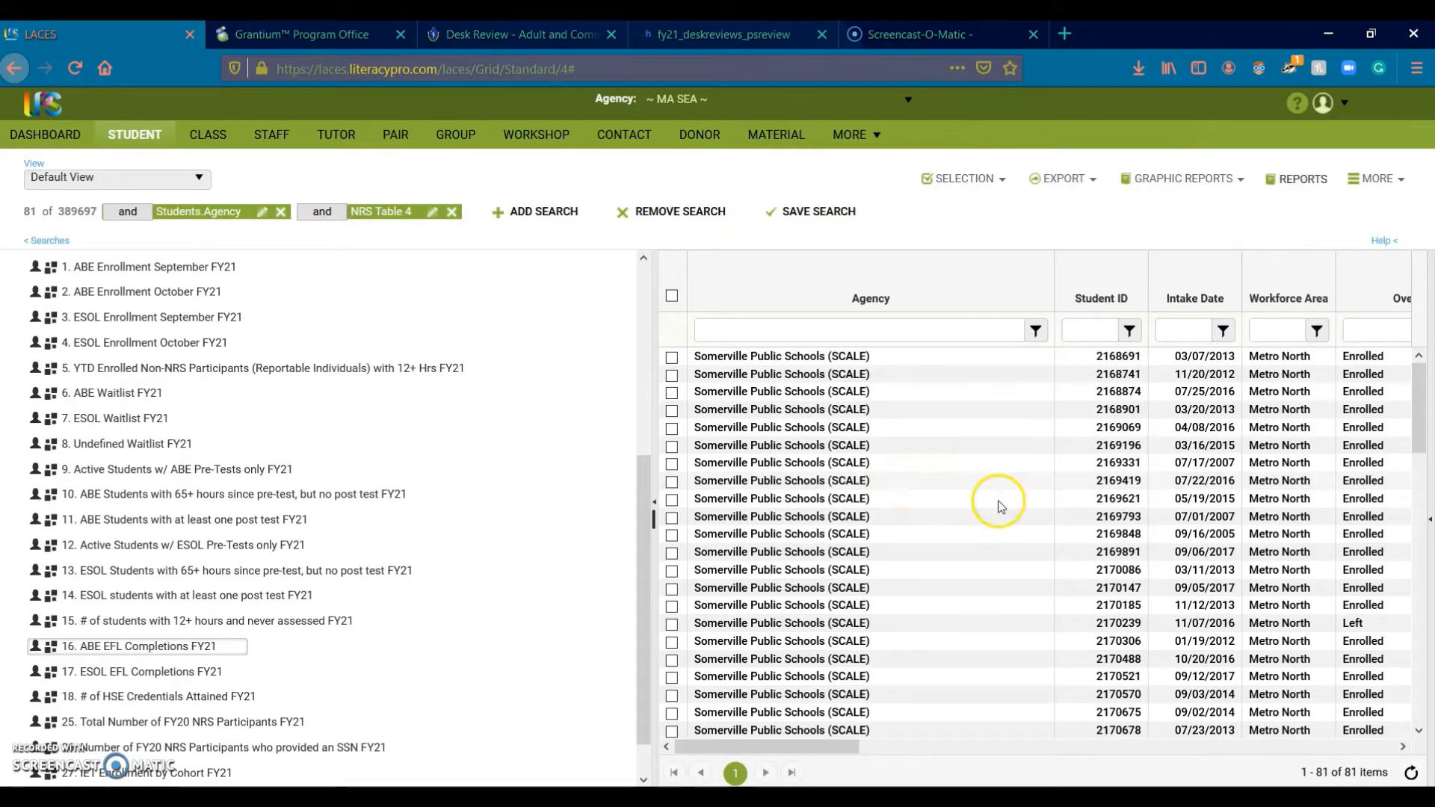
Step: Choose the Level Gains report under Reports and export it as Excel
click(1304, 181)
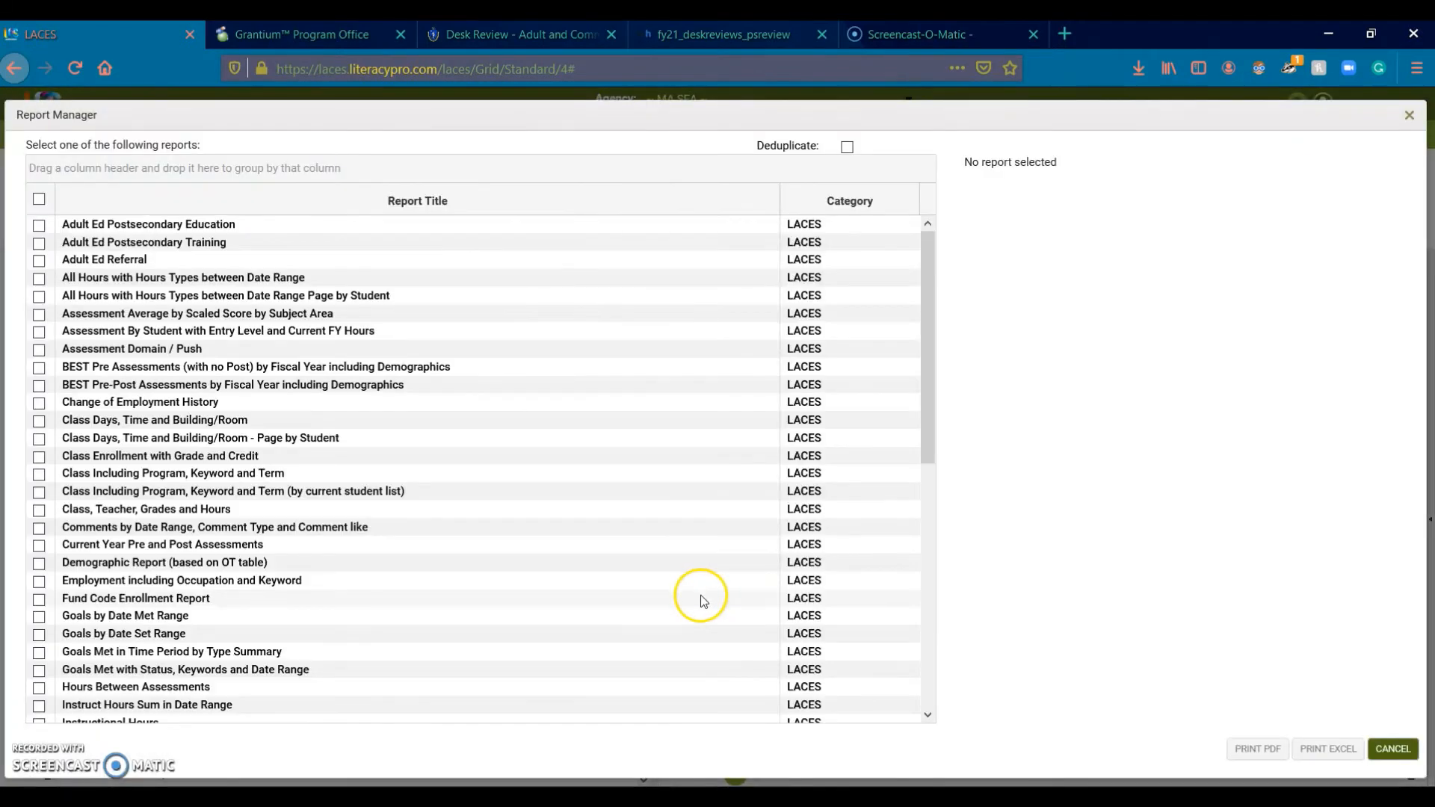
scroll(607, 601, down, 5)
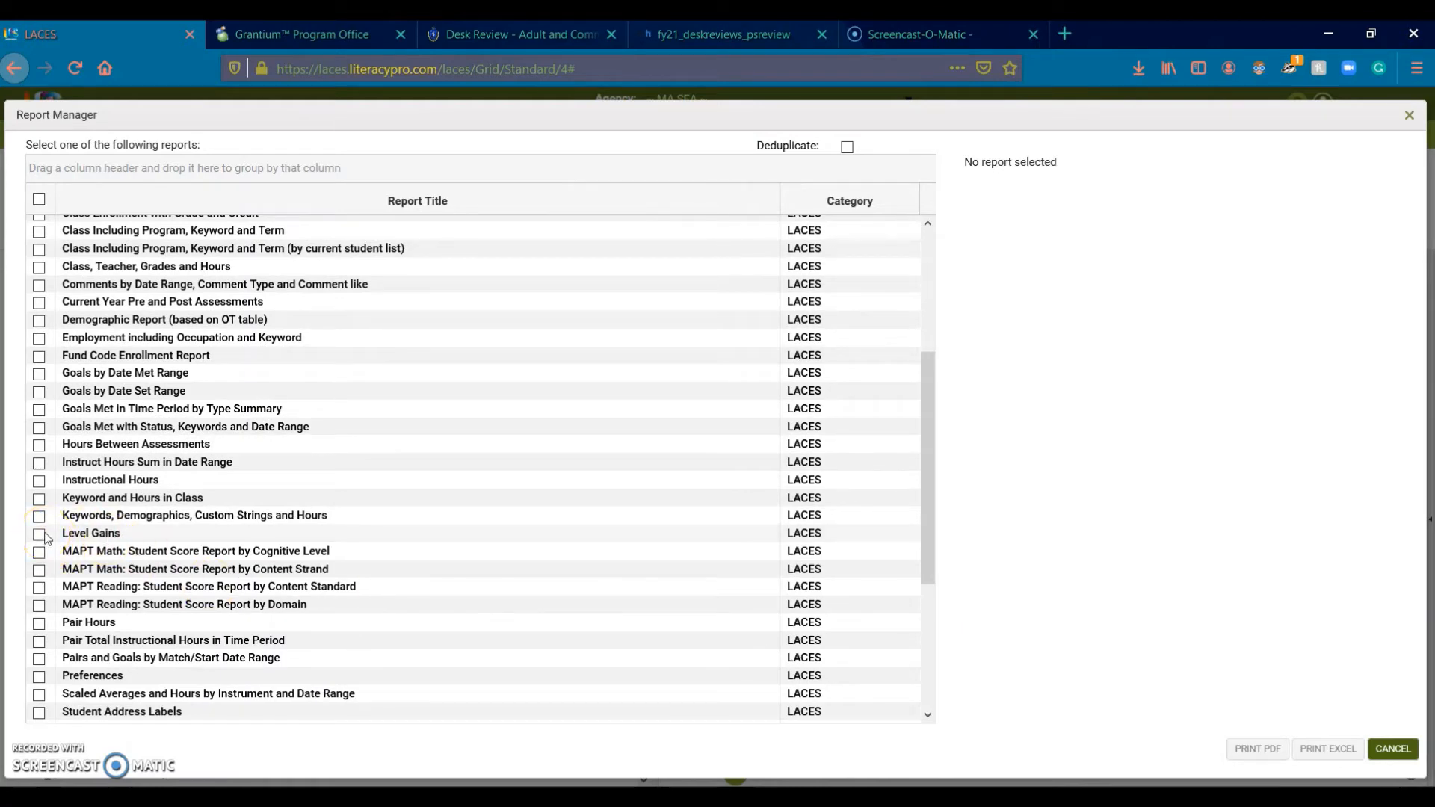
click(39, 534)
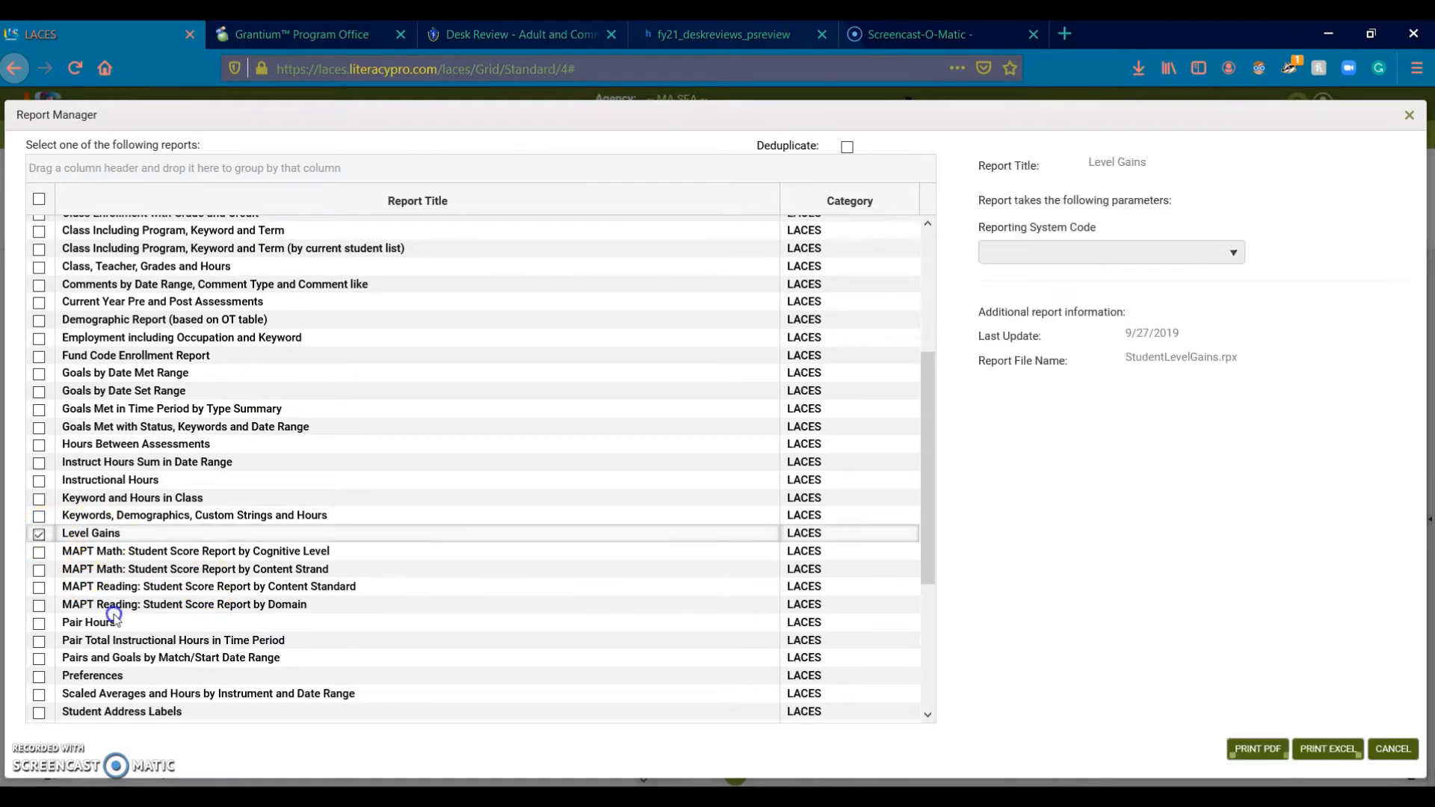
click(1322, 755)
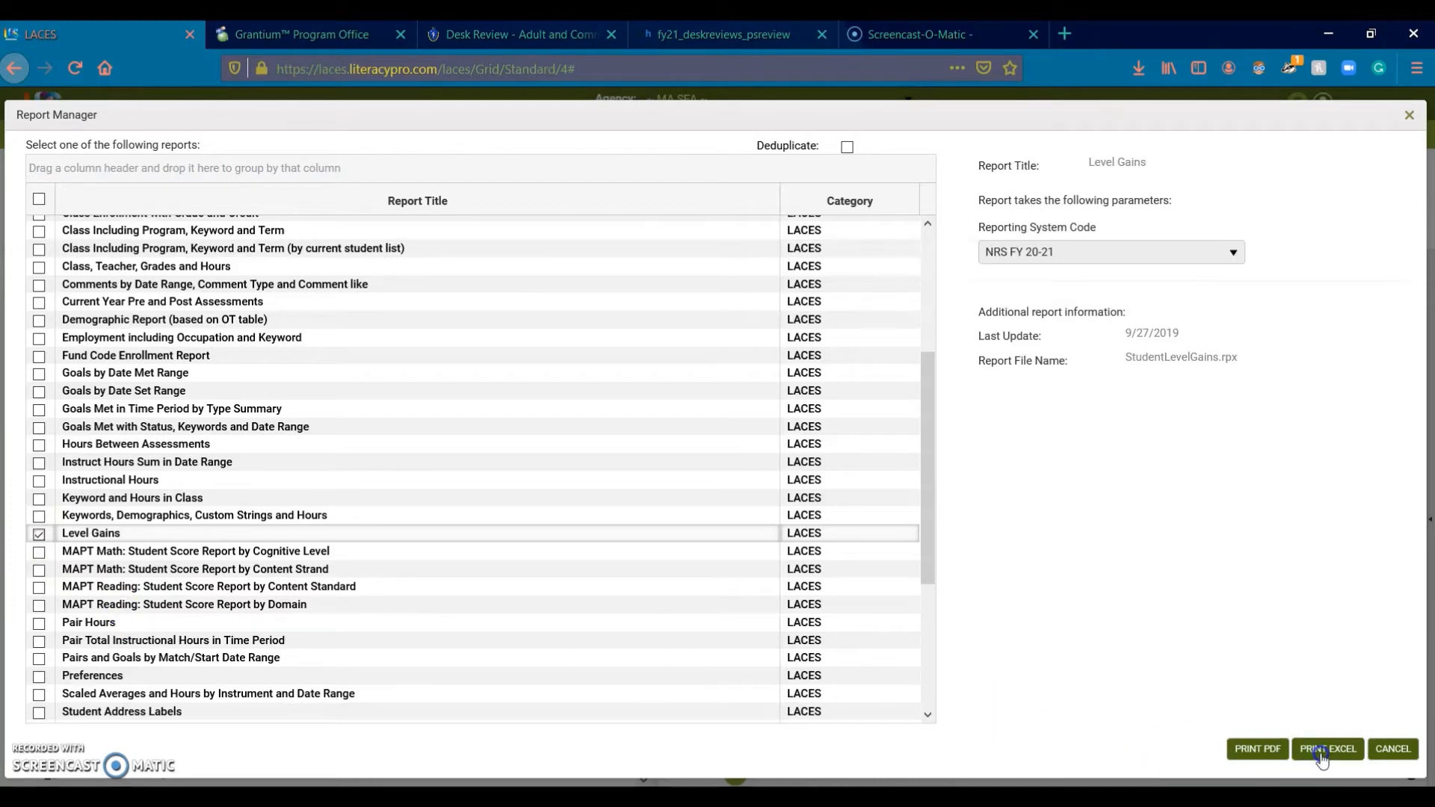
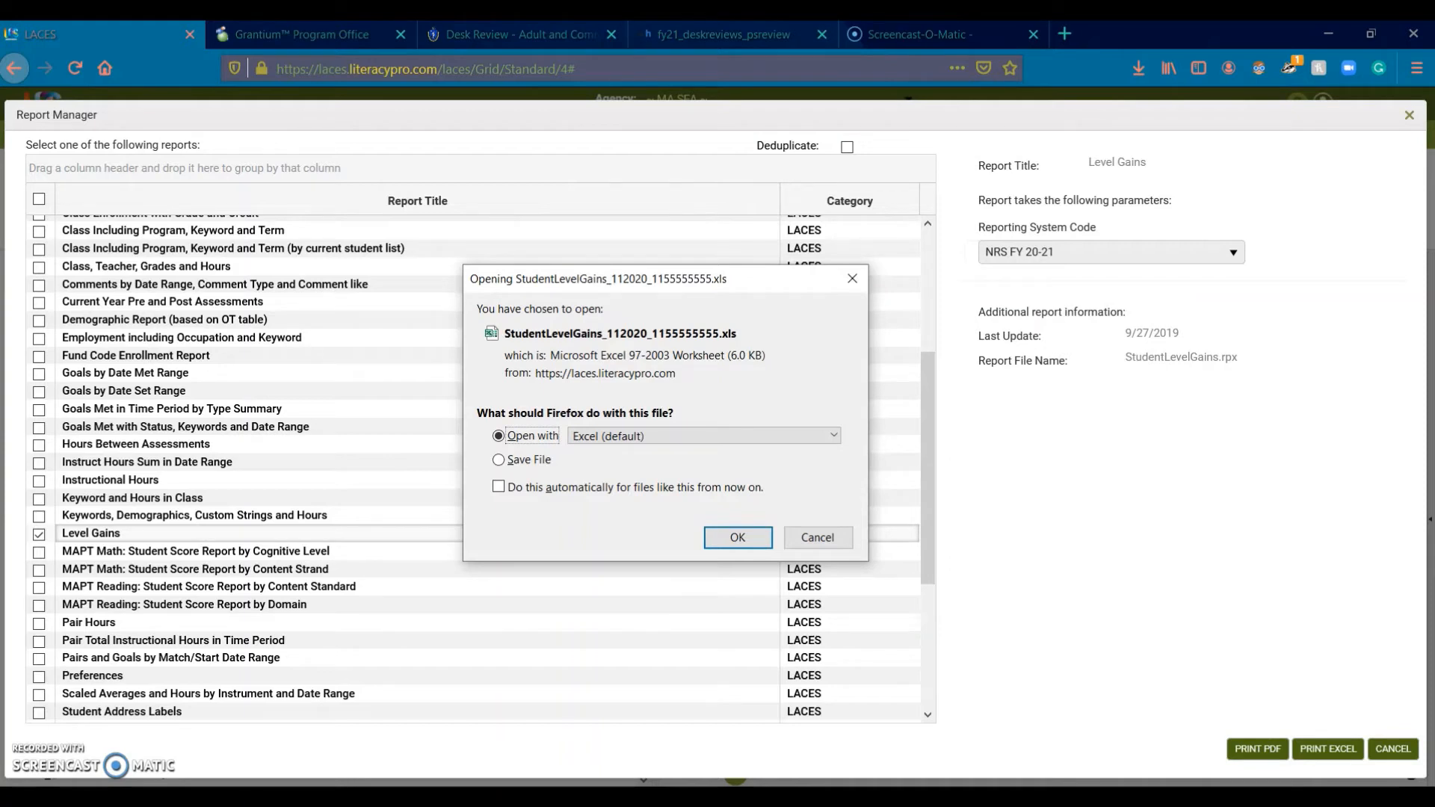
Step: Open StudentLevelGains.xls and confirm its Grand Total For All Students is 0.00
click(742, 536)
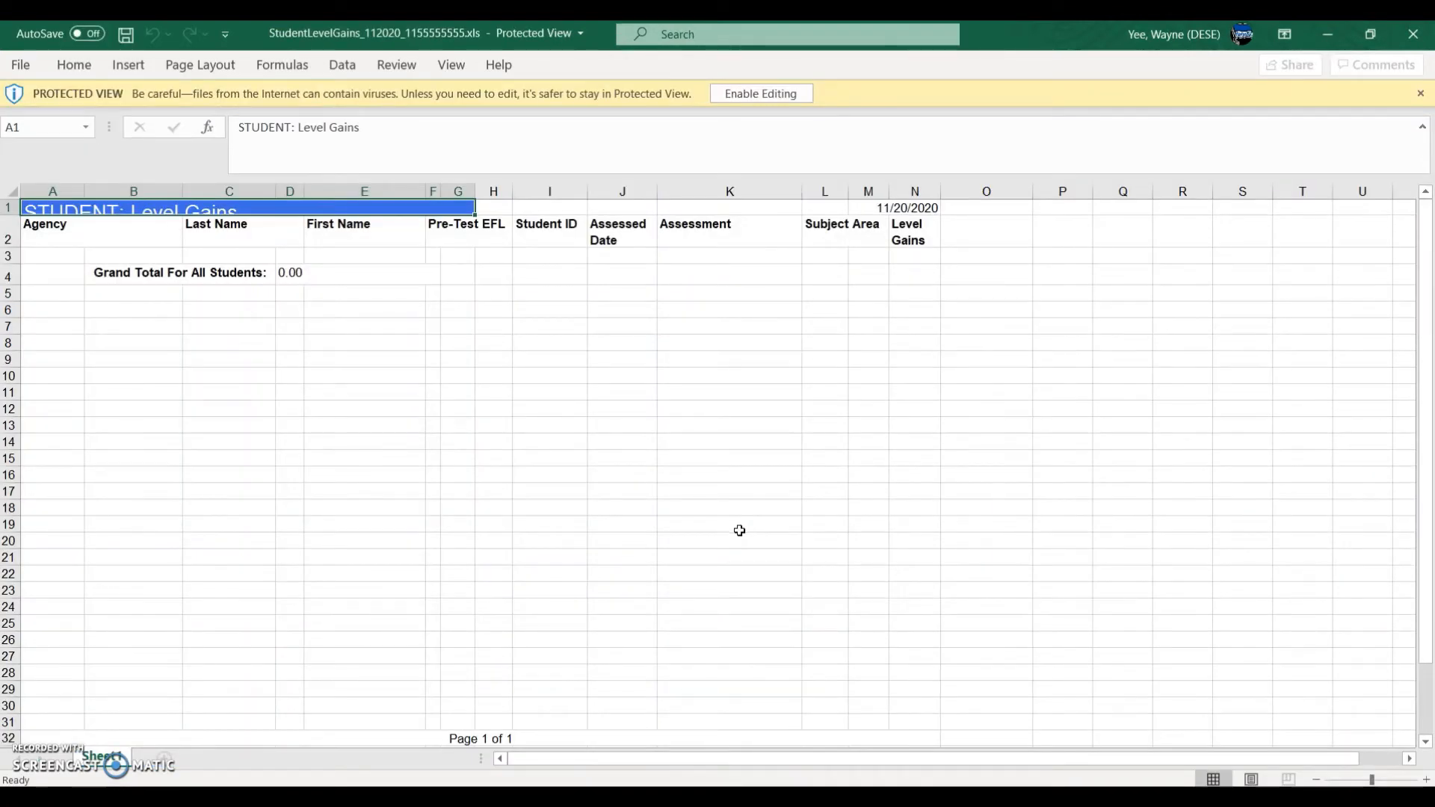
click(723, 567)
click(298, 277)
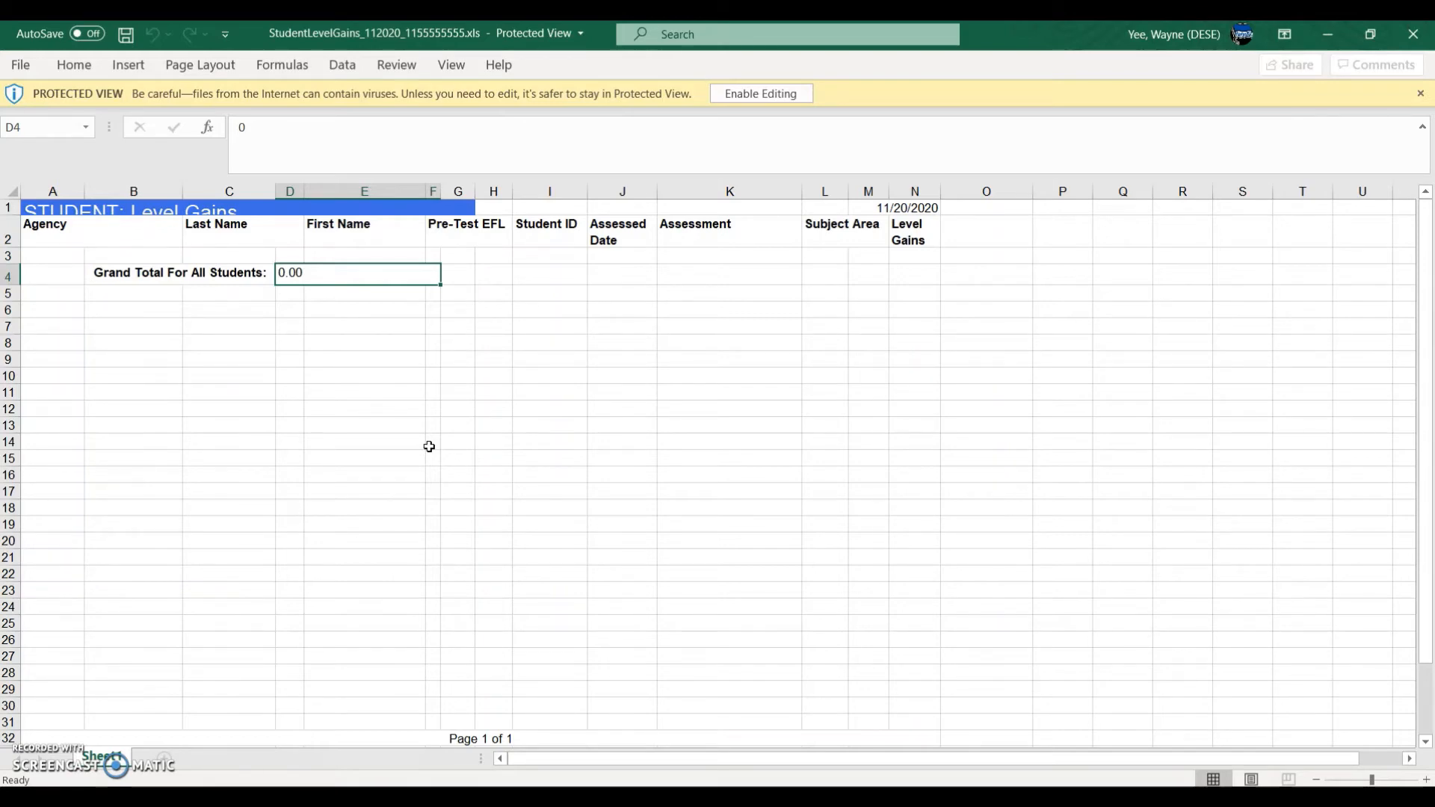
click(120, 282)
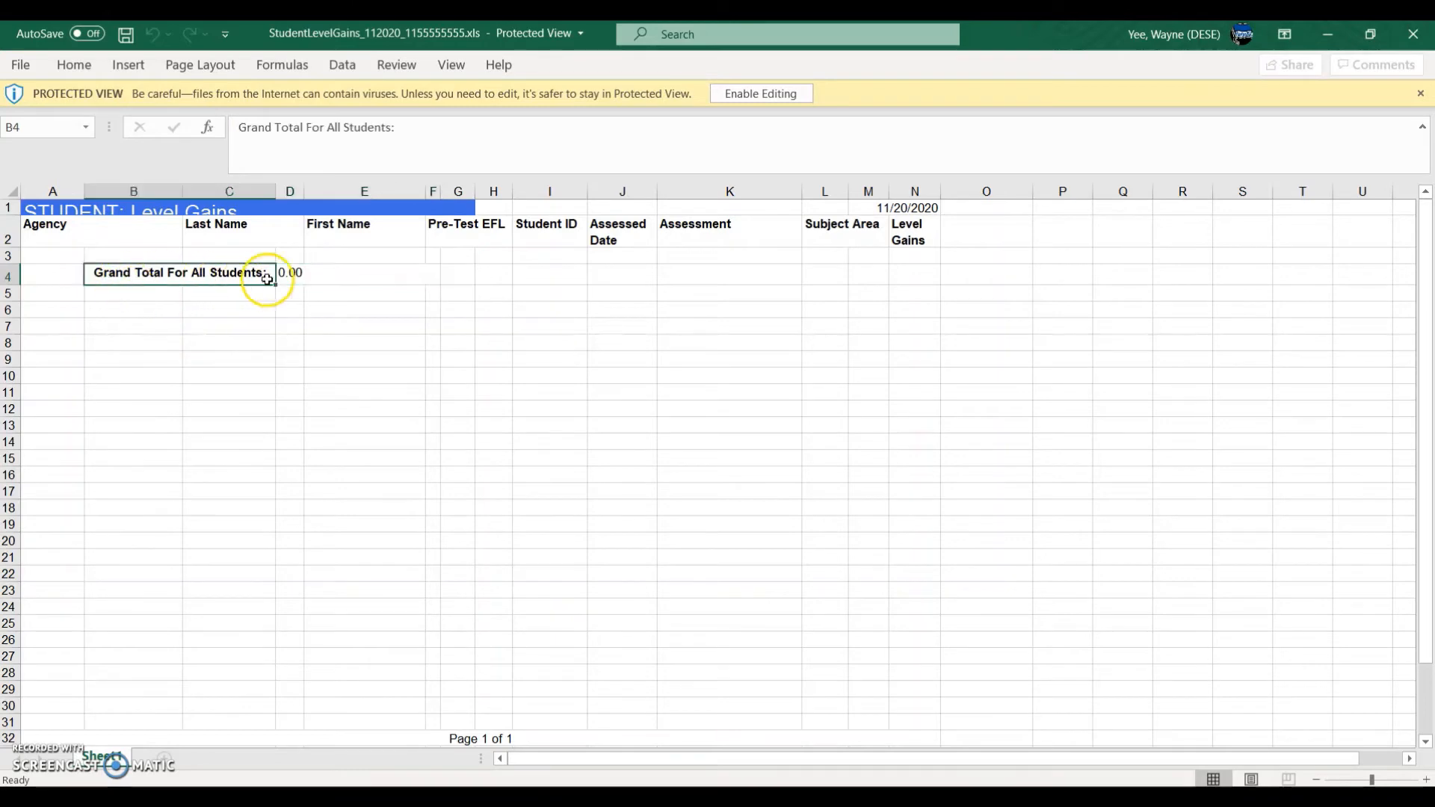
click(299, 276)
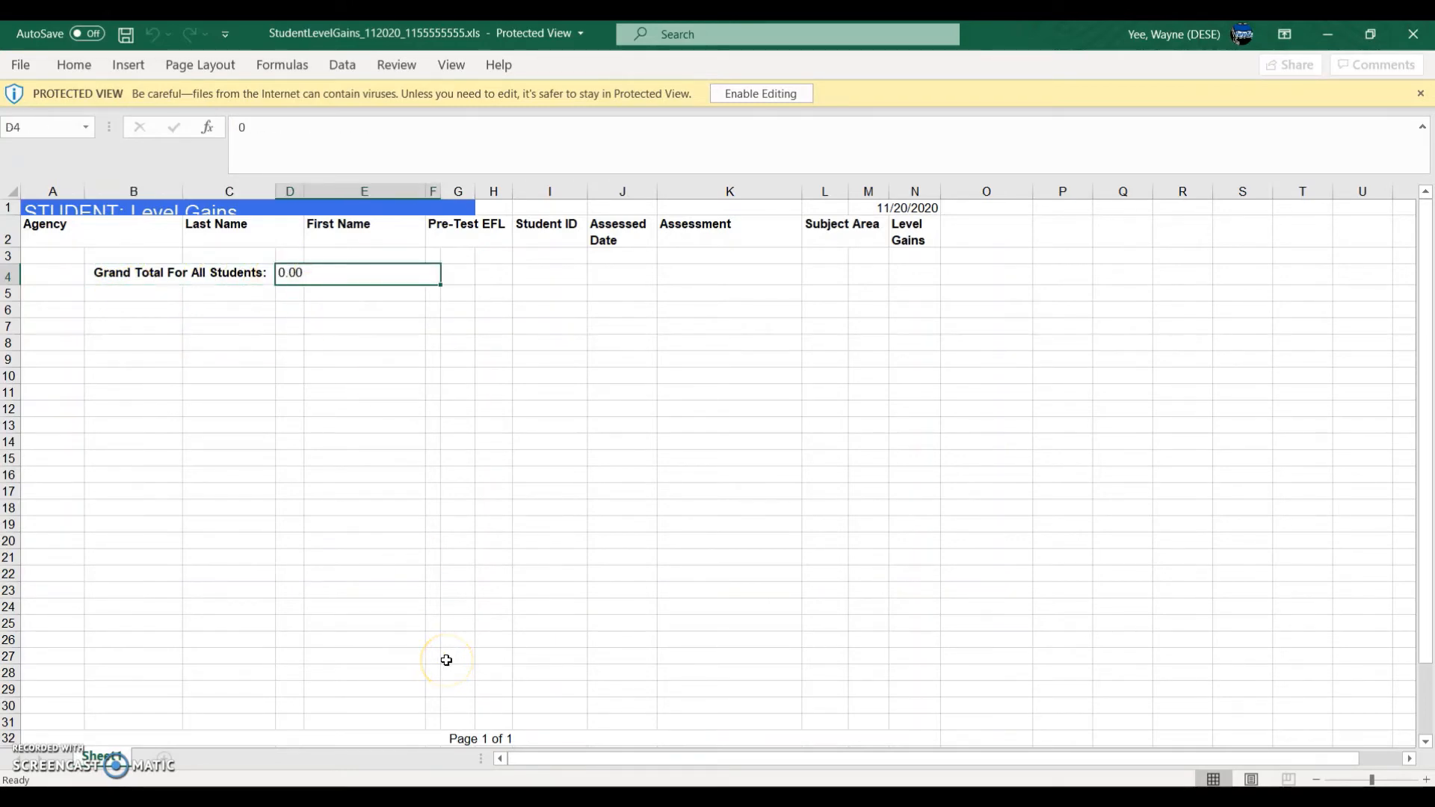
Step: Close the report and enter 0 ABE EFL completions in MSG Outcomes cell D15
click(1425, 37)
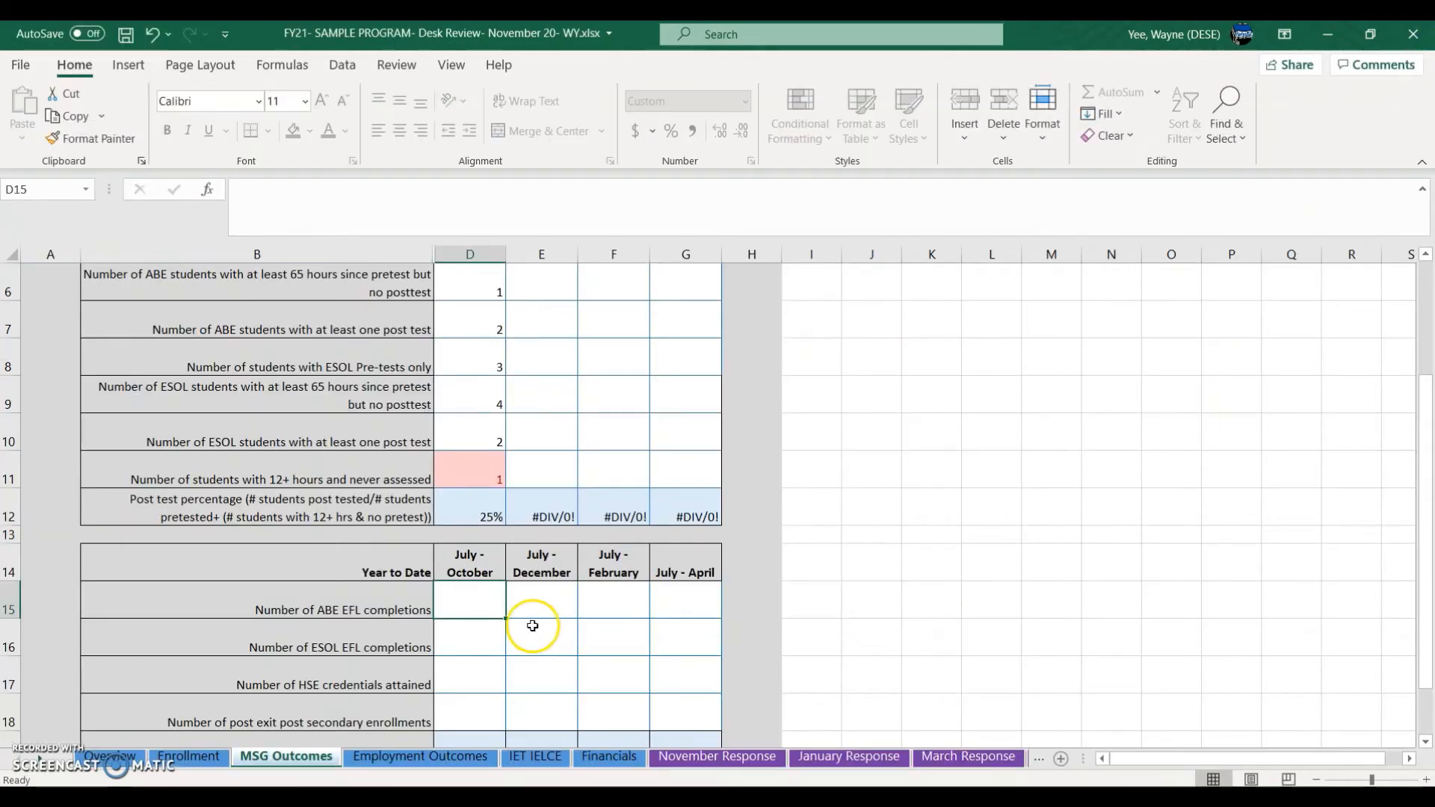
text(0)
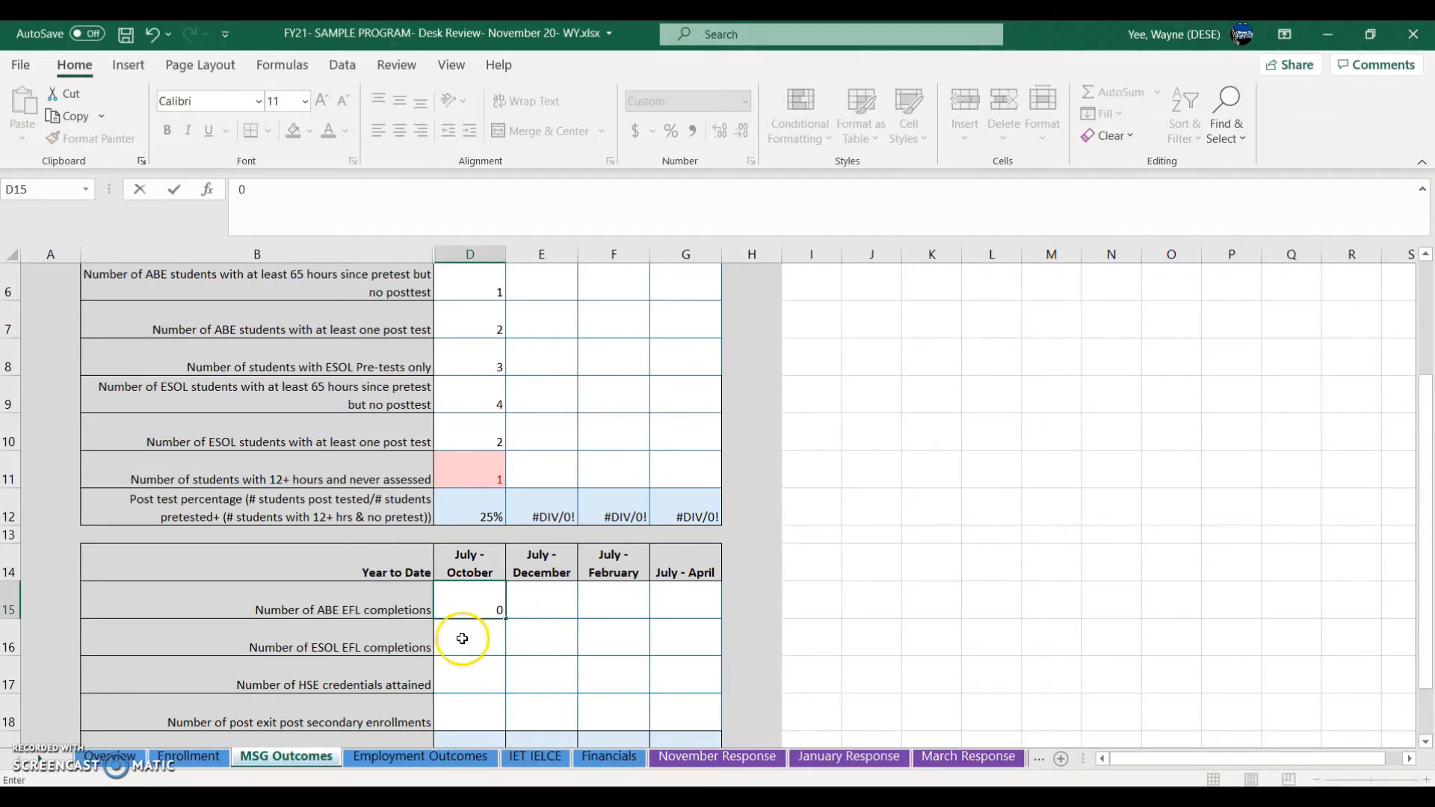
key(Return)
Step: Close the LACES Report Manager without running another report
mouse_move(805, 800)
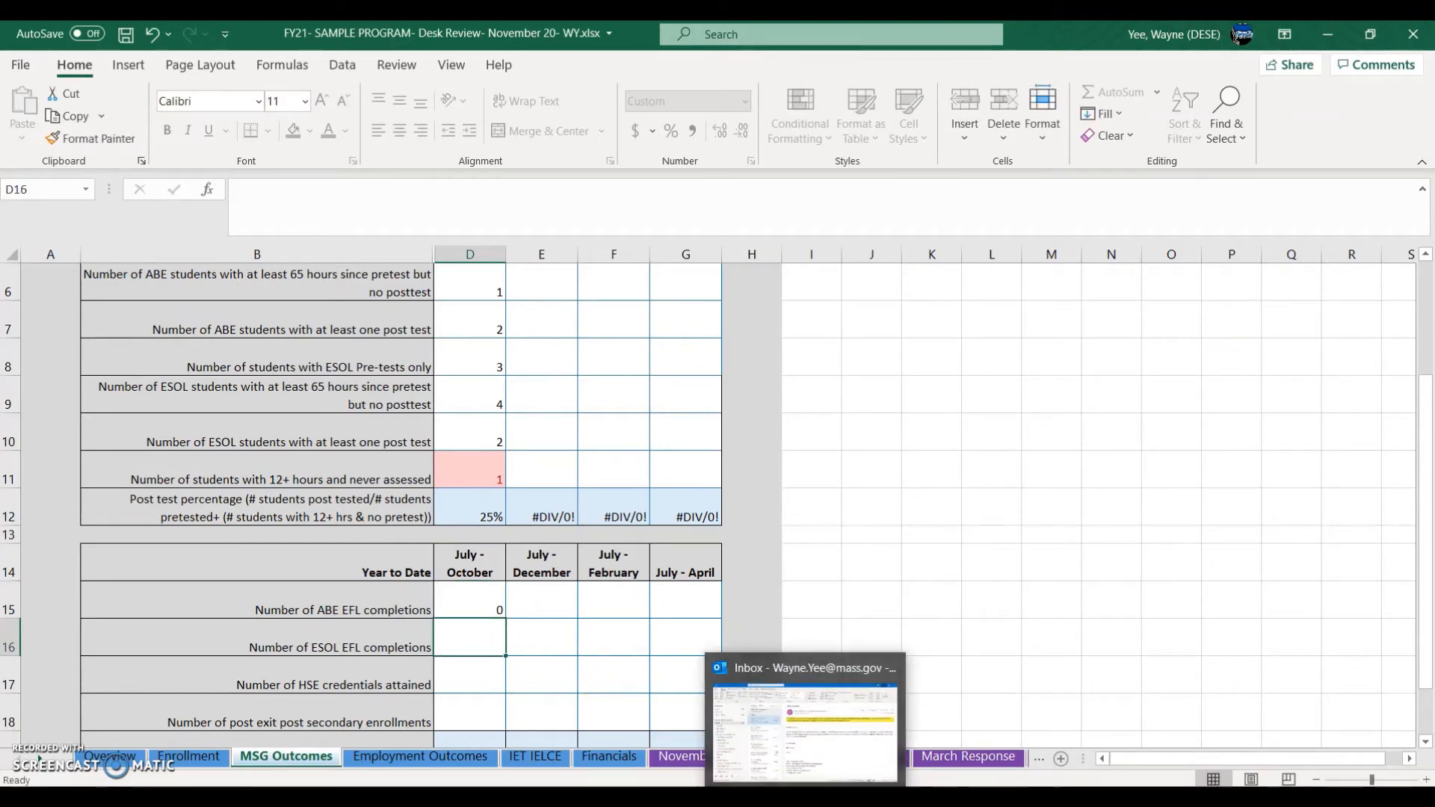
click(577, 800)
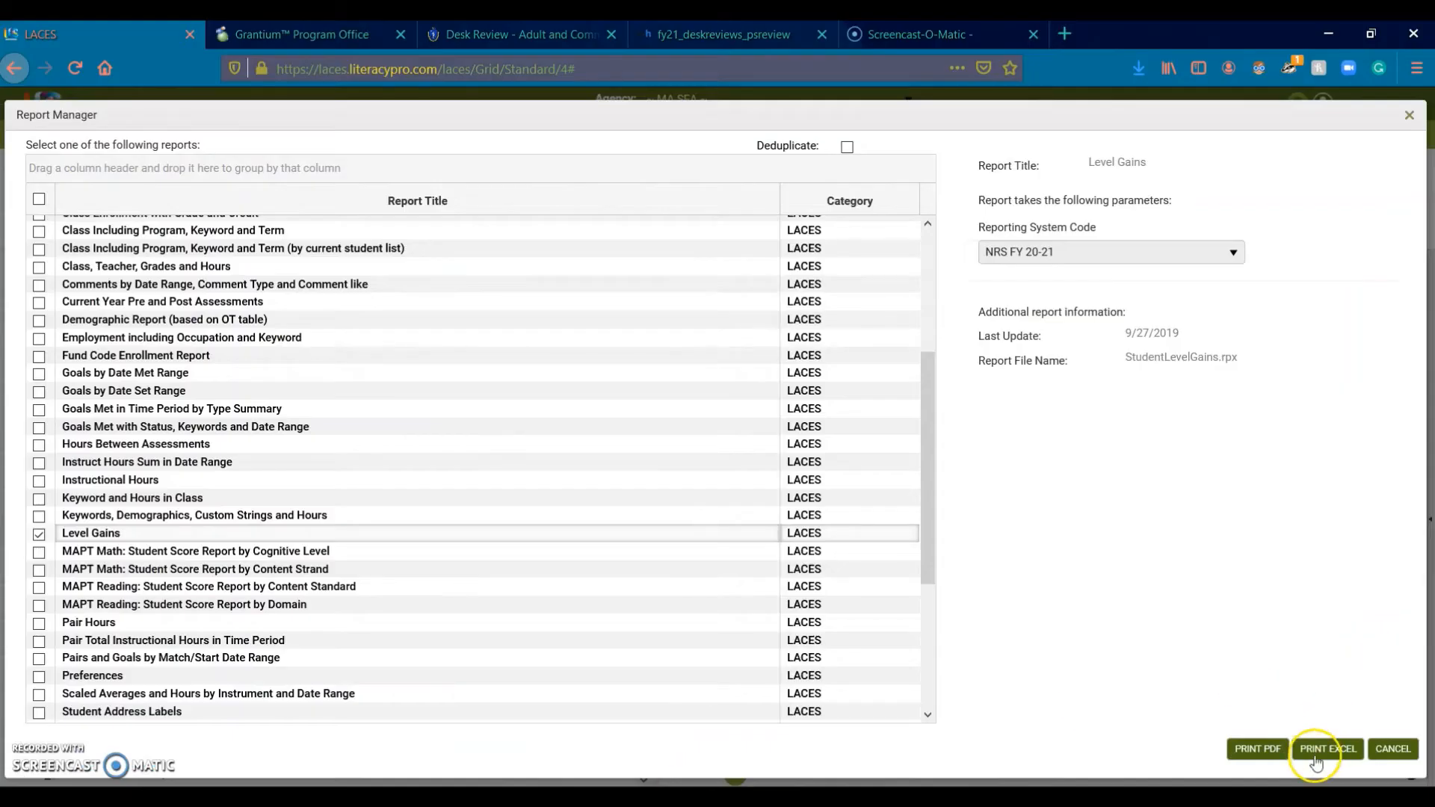
click(1394, 749)
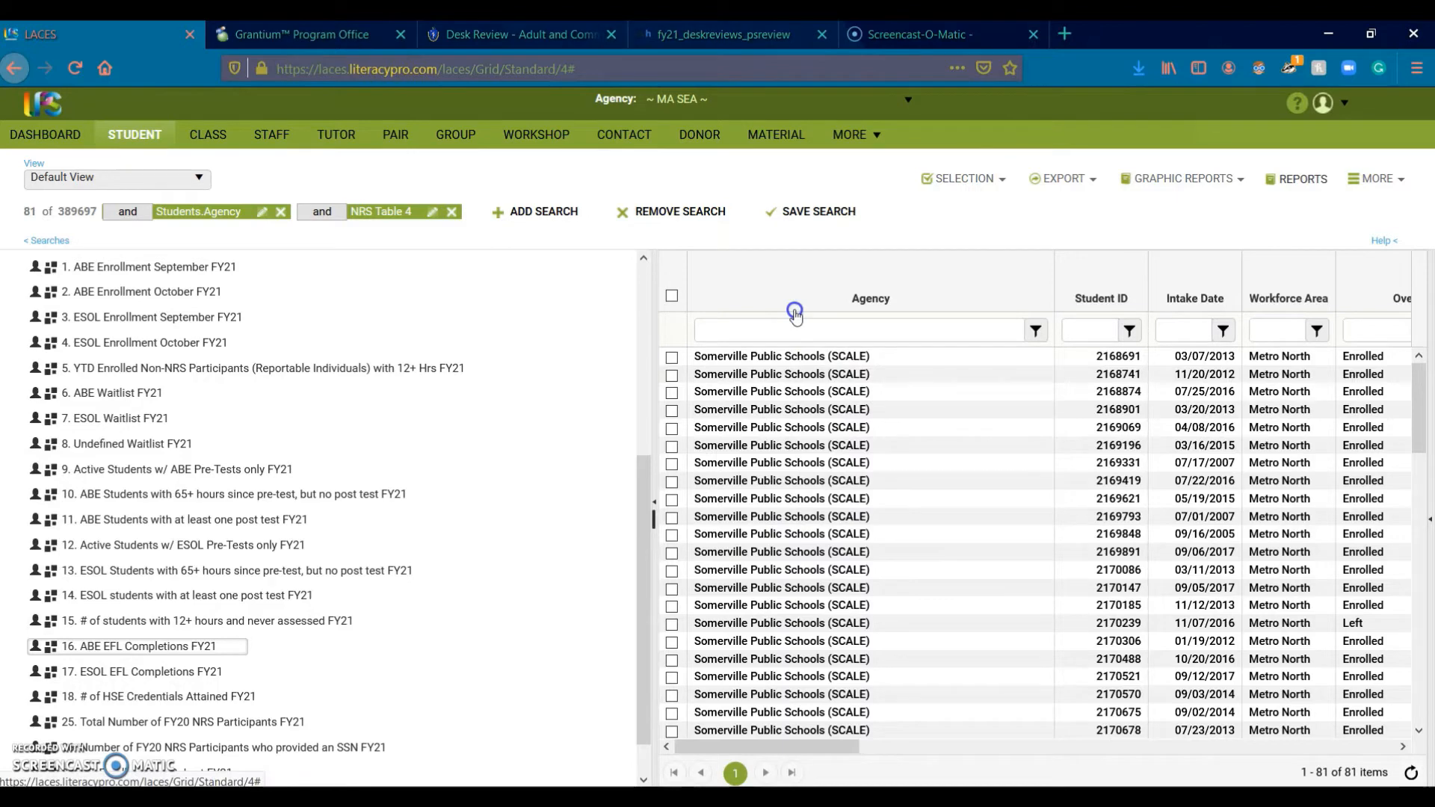
click(1319, 191)
scroll(69, 628, down, 3)
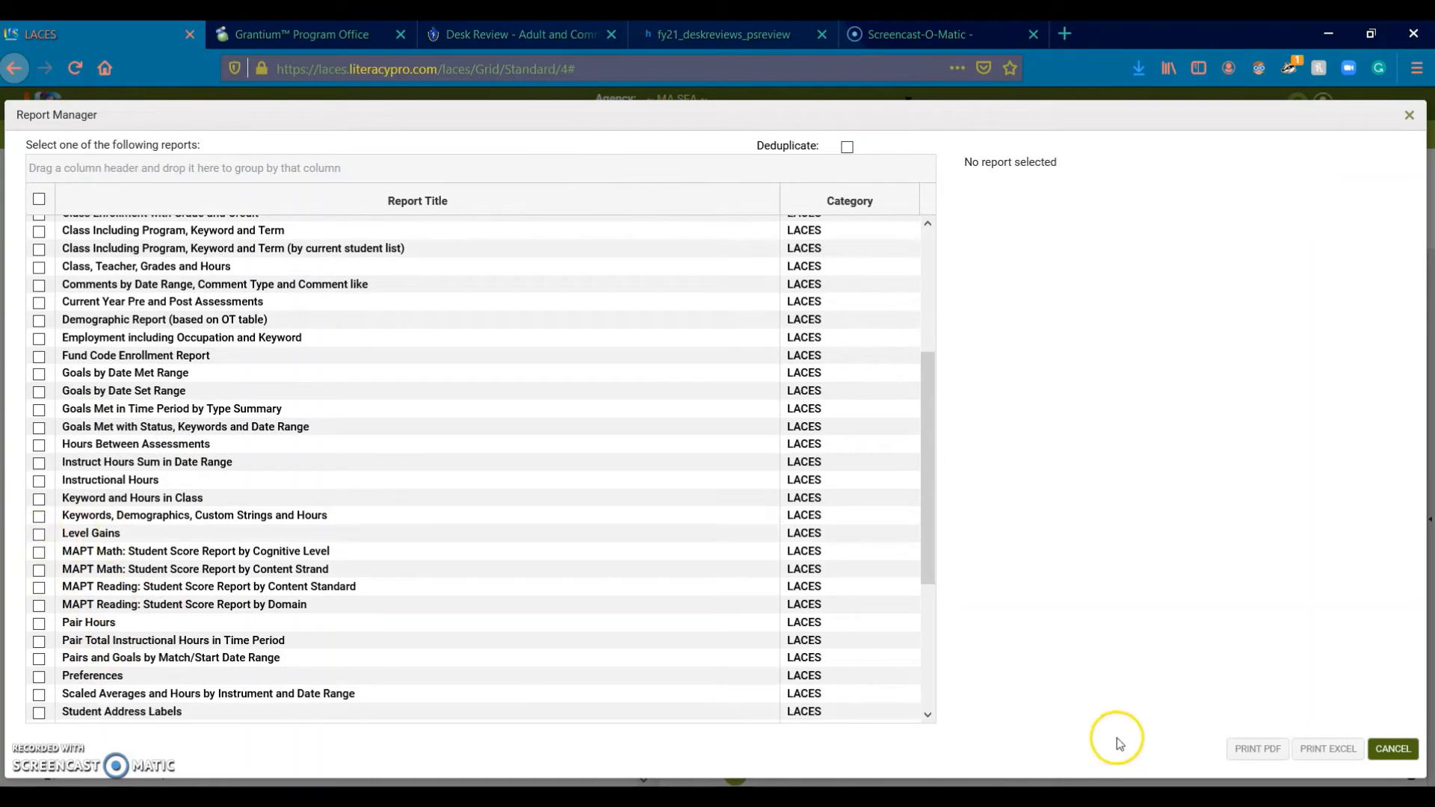
click(1395, 749)
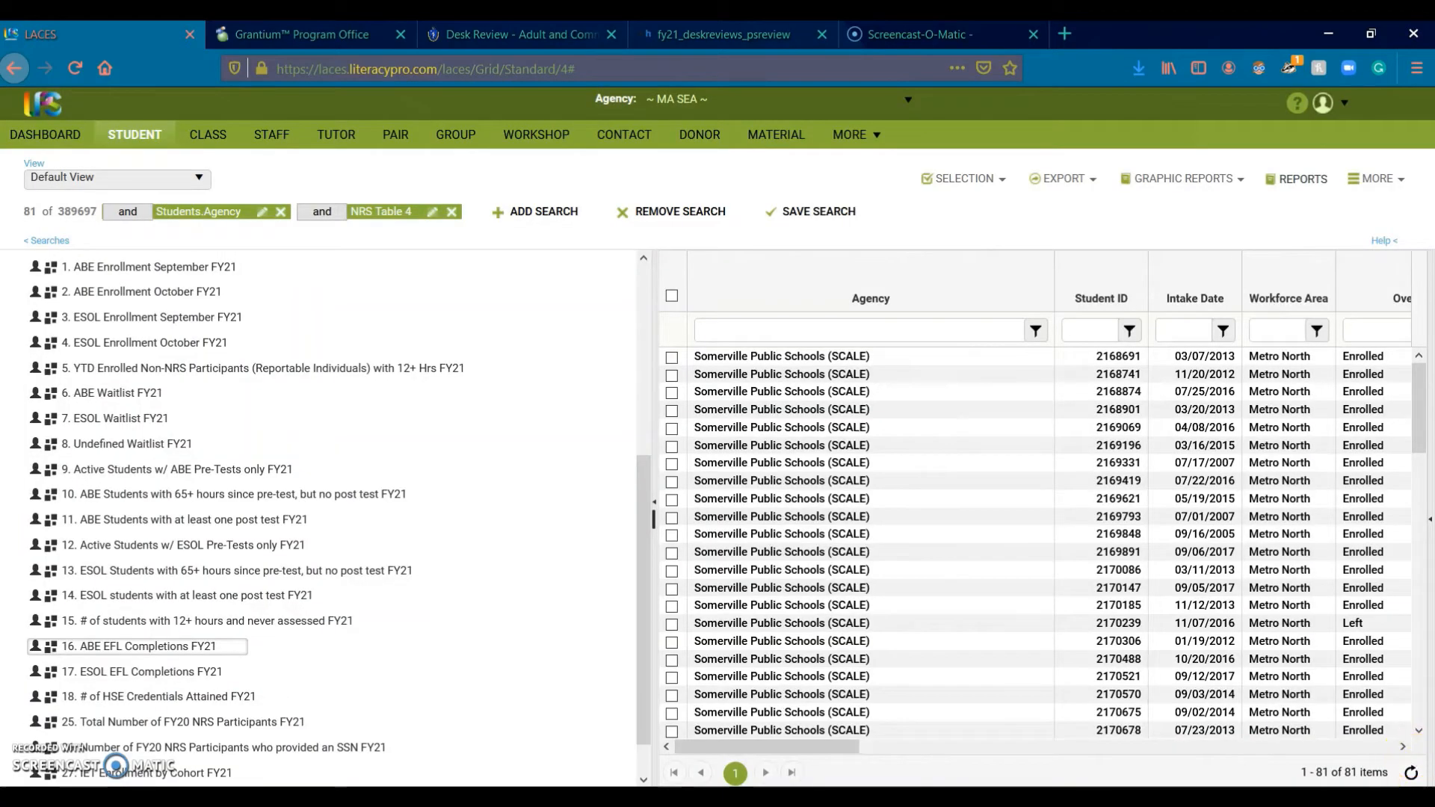
scroll(485, 739, down, 1)
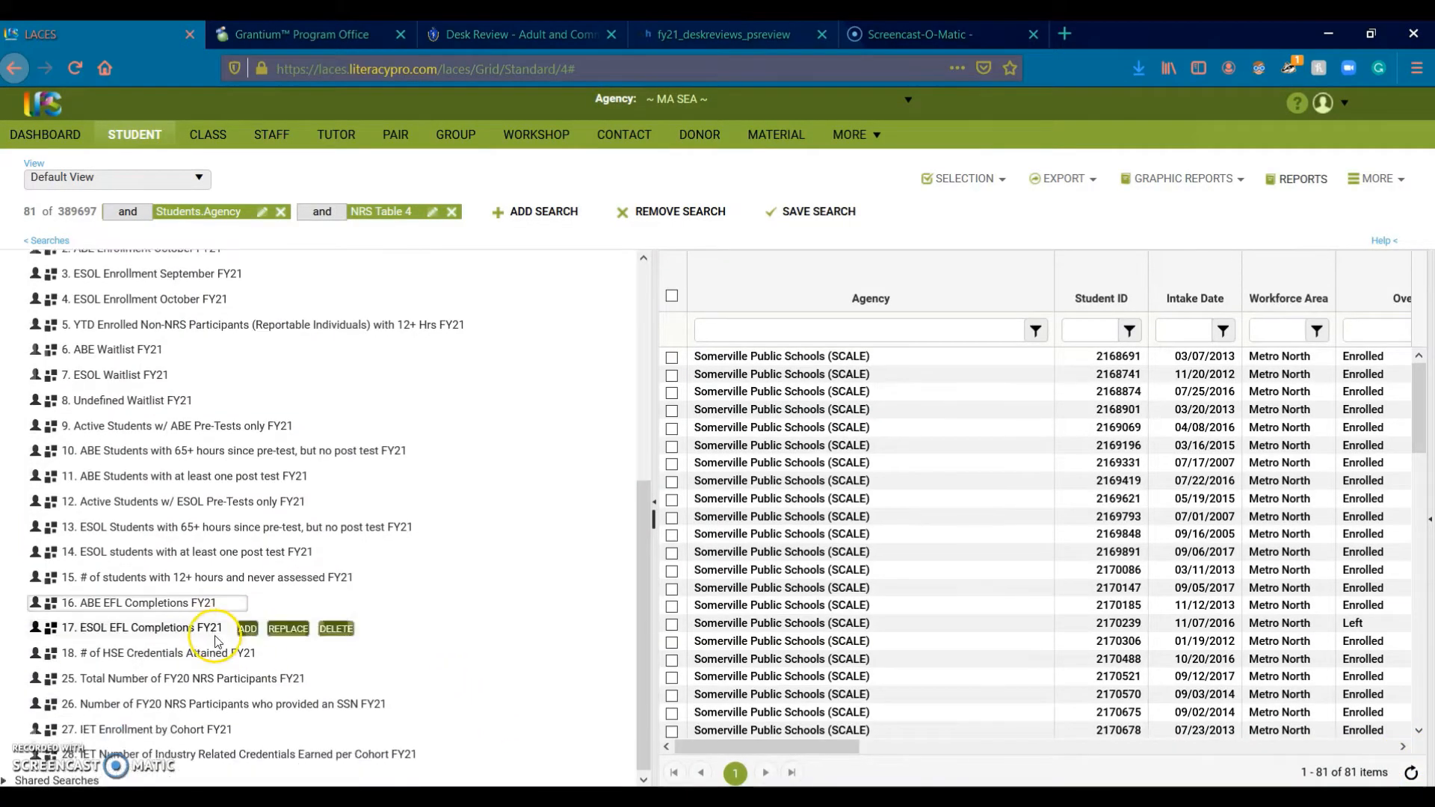
mouse_move(213, 658)
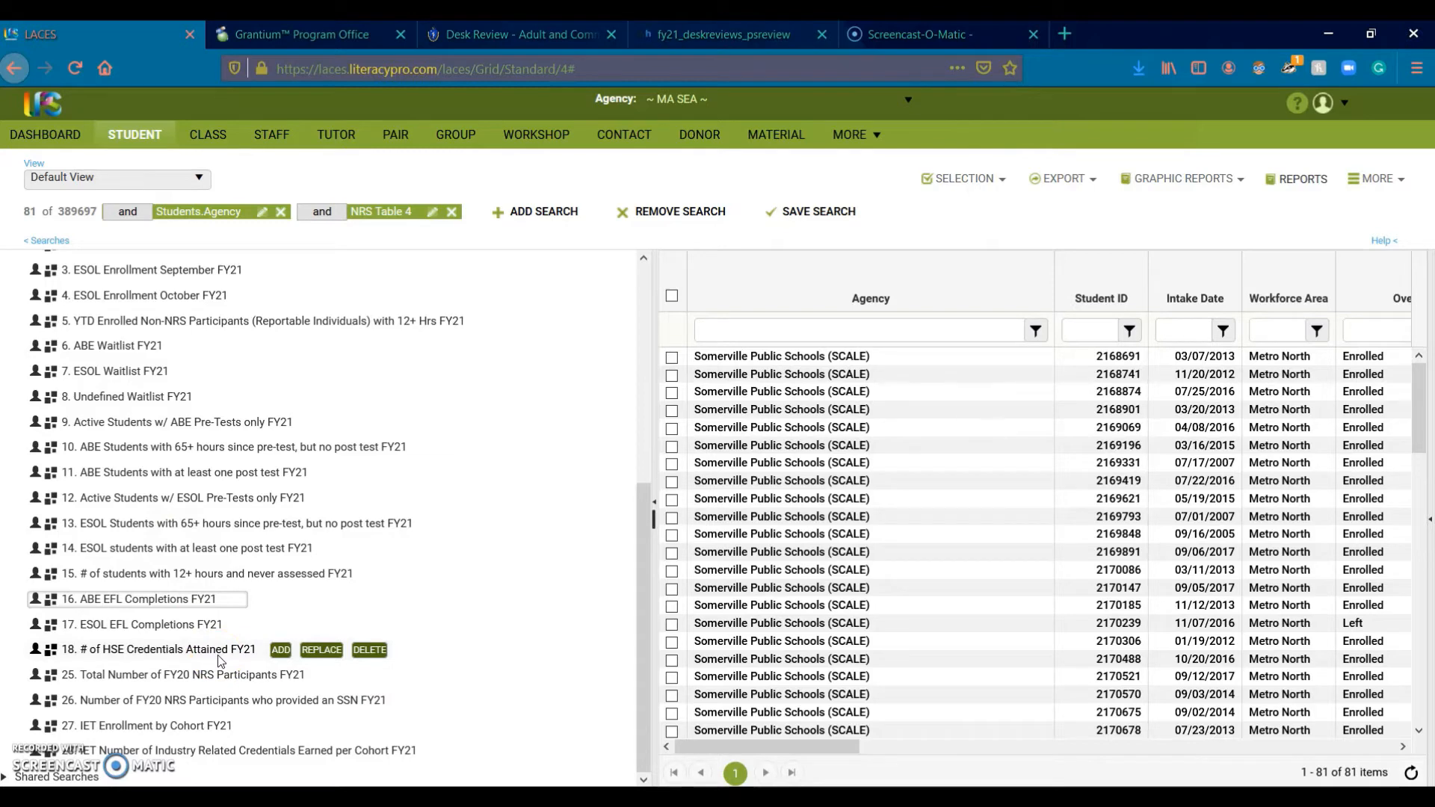
Step: Review the post-secondary enrollments row B18:F18 and the November Response sheet in the desk review
click(713, 799)
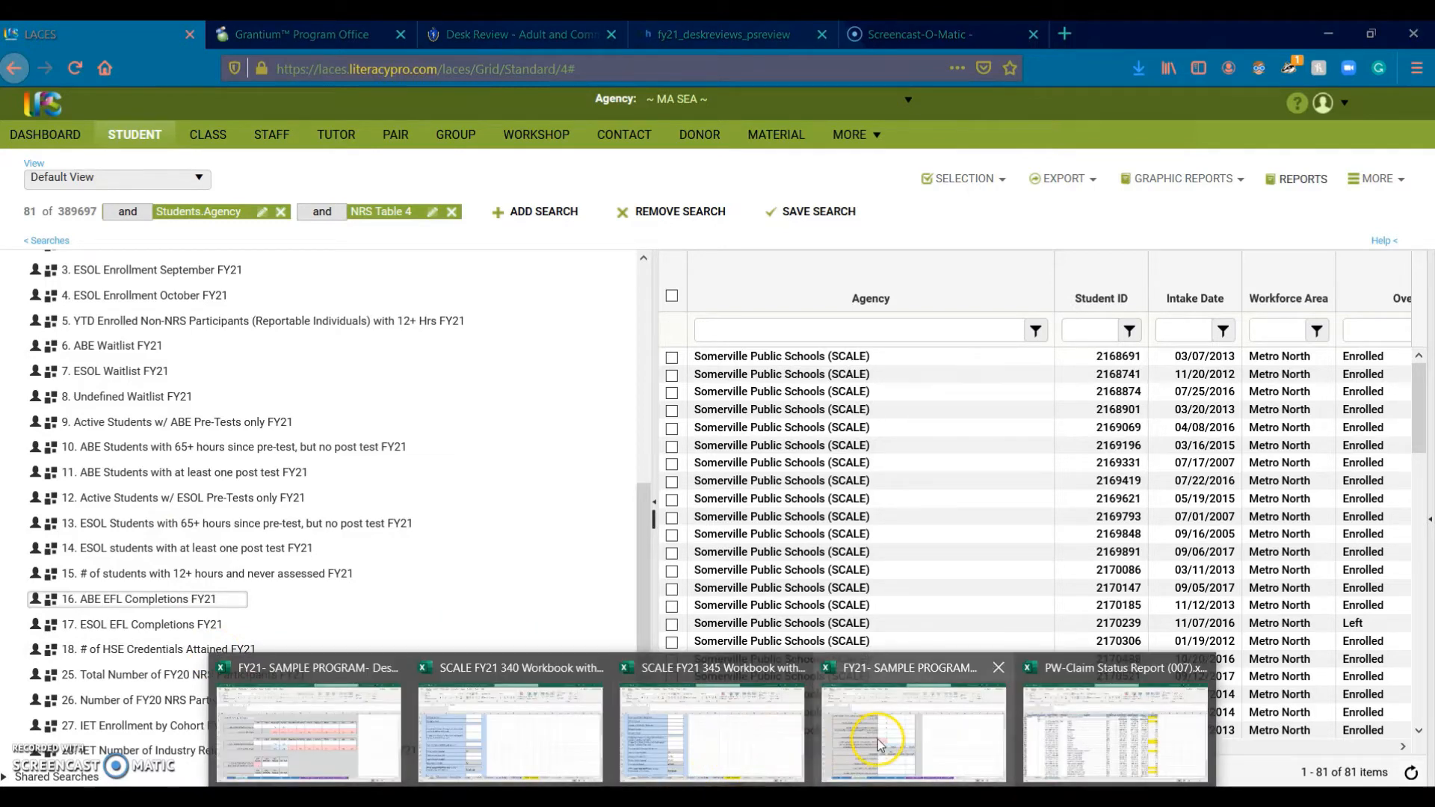
click(833, 748)
scroll(704, 677, down, 1)
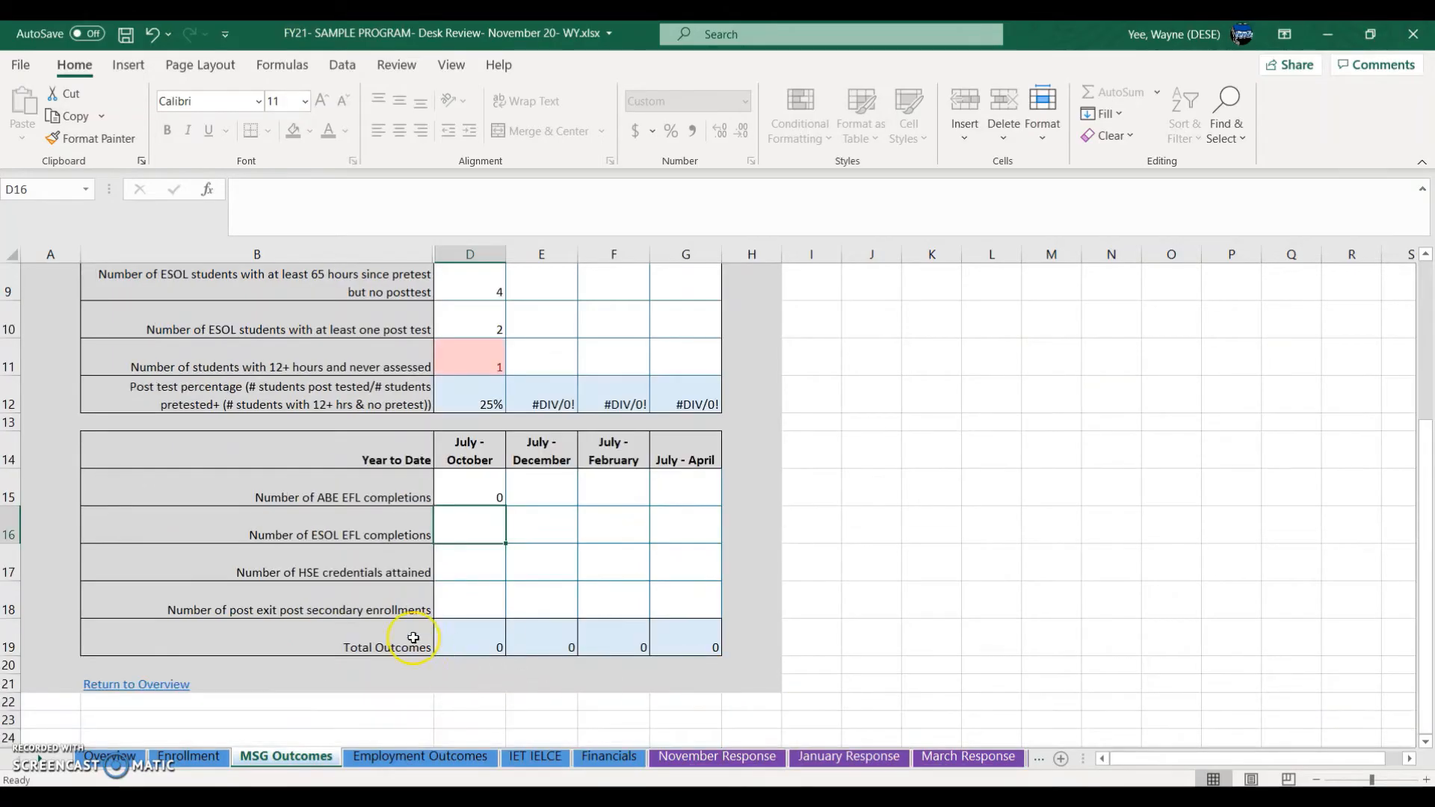
drag(372, 607, 657, 591)
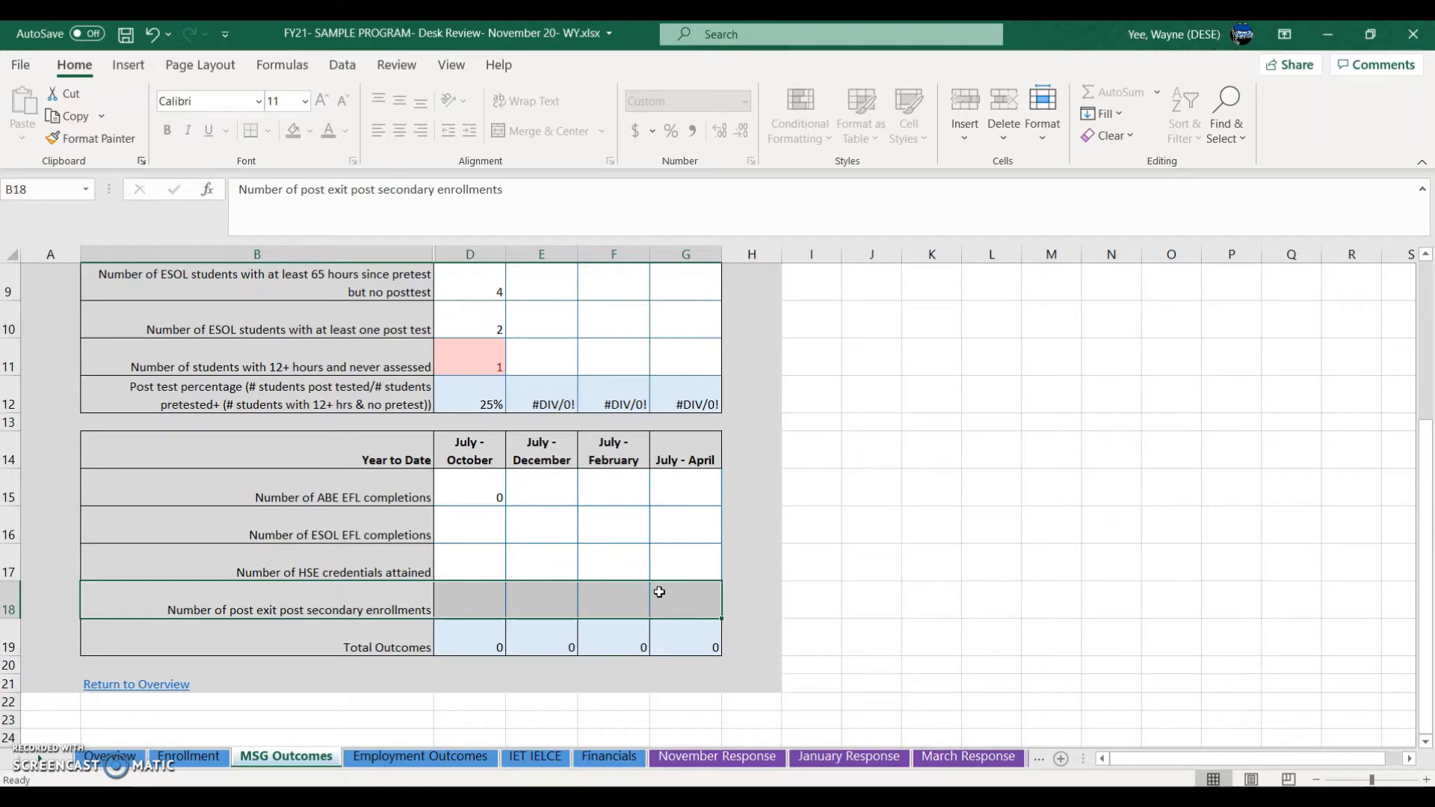
click(735, 761)
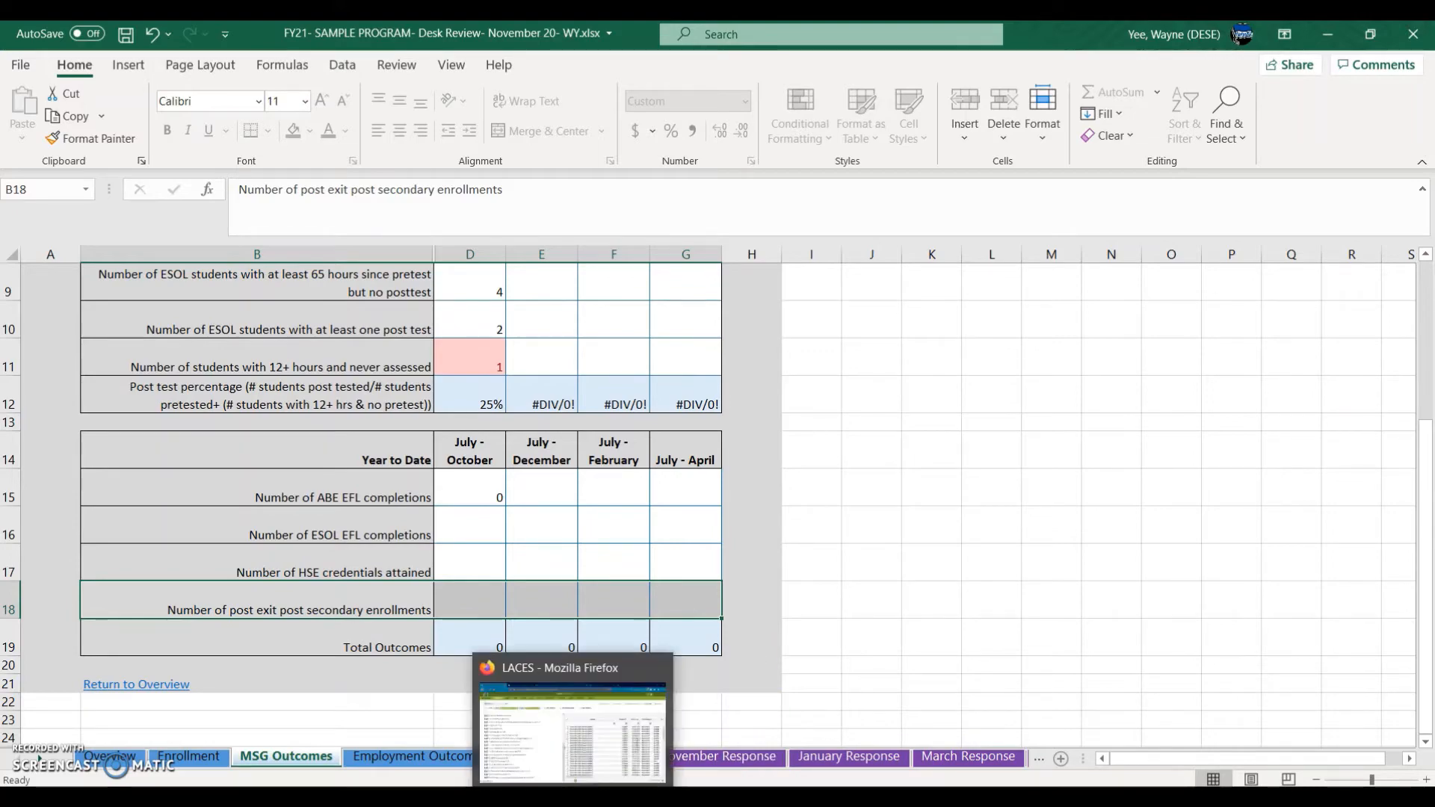
click(604, 797)
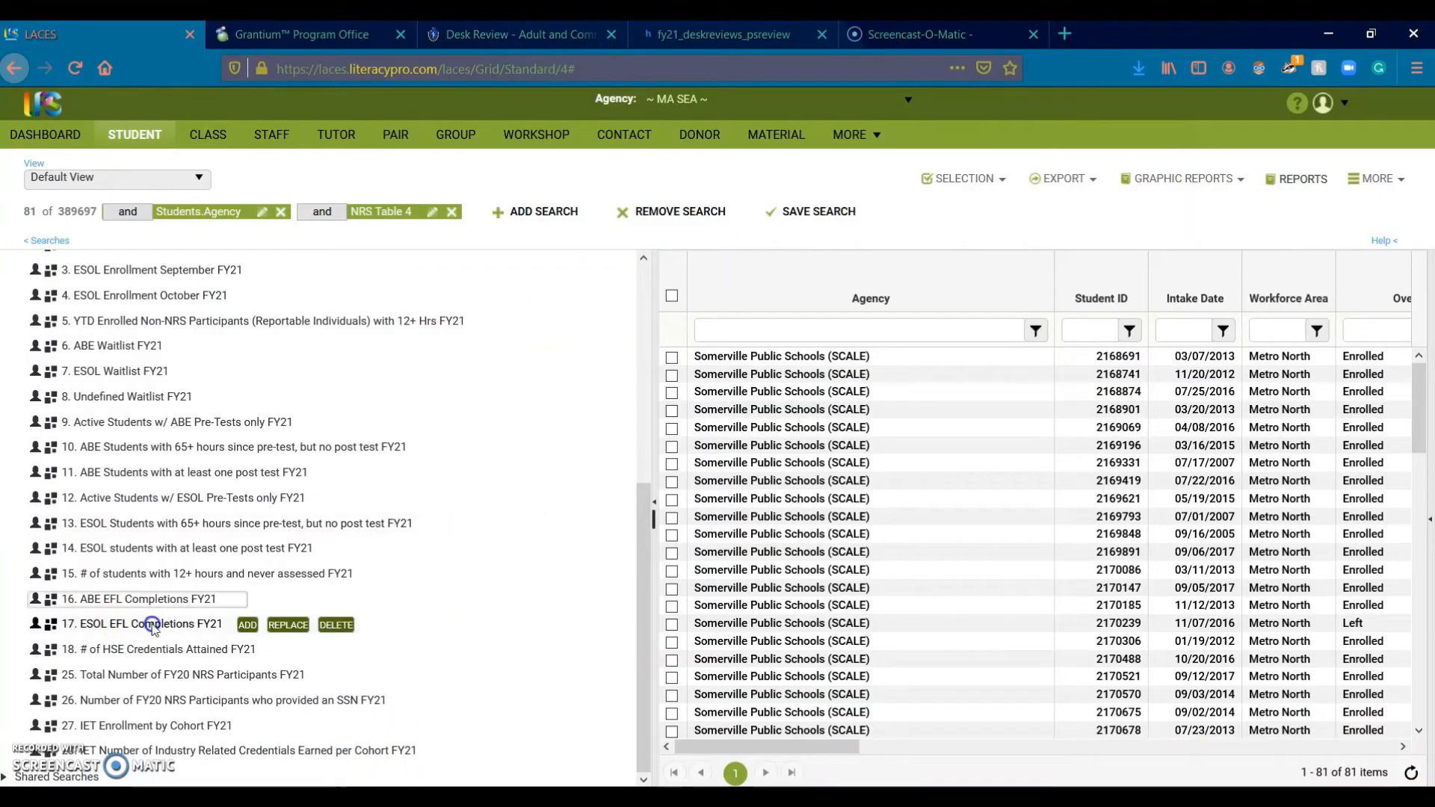
Step: Go to the All Pops Summary grid and list My Searches in the saved-searches panel
click(859, 135)
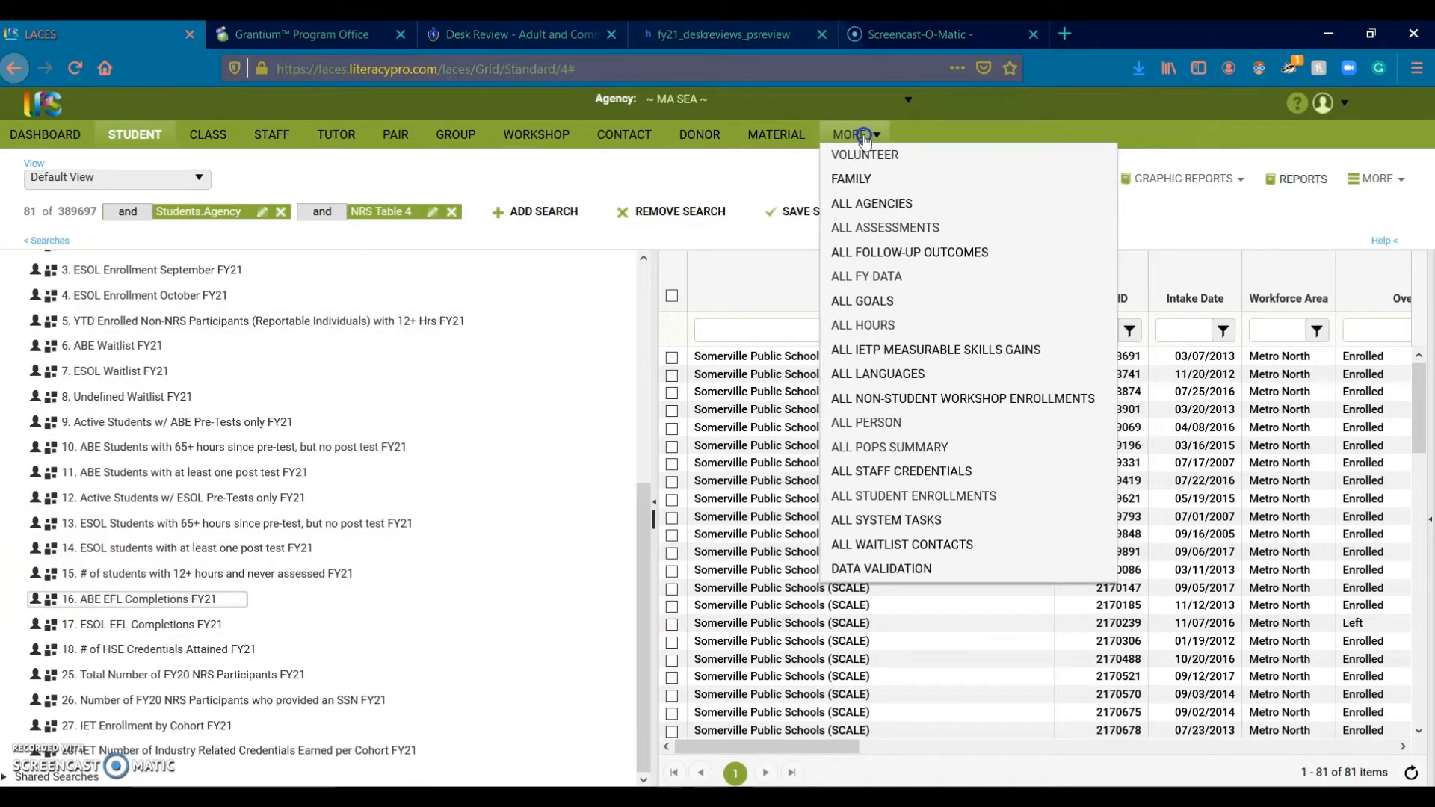
click(890, 135)
click(885, 136)
click(888, 449)
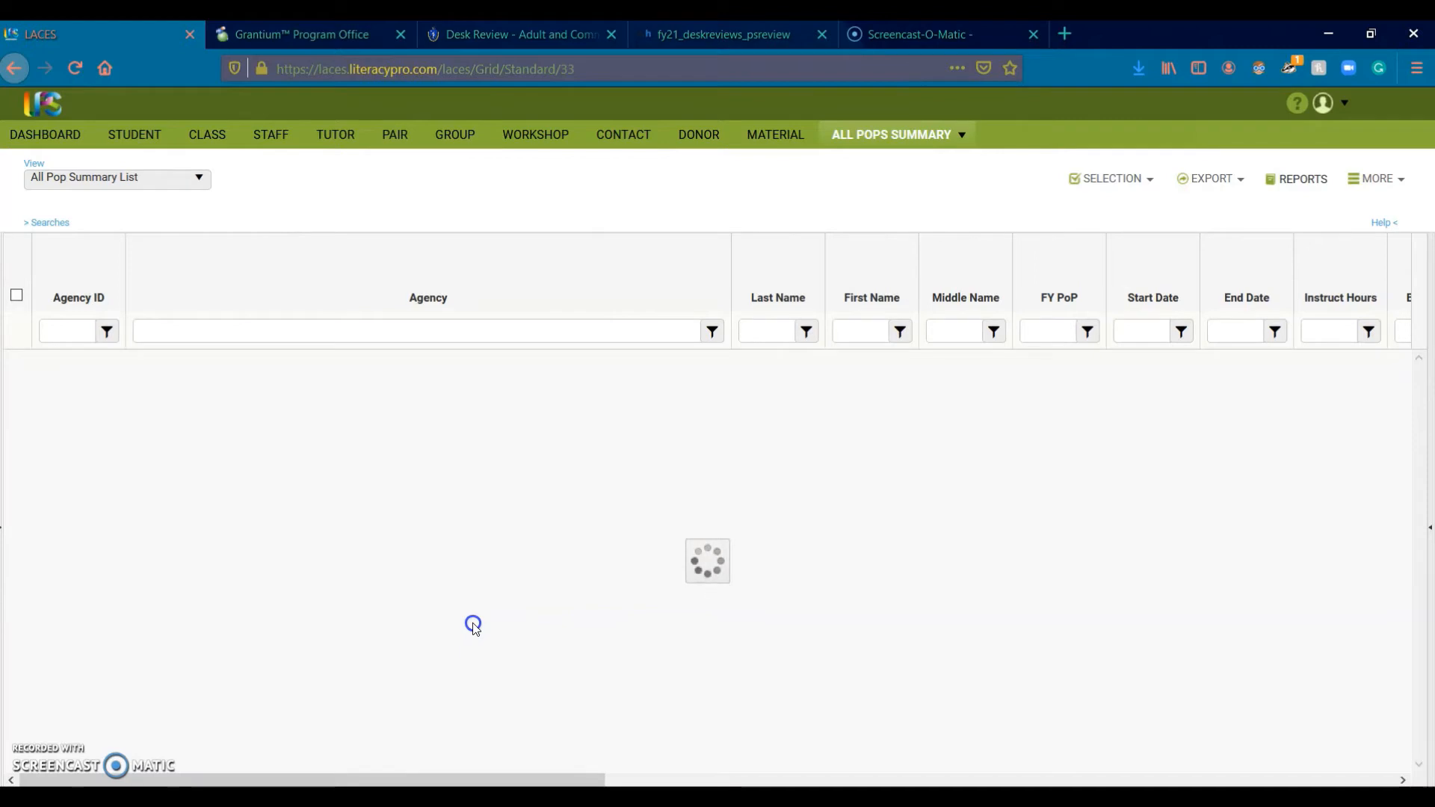
click(52, 223)
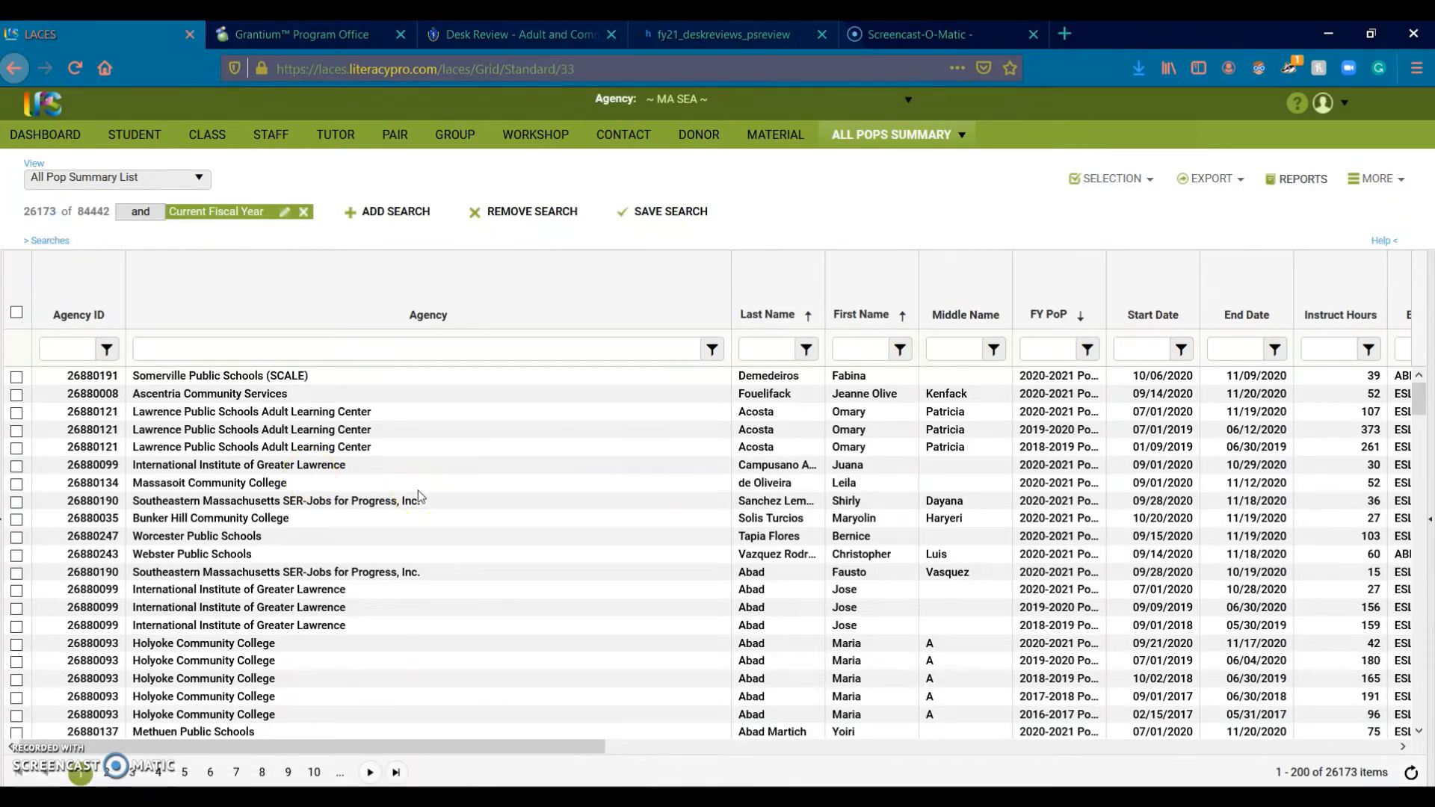
click(41, 240)
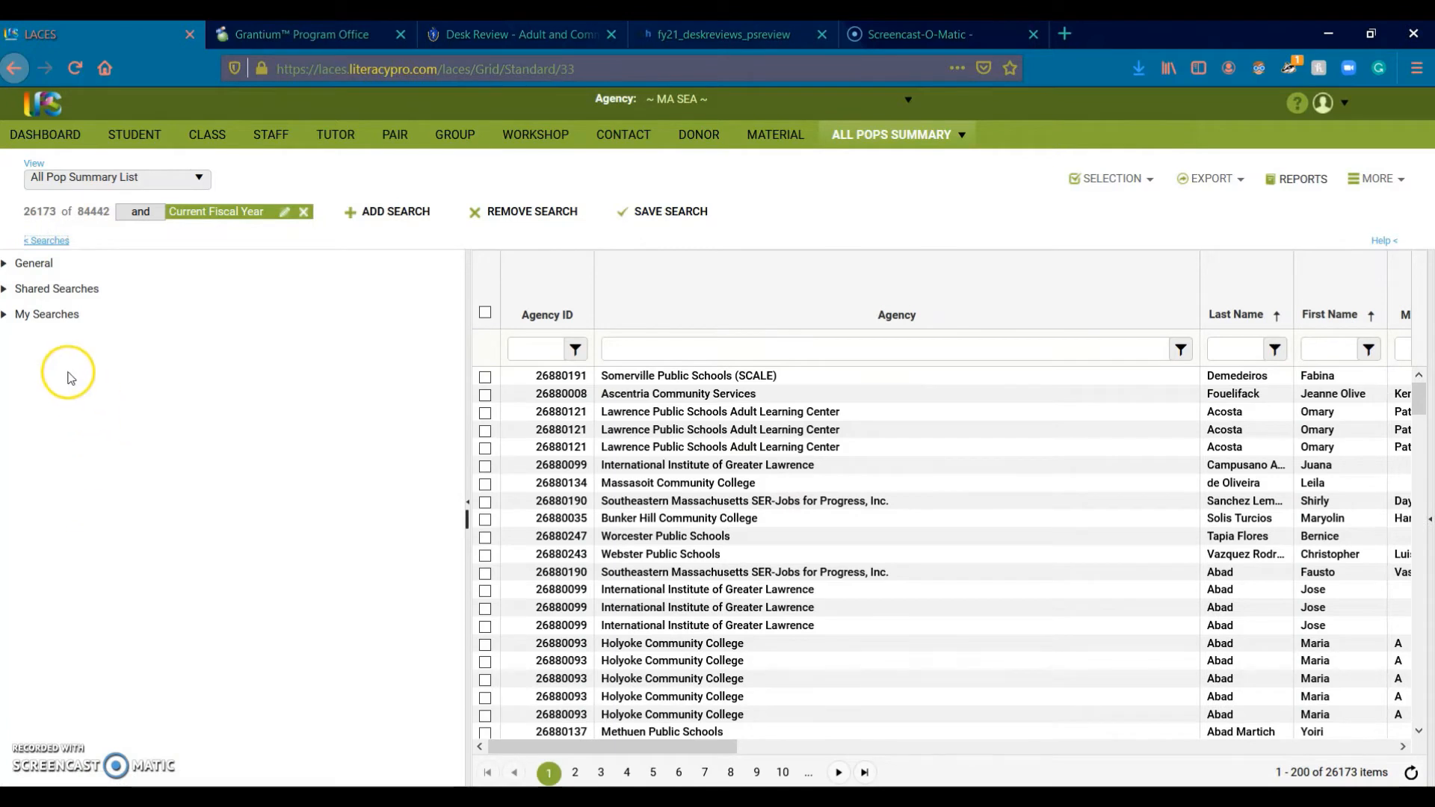
click(5, 292)
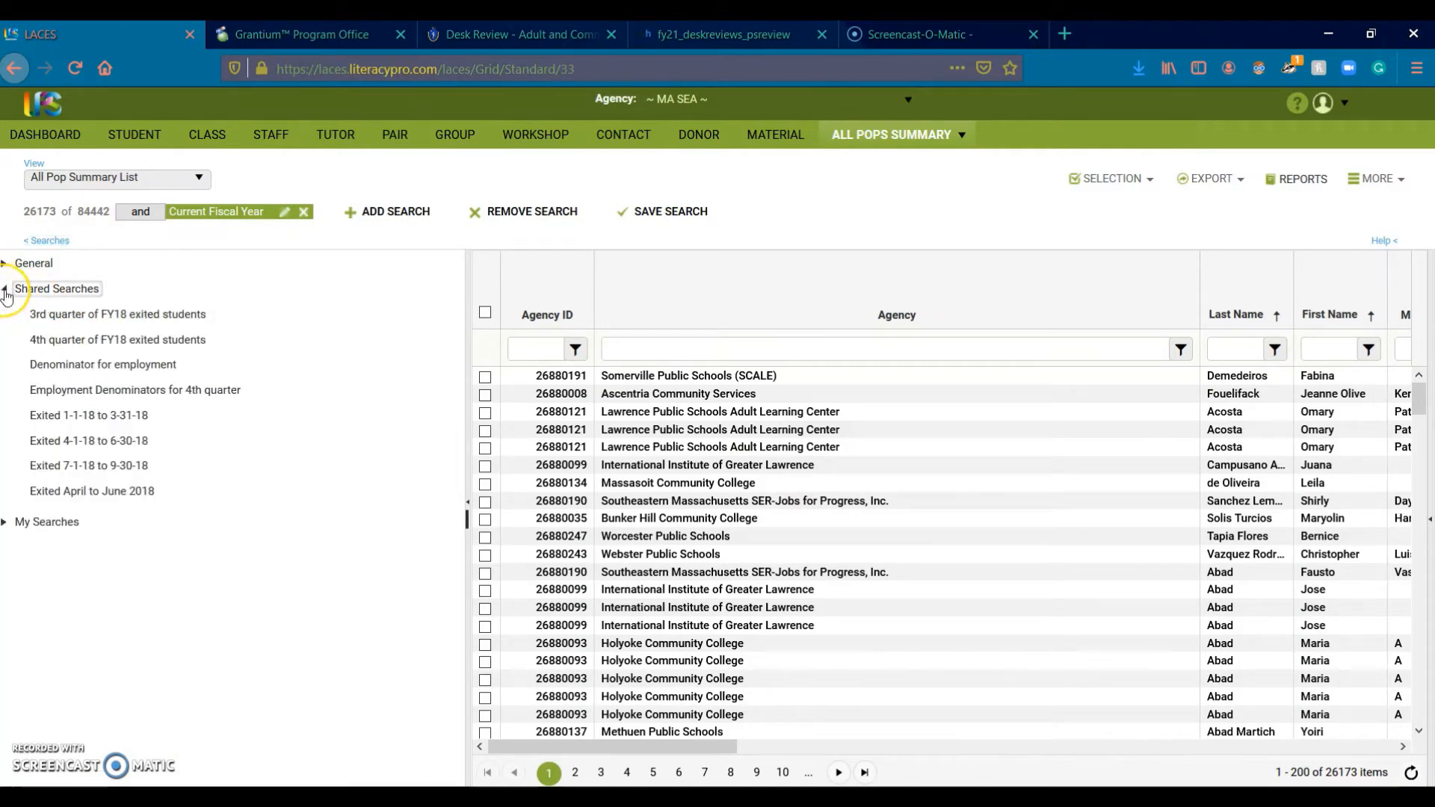
click(5, 290)
click(9, 386)
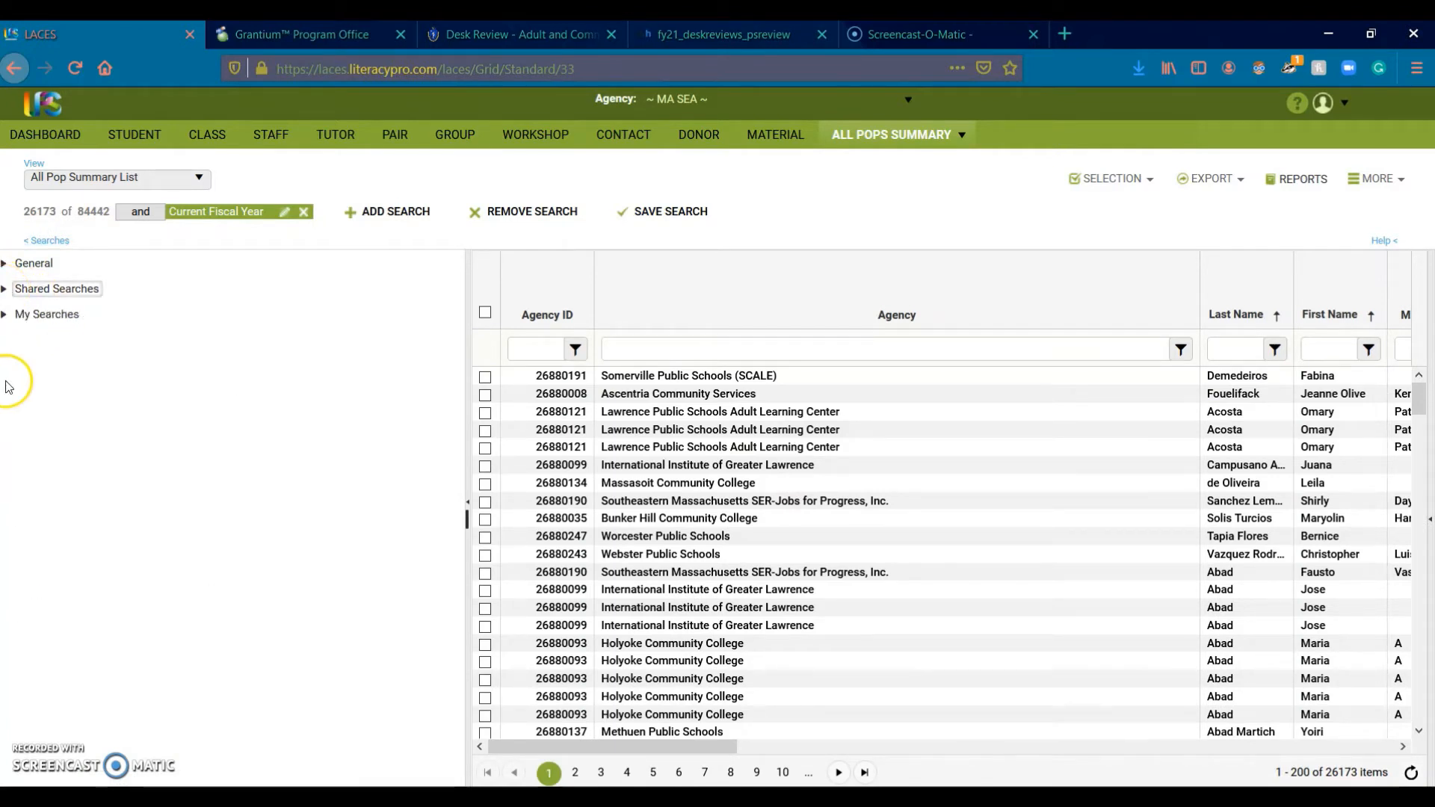
click(7, 314)
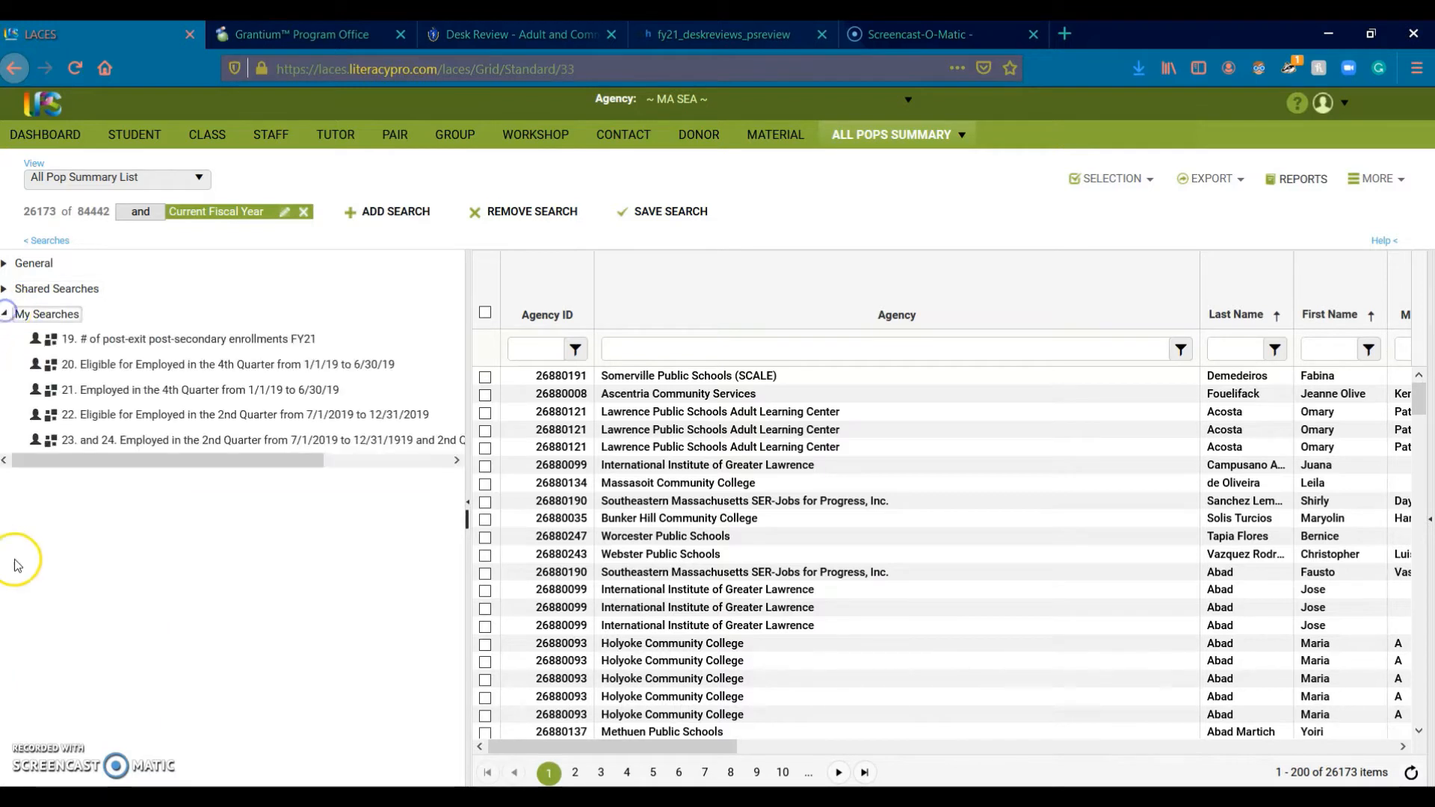
mouse_move(77, 340)
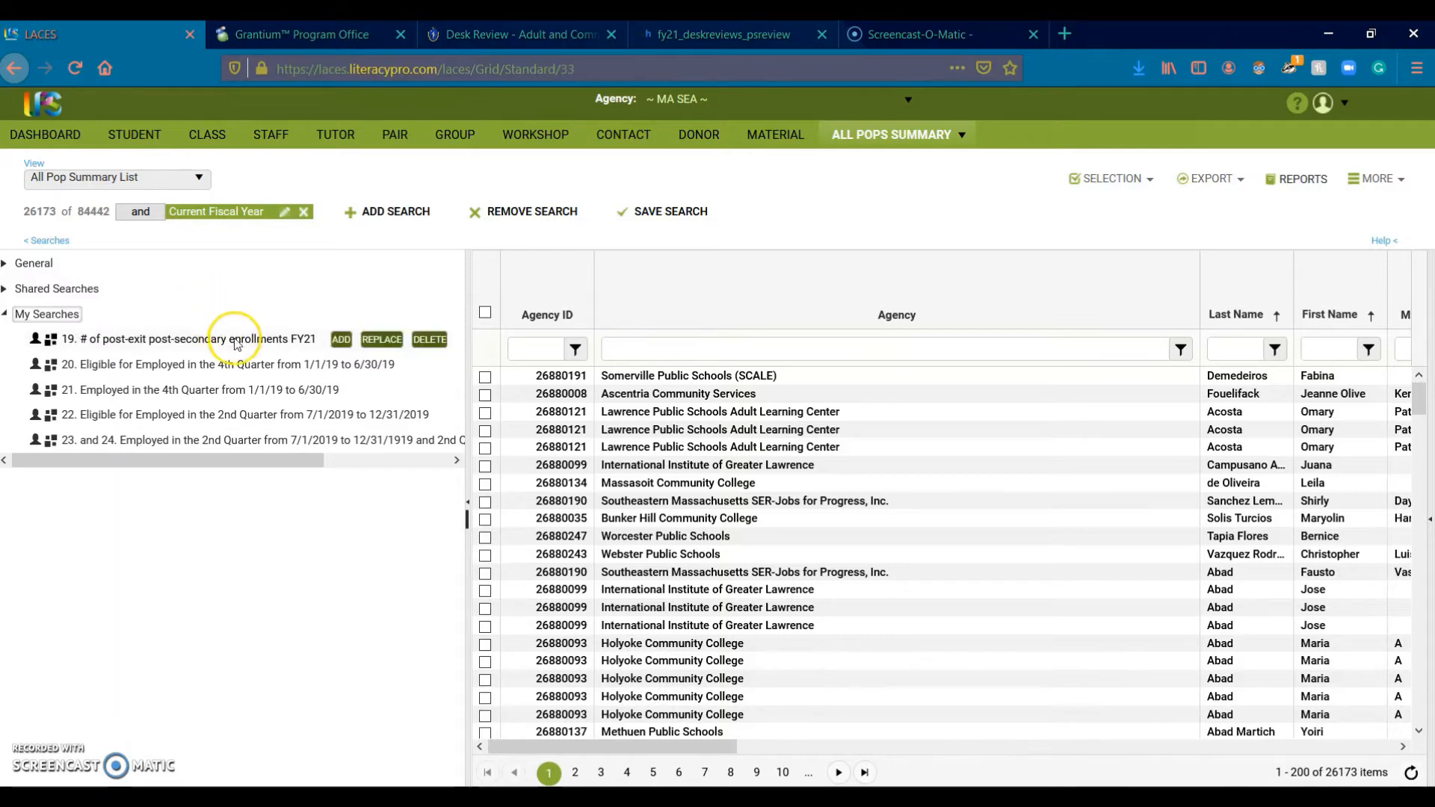
Step: Apply saved search 19 (post-secondary enrollments FY21), replacing the Agency criterion with Somerville
click(364, 346)
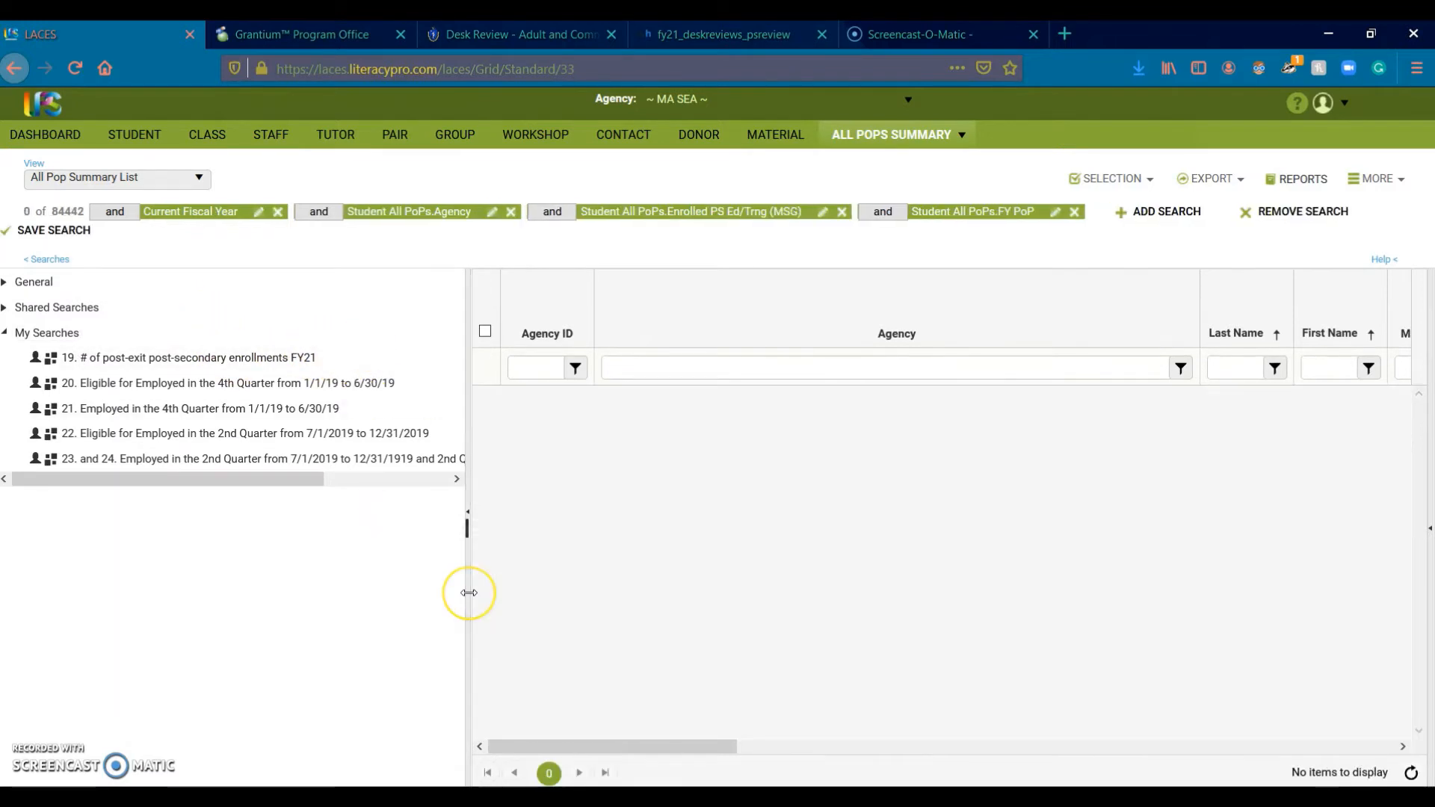
click(852, 369)
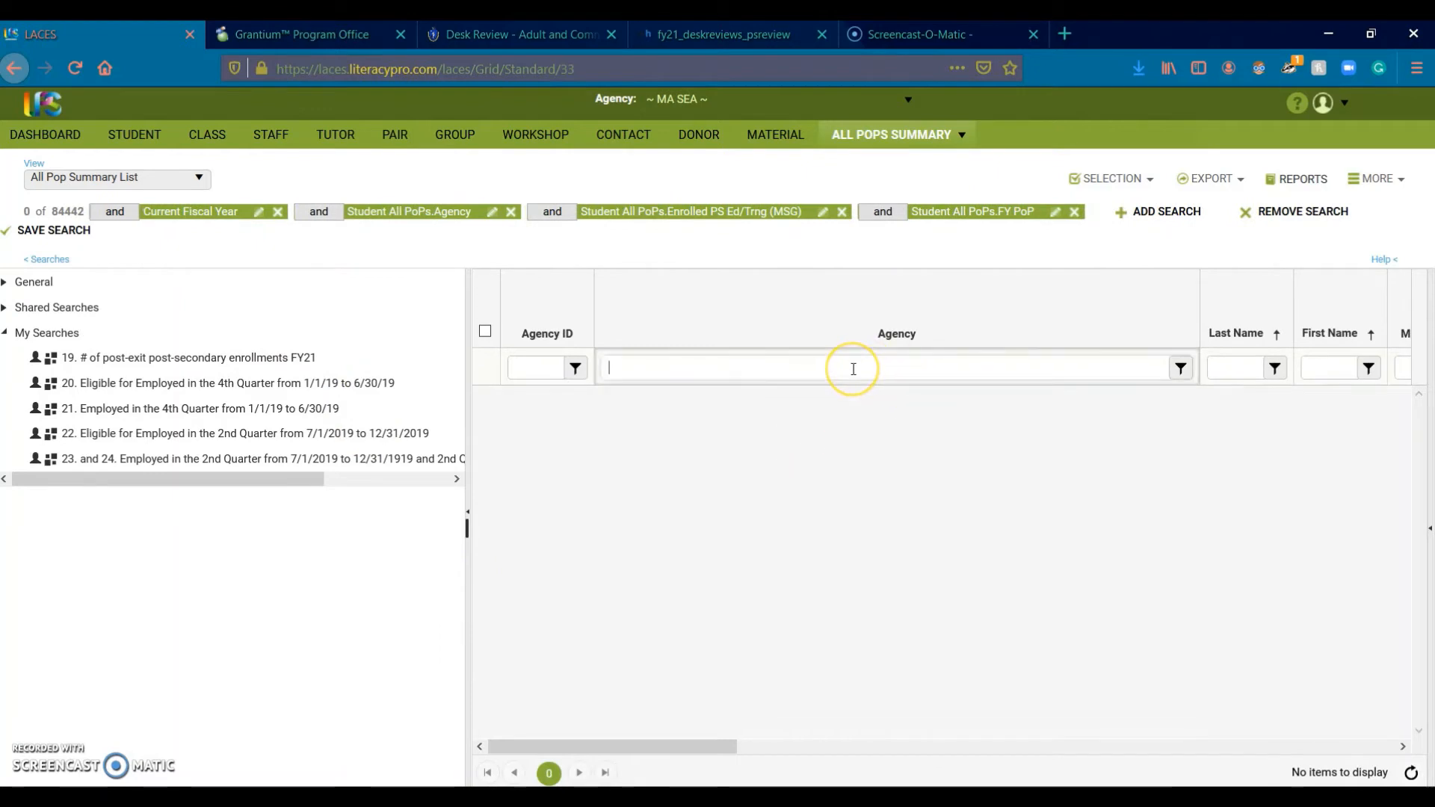
text(somerville)
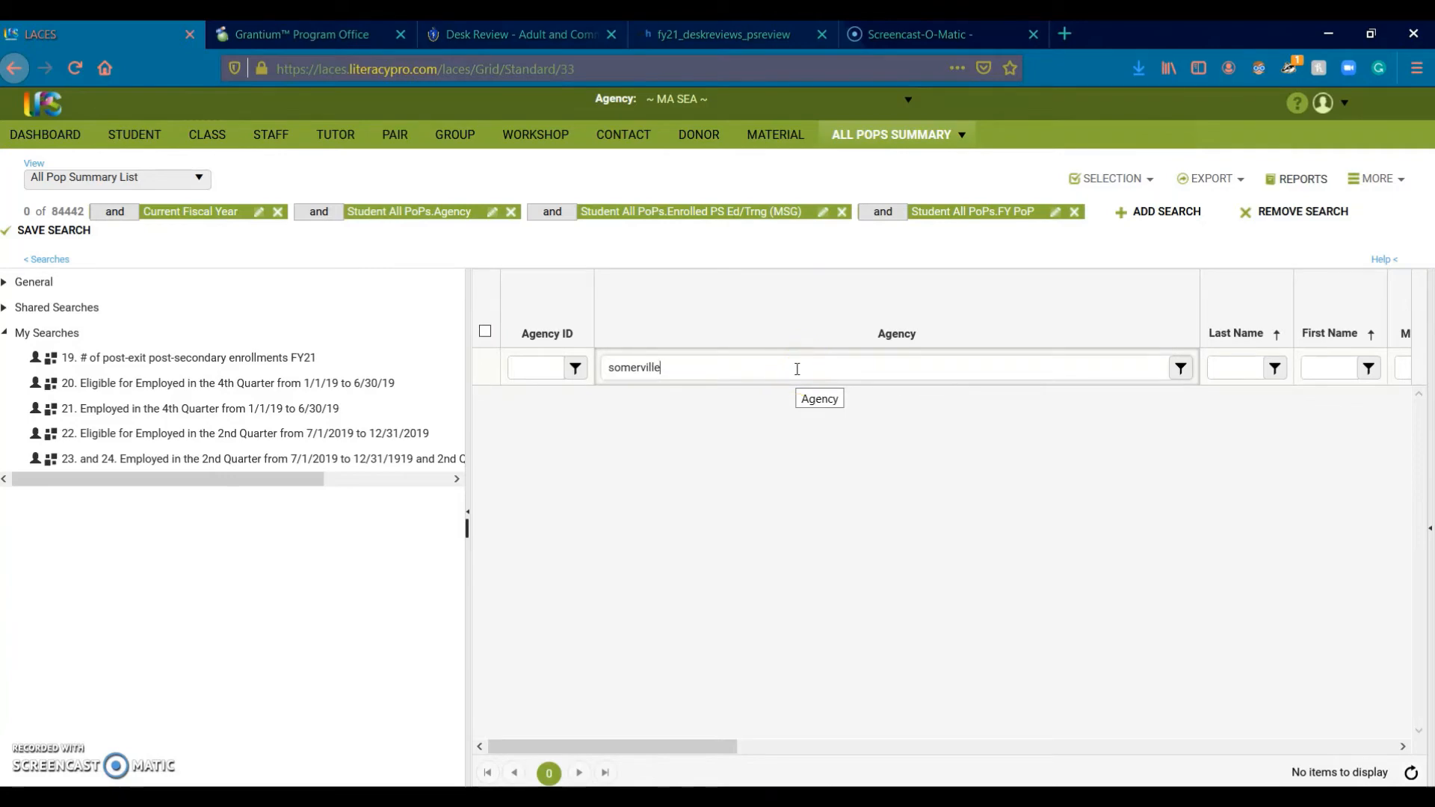
key(Return)
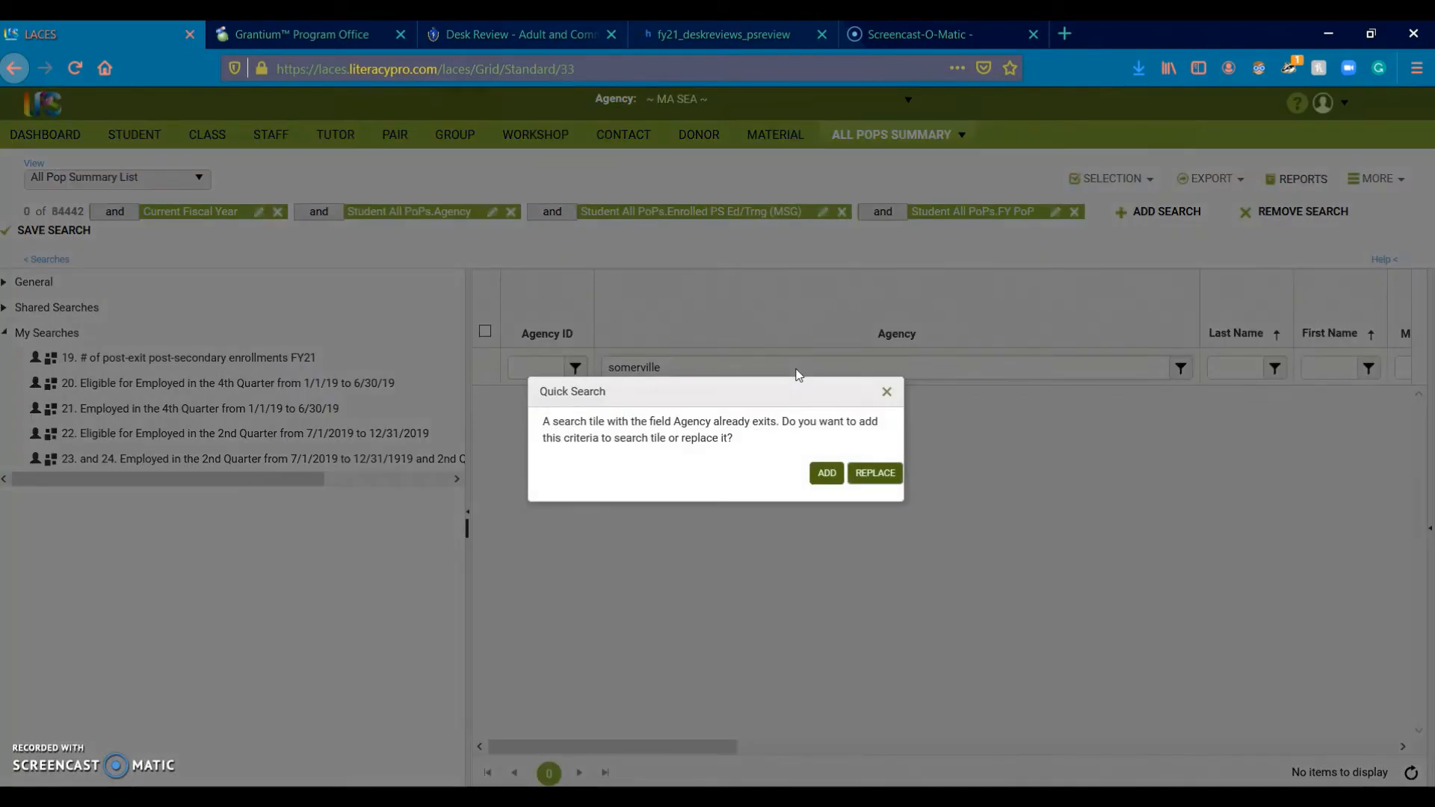
click(854, 479)
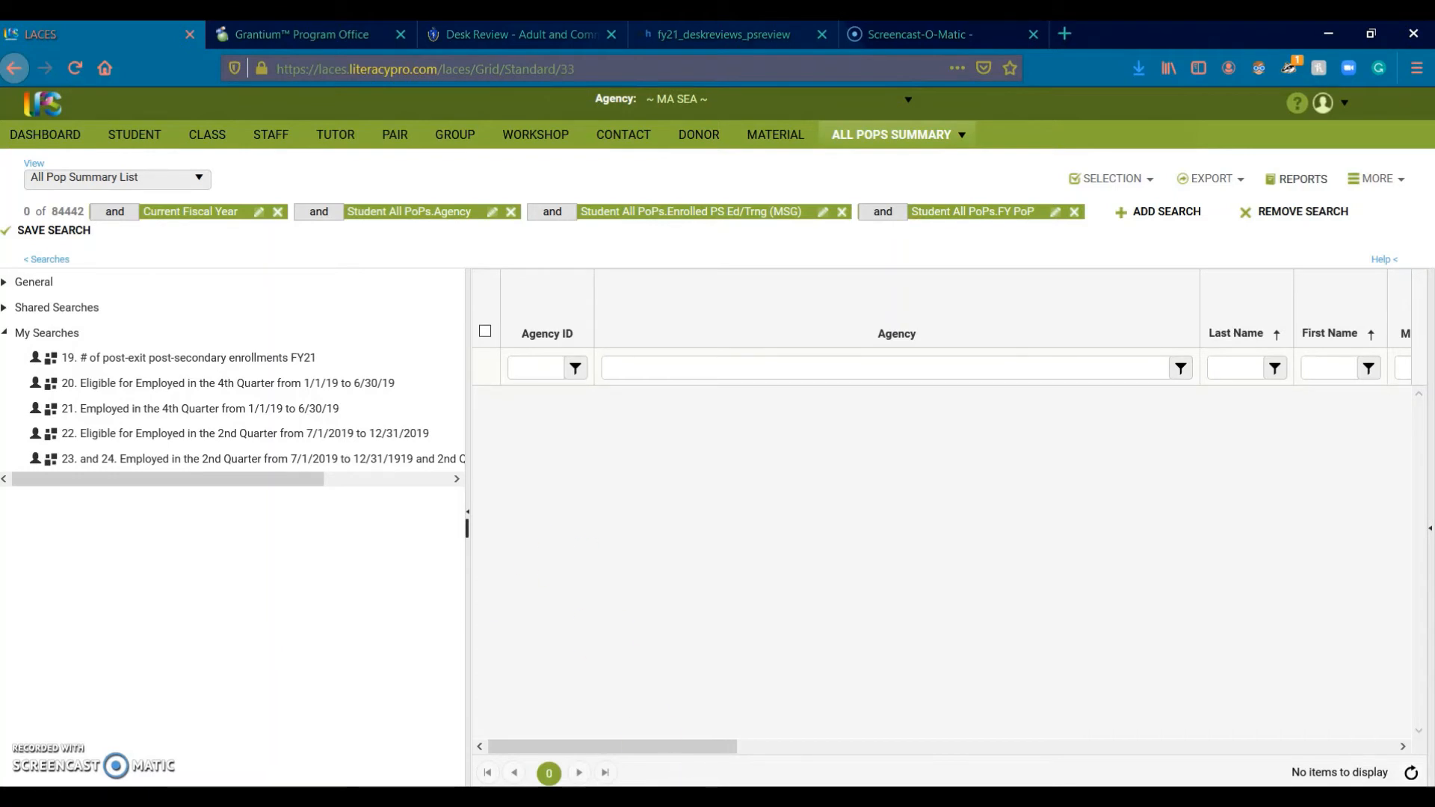
mouse_move(949, 743)
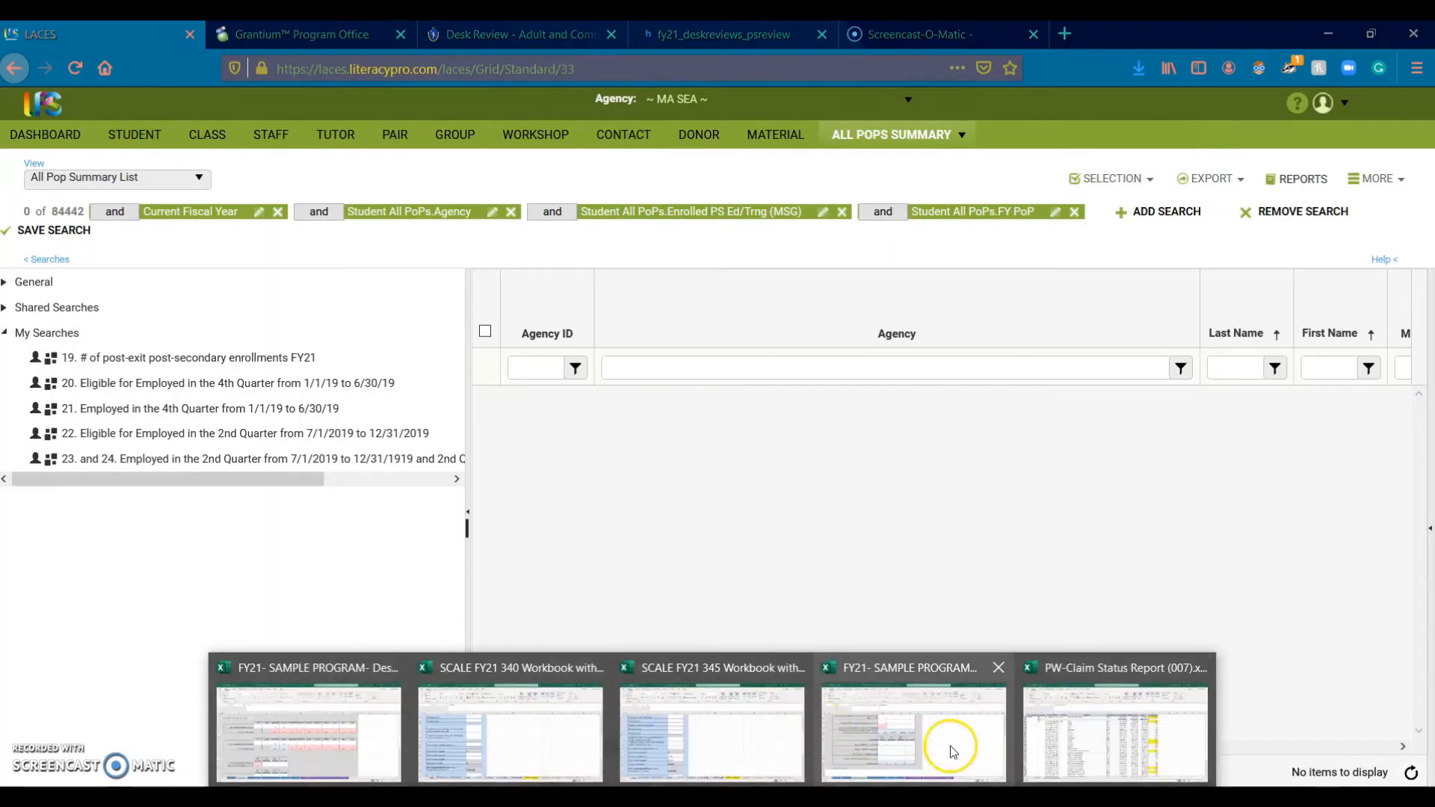
click(1057, 743)
Step: Enter 0 post-exit post-secondary enrollments for July–October in MSG Outcomes cell D18
click(359, 741)
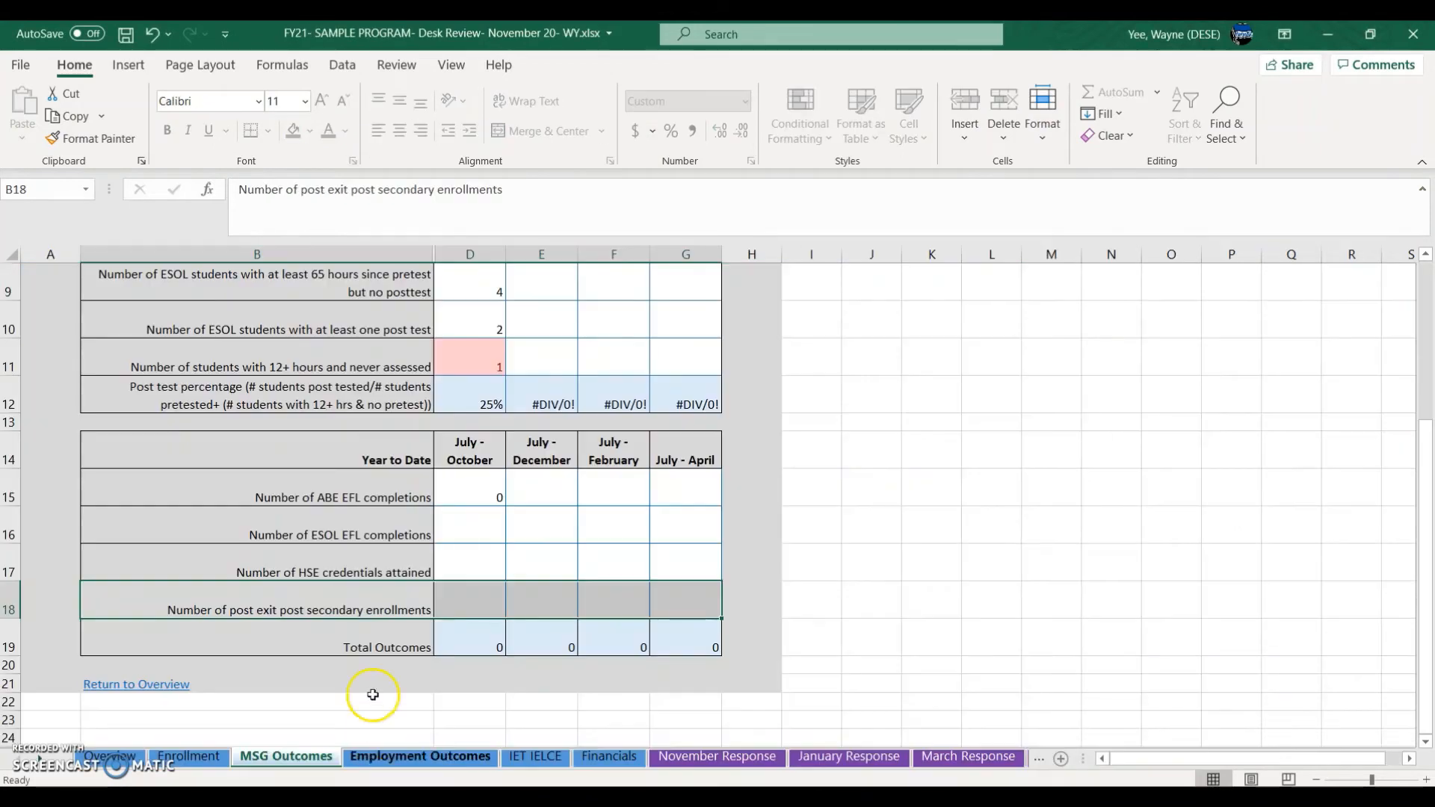
text(0)
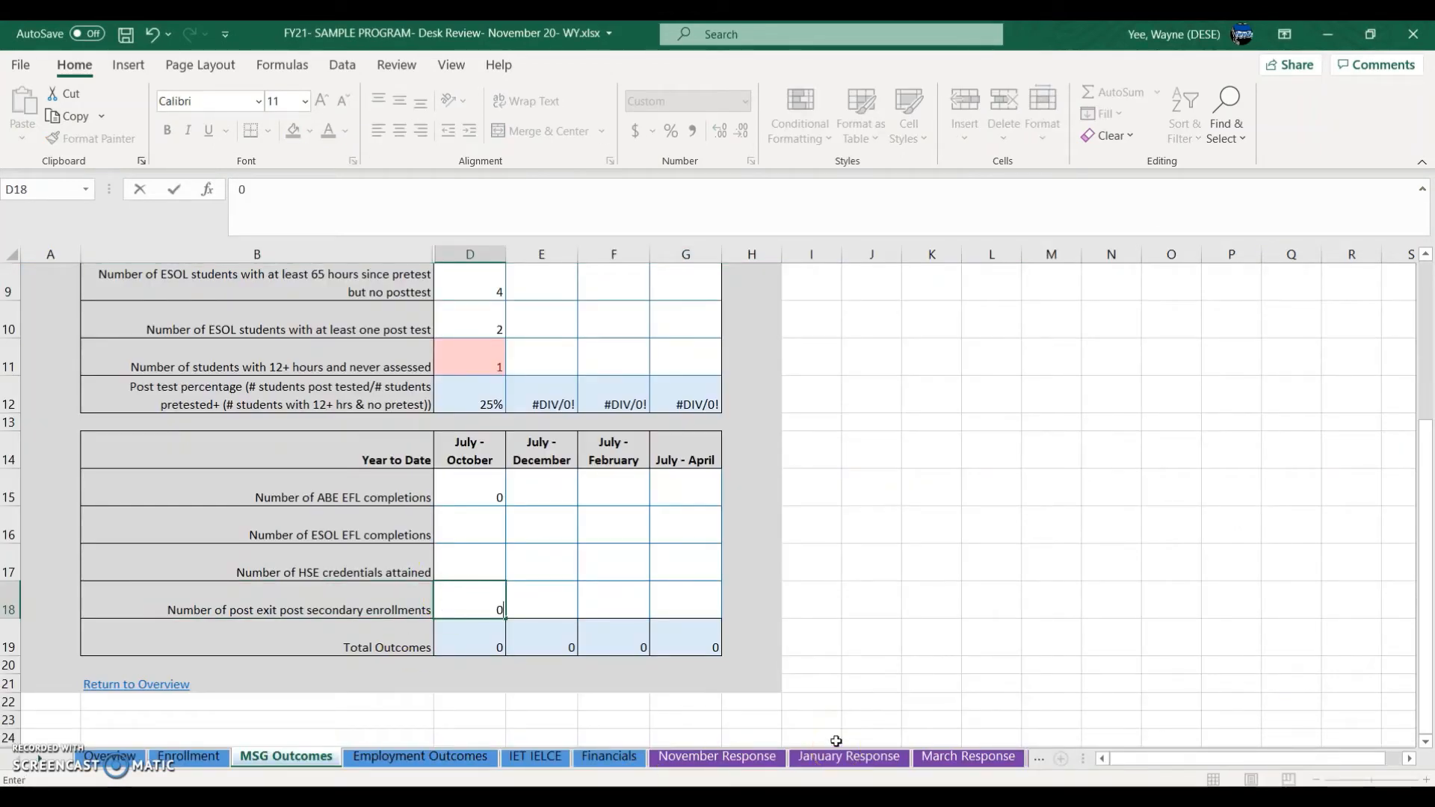
click(876, 794)
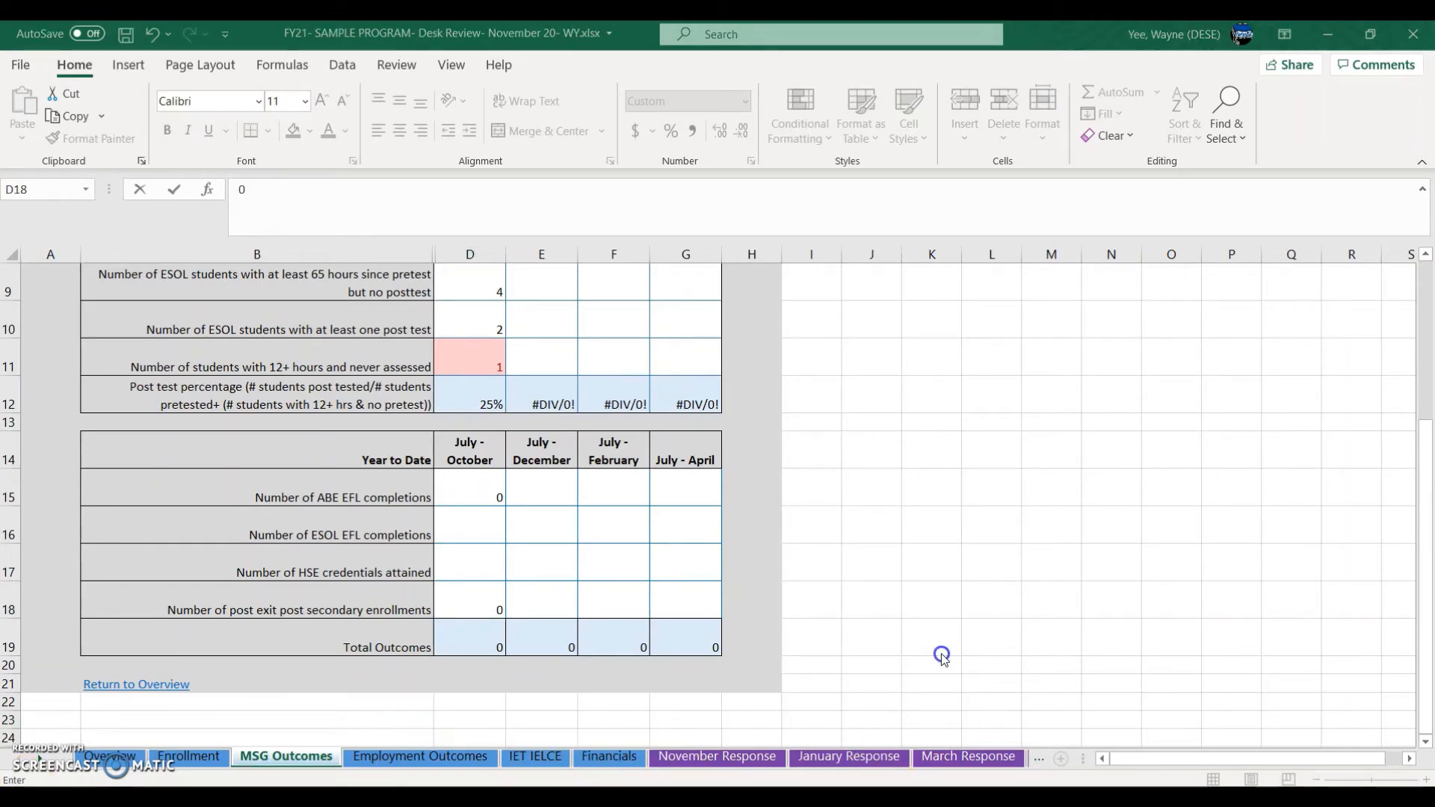
key(alt+Tab)
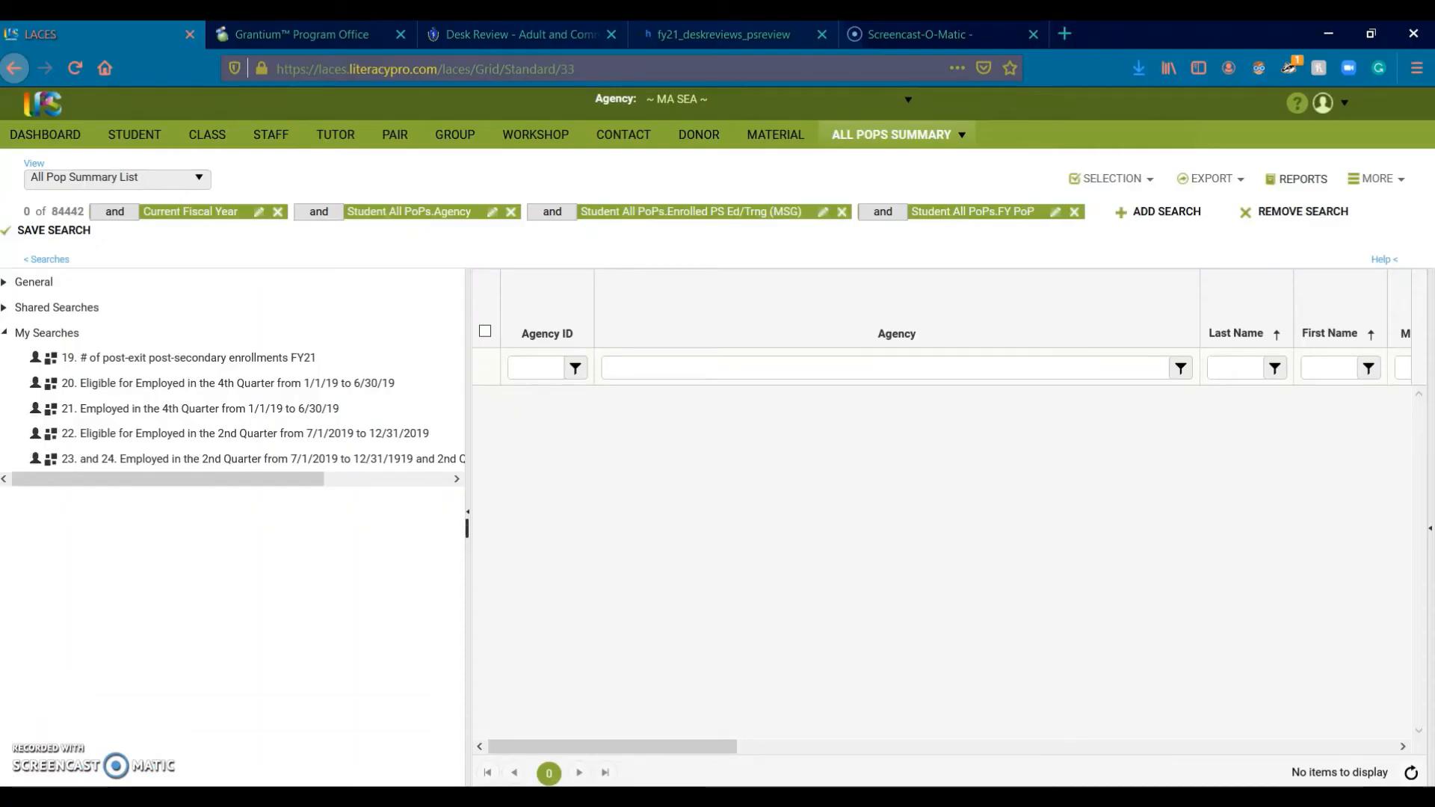
mouse_move(713, 797)
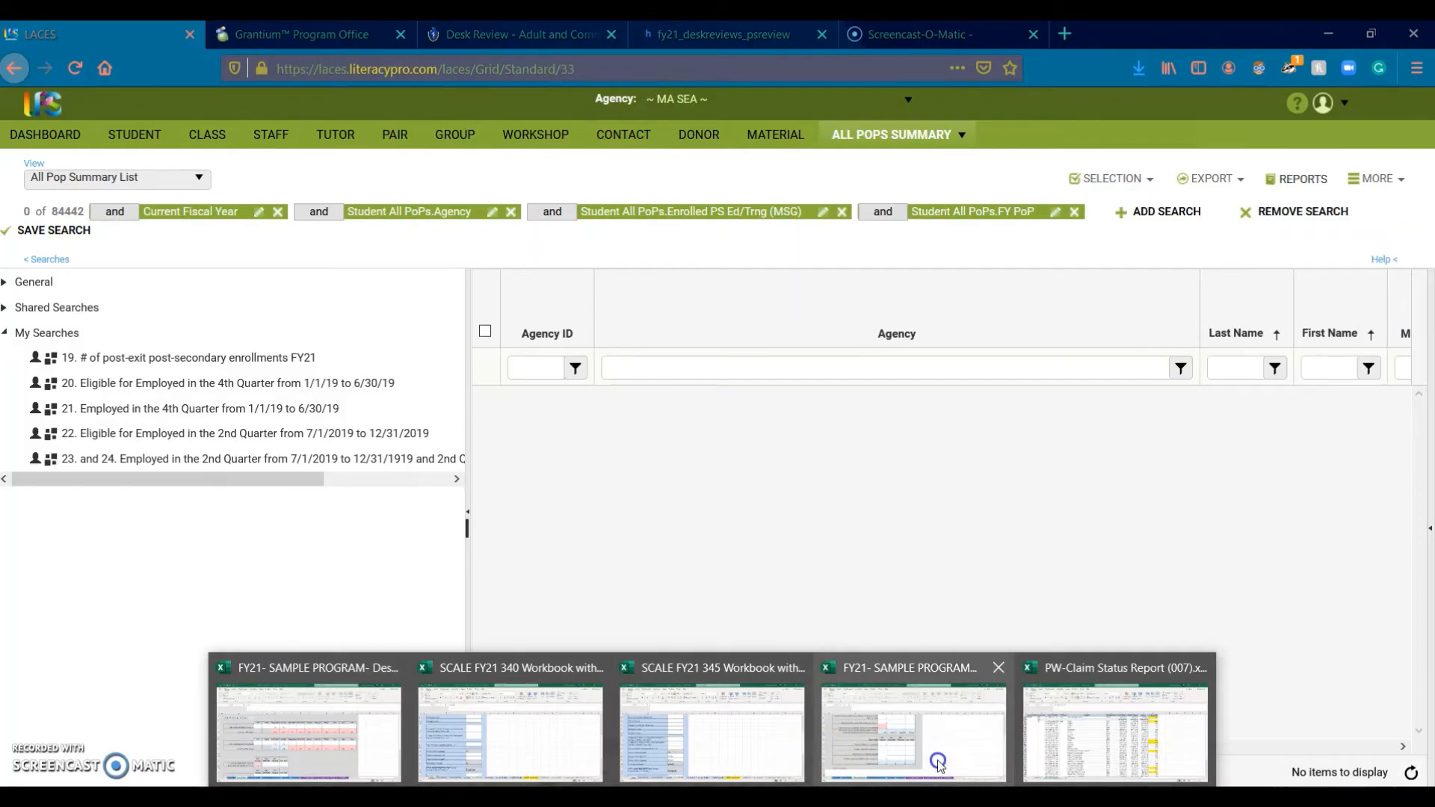
click(938, 764)
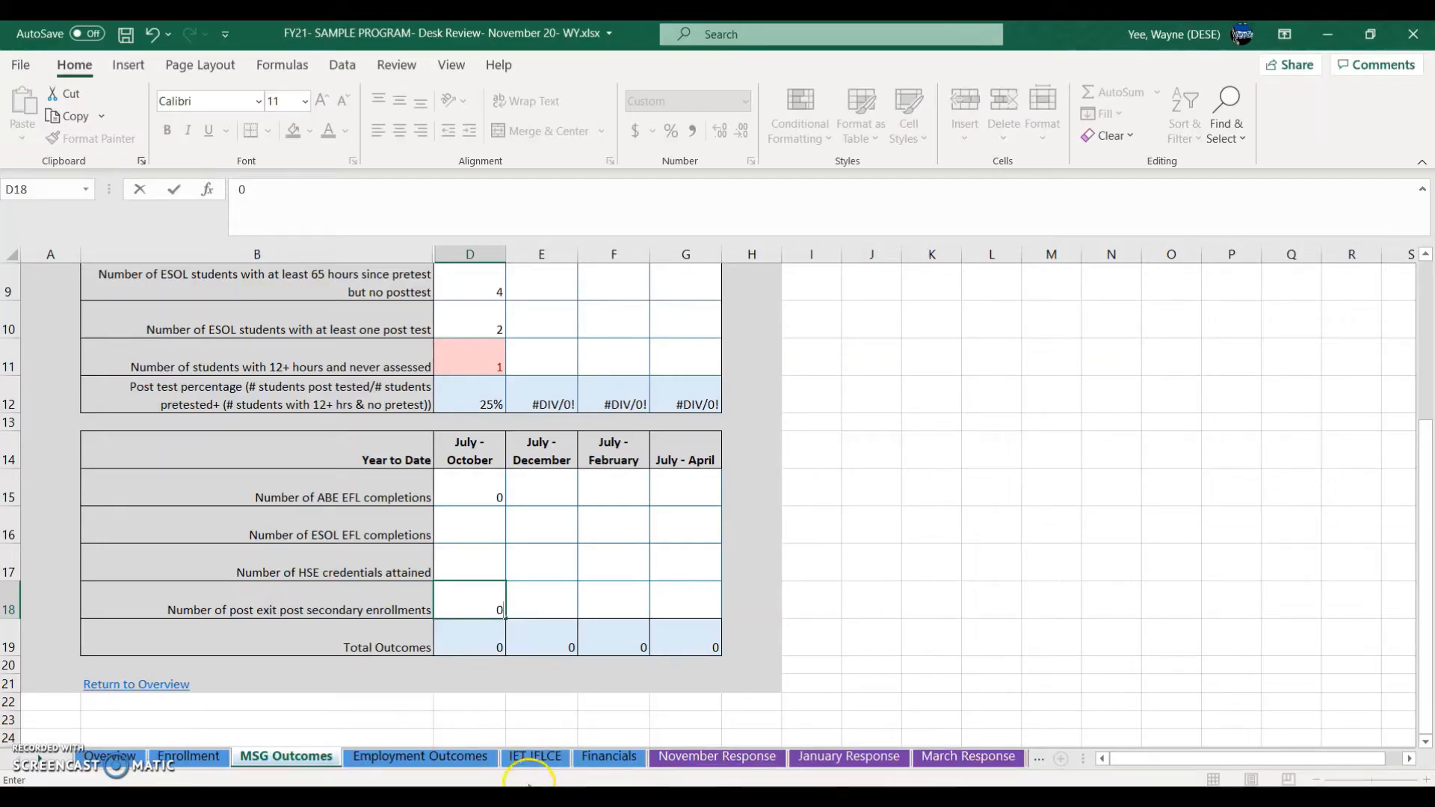
Step: Open the Employment Outcomes sheet and widen LACES's saved-searches list to read full names
click(410, 766)
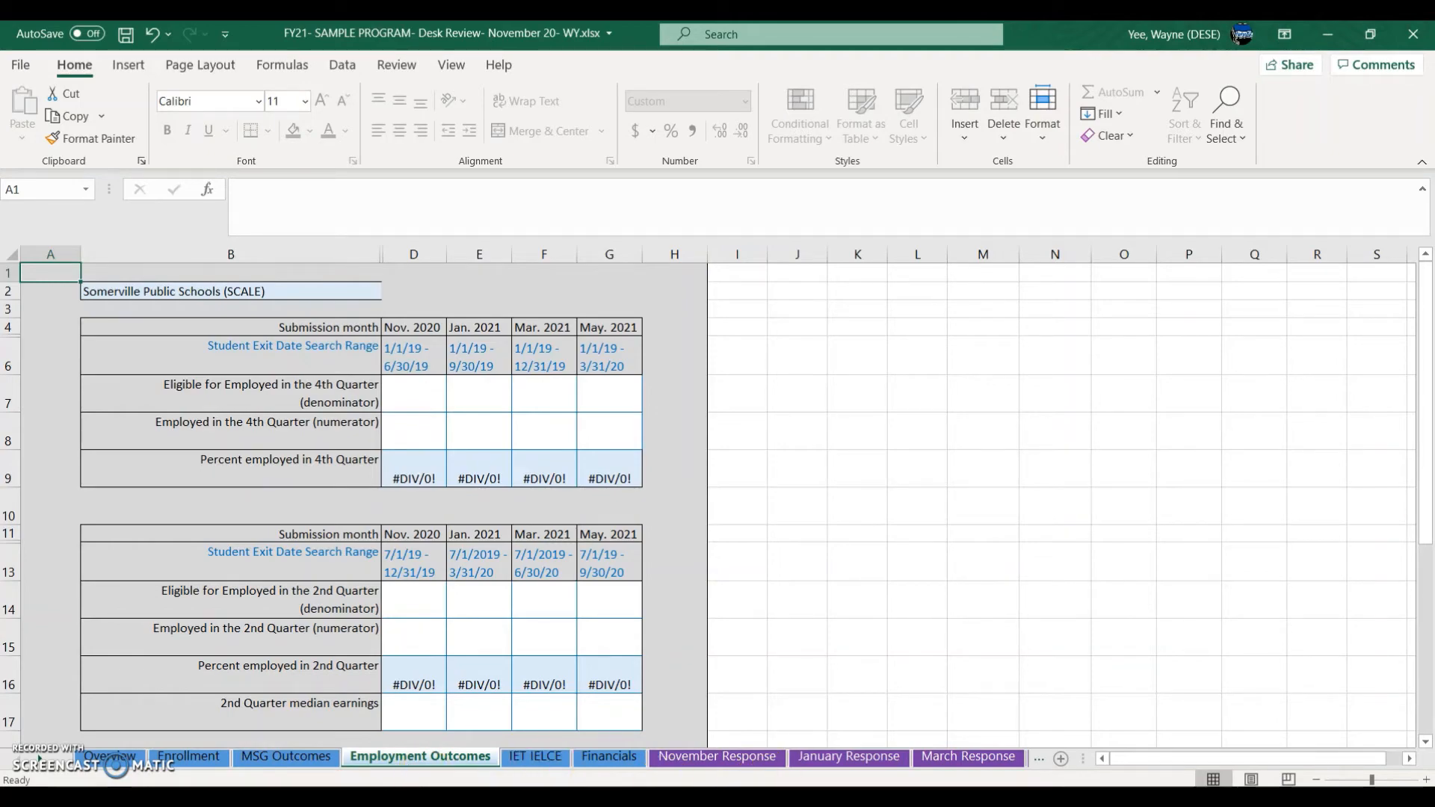
key(alt+Tab)
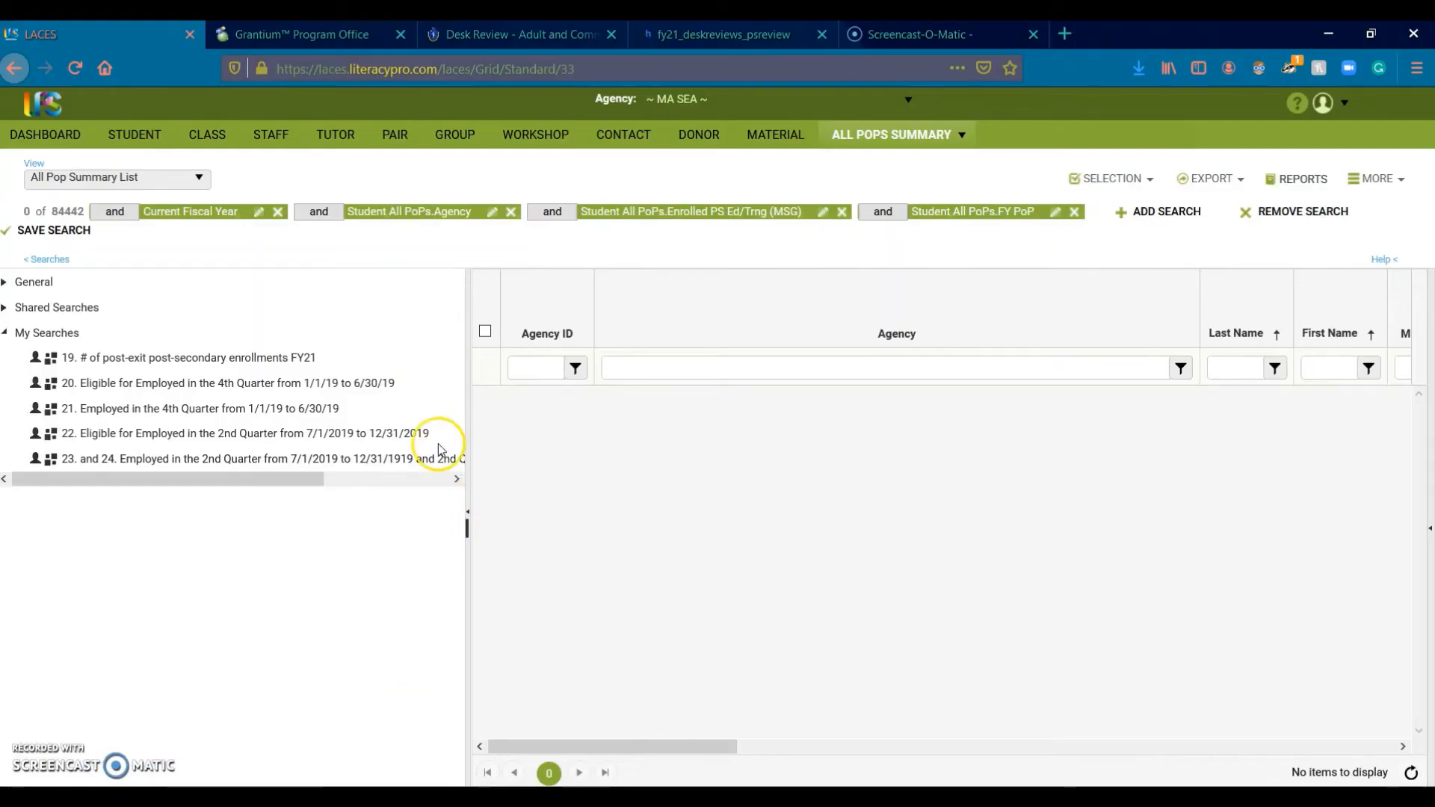
drag(603, 435, 655, 471)
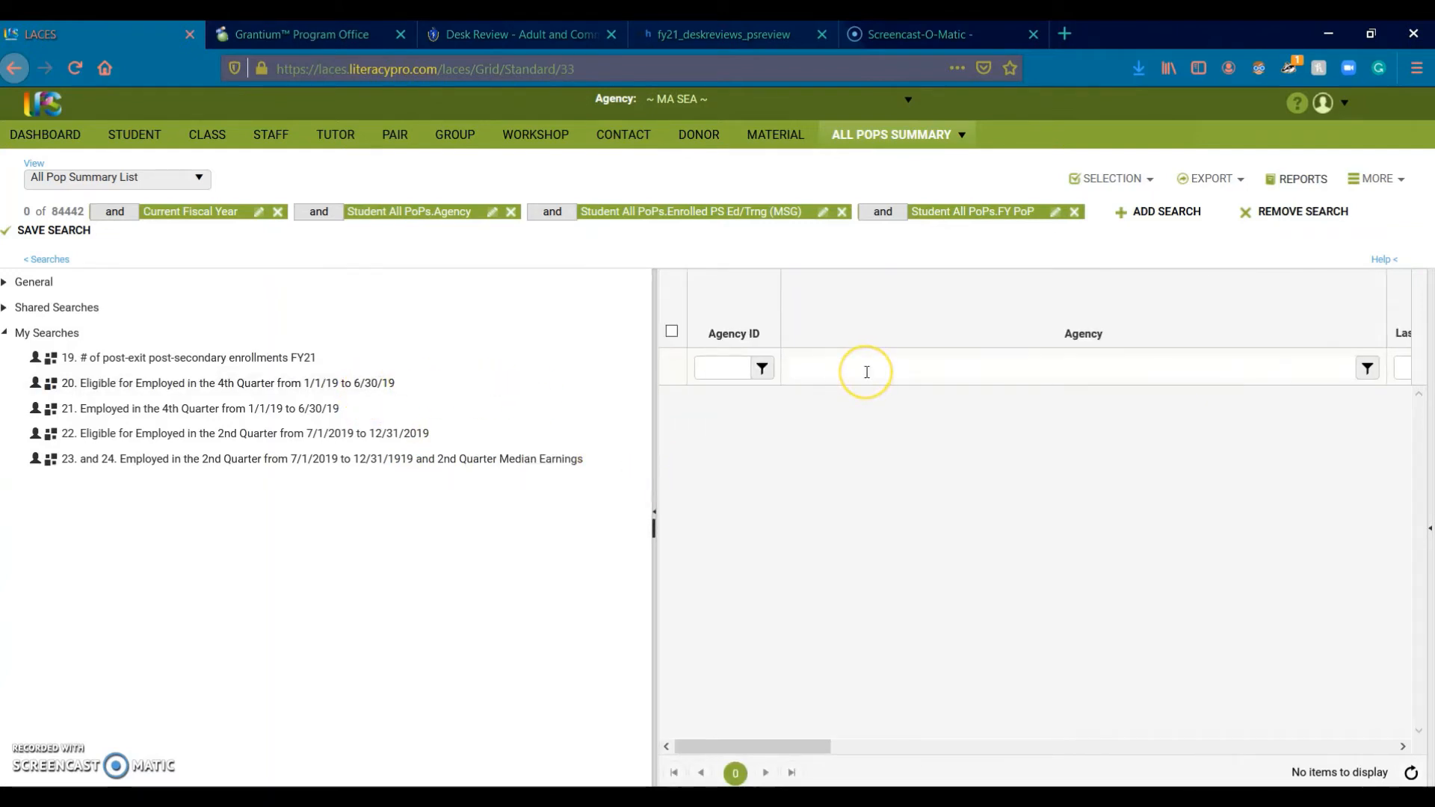
click(356, 387)
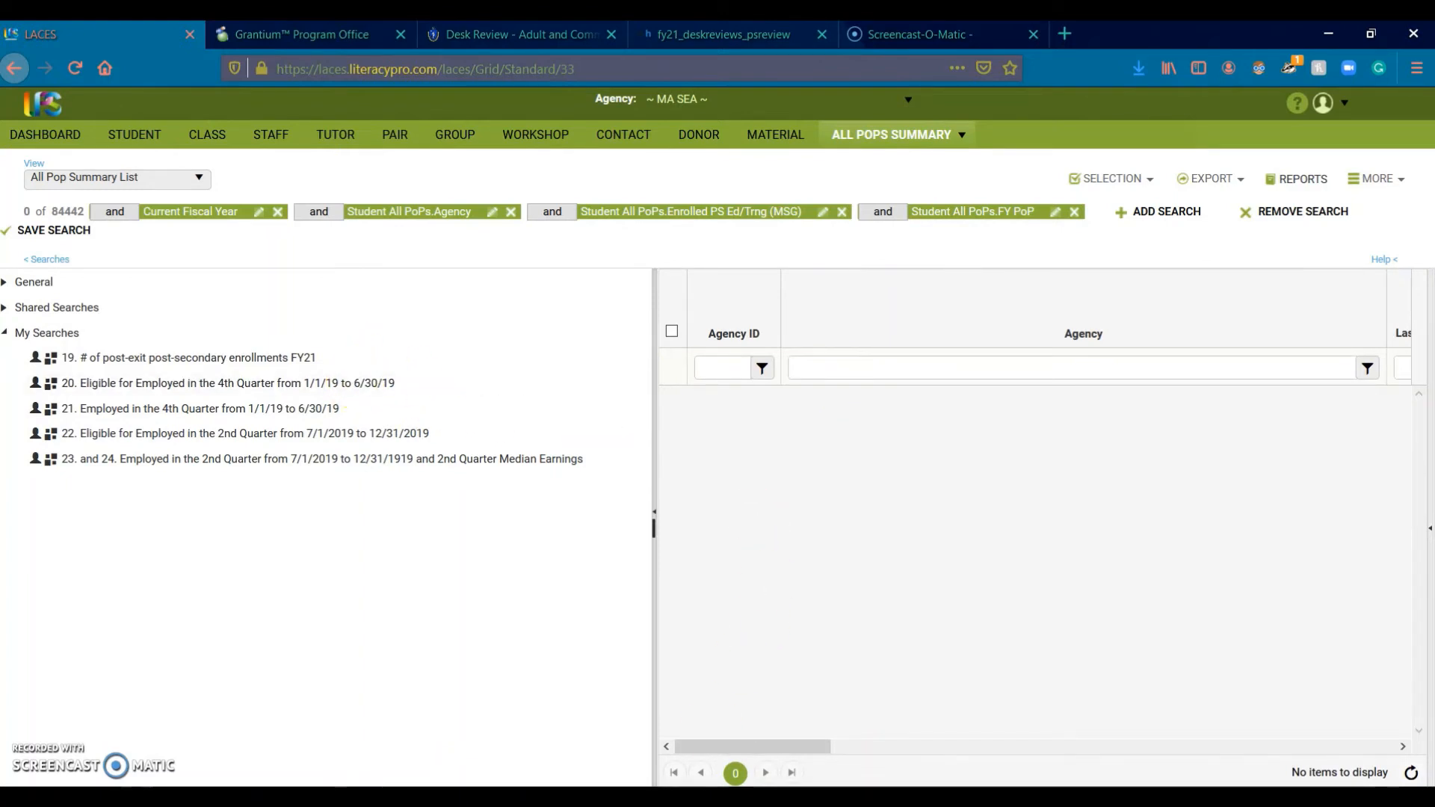
Step: Review Employment Outcomes cells D7:D8 and the 2nd-quarter cell D14
mouse_move(800, 777)
click(952, 740)
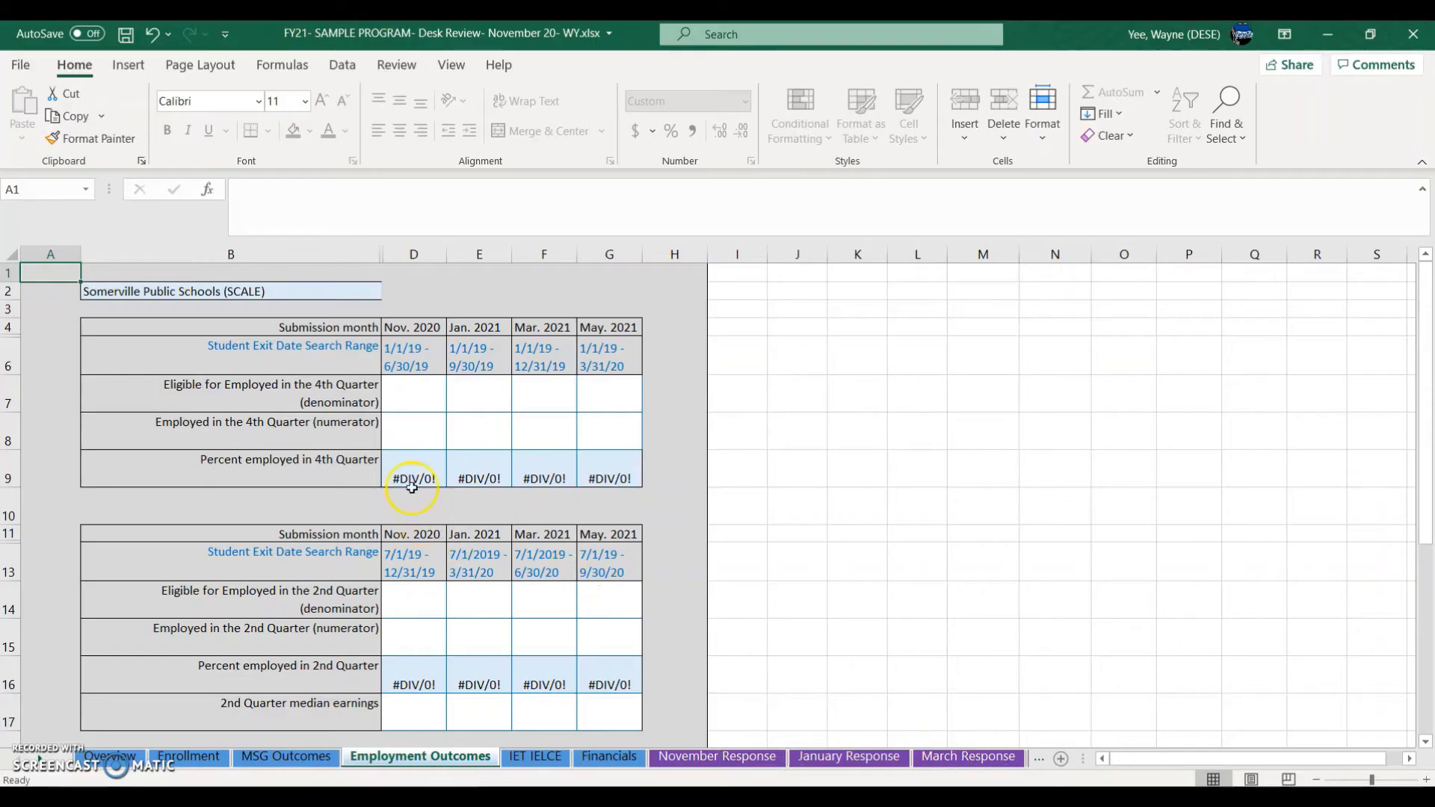
drag(419, 397, 422, 428)
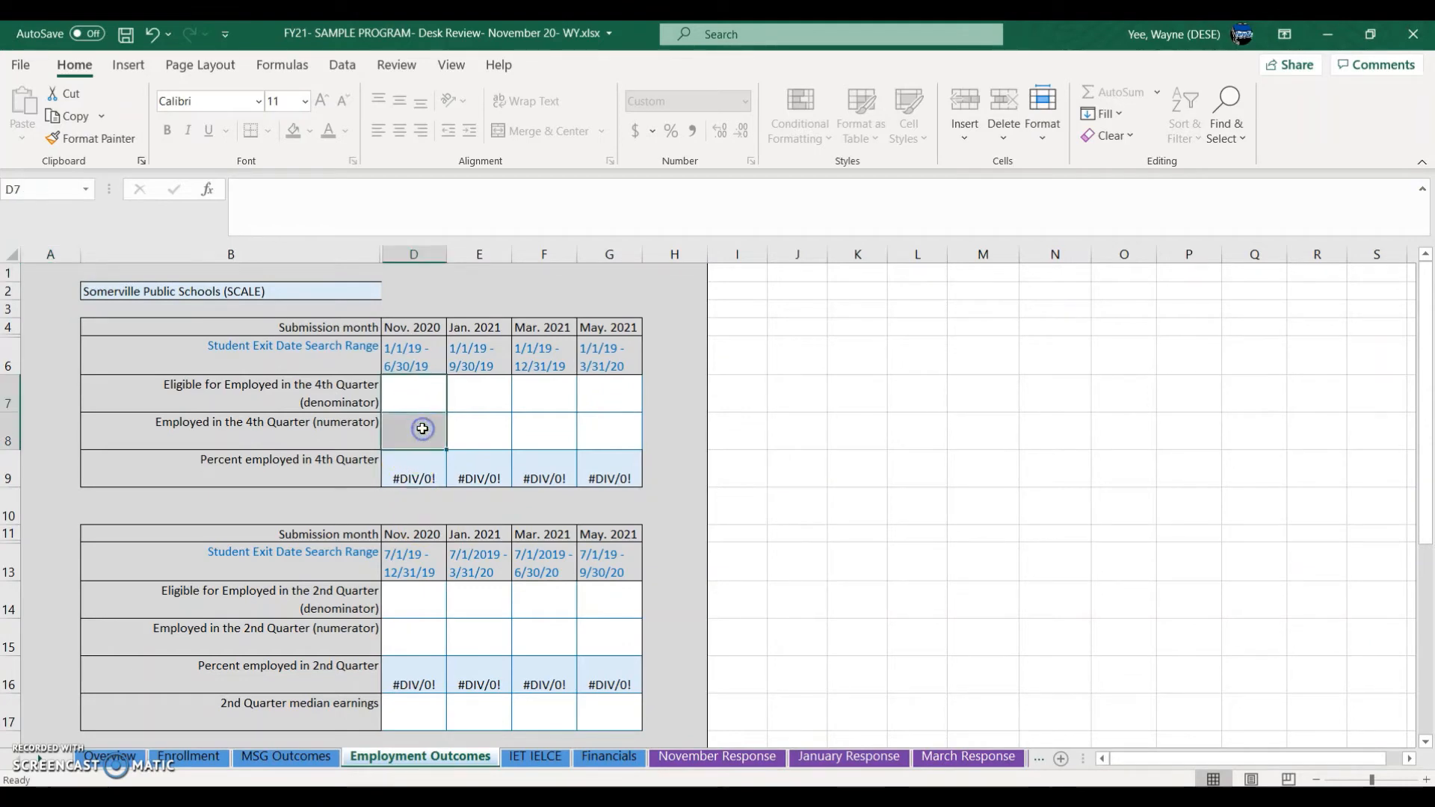
click(423, 429)
click(416, 592)
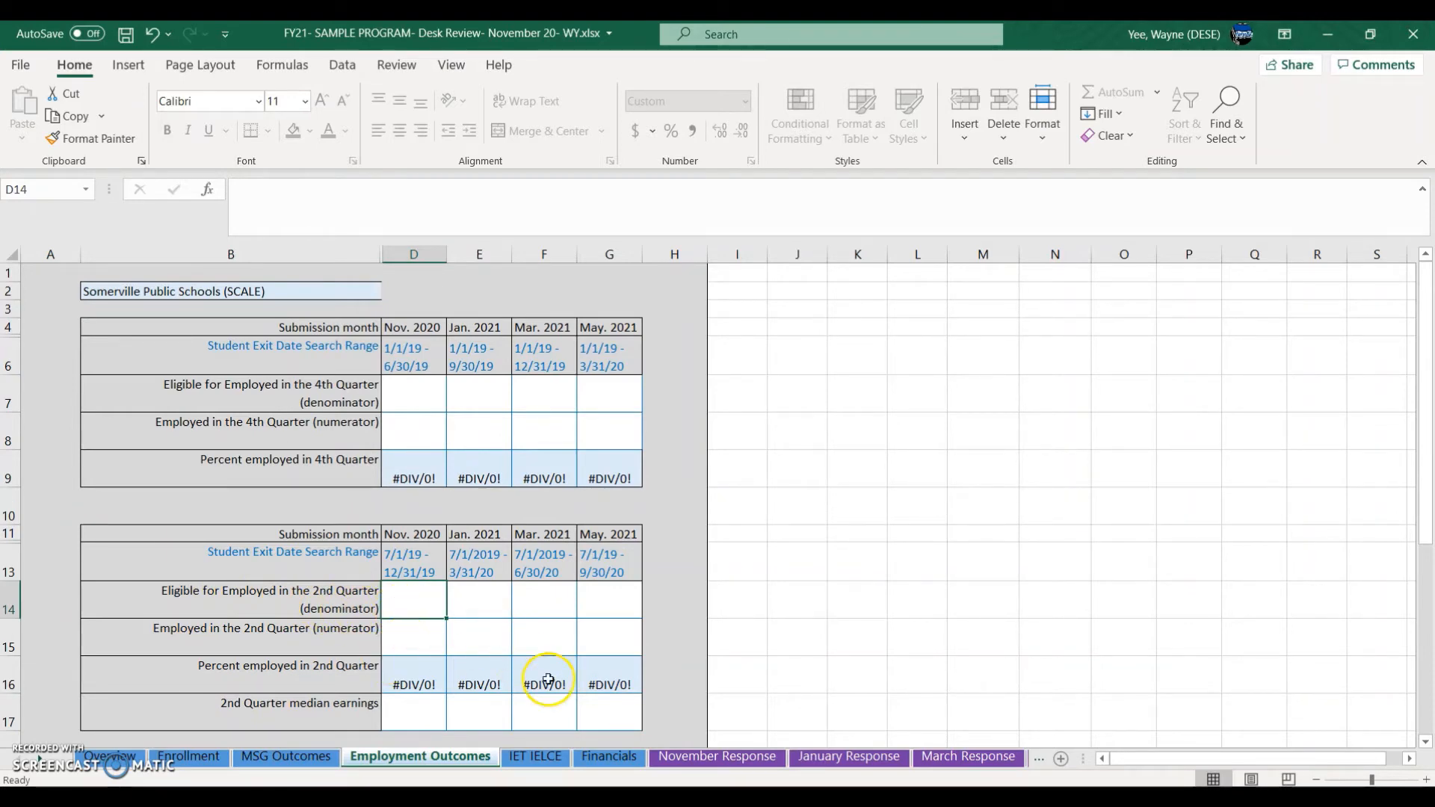
click(494, 799)
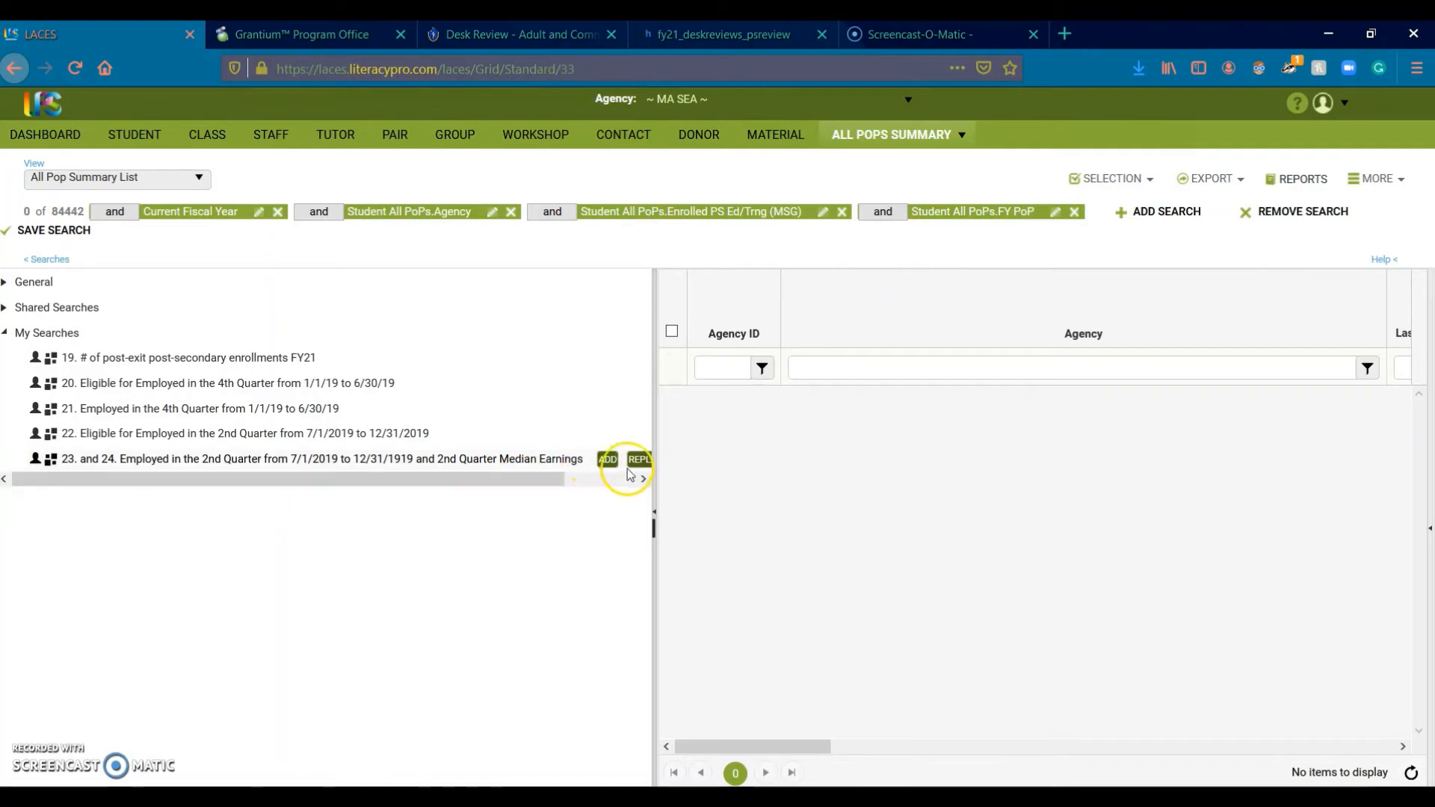
Step: Load saved search 23 (2nd-quarter employment) filtered to Somerville, returning 3 records
drag(700, 495, 700, 496)
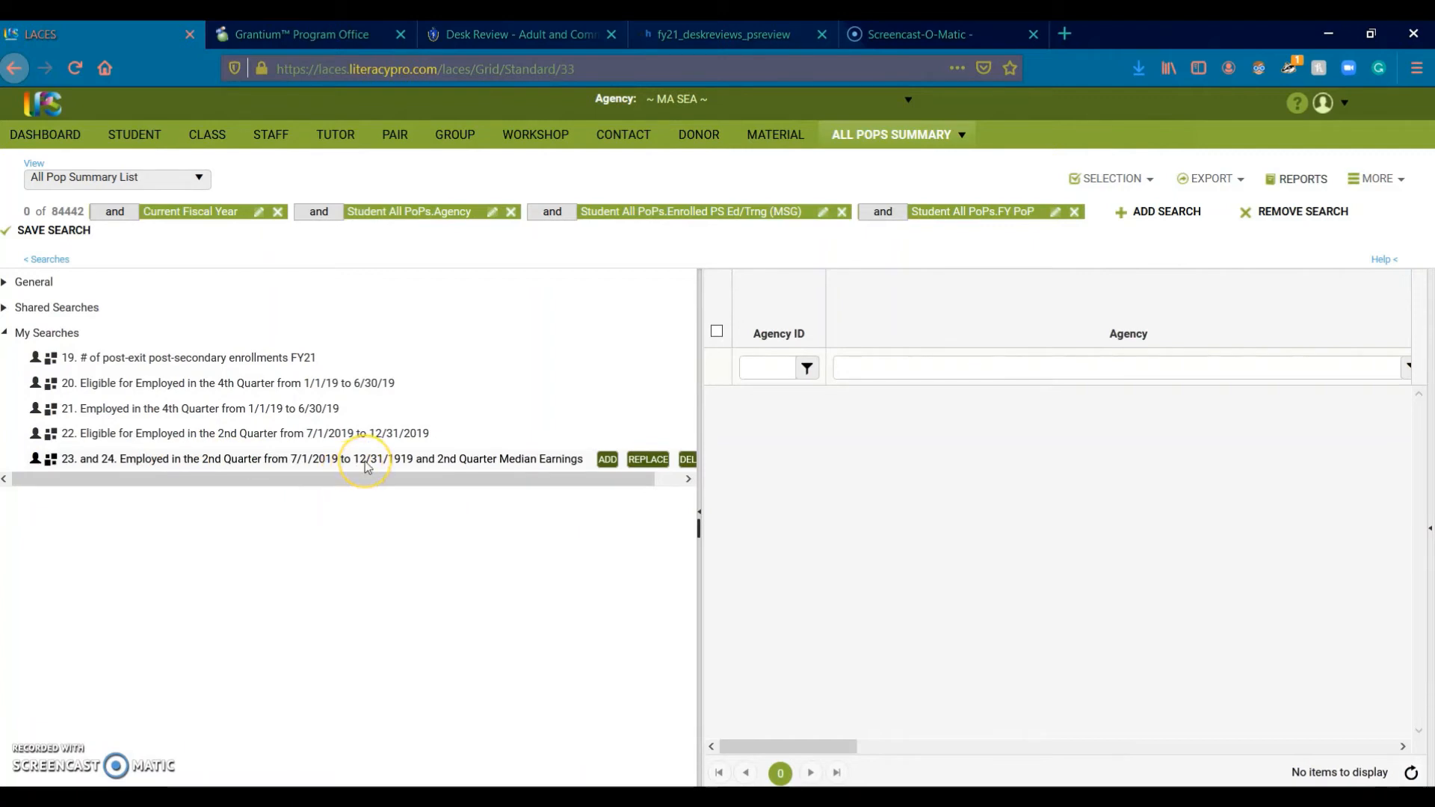
click(474, 462)
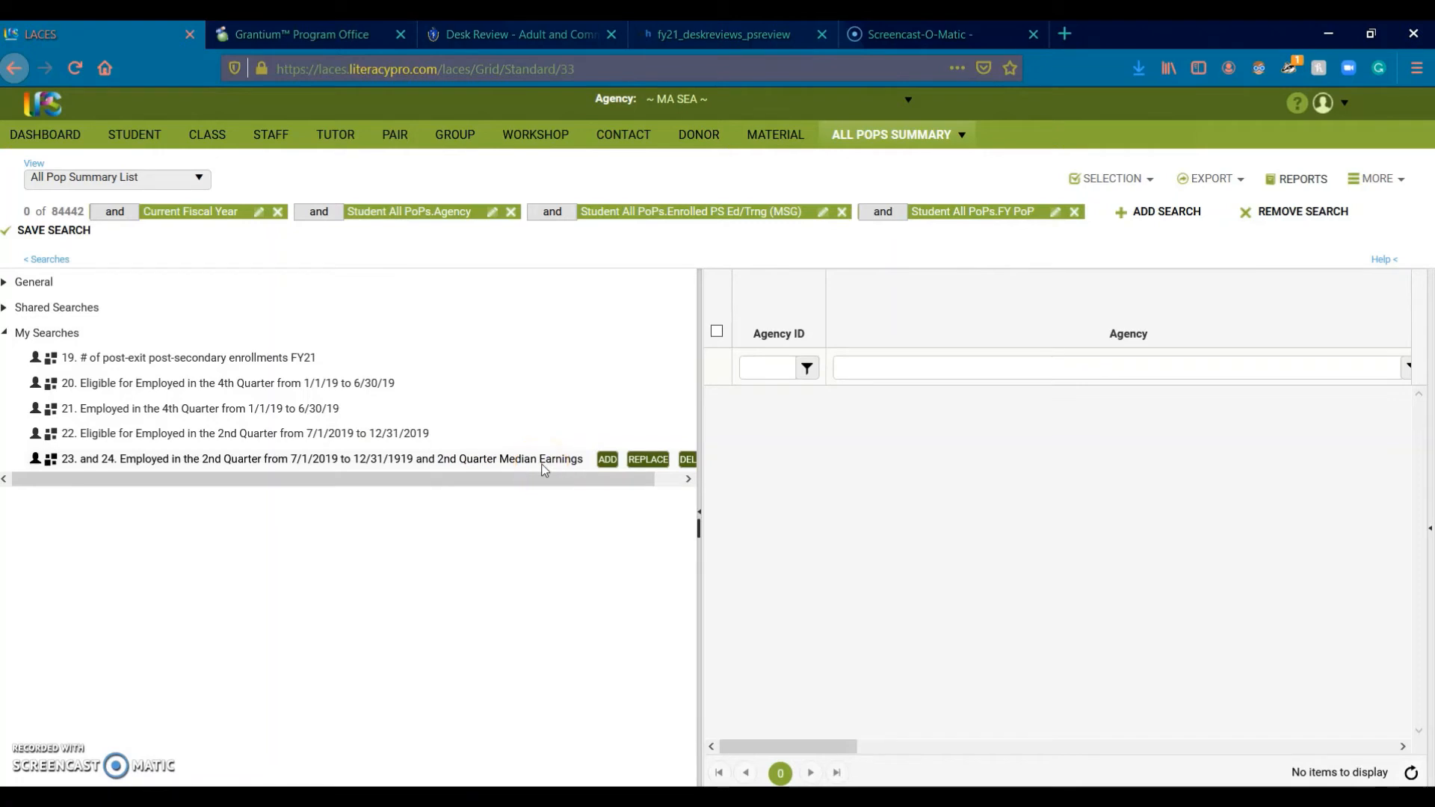
click(653, 461)
click(858, 367)
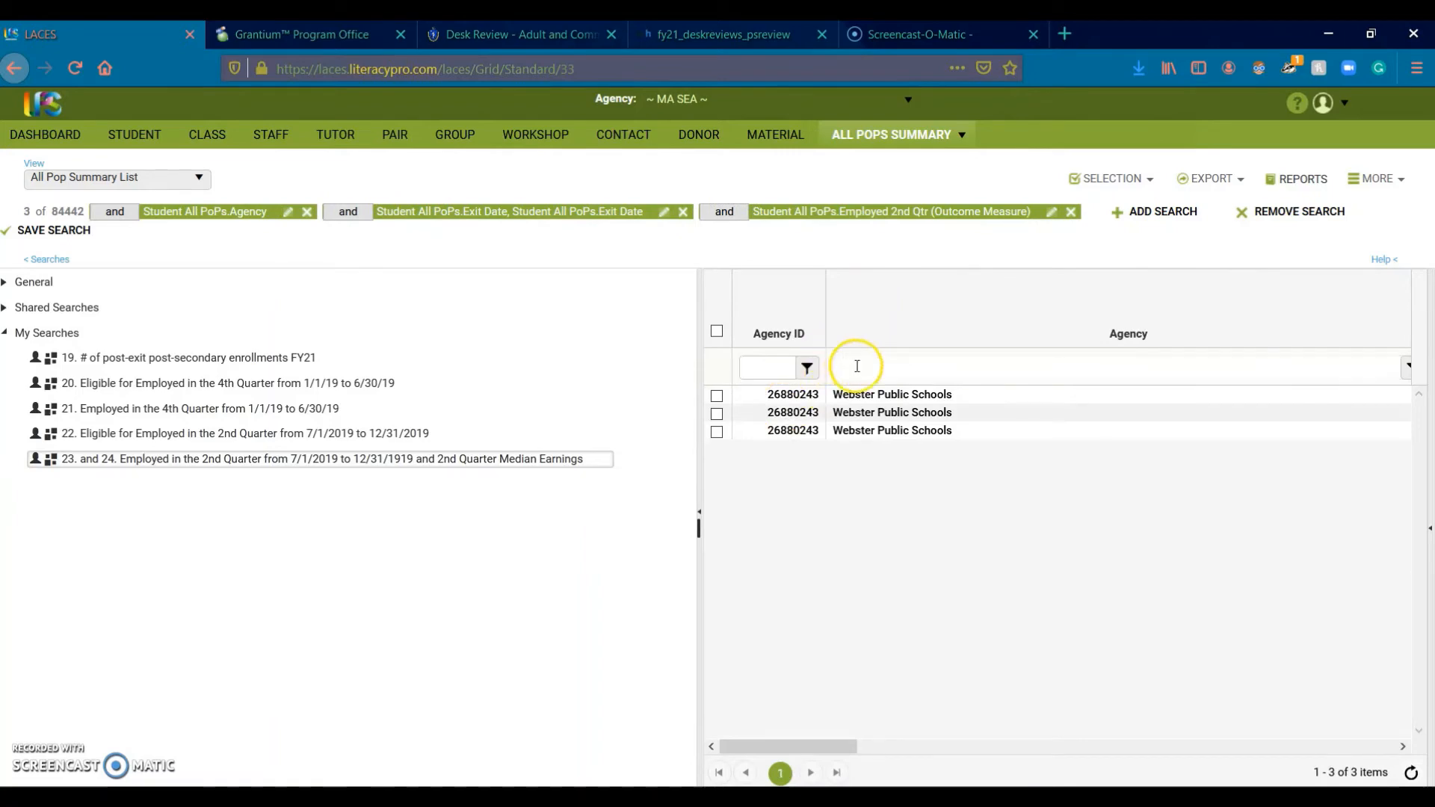
text(somerv)
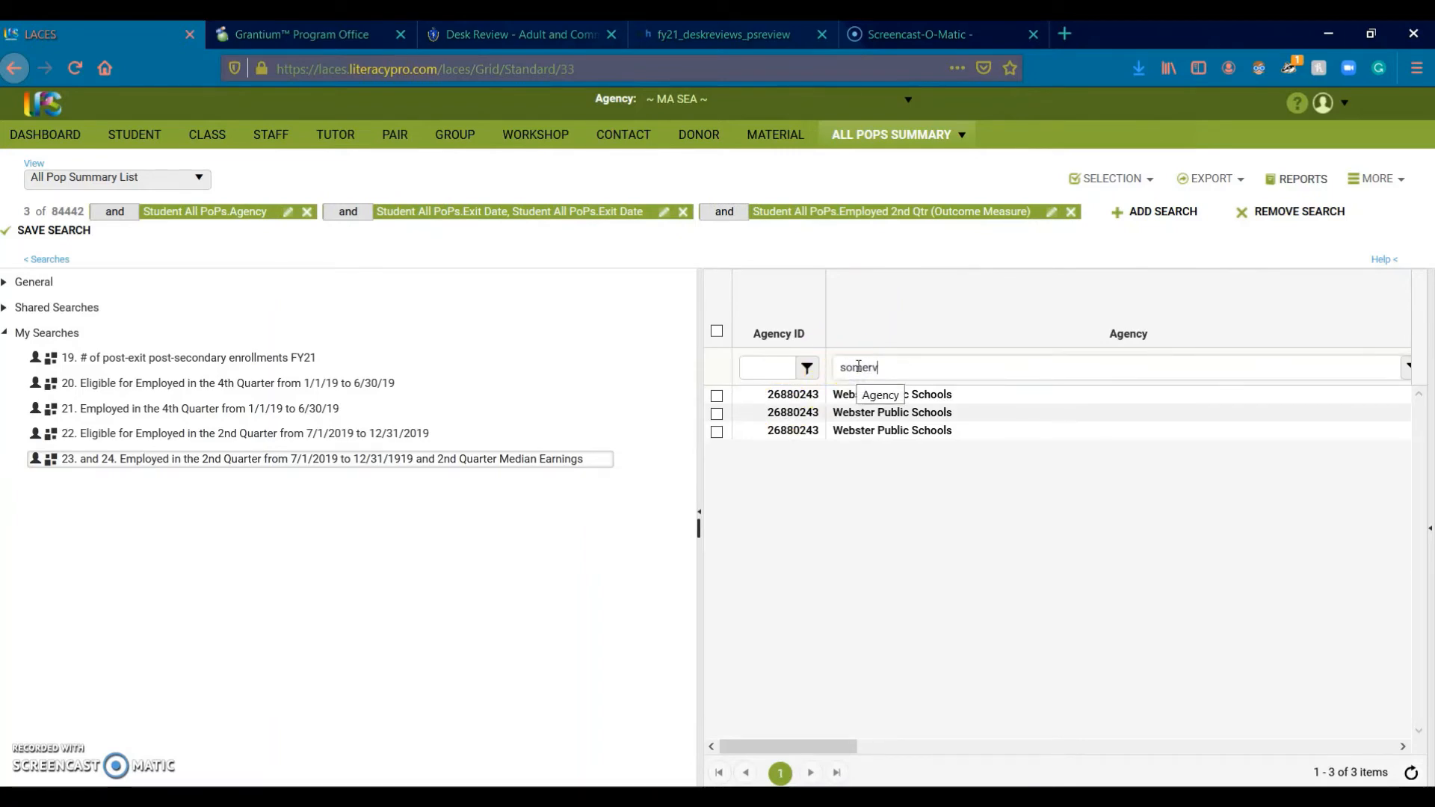
text(ille)
key(Return)
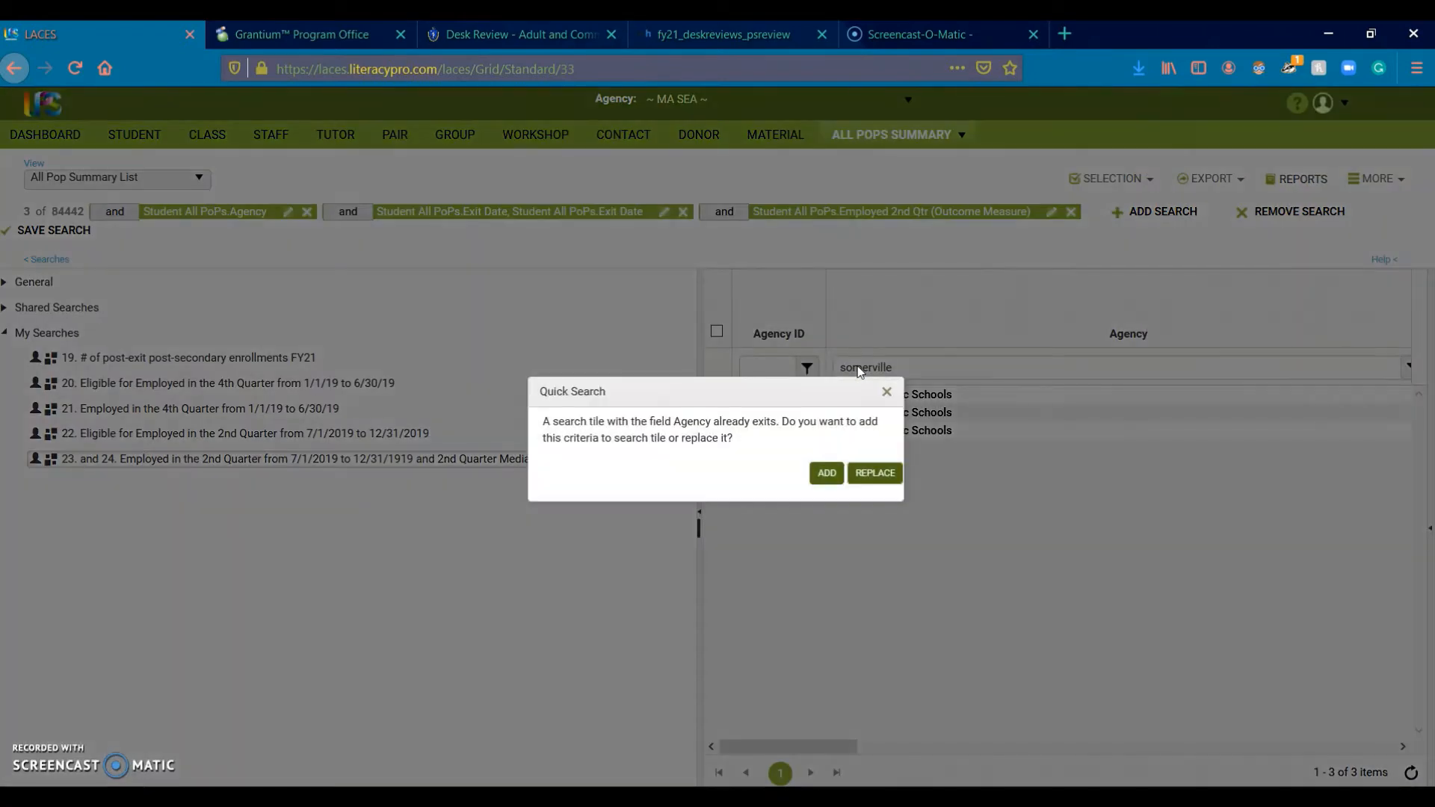
click(870, 471)
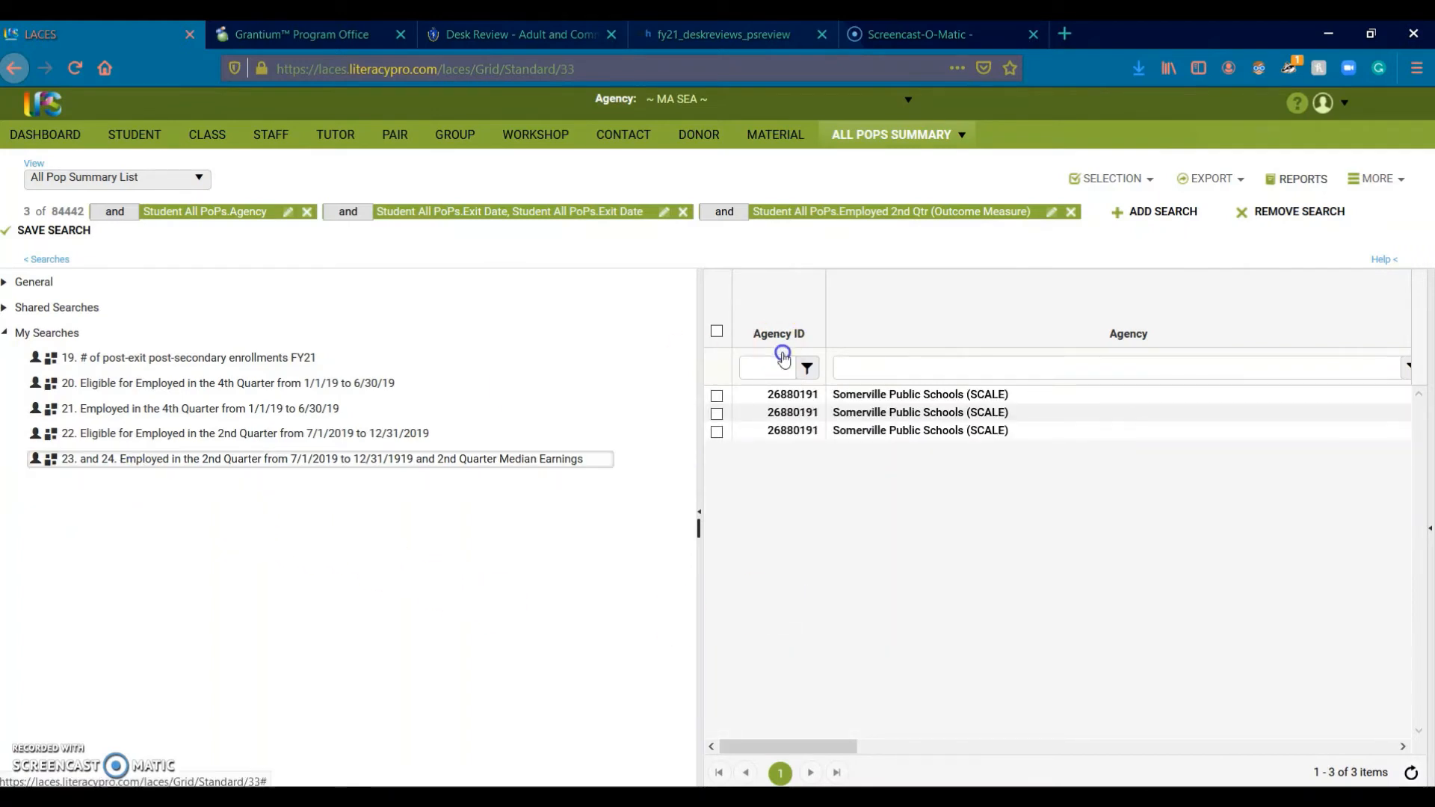
mouse_move(139, 459)
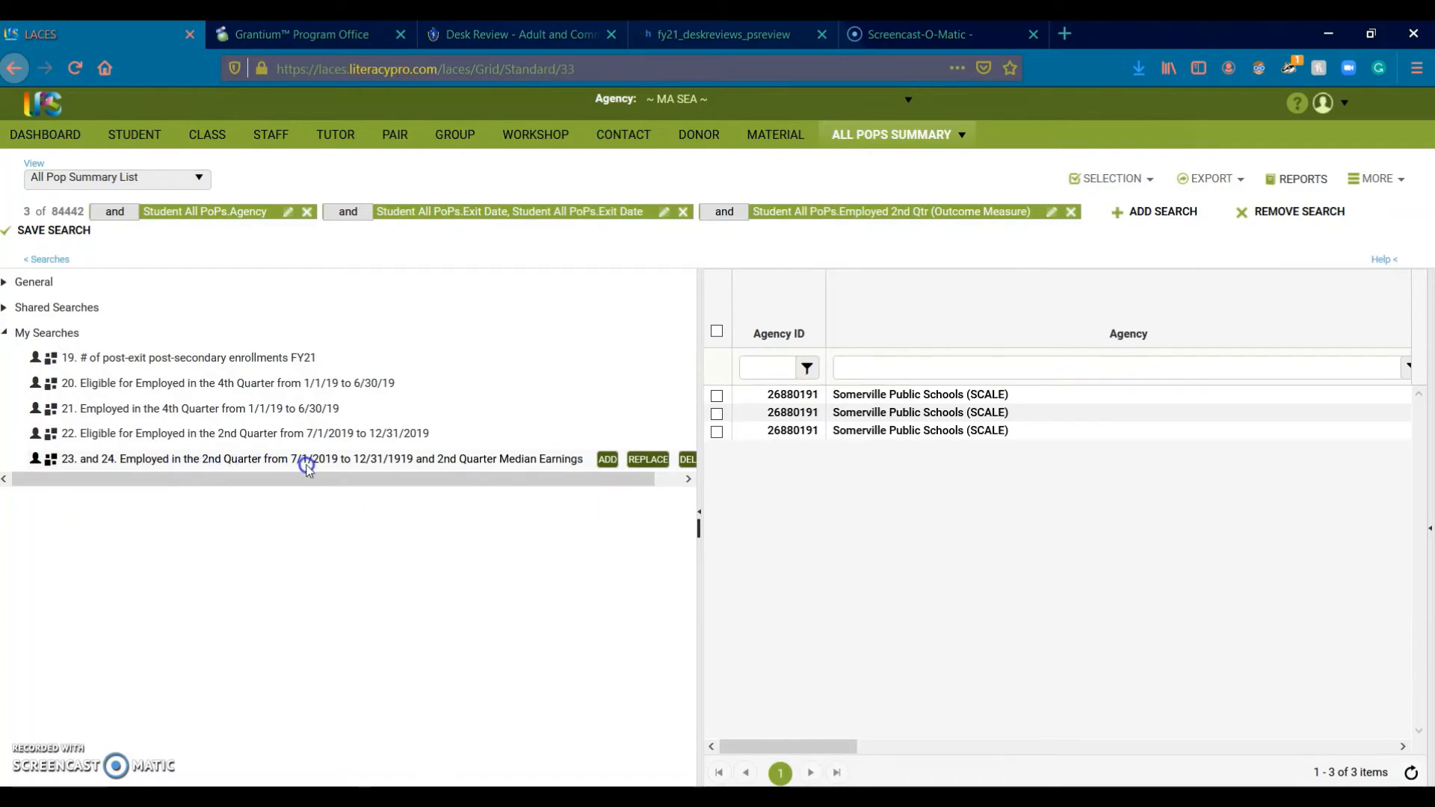
click(327, 464)
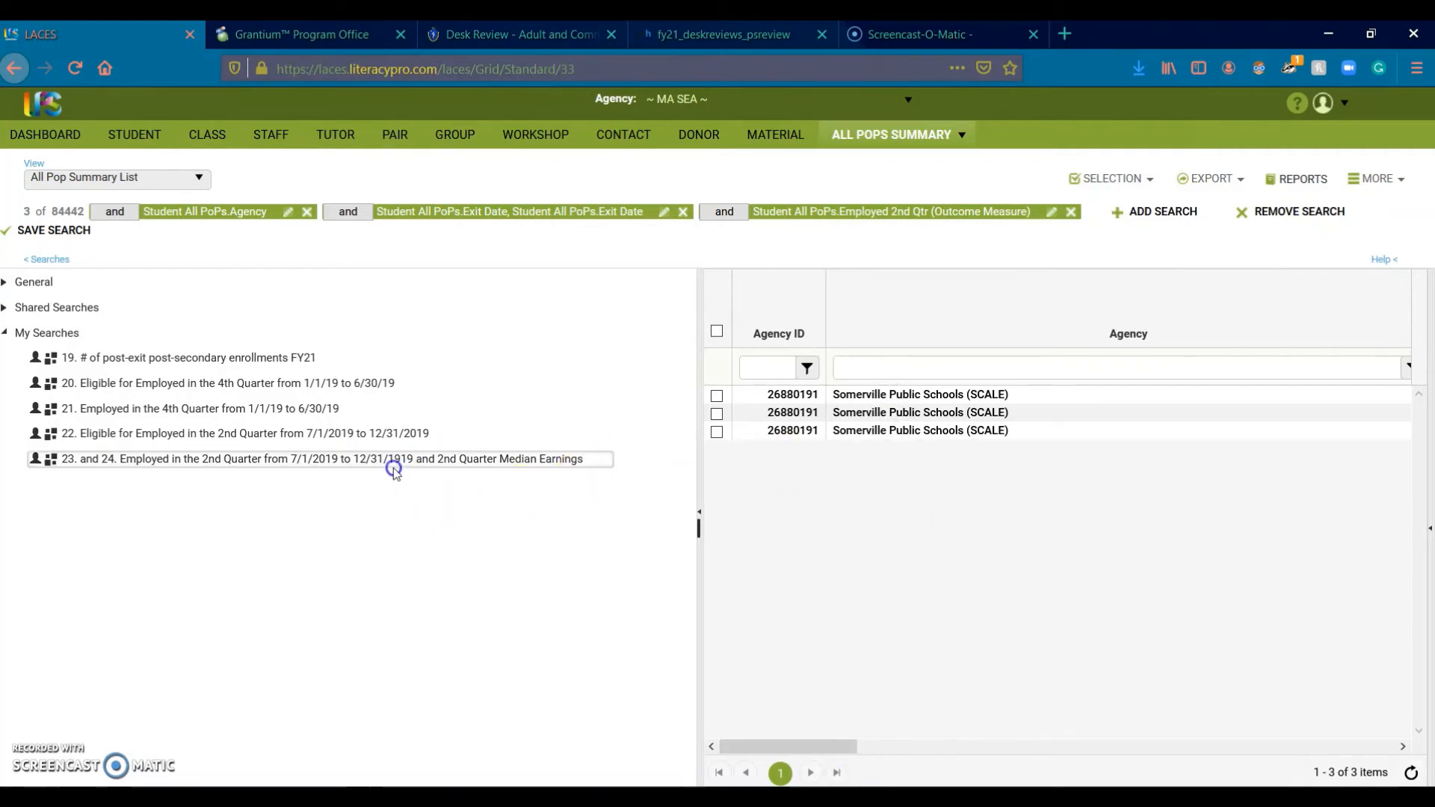
mouse_move(390, 464)
click(958, 747)
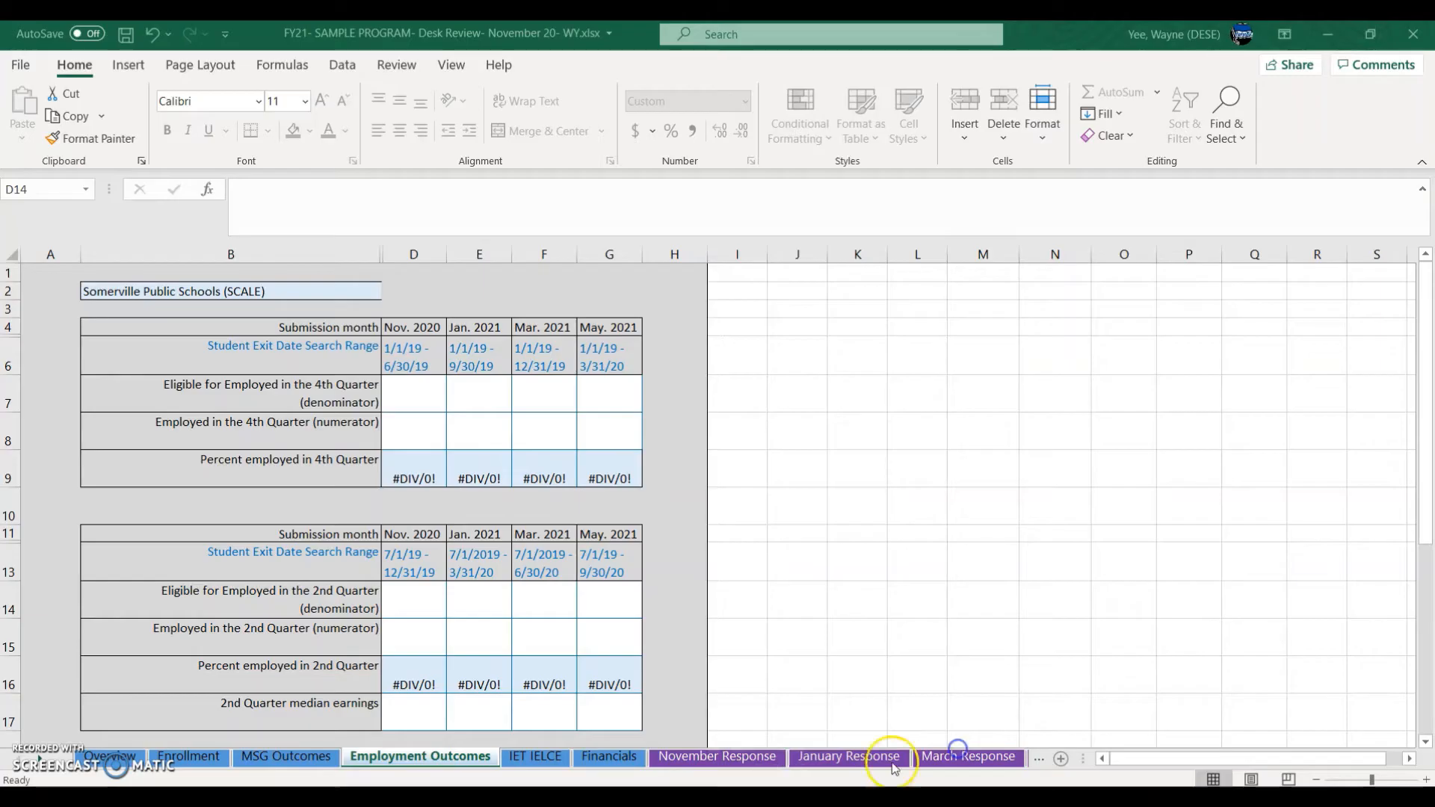
Step: Enter 3 in Employment Outcomes cell D15 as Nov. 2020 2nd-quarter employed
click(412, 652)
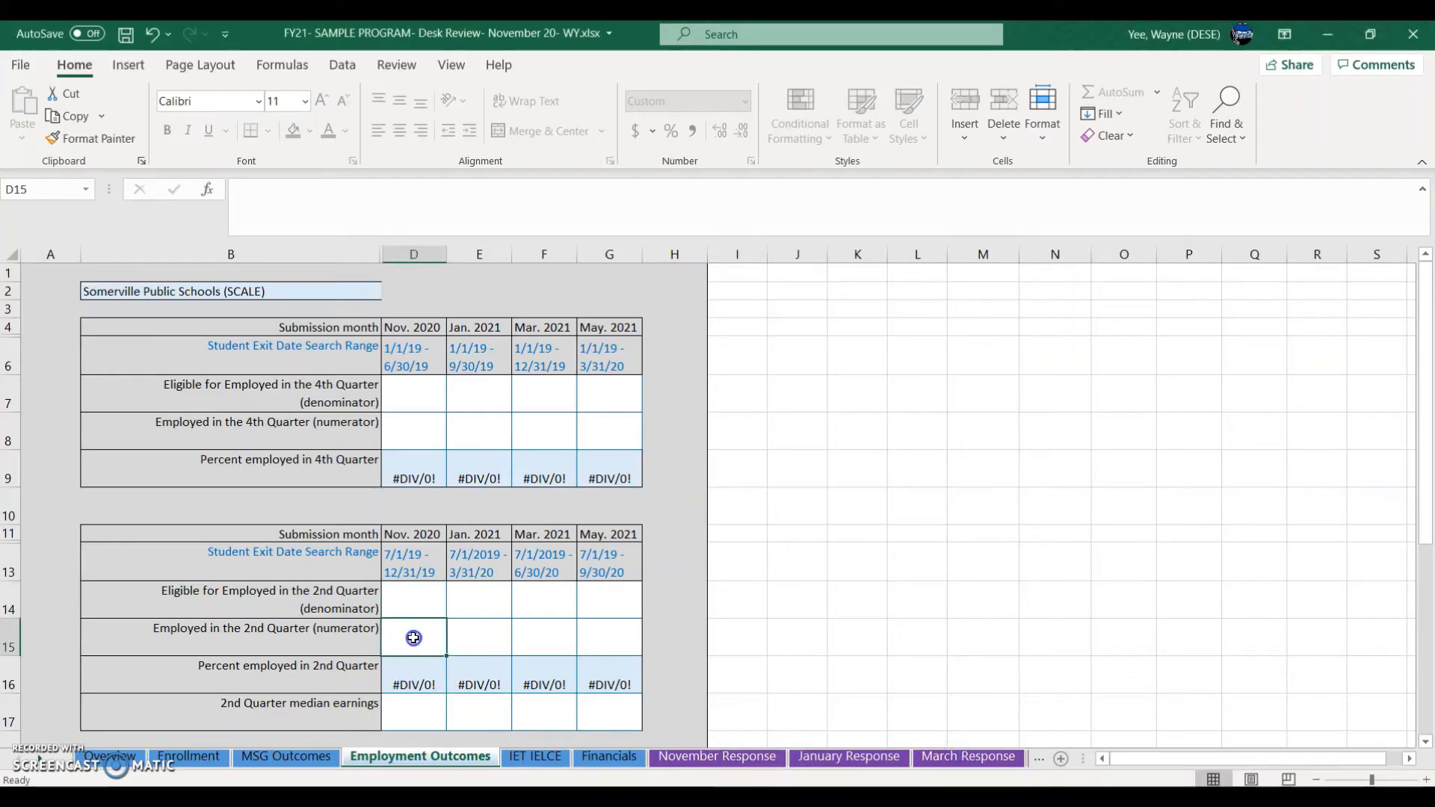
text(3)
click(511, 767)
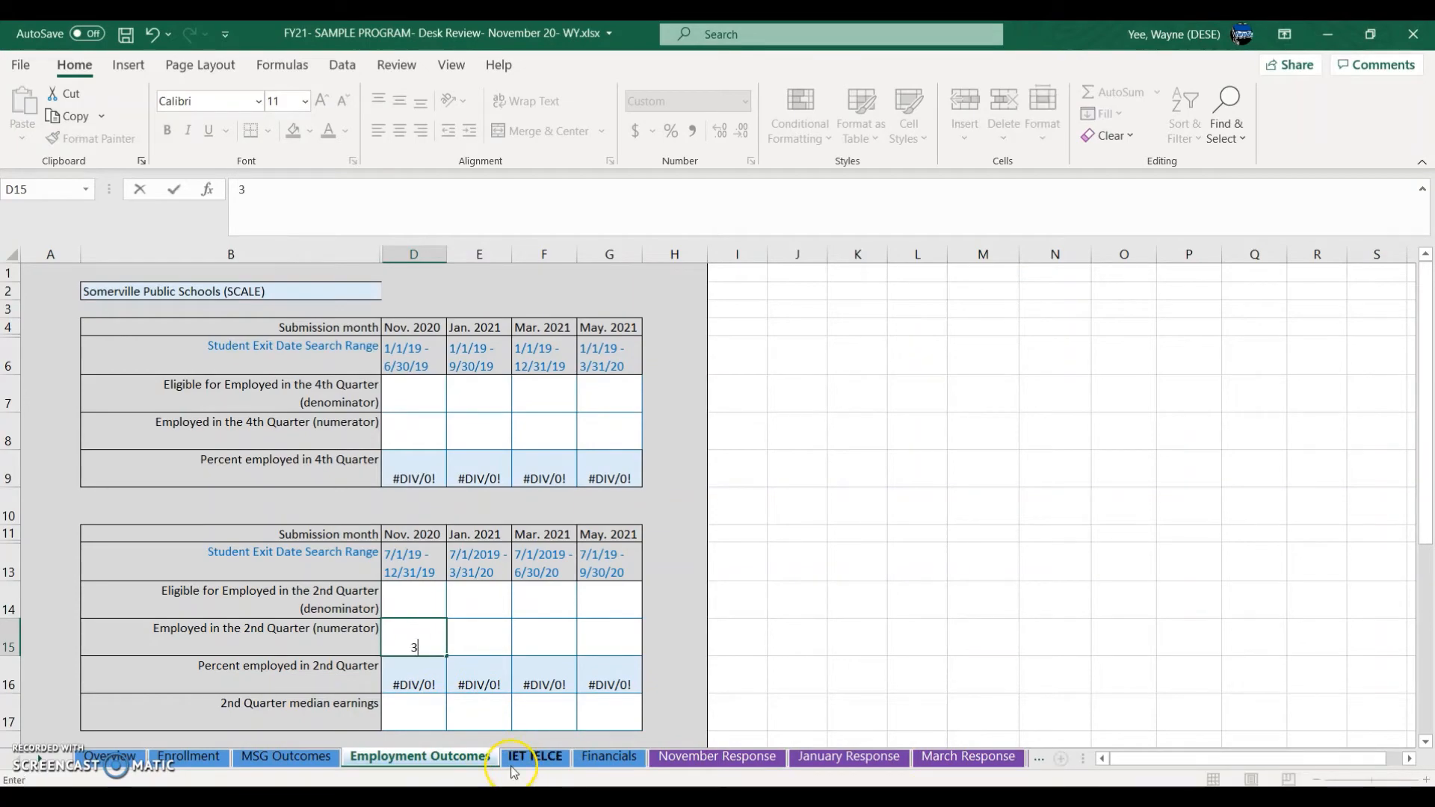
click(426, 715)
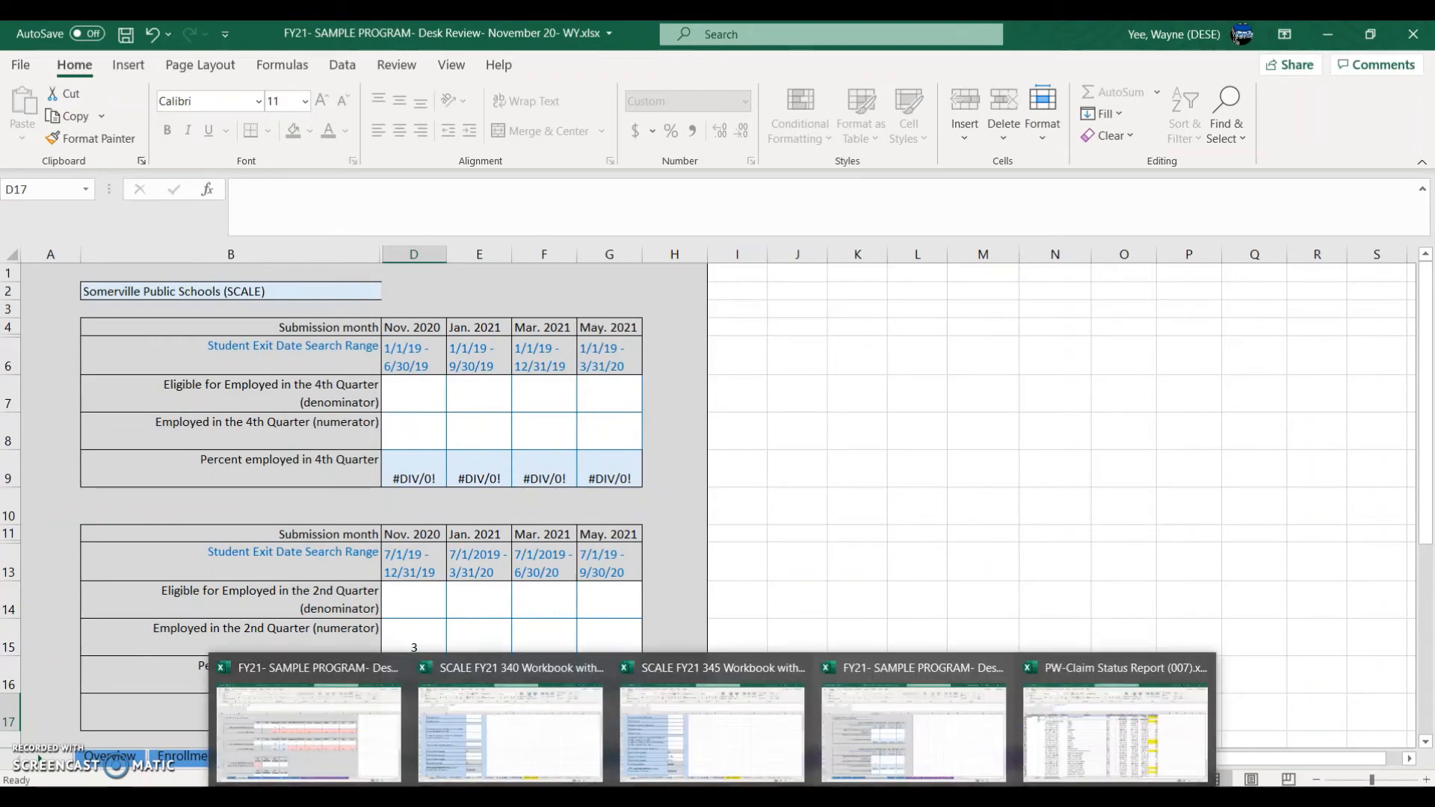
click(511, 733)
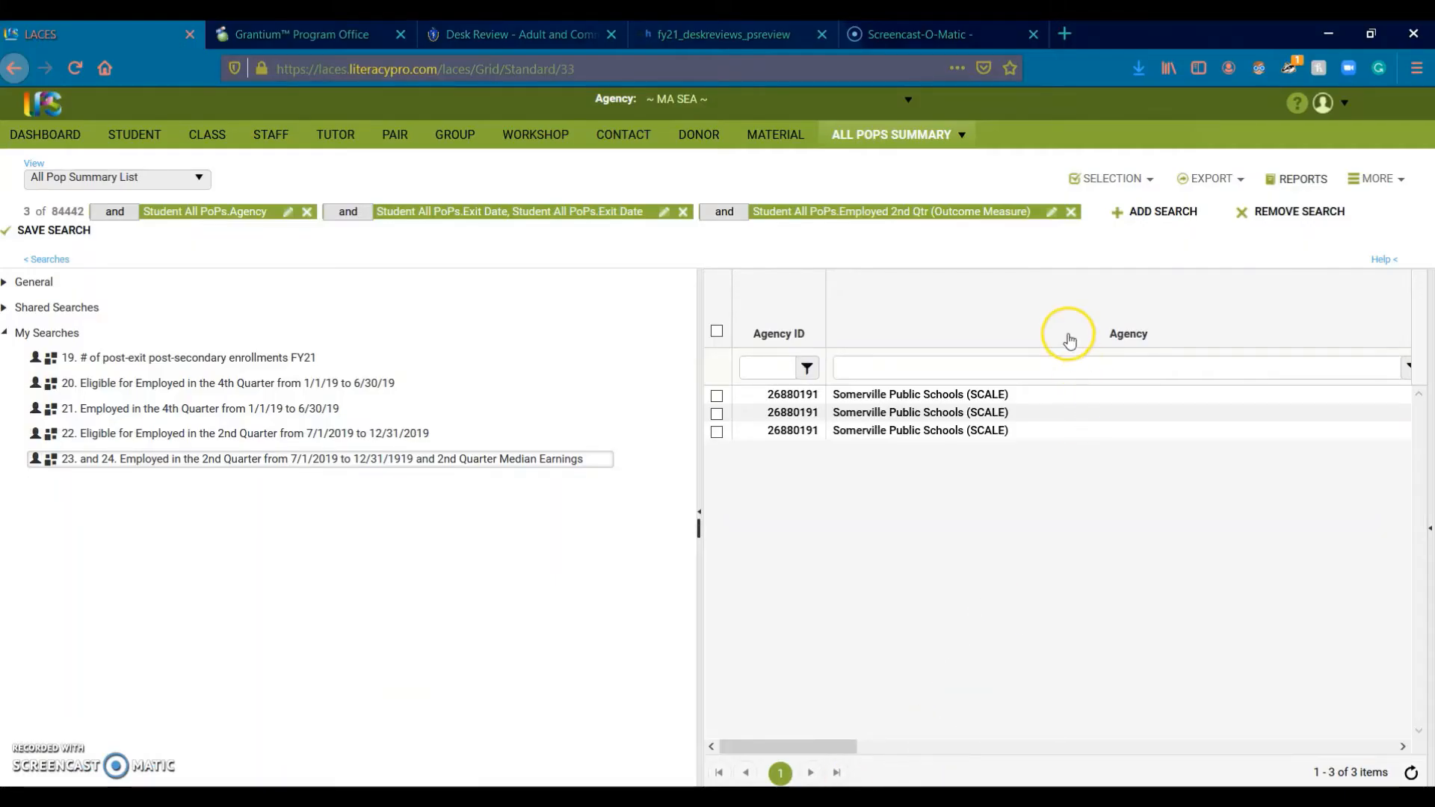
Step: Export the three Somerville records as ViewAllStudentPops.csv, set to open in Excel
click(1205, 185)
click(1212, 214)
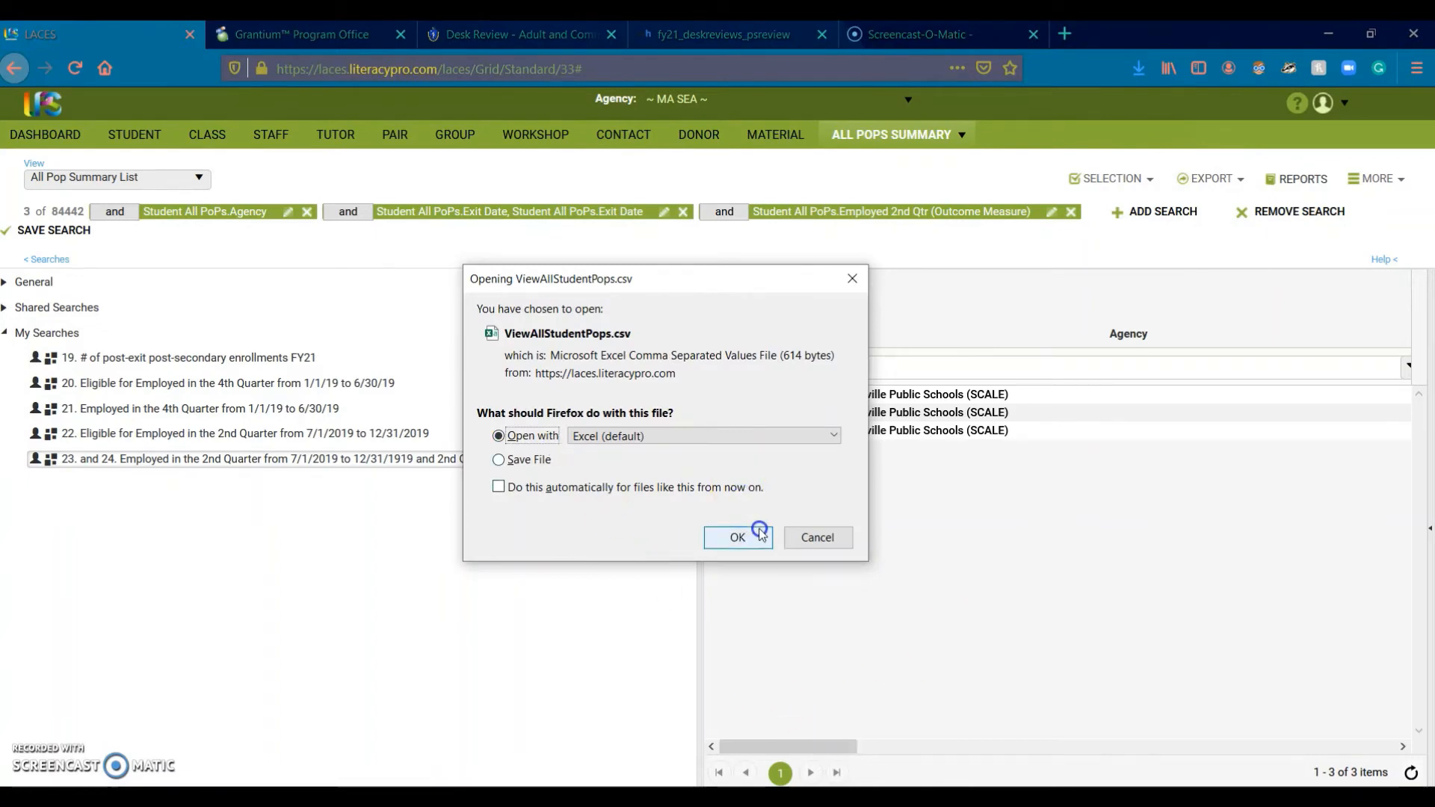
click(759, 532)
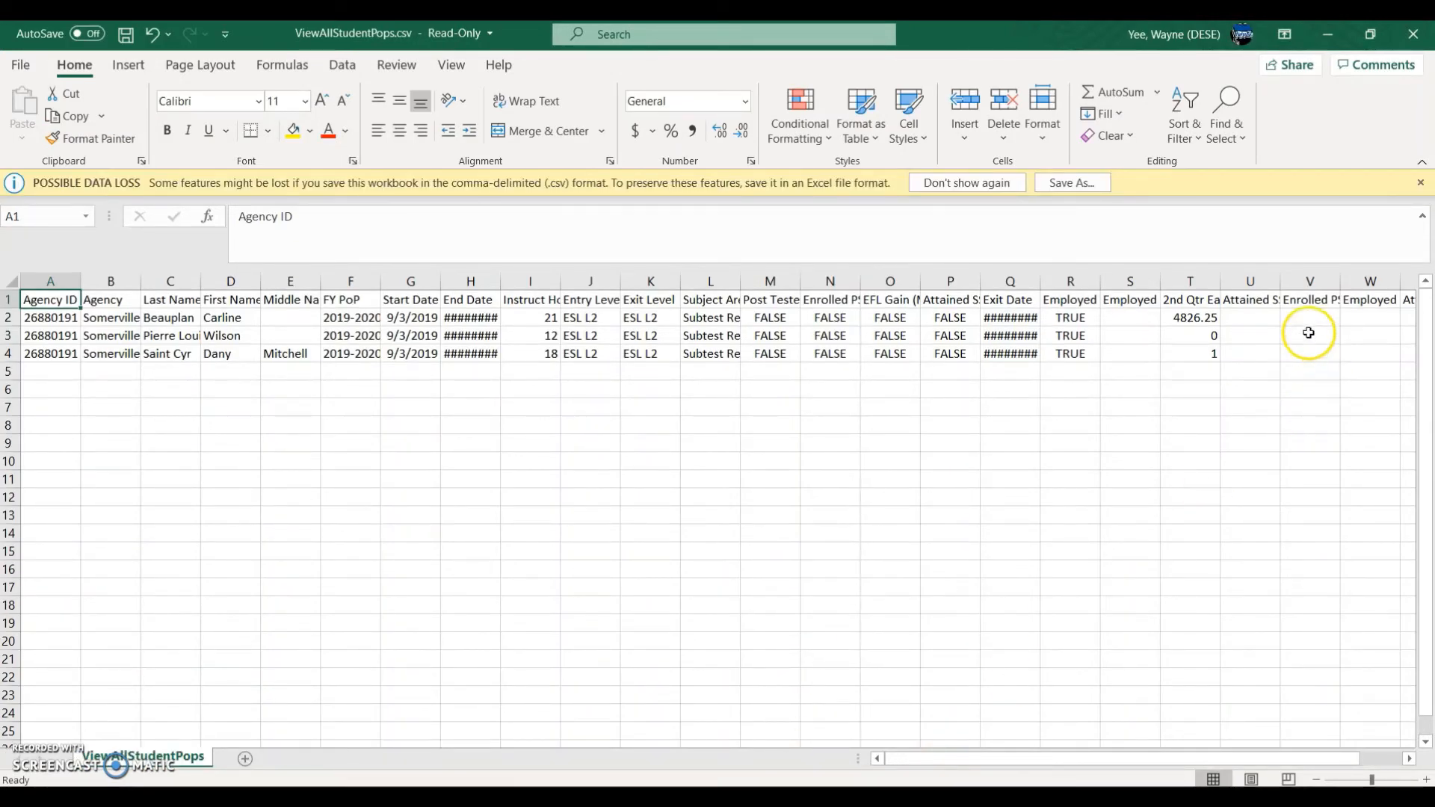
Step: Widen the 2nd Qtr Earnings column T and enter =MEDIAN(T2:T4) in T6
click(1186, 282)
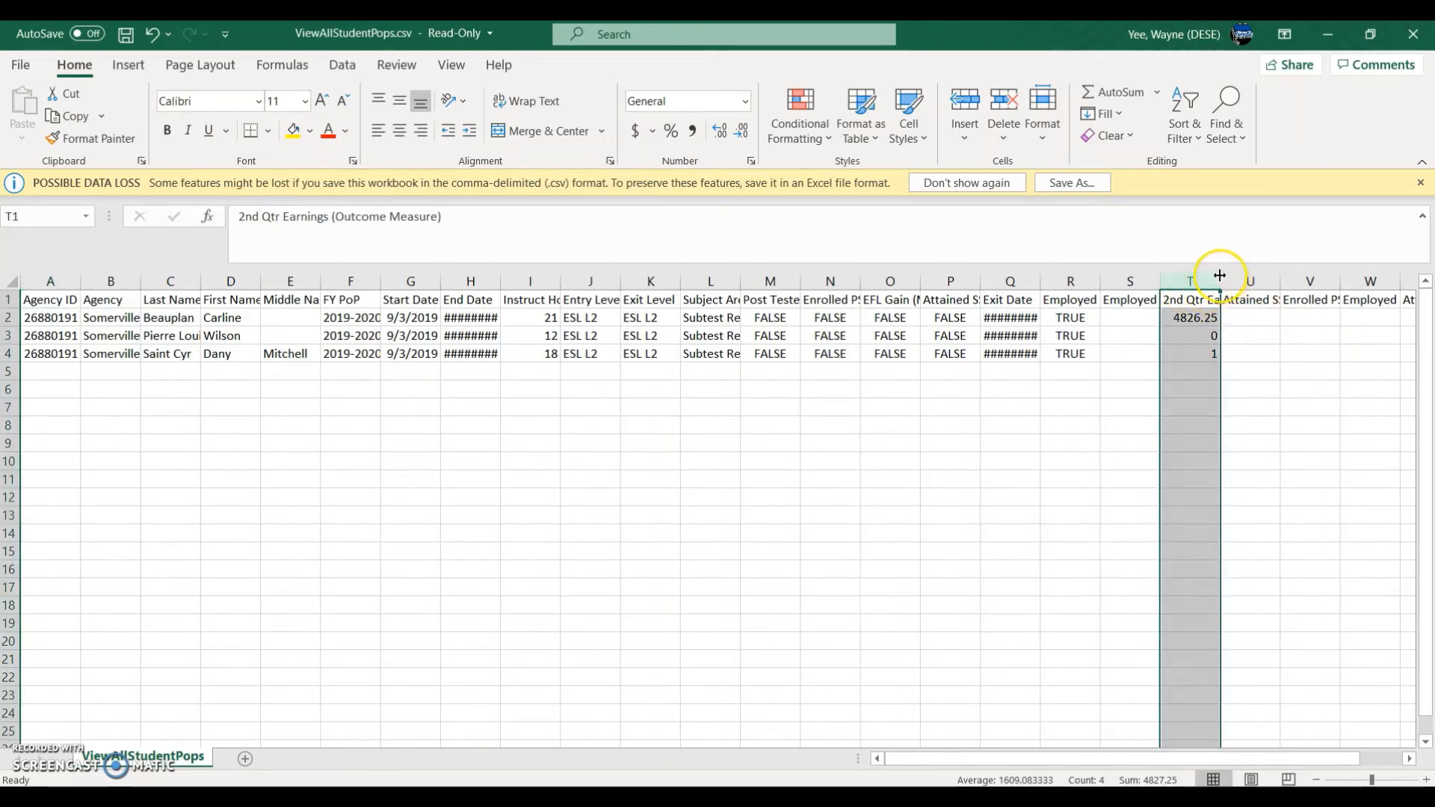
drag(1221, 276, 1325, 284)
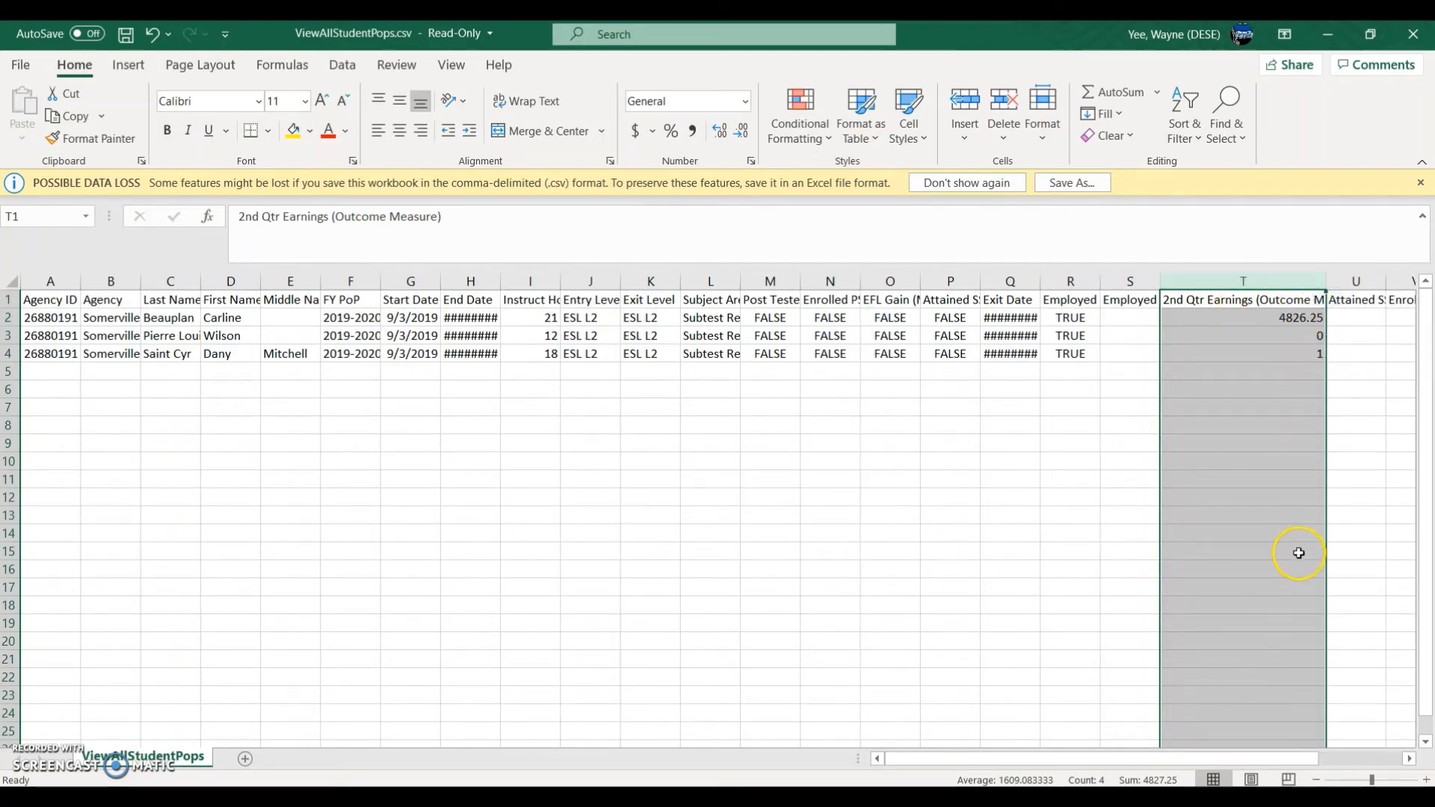
click(1224, 388)
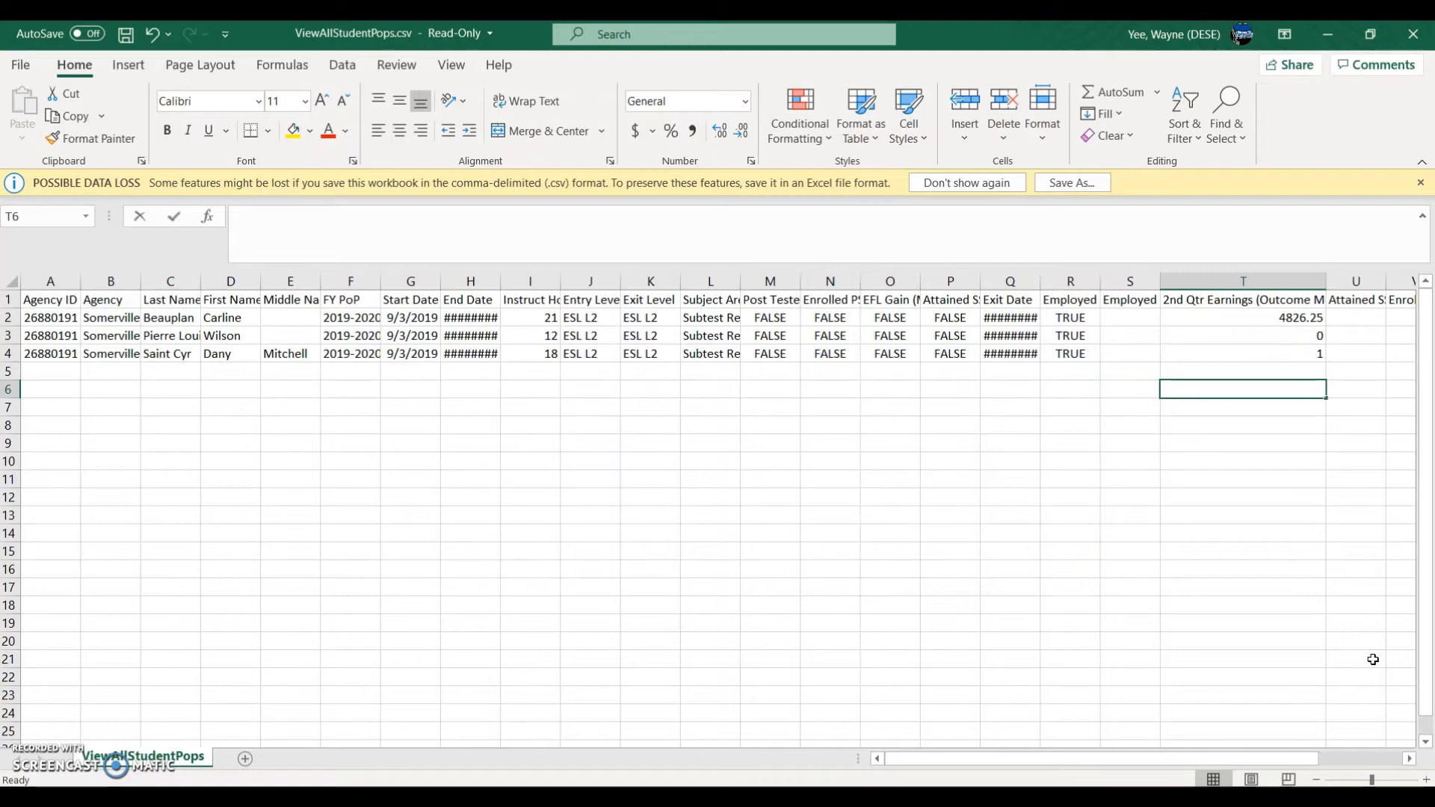
text(=MEDIAN)
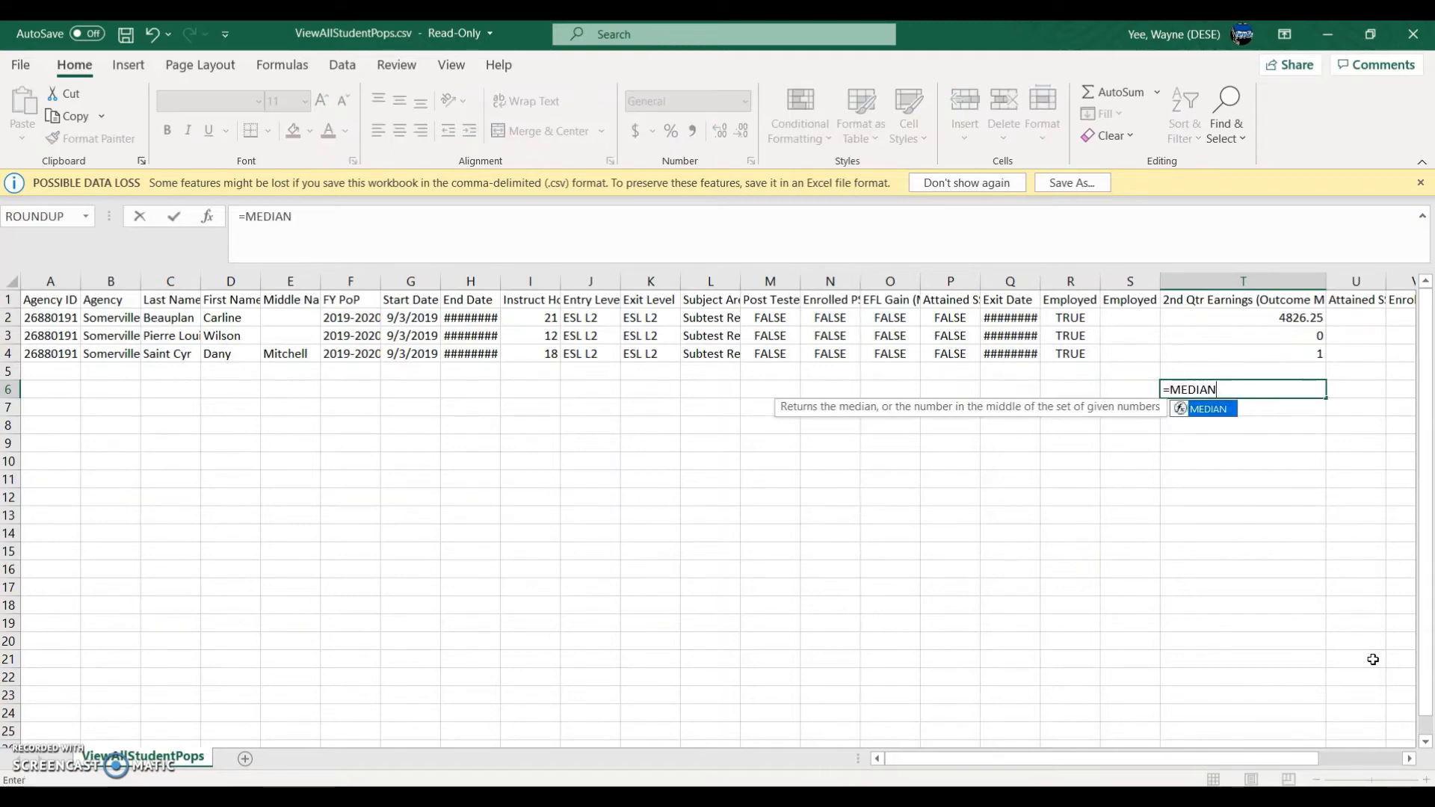
key(Escape)
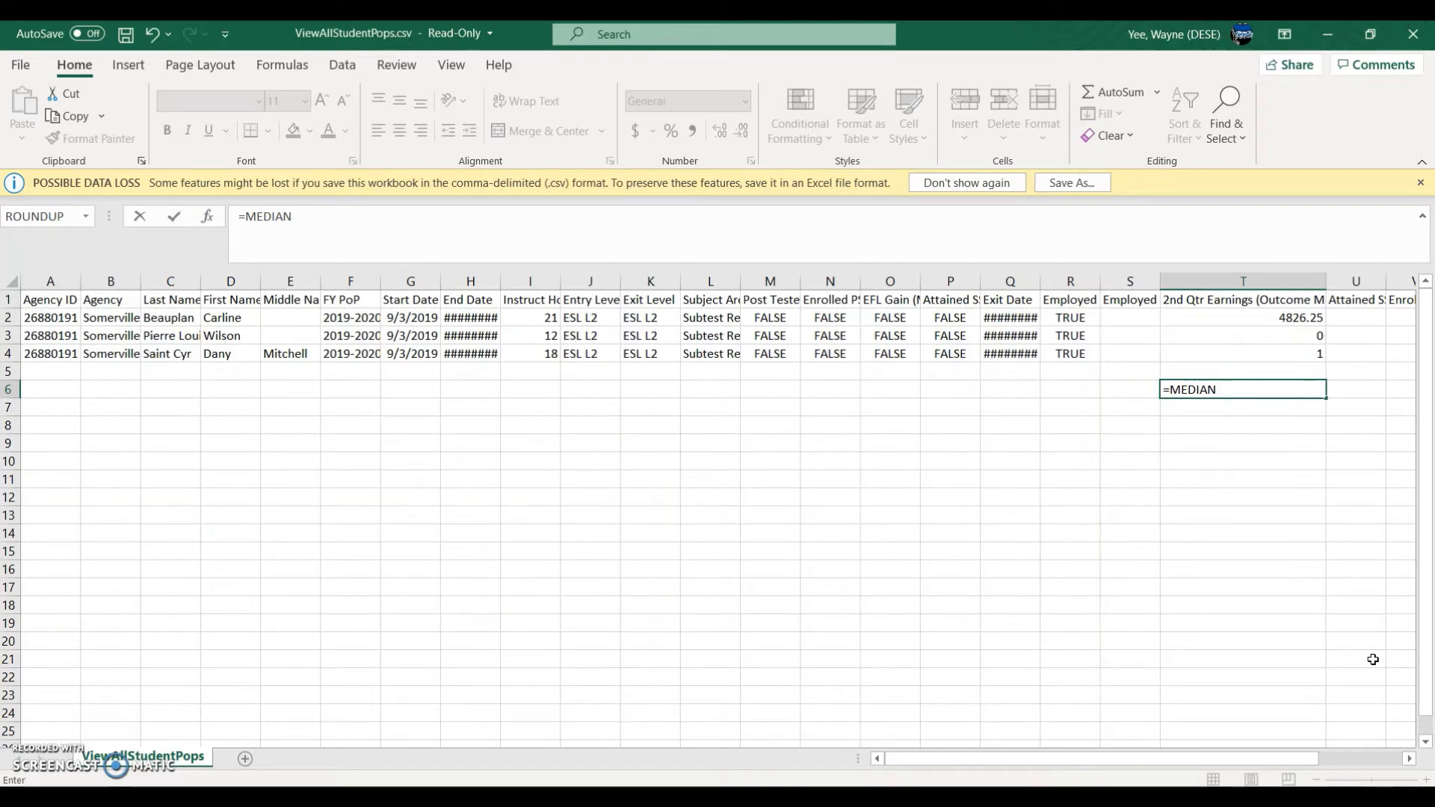
text(()
drag(1282, 317, 1284, 349)
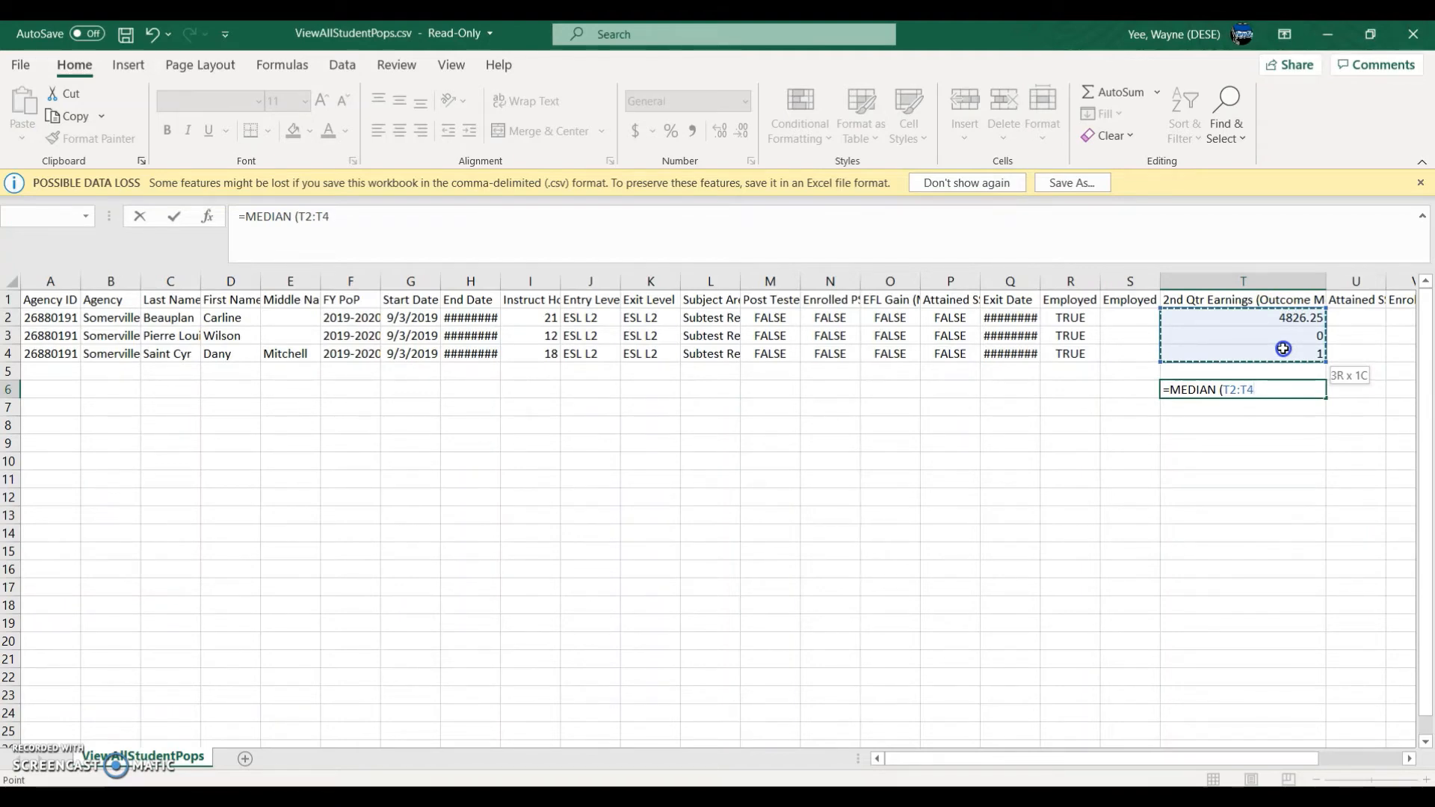
drag(1284, 350, 1284, 349)
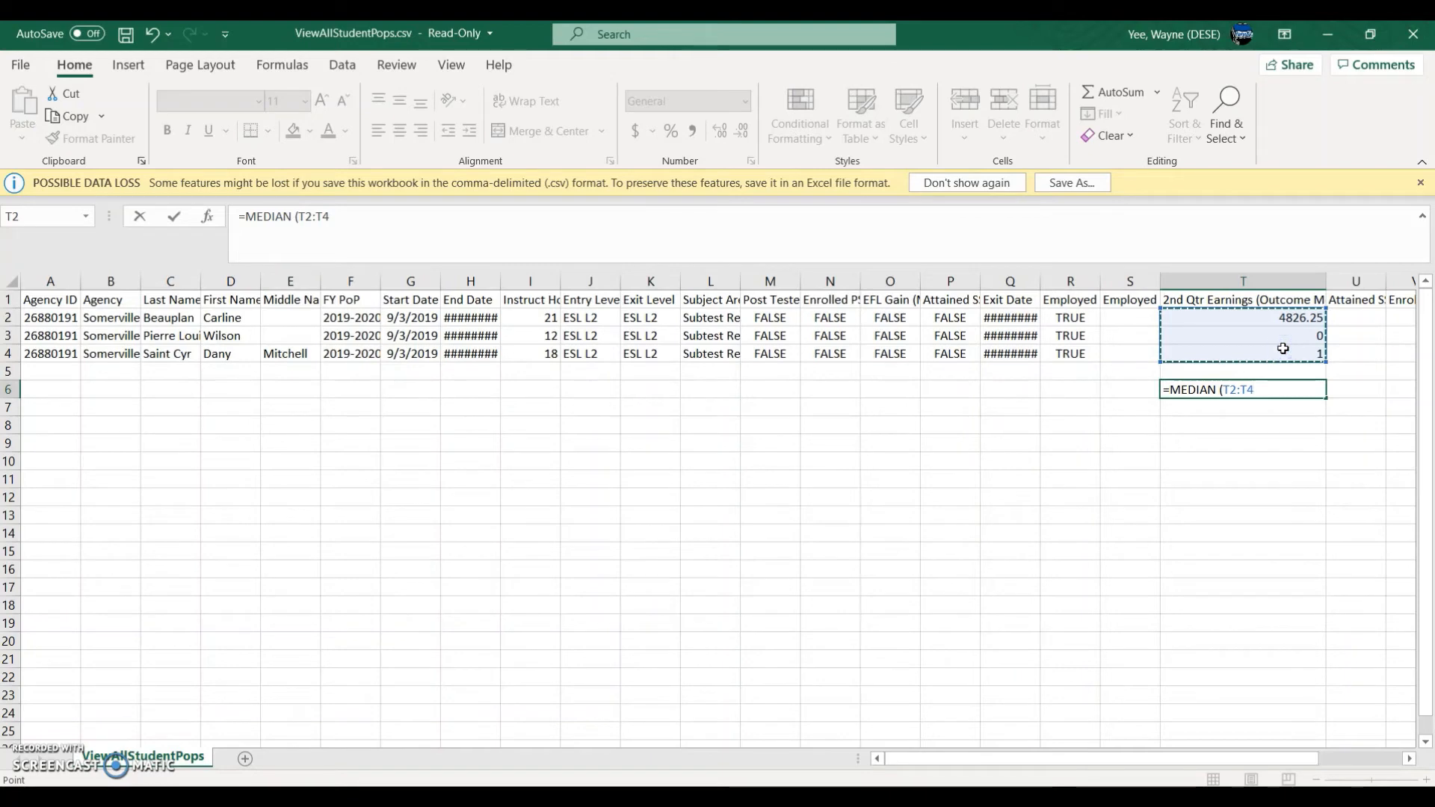
key(Return)
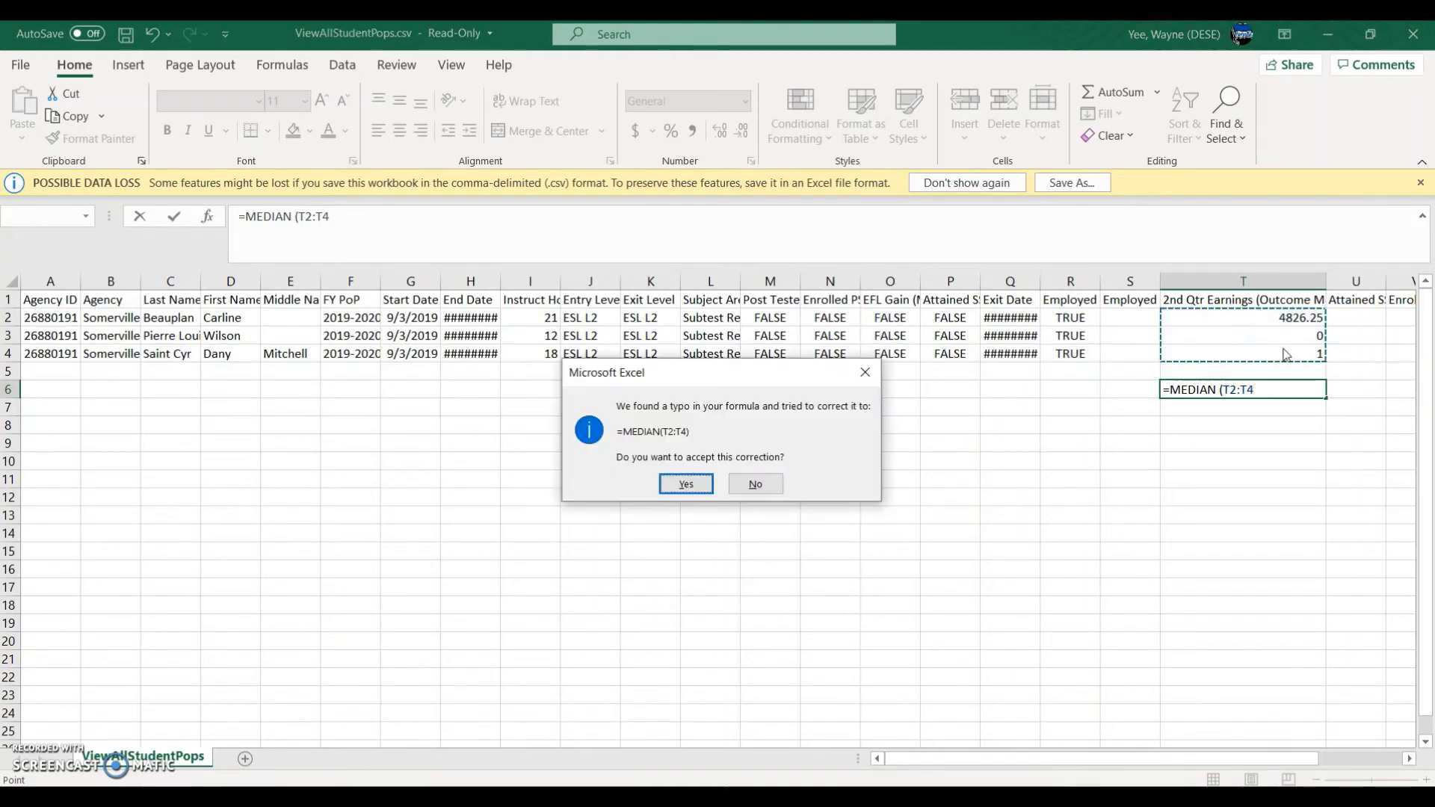
click(695, 487)
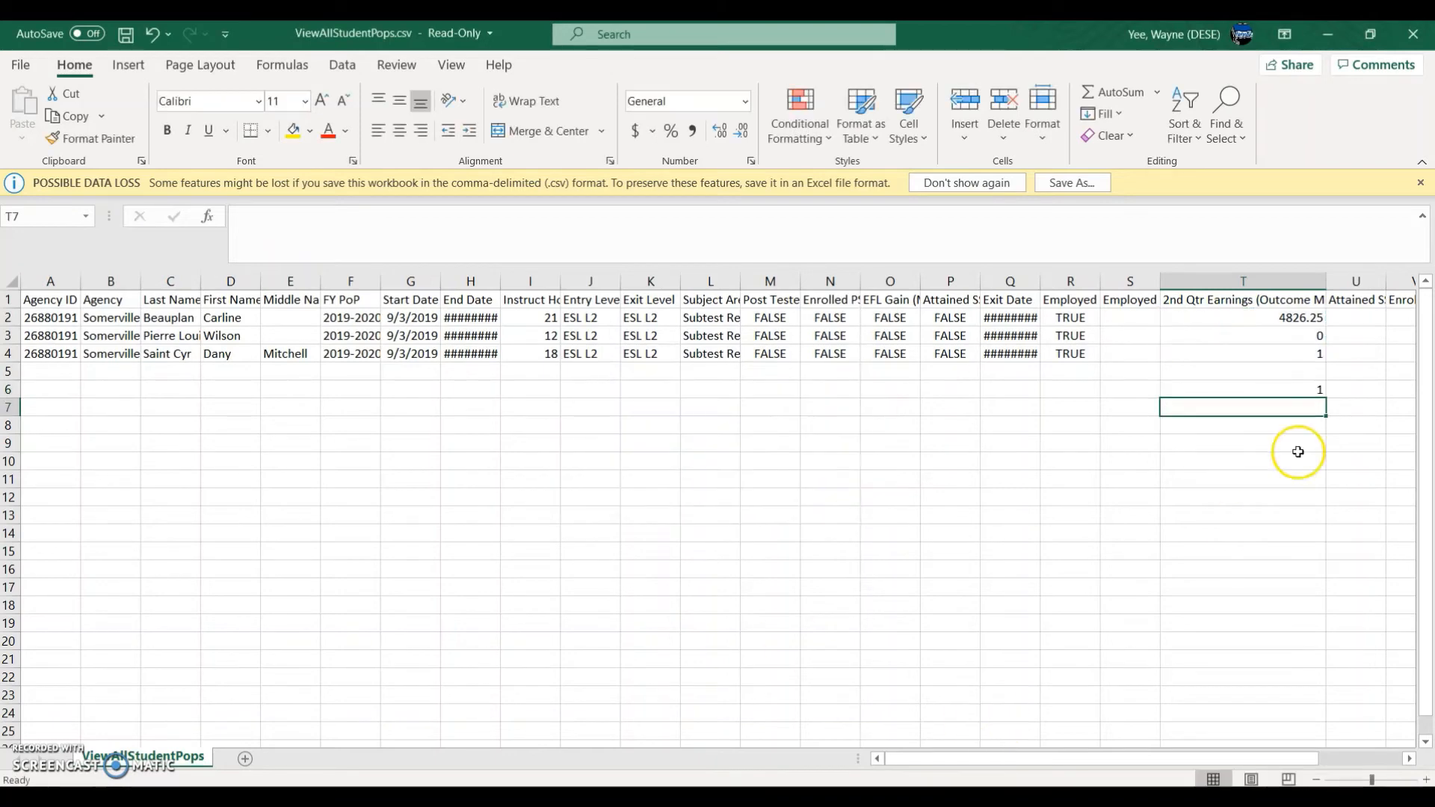
Step: Verify the median of the three earnings values is 1, then return to the desk review
click(1316, 389)
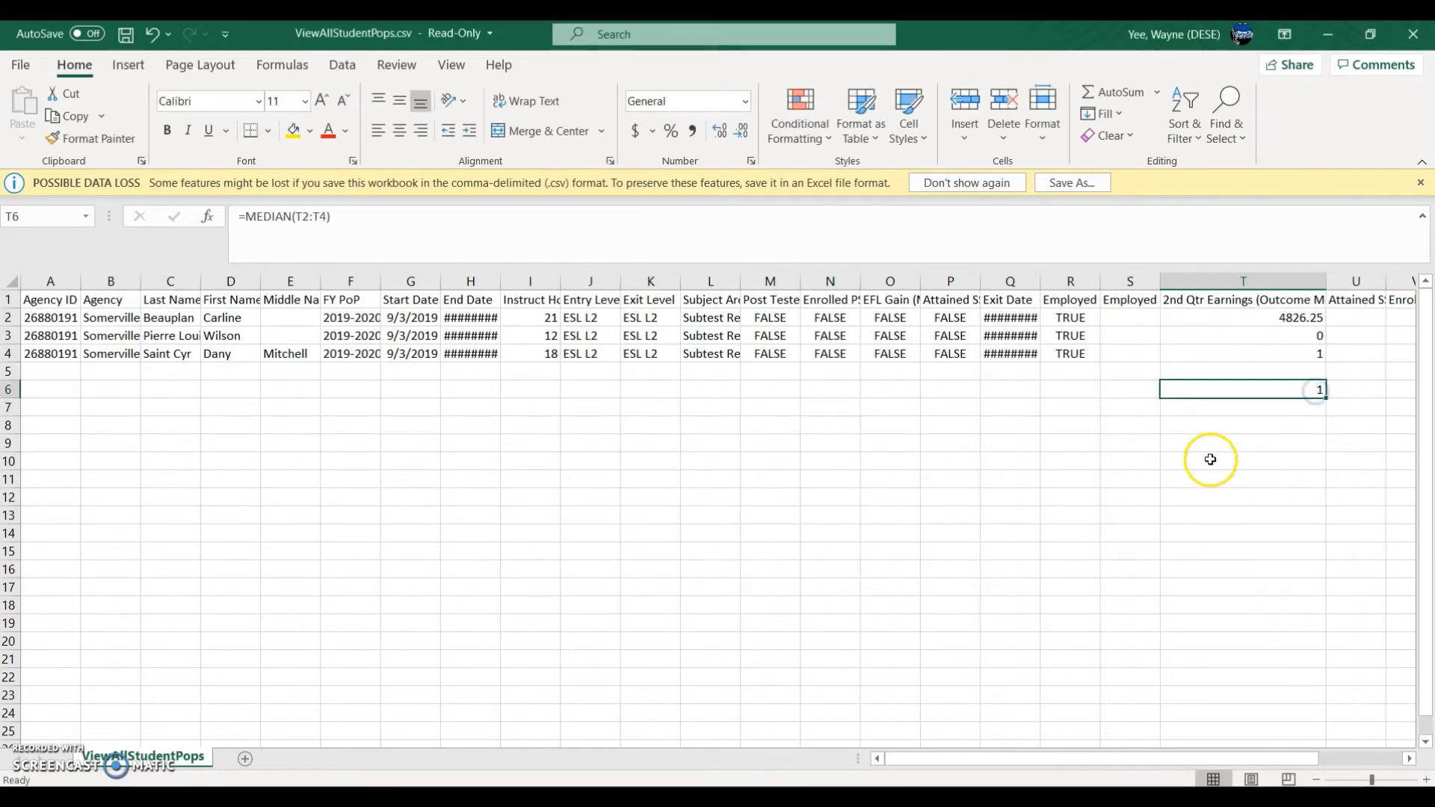
drag(1282, 314, 1276, 347)
click(1276, 355)
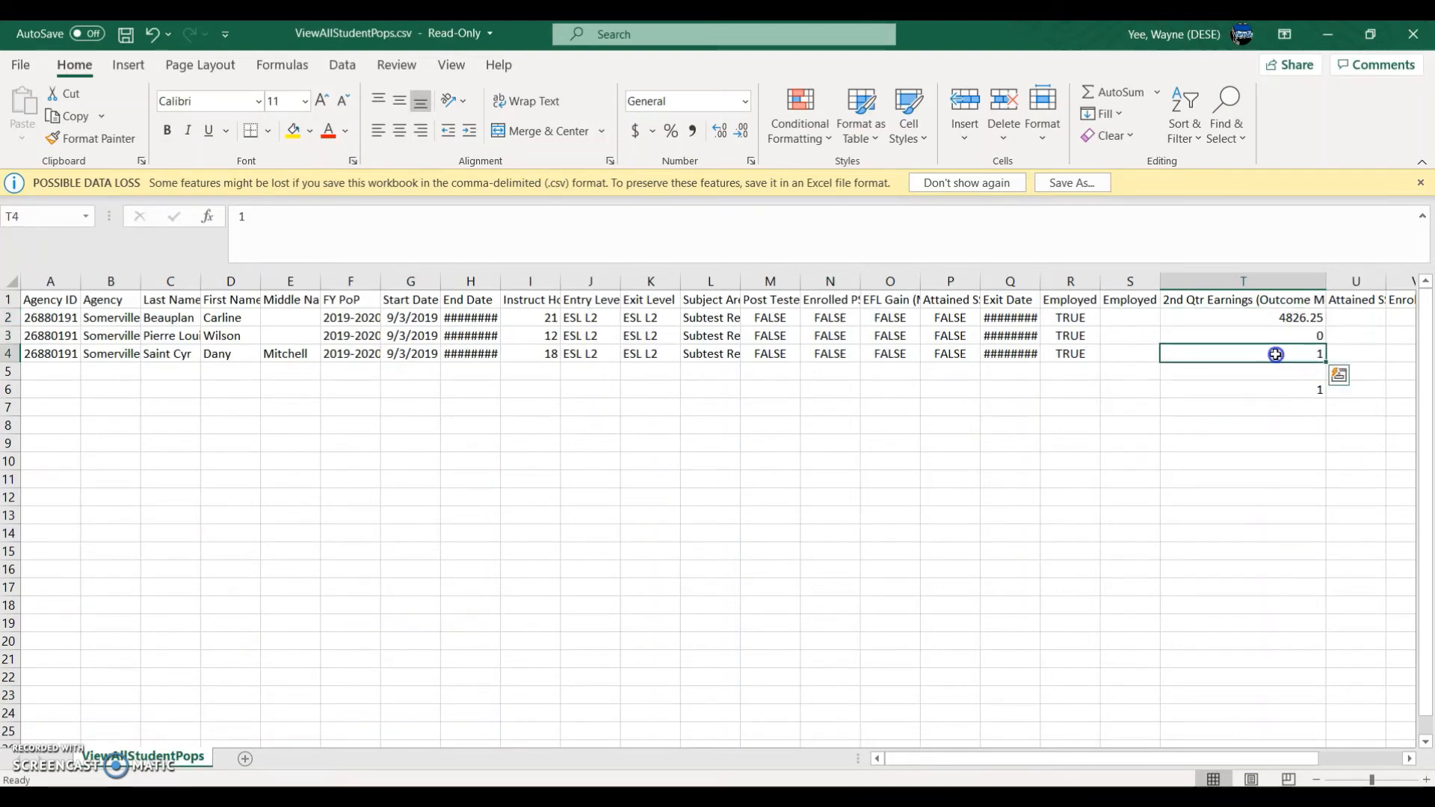
click(1242, 392)
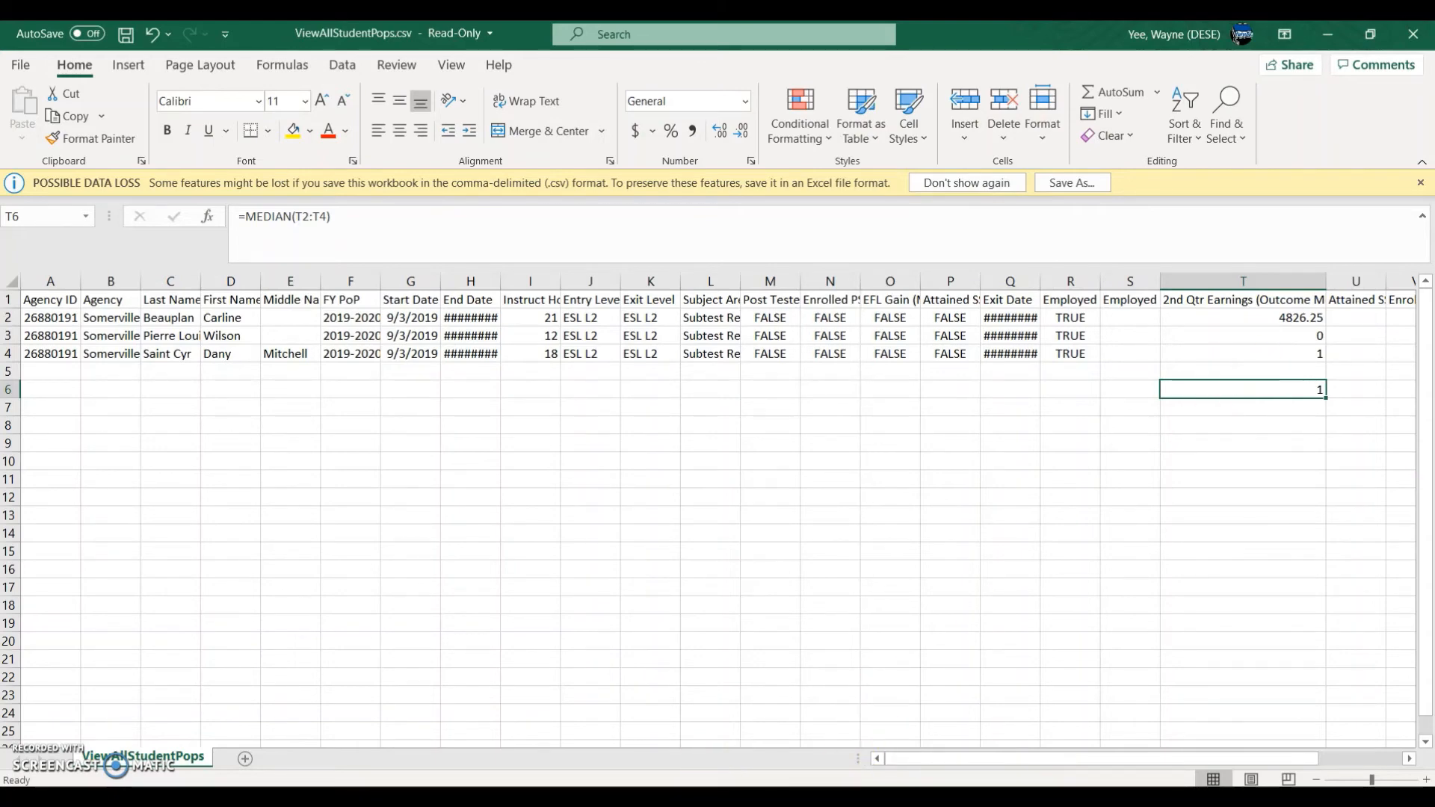
click(712, 798)
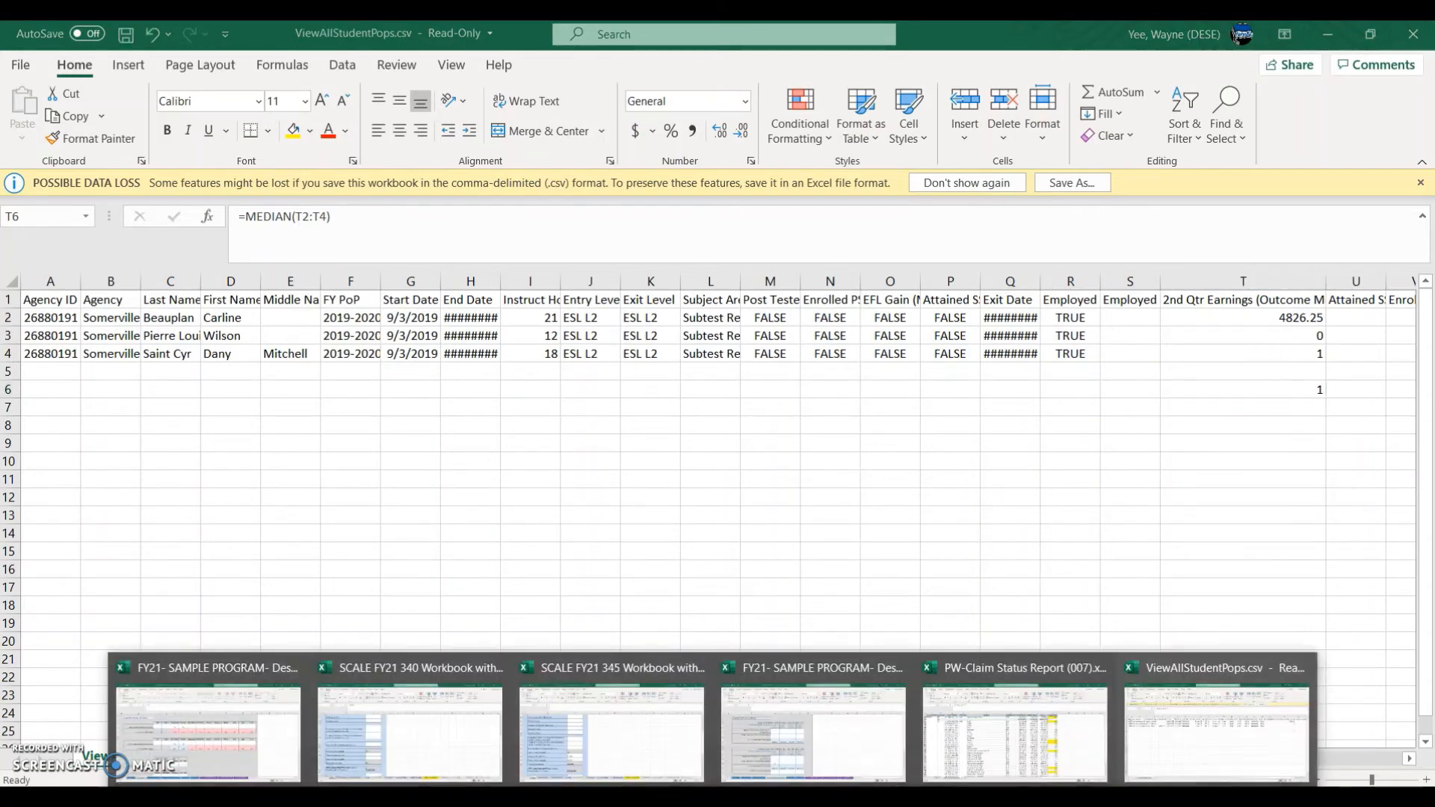
click(864, 750)
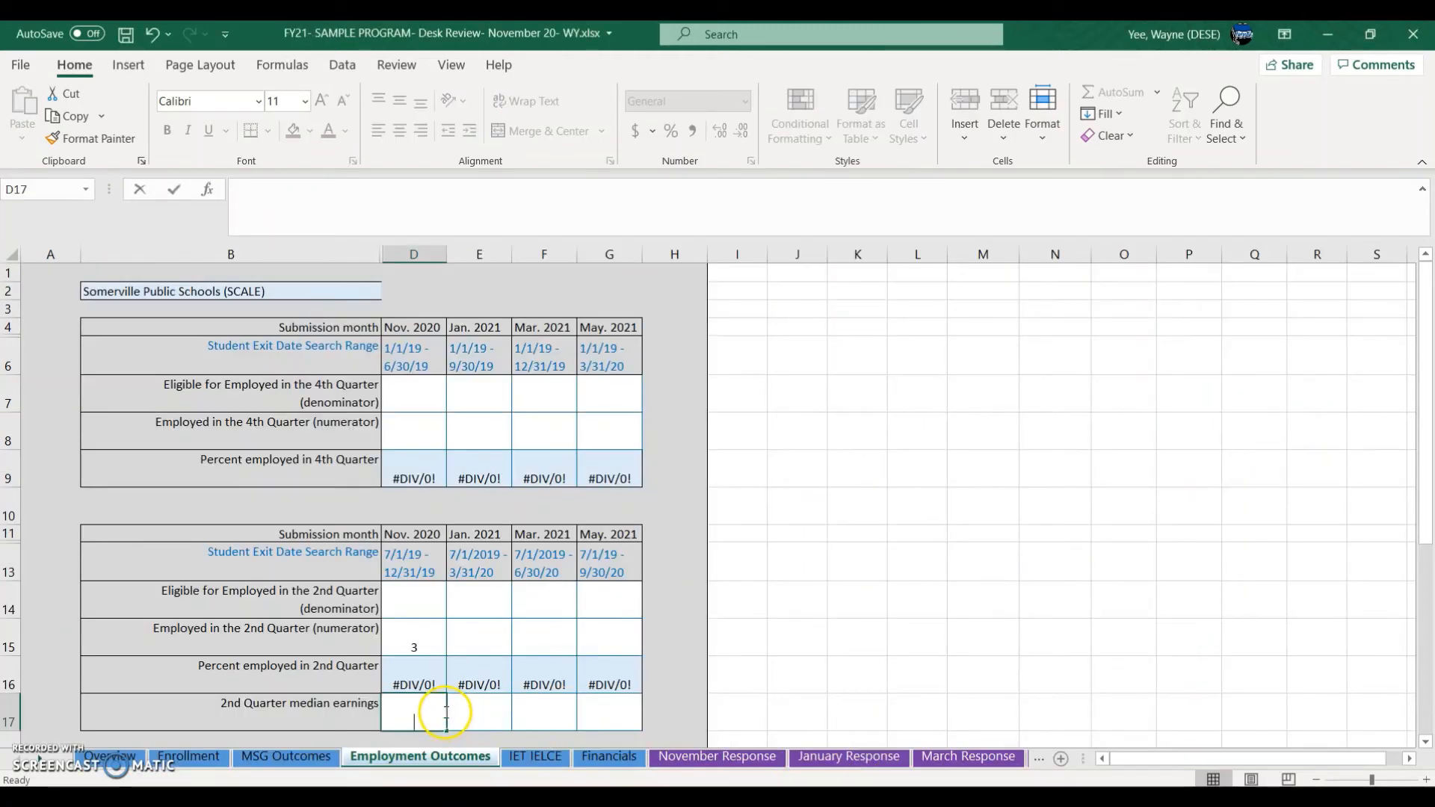
Step: Commit $1 median earnings in D17 and select the Nov. 2020 NRS participants cell D21
click(592, 664)
scroll(703, 653, down, 3)
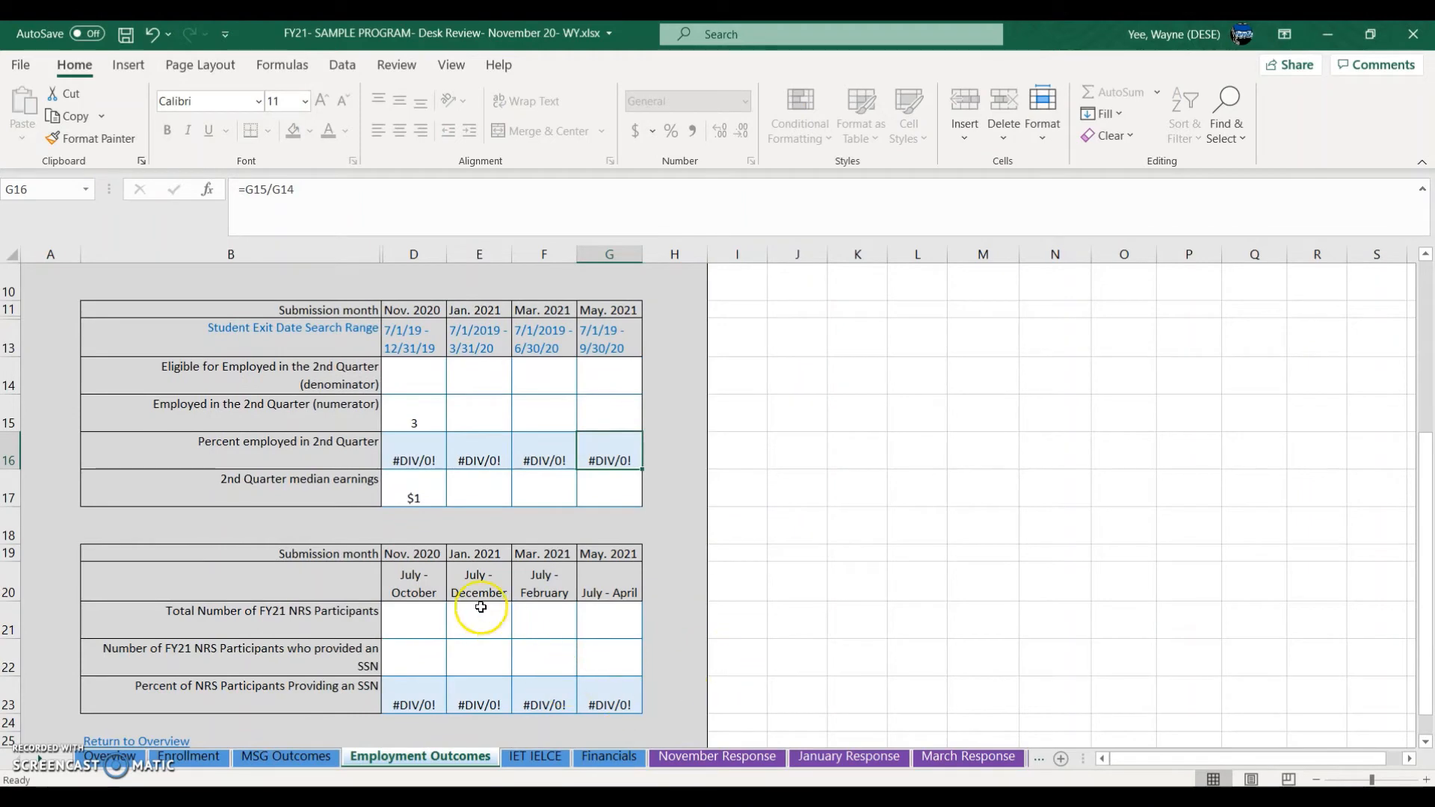
drag(303, 619, 320, 649)
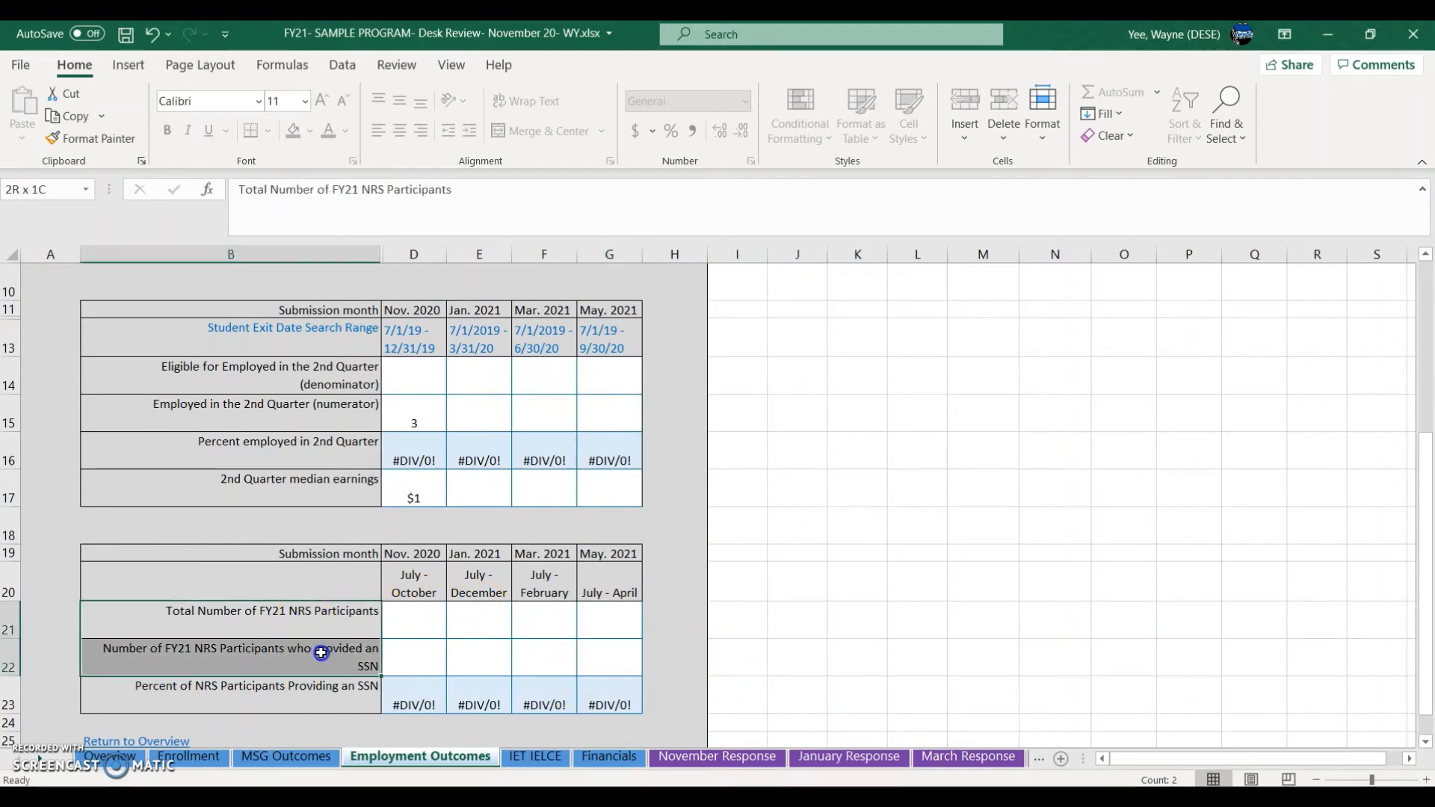
click(433, 629)
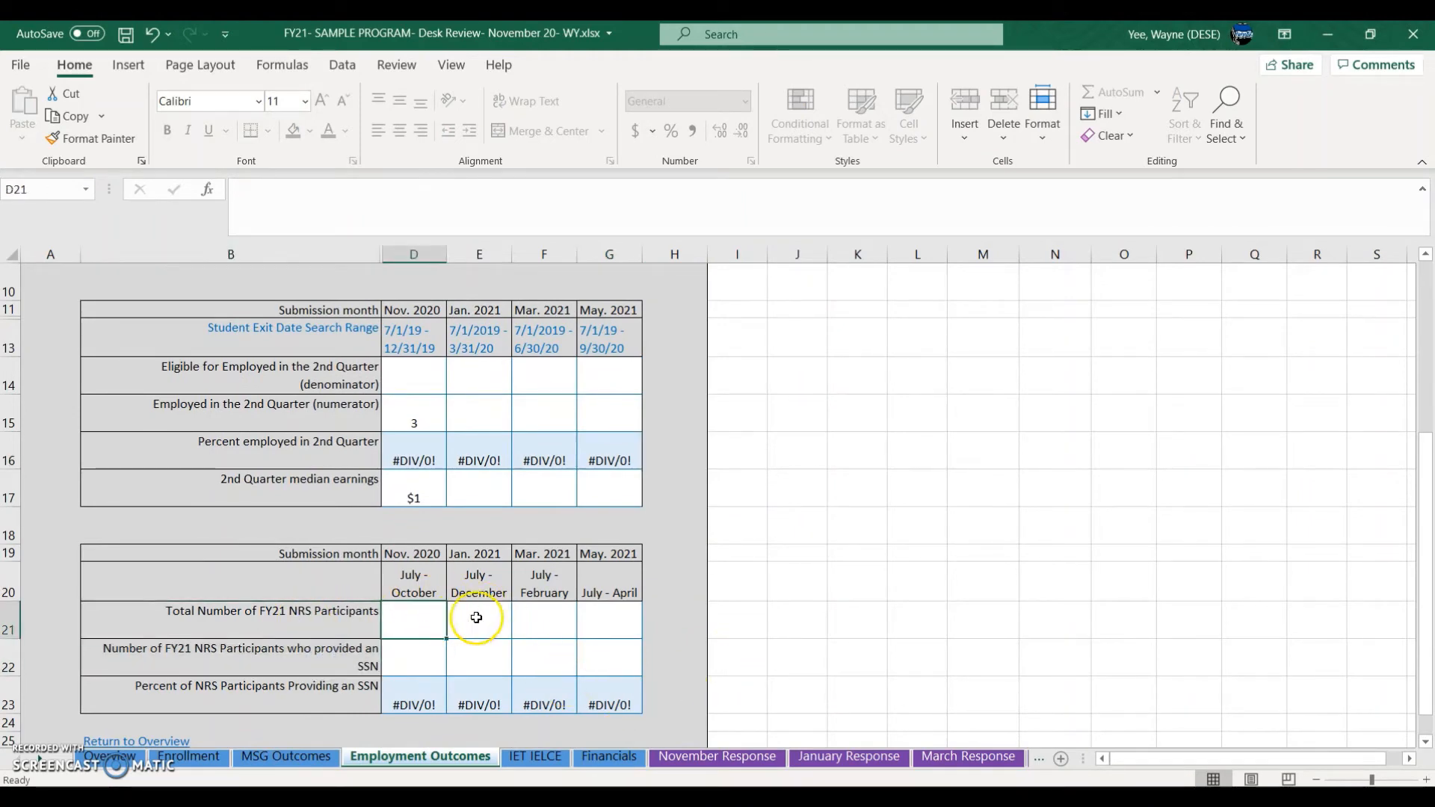
key(alt+Tab)
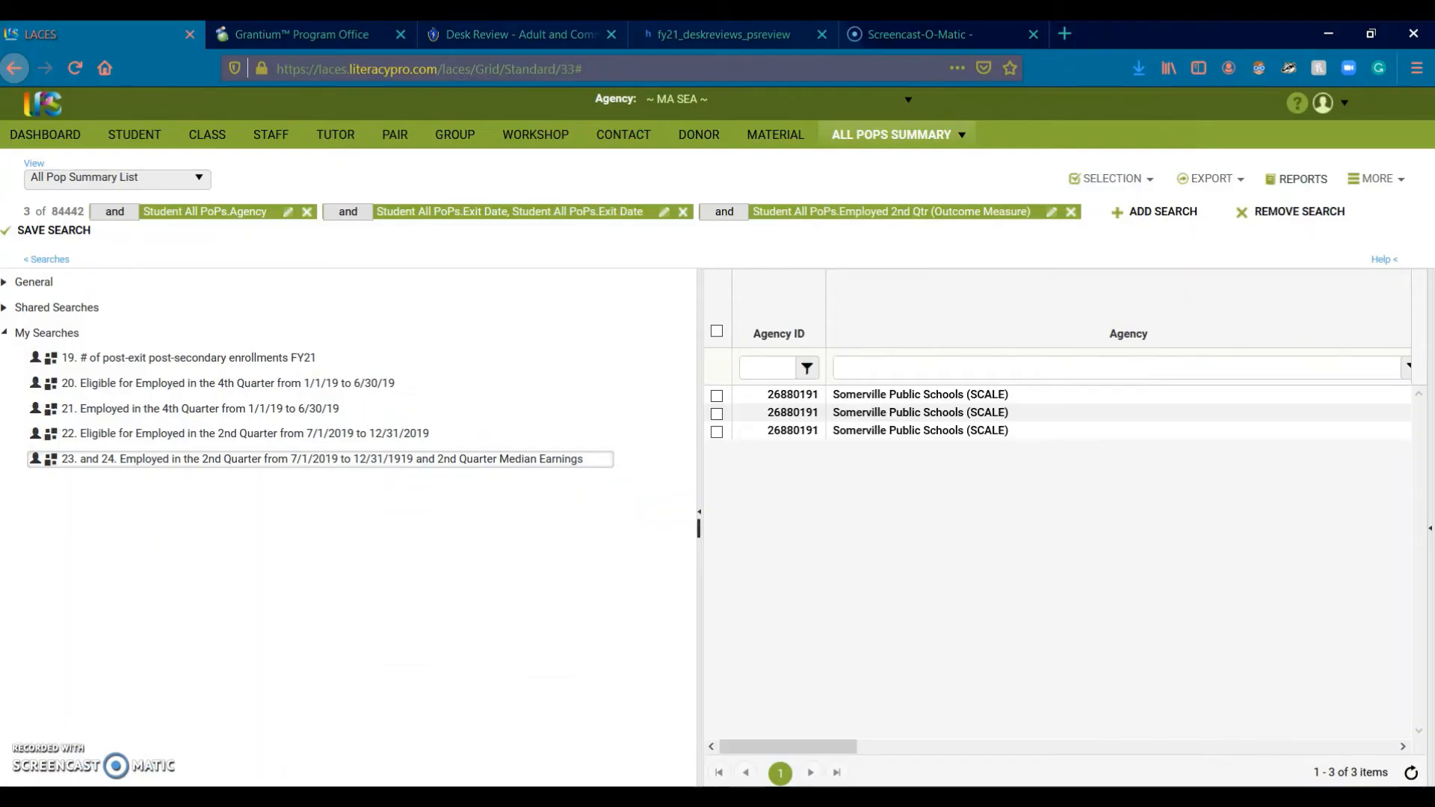
Step: Browse the LACES student grid's My Searches list and Agency filter, then return to Excel's IET IELCE sheet
click(147, 138)
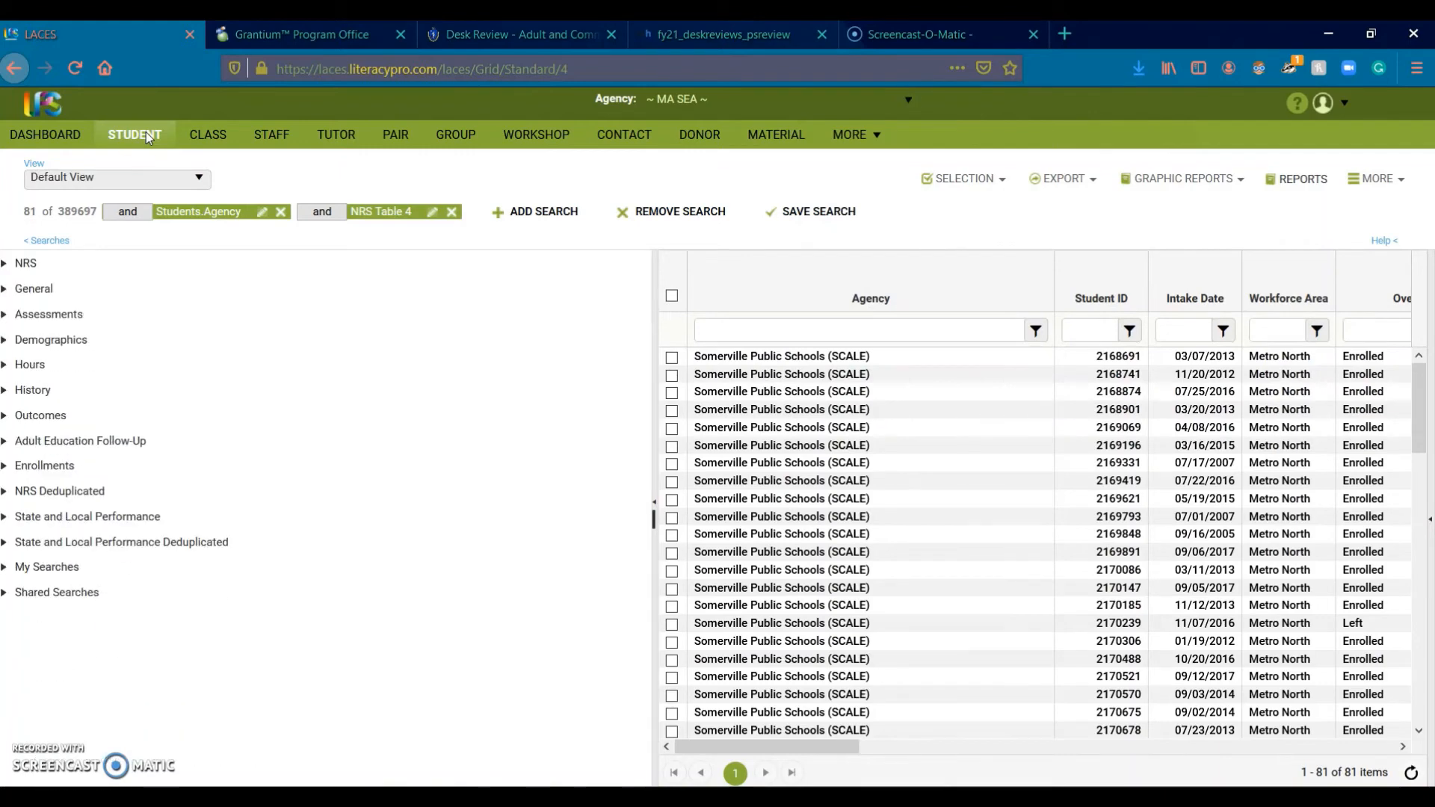
click(139, 133)
click(5, 573)
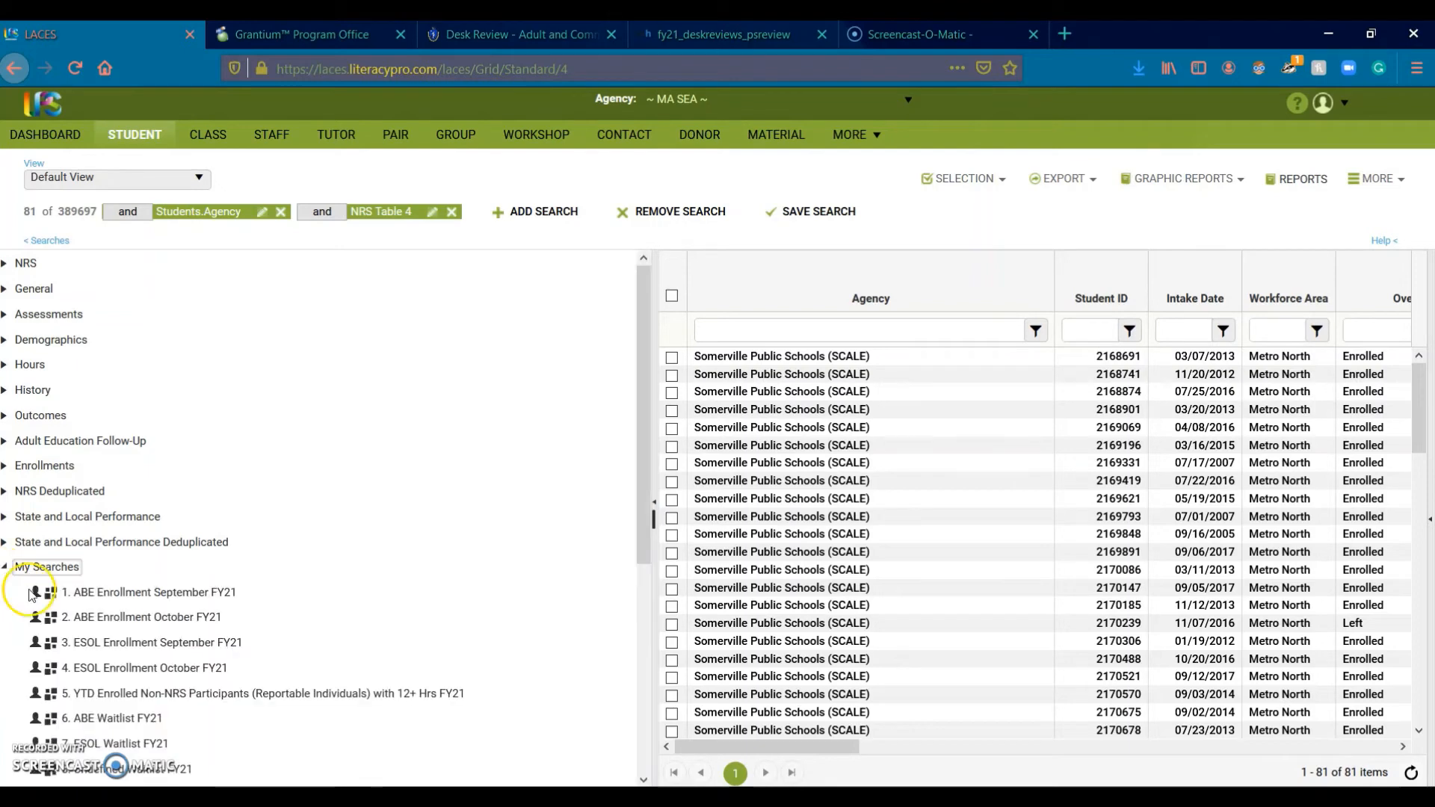
scroll(483, 597, down, 5)
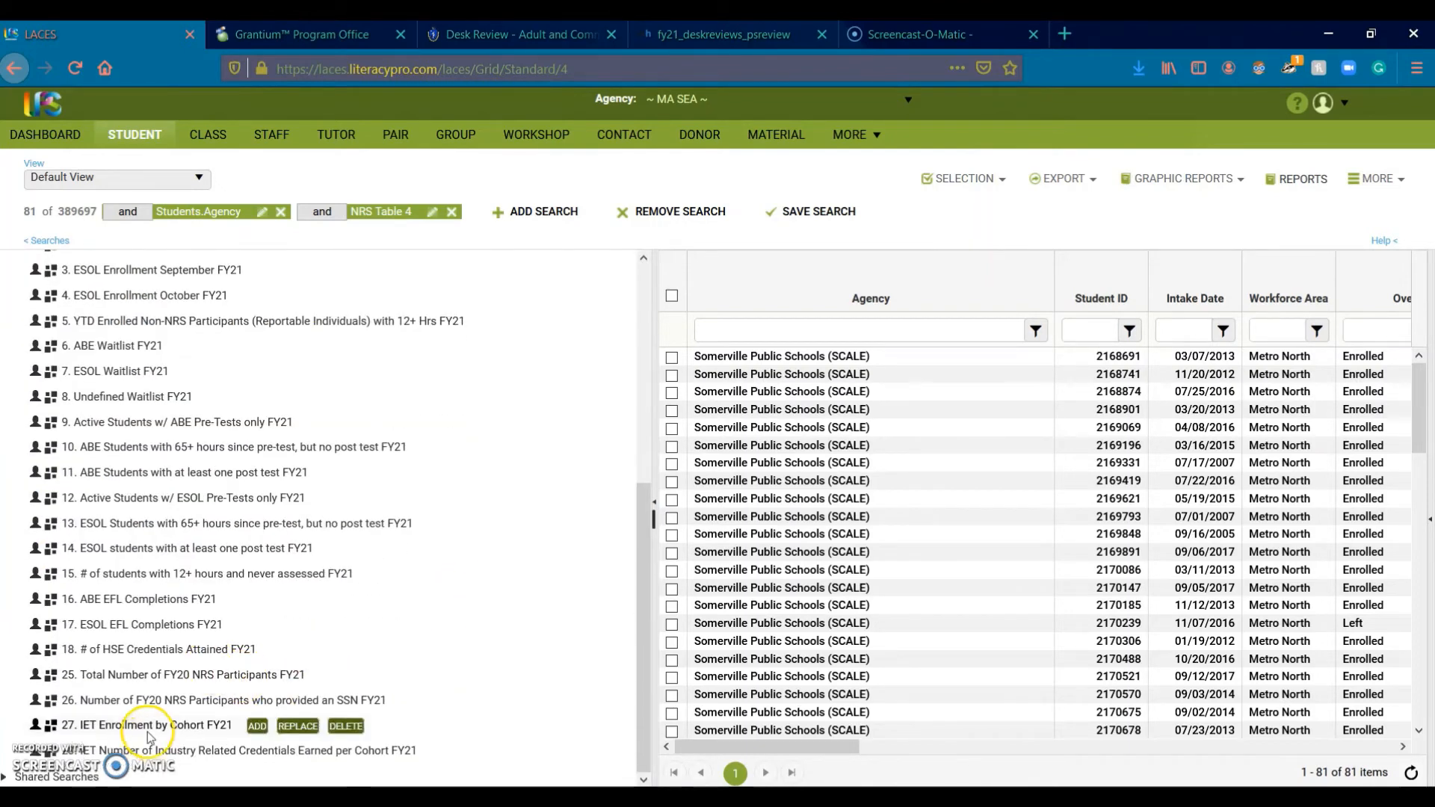
mouse_move(145, 682)
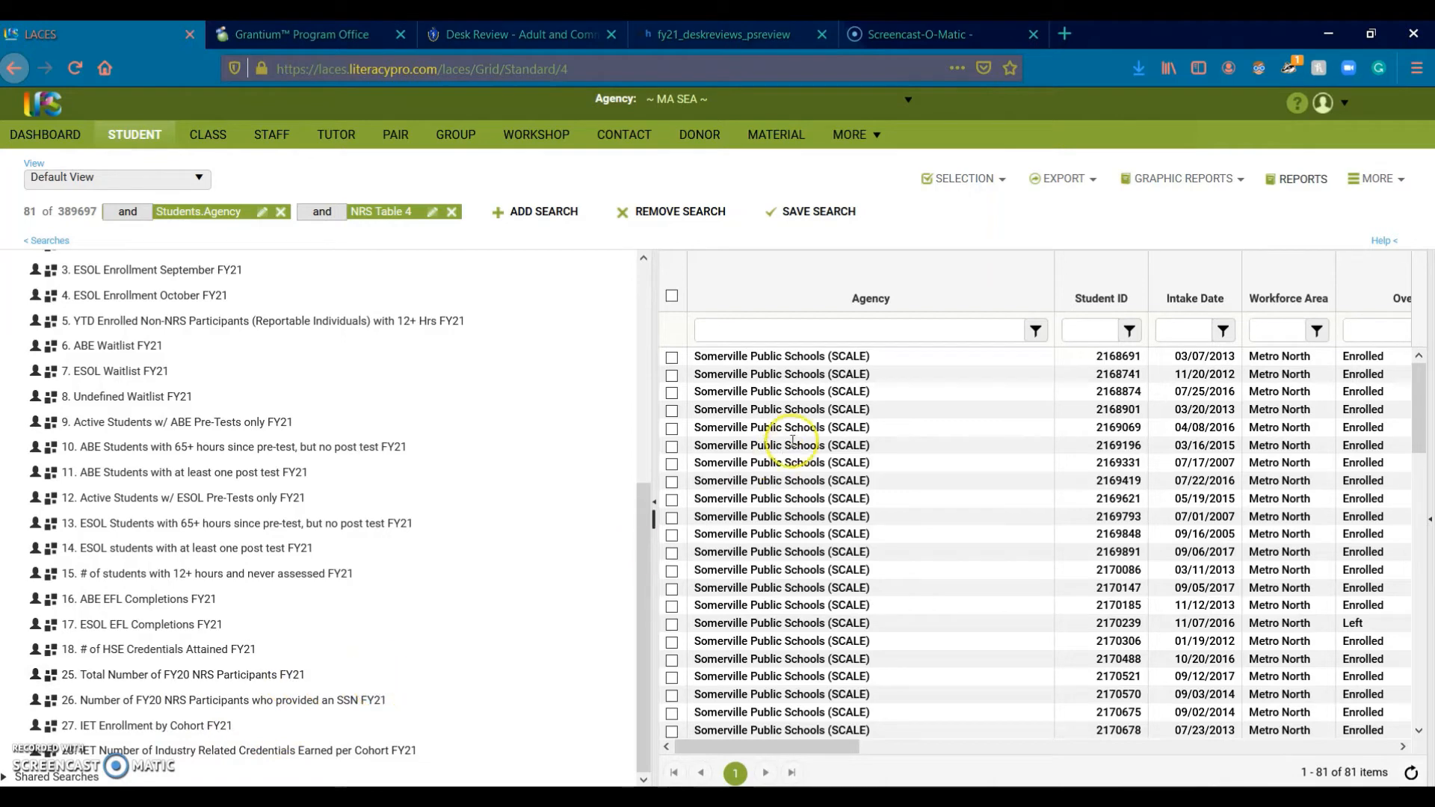
click(885, 329)
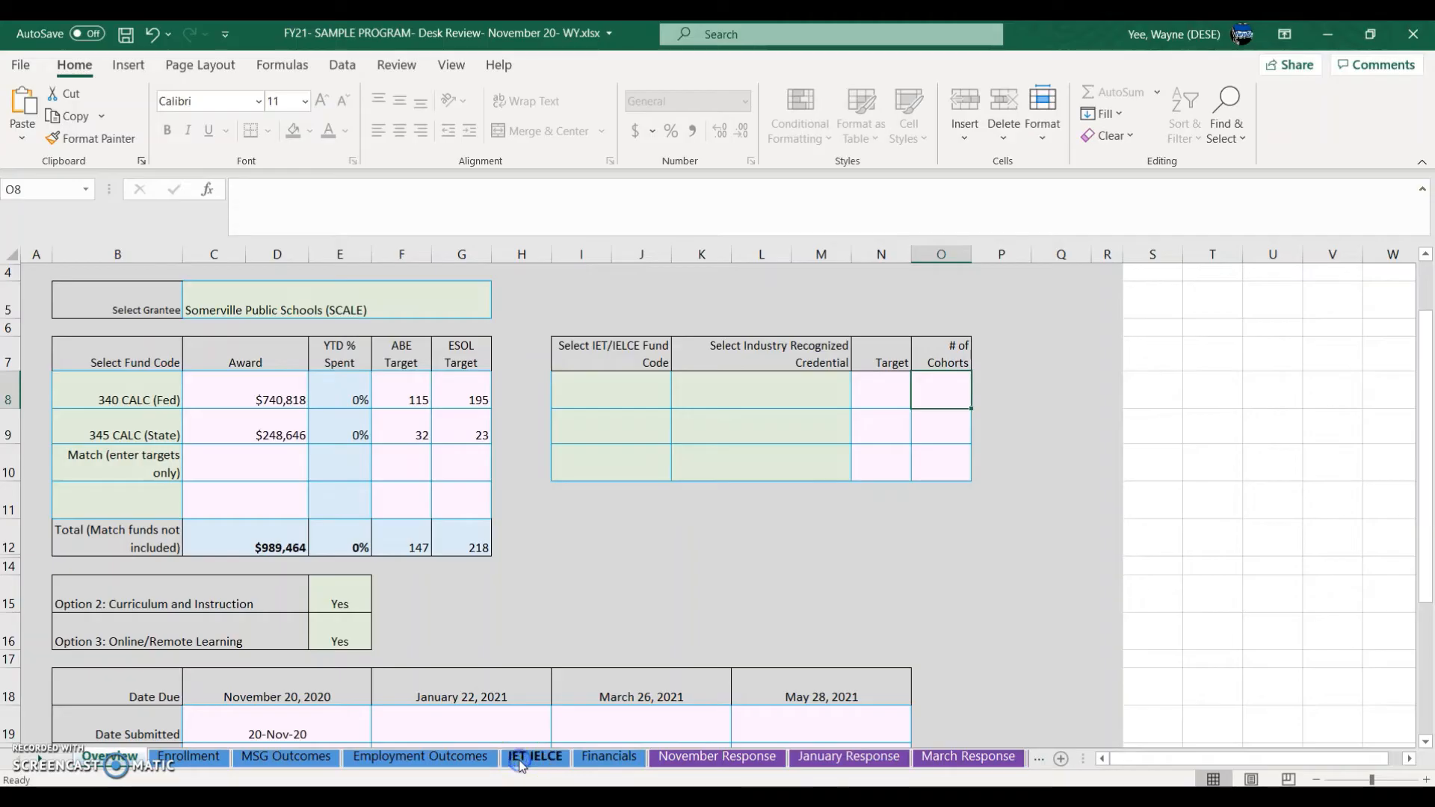
click(518, 760)
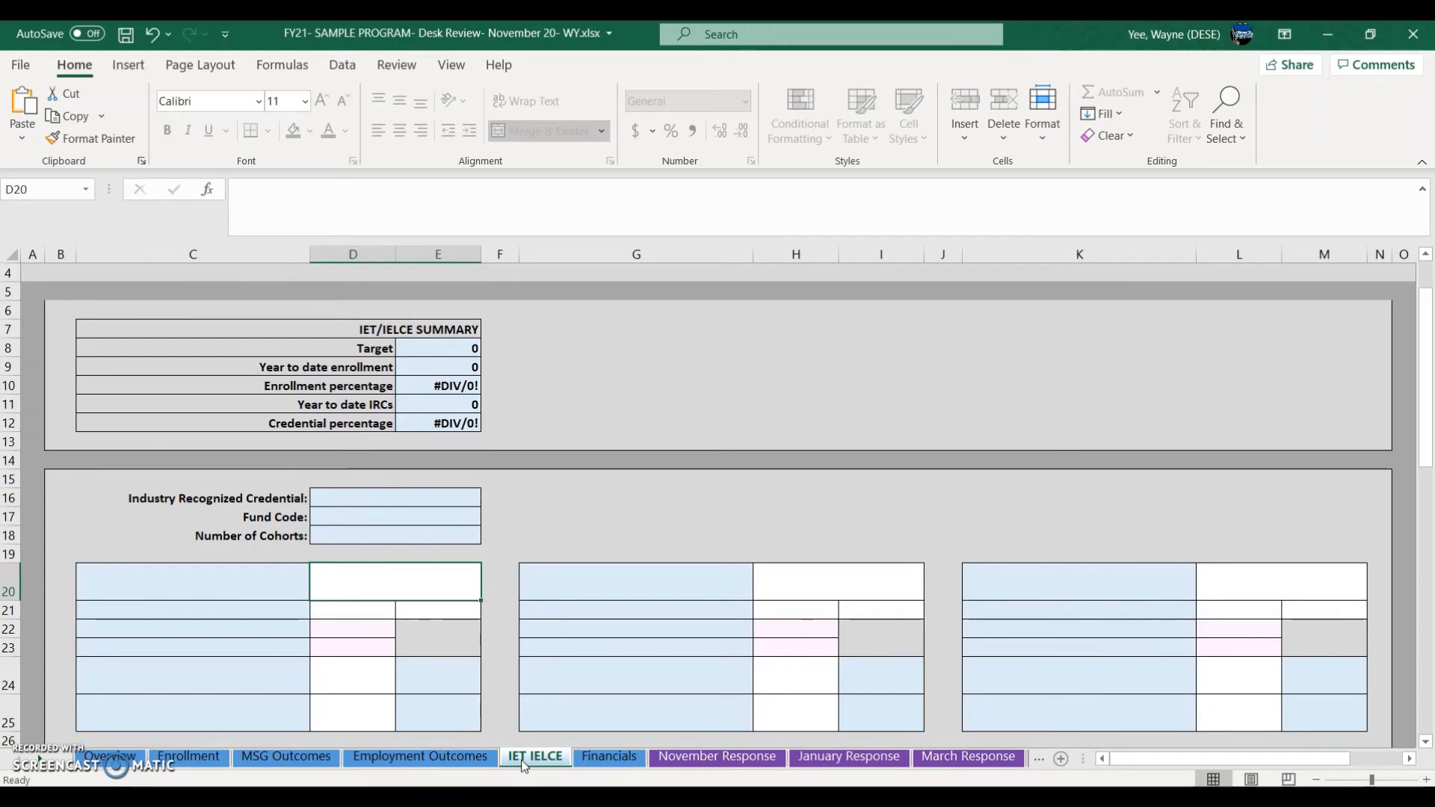
Step: Try editing the Fund Code and Number of Cohorts cells, dismissing each protected-sheet warning
click(364, 501)
click(370, 519)
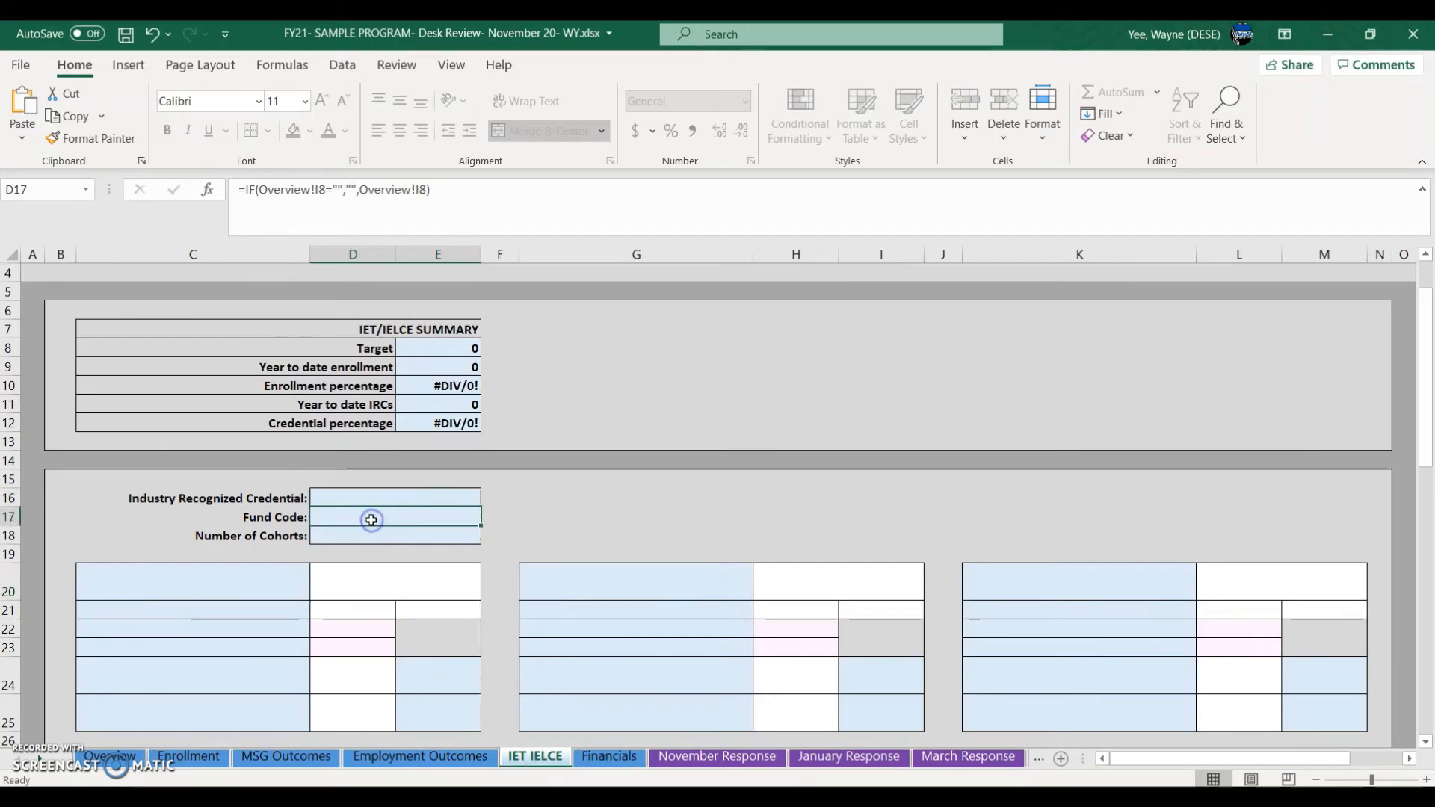
key(d)
click(703, 469)
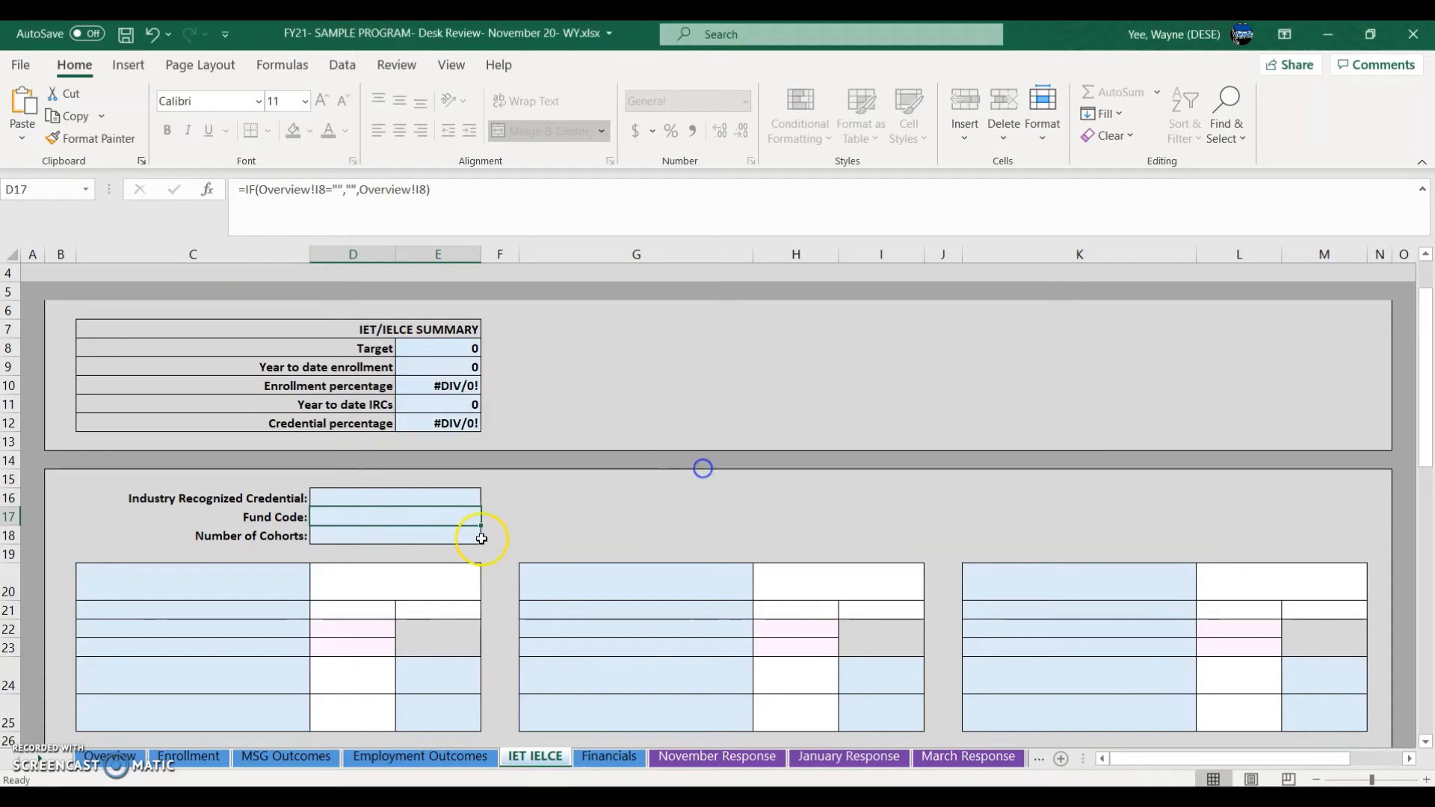
double_click(459, 532)
click(733, 459)
Step: Confirm class title cell C20 is locked, then switch to the FY21 Program Submission workbook
click(409, 581)
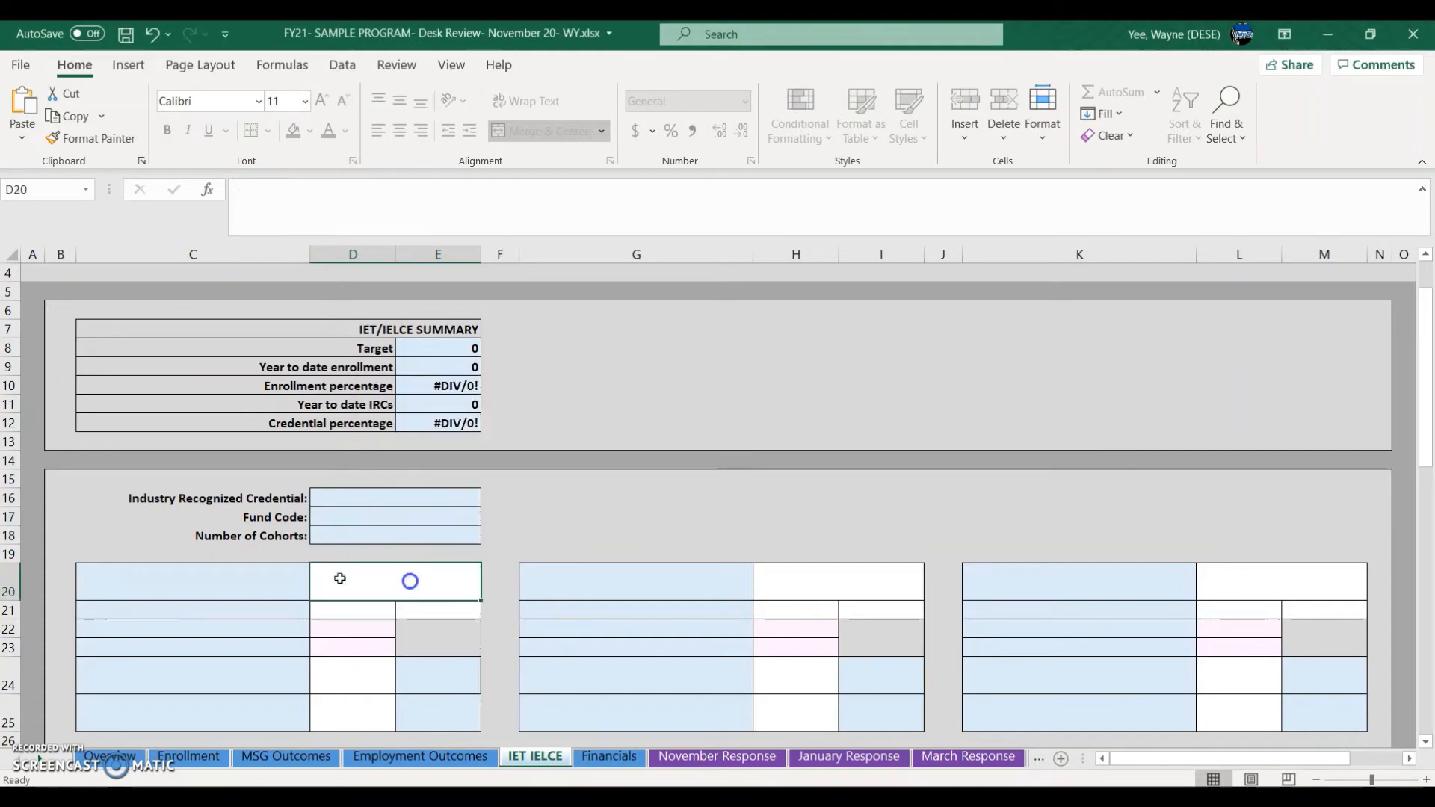
double_click(282, 572)
click(731, 459)
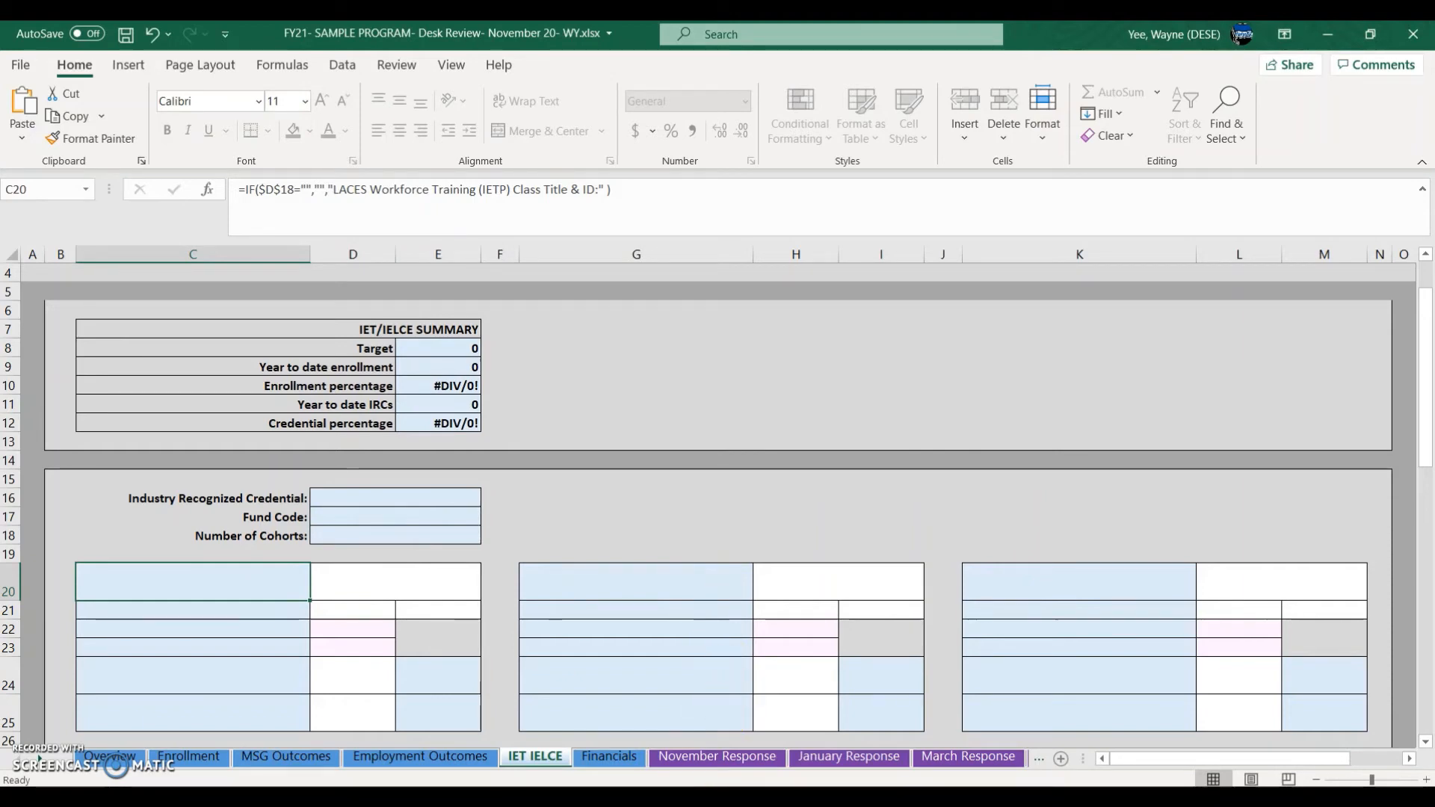
mouse_move(713, 797)
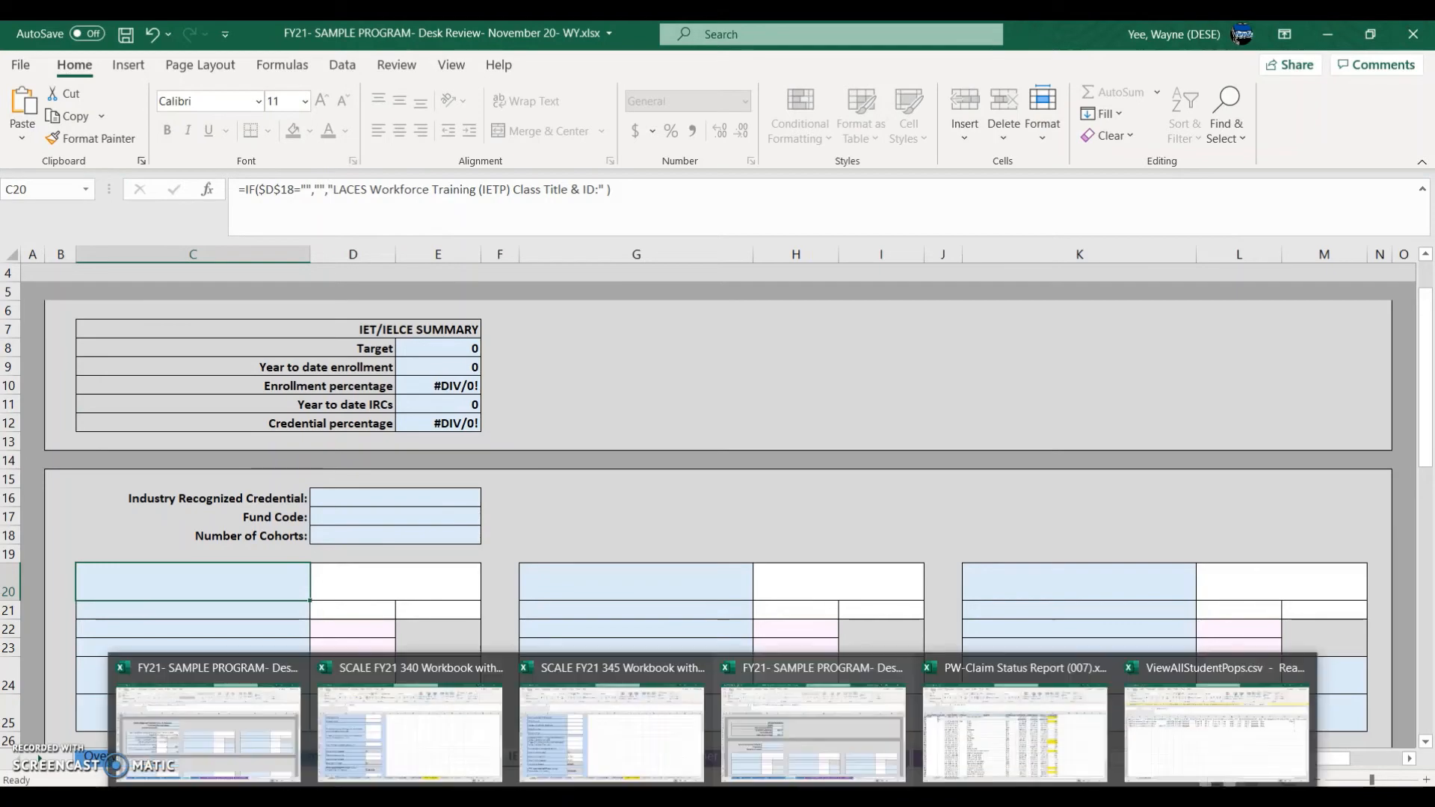
click(228, 688)
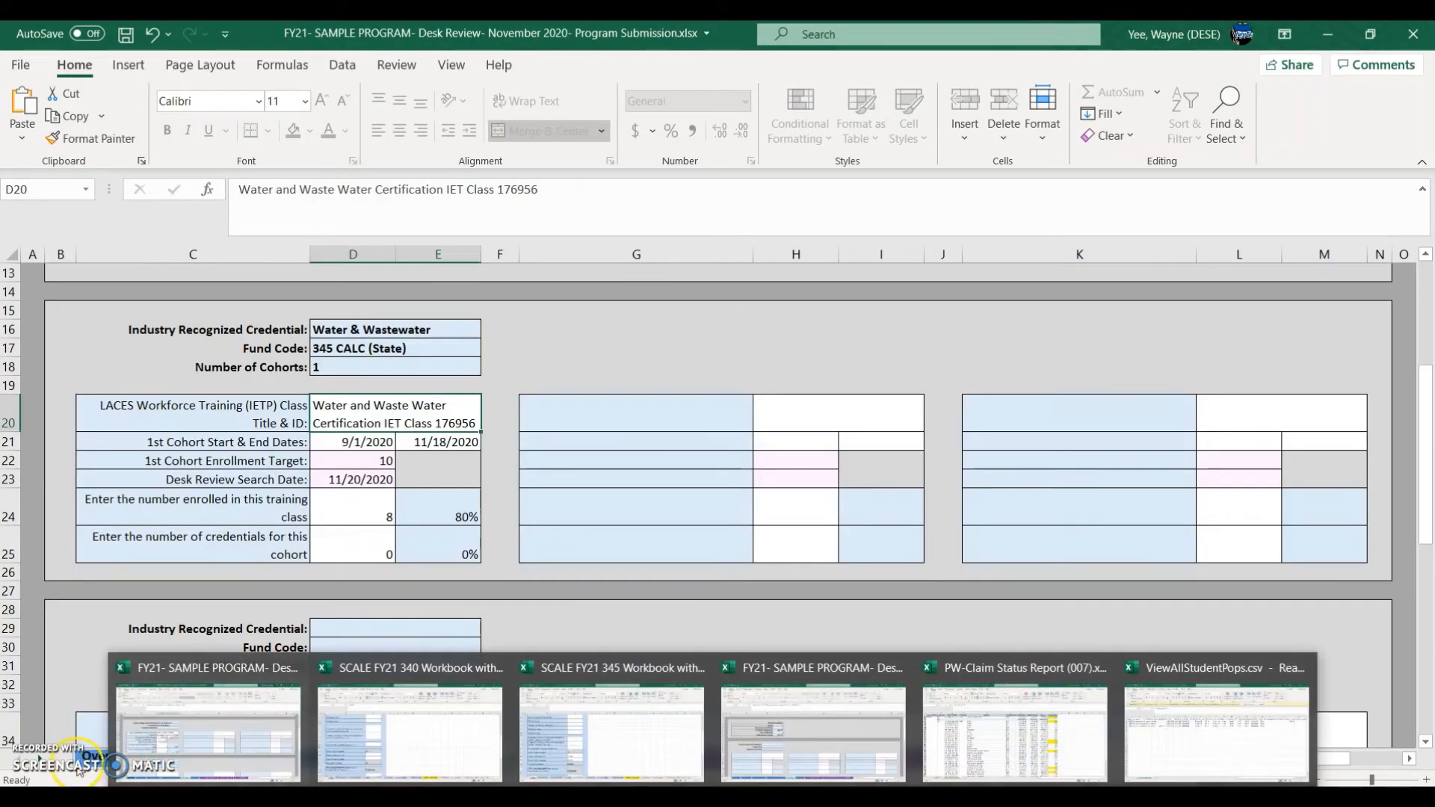
Step: Check the submission's Overview IET fund code, credential, target and cohort values
click(106, 757)
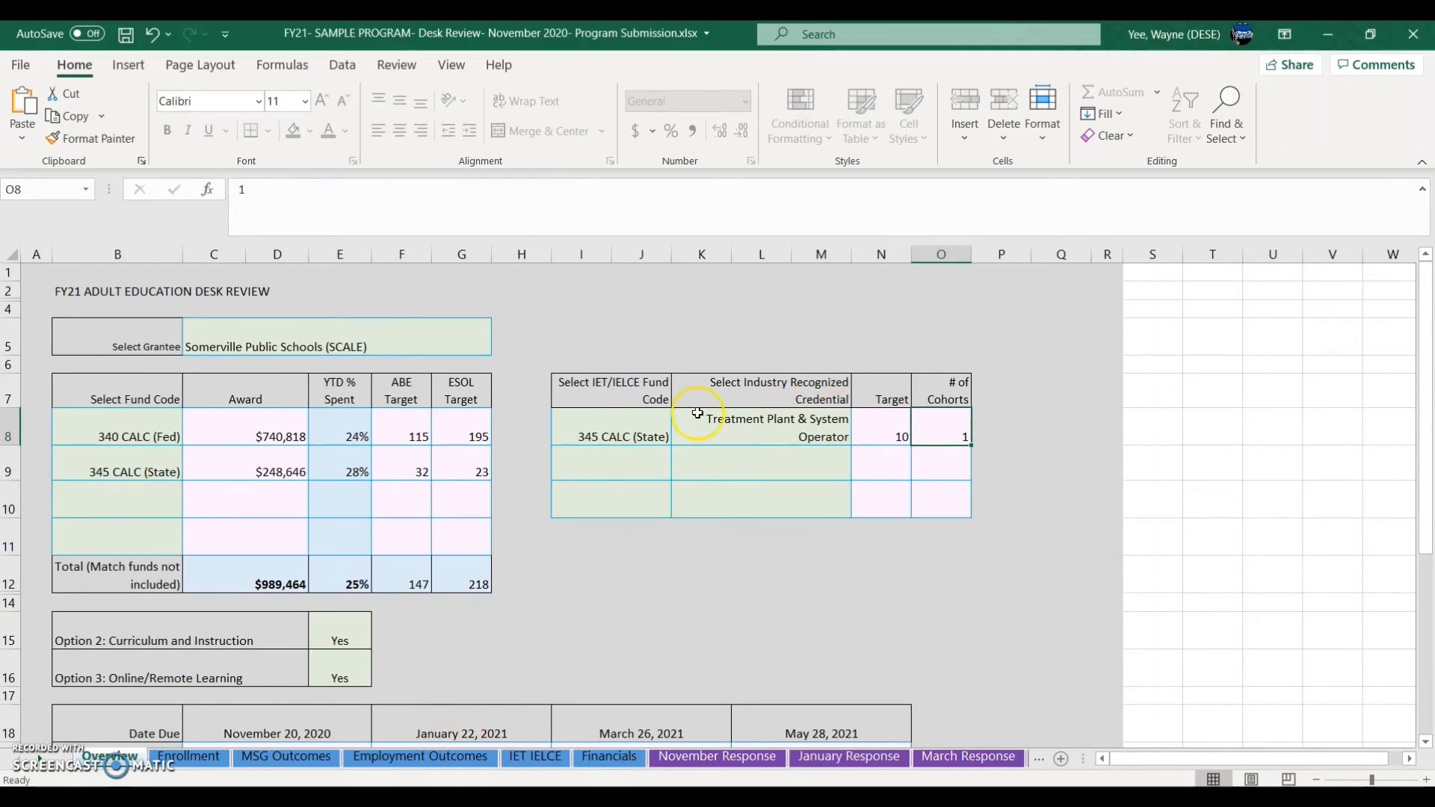
click(631, 427)
click(752, 444)
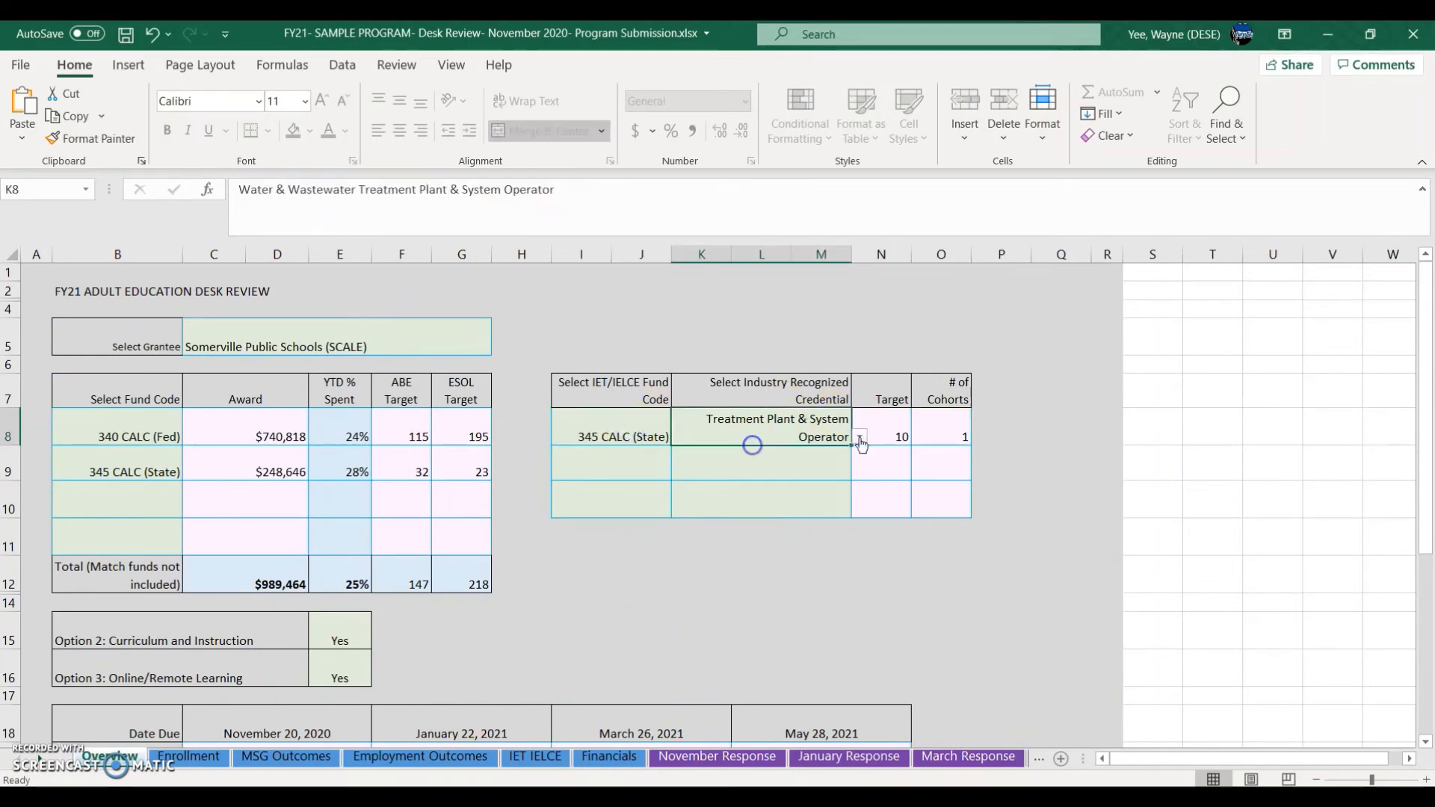
click(880, 428)
click(948, 423)
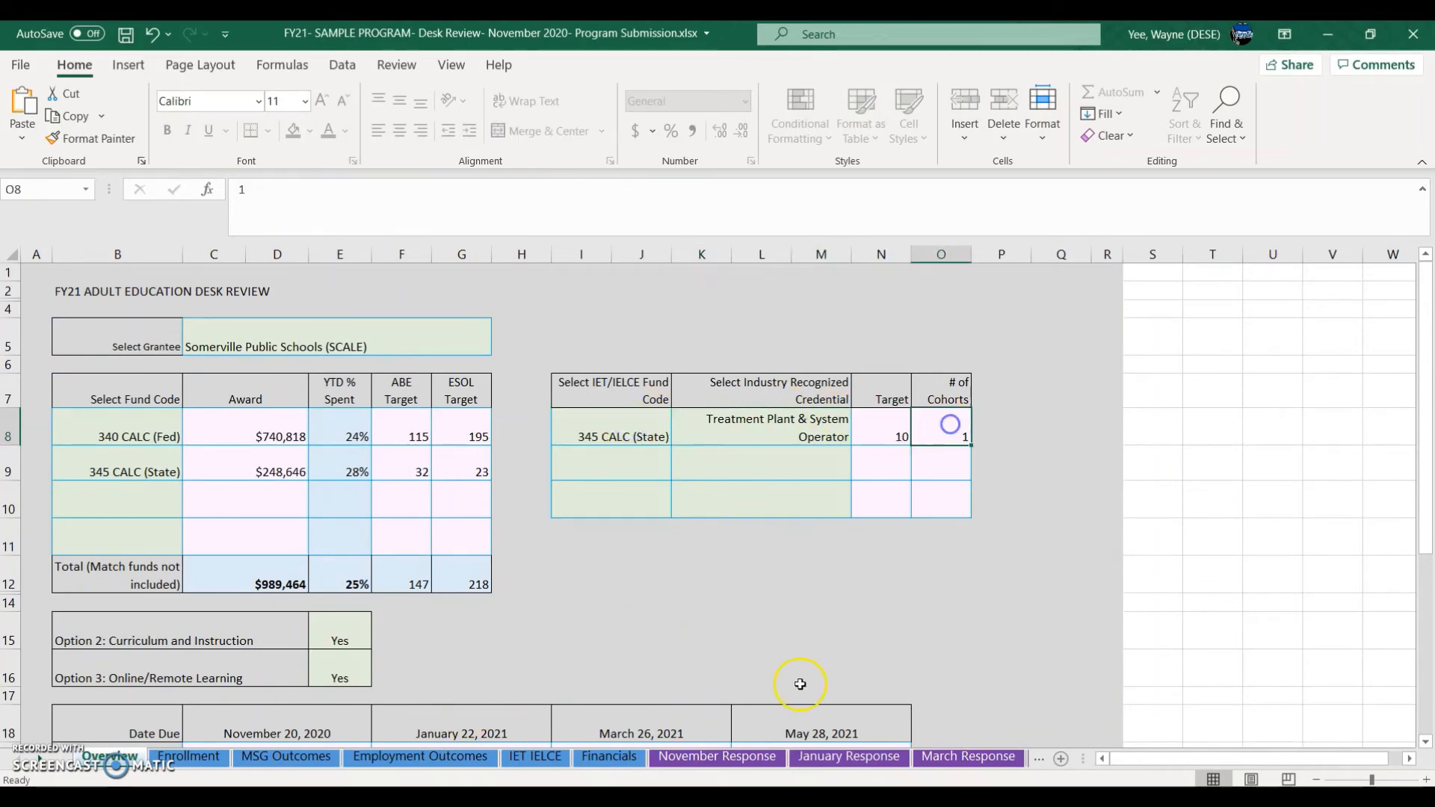
click(741, 436)
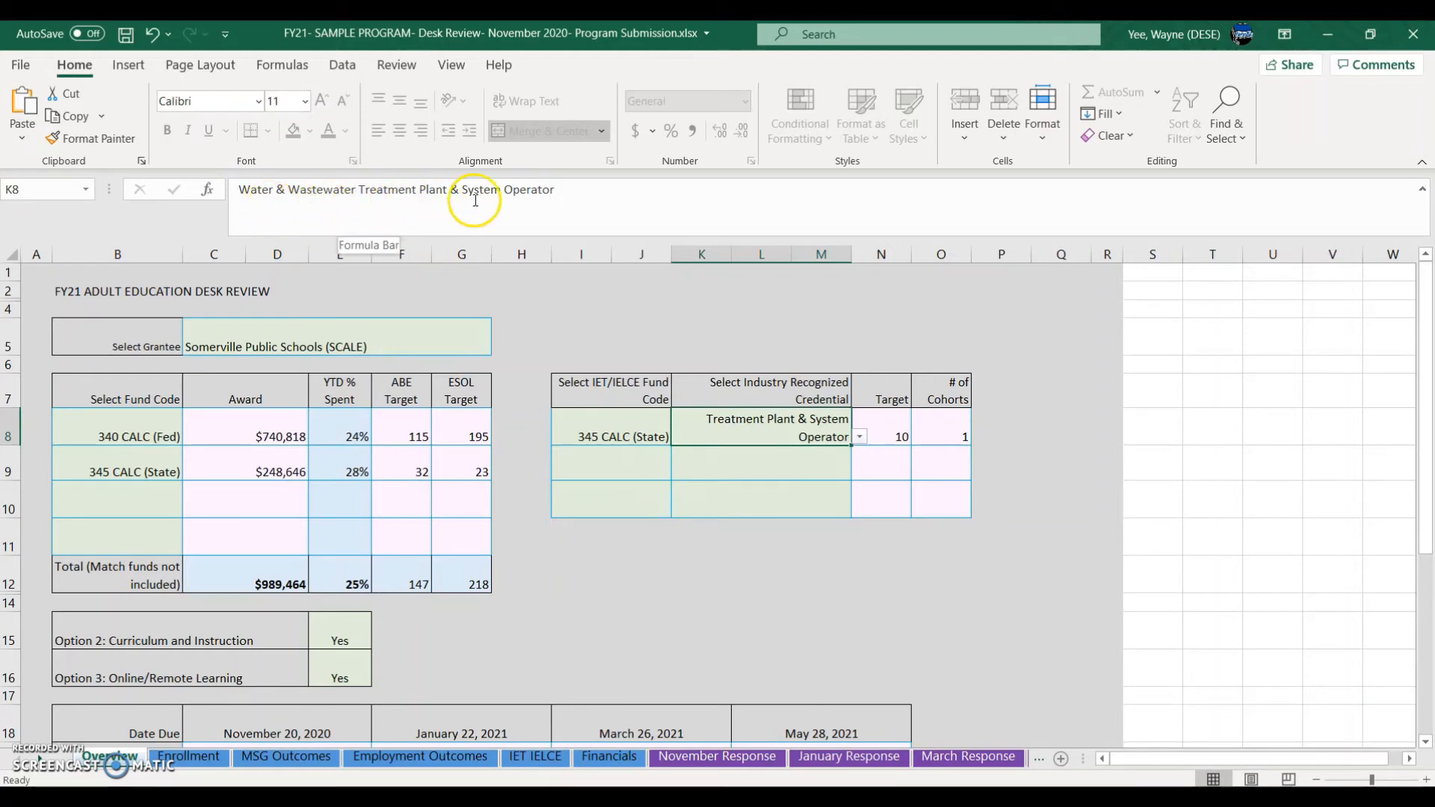
click(630, 411)
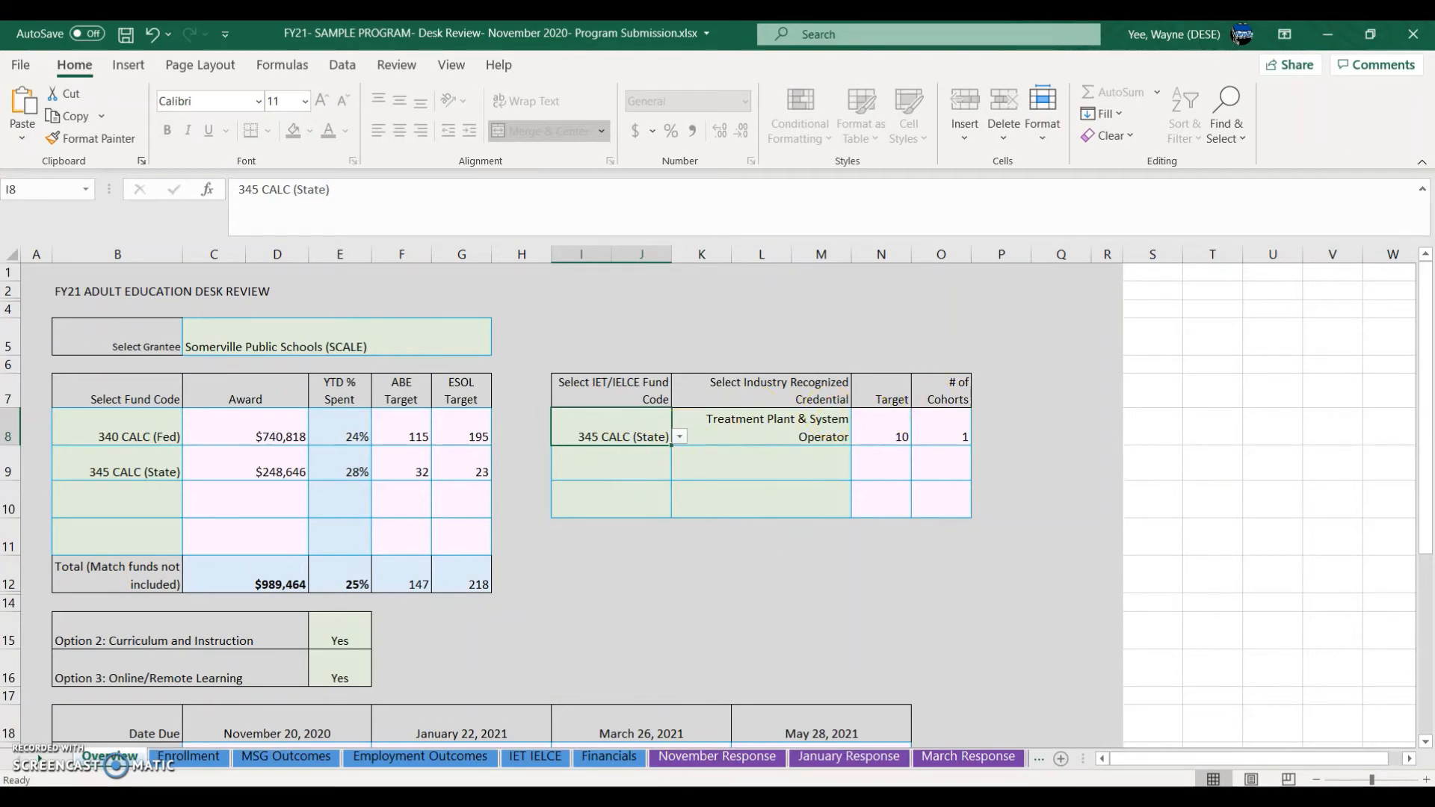
Step: In the WY workbook's Overview, set the IET fund code to 345 CALC (State)
mouse_move(715, 799)
click(736, 770)
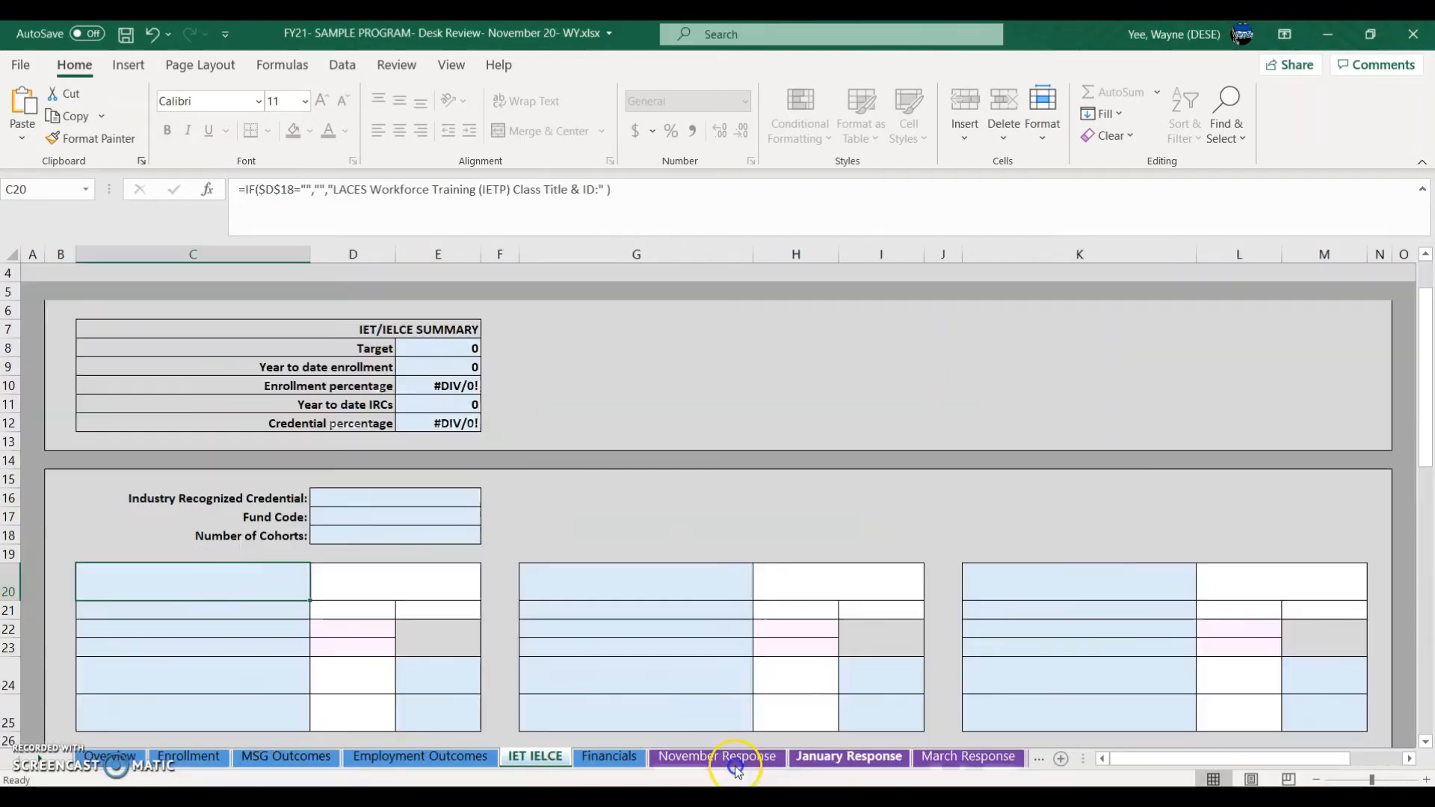
click(110, 756)
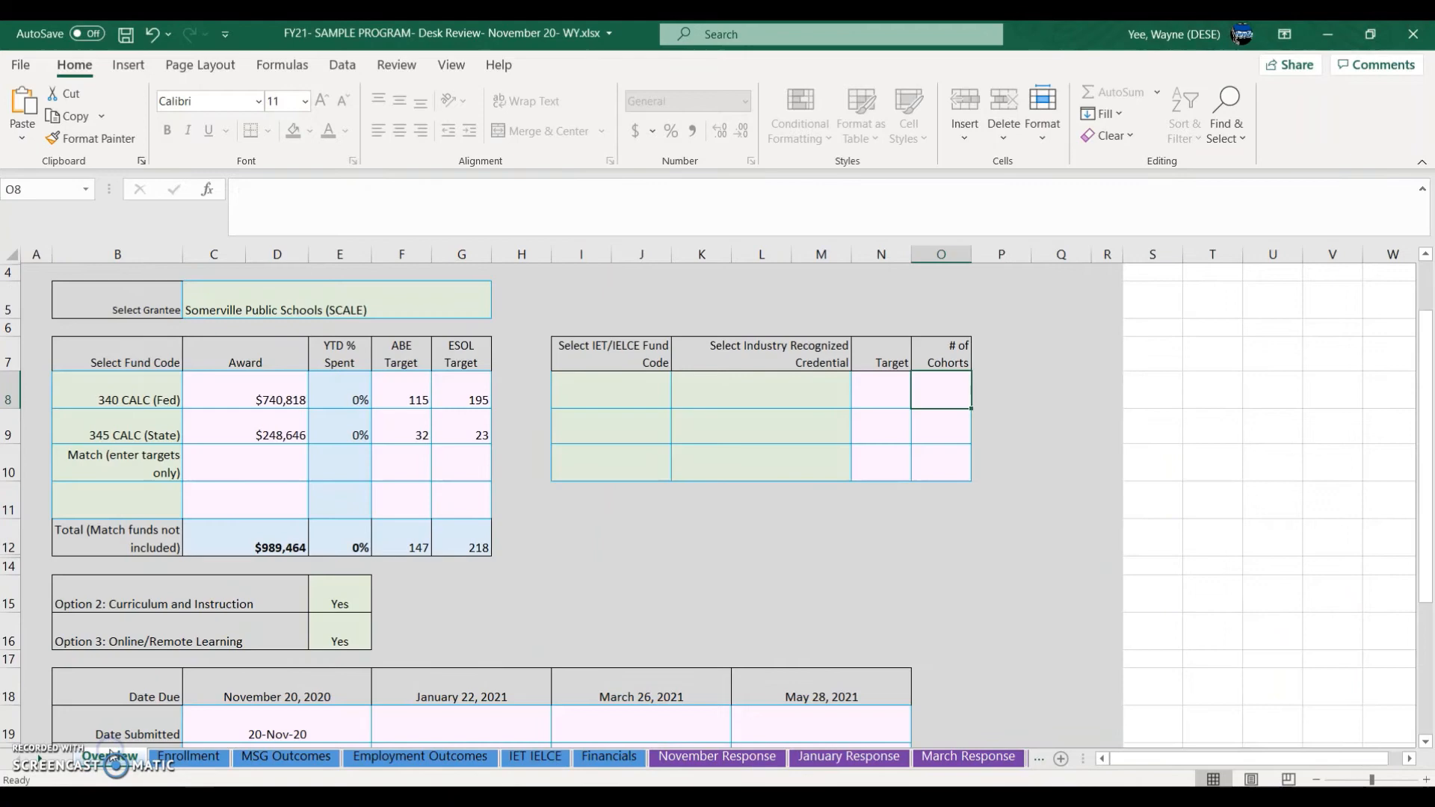
click(653, 411)
click(678, 400)
click(613, 455)
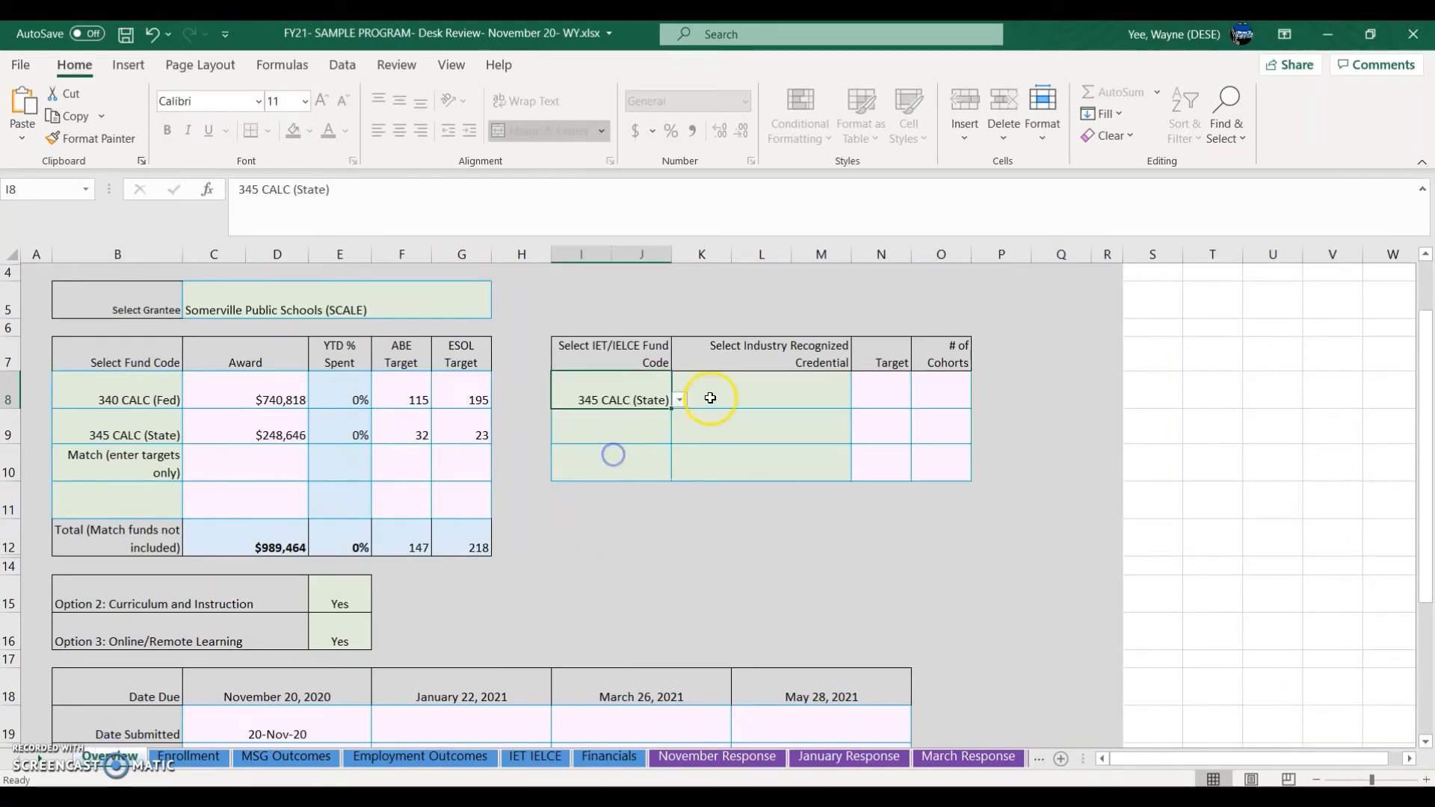
Step: Choose the Water & Wastewater Treatment Plant credential, target 10 and 1 cohort
click(711, 398)
click(860, 400)
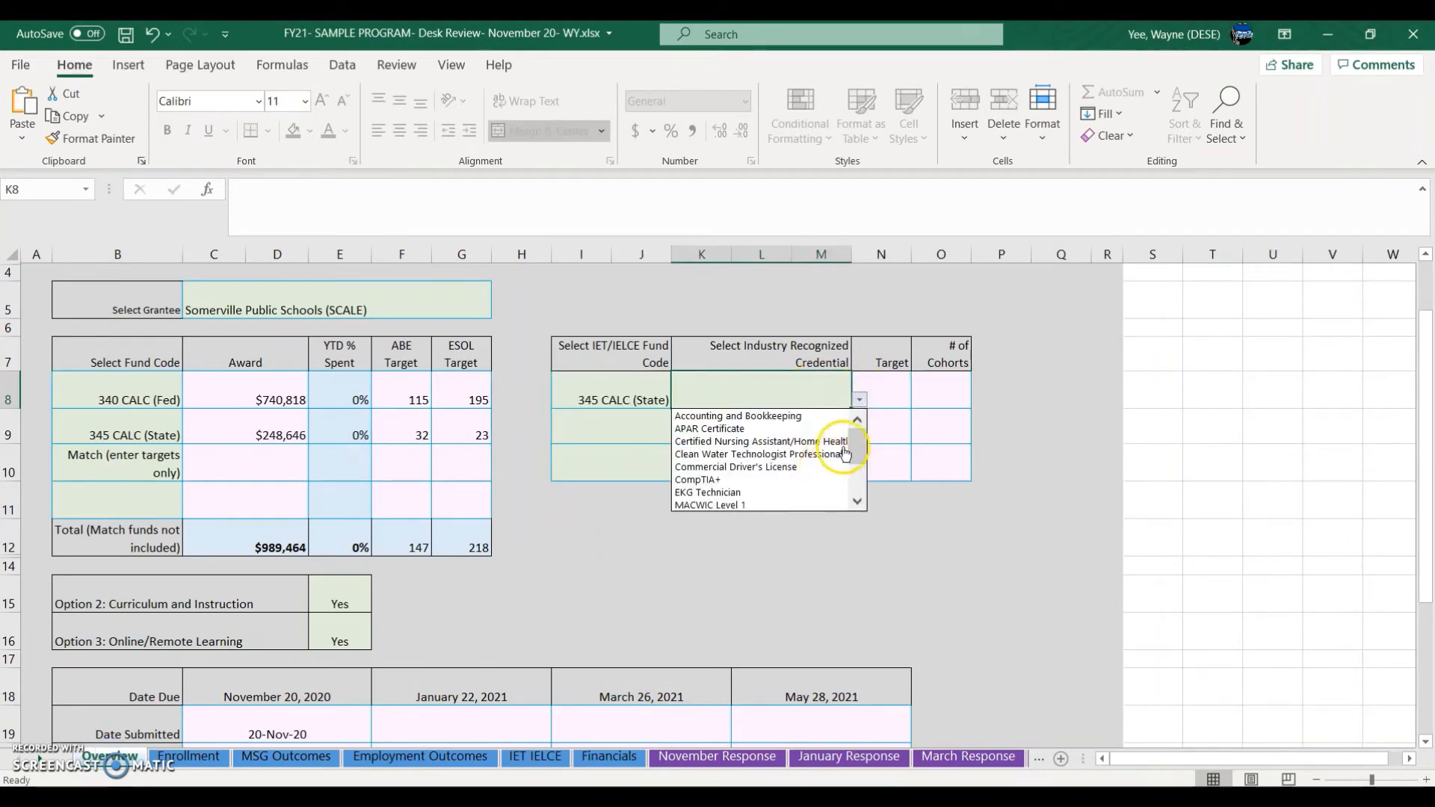
drag(858, 453, 858, 495)
click(816, 506)
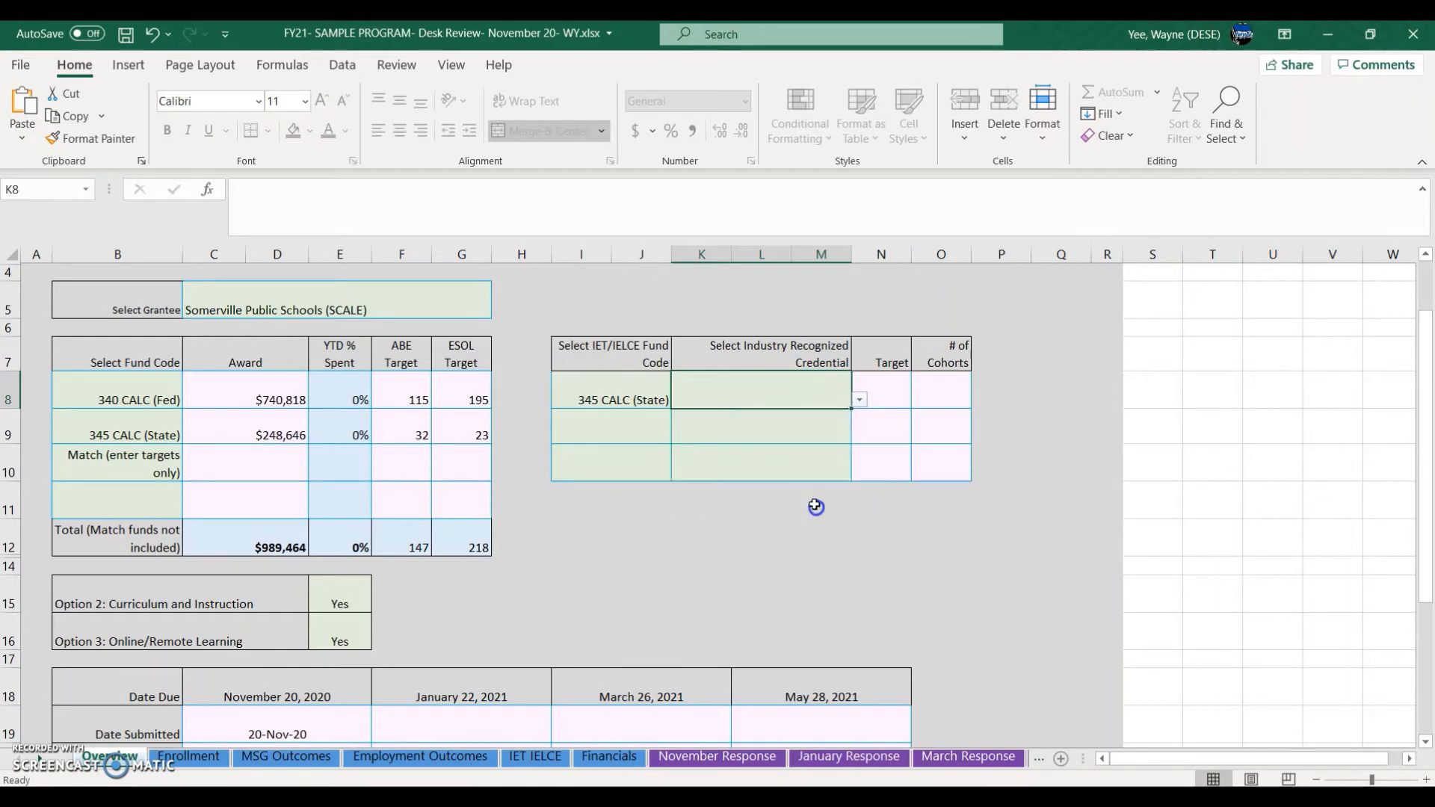
click(891, 396)
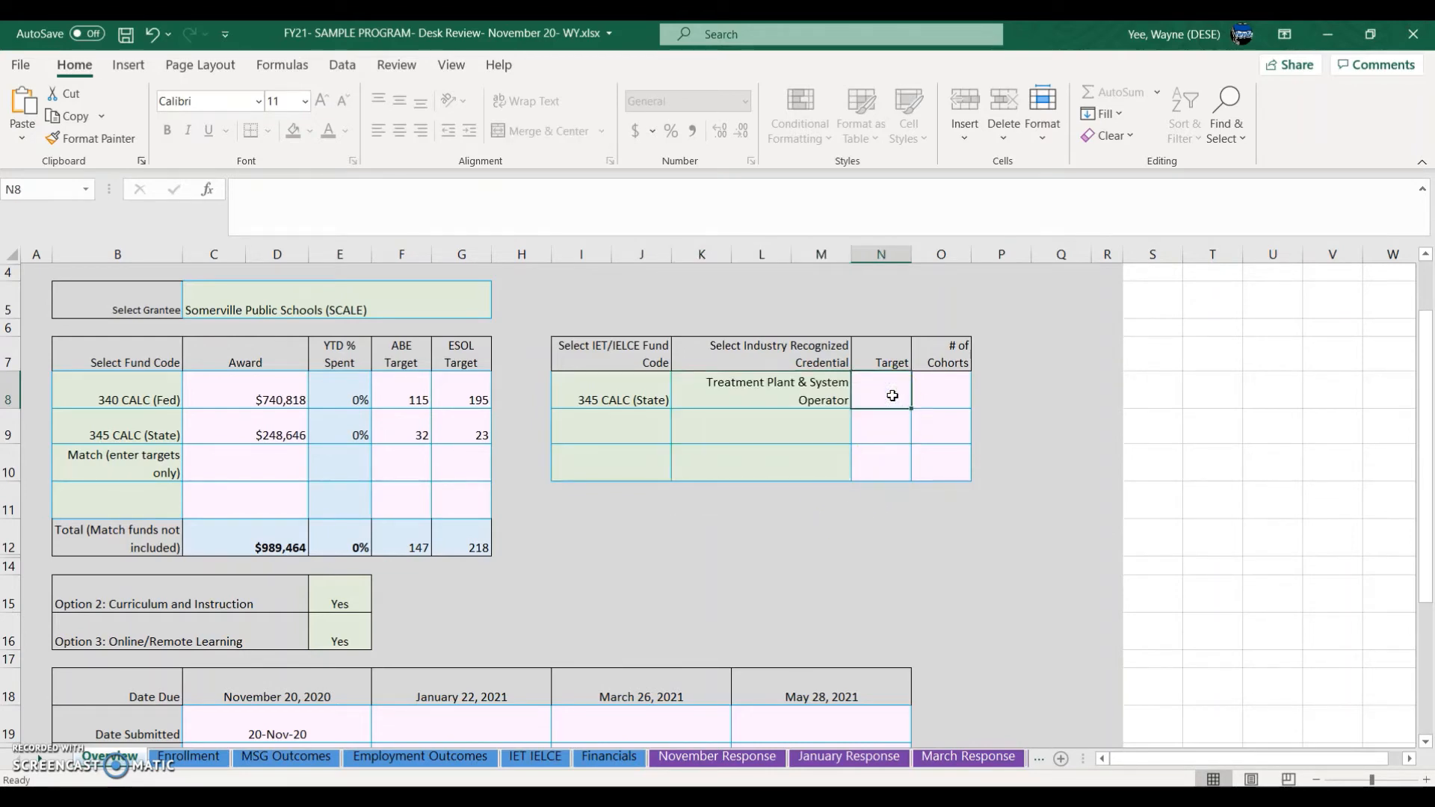
text(10)
double_click(959, 389)
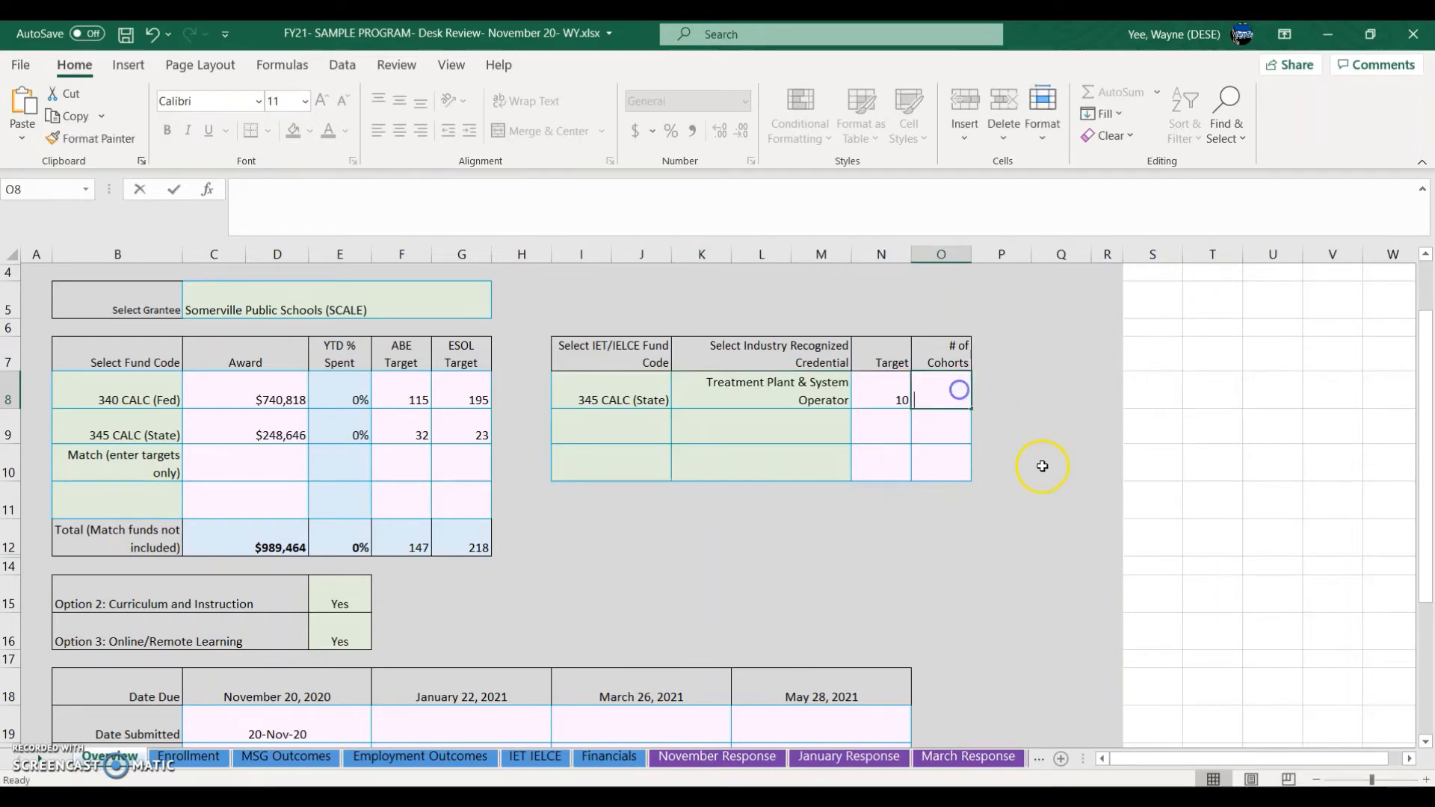
text(1)
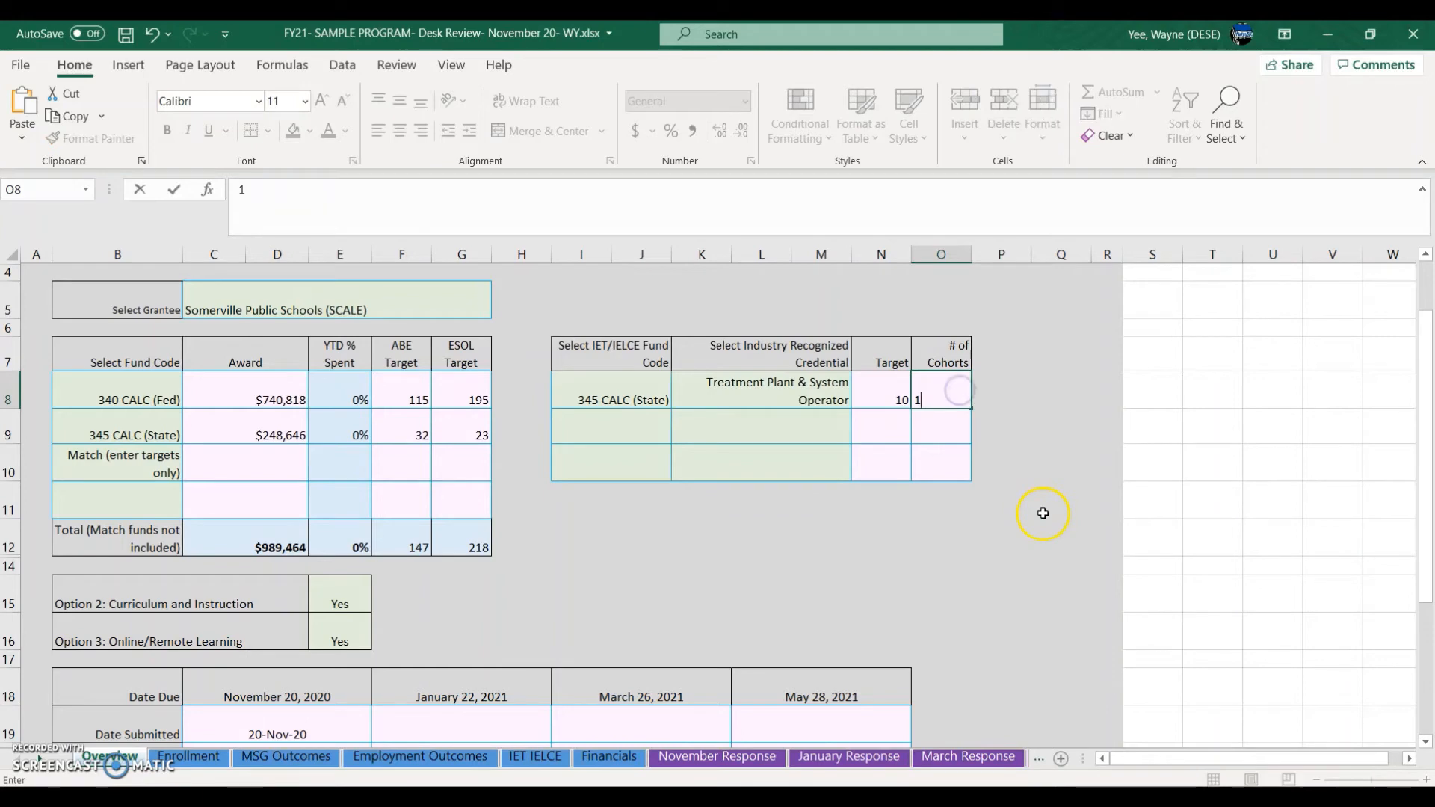
click(934, 466)
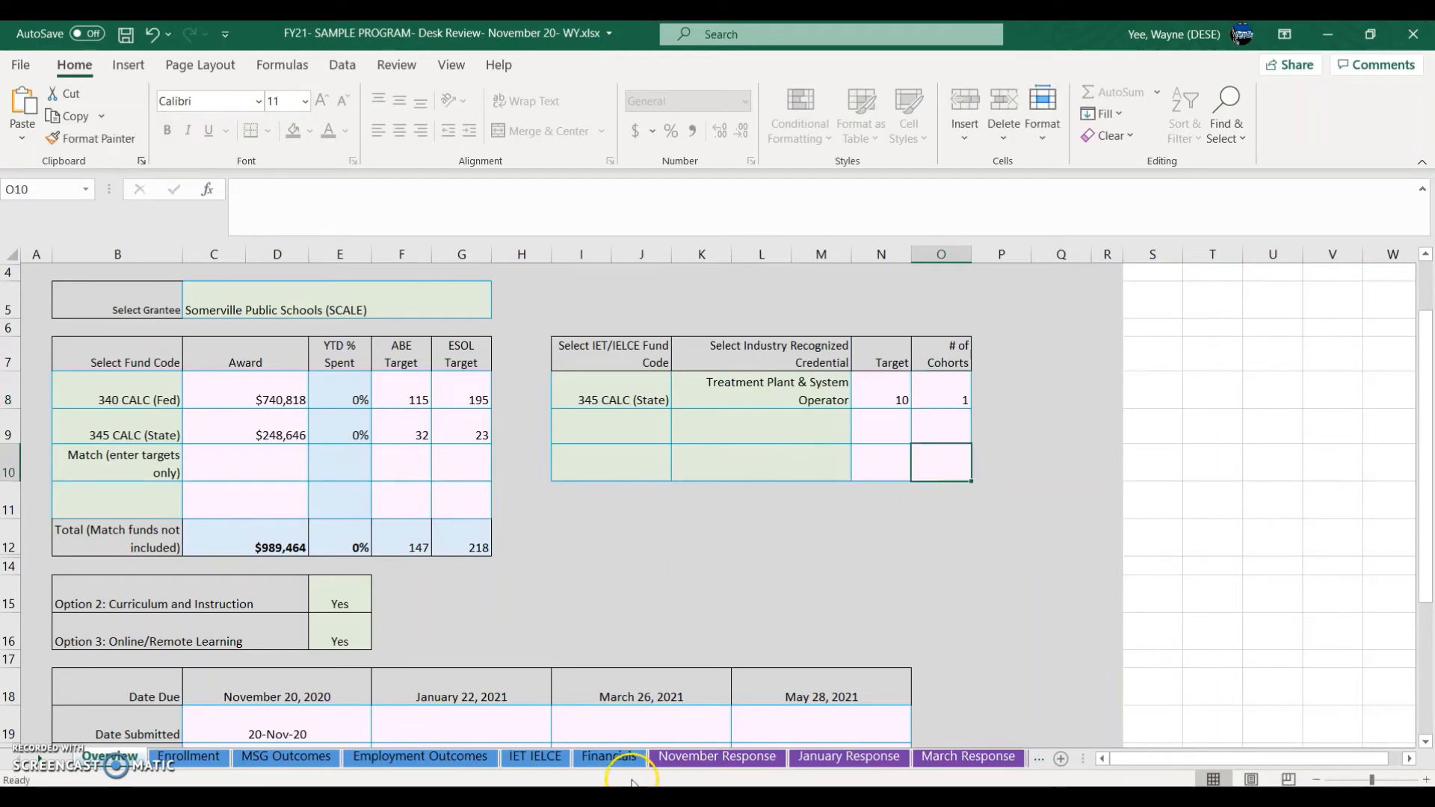
click(521, 758)
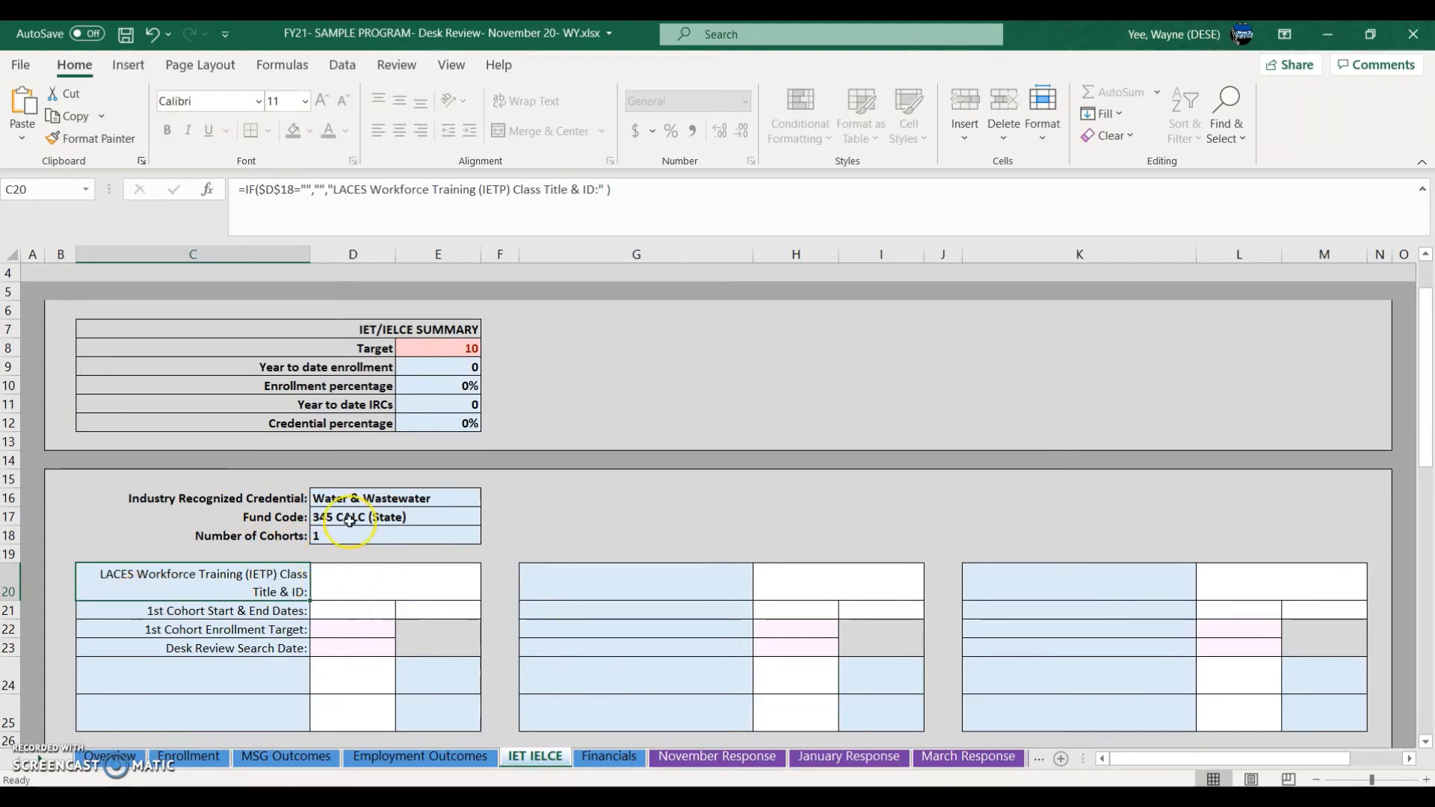
Step: Shrink the WY workbook window and show the submission's IET IELCE sheet behind it
click(412, 591)
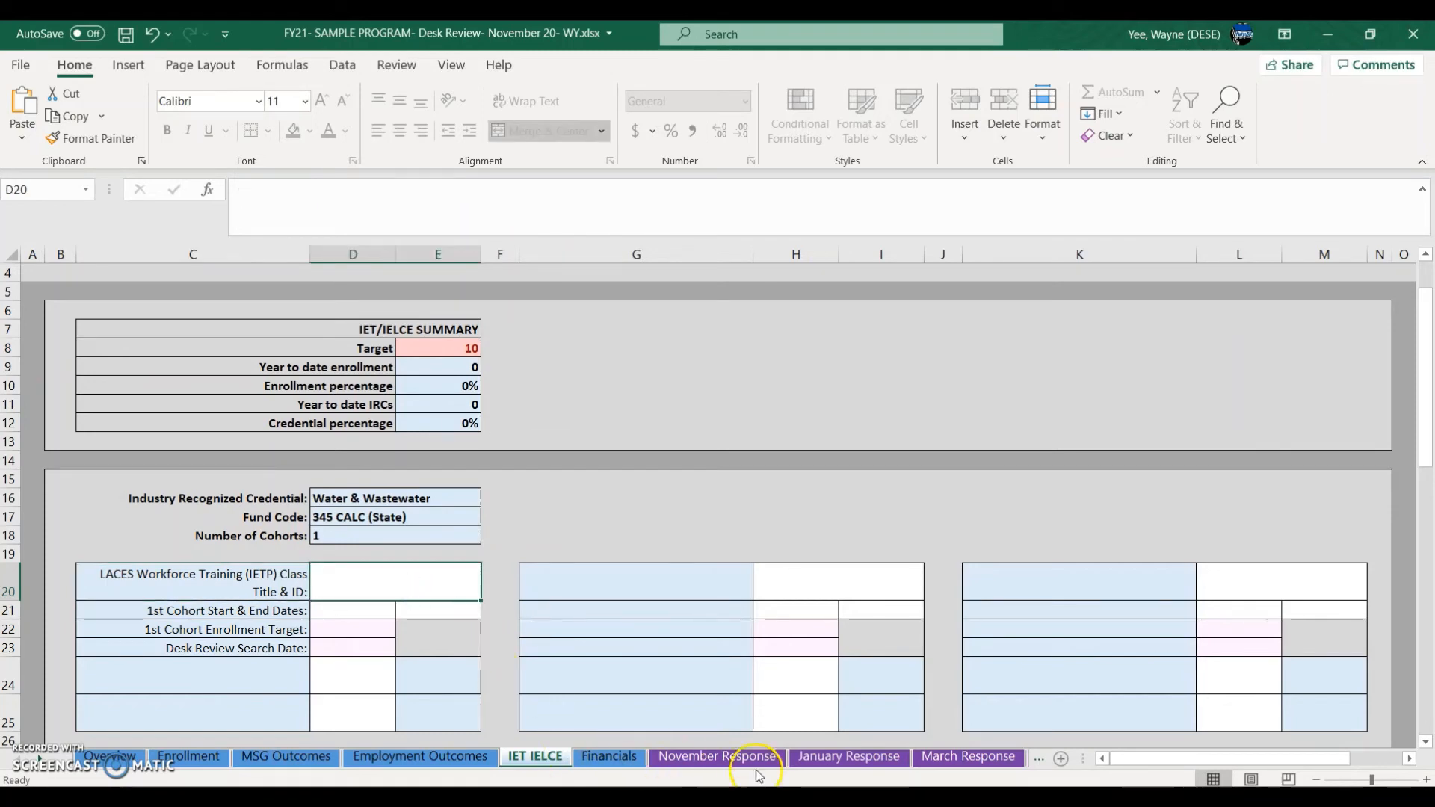
click(1370, 34)
drag(841, 185, 1124, 132)
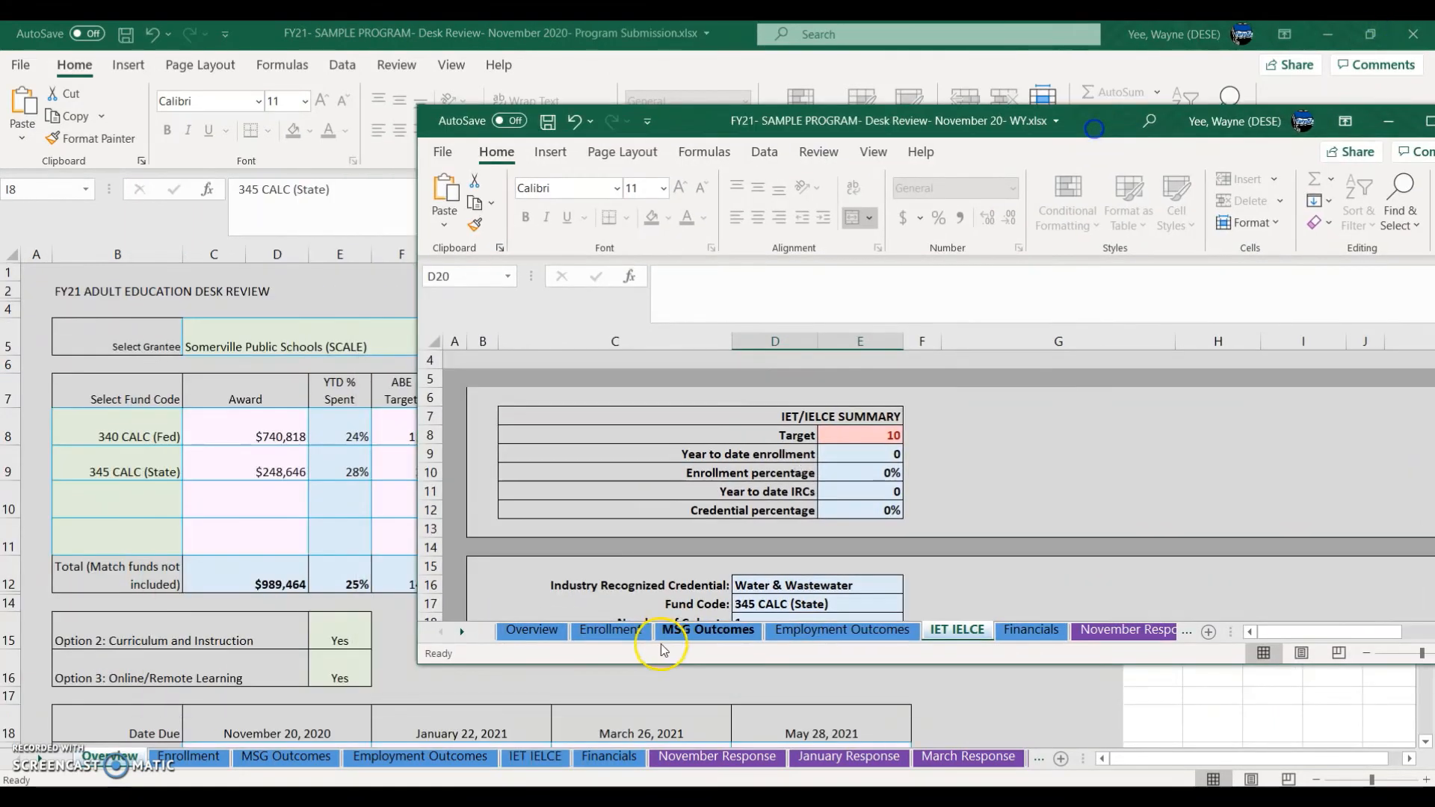
click(540, 757)
click(540, 757)
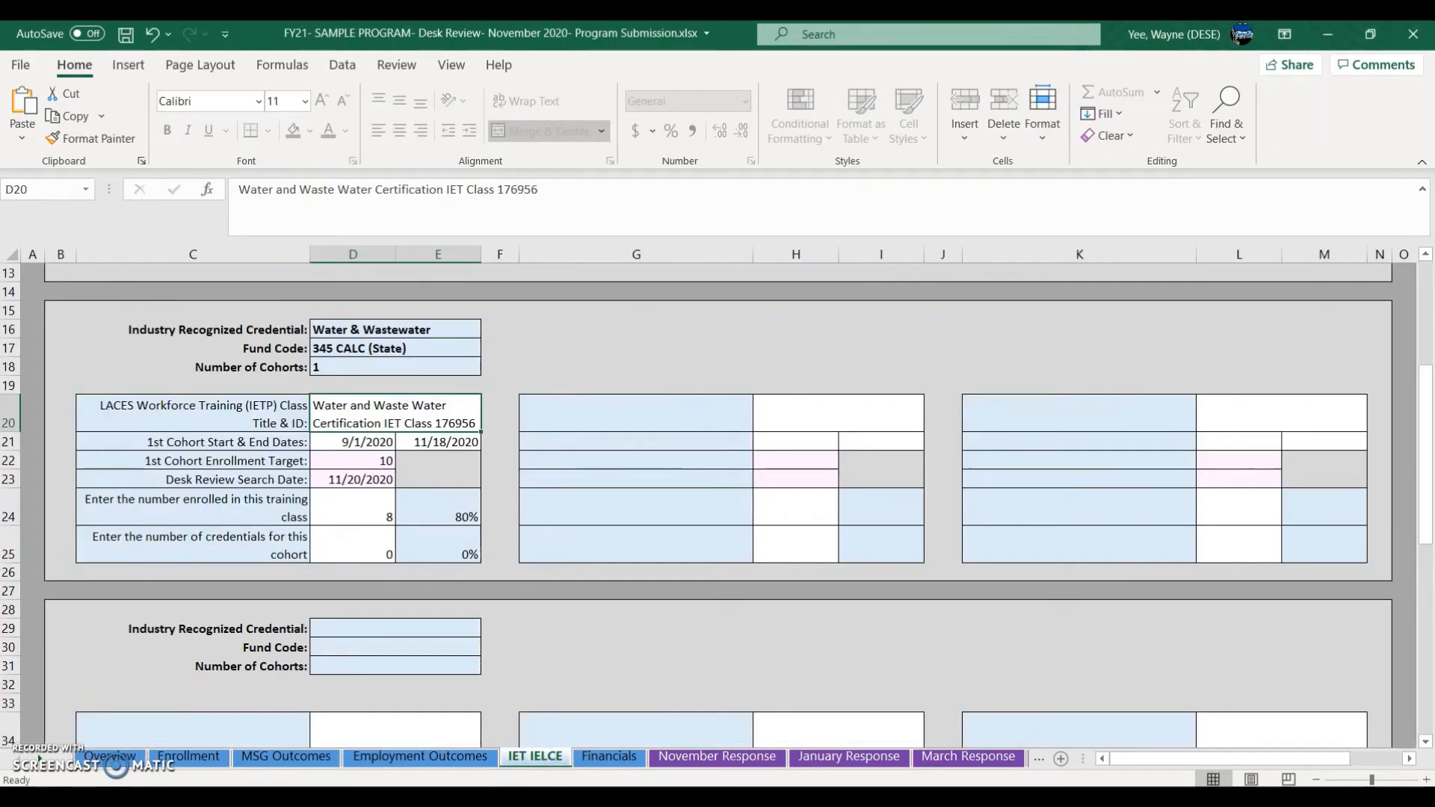
Step: Bring the WY window back in front and slide it right so both sheets show
mouse_move(434, 804)
mouse_move(714, 804)
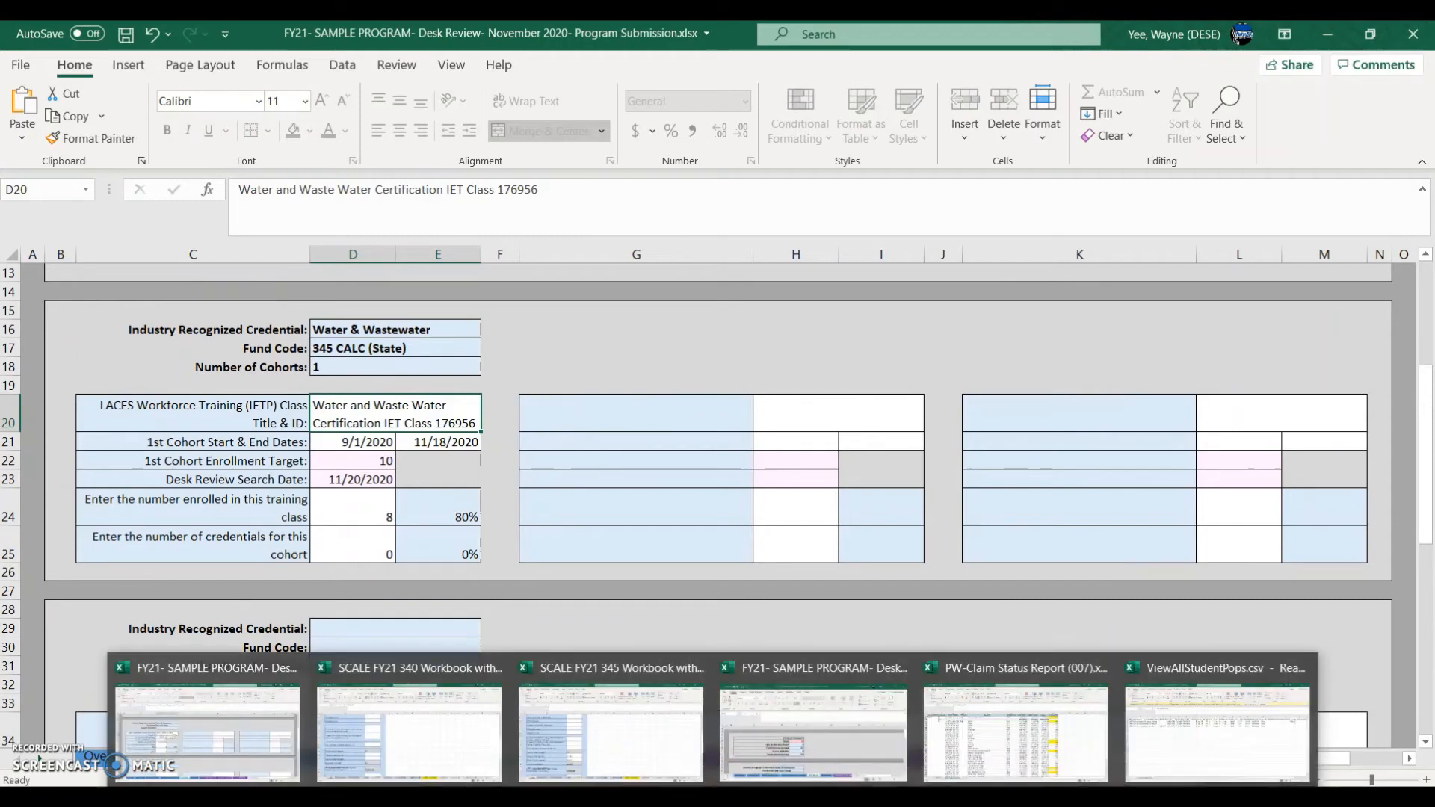
click(815, 766)
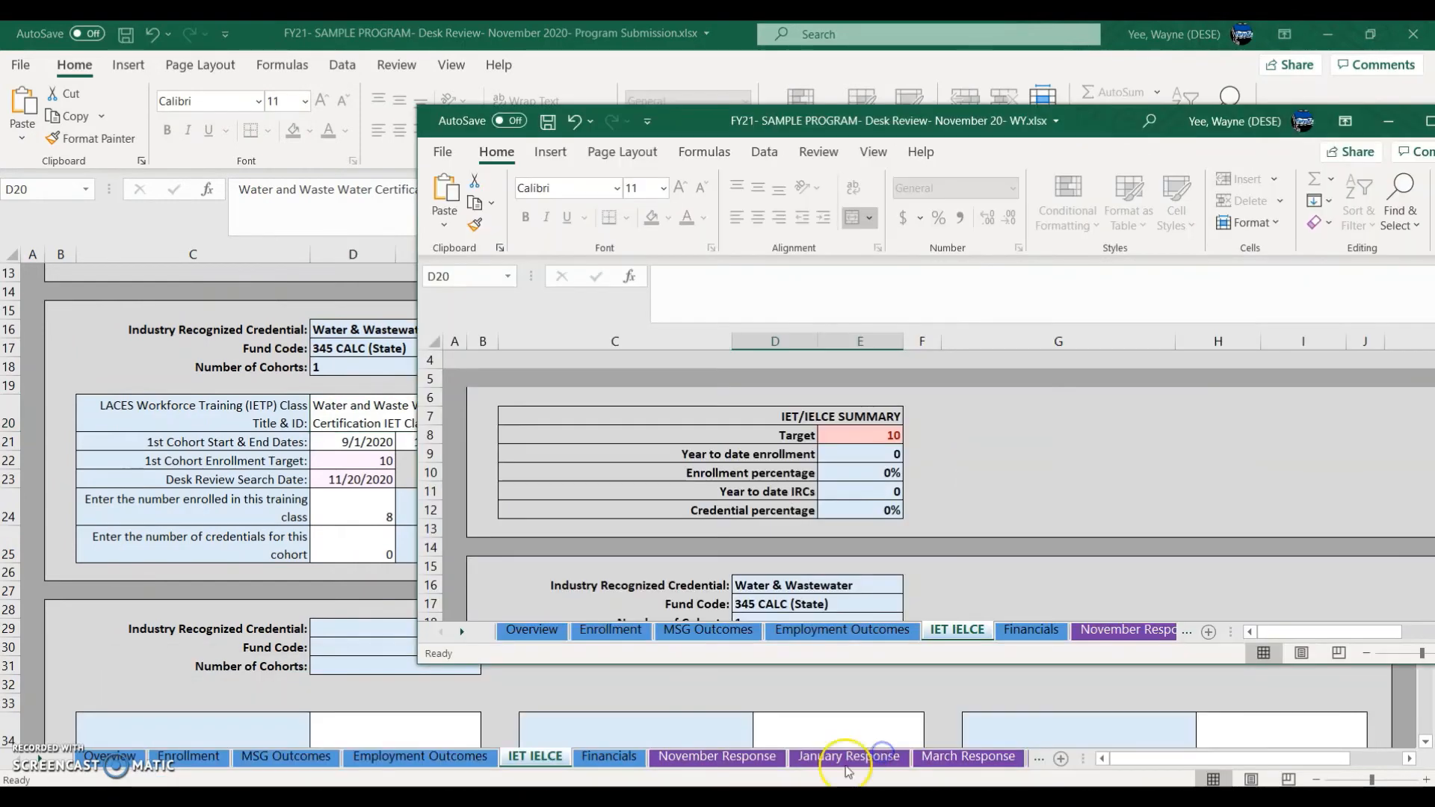
scroll(967, 398, down, 2)
scroll(967, 399, down, 2)
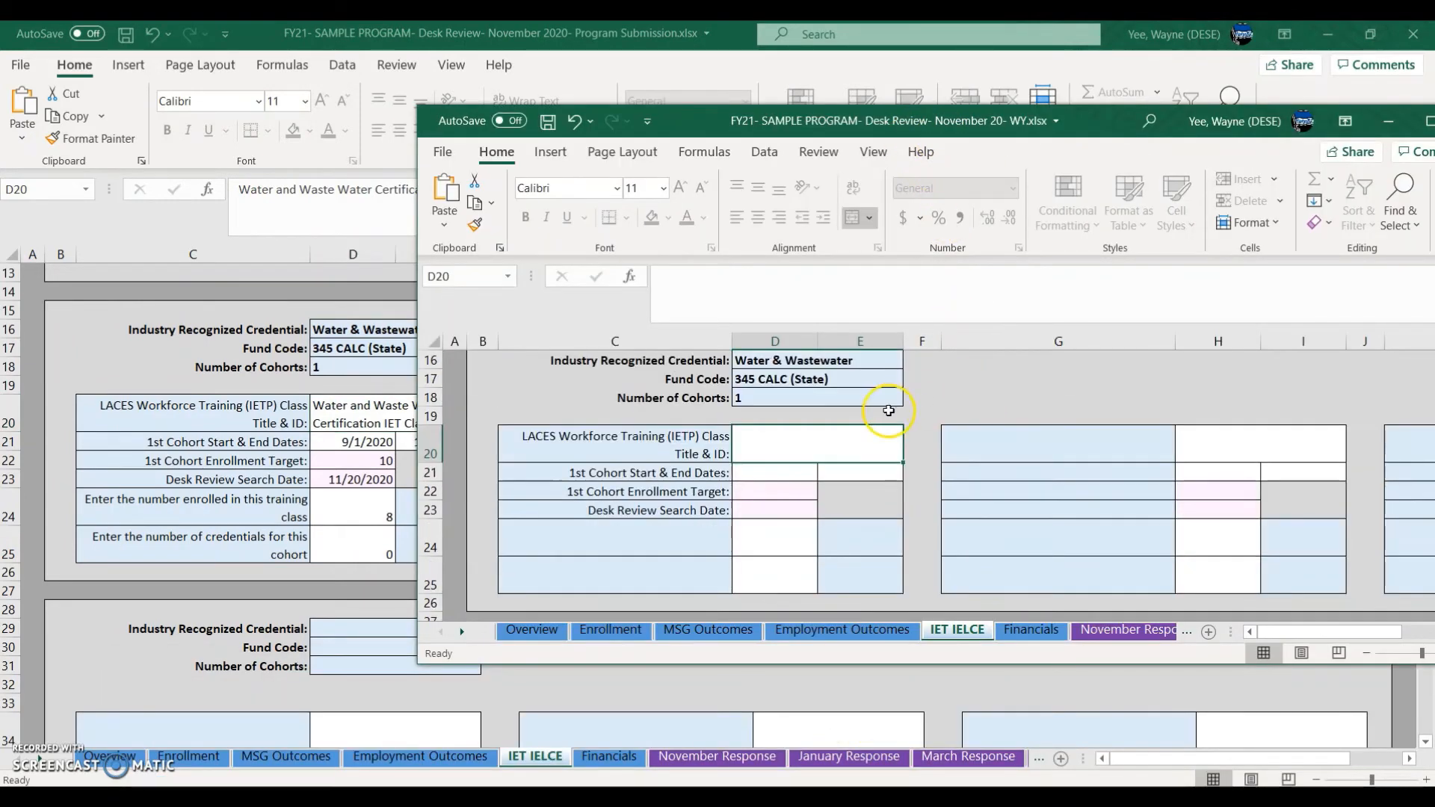
drag(1088, 129, 1181, 127)
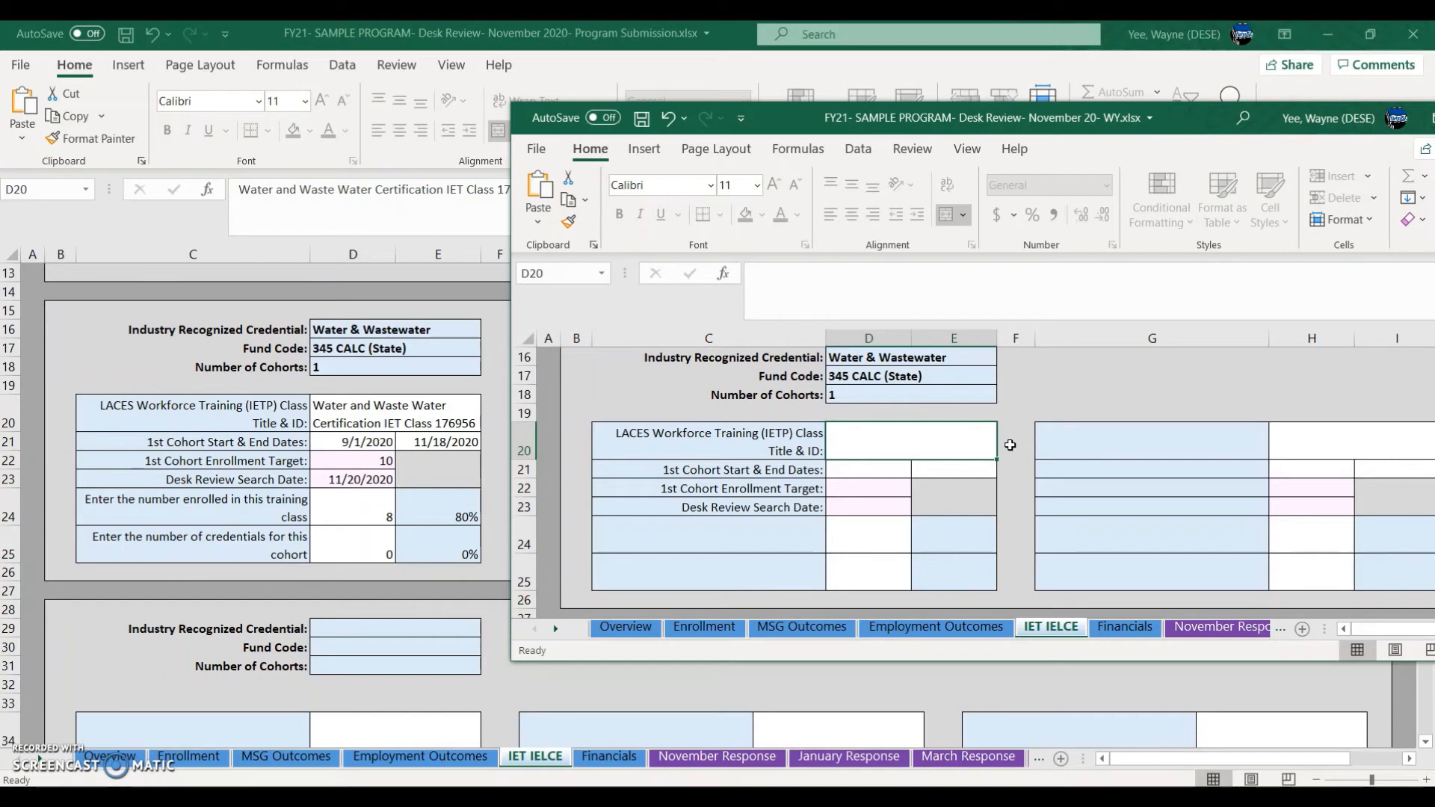
Step: Enter class title 'Water and Waster Water Certification IET Class 176956', dated 9/1 to 11/22/2020
text(Water an)
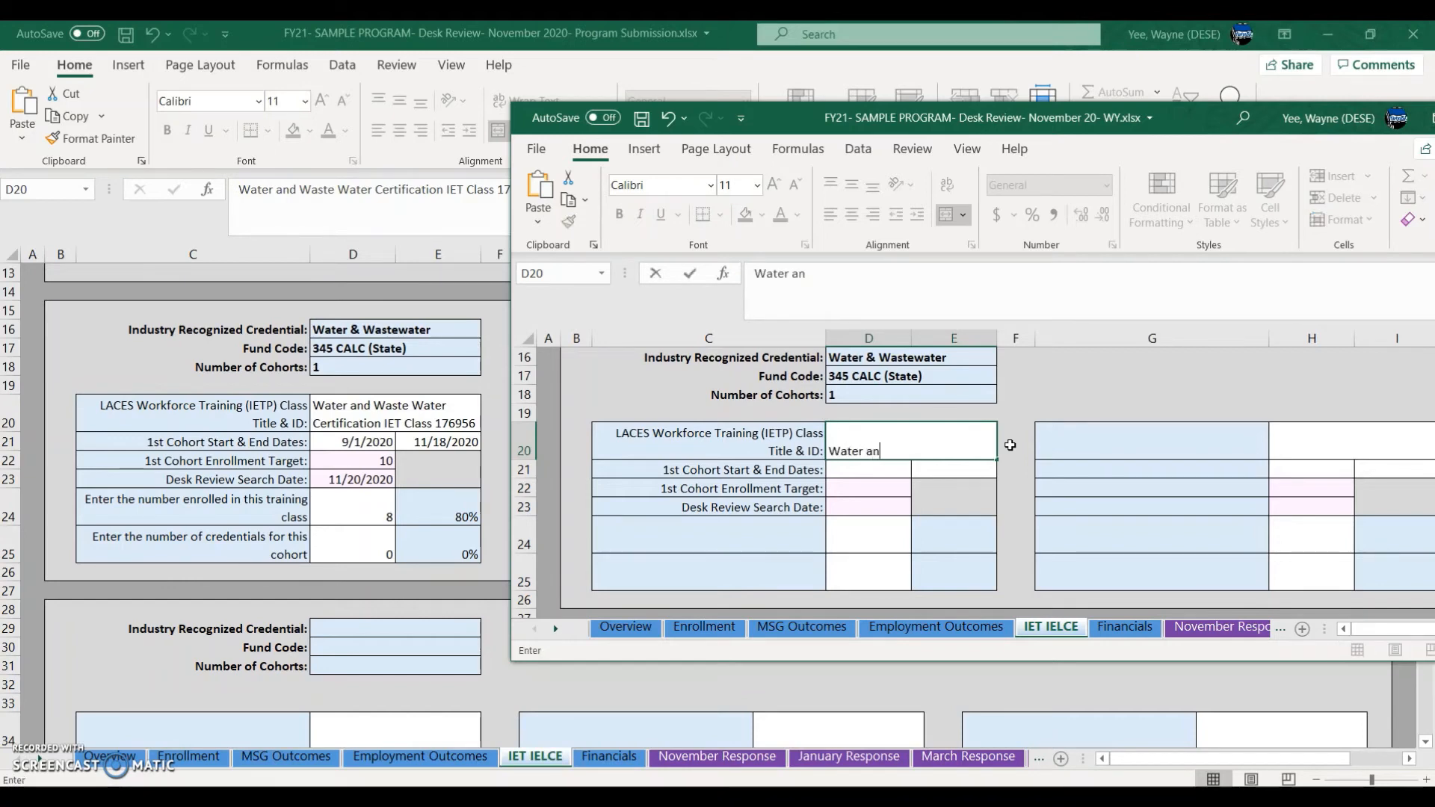
text(d Waster Water Cer)
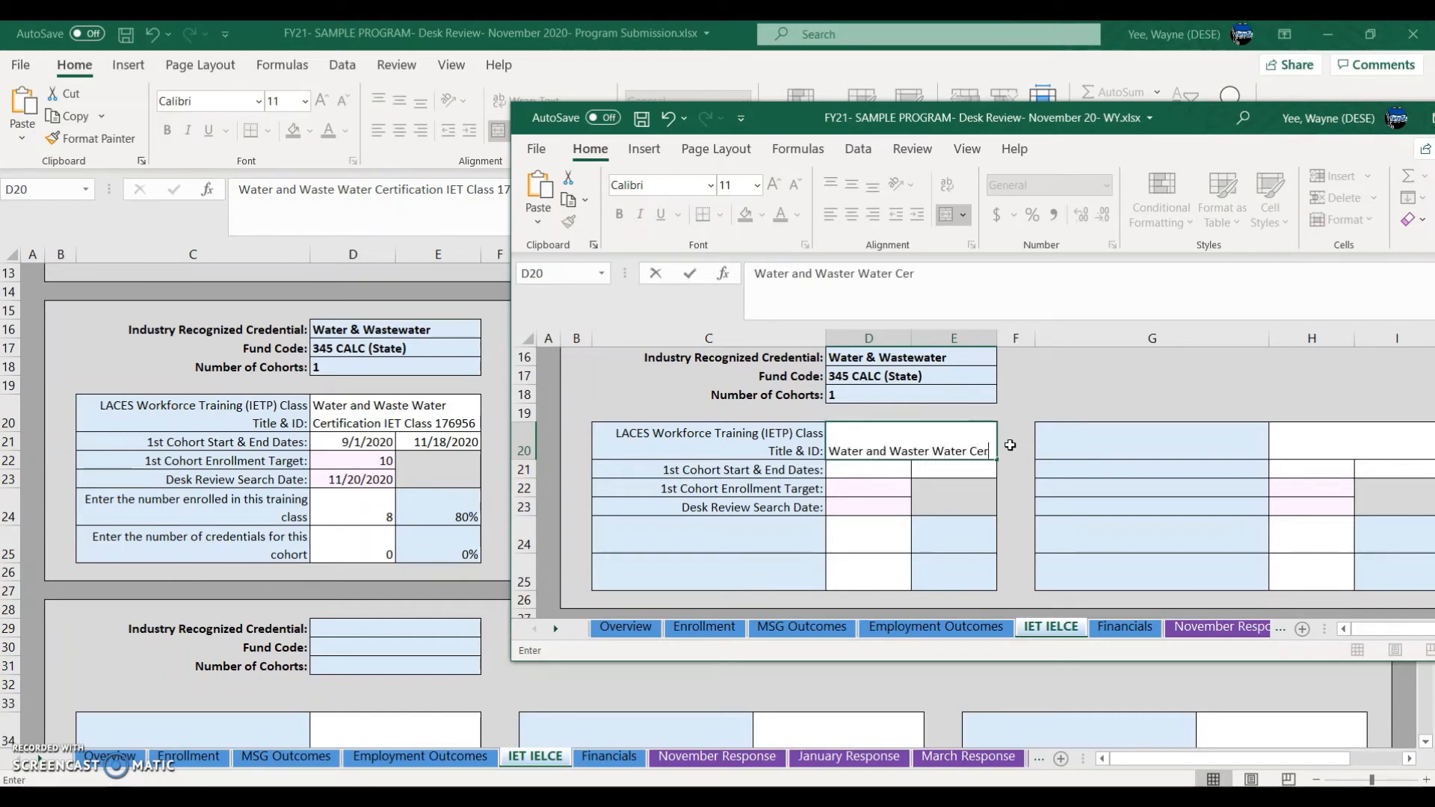
text(tification IET Clas)
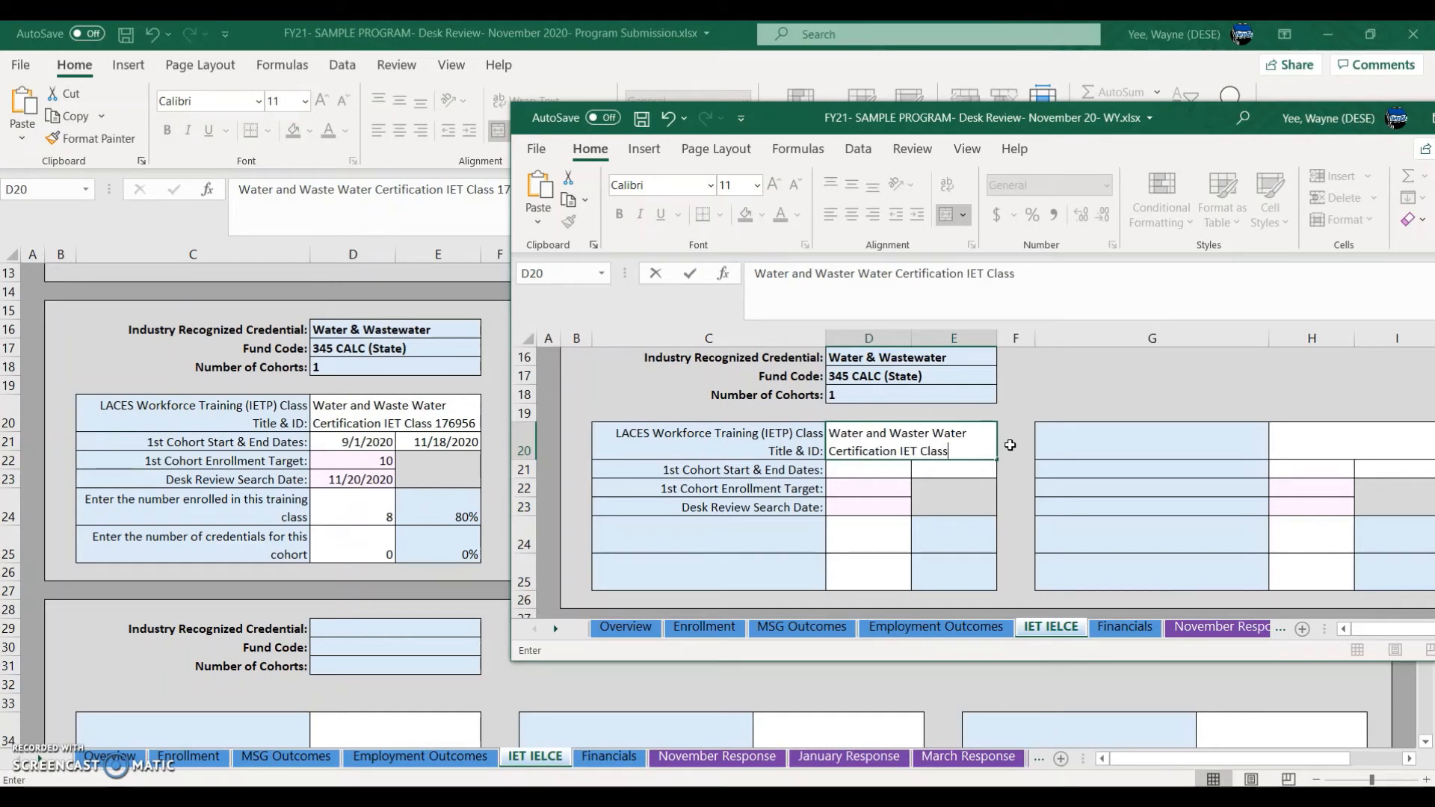
text(s 176956)
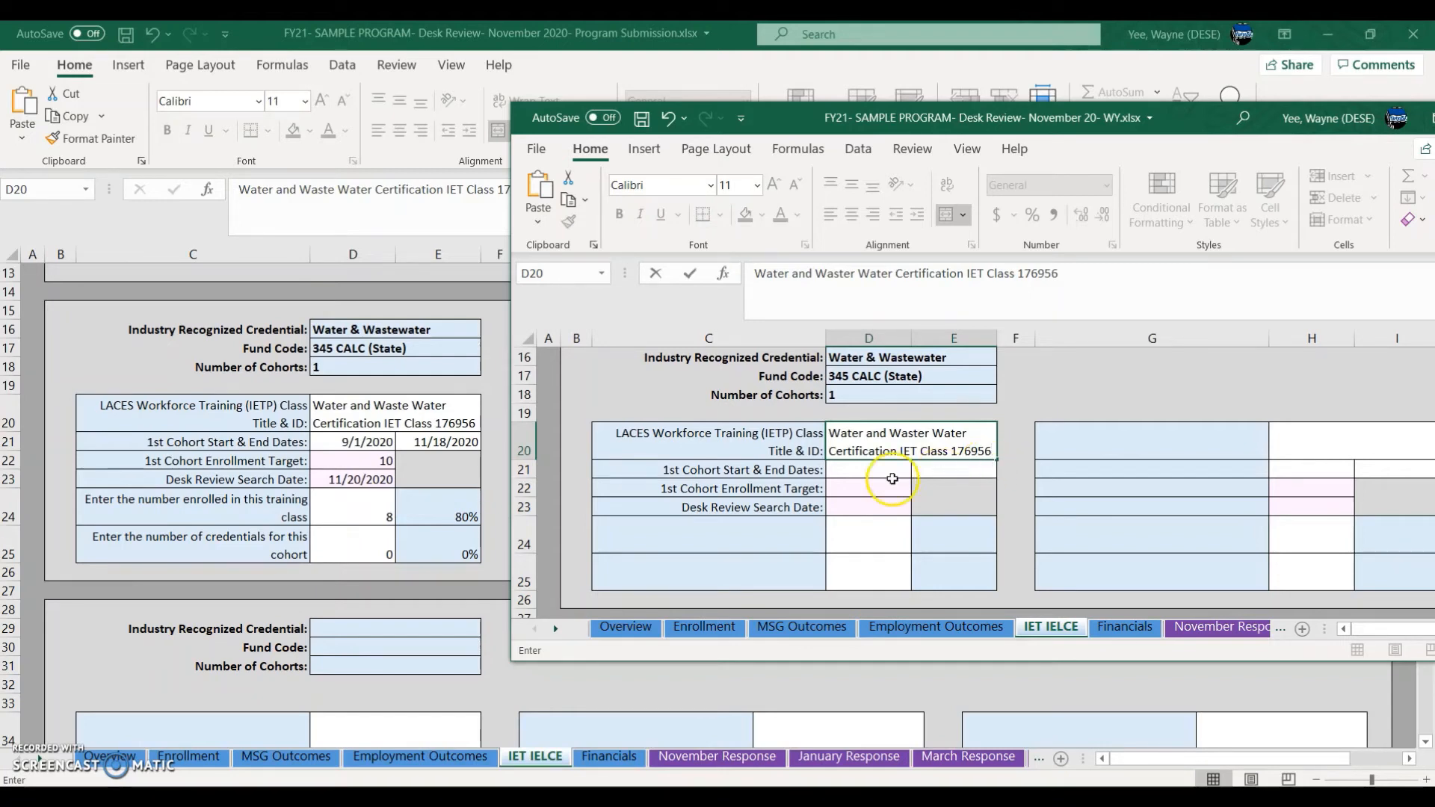
click(861, 471)
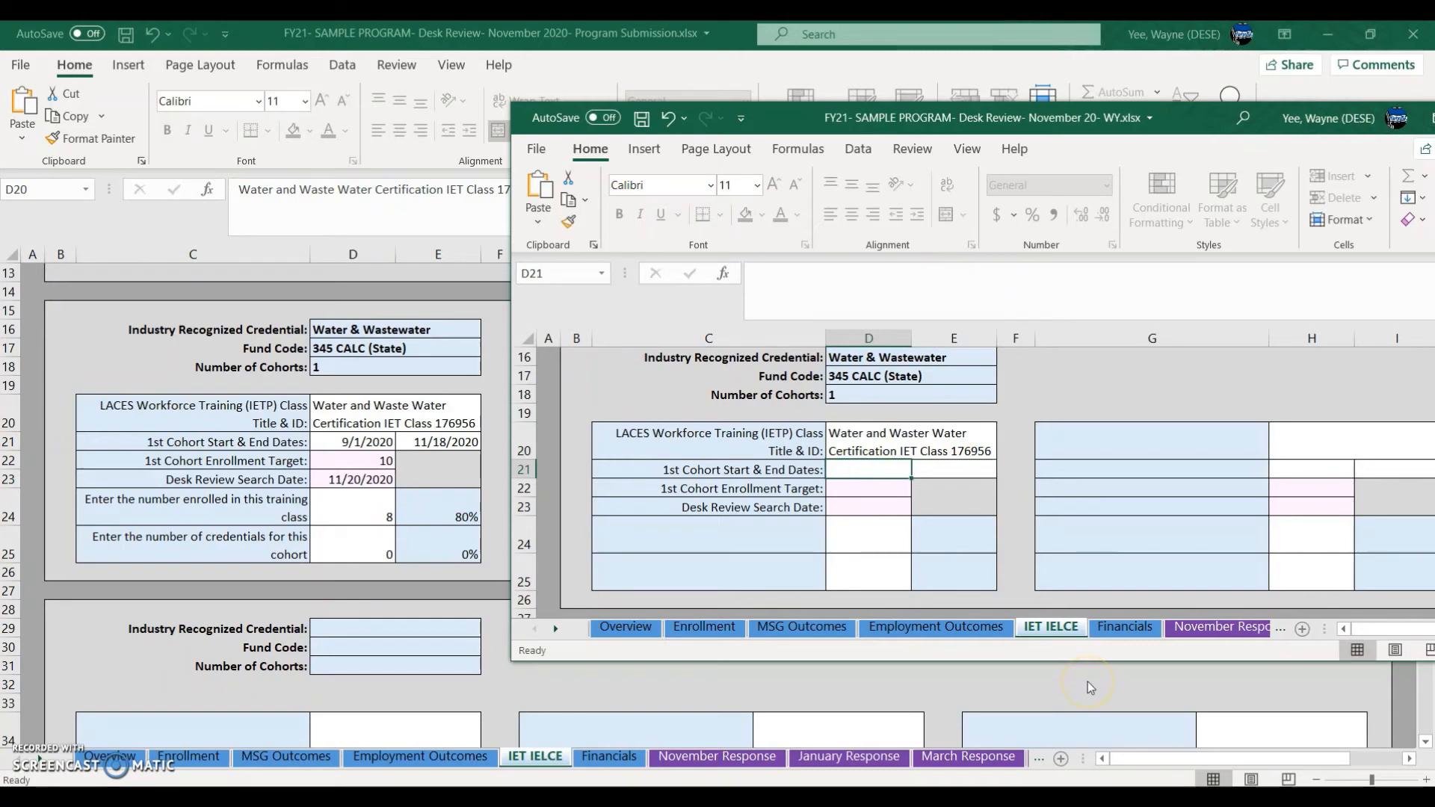
text(9/1/2020)
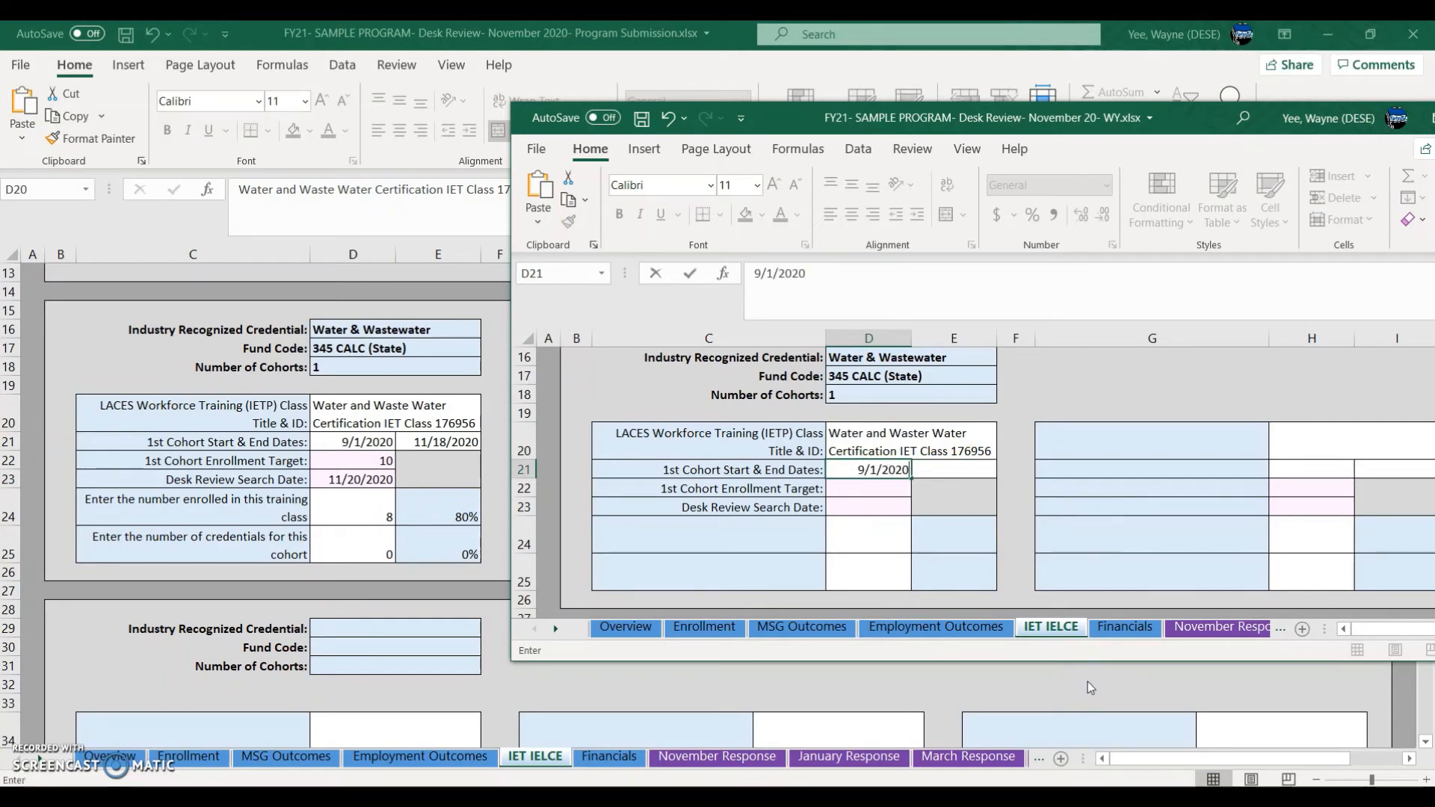
key(Tab)
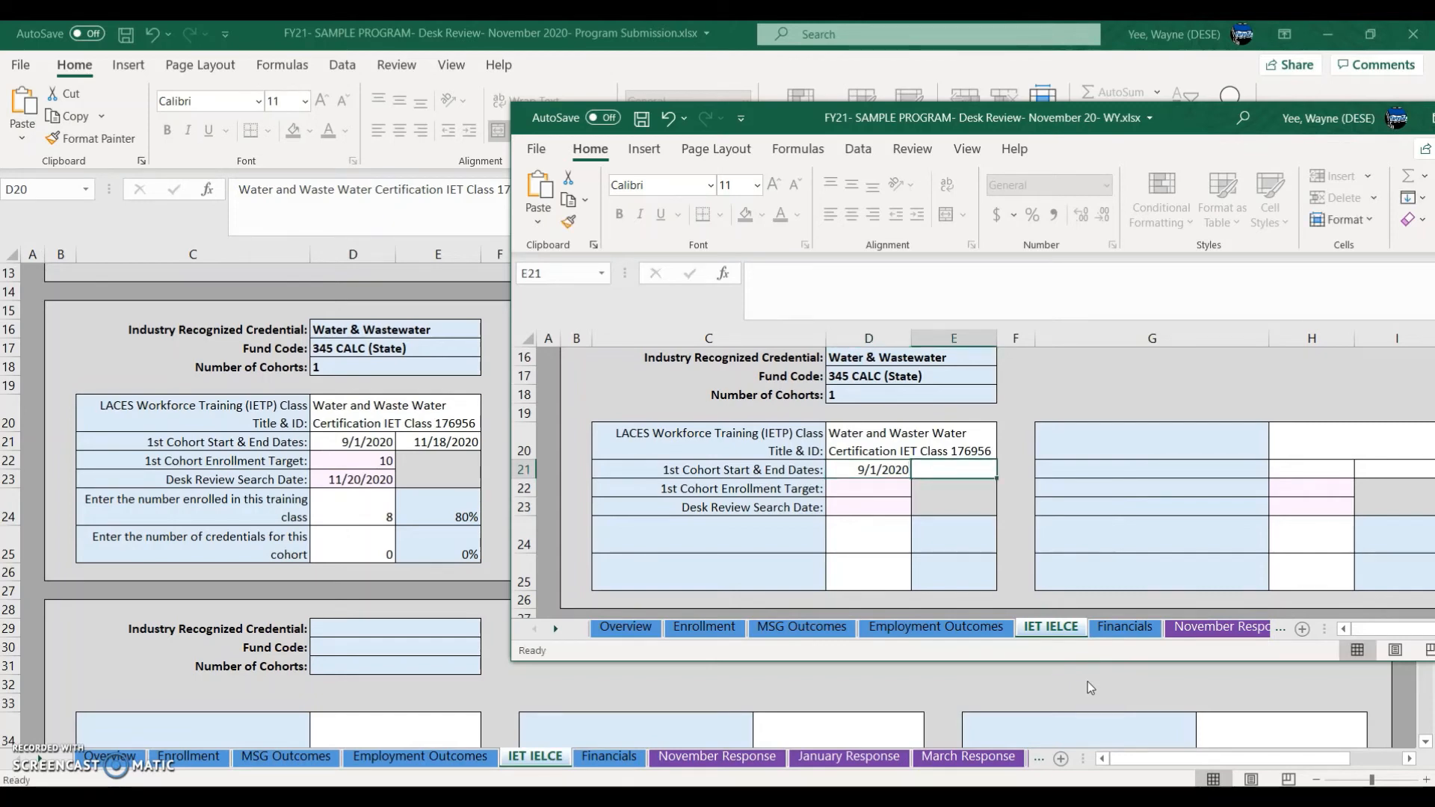
text(11/)
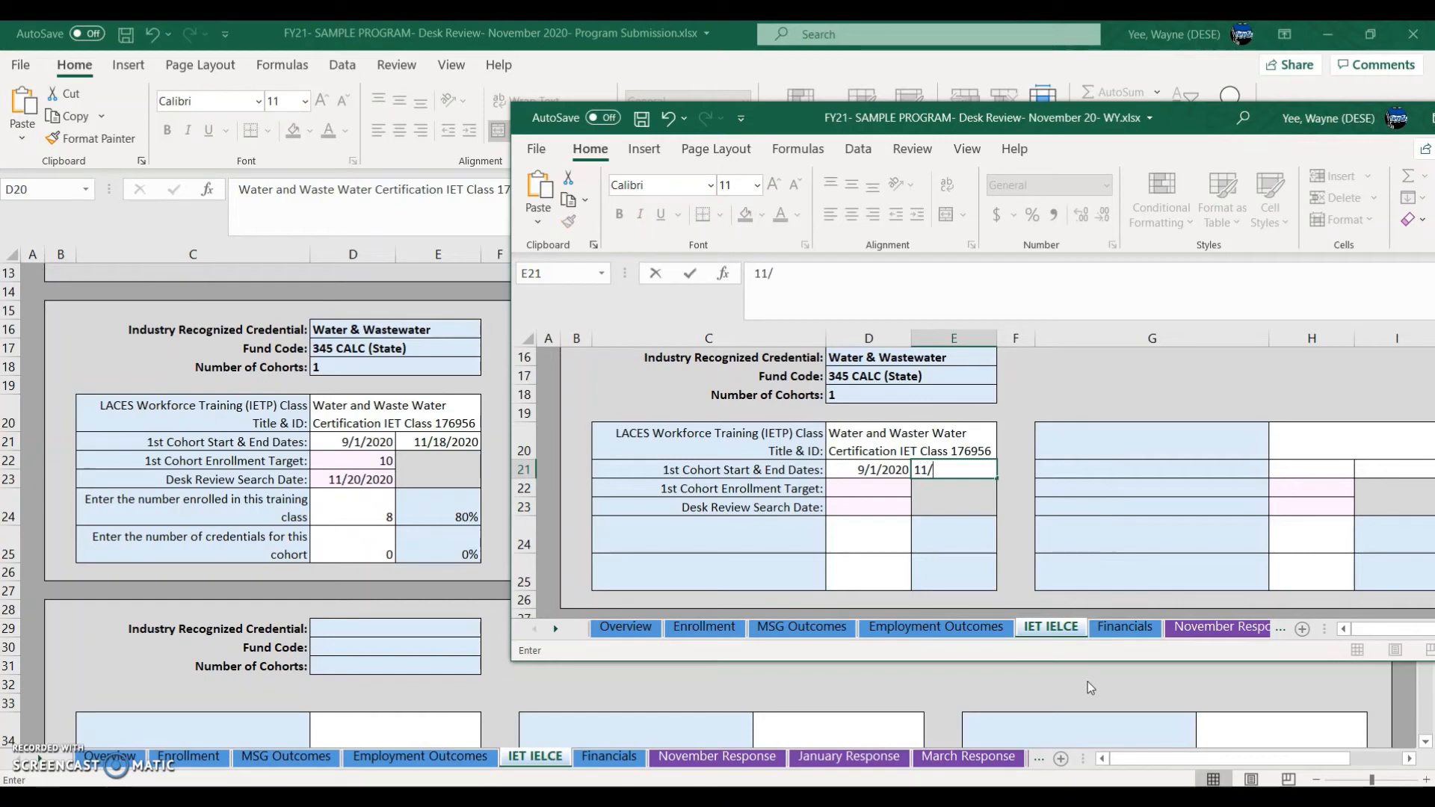
text(22/2020)
key(Return)
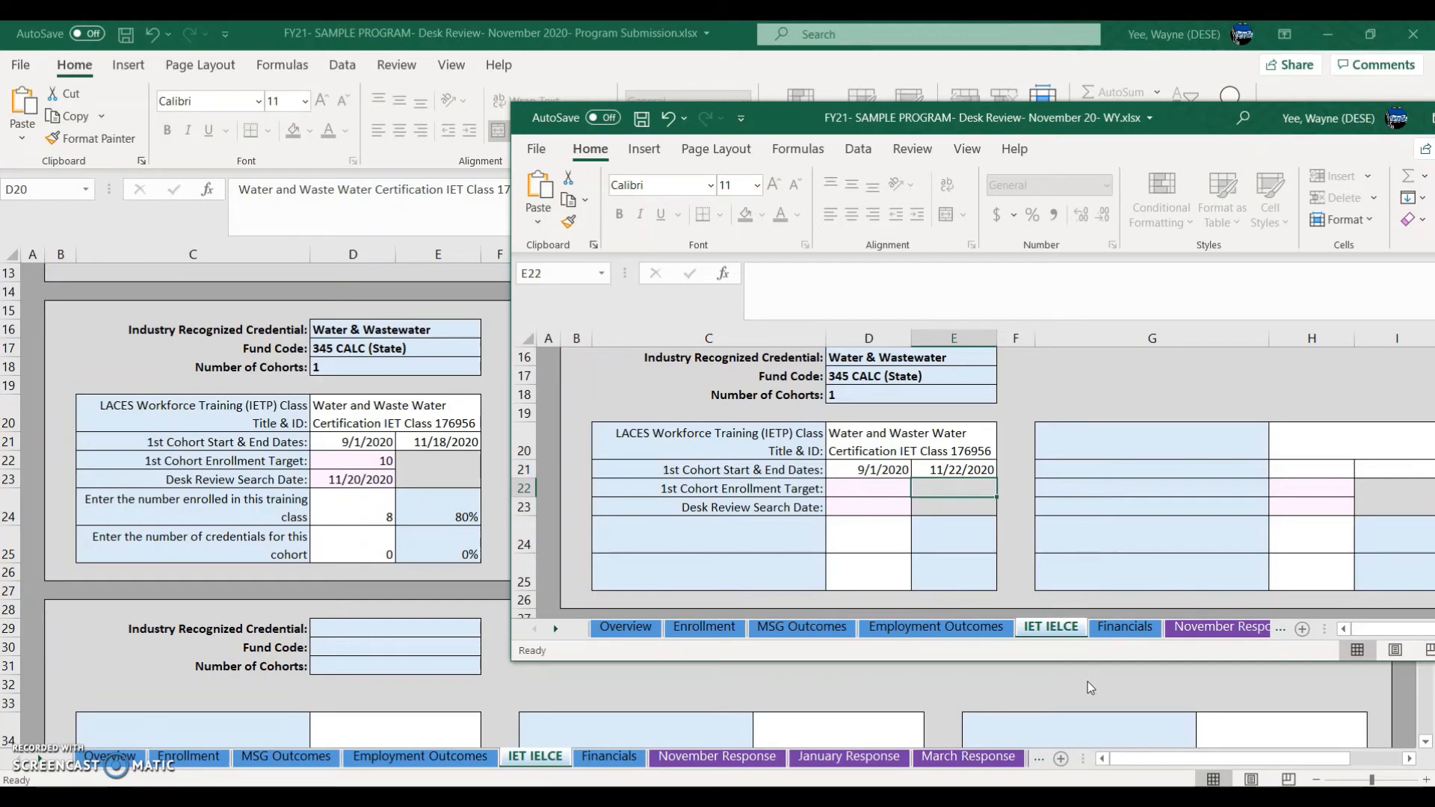
Step: Enter an enrollment target of 10 and a desk review search date of 11/20/2020
key(Left)
text(10)
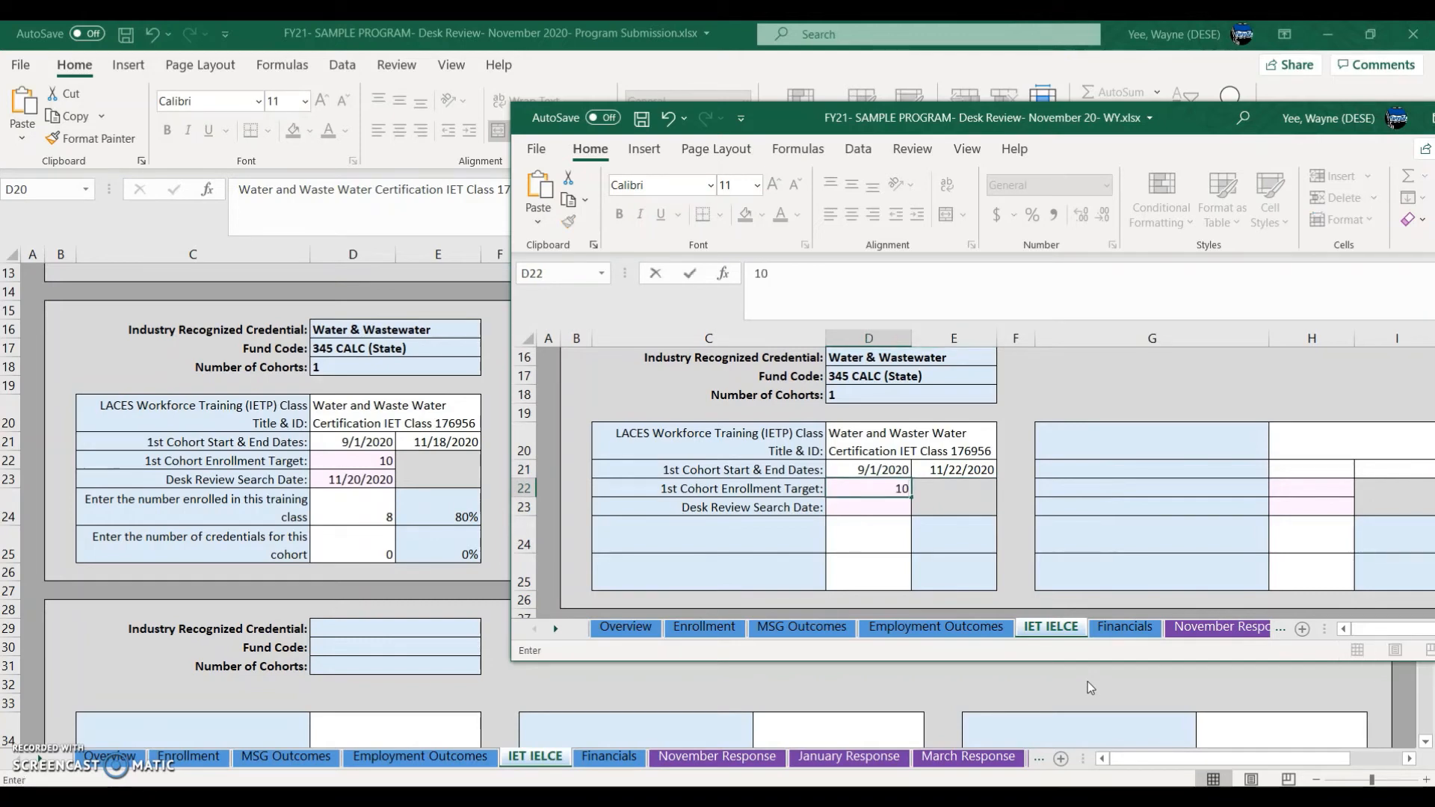
key(Return)
text(11/)
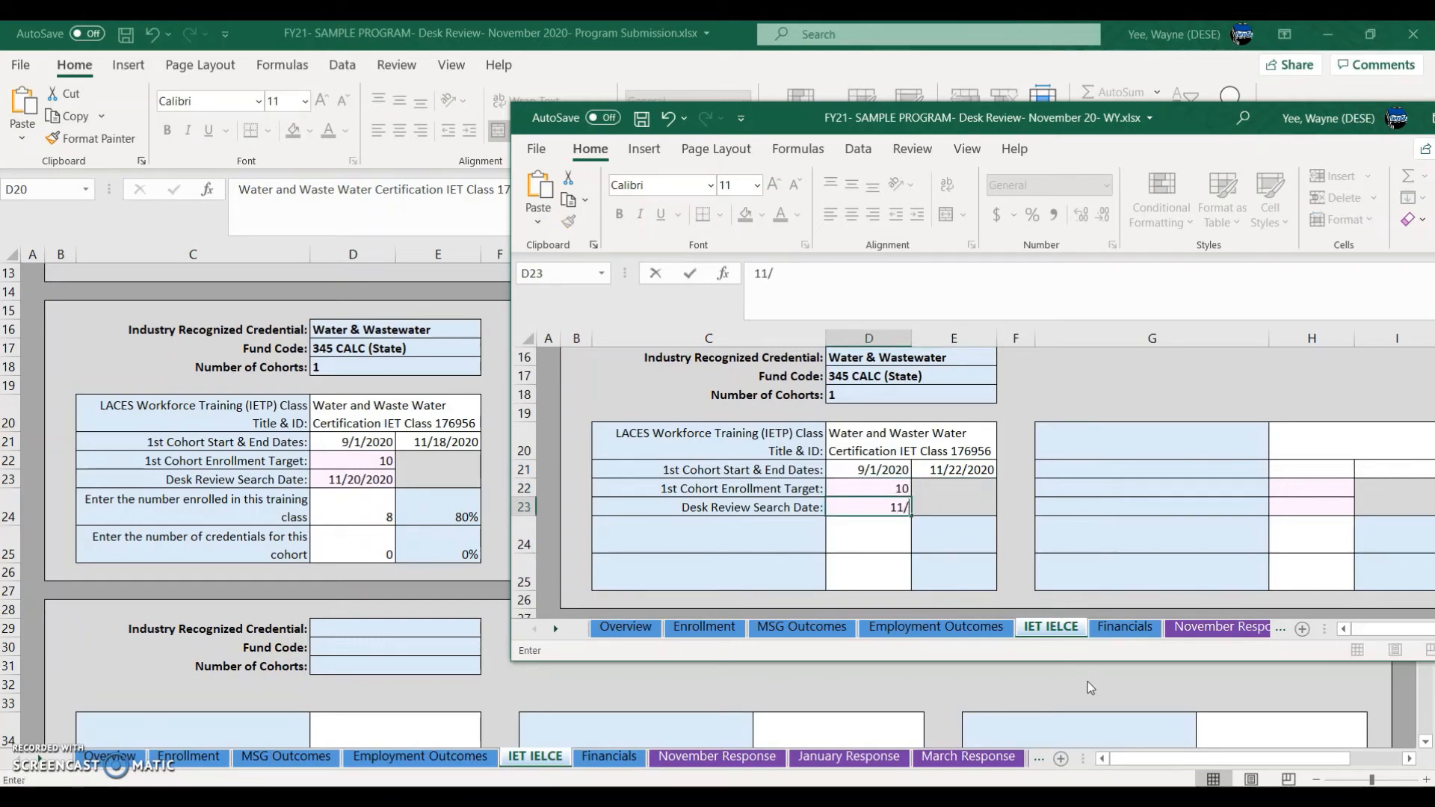
text(20/202)
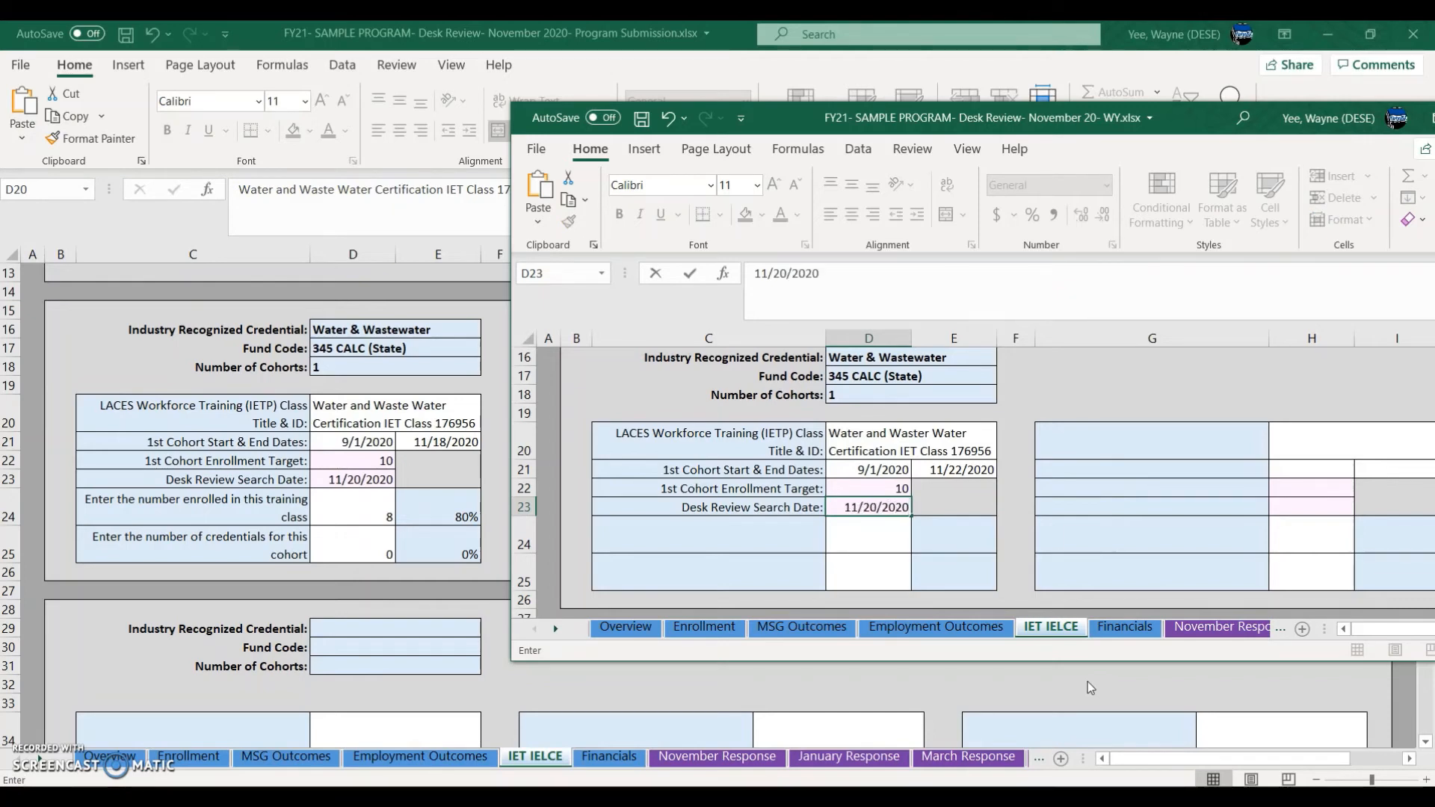
text(0)
key(Return)
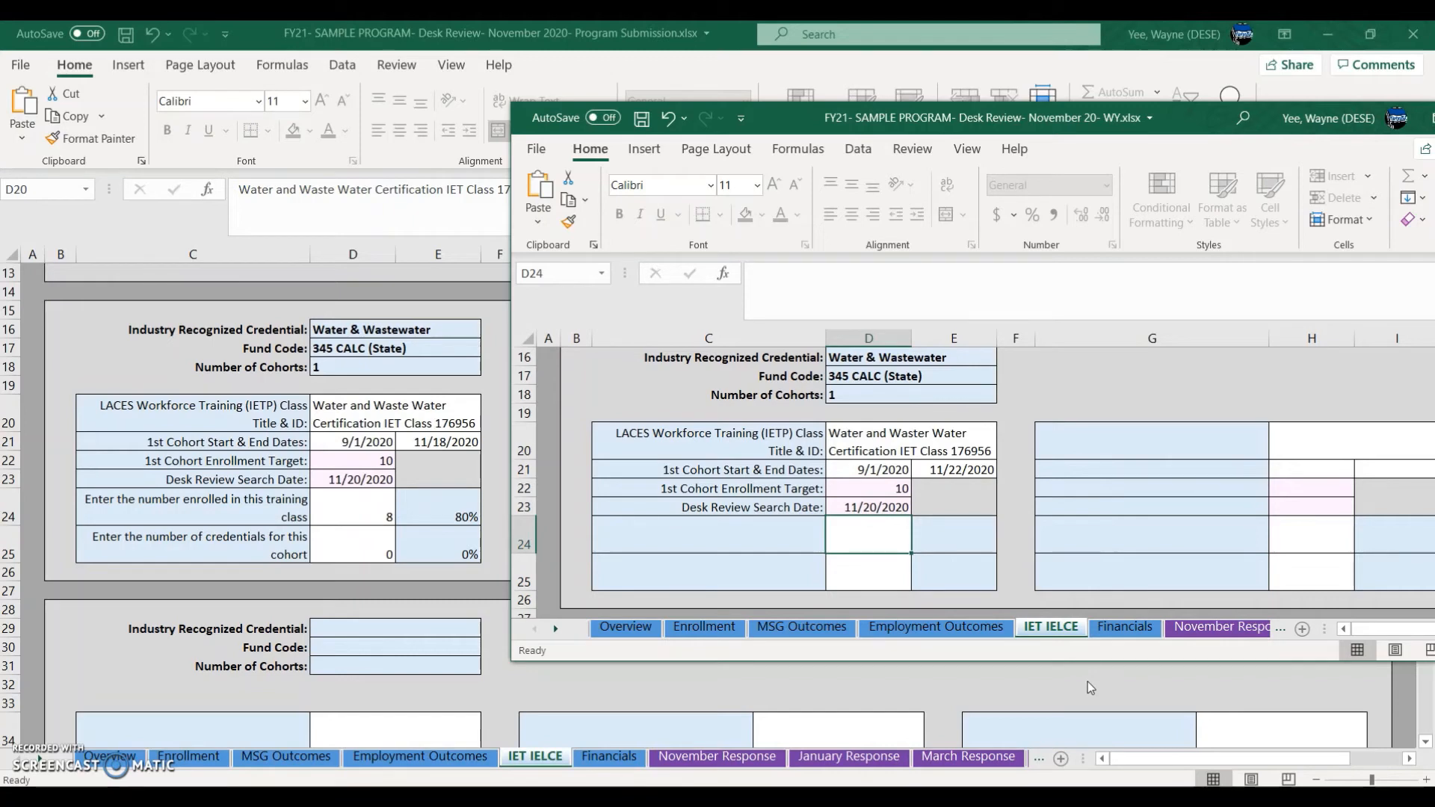
Step: Step through the prompt cells in rows 24–25 and the cohort dates, ending on E21
key(Left)
key(Down)
key(Right)
key(Up)
key(Left)
key(Down)
key(Right)
key(Up)
key(Left)
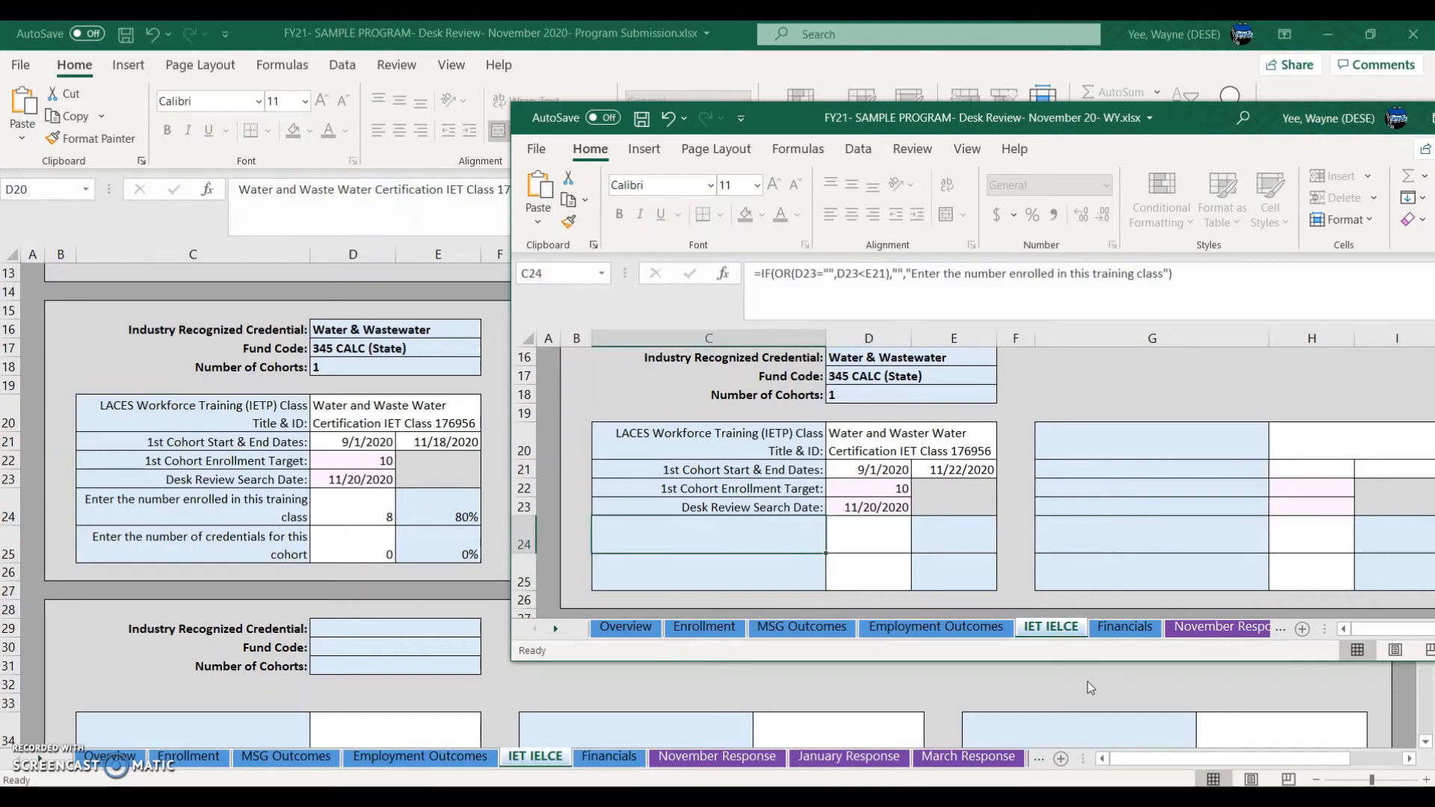
key(Down)
key(Right)
key(Up)
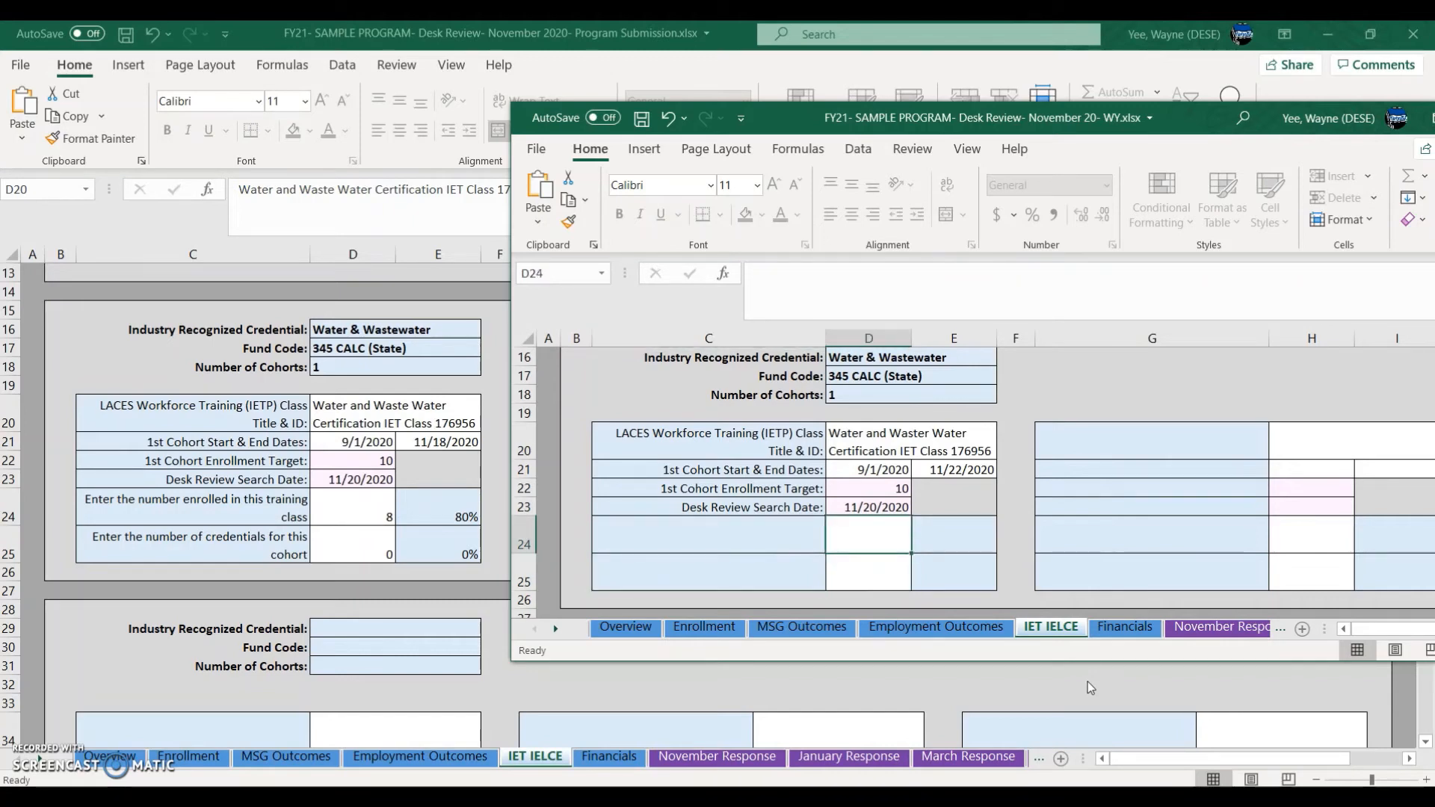
key(Up)
key(Up)
key(Up)
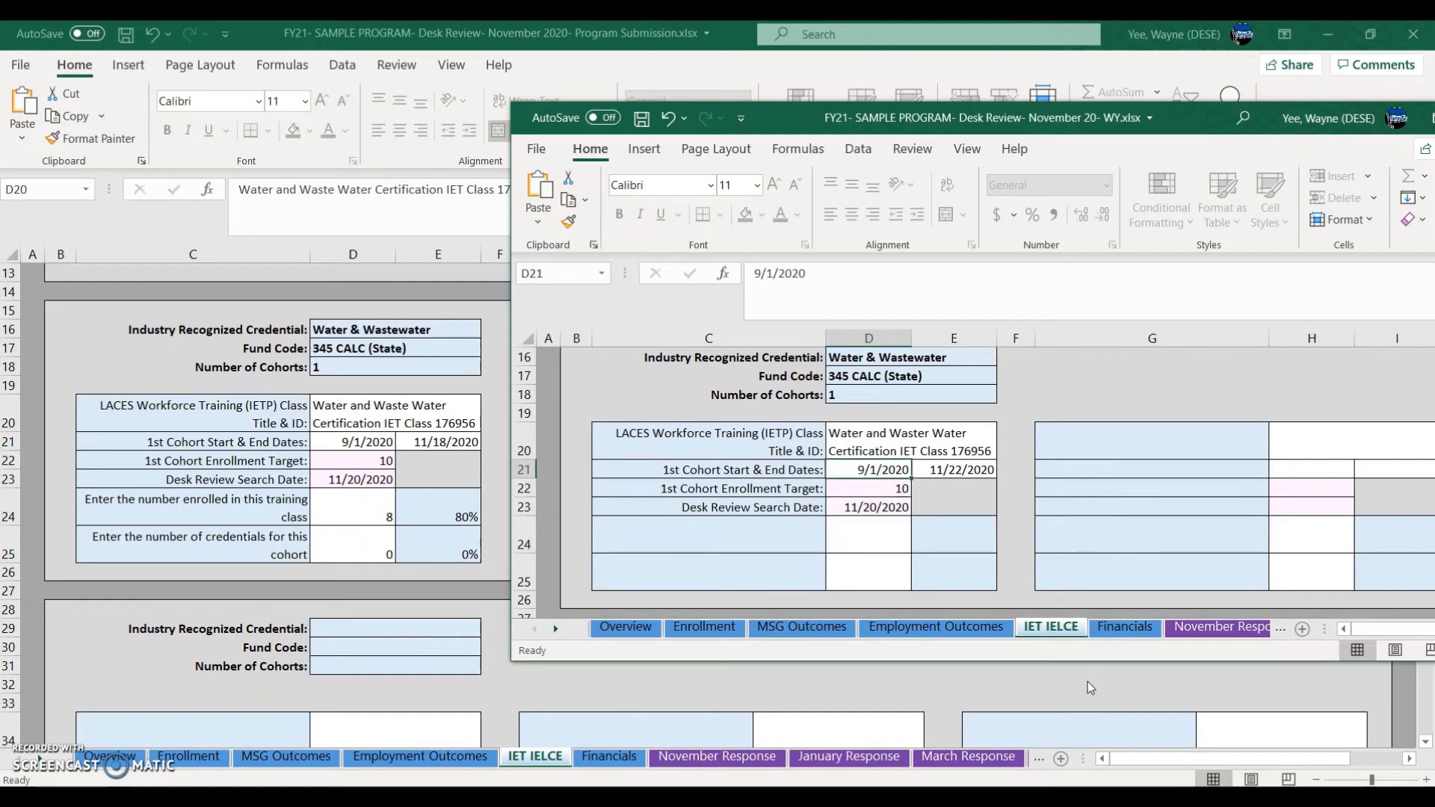
key(Down)
key(Down)
key(Up)
key(Up)
key(Right)
key(Left)
key(Down)
key(Down)
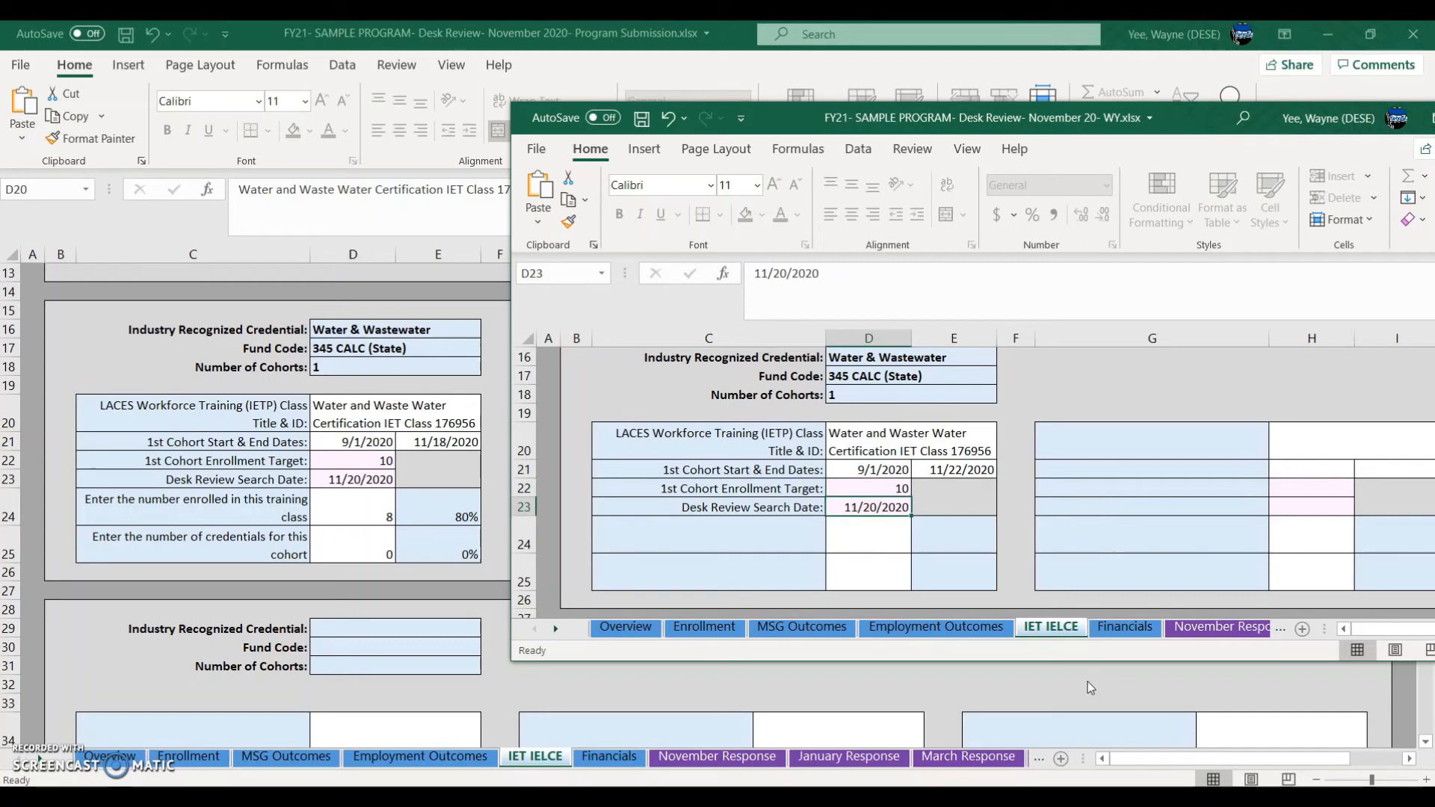
key(Up)
key(Up)
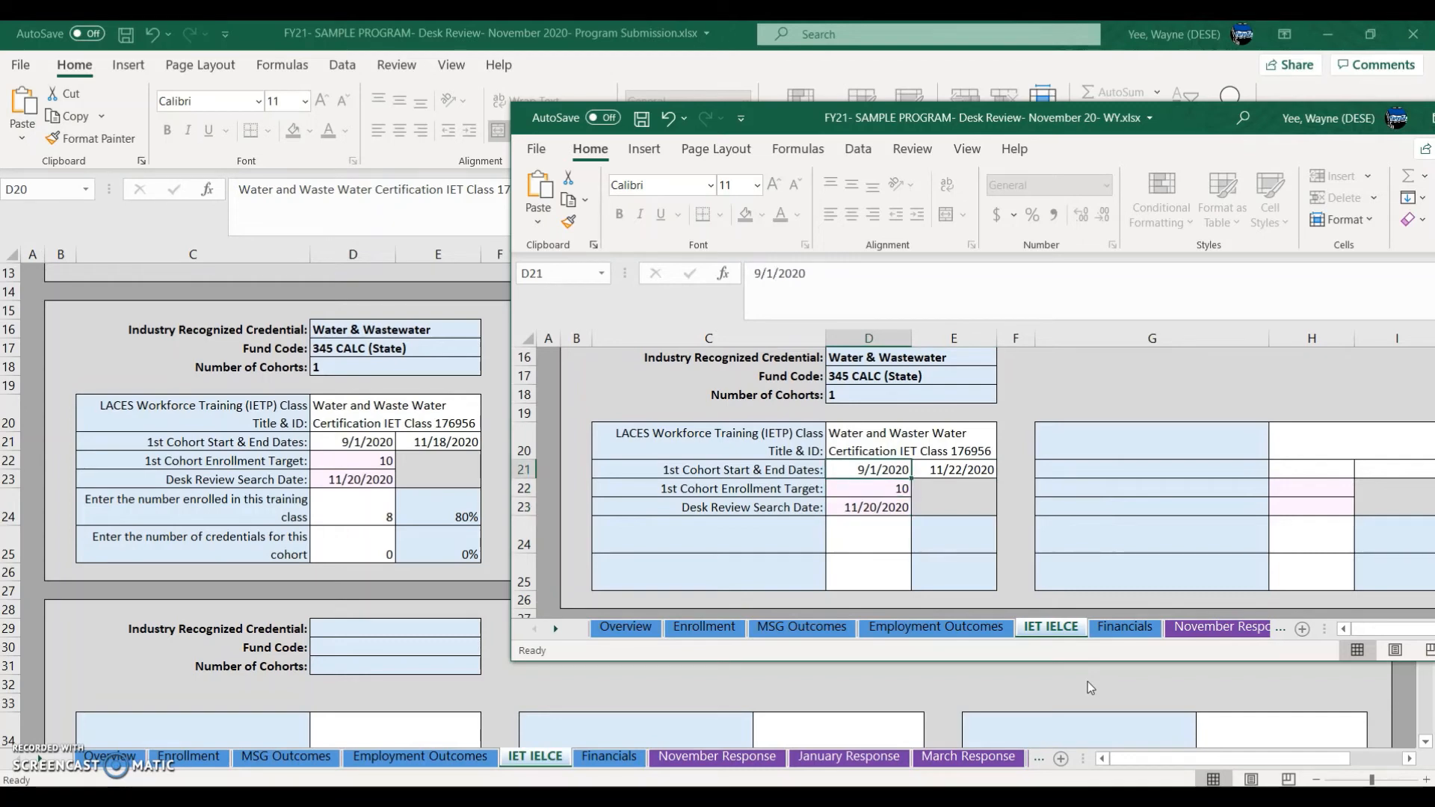
key(Right)
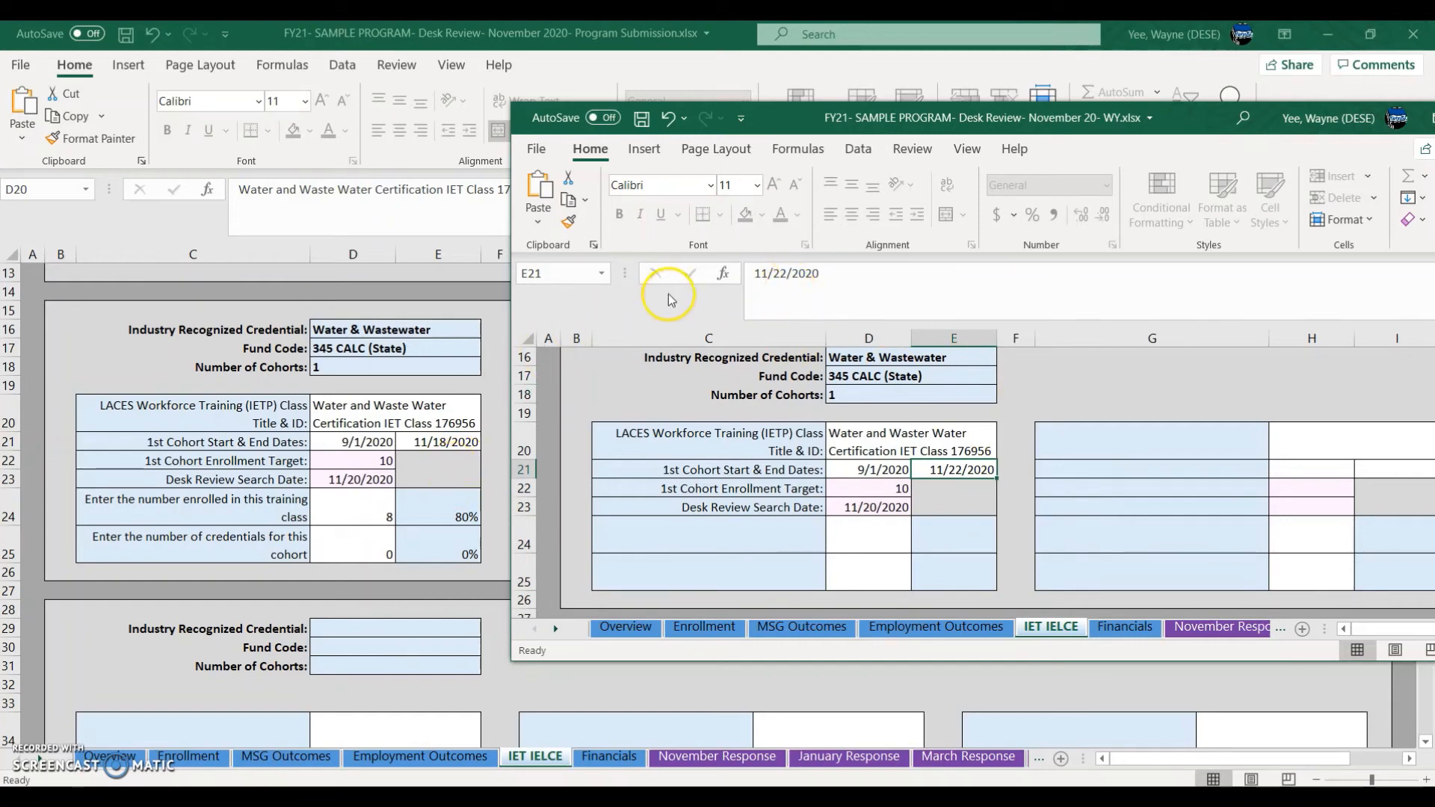
Step: Change the cohort end date in E21 to 11/18/2020
click(786, 275)
key(BackSpace)
key(BackSpace)
text(18)
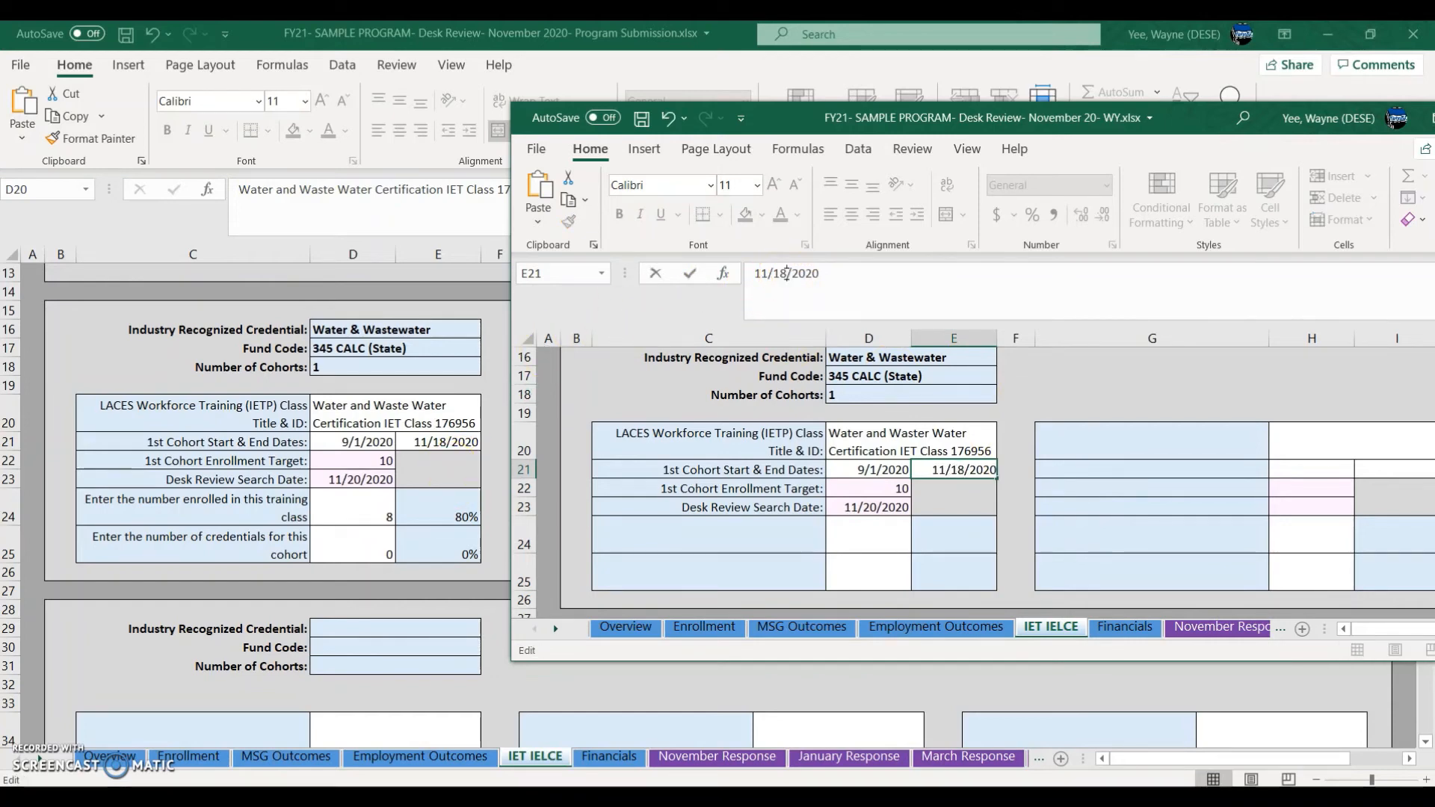
key(Return)
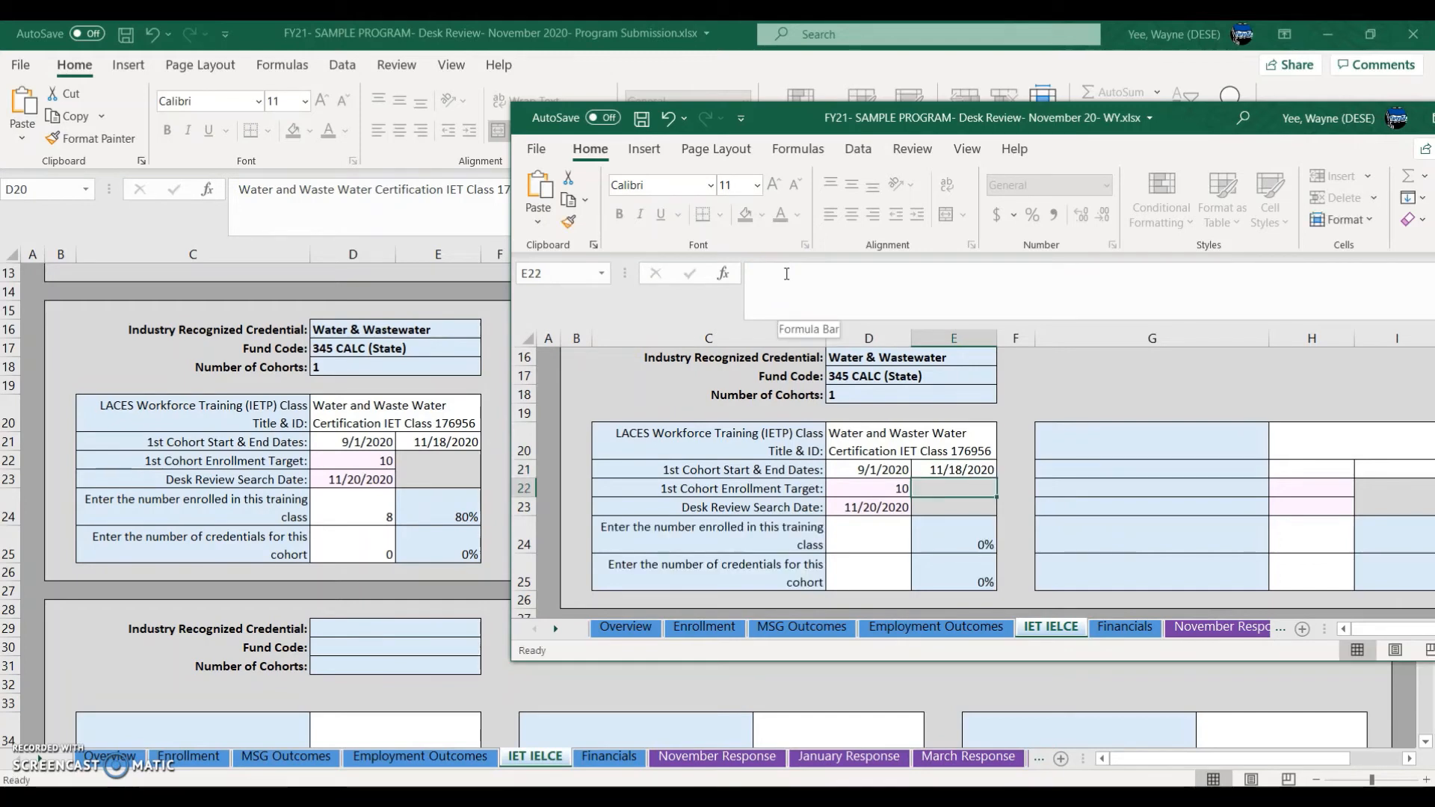
Step: Review the IF prompt formulas in C24 and C25 alongside the search date in D23
key(Left)
key(Down)
key(Down)
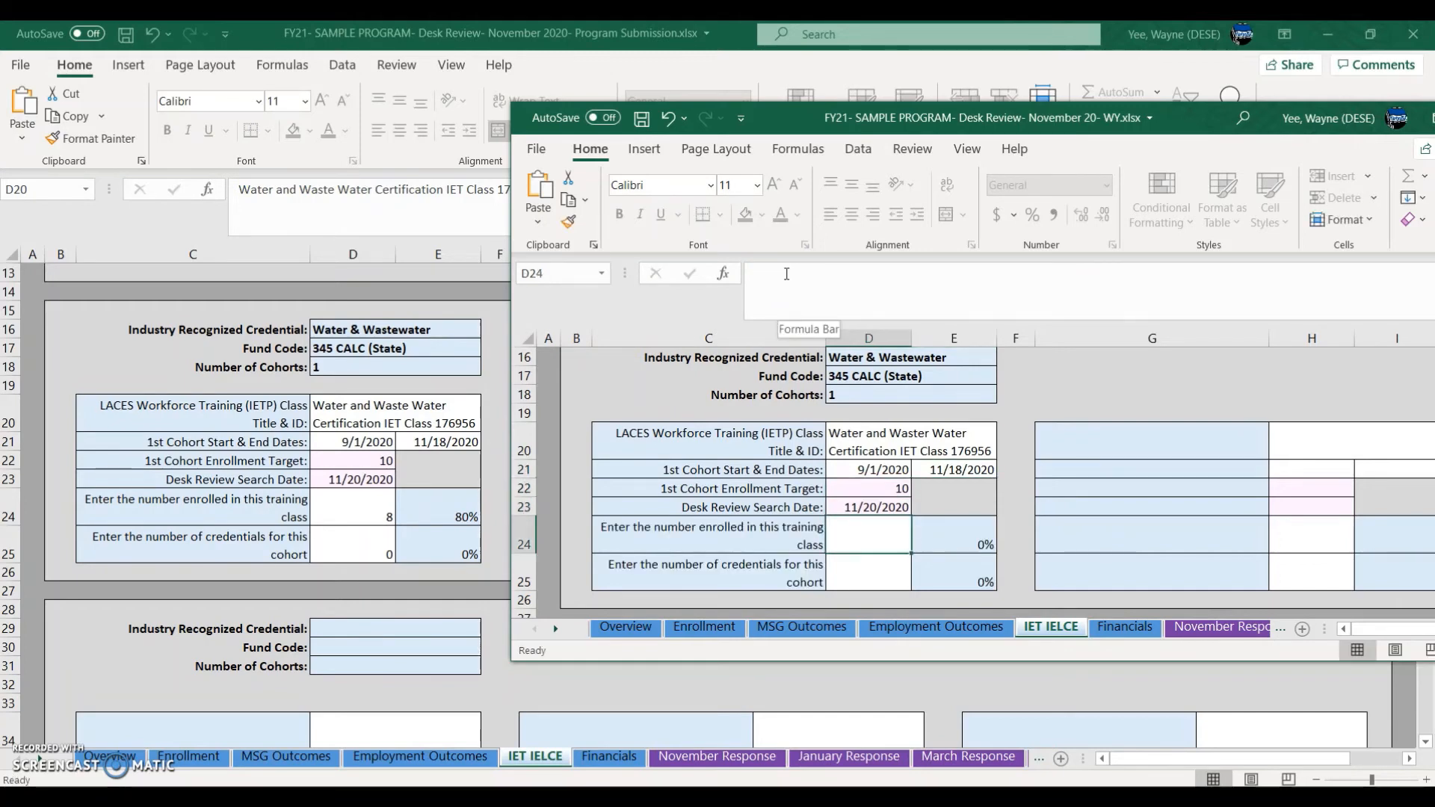
key(Up)
key(Down)
key(Left)
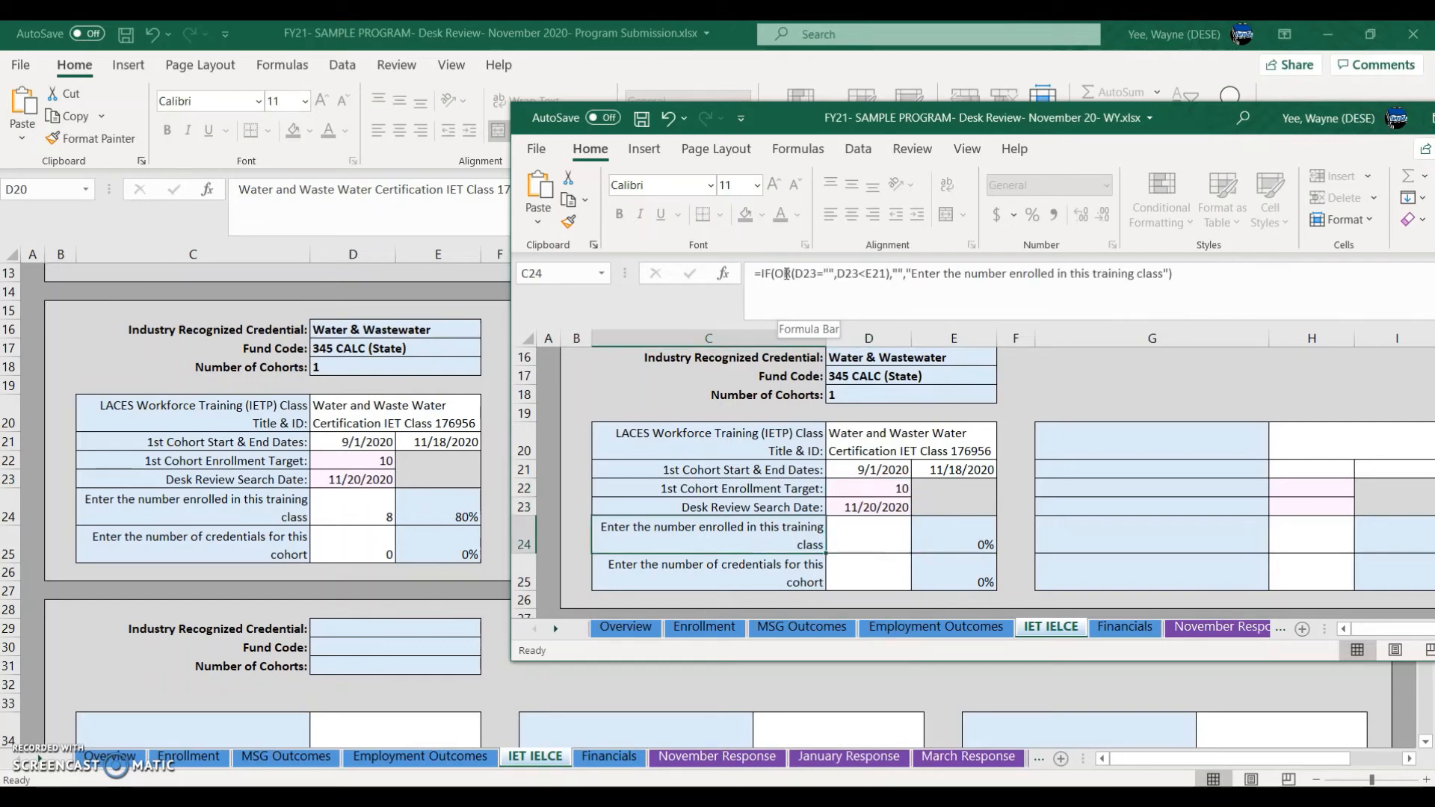
key(Down)
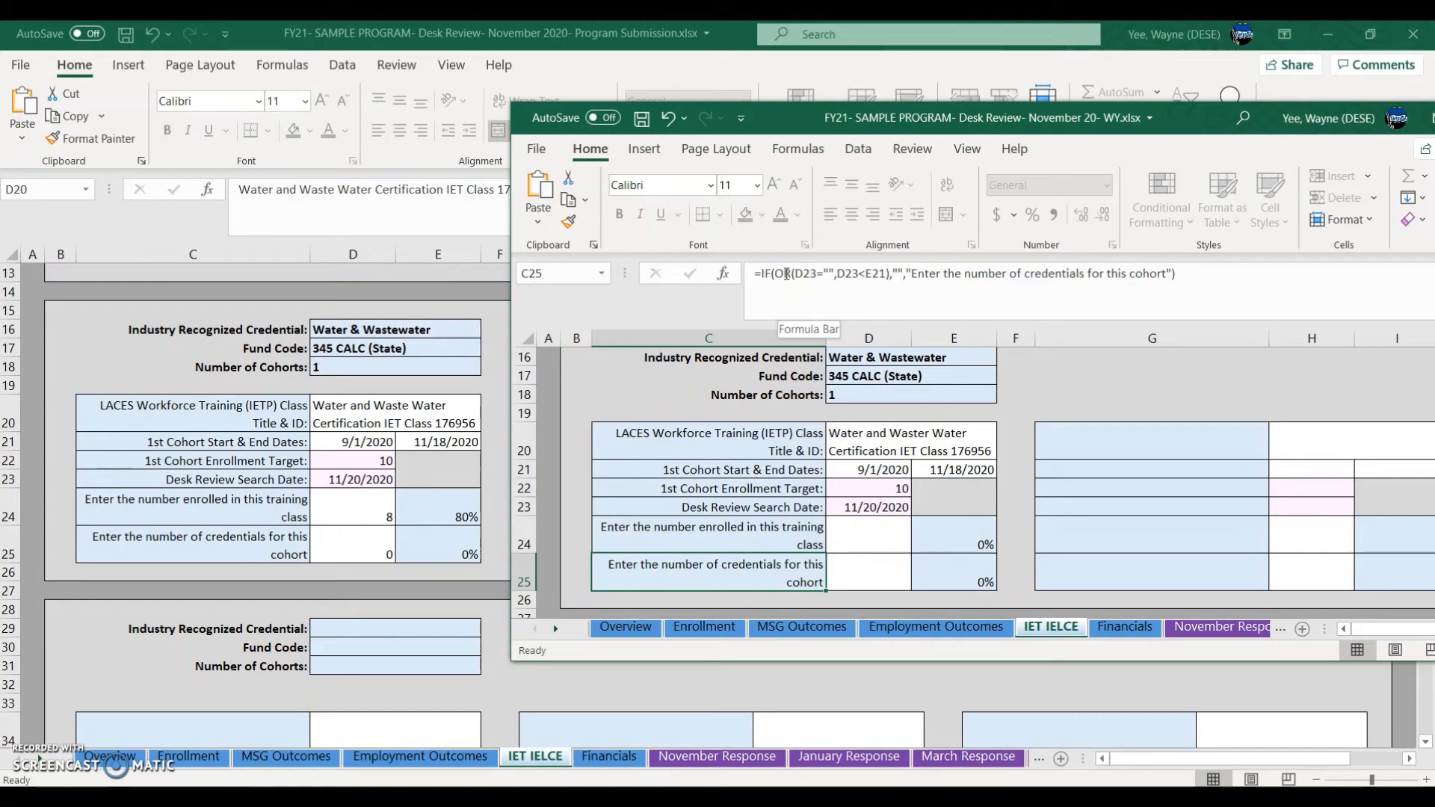
key(Up)
key(Up)
key(Right)
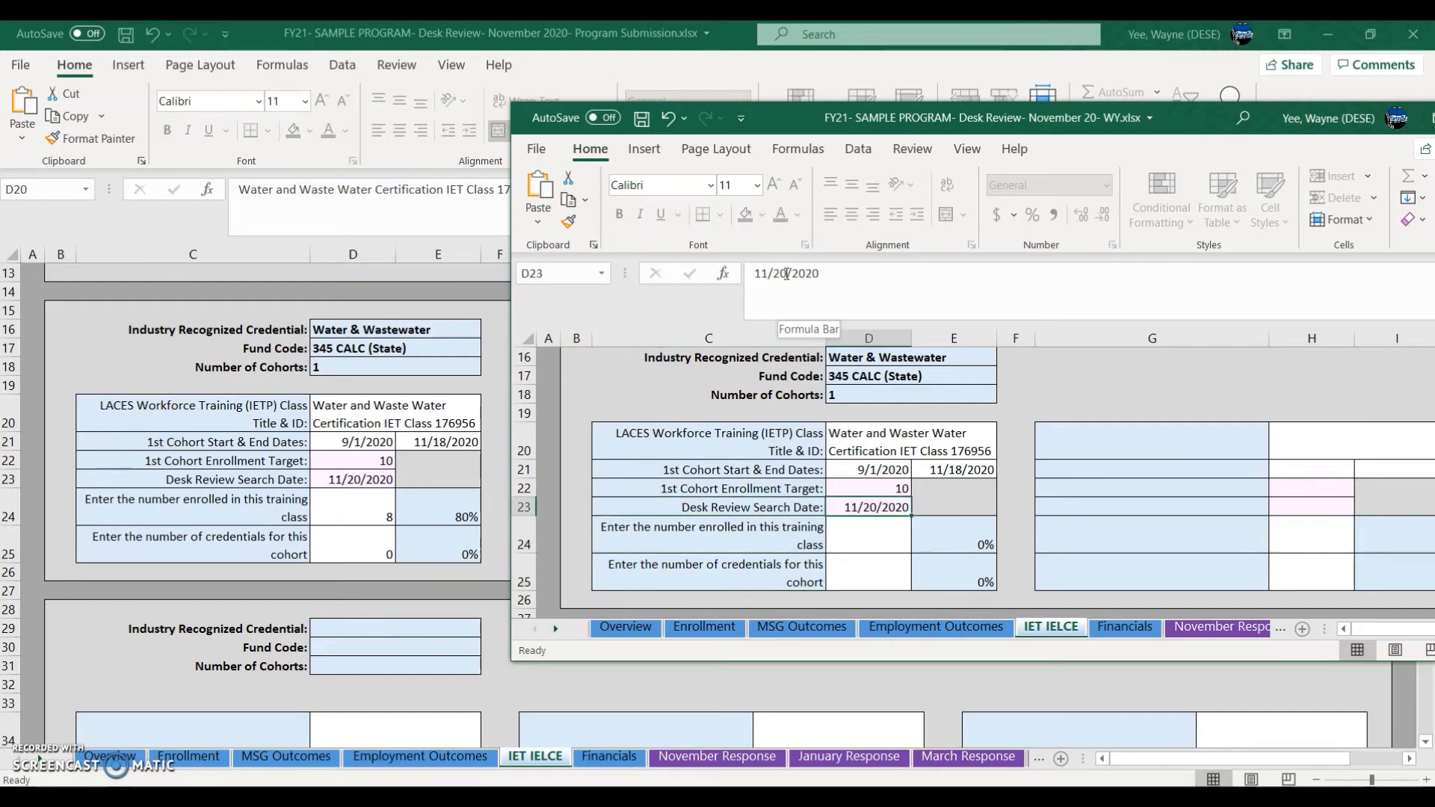
key(Up)
key(Up)
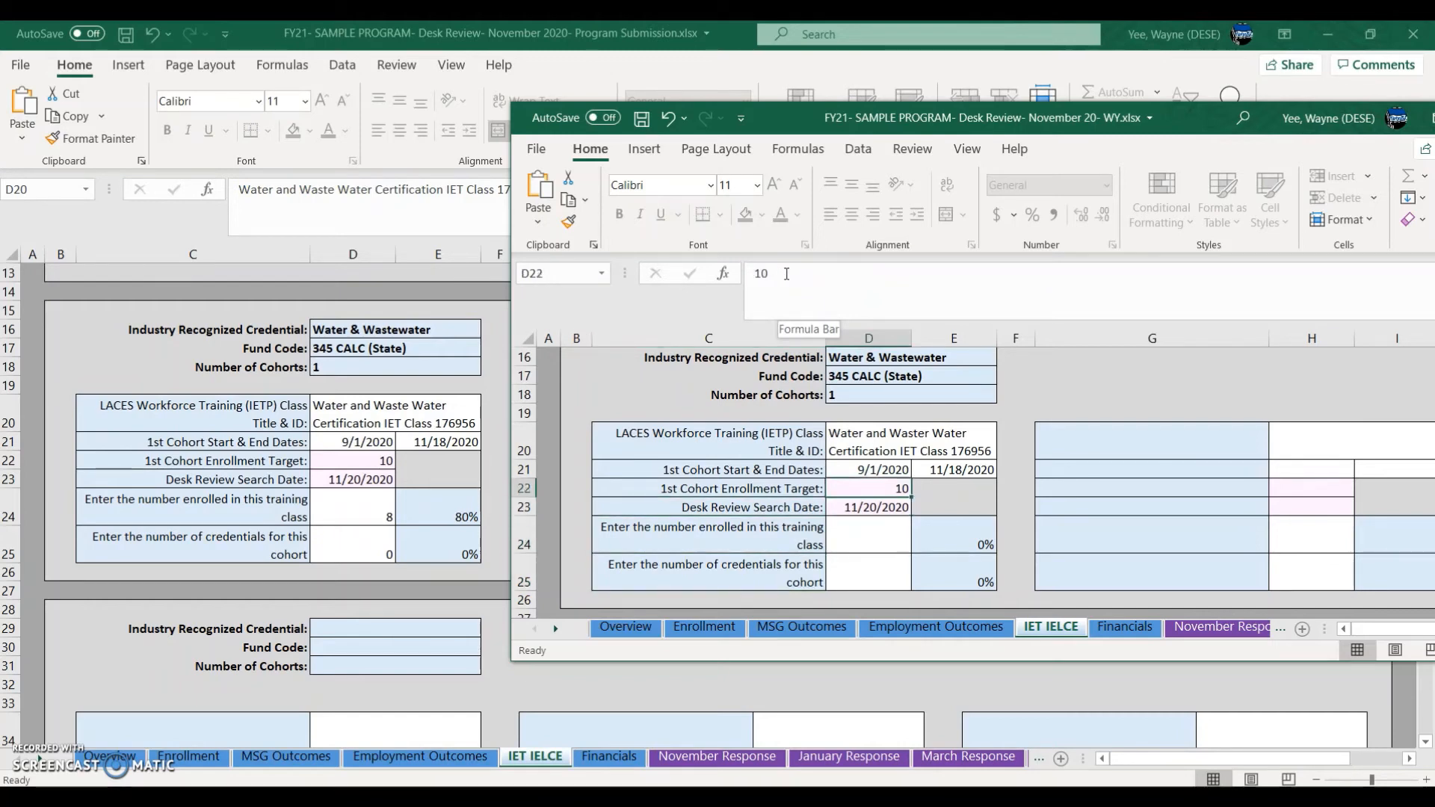
key(Right)
key(Down)
key(Down)
key(Down)
key(Down)
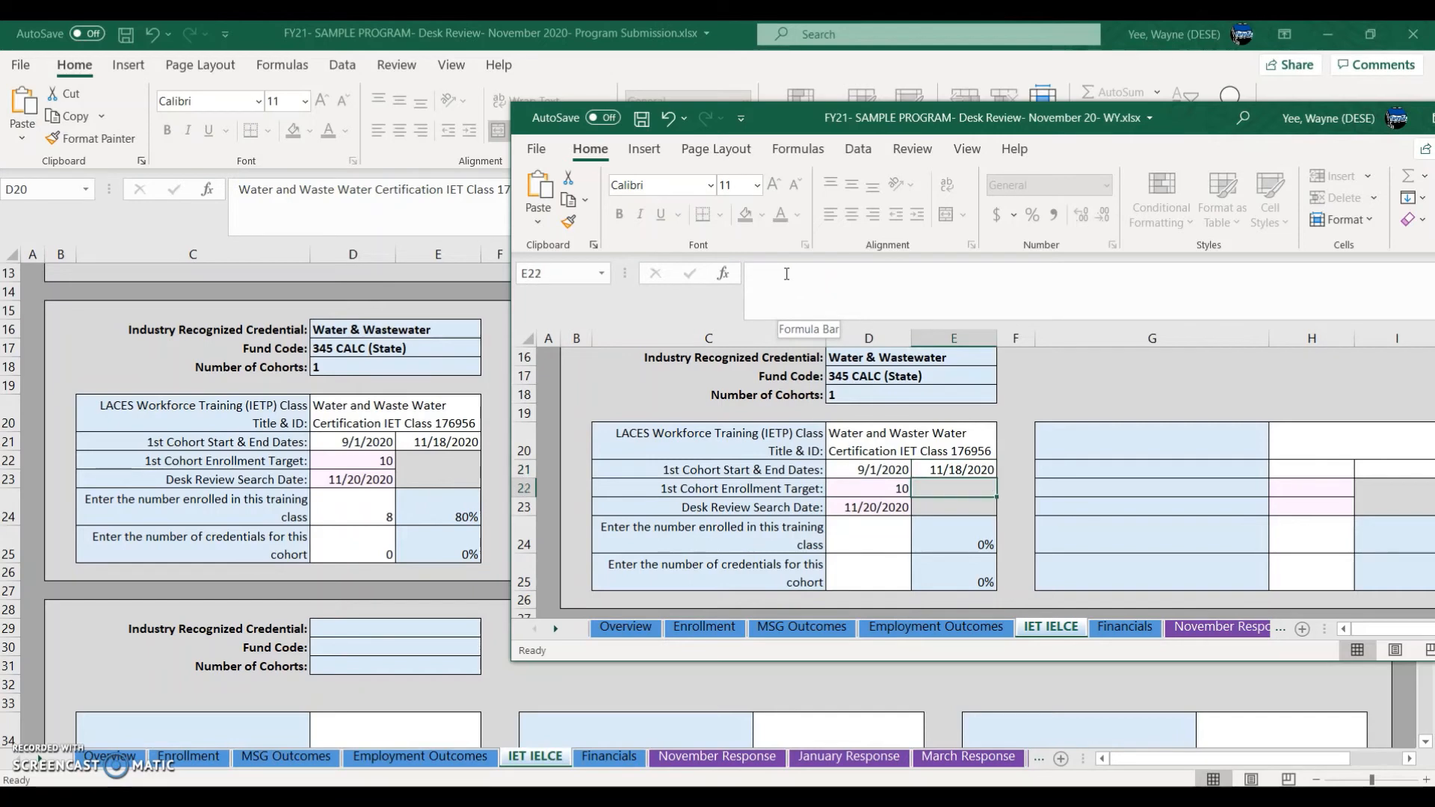
key(Left)
key(Left)
key(Left)
key(Right)
key(Left)
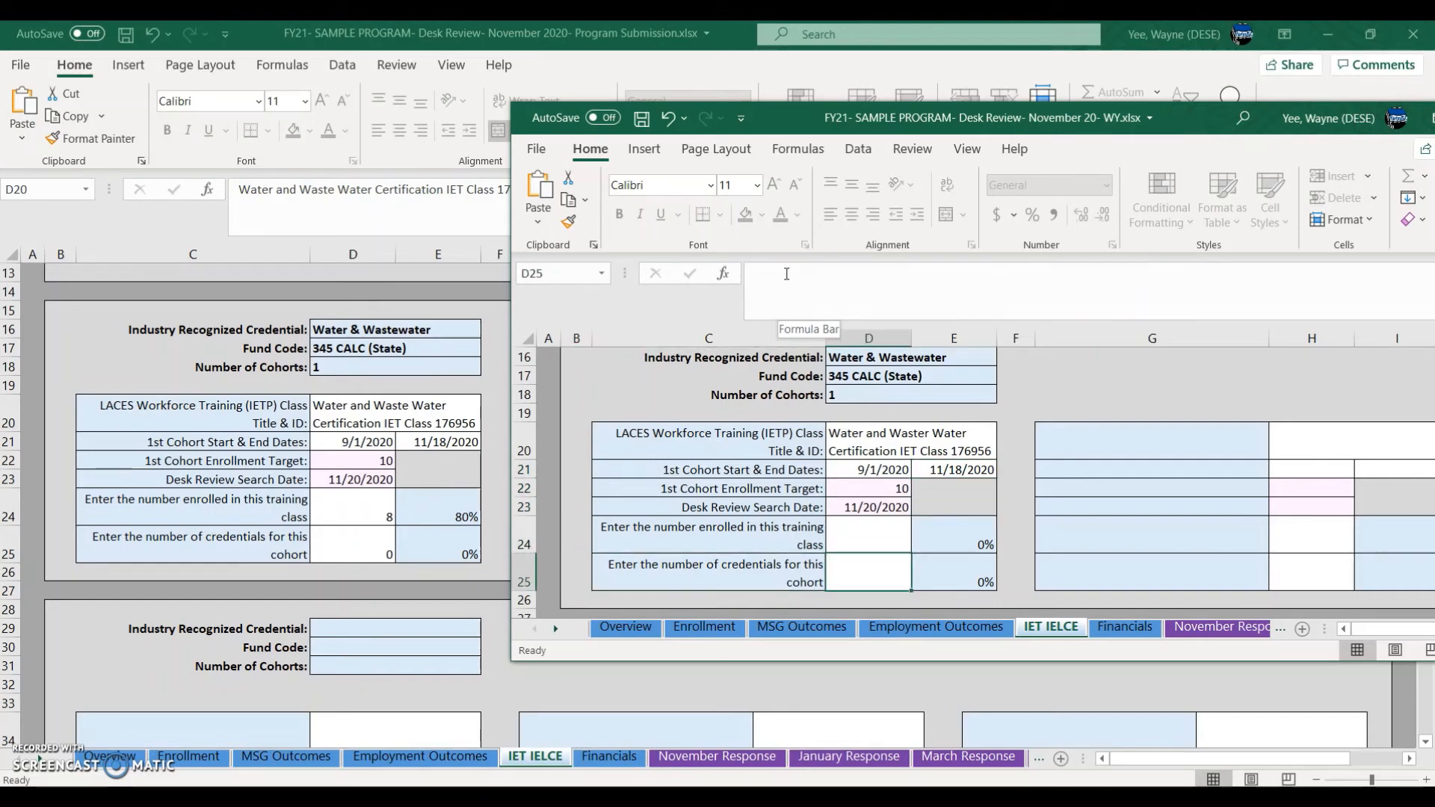
key(Up)
key(Right)
key(Up)
key(Right)
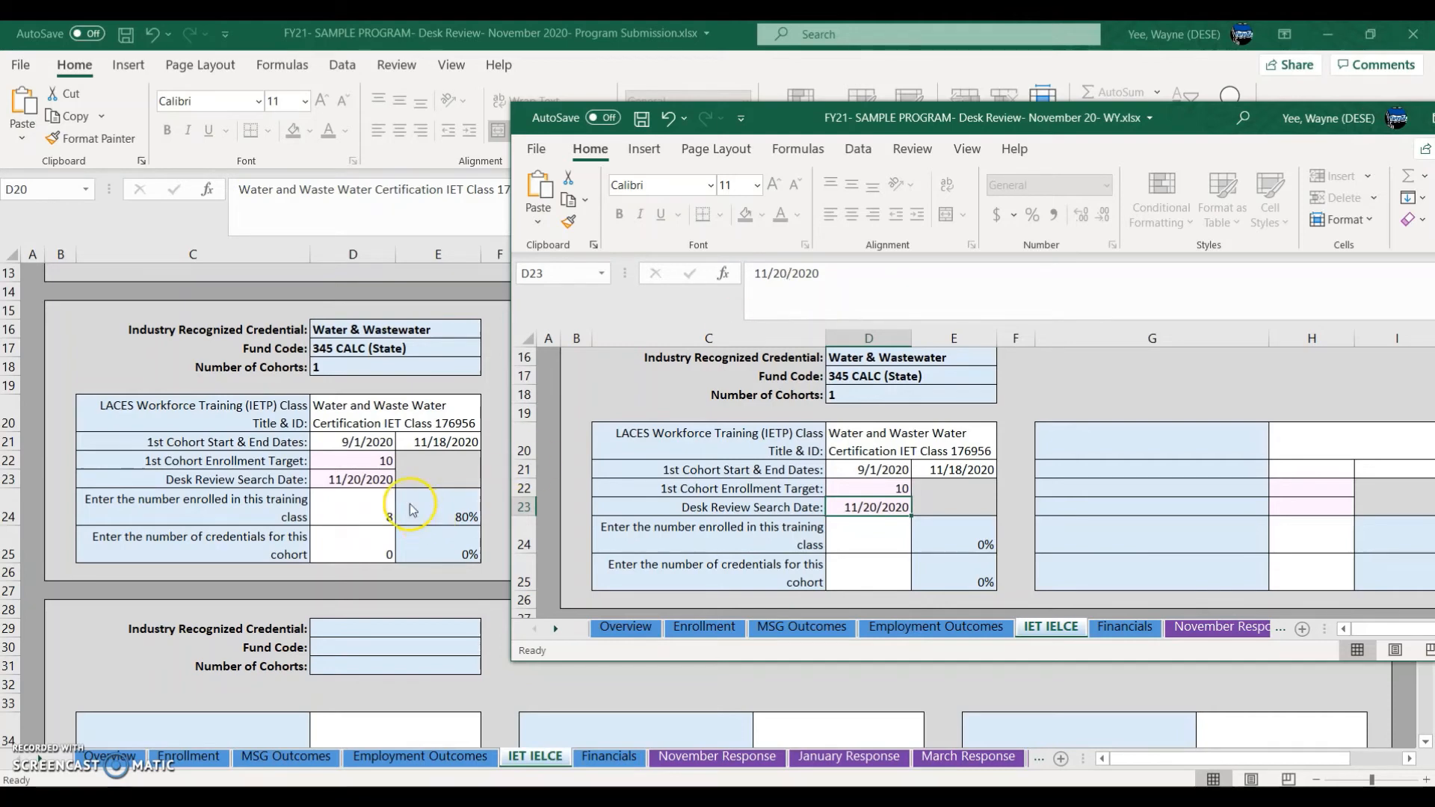
Step: In LACES, run saved search 27 IET Enrollment by Cohort FY21
key(alt+Tab)
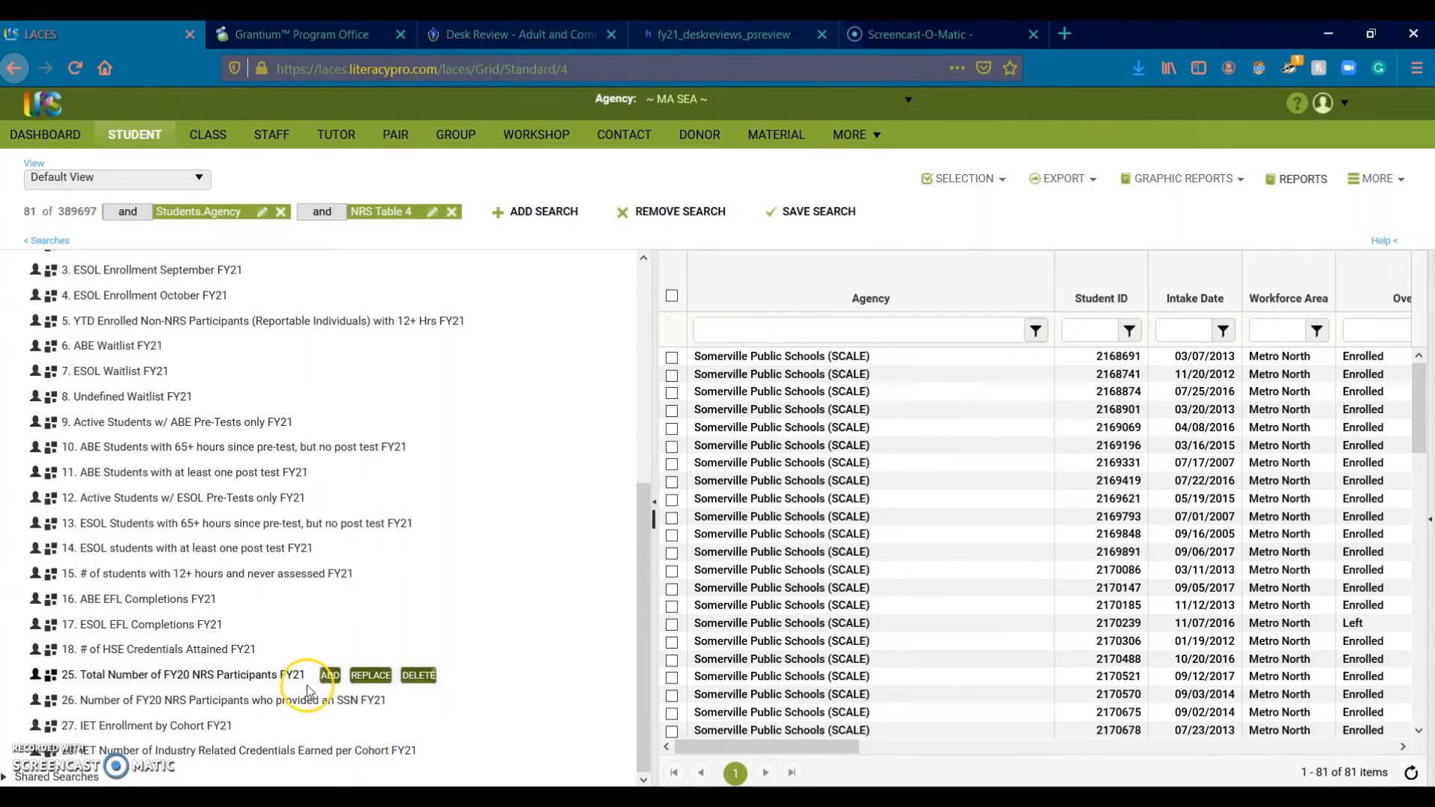
mouse_move(193, 730)
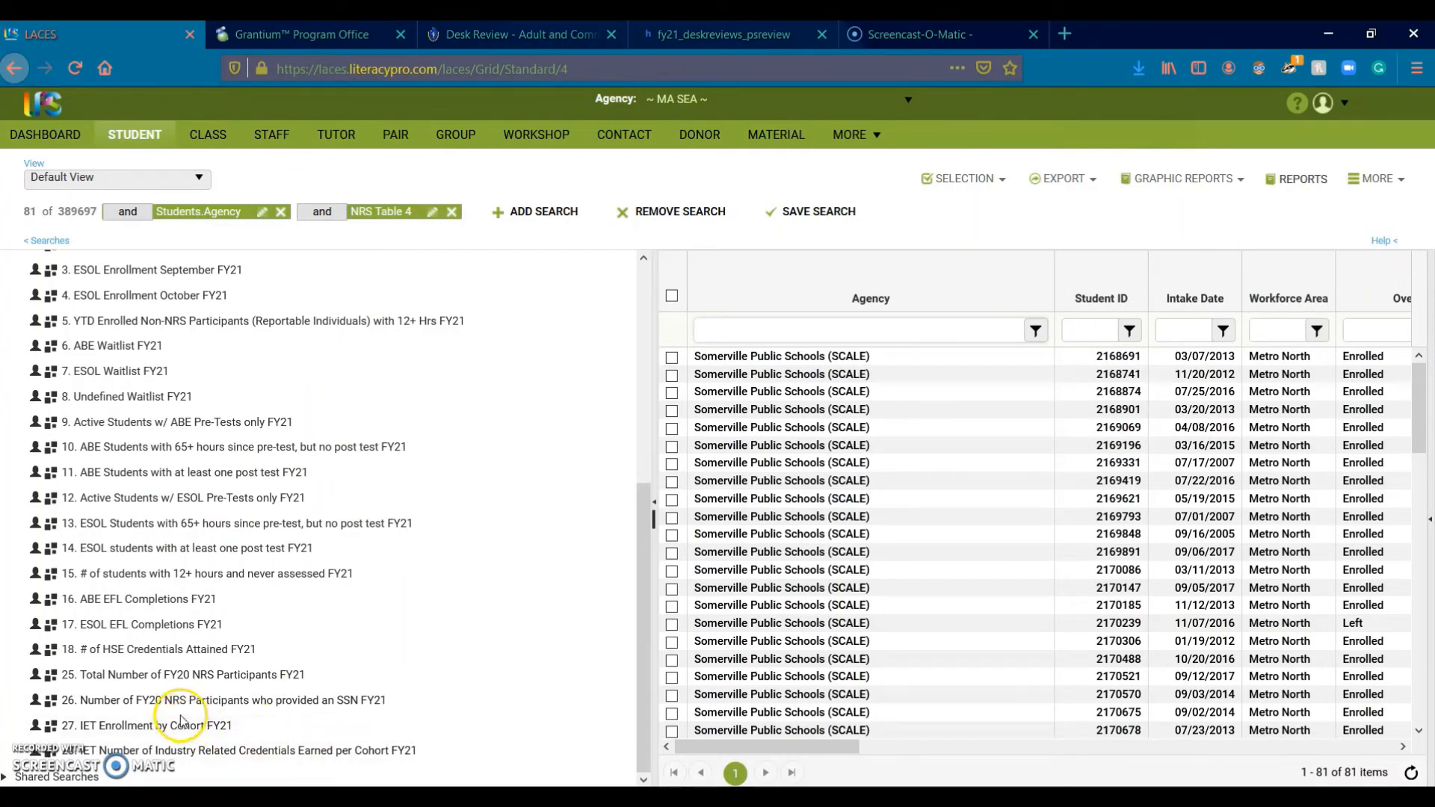
click(298, 726)
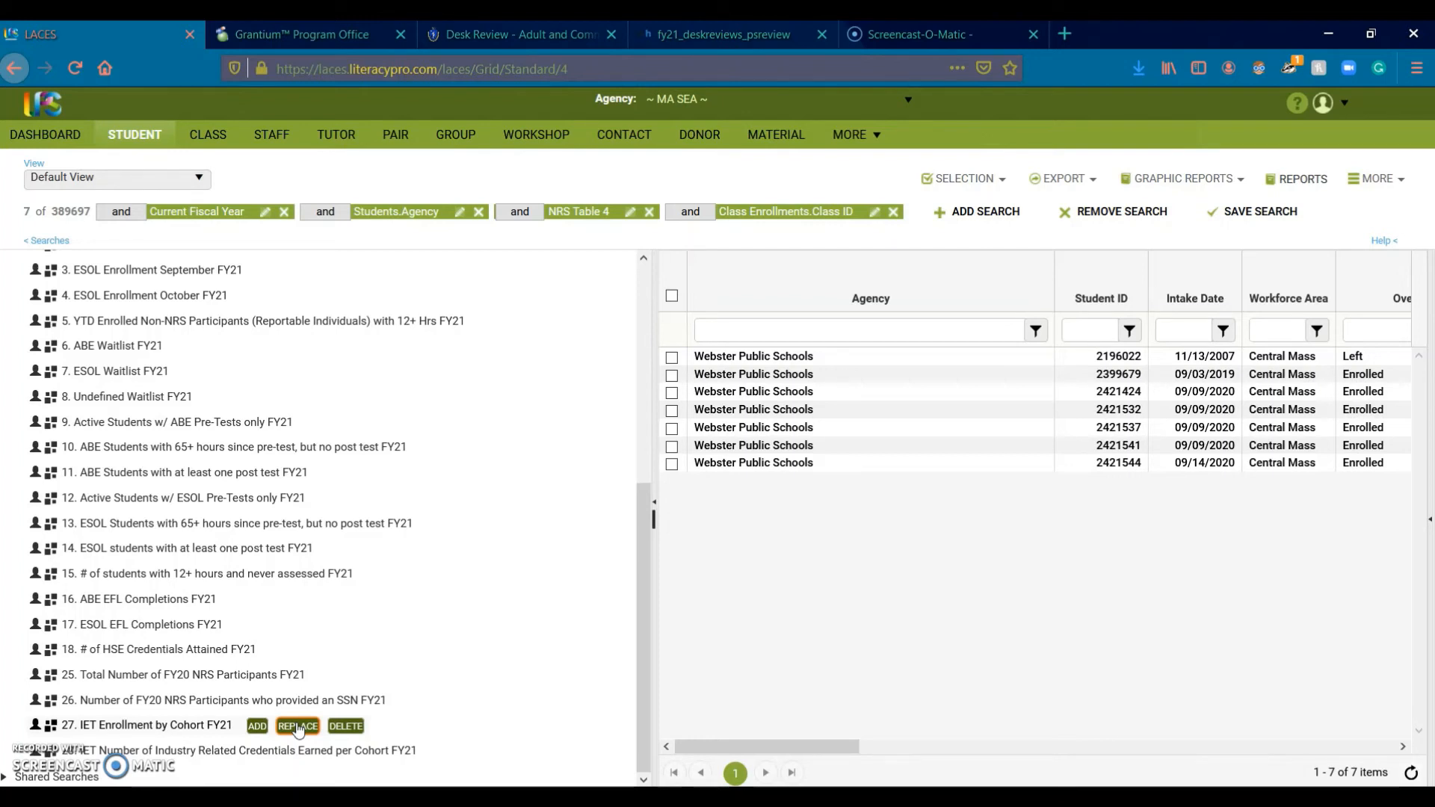
click(297, 726)
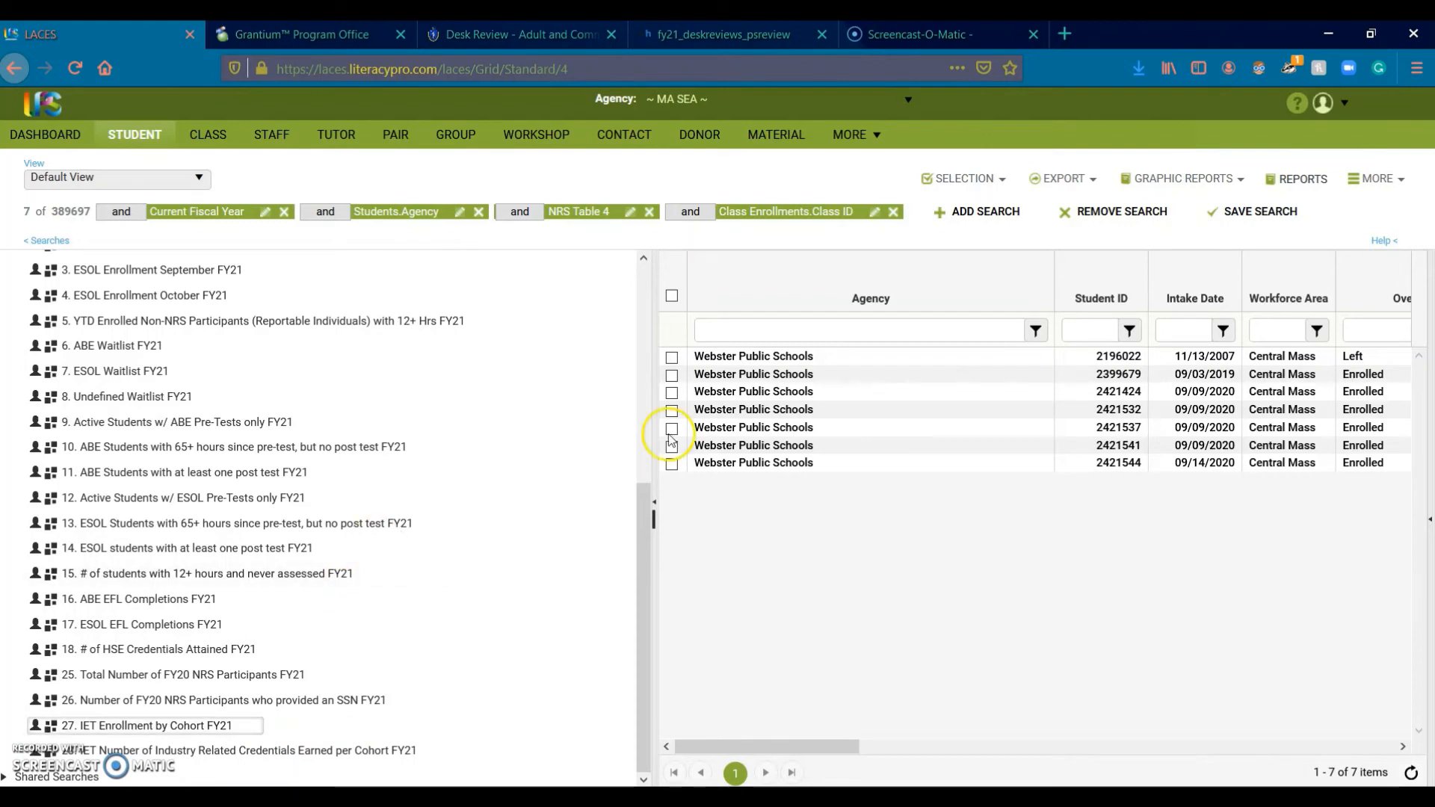
Step: Replace the Agency criterion with a 'somerville' filter
click(826, 336)
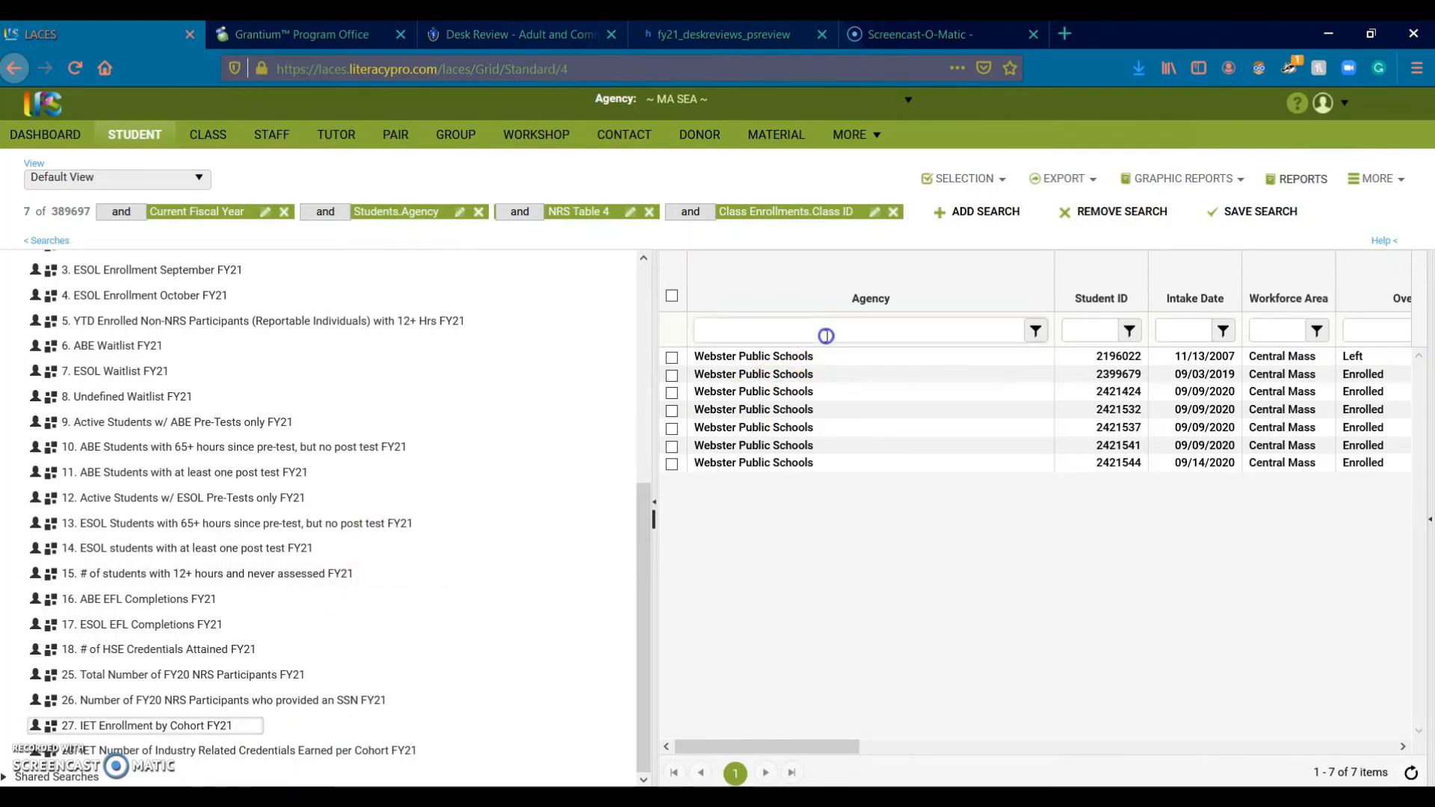
text(somerville)
key(Return)
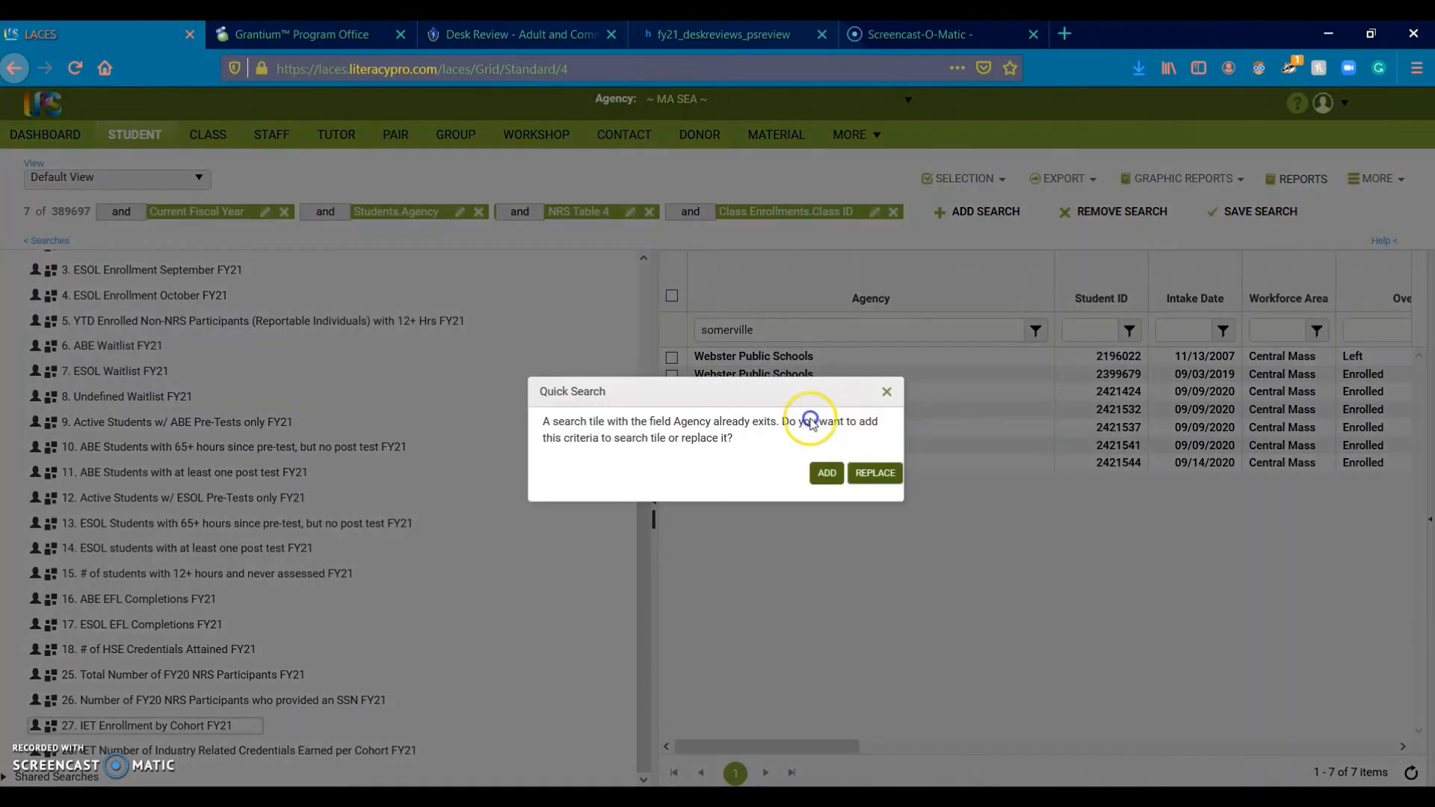
click(884, 476)
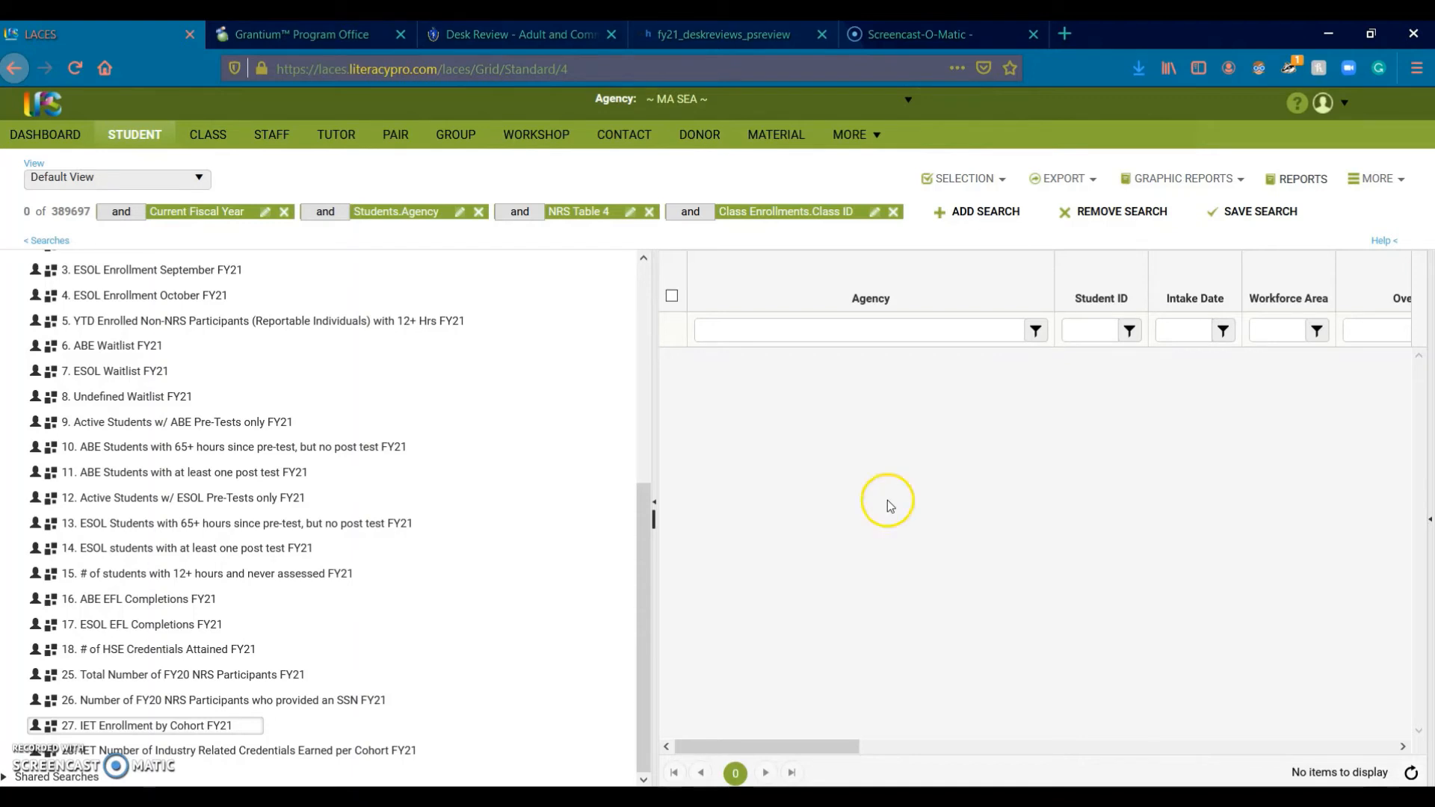
Step: Look up class ID 176956 in the desk review workbook's class title cell D20
mouse_move(933, 770)
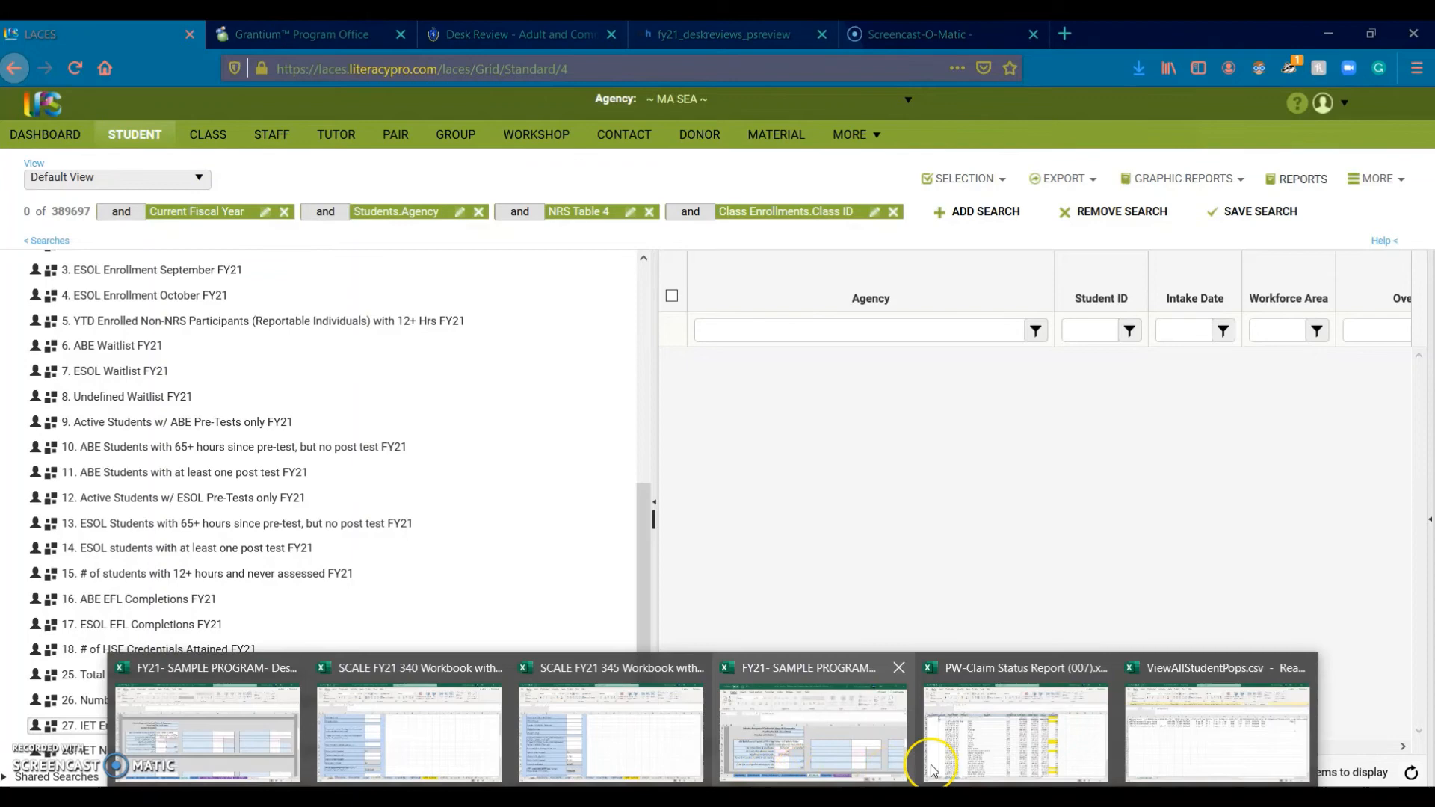
click(832, 770)
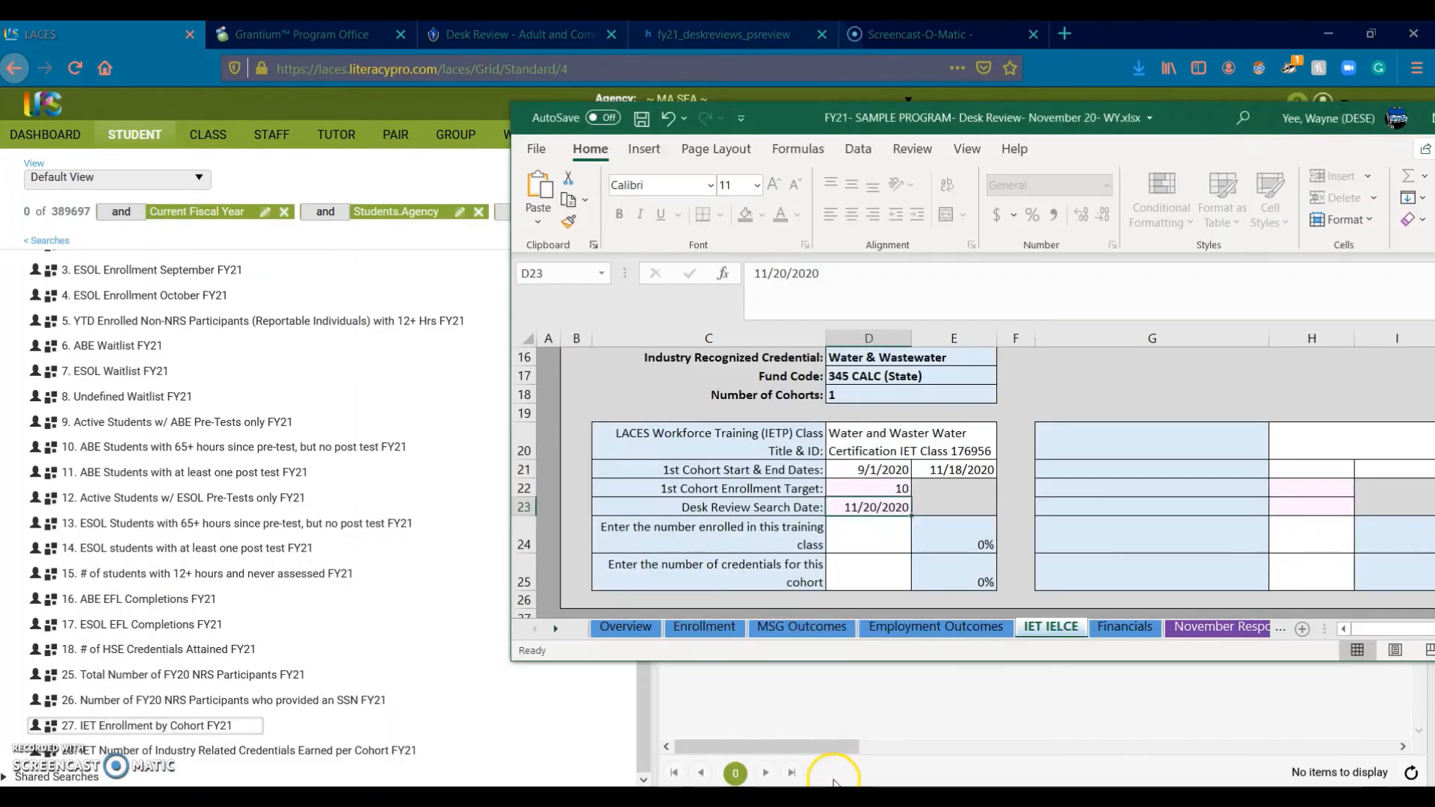
click(976, 445)
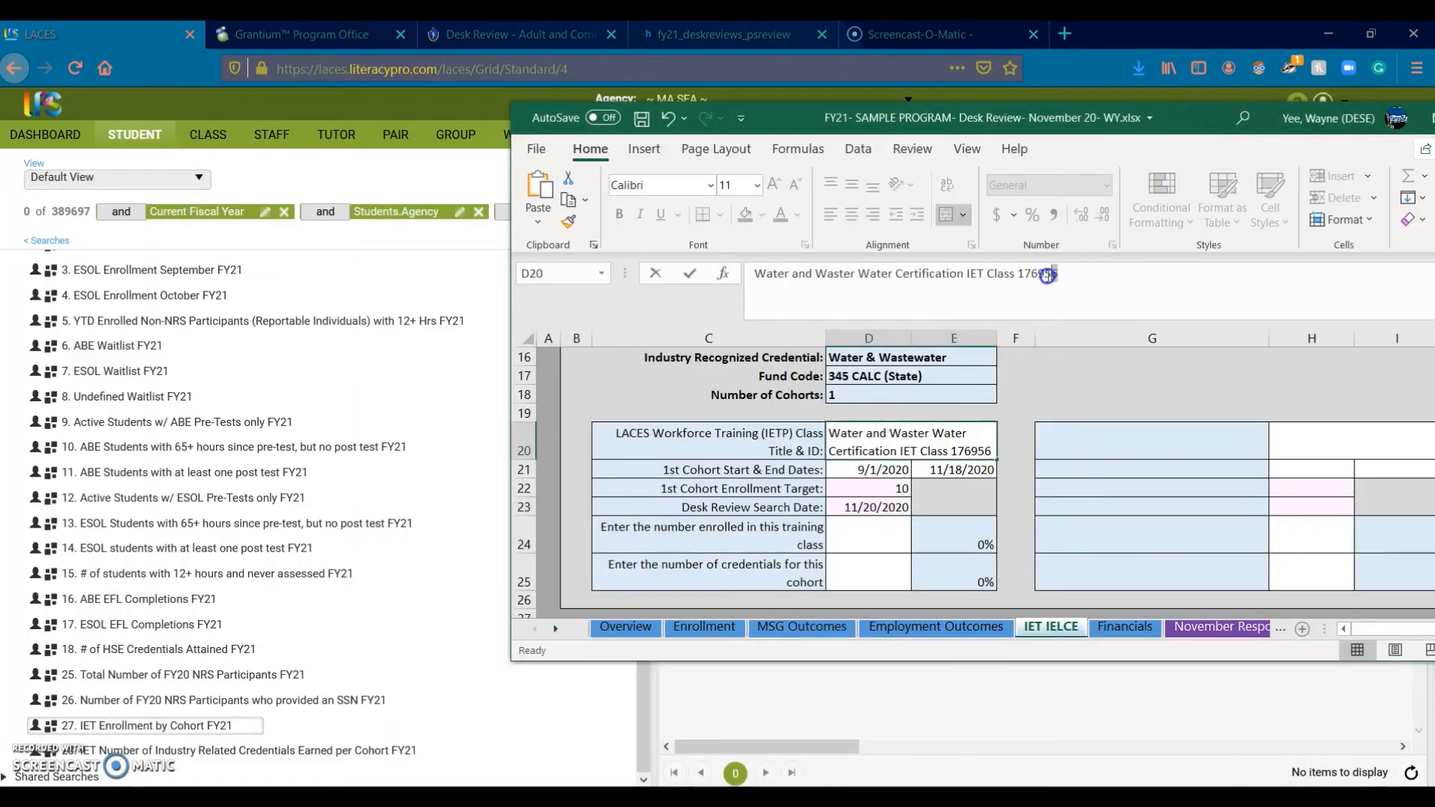
double_click(1023, 273)
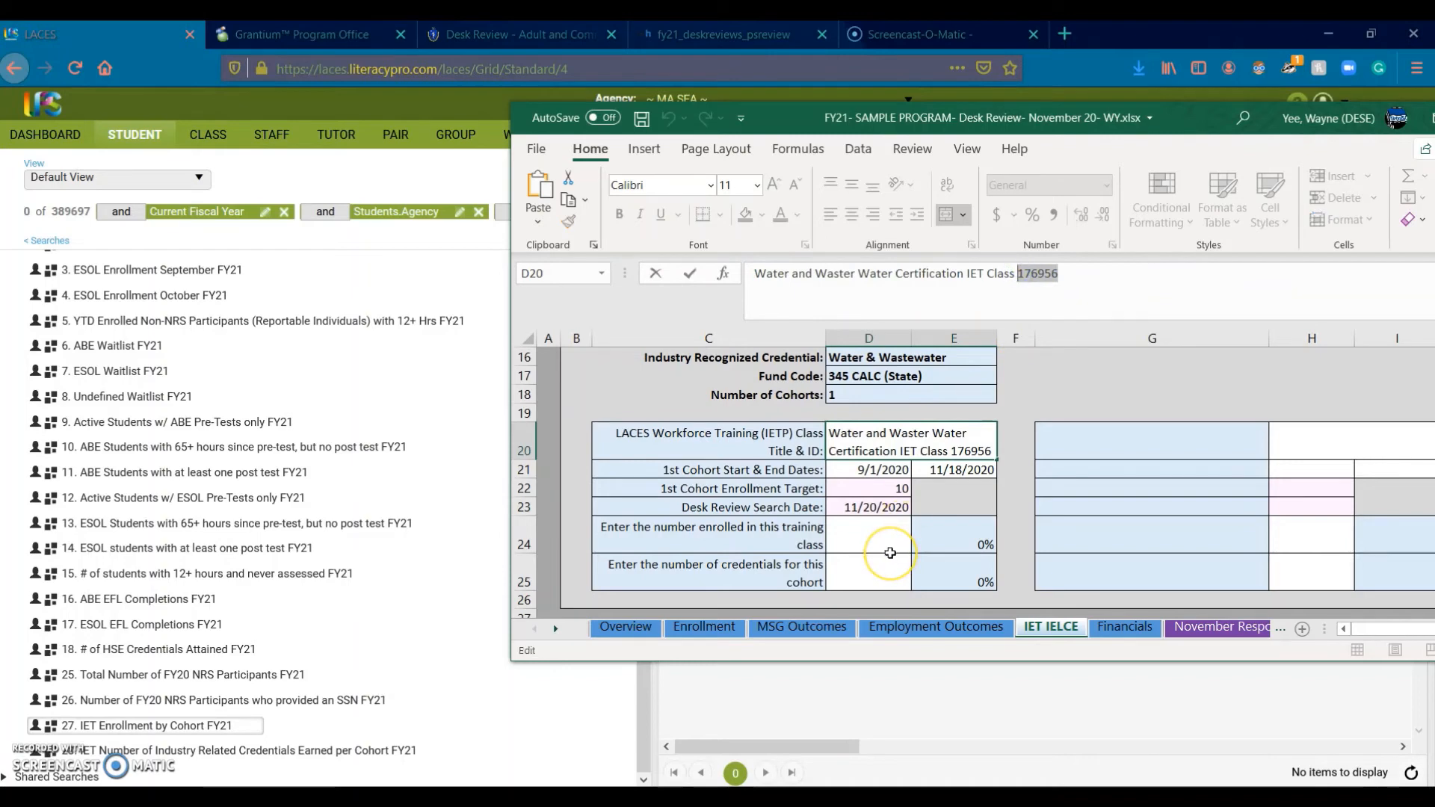
Step: Edit the LACES Class ID criterion from 125613 to 176596 and apply it
click(1120, 39)
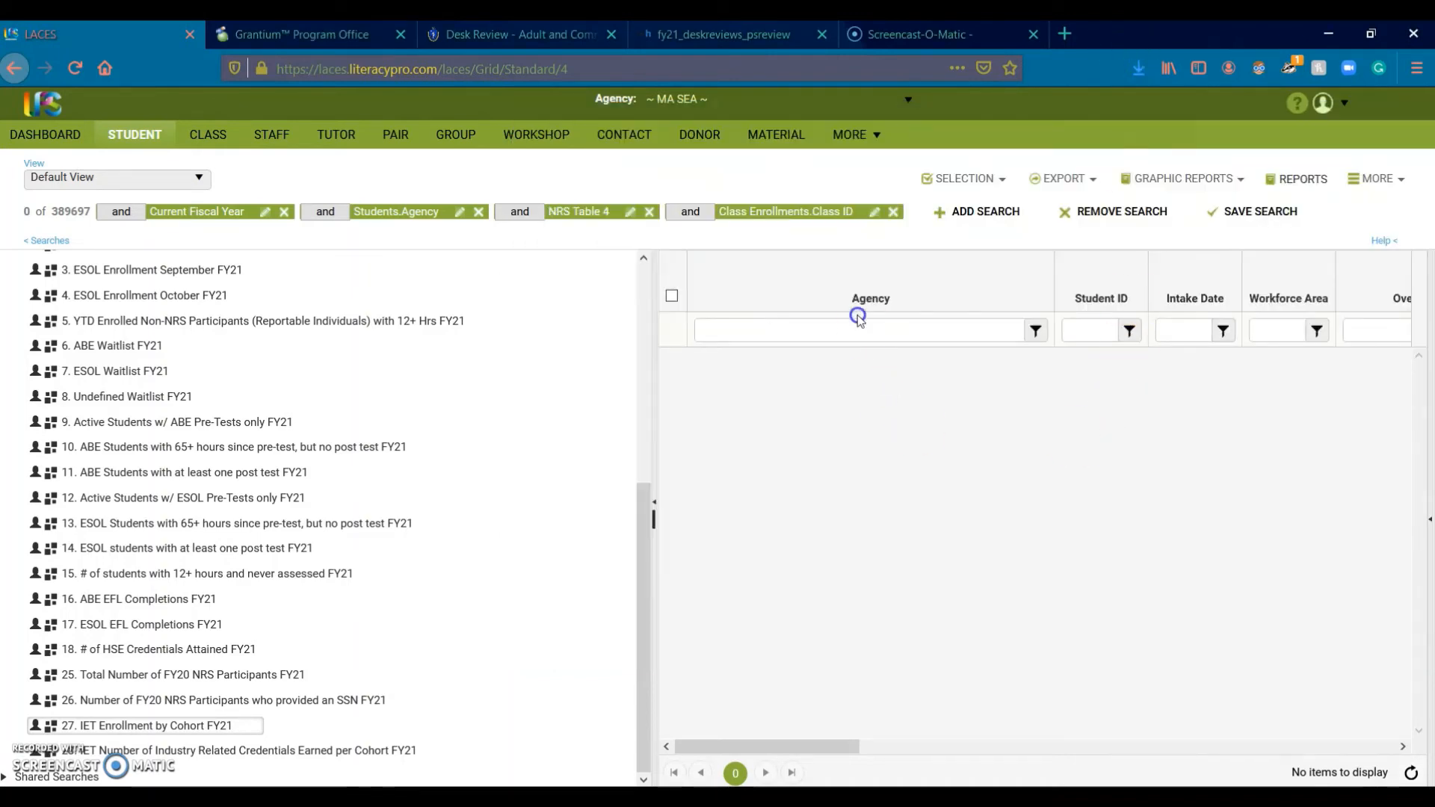
click(873, 214)
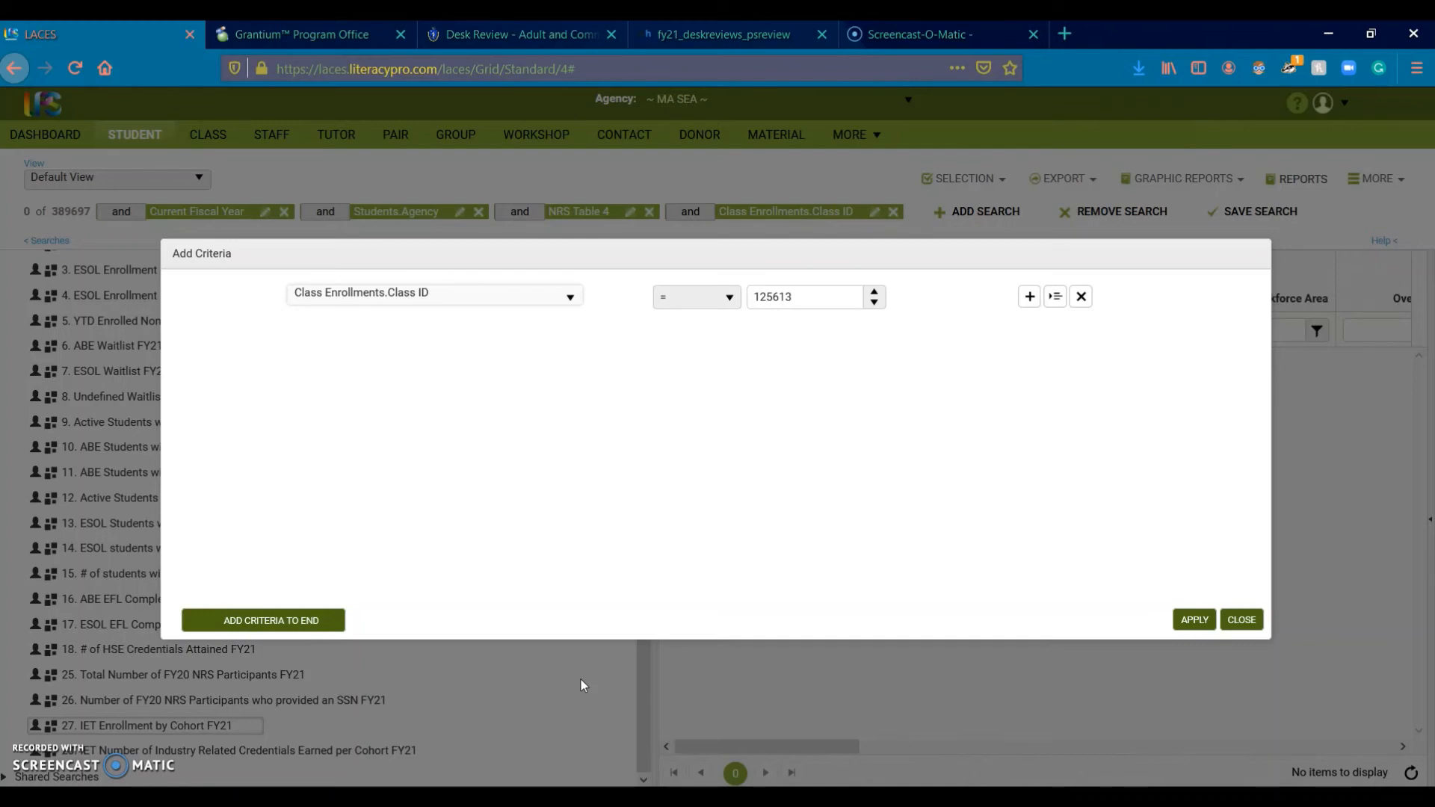
drag(816, 292, 750, 293)
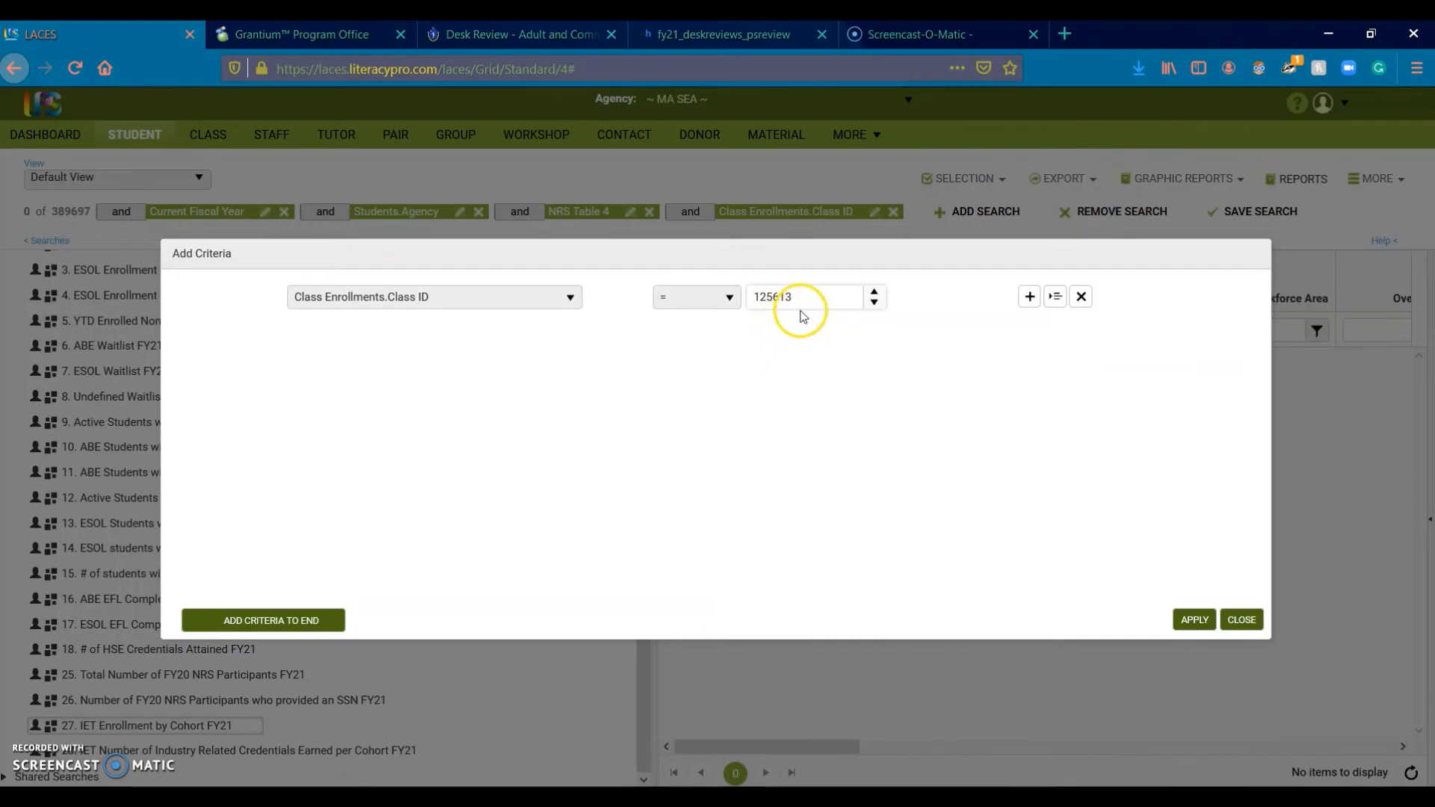
drag(807, 290, 794, 477)
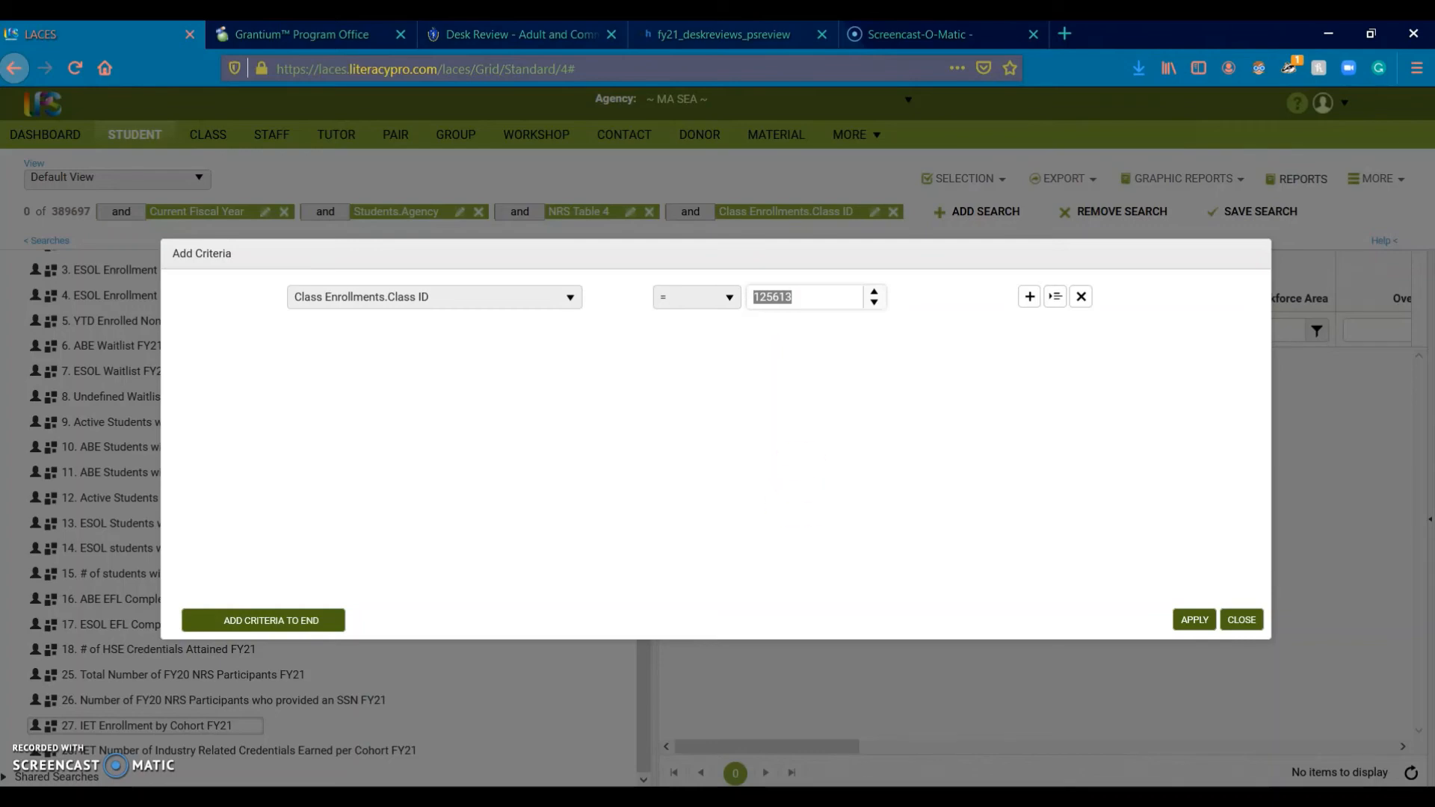
click(894, 751)
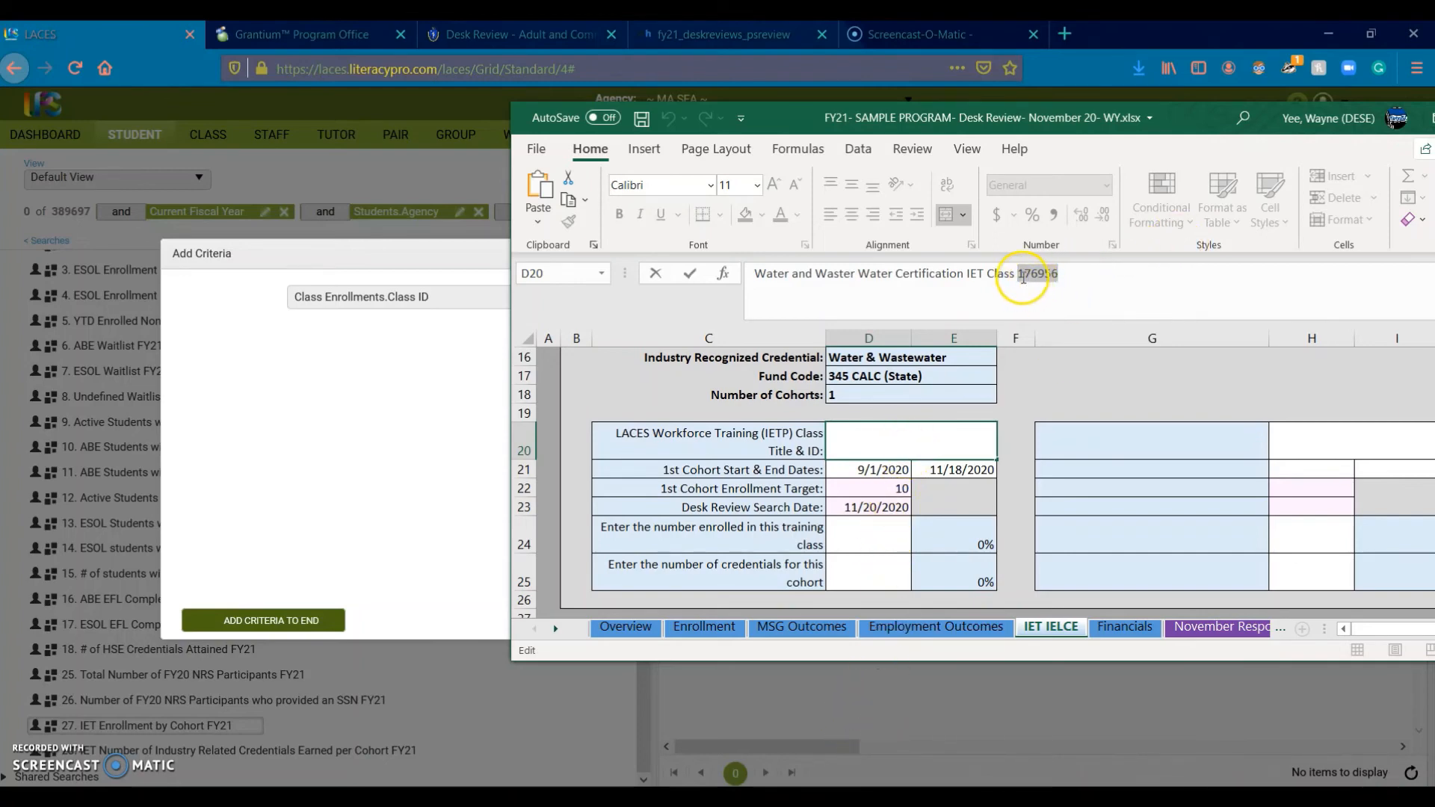
click(350, 438)
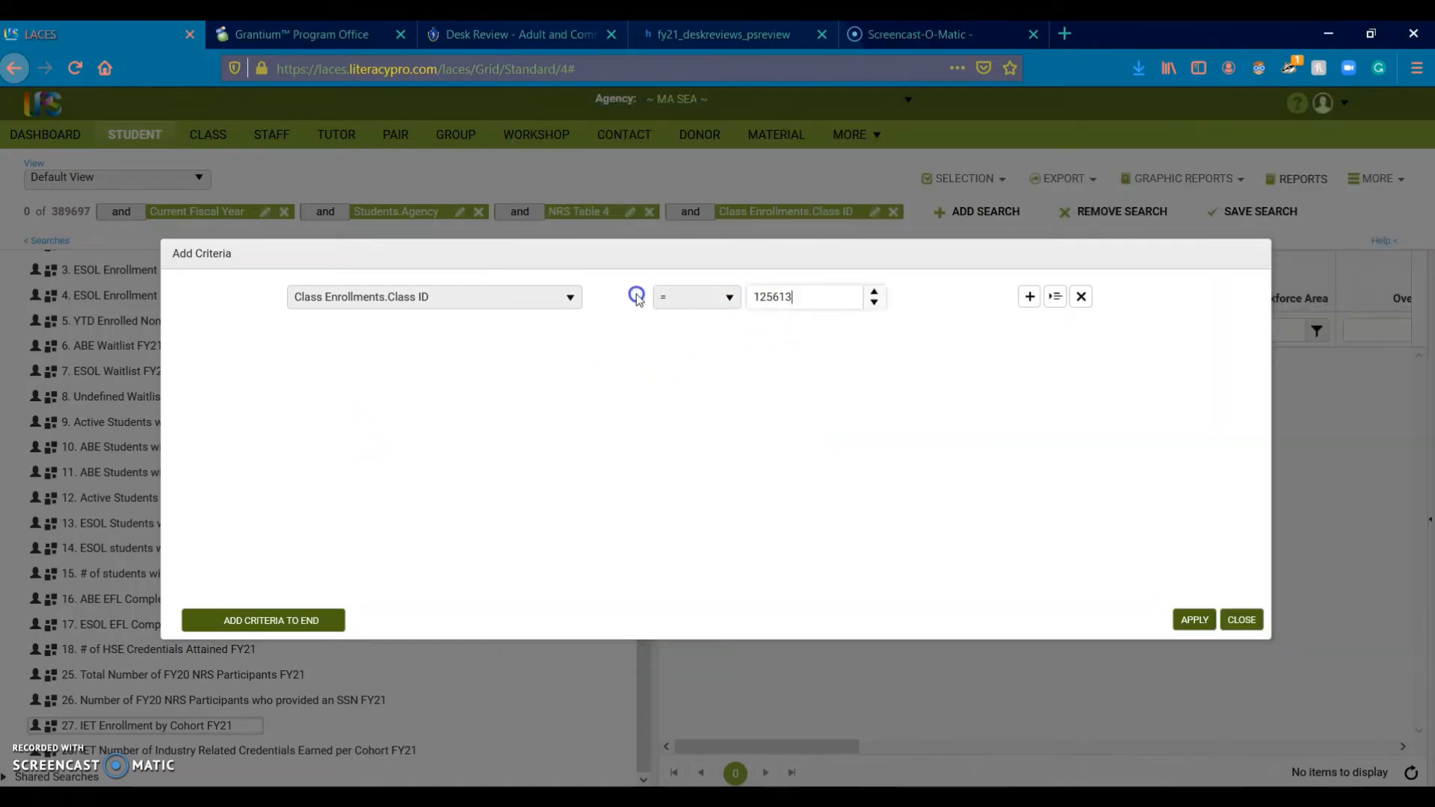
key(BackSpace)
key(BackSpace)
key(BackSpace)
key(BackSpace)
key(BackSpace)
text(76596)
click(1209, 626)
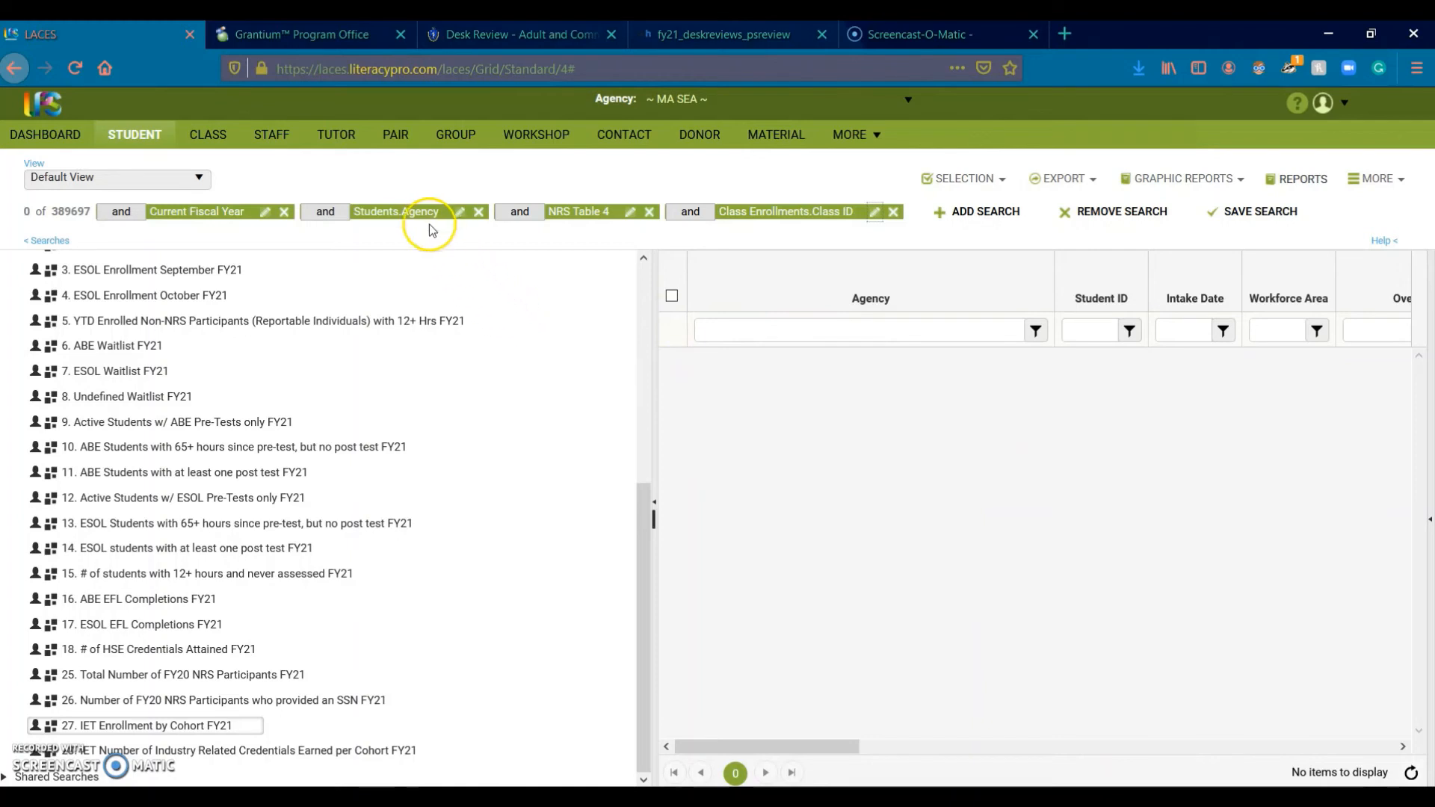
Step: Verify the search criteria chips and the zero-record result in LACES
mouse_move(419, 218)
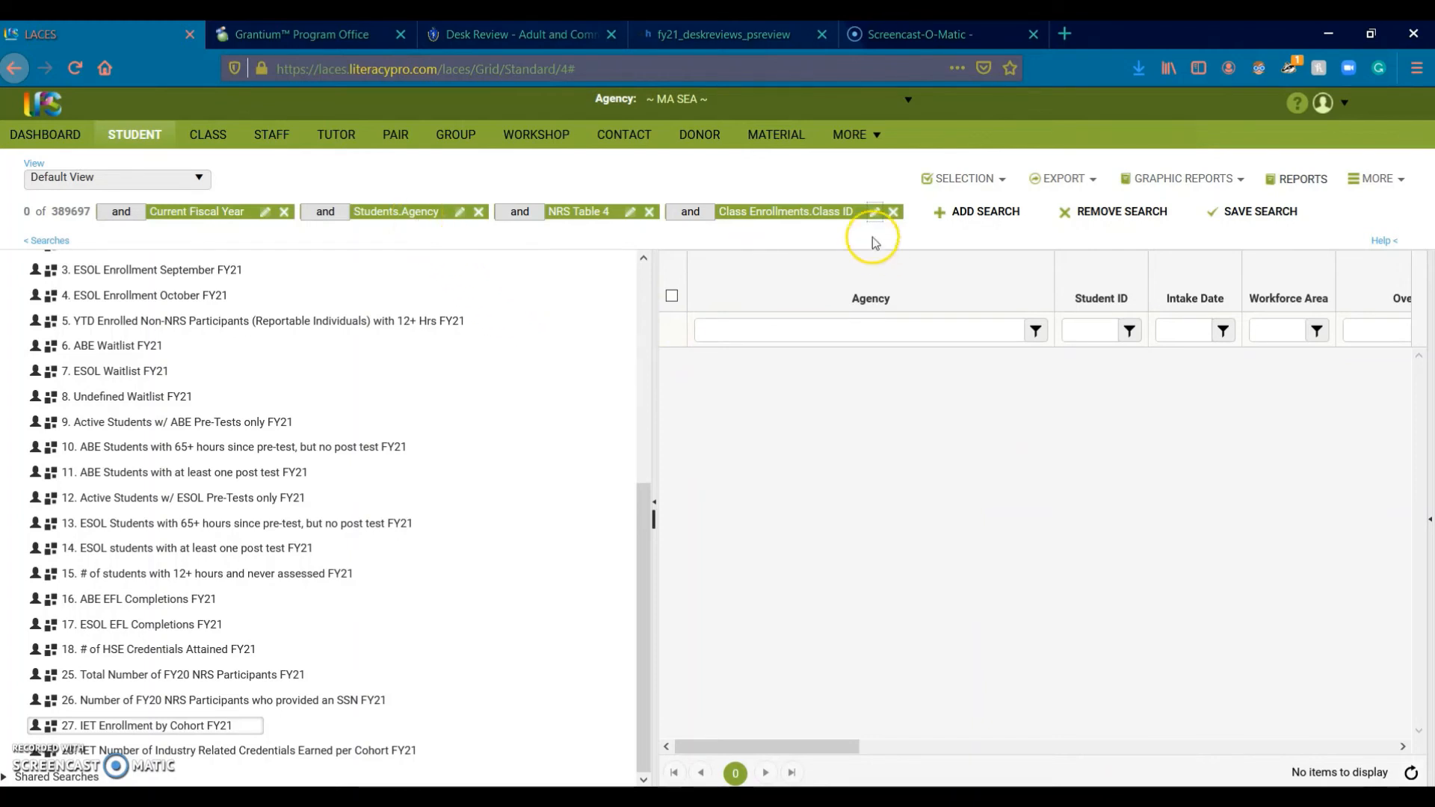
mouse_move(800, 215)
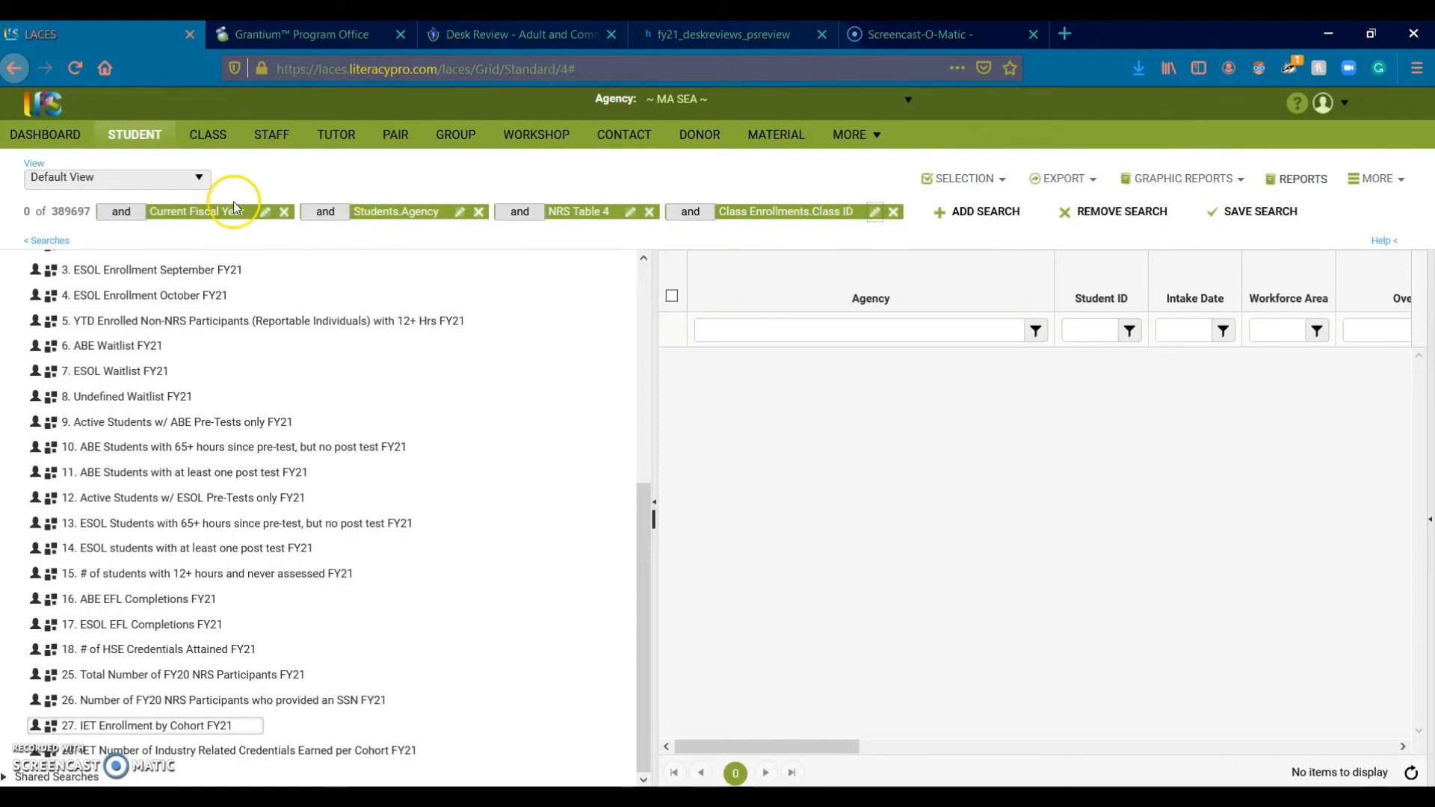
drag(30, 213, 15, 210)
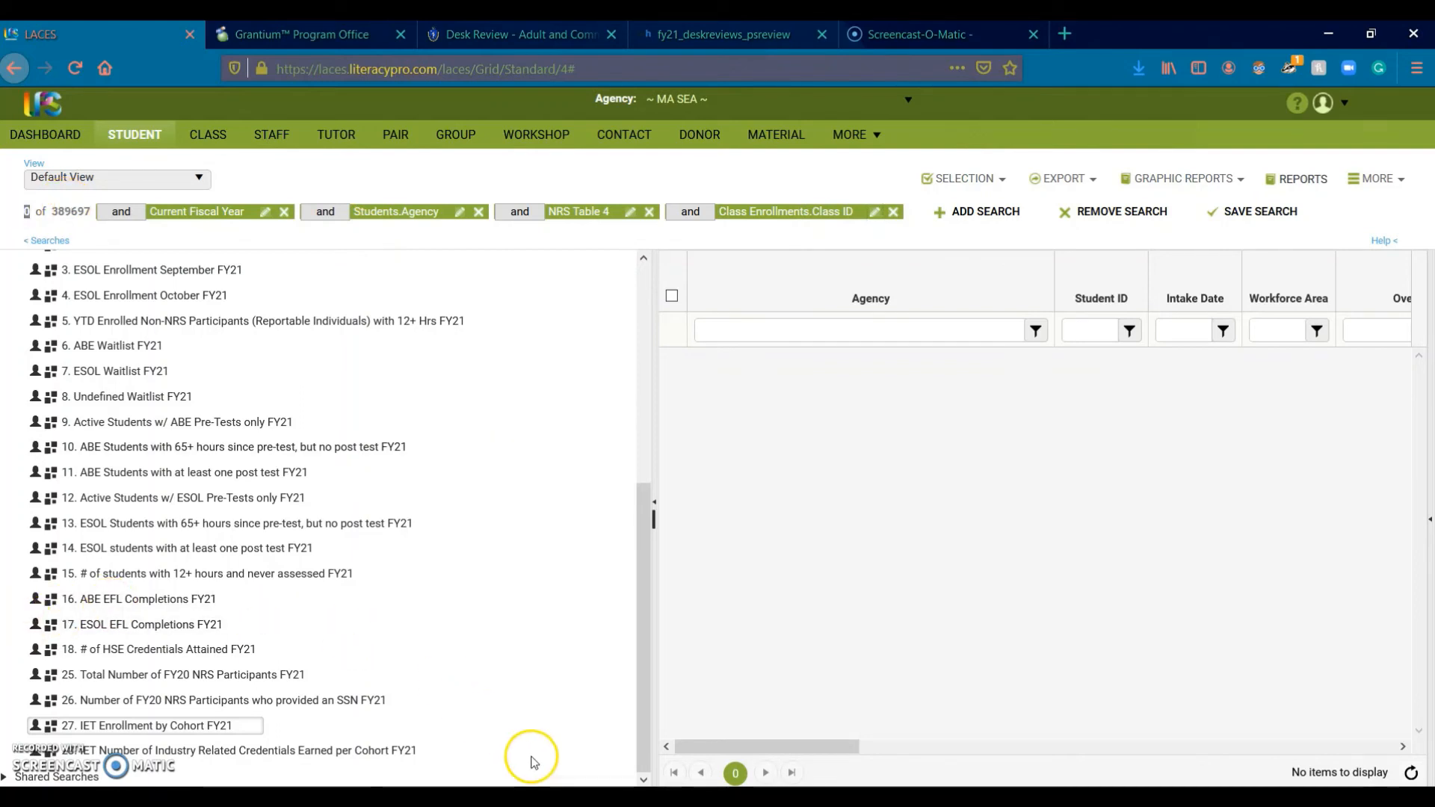
Step: Bring the FY21 desk review workbook forward on its Overview sheet and adjust the window
click(712, 798)
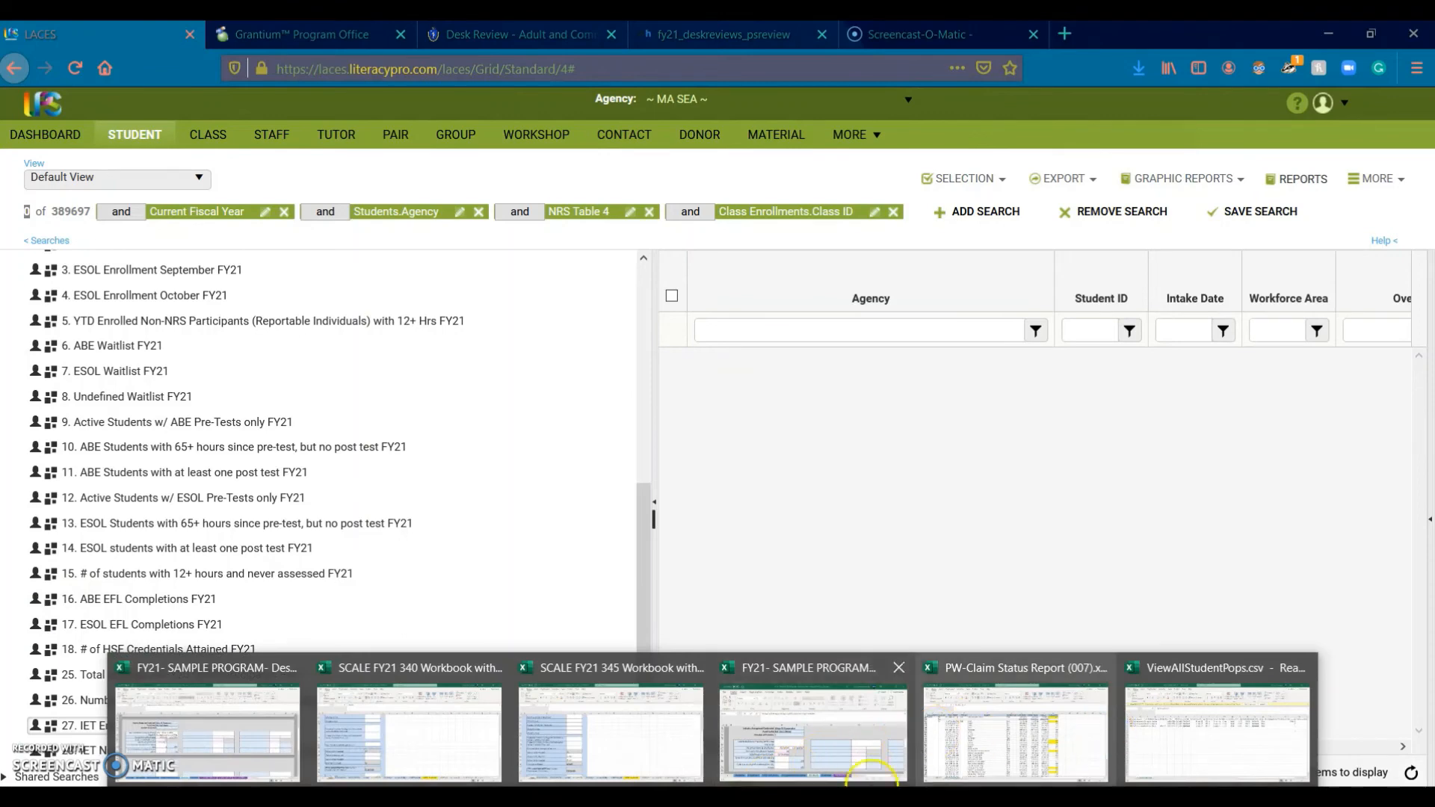
click(867, 776)
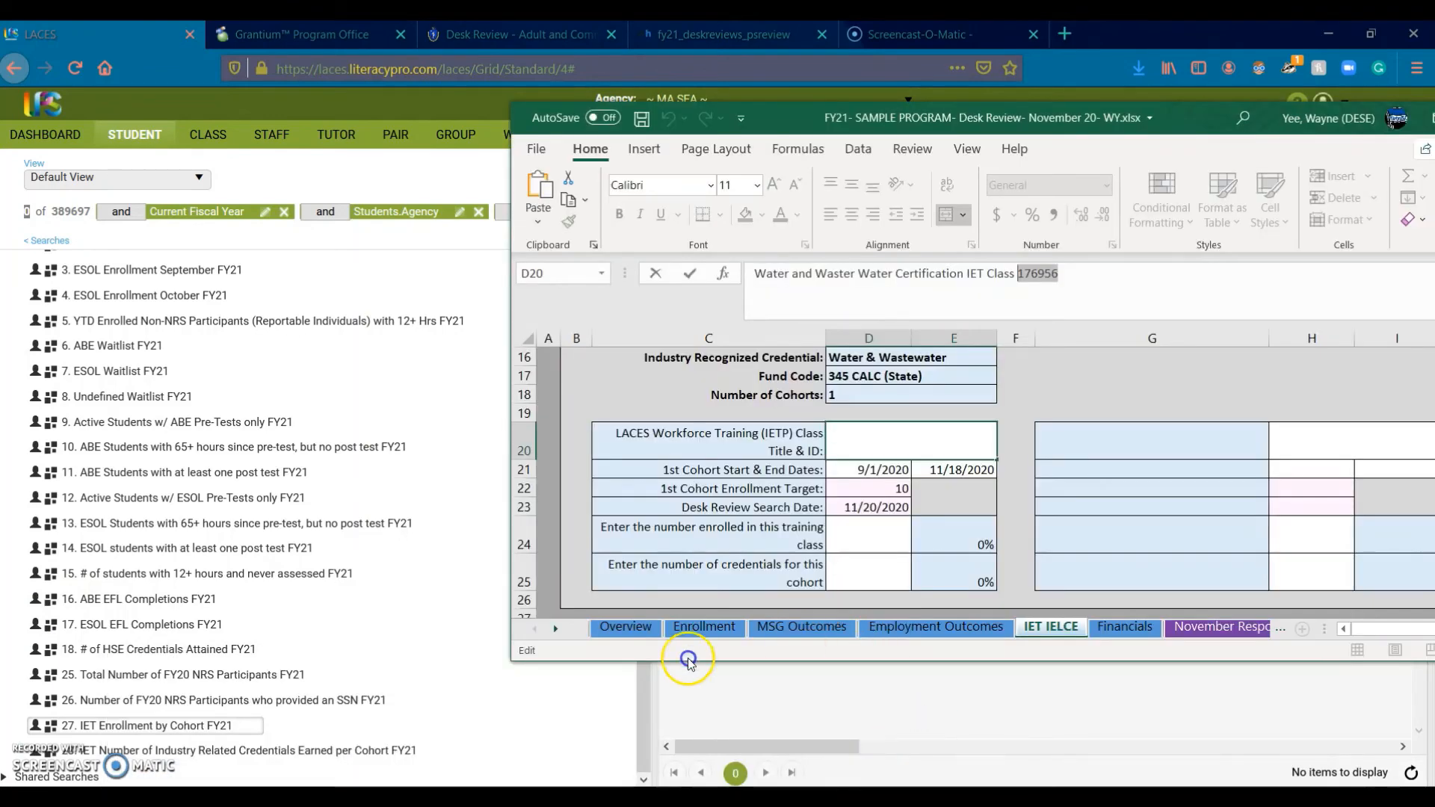
click(620, 630)
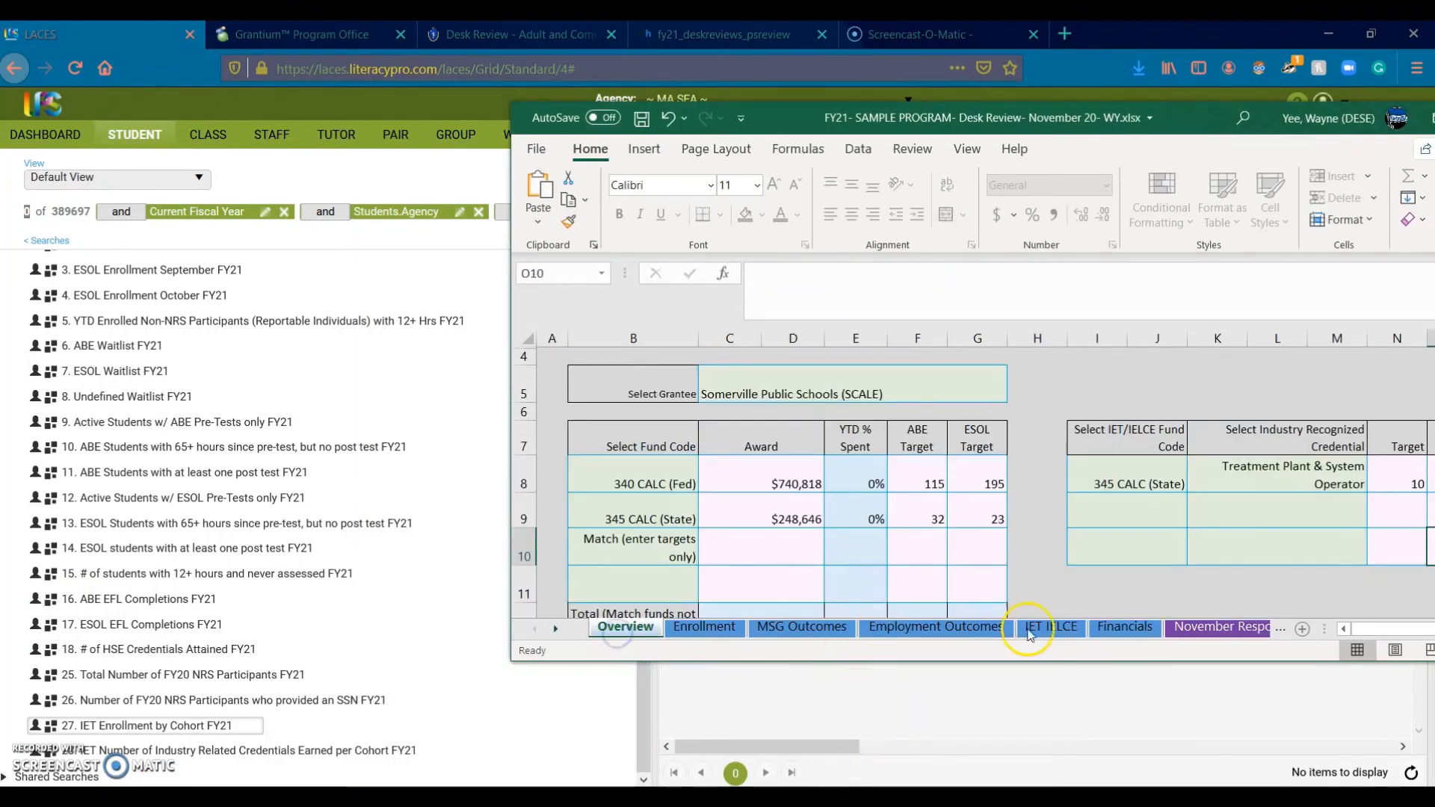
drag(1362, 634, 1384, 534)
drag(1197, 128, 954, 133)
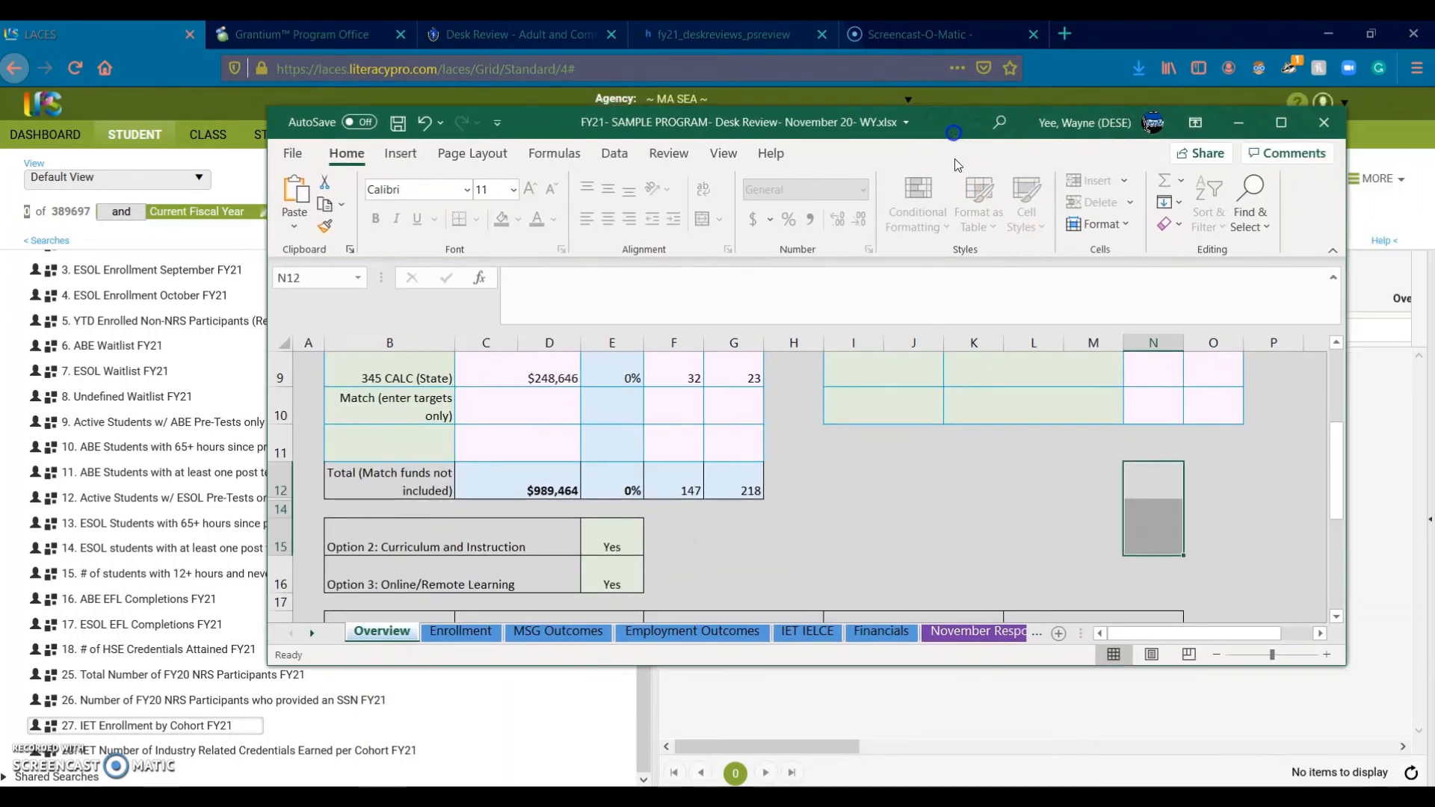
drag(1333, 461, 1333, 428)
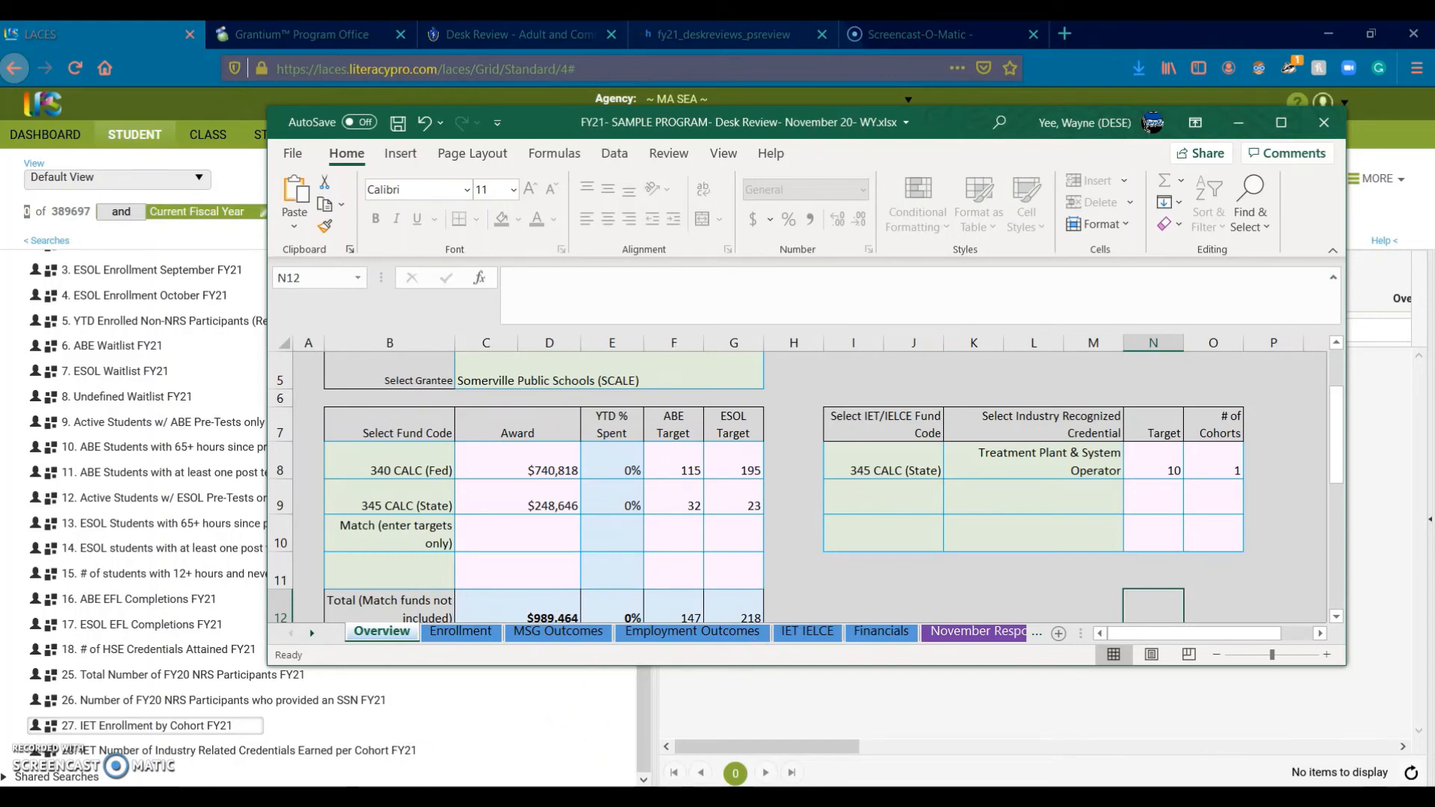
Step: Enter 8 enrolled students in D24 and 0 credentials in D25 on the IET IELCE sheet
click(1196, 766)
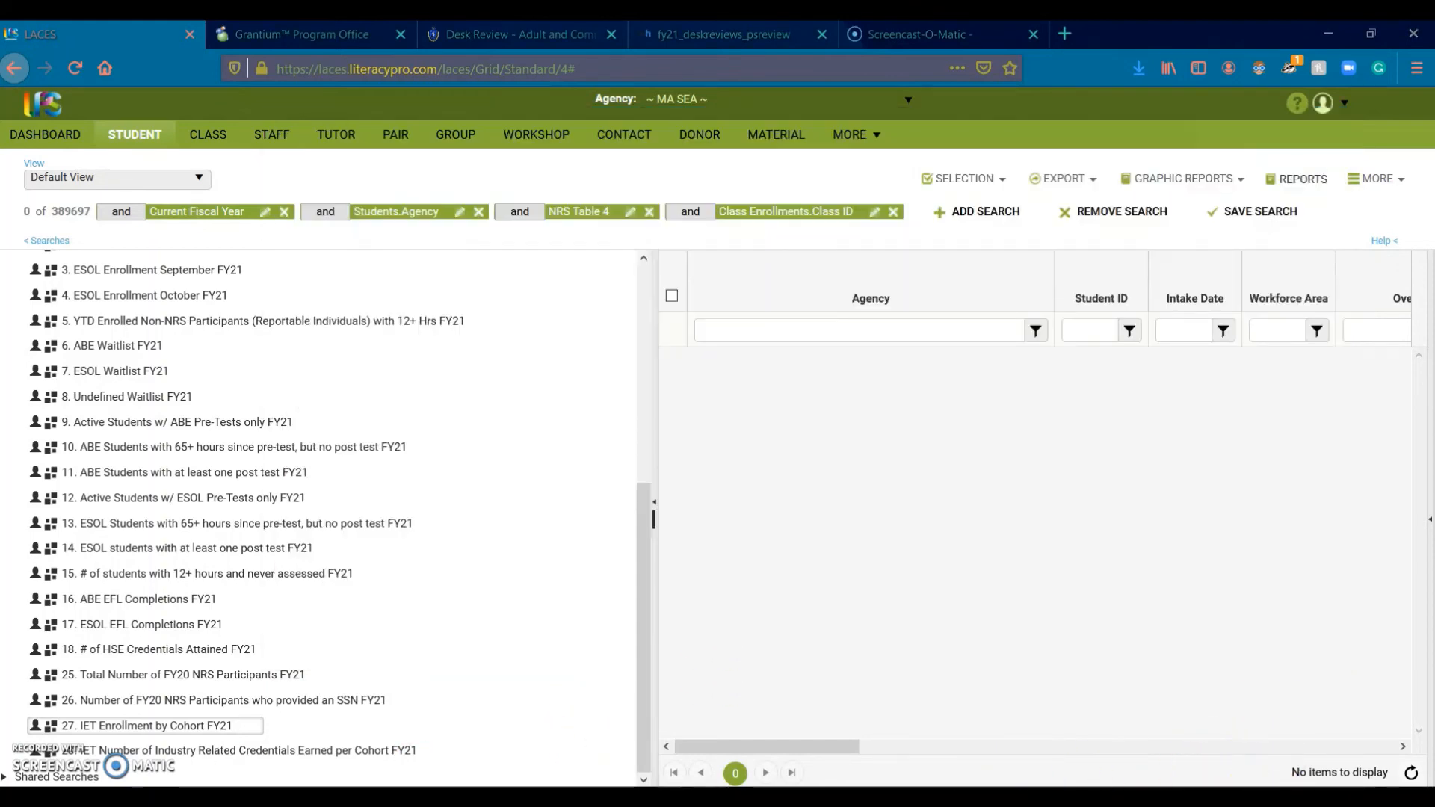
key(alt+Tab)
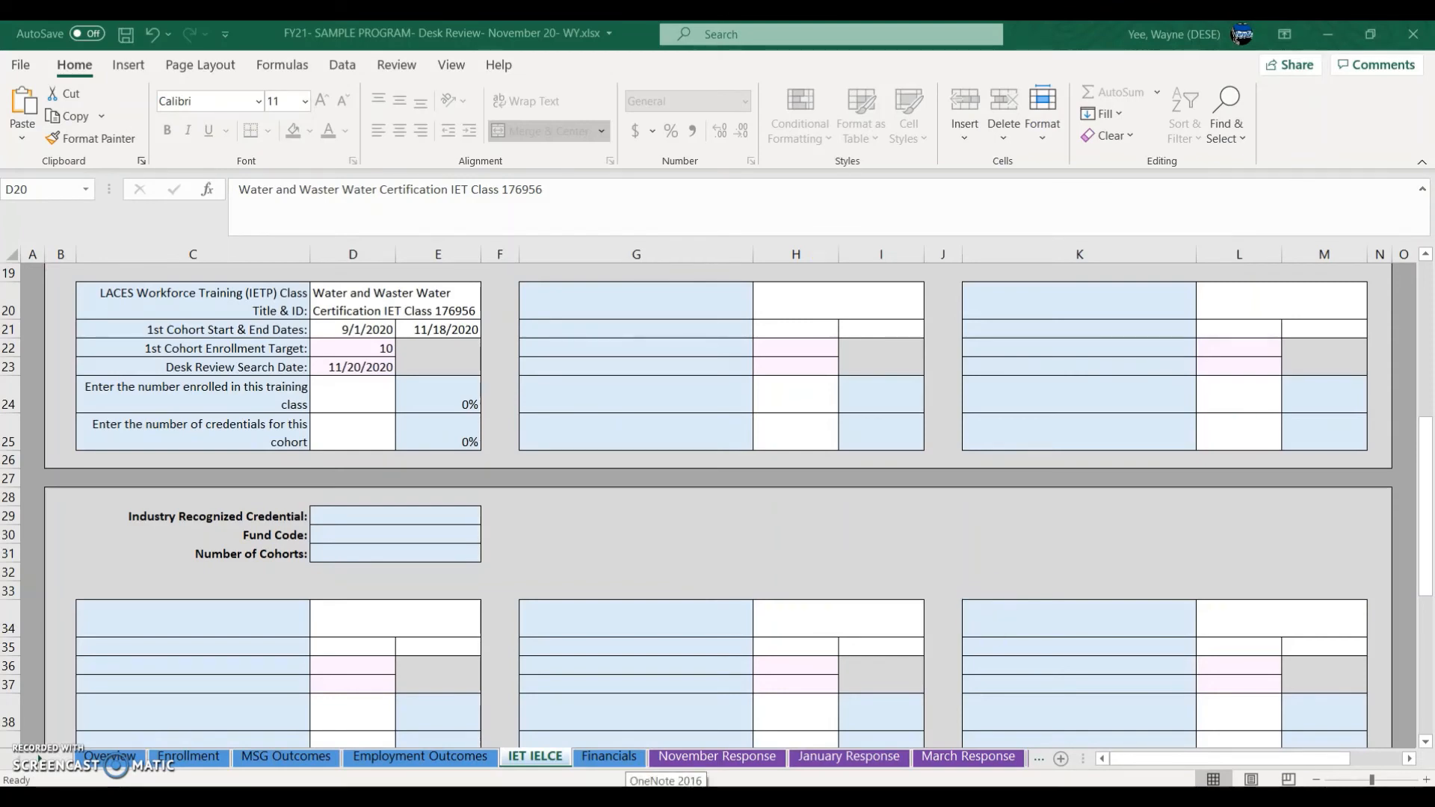
click(352, 397)
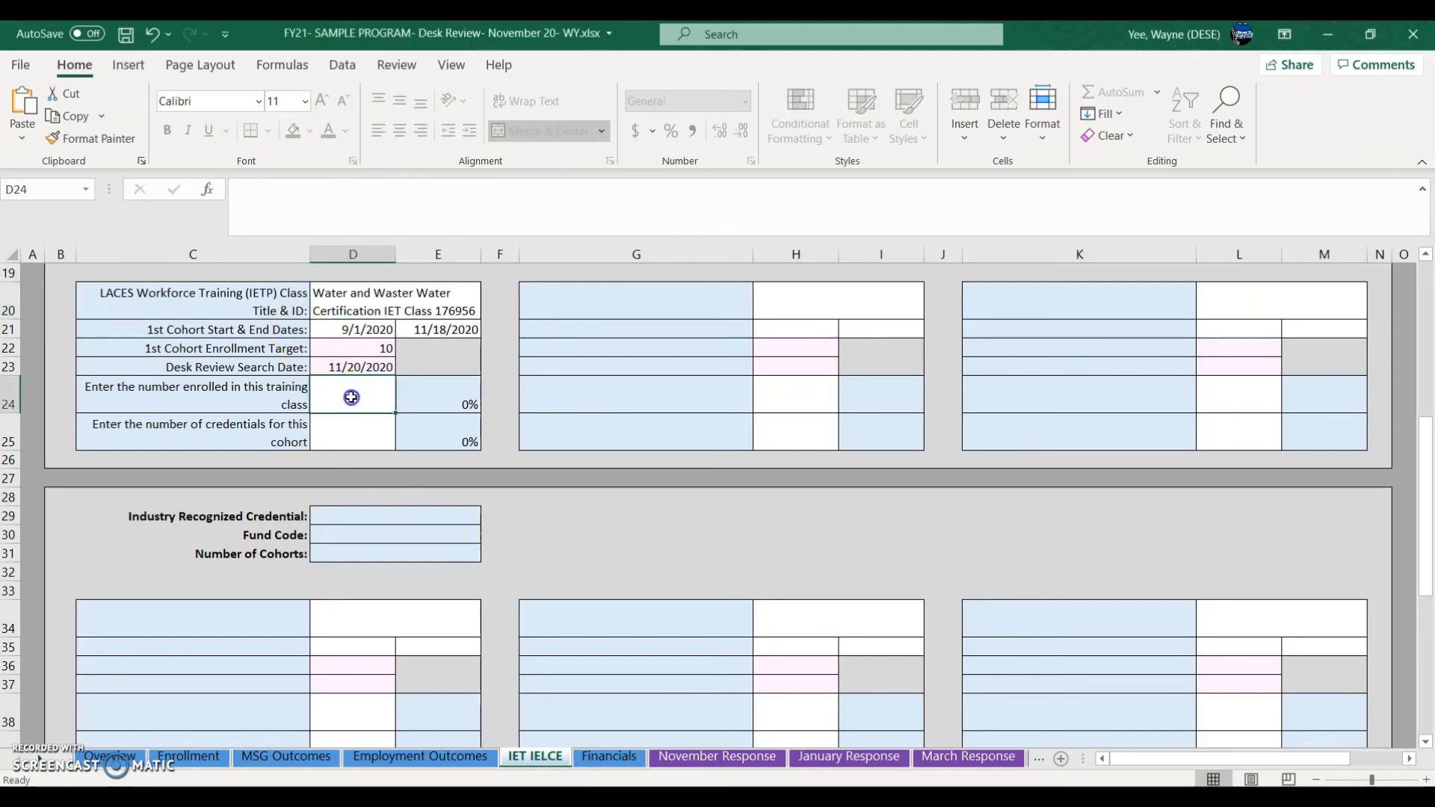
text(8)
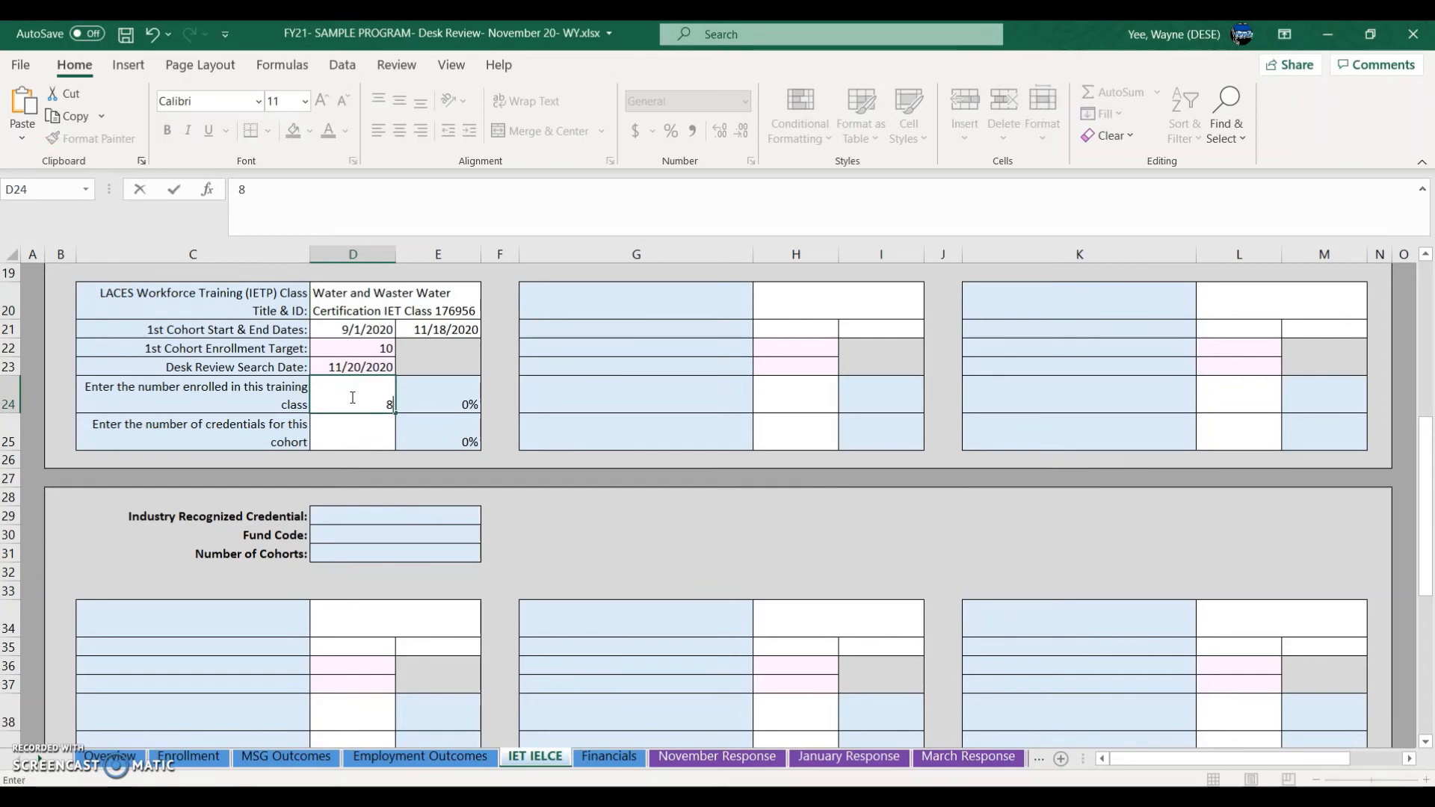
click(351, 446)
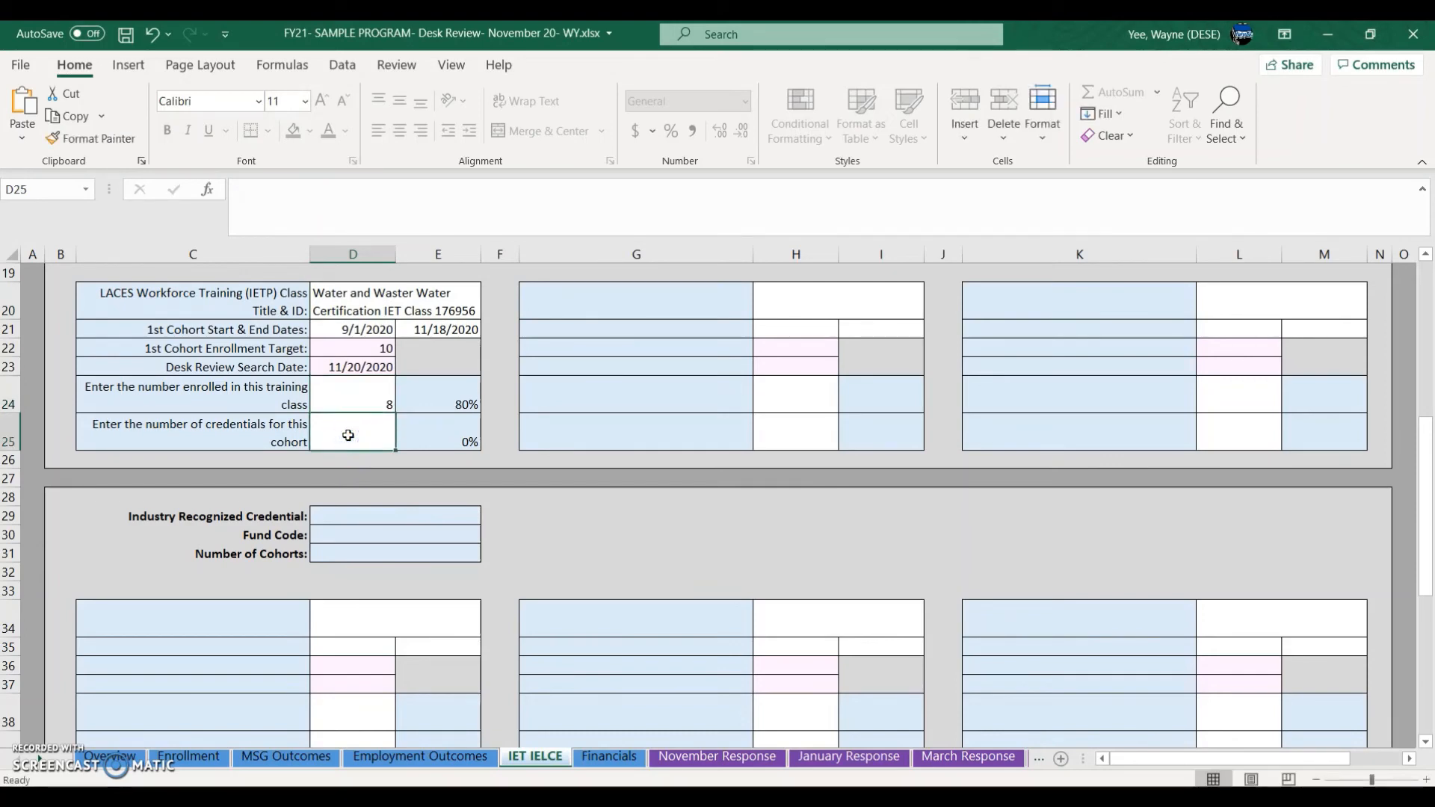
text(0)
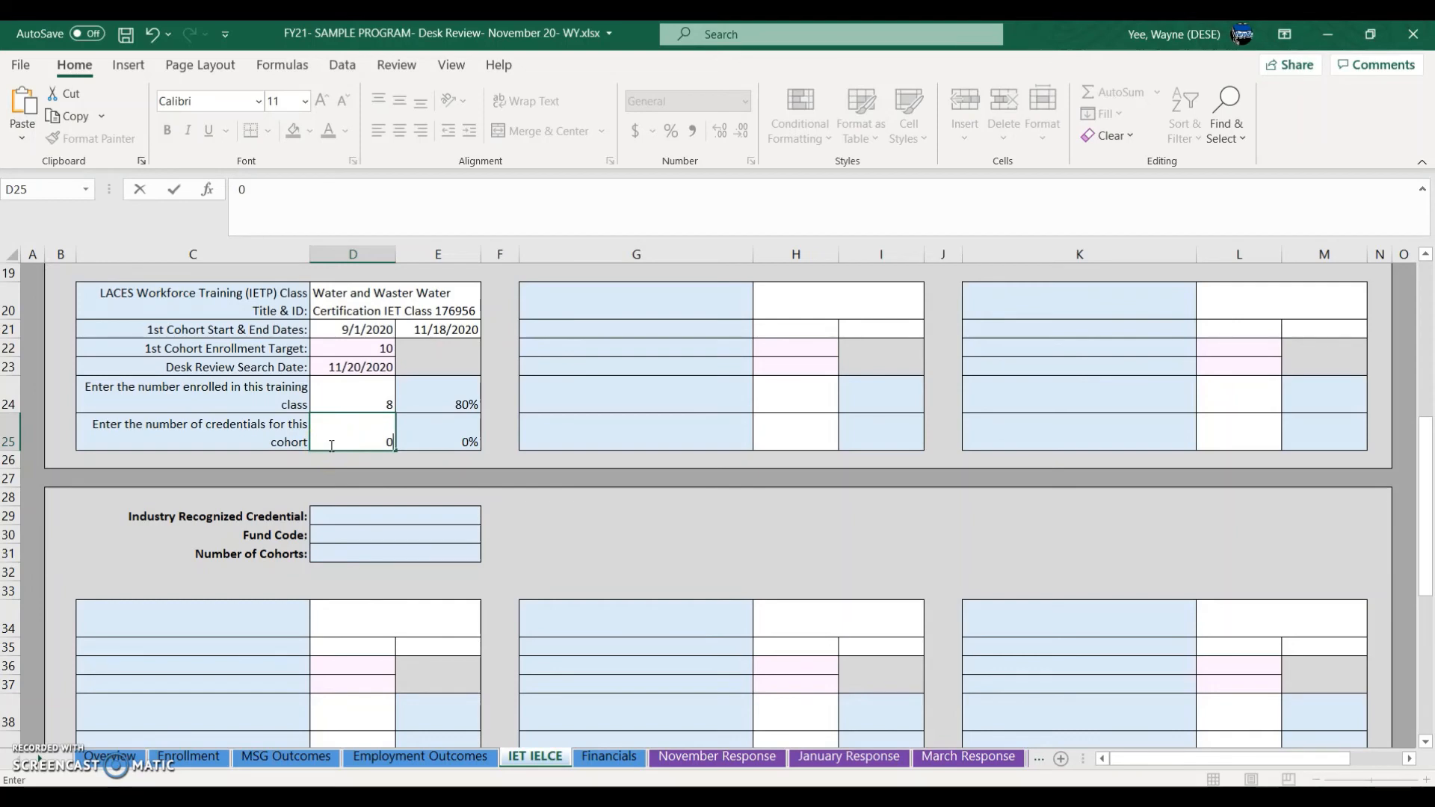
click(378, 394)
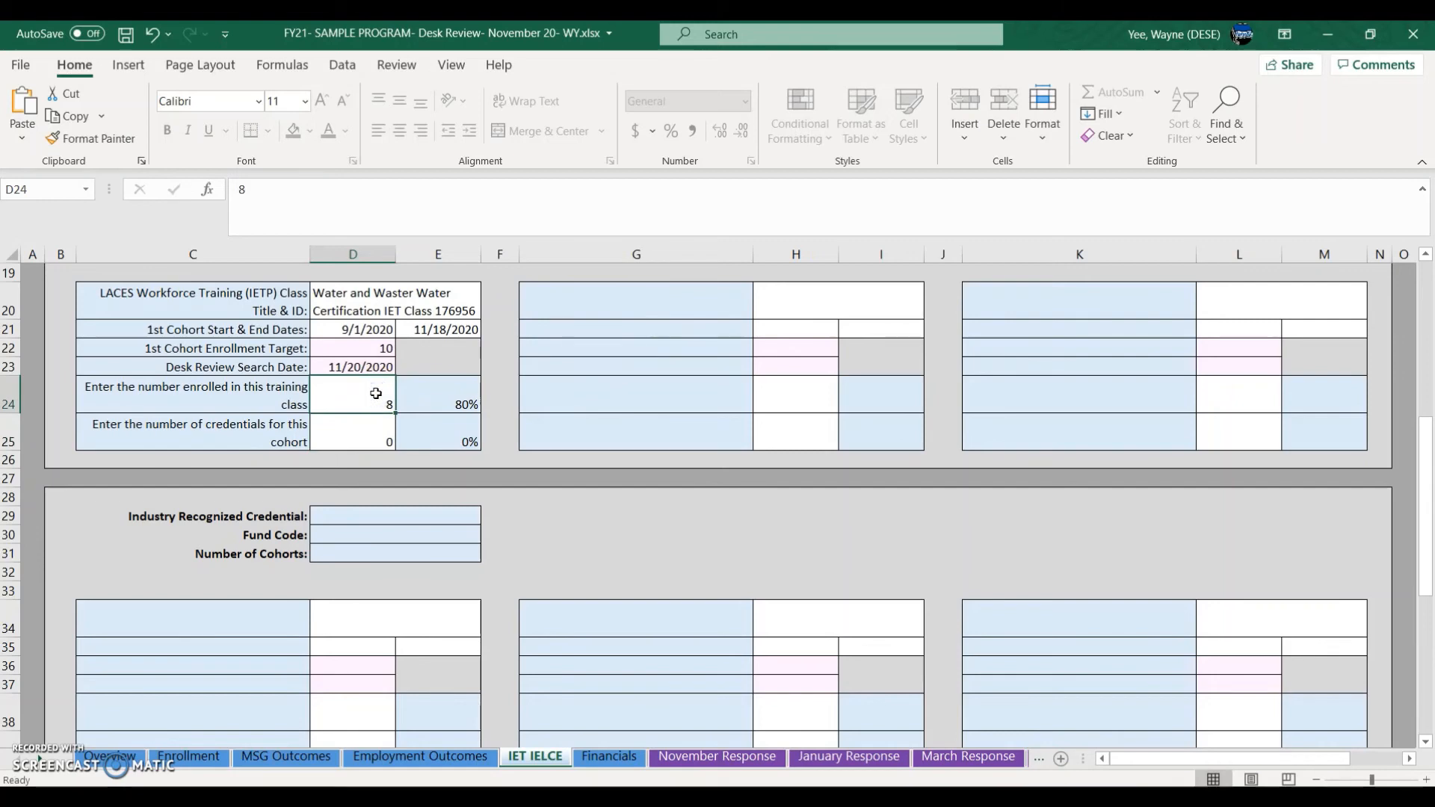
Step: Check the D23–D25 values and E21 cohort end date, then bring up the Financials sheet
click(379, 402)
click(368, 433)
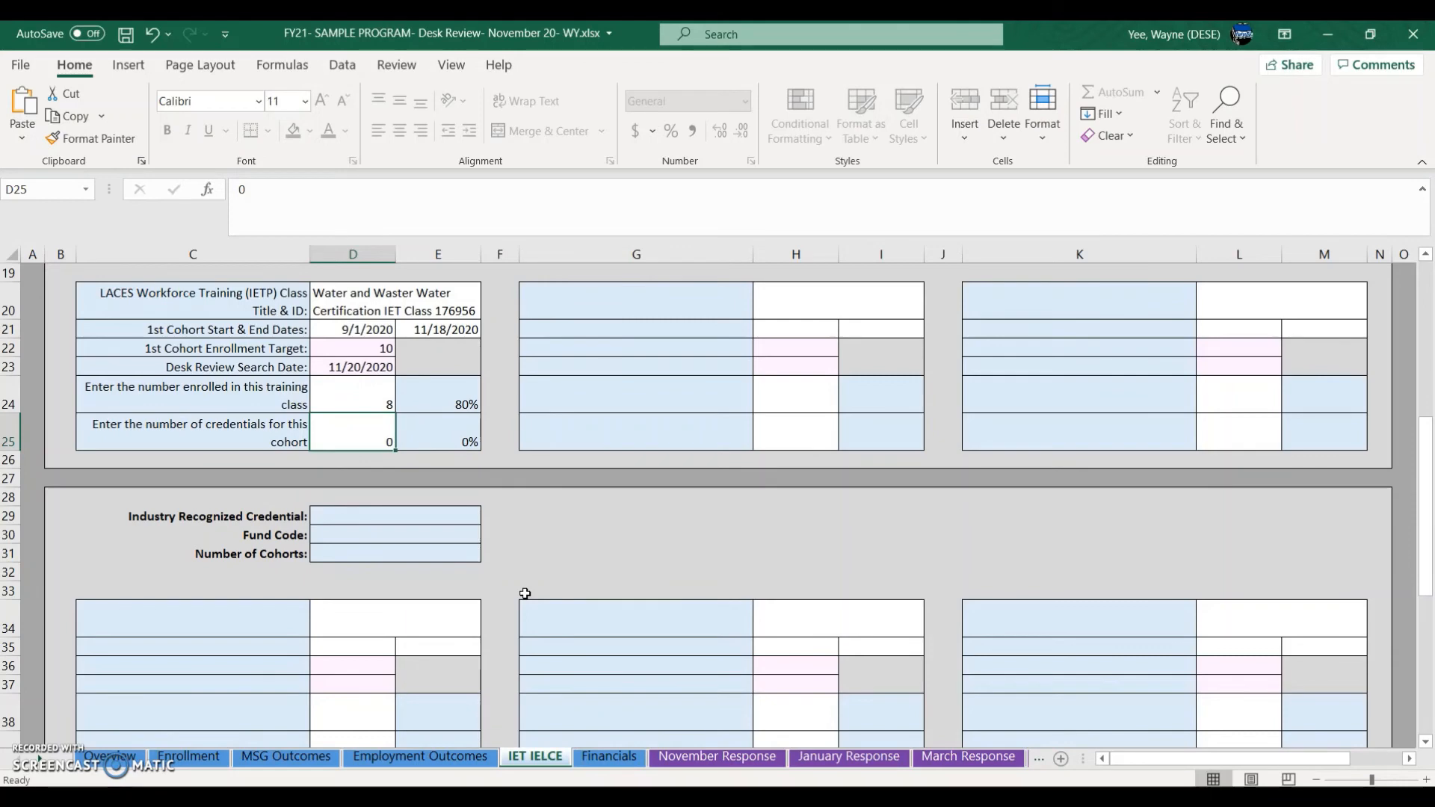
click(364, 370)
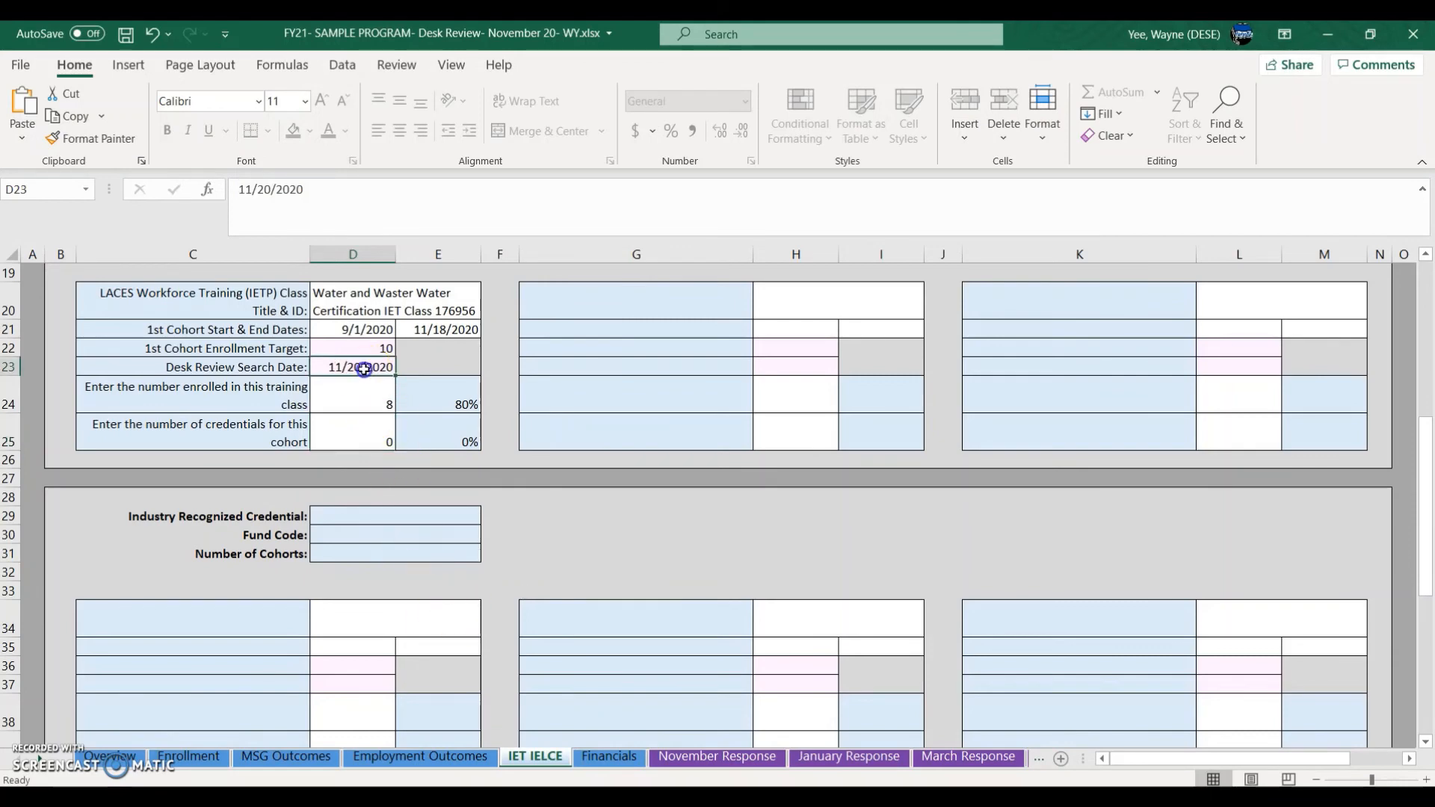
click(459, 336)
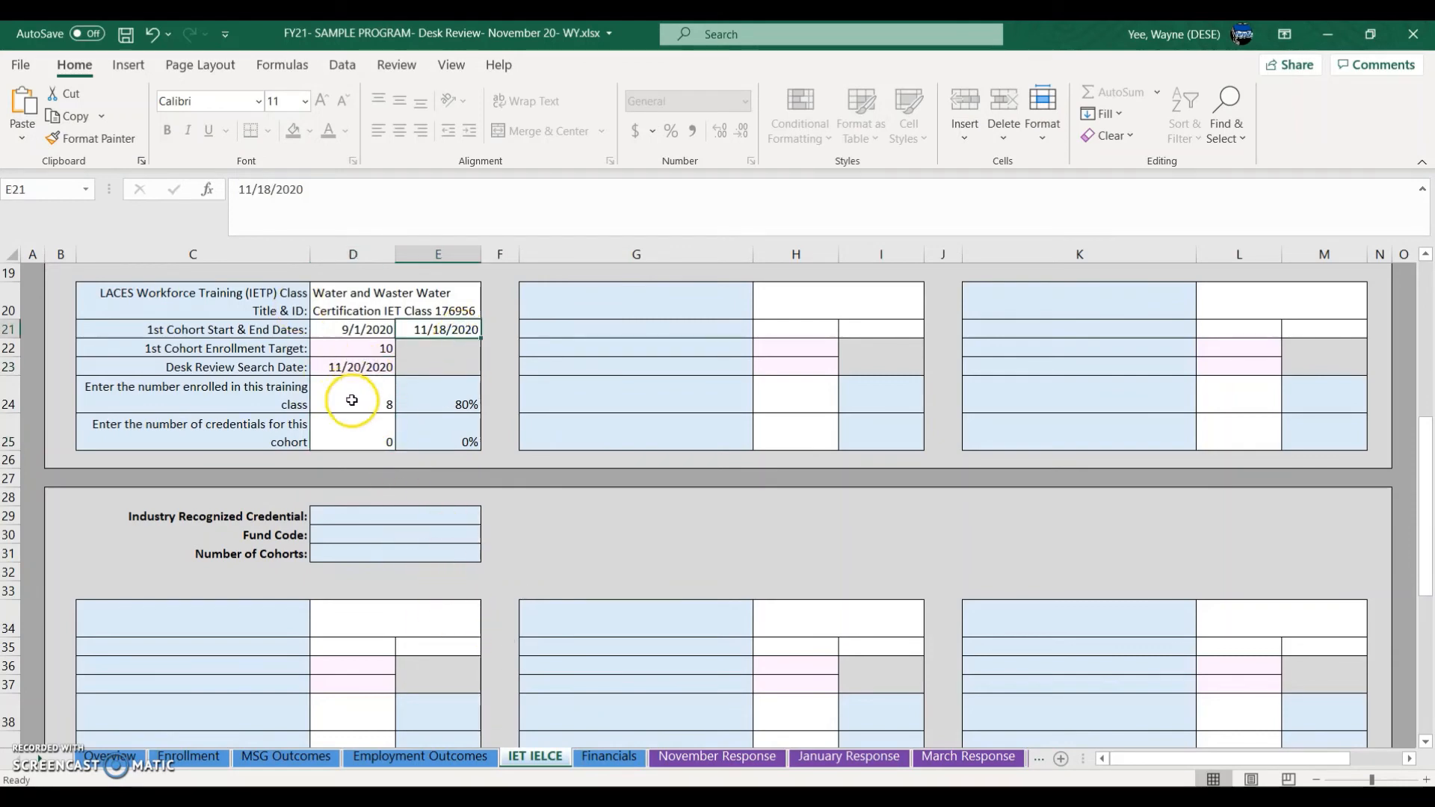
click(367, 424)
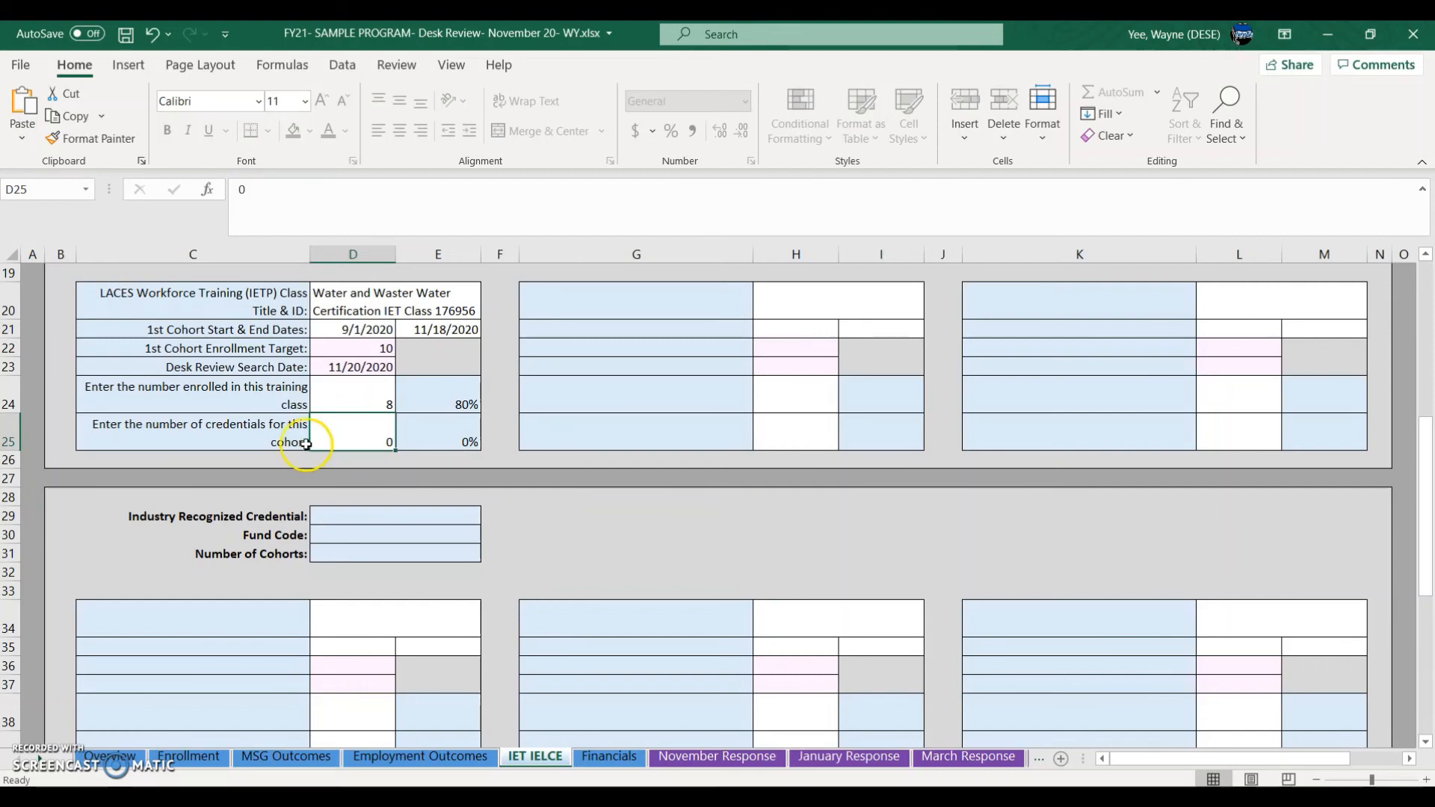
click(368, 449)
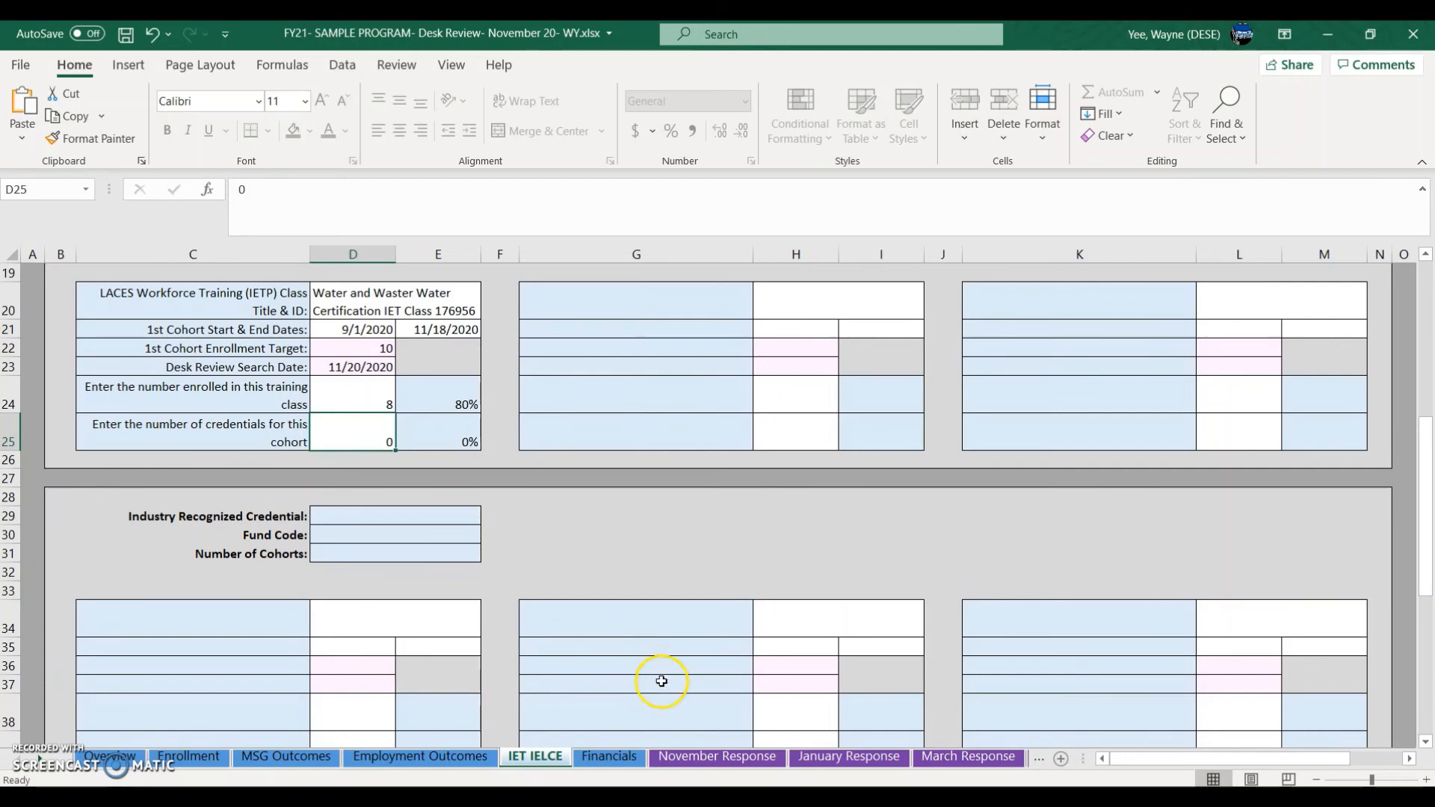
click(608, 758)
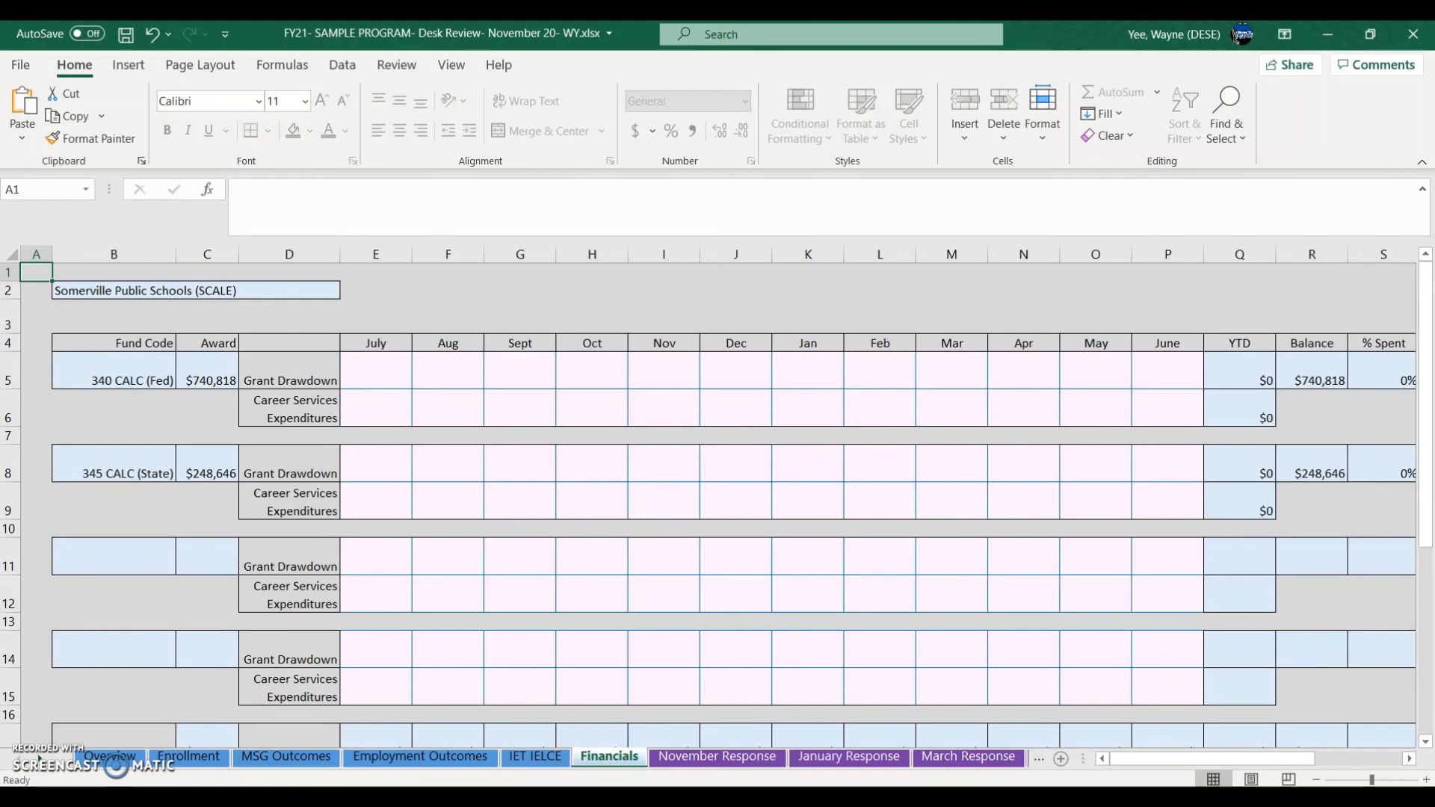
mouse_move(527, 798)
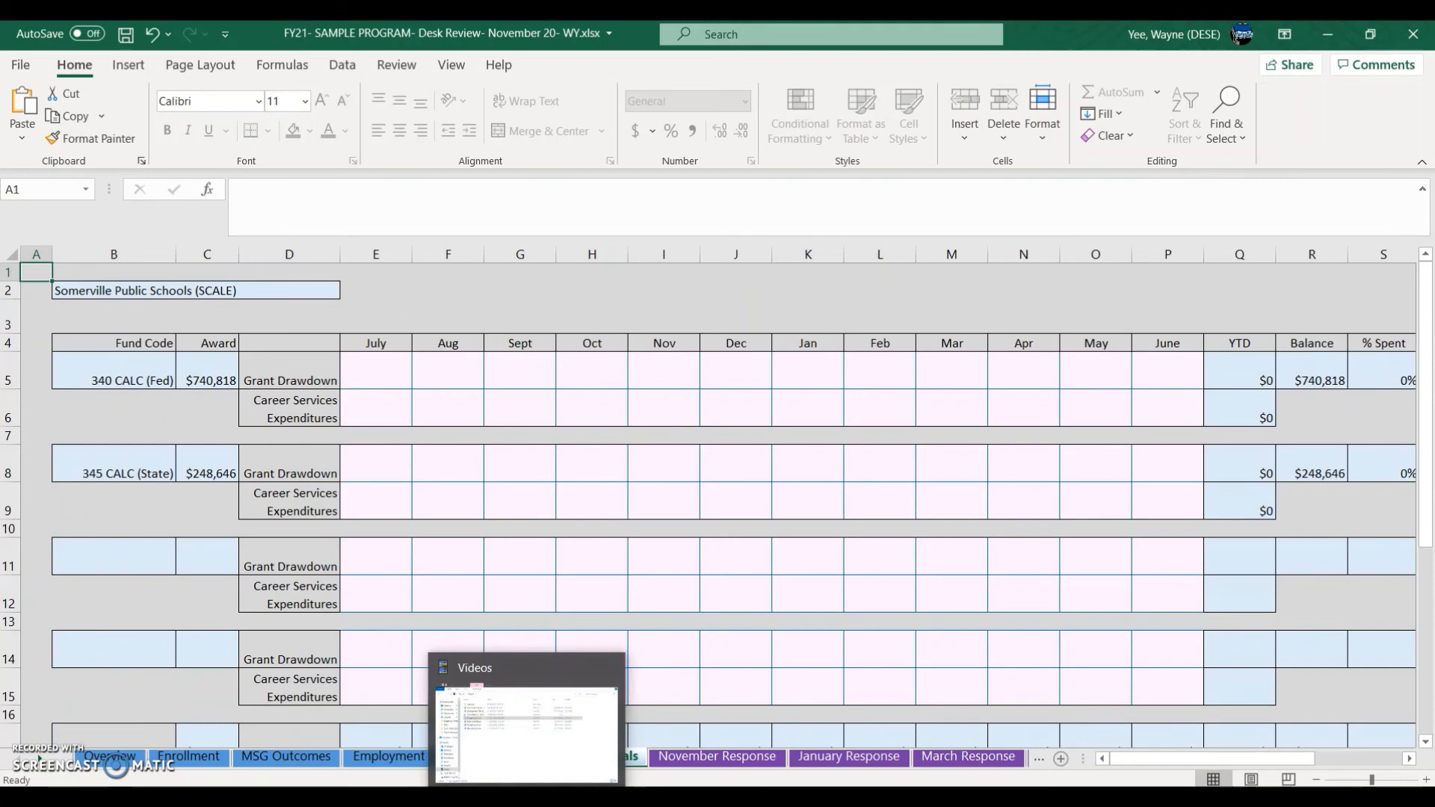
Step: Read the Financials tab guidance in the FY21 MA Desk Review Instructions document
mouse_move(434, 799)
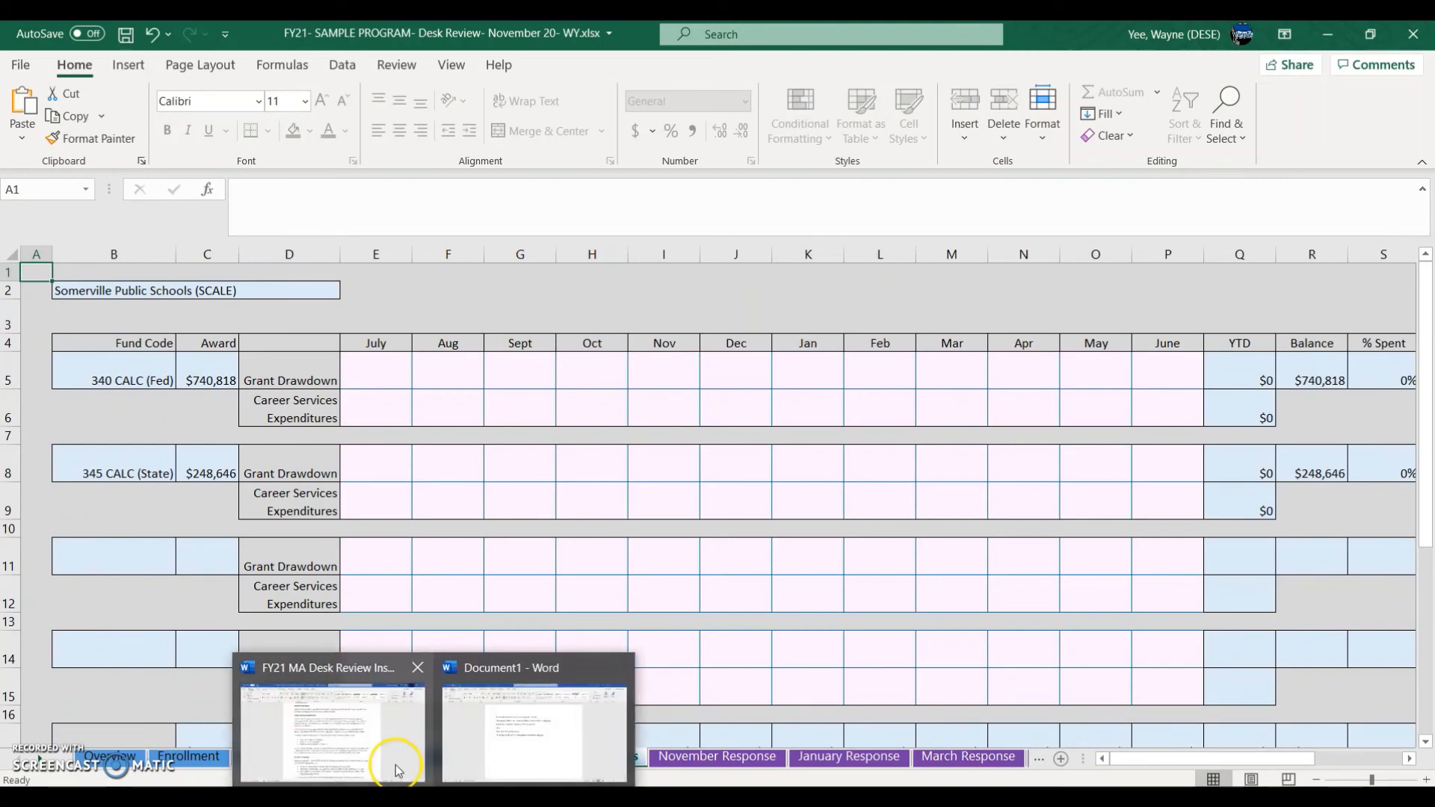
click(374, 717)
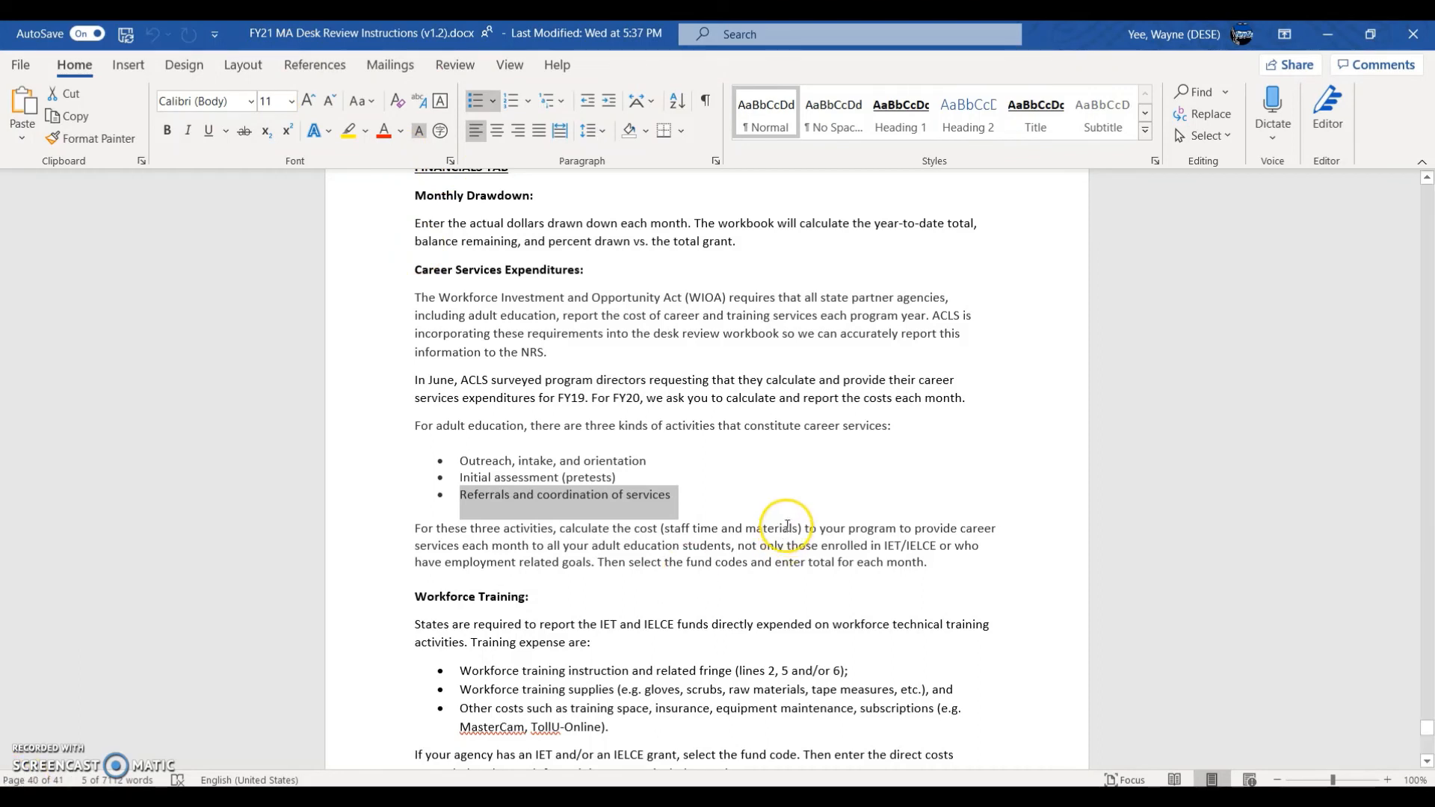
scroll(788, 525, up, 1)
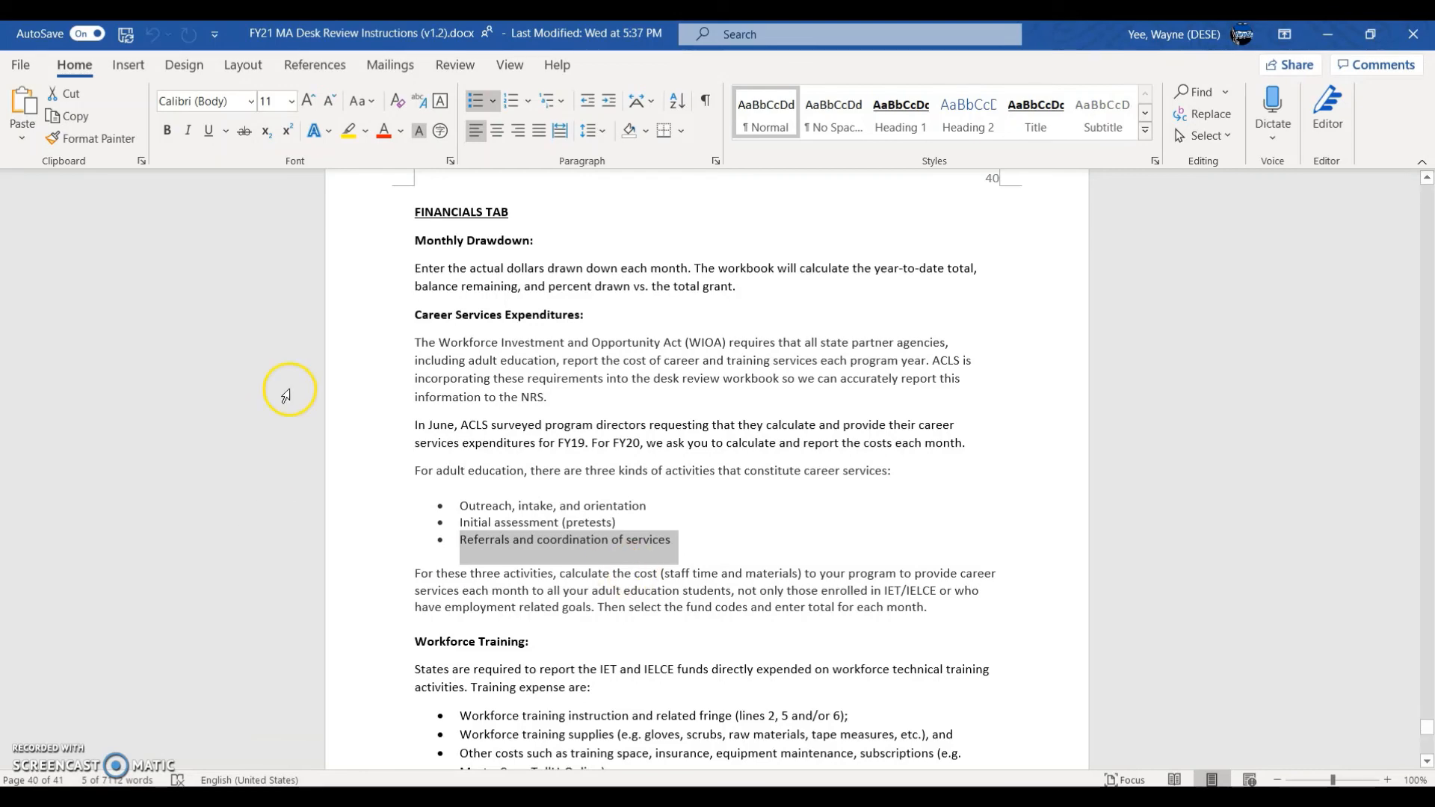
drag(417, 311, 773, 748)
scroll(482, 600, down, 5)
scroll(531, 622, down, 4)
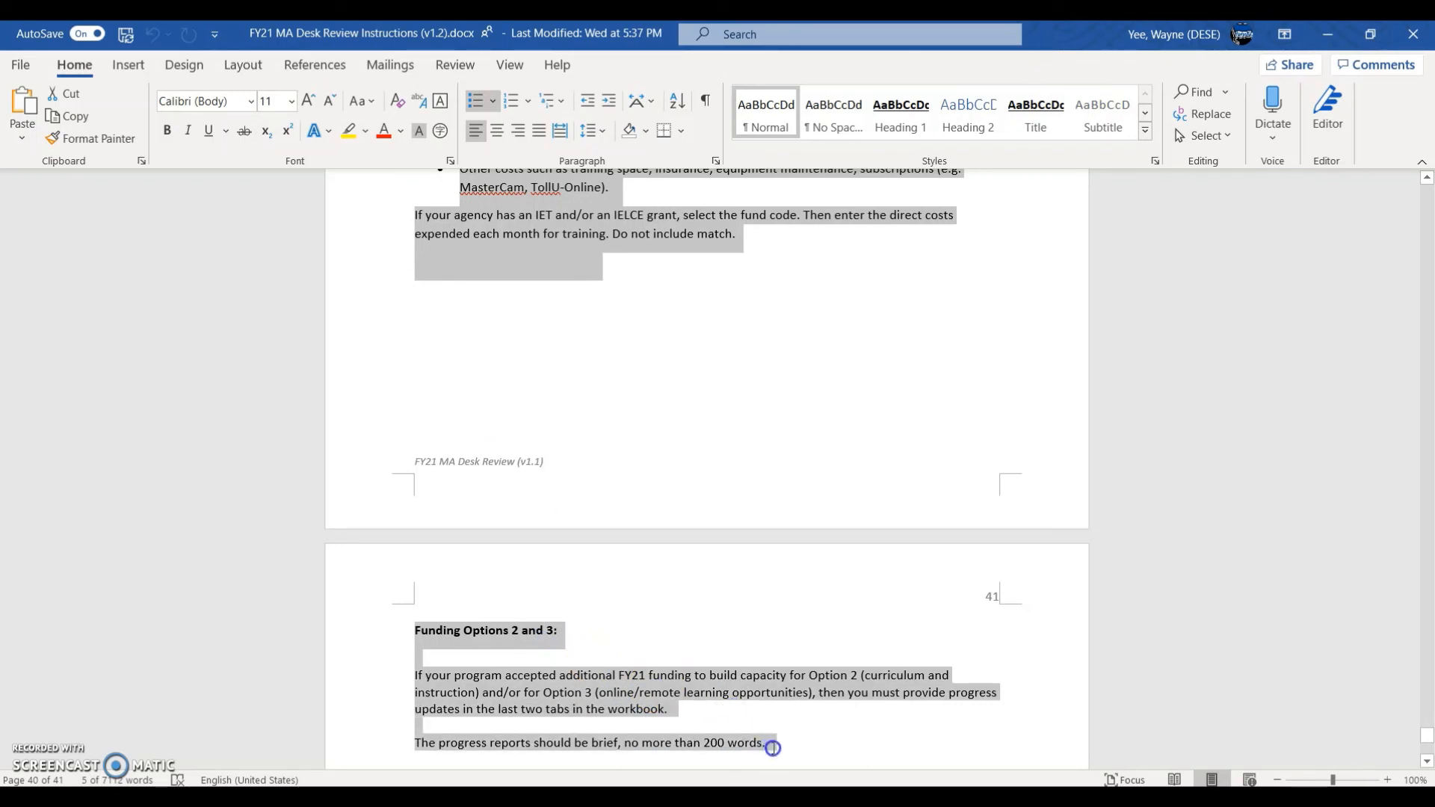
scroll(773, 748, up, 4)
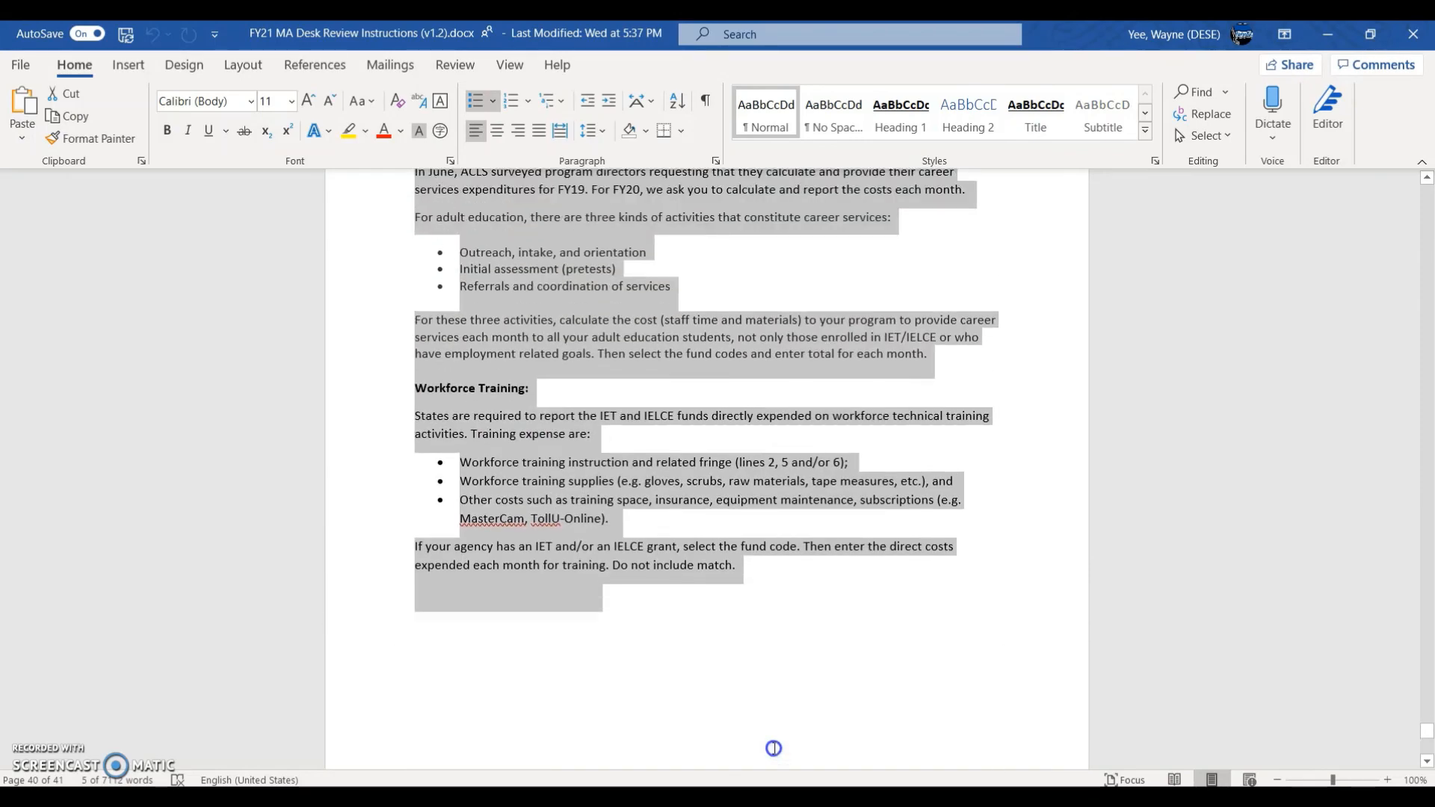
scroll(773, 748, up, 3)
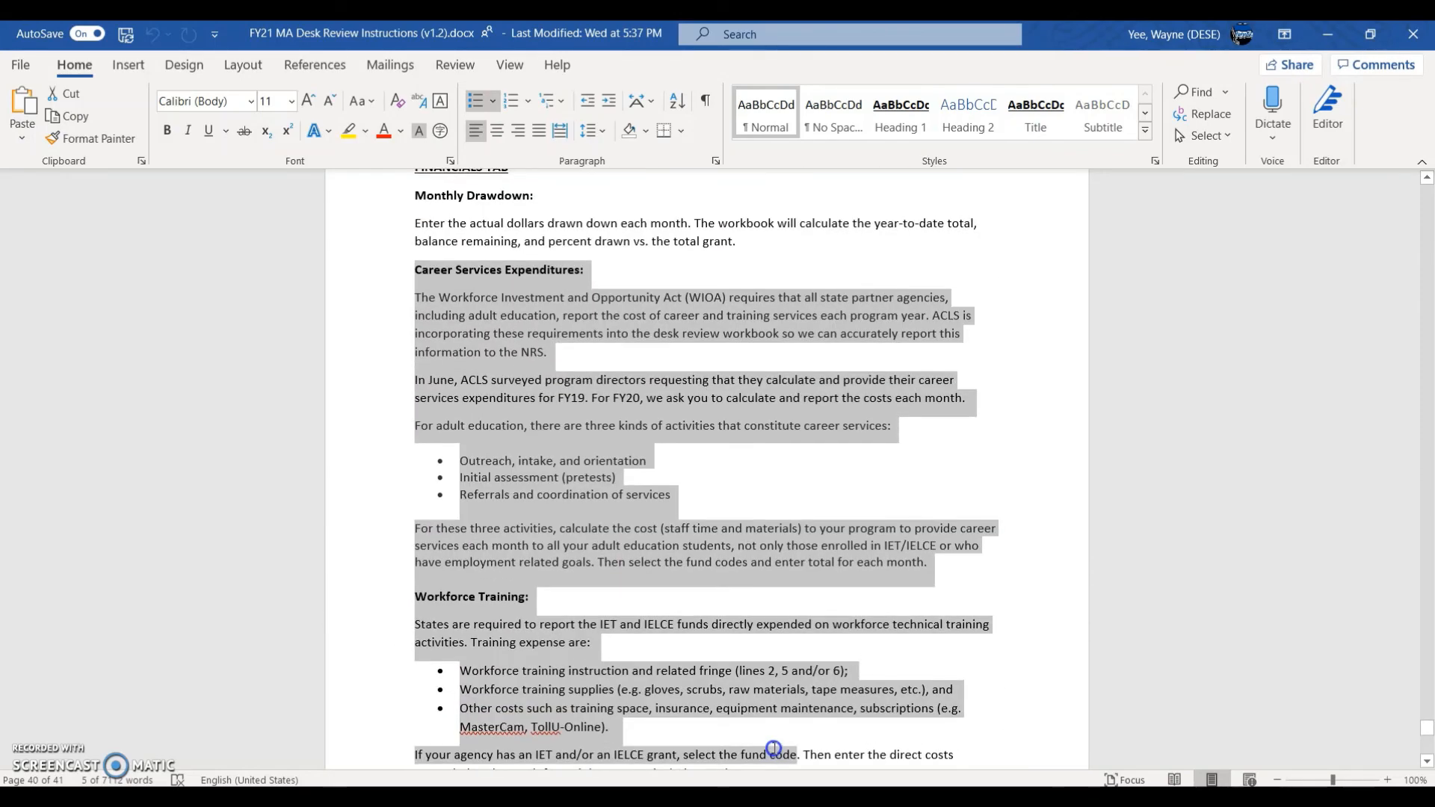
click(1008, 644)
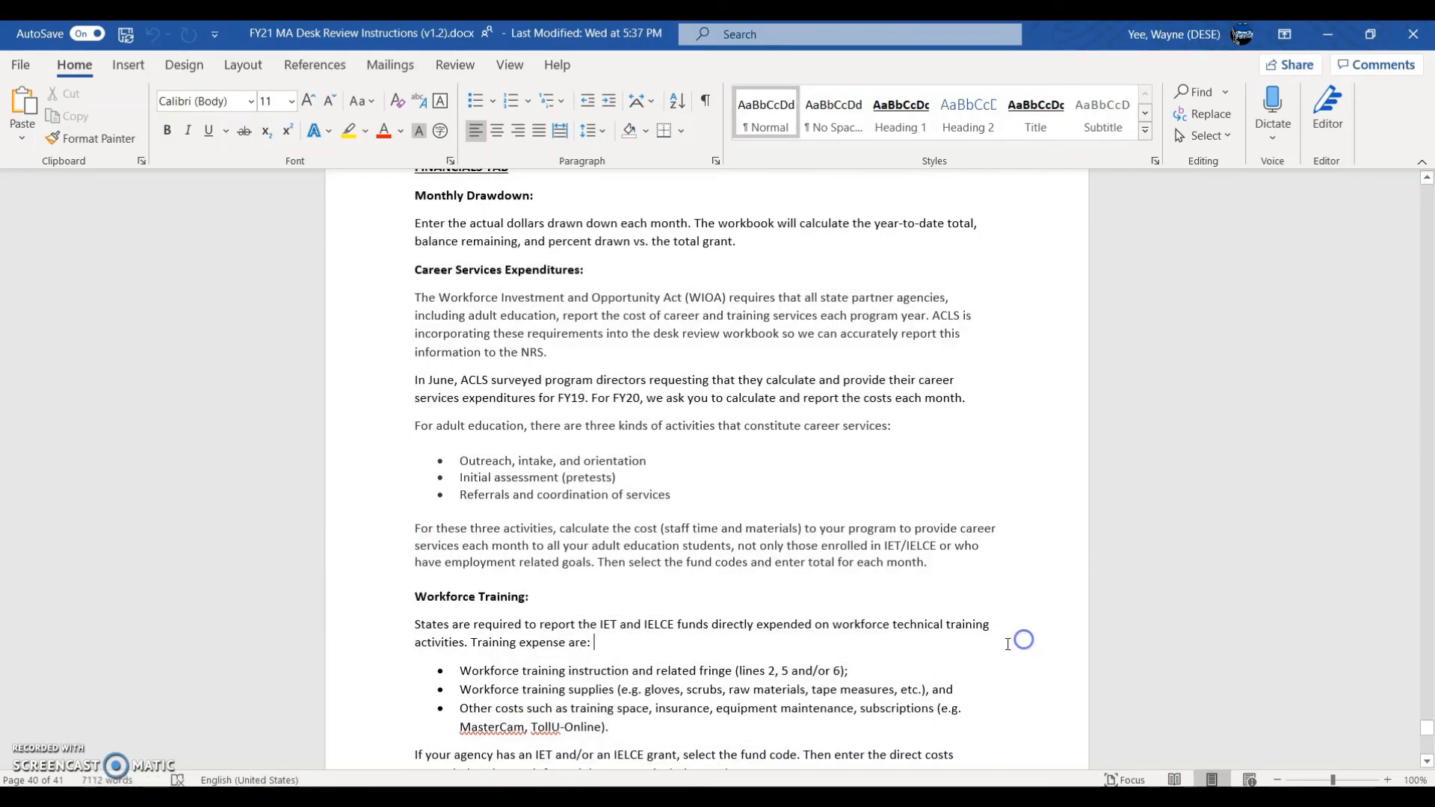
scroll(1007, 644, down, 7)
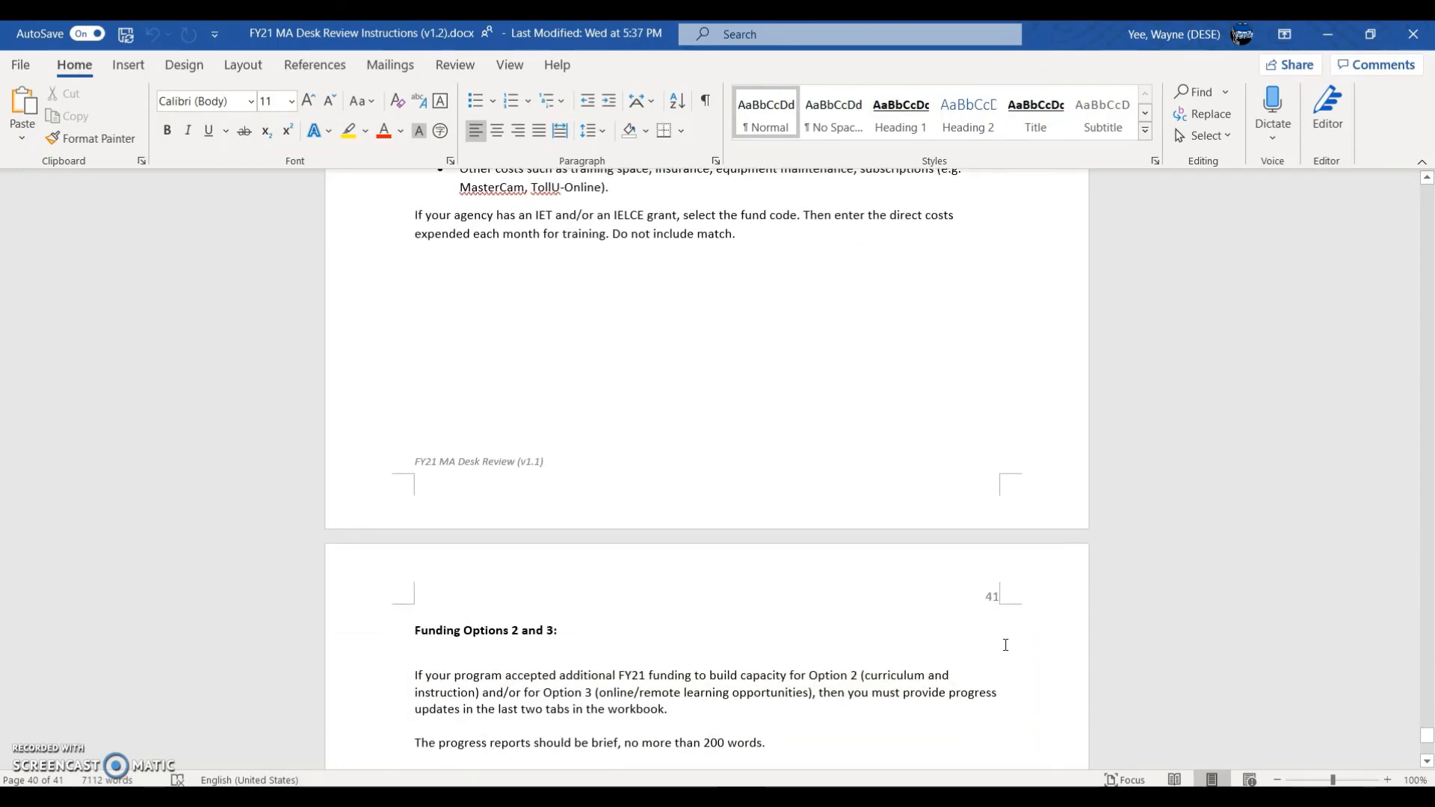
scroll(1005, 645, up, 4)
scroll(1003, 644, down, 6)
Step: Highlight and read the Funding Options 2 and 3 section on career services and workforce training
click(868, 580)
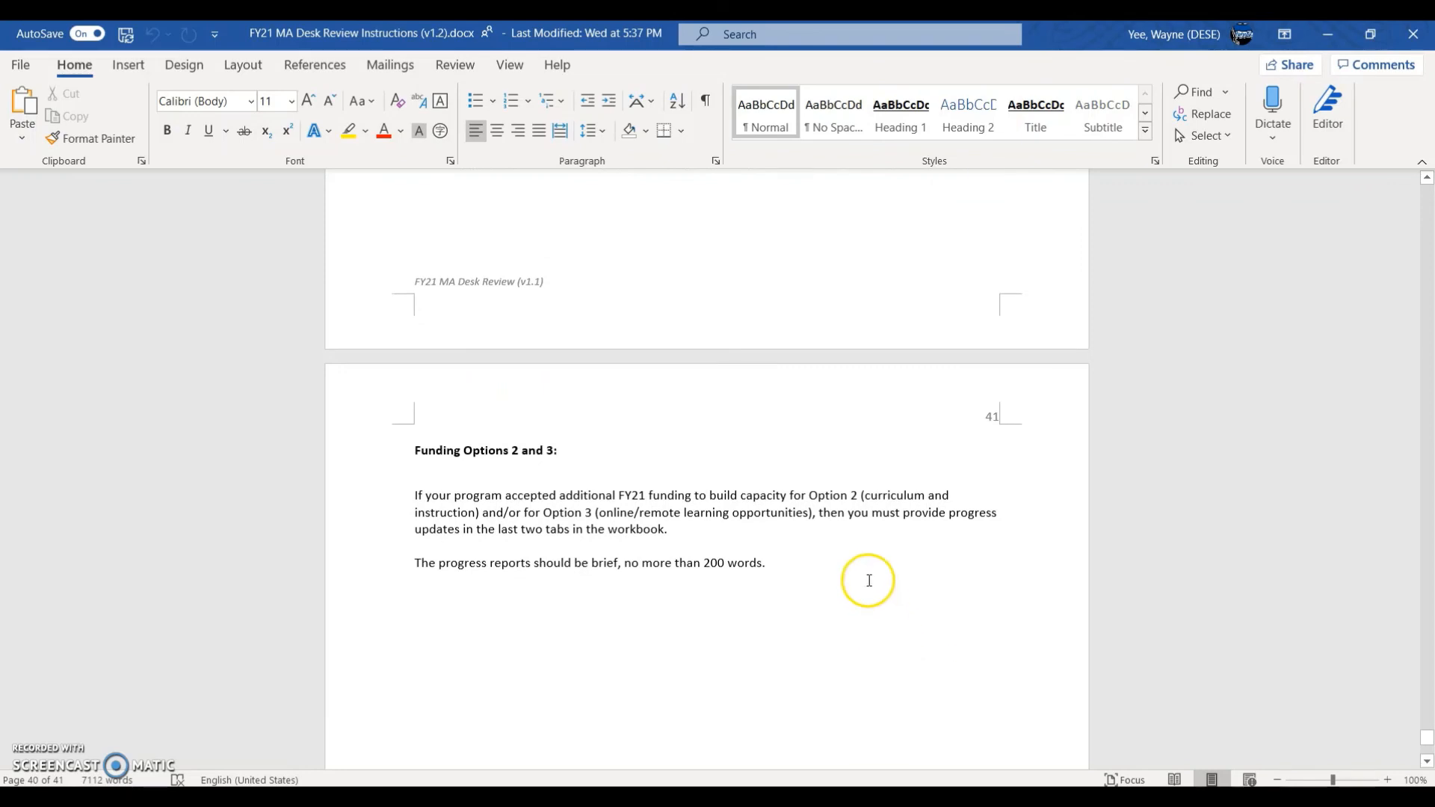
drag(869, 580, 393, 459)
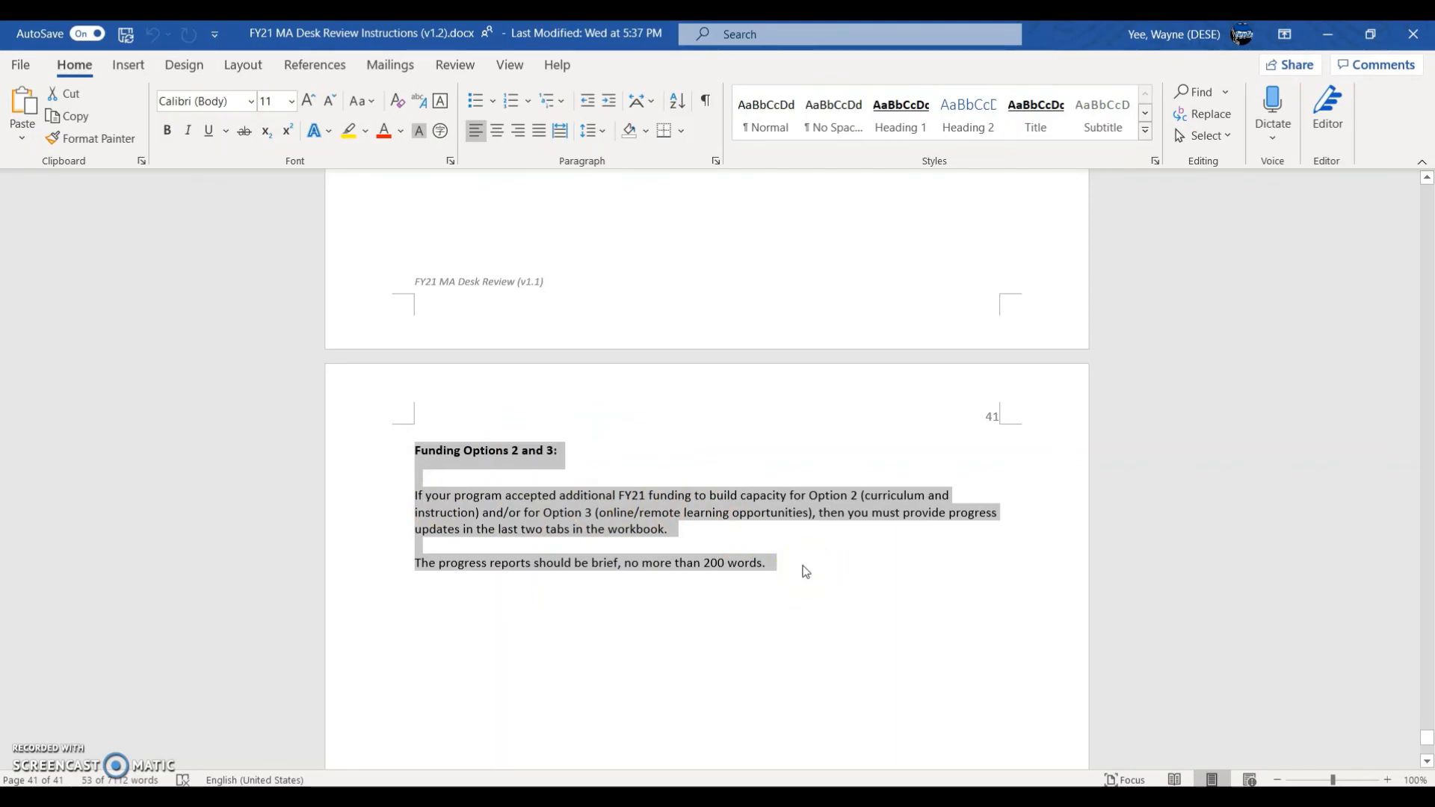
scroll(805, 572, up, 12)
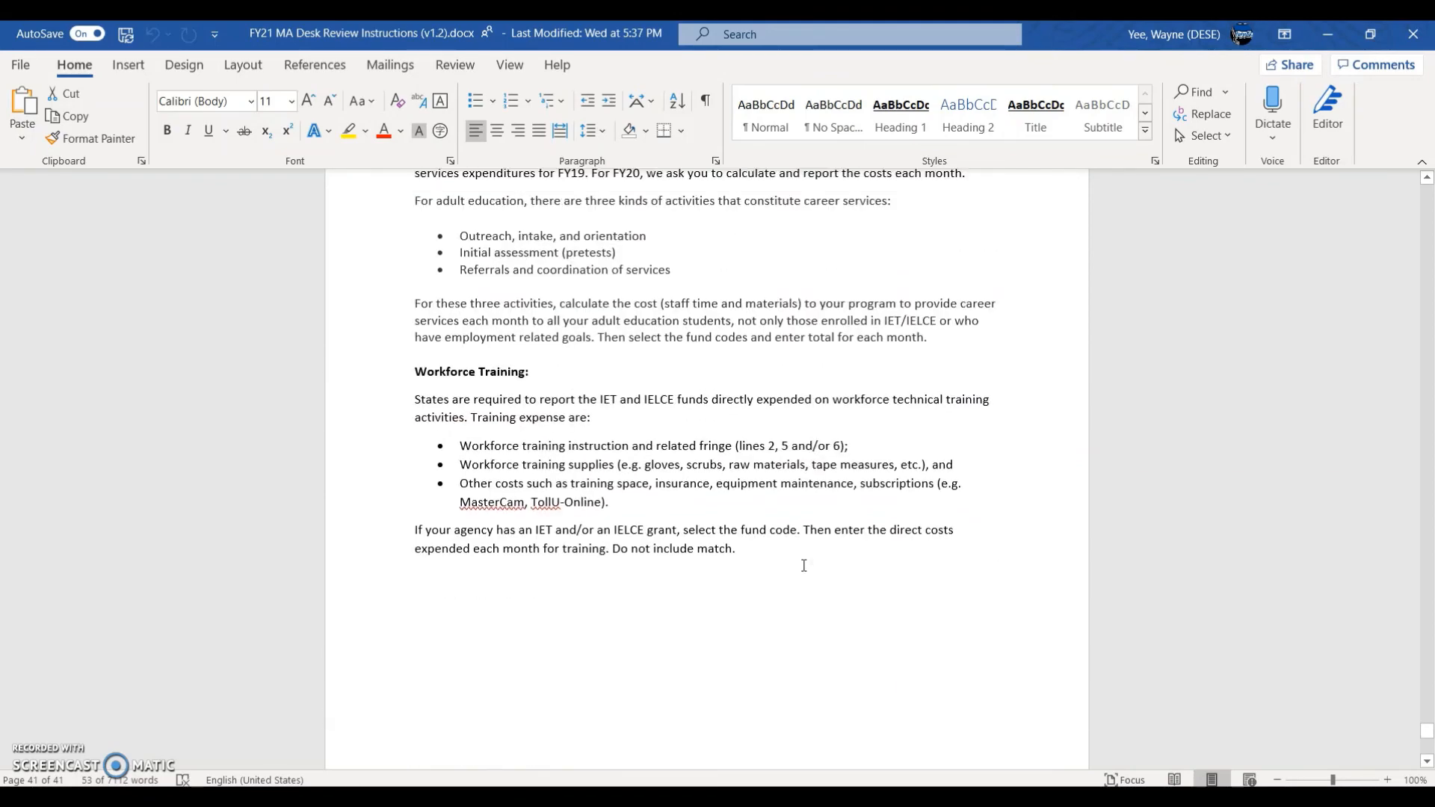
scroll(805, 572, down, 11)
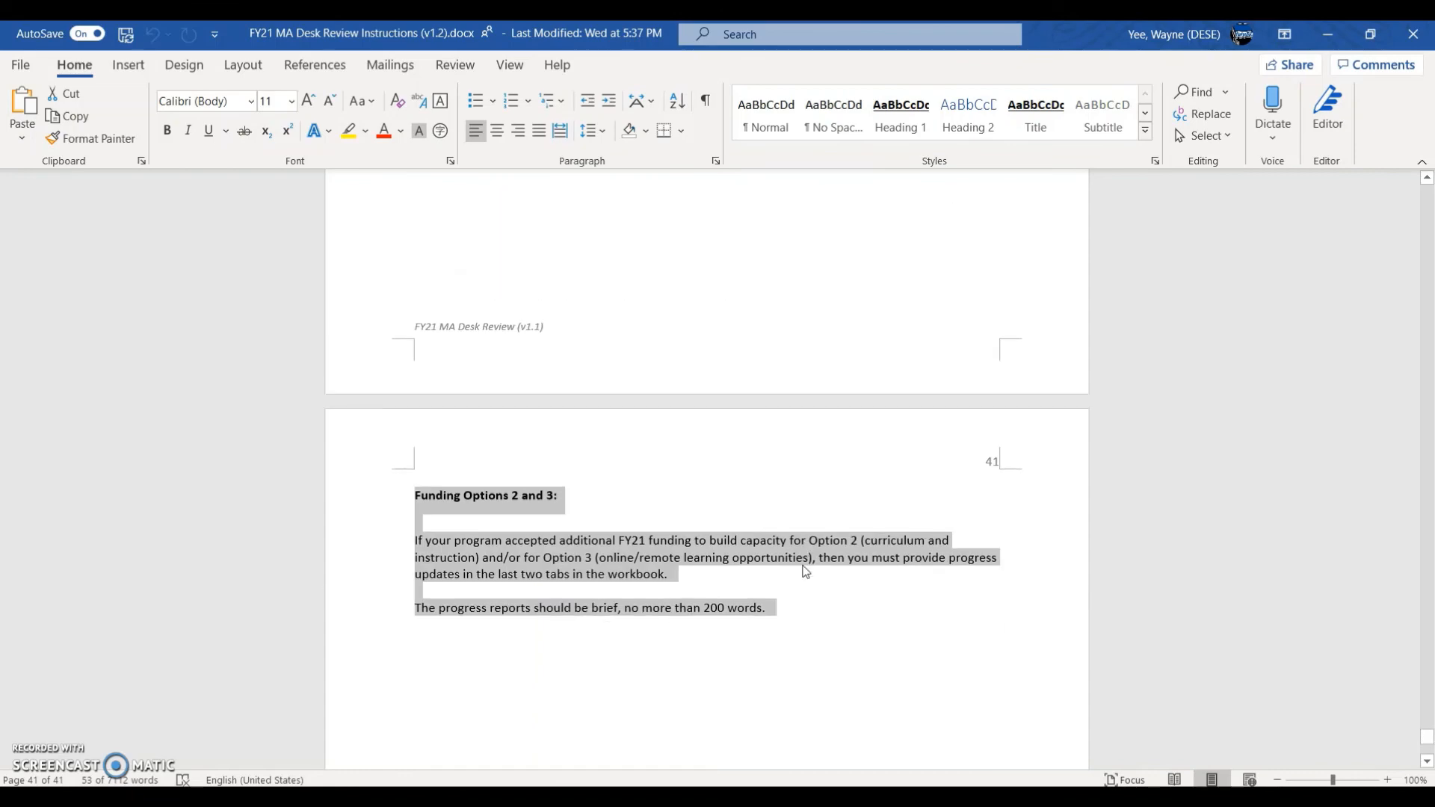
scroll(805, 572, up, 1)
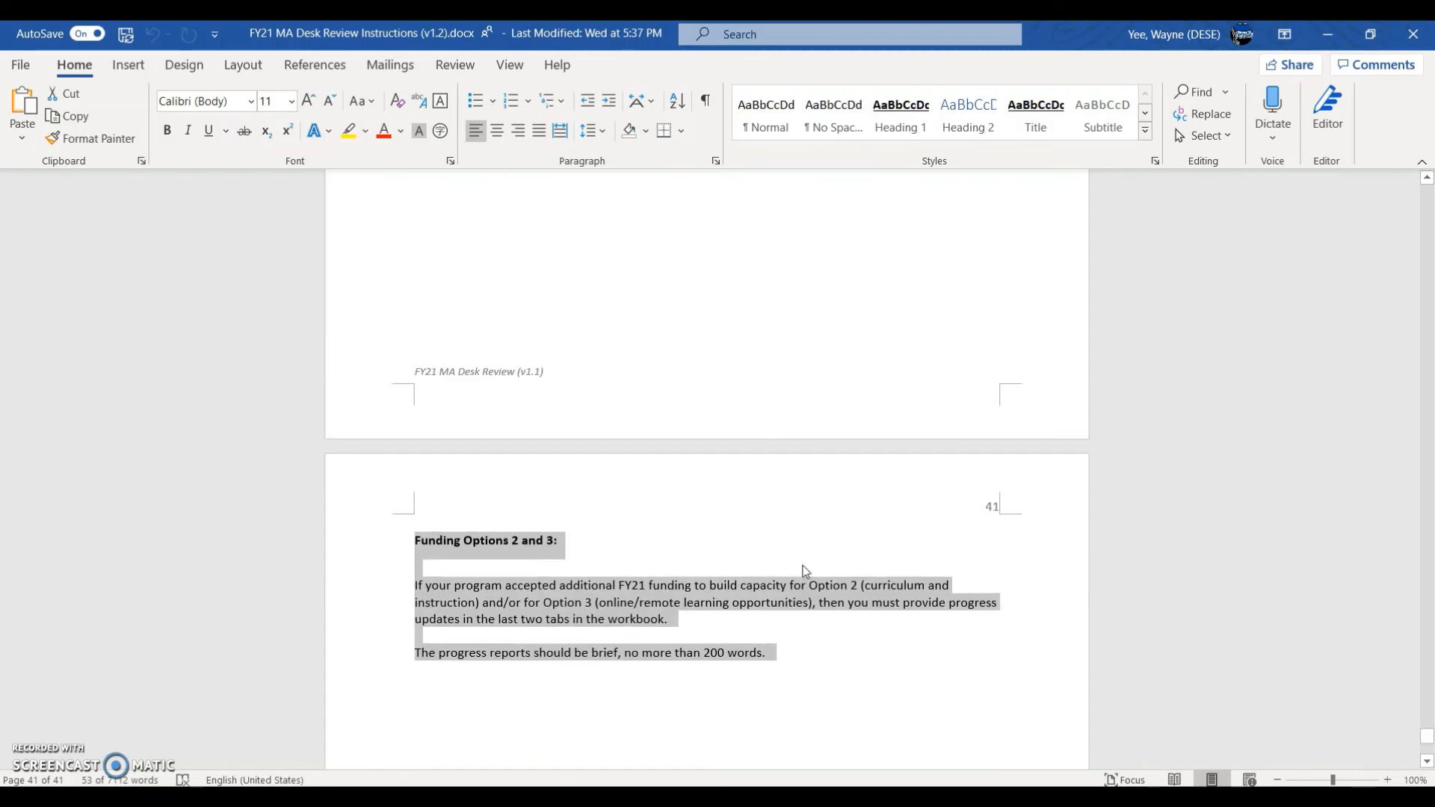
scroll(805, 572, up, 13)
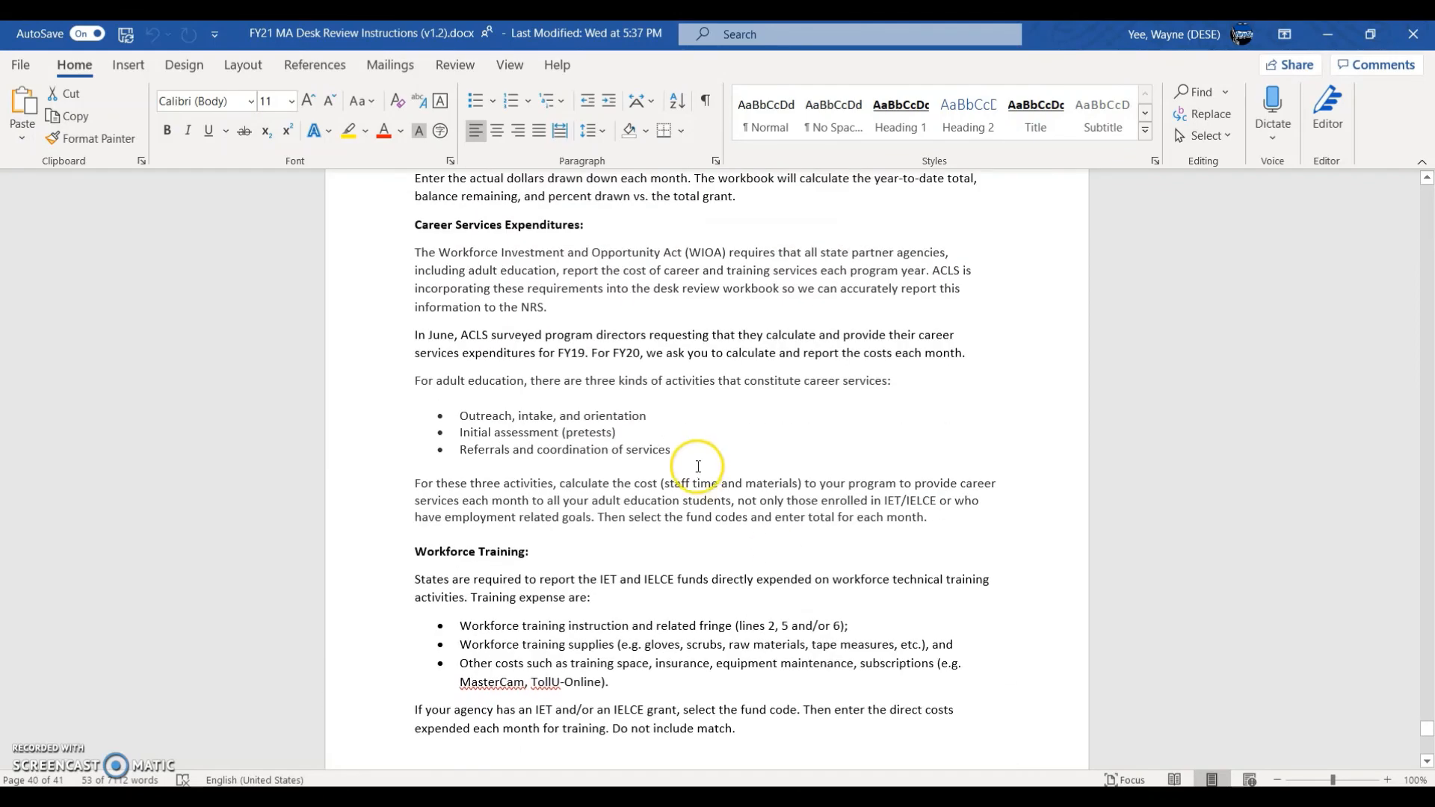
Step: Inspect October career services and workforce training cells, including the 345 CALC (State) fund code
mouse_move(750, 799)
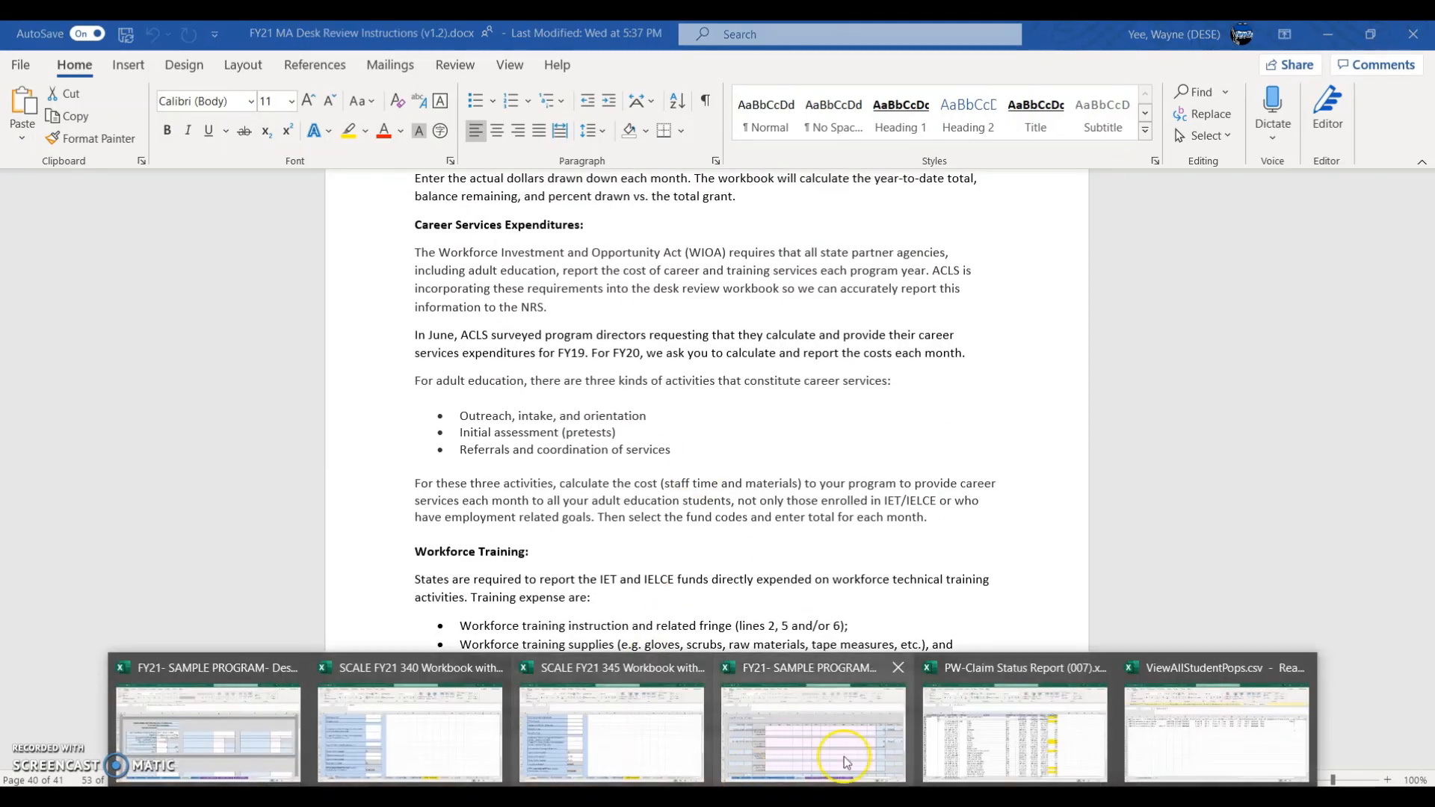
click(866, 736)
click(572, 416)
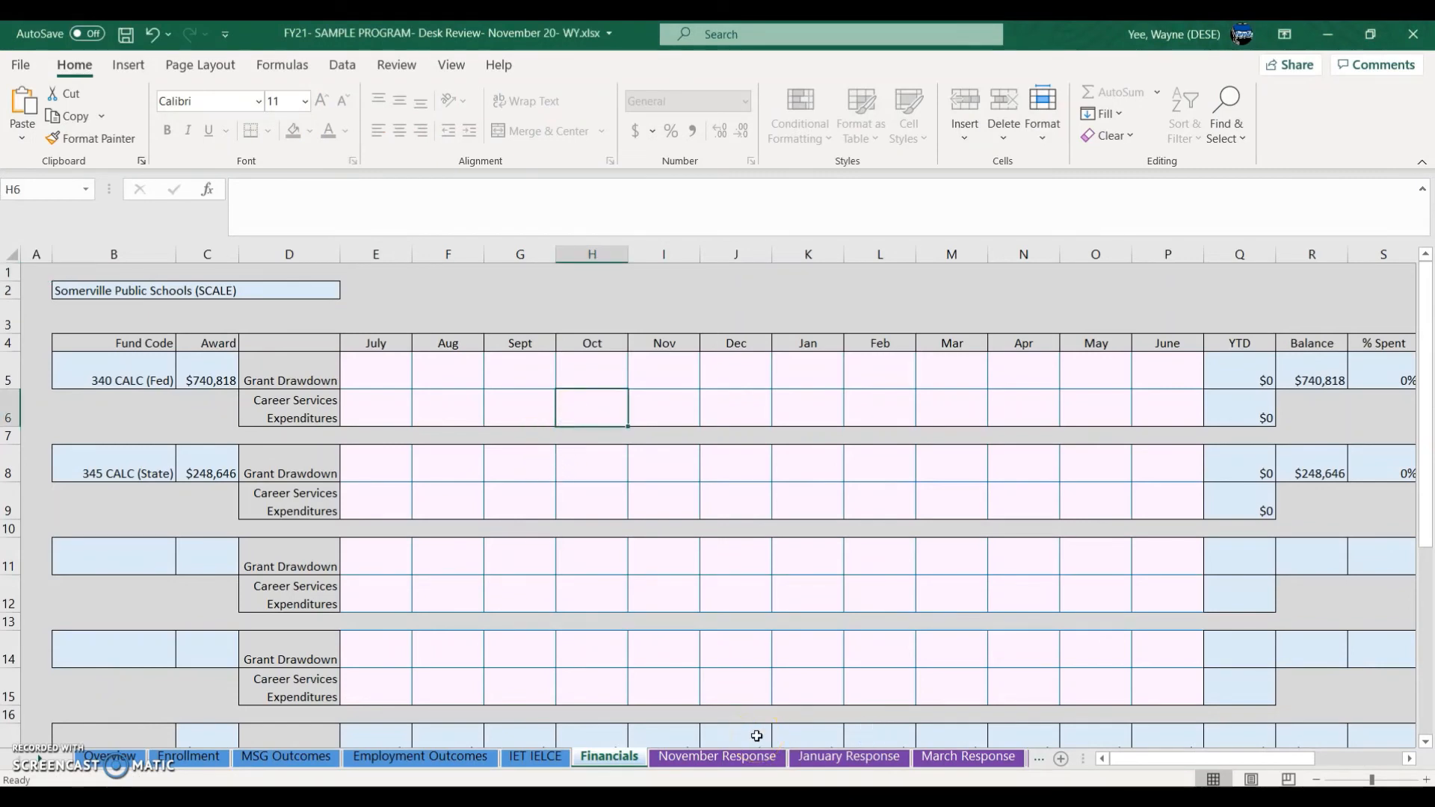
scroll(807, 657, down, 3)
click(609, 592)
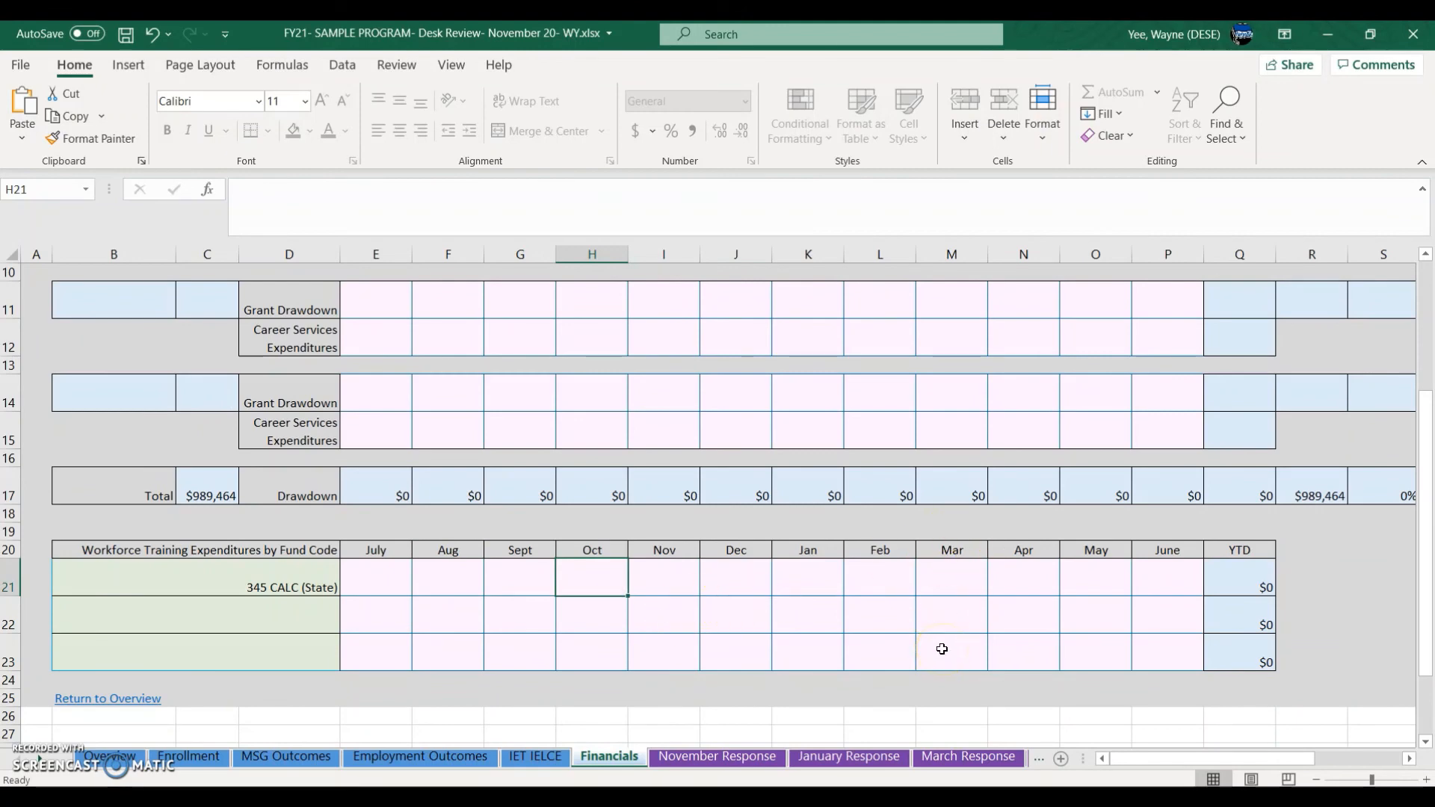
click(203, 553)
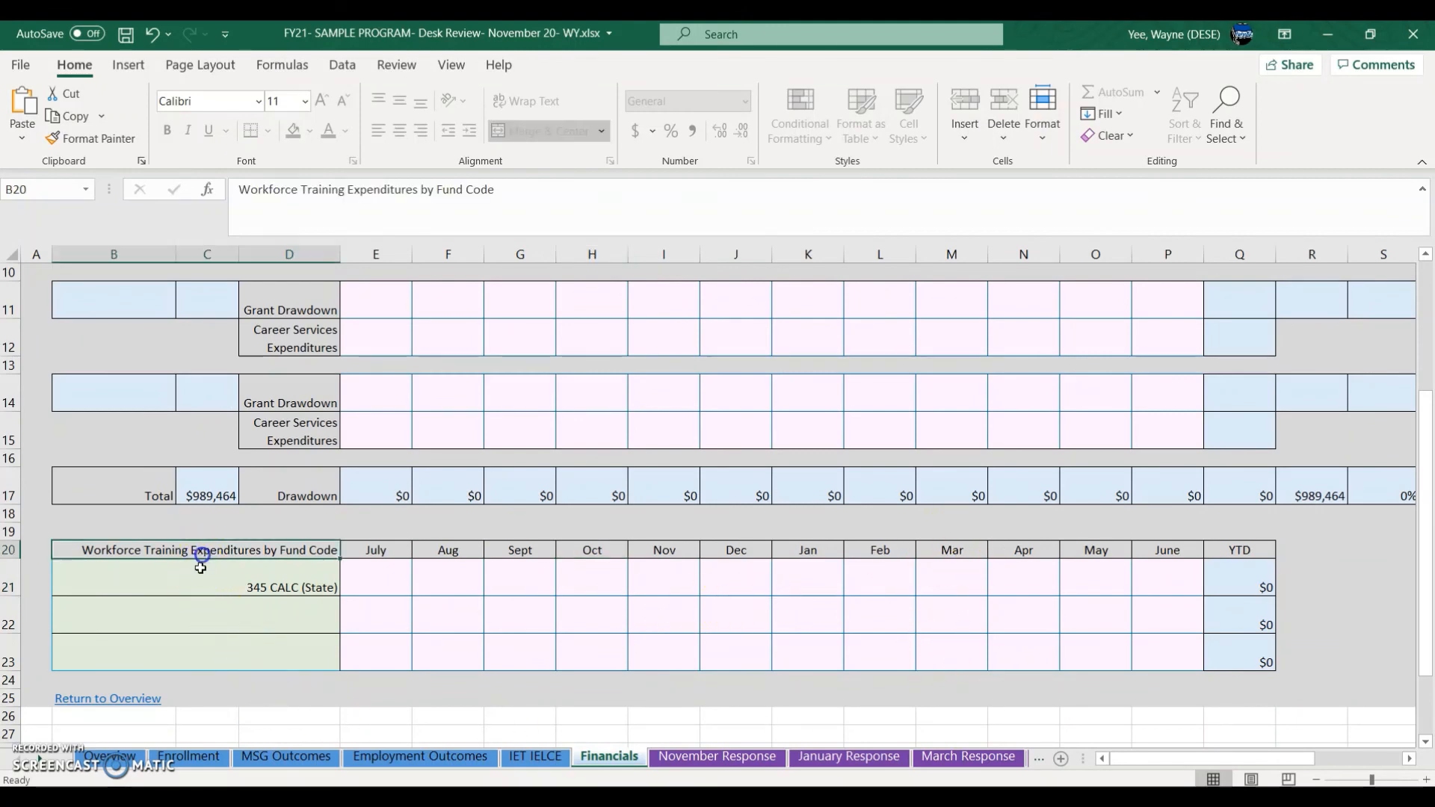
click(205, 575)
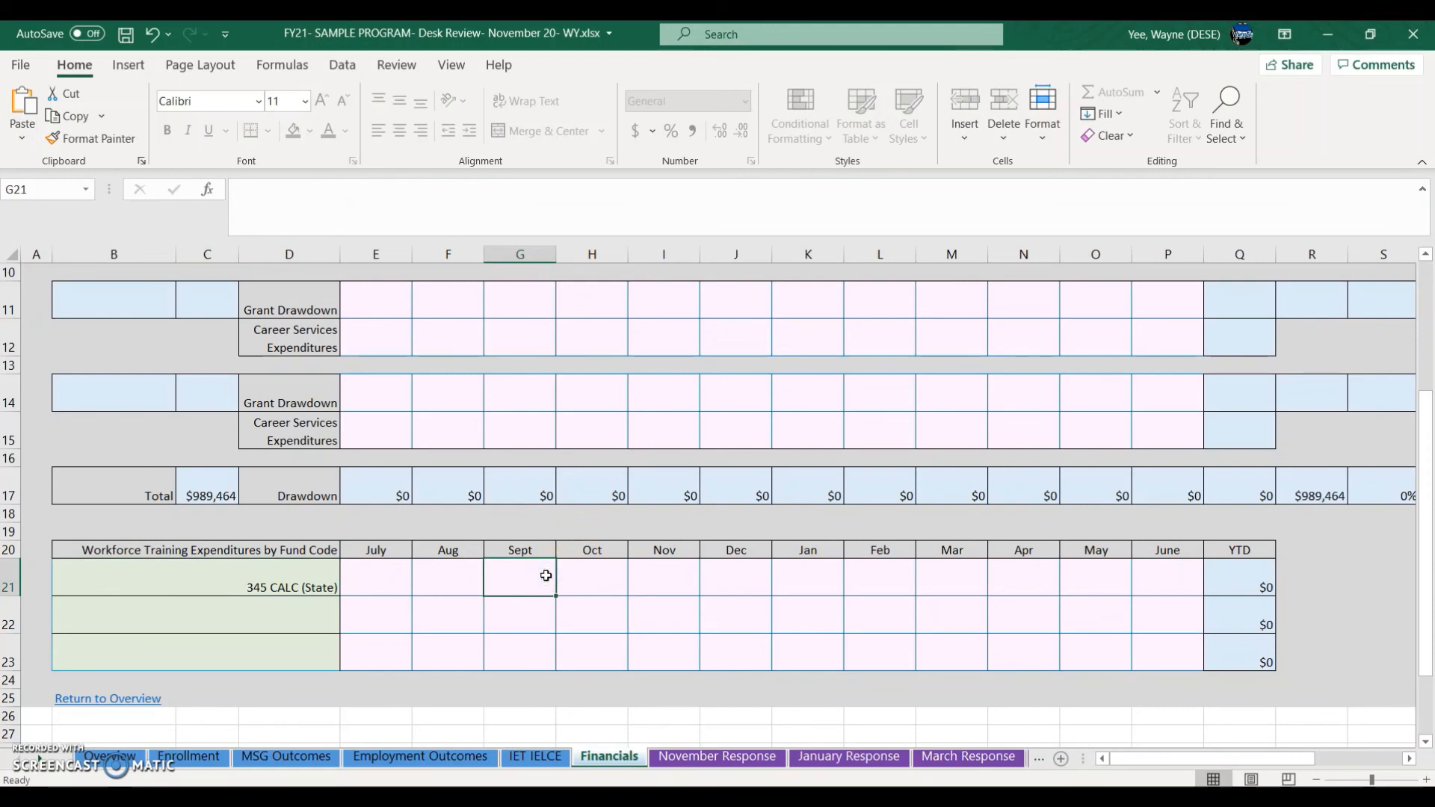
Step: Check the 340 CALC Sept and Oct drawdown cells, then bring up the PW-Claim Status Report
scroll(774, 631, up, 3)
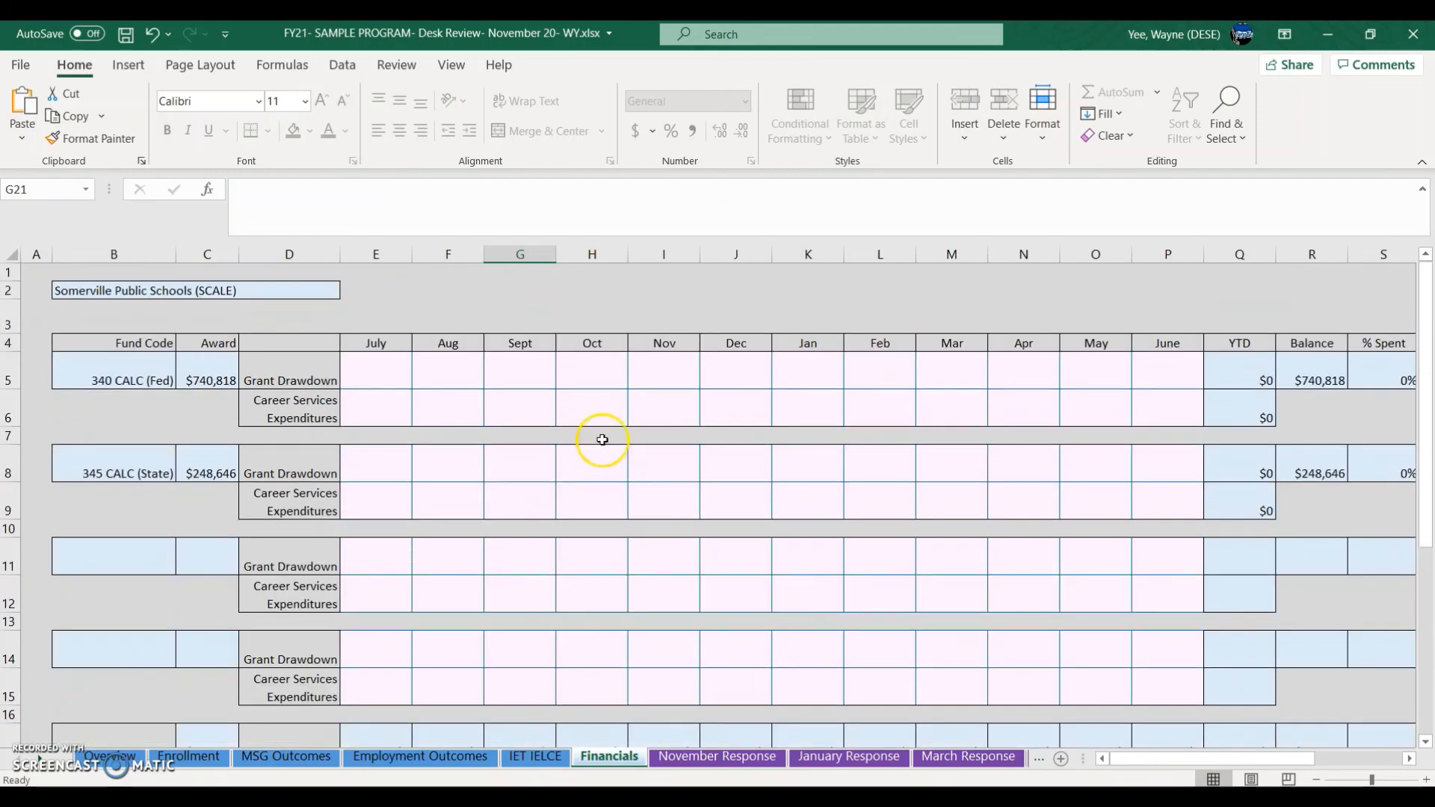
click(548, 377)
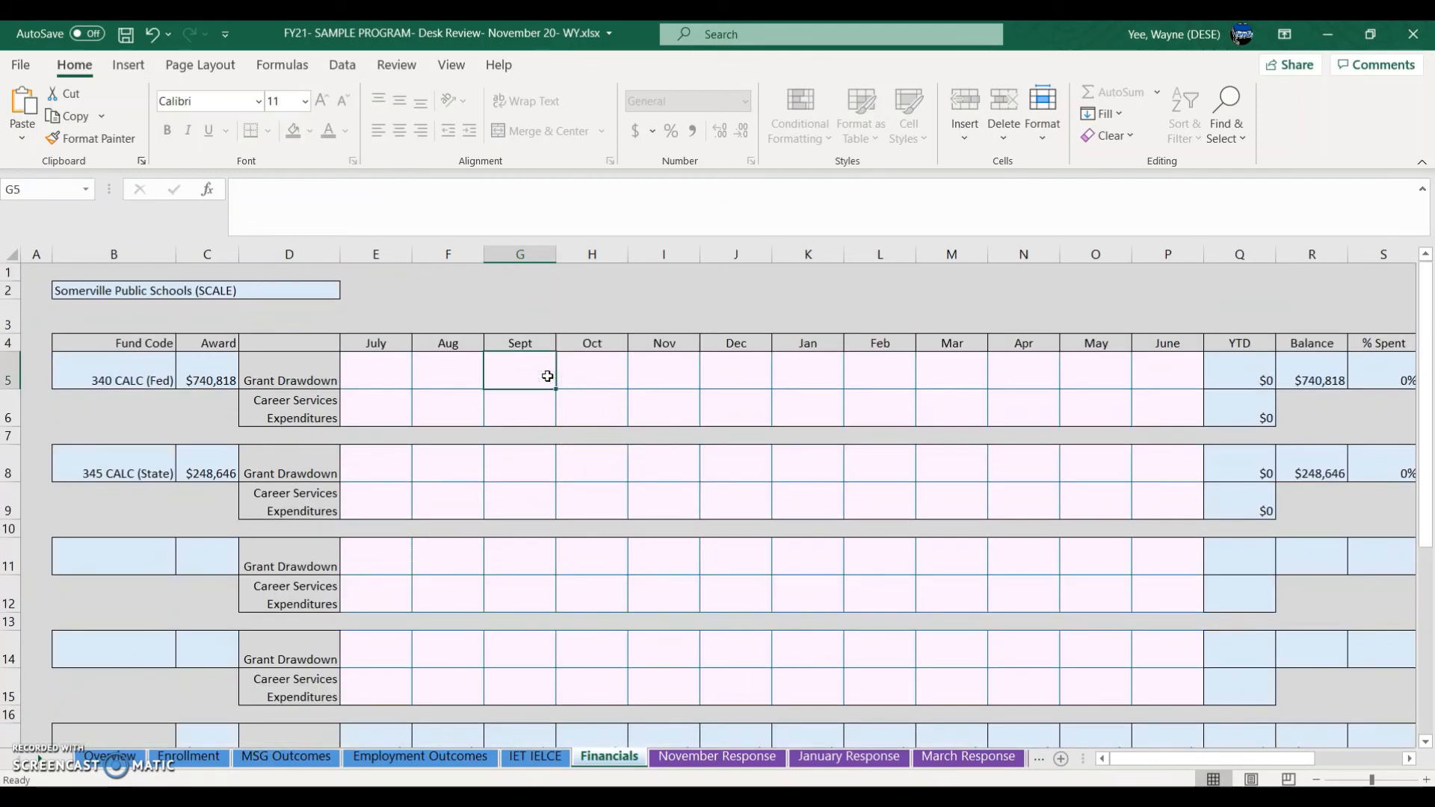
click(584, 375)
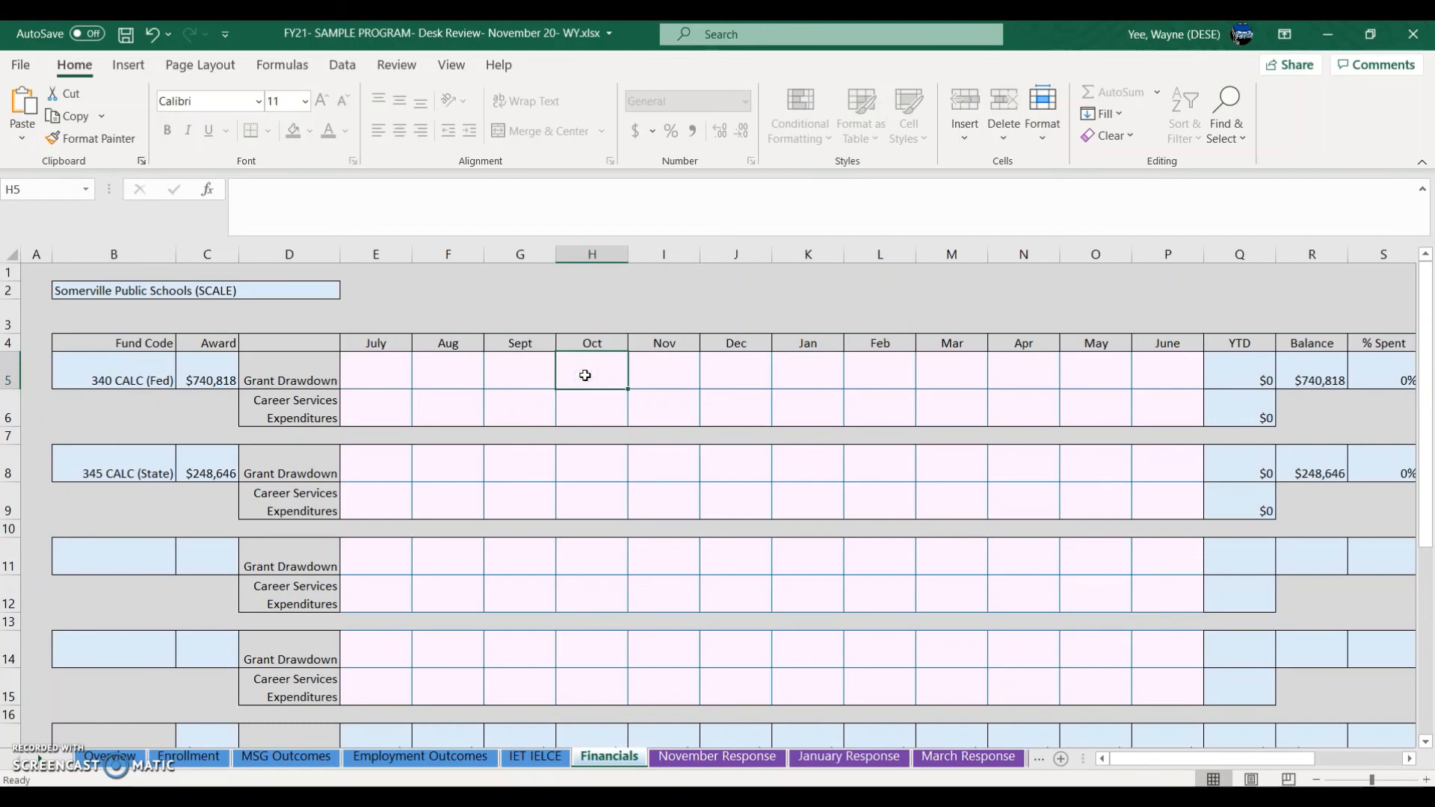
click(713, 798)
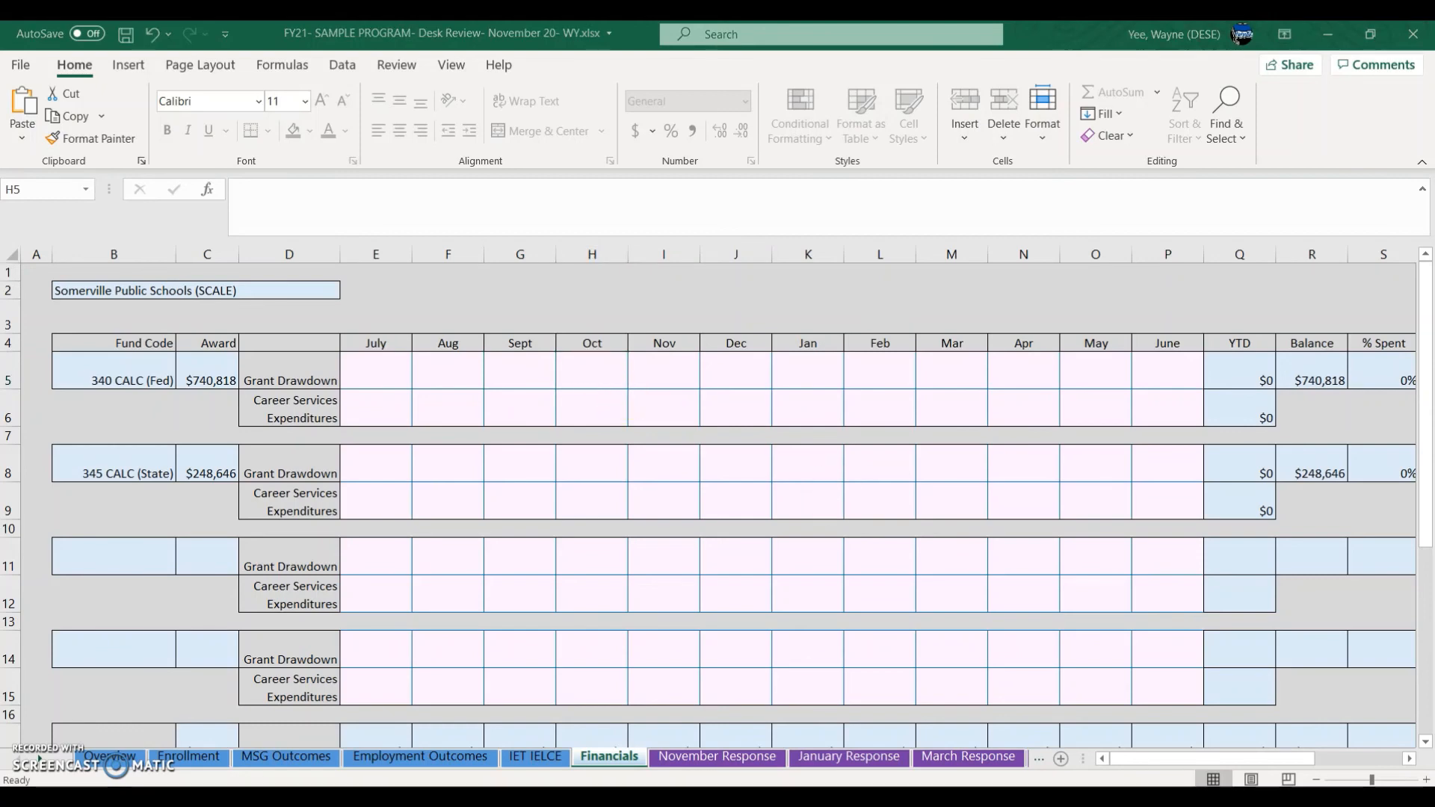
click(1050, 736)
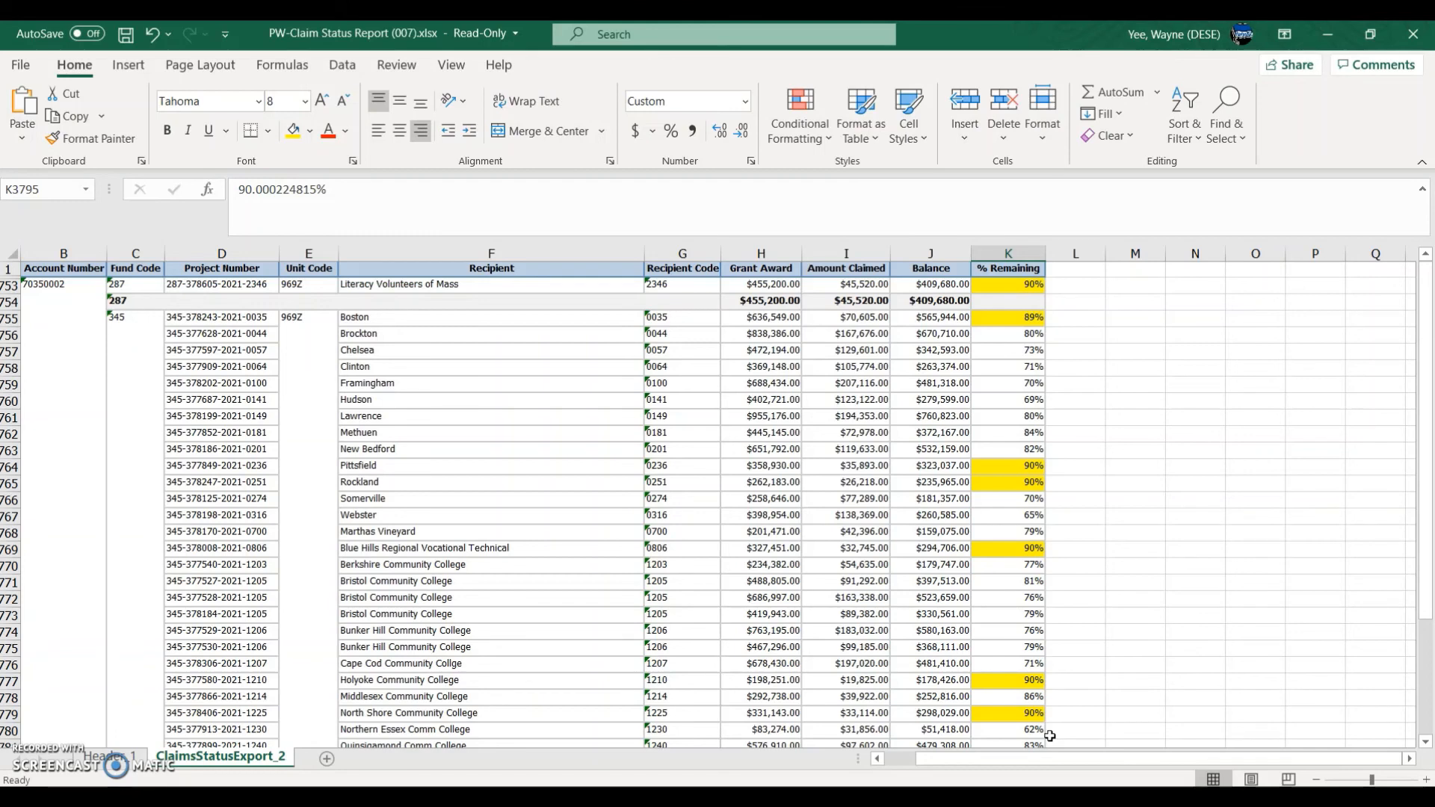
Step: Find Somerville's $77,289.00 claimed amount and project number, comparing with Brockton's $167,676.00
click(845, 367)
click(853, 334)
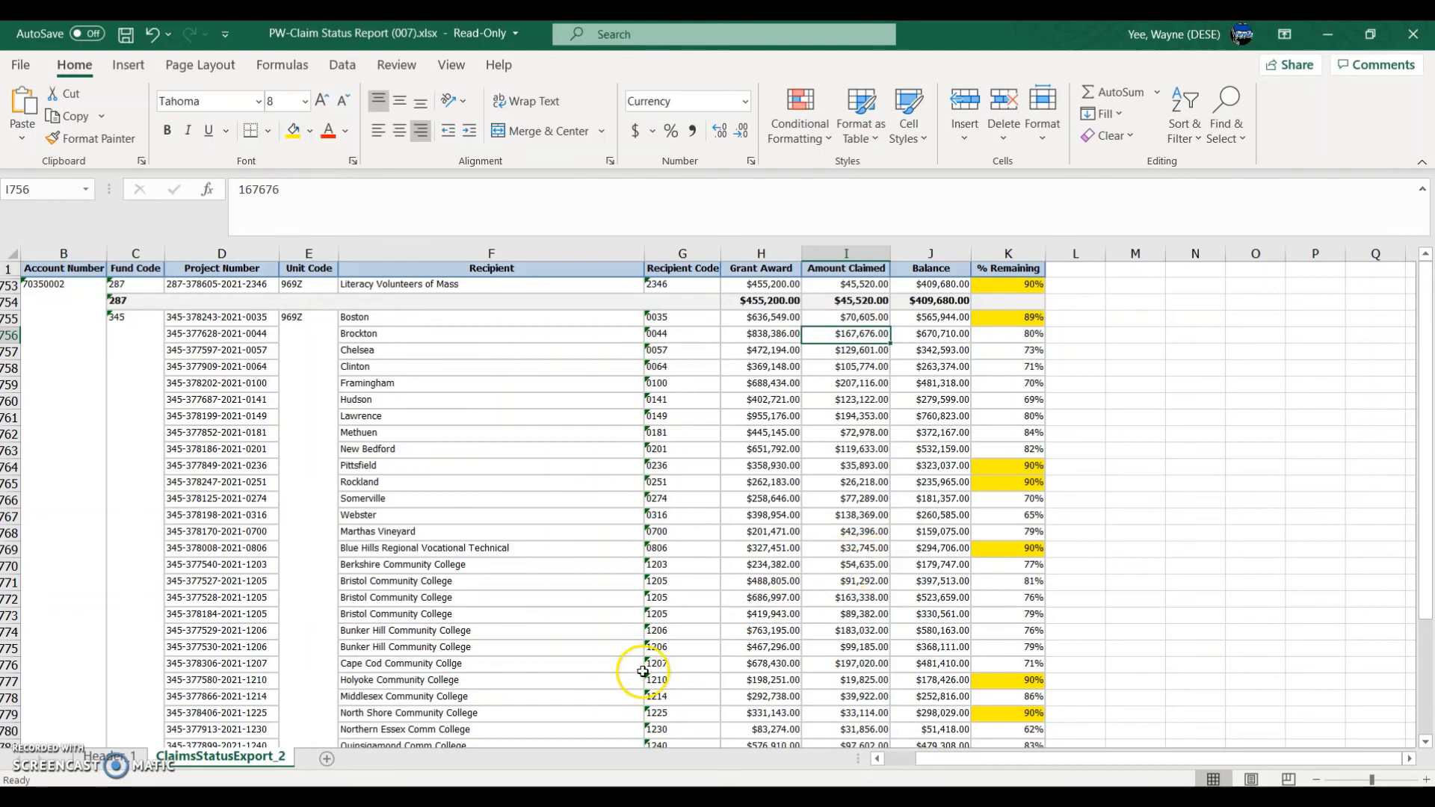
click(437, 503)
click(862, 500)
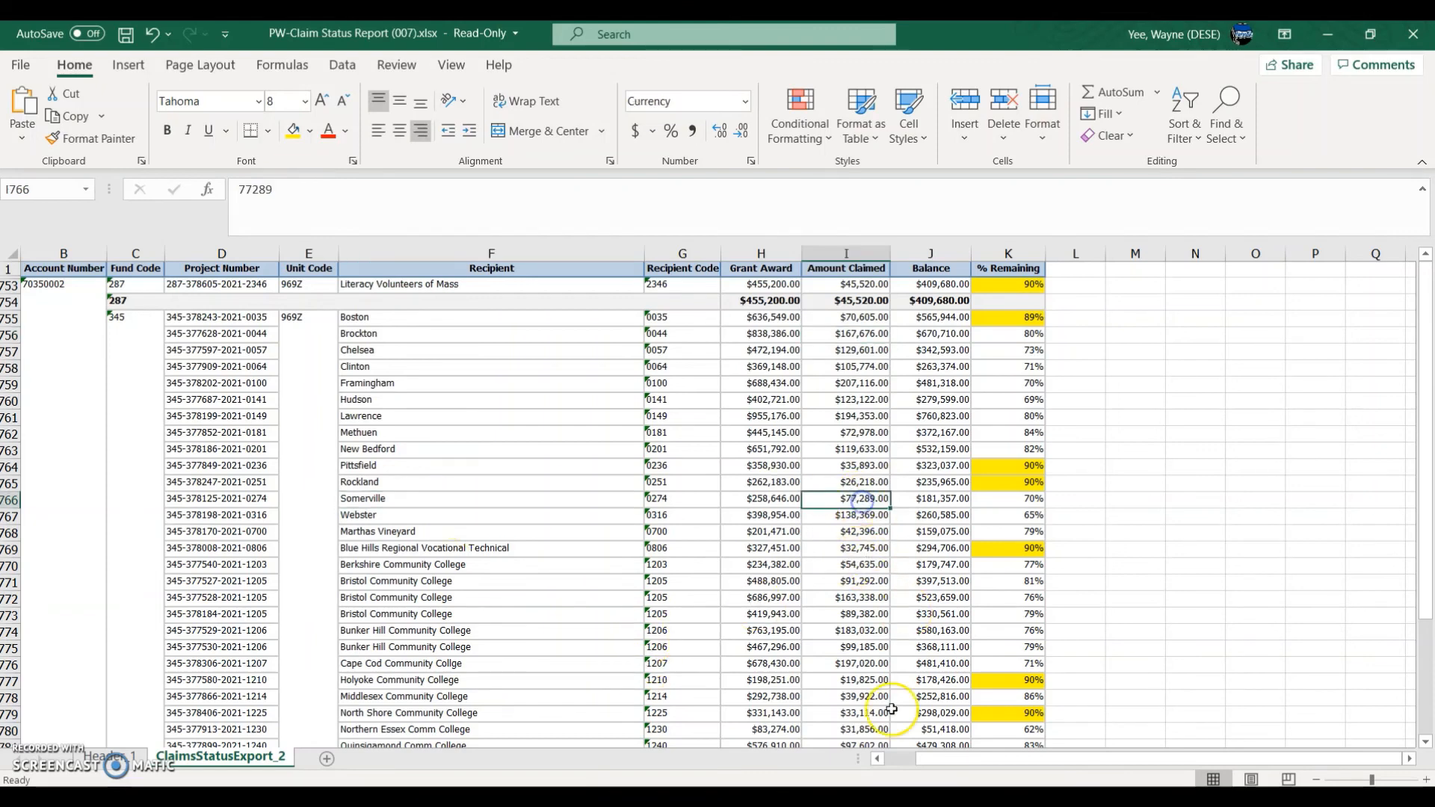
click(211, 501)
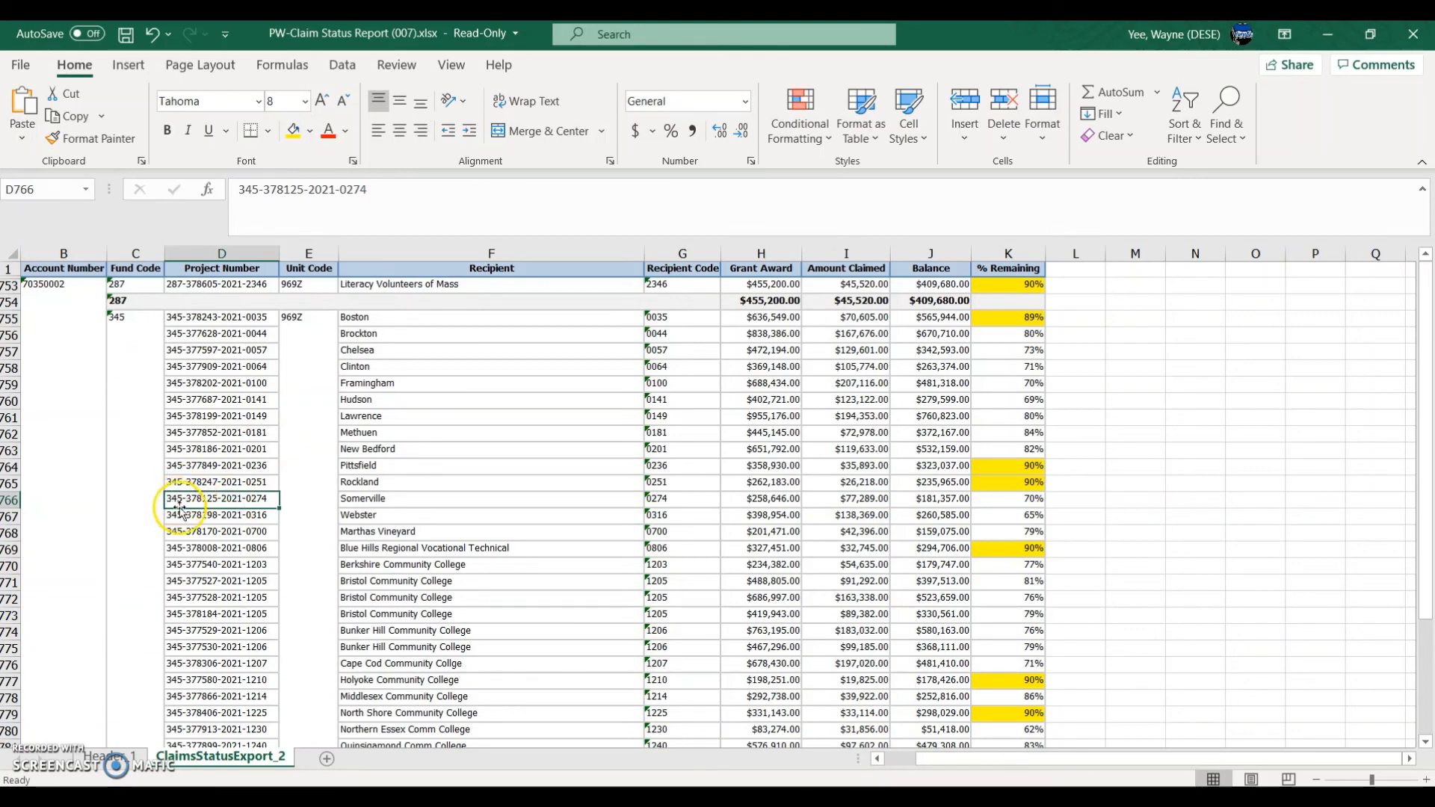
click(844, 501)
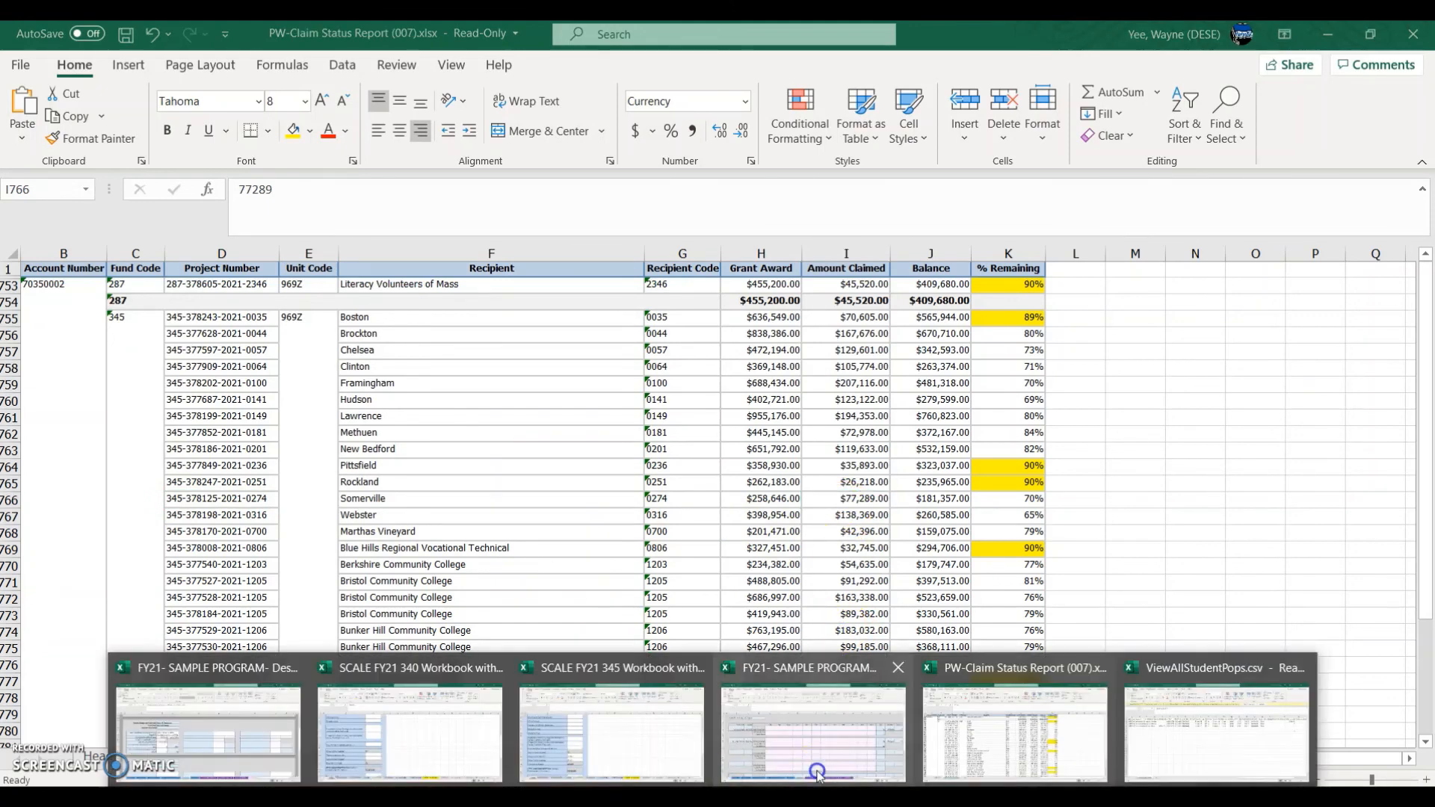
Step: Enter the 77289 October drawdown into cell H5 after rechecking the claim report
click(819, 770)
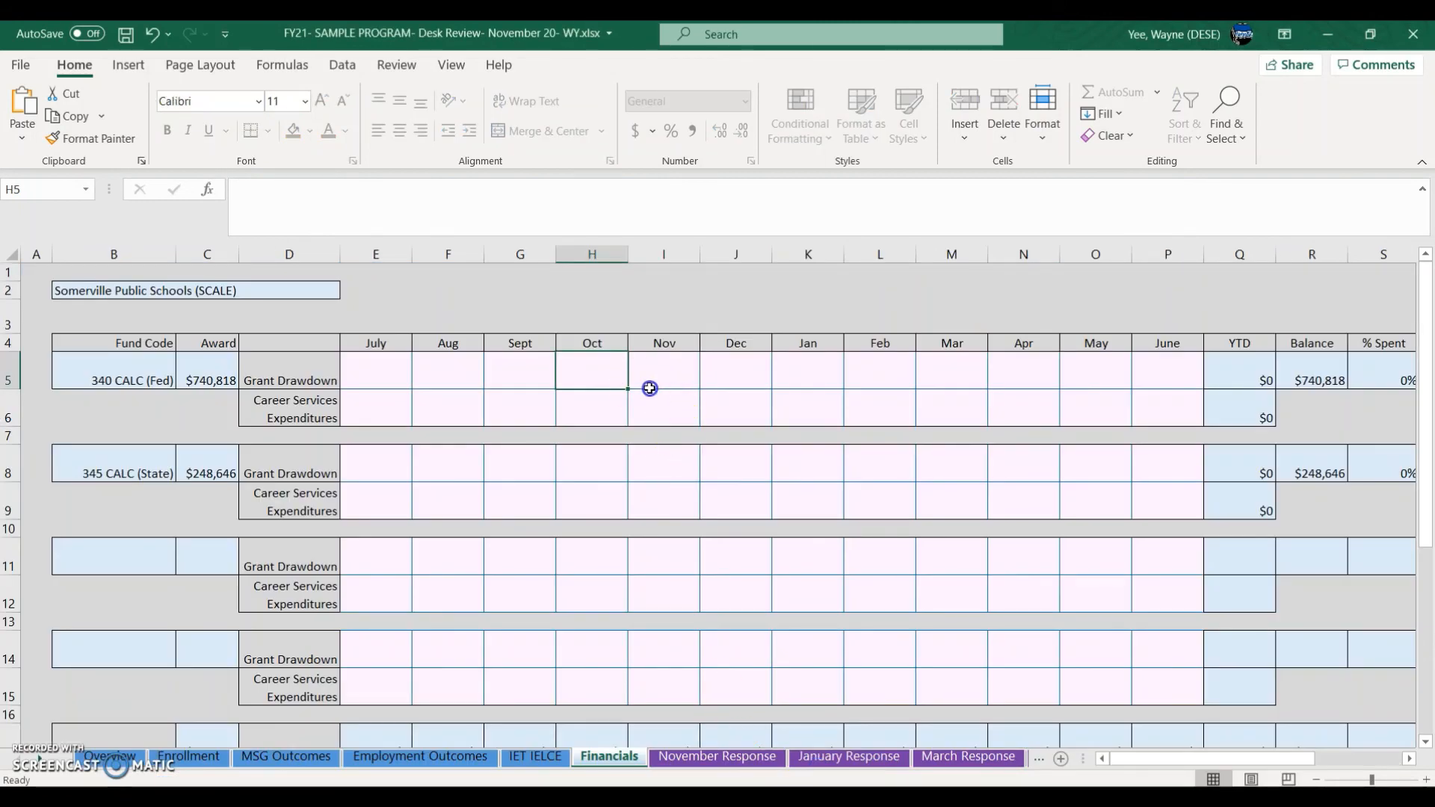
text(77,)
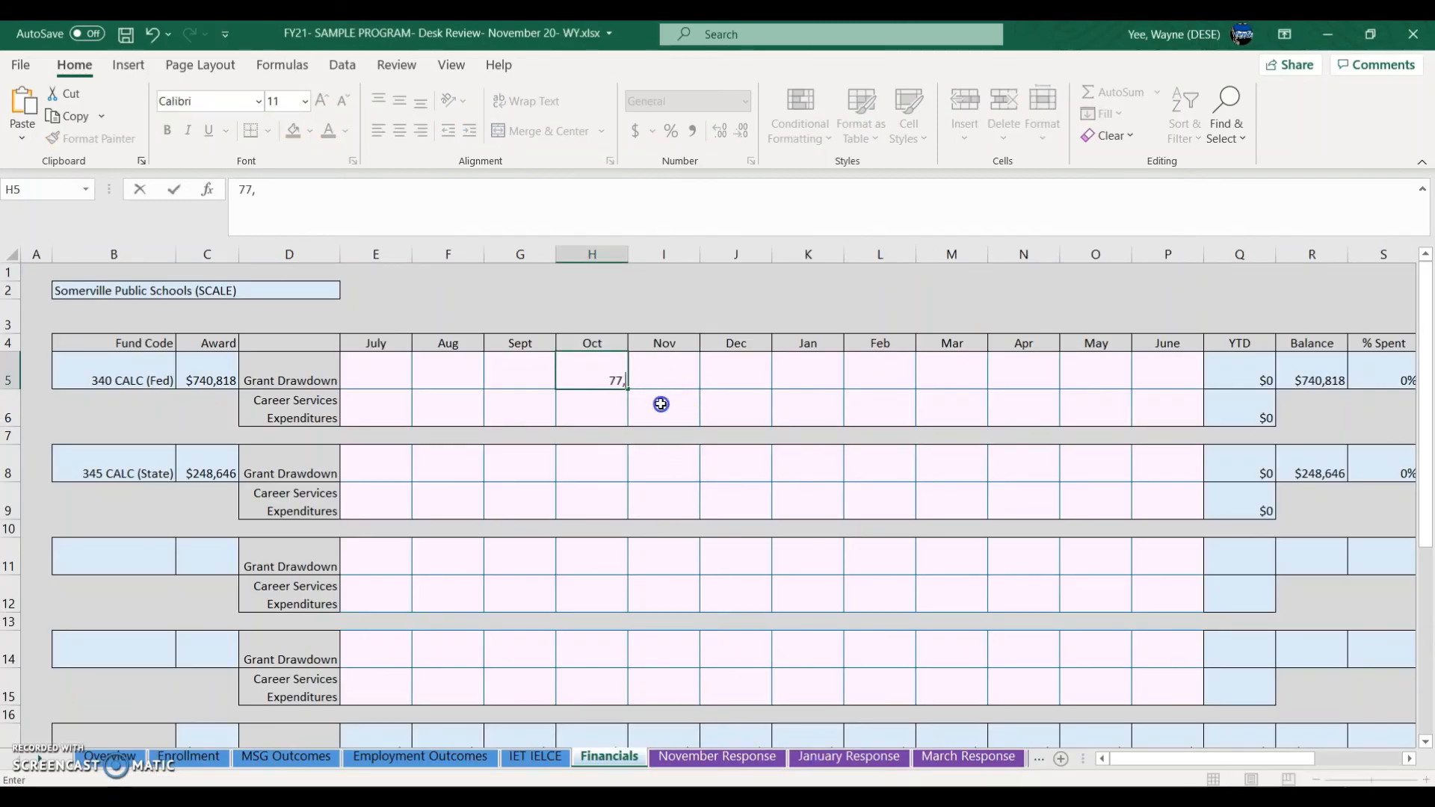
key(alt+Tab)
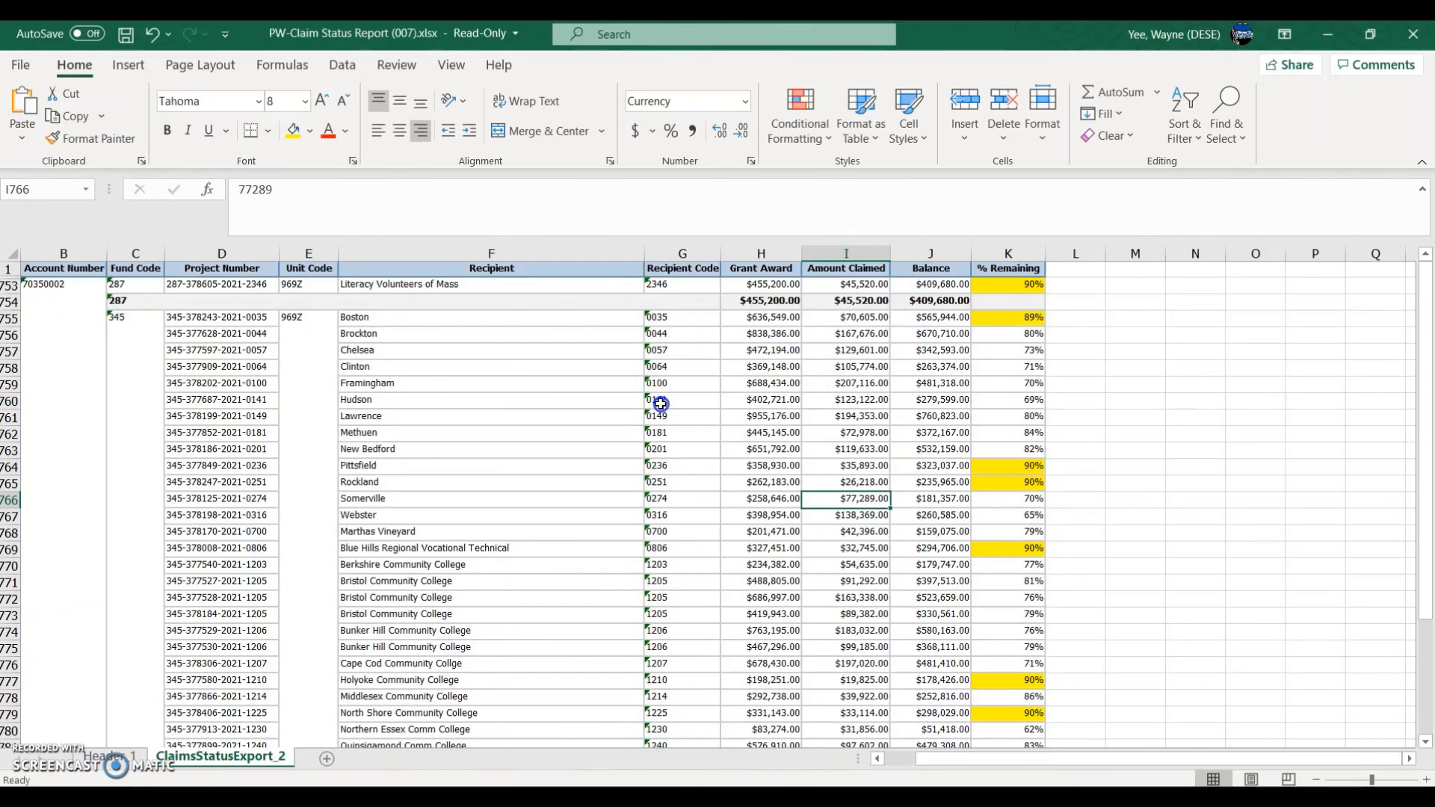
key(alt+Tab)
key(BackSpace)
key(BackSpace)
key(BackSpace)
text(289)
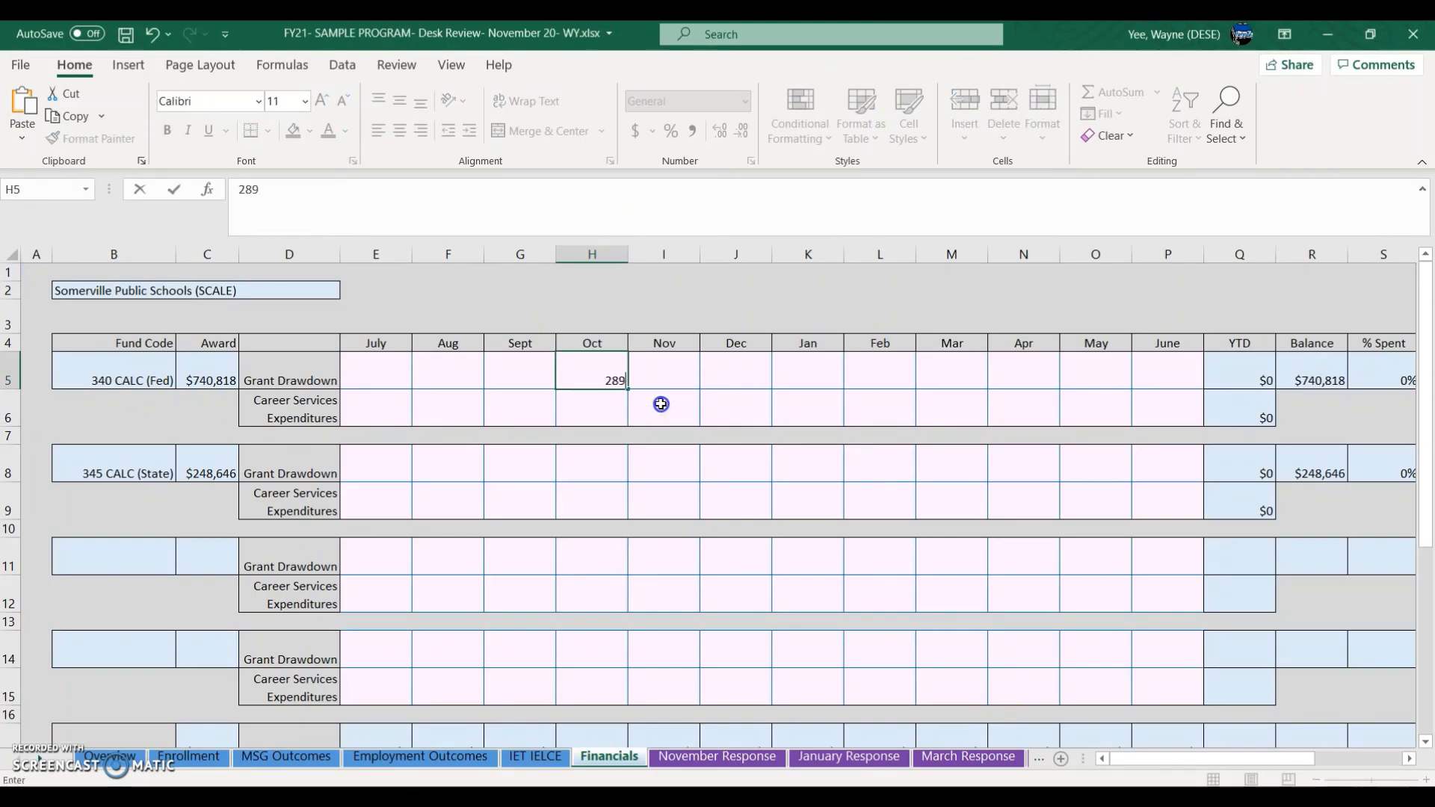
click(368, 365)
drag(308, 218, 220, 214)
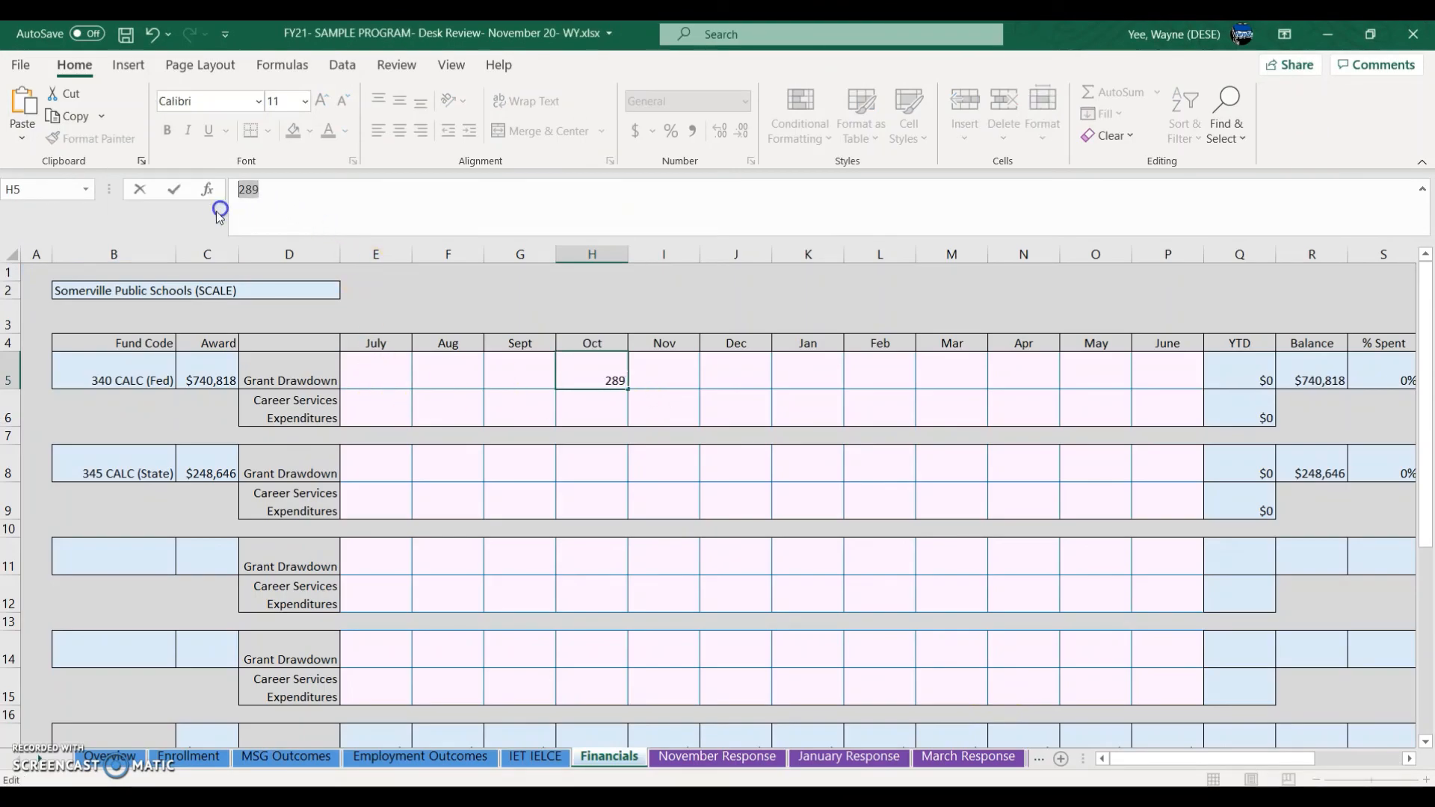
text(77289)
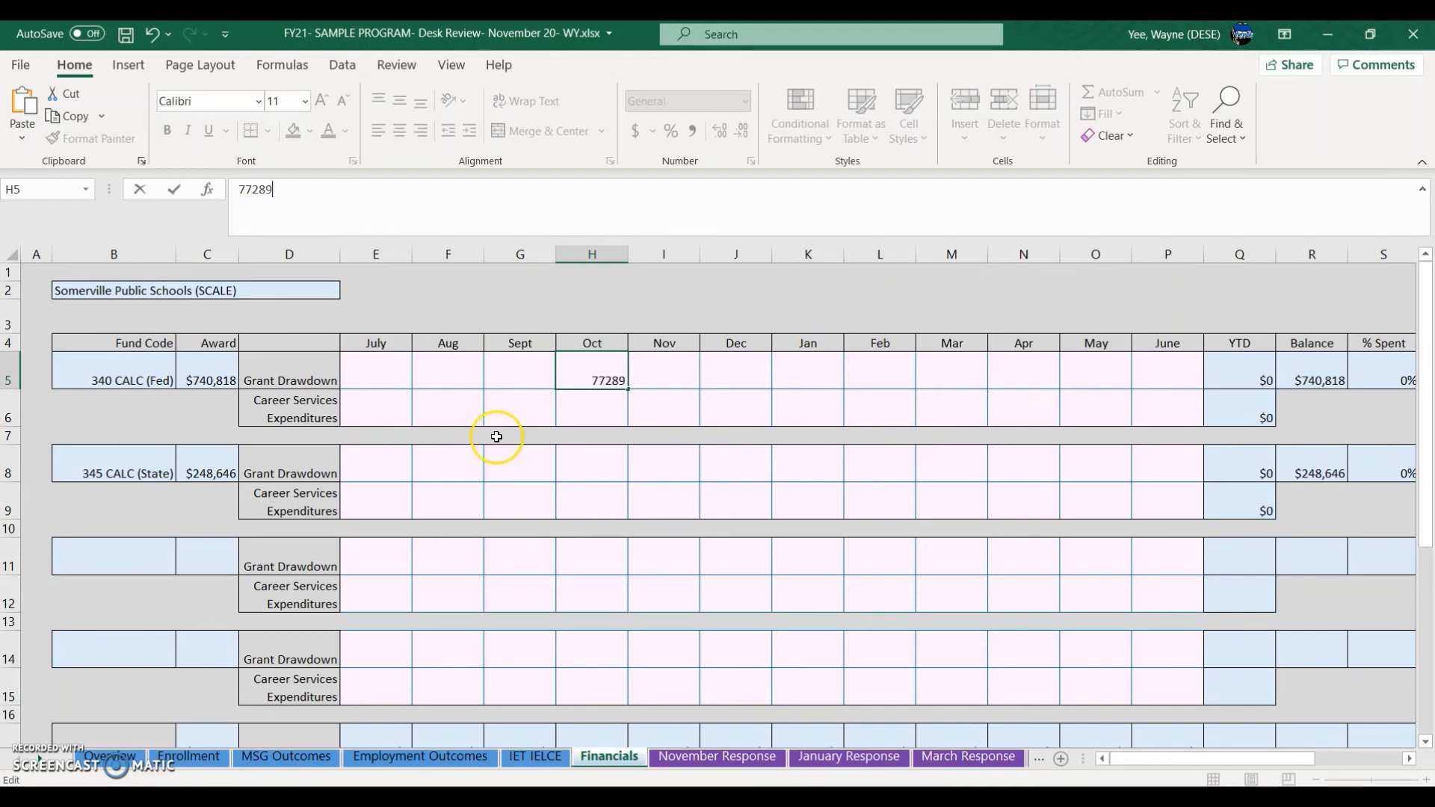
click(565, 469)
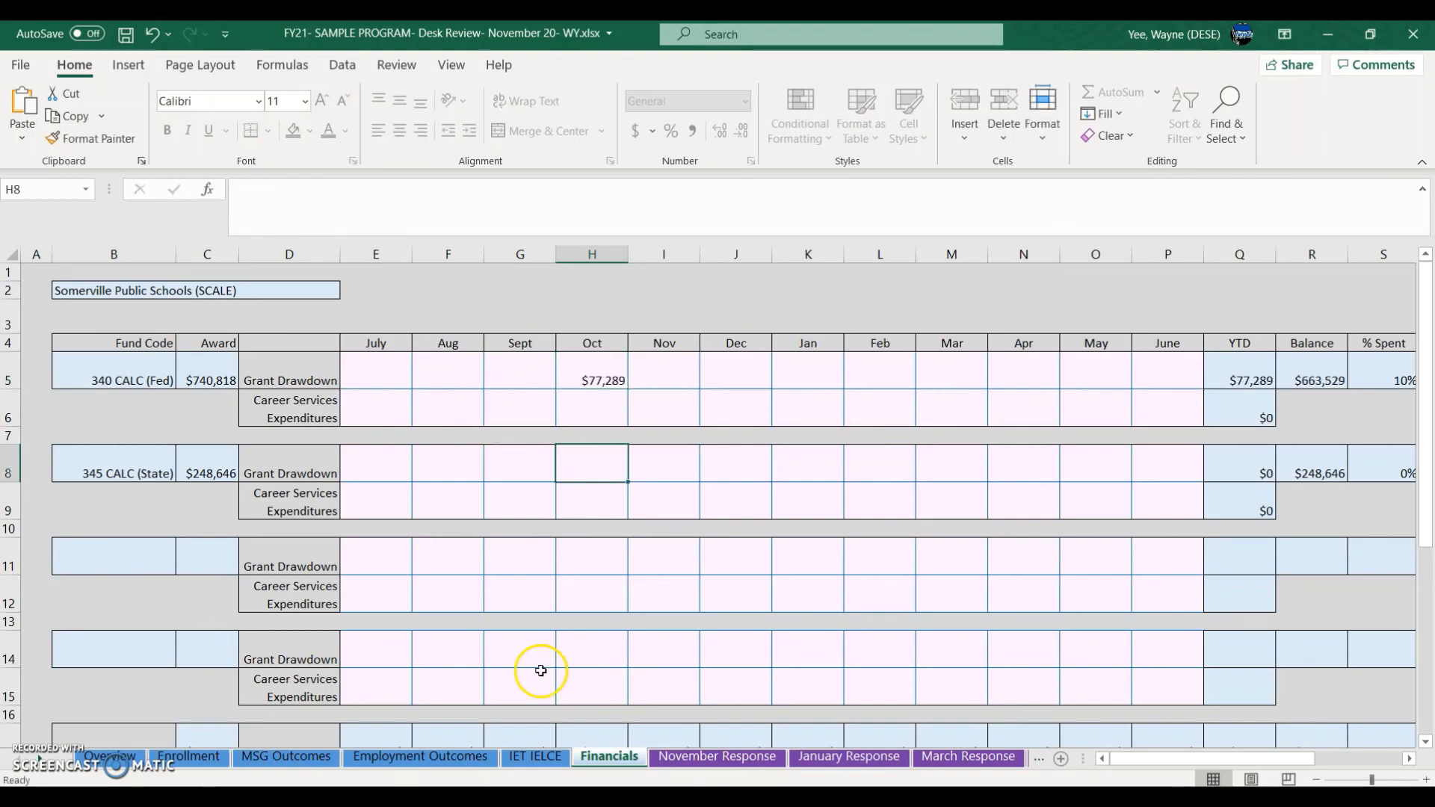
Step: Clear H5 and record 77,289 as the 345 CALC (State) October drawdown in H8
click(607, 375)
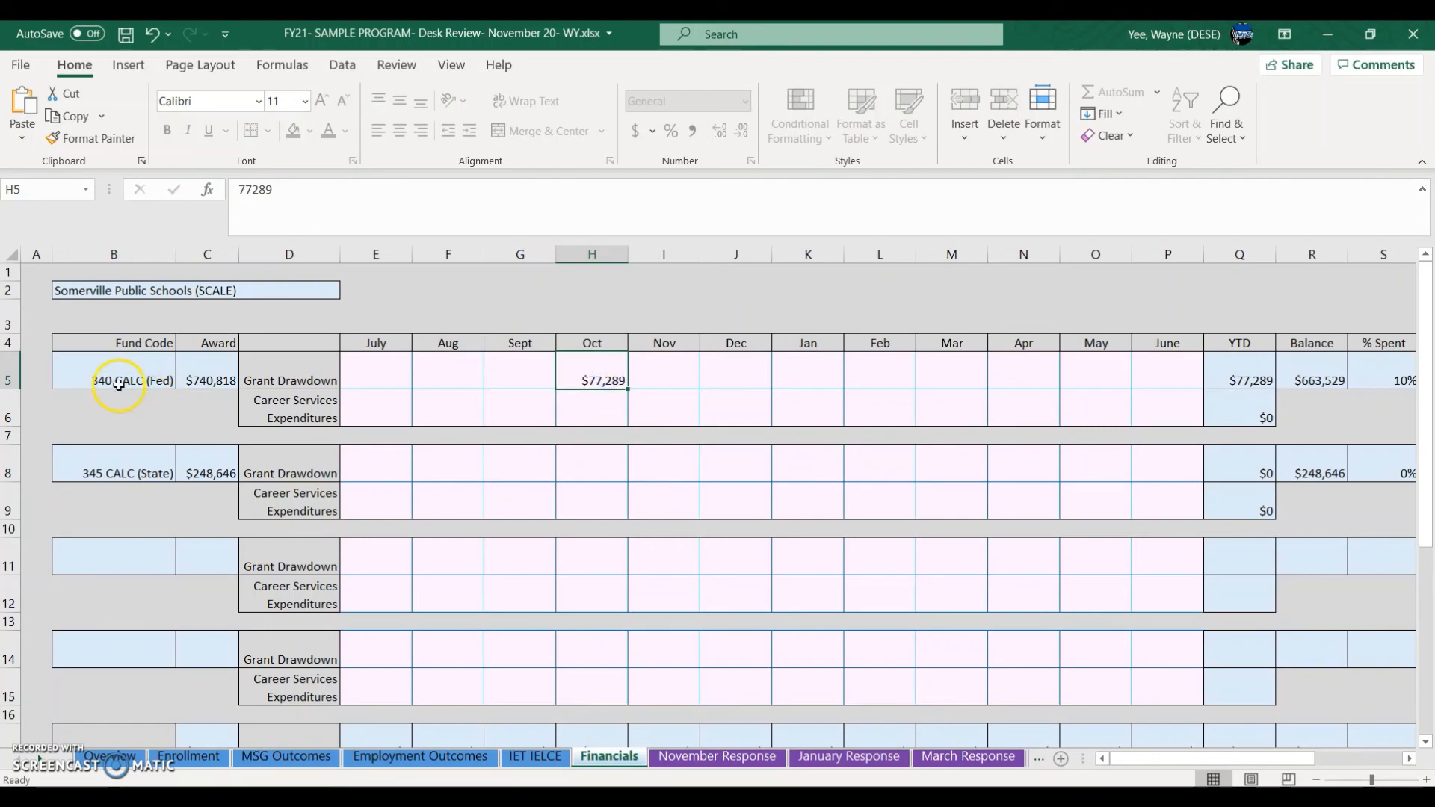
key(F2)
key(BackSpace)
key(BackSpace)
key(BackSpace)
key(BackSpace)
key(BackSpace)
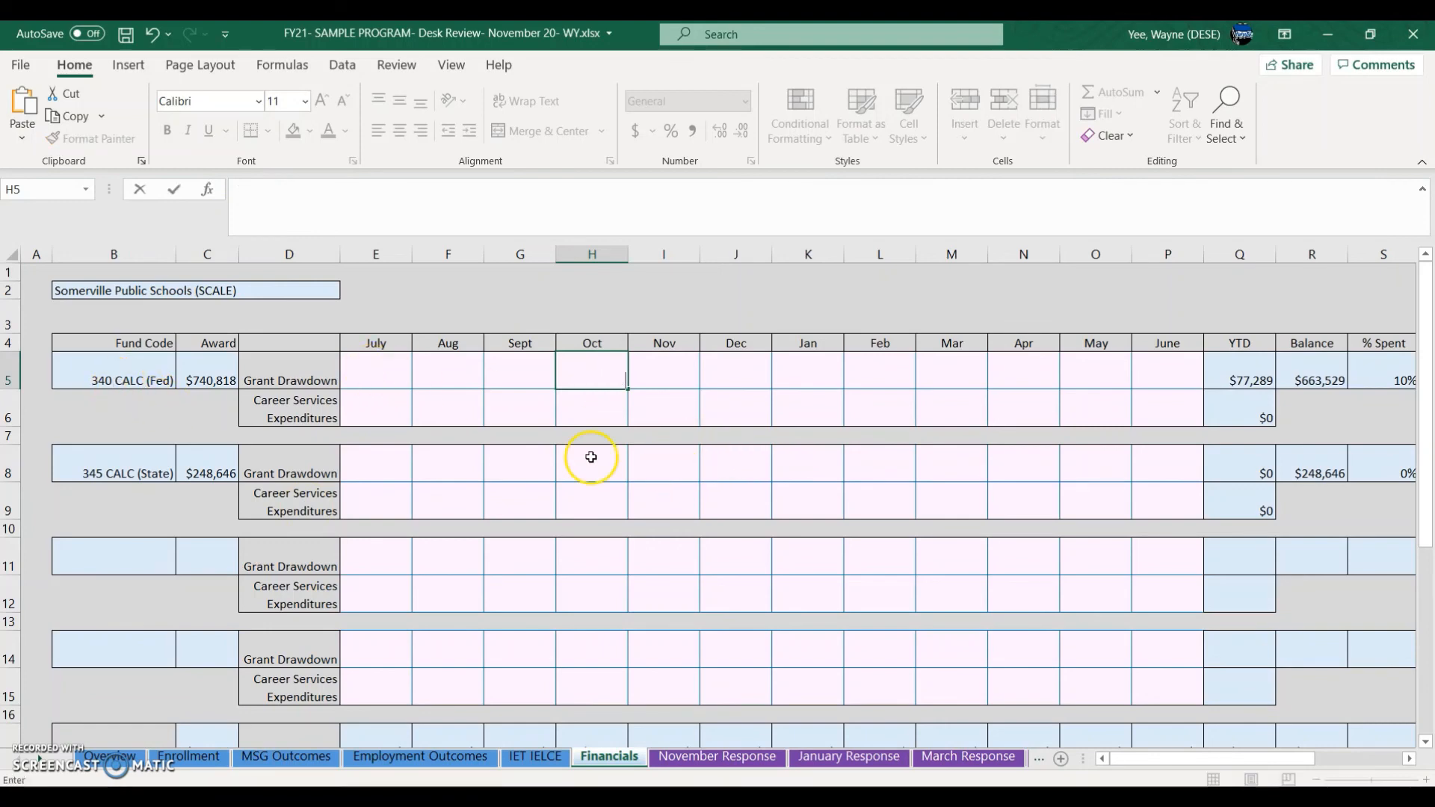
click(590, 457)
text(77)
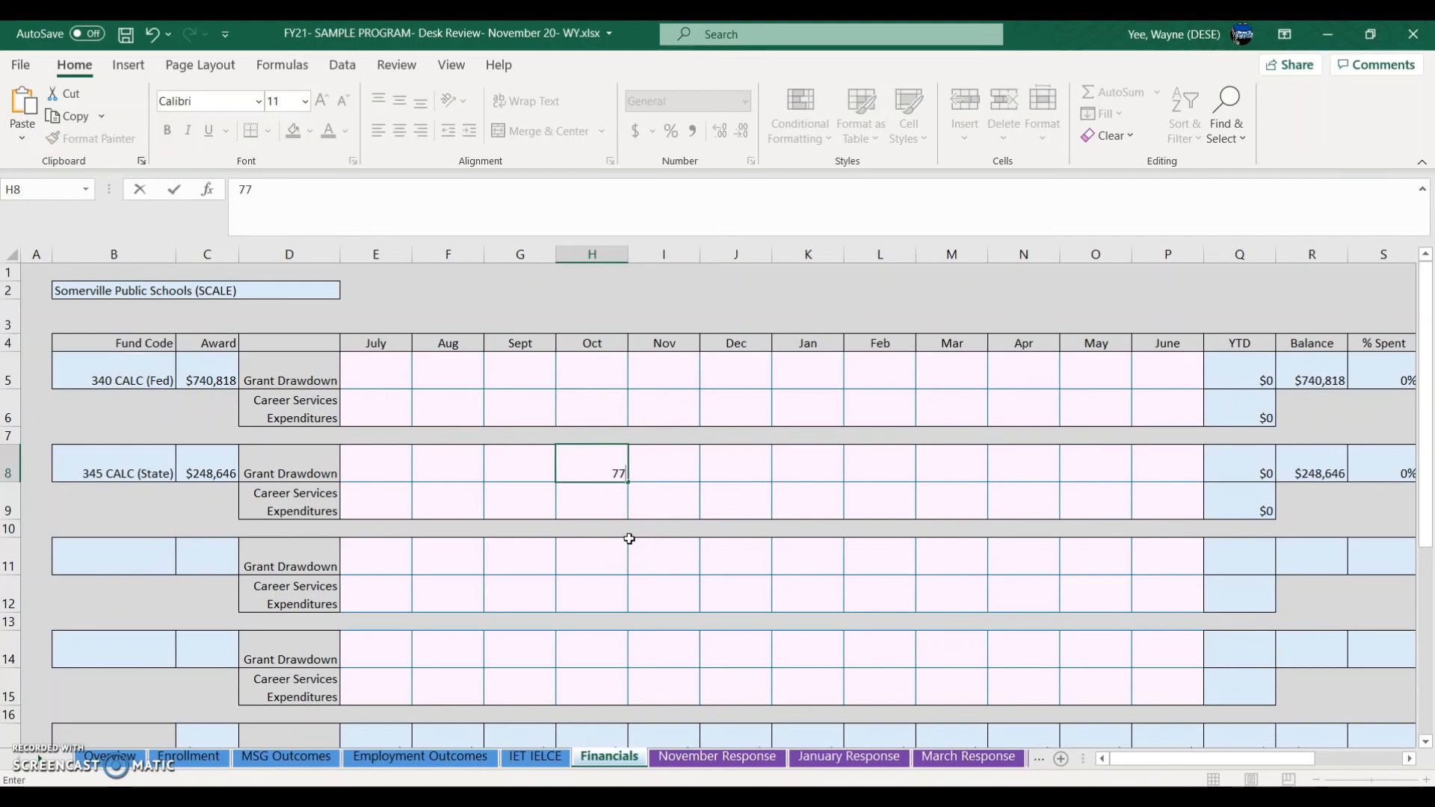
text(,289)
click(618, 513)
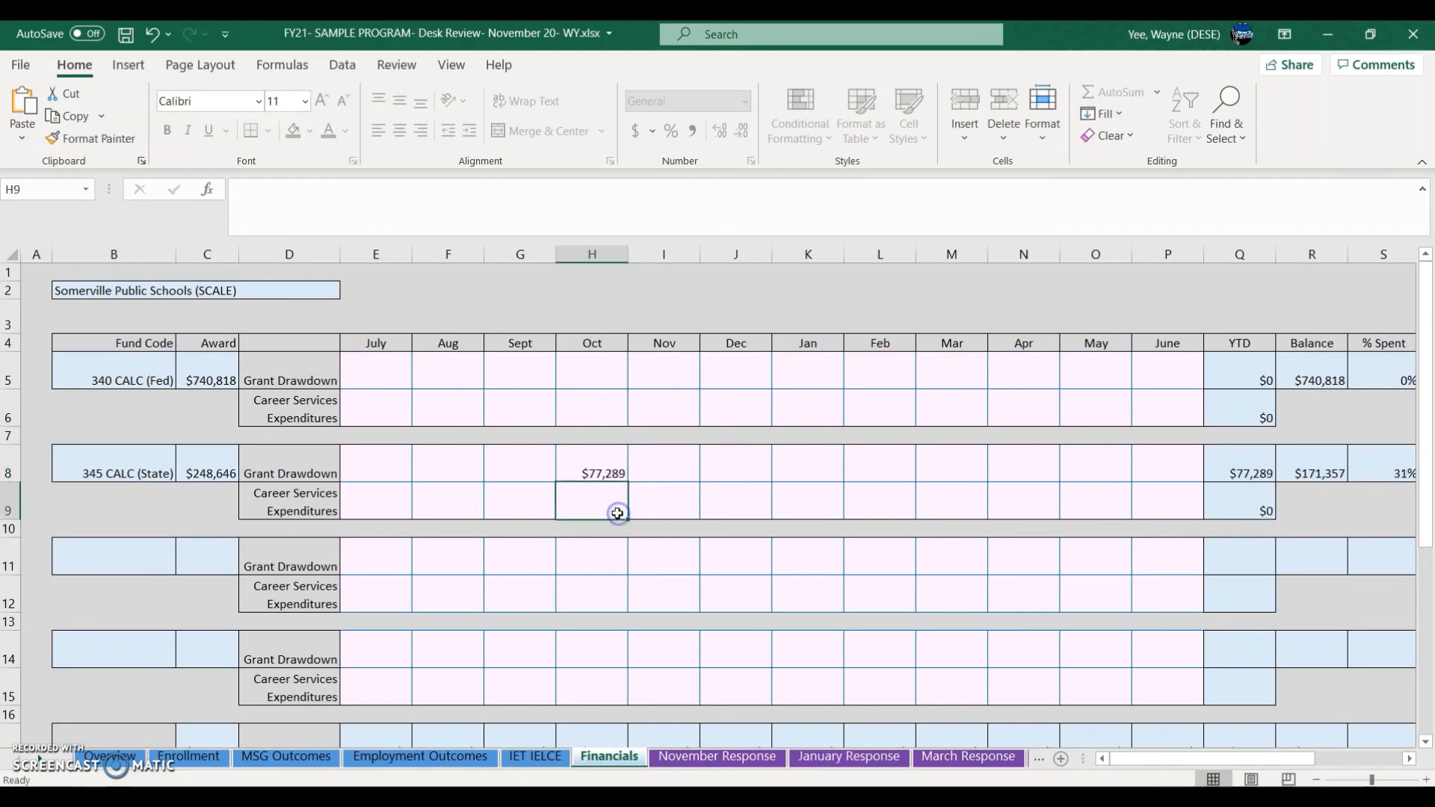
click(594, 473)
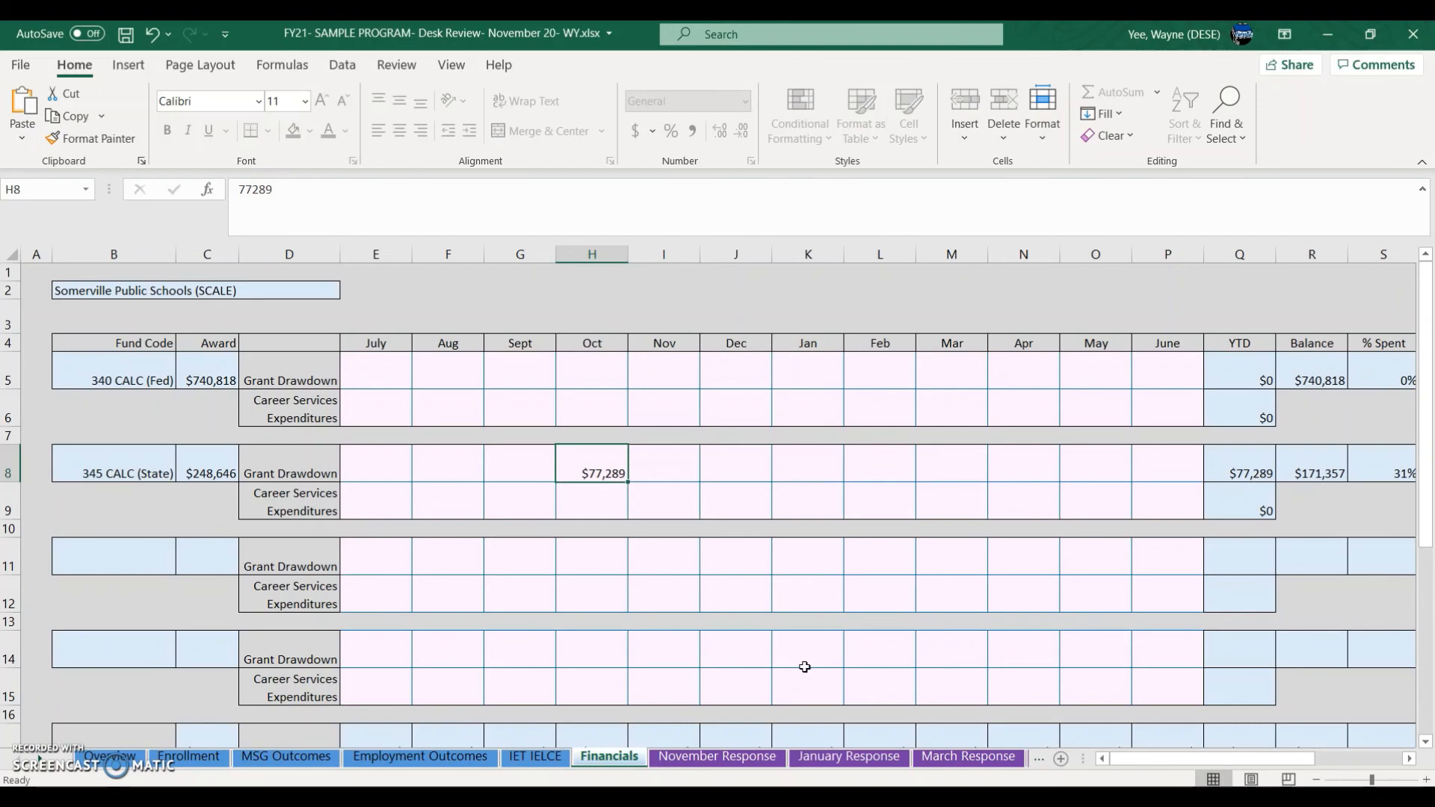
mouse_move(712, 800)
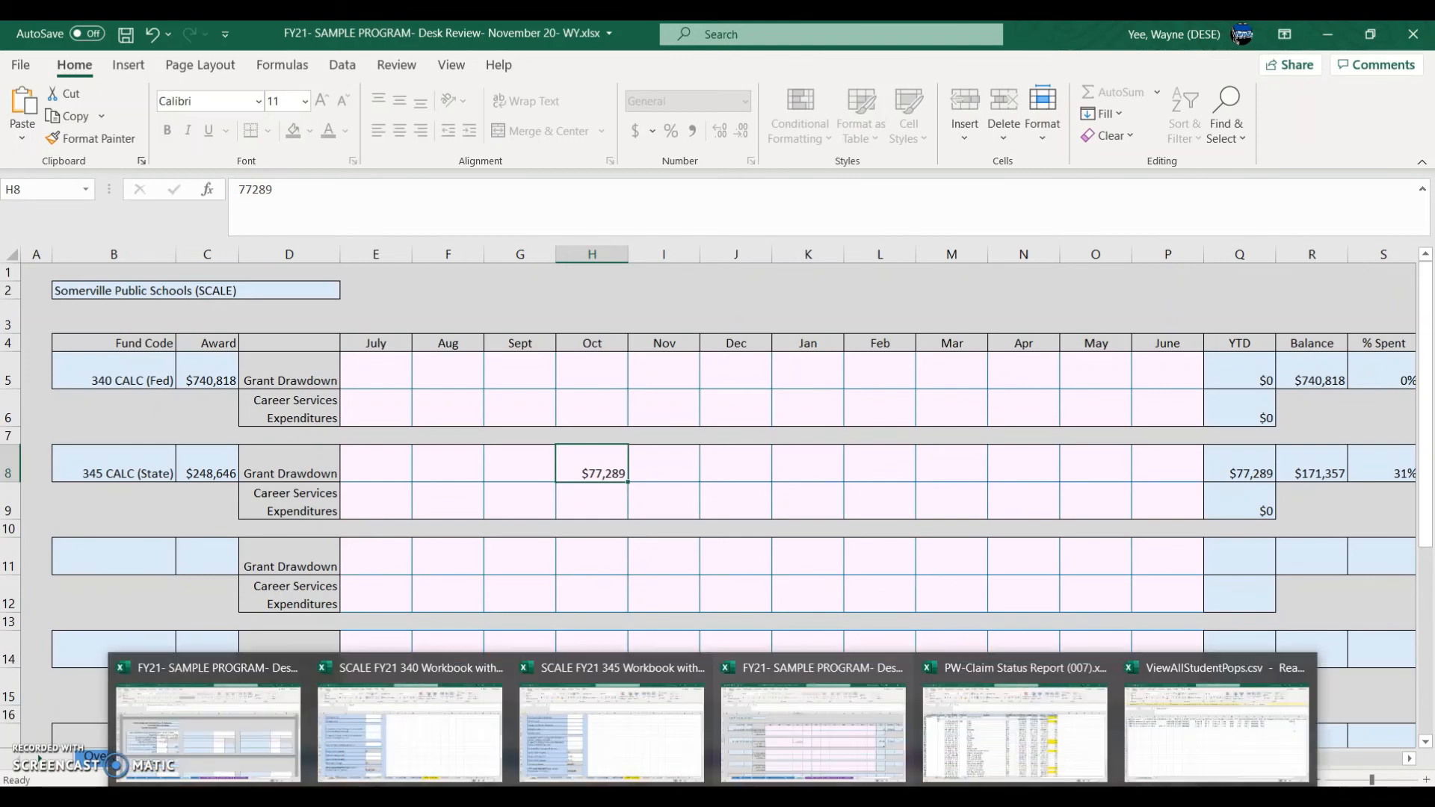
Step: Open the Program Submission workbook's November Response sheet and select the ABE response box B8
click(243, 723)
scroll(778, 564, down, 5)
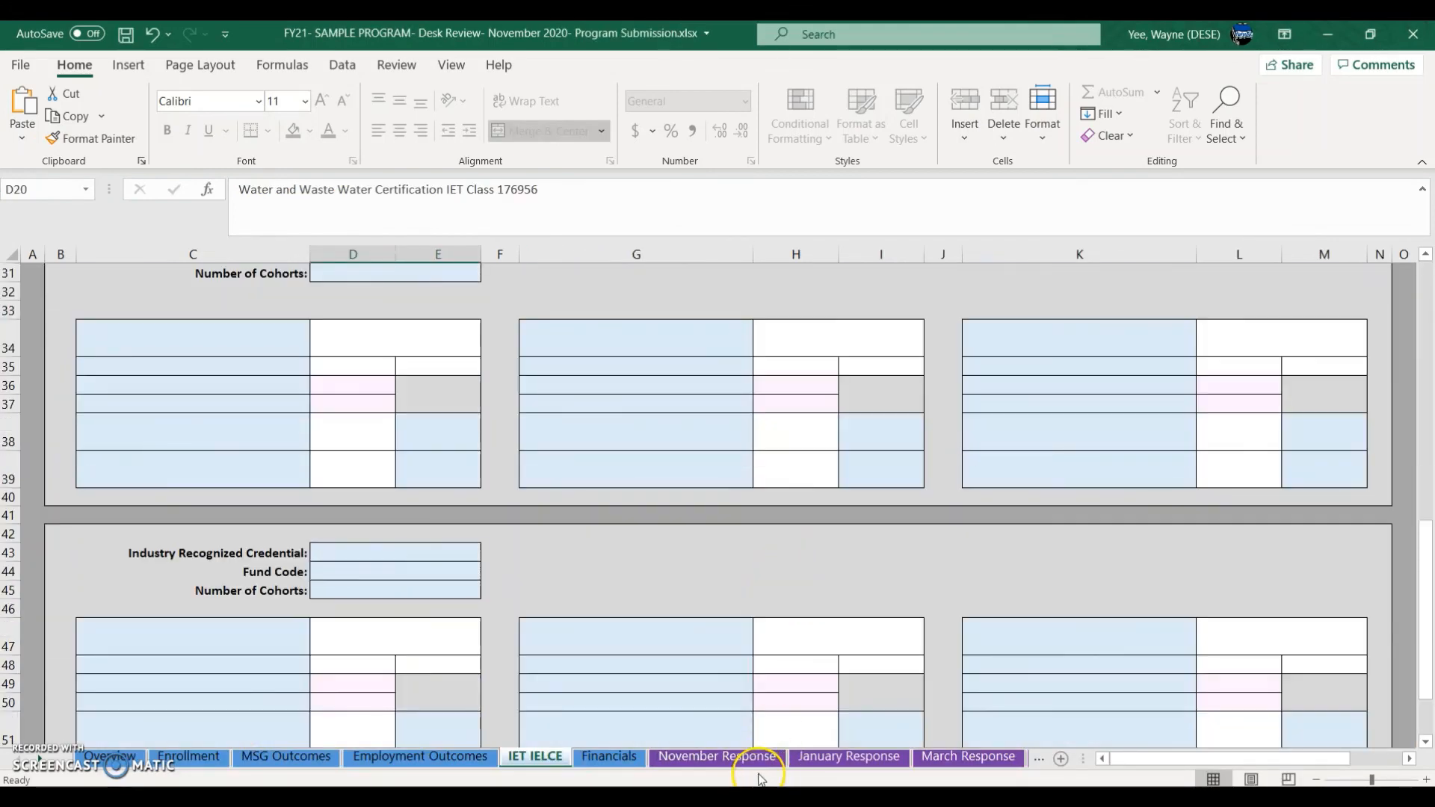
click(744, 756)
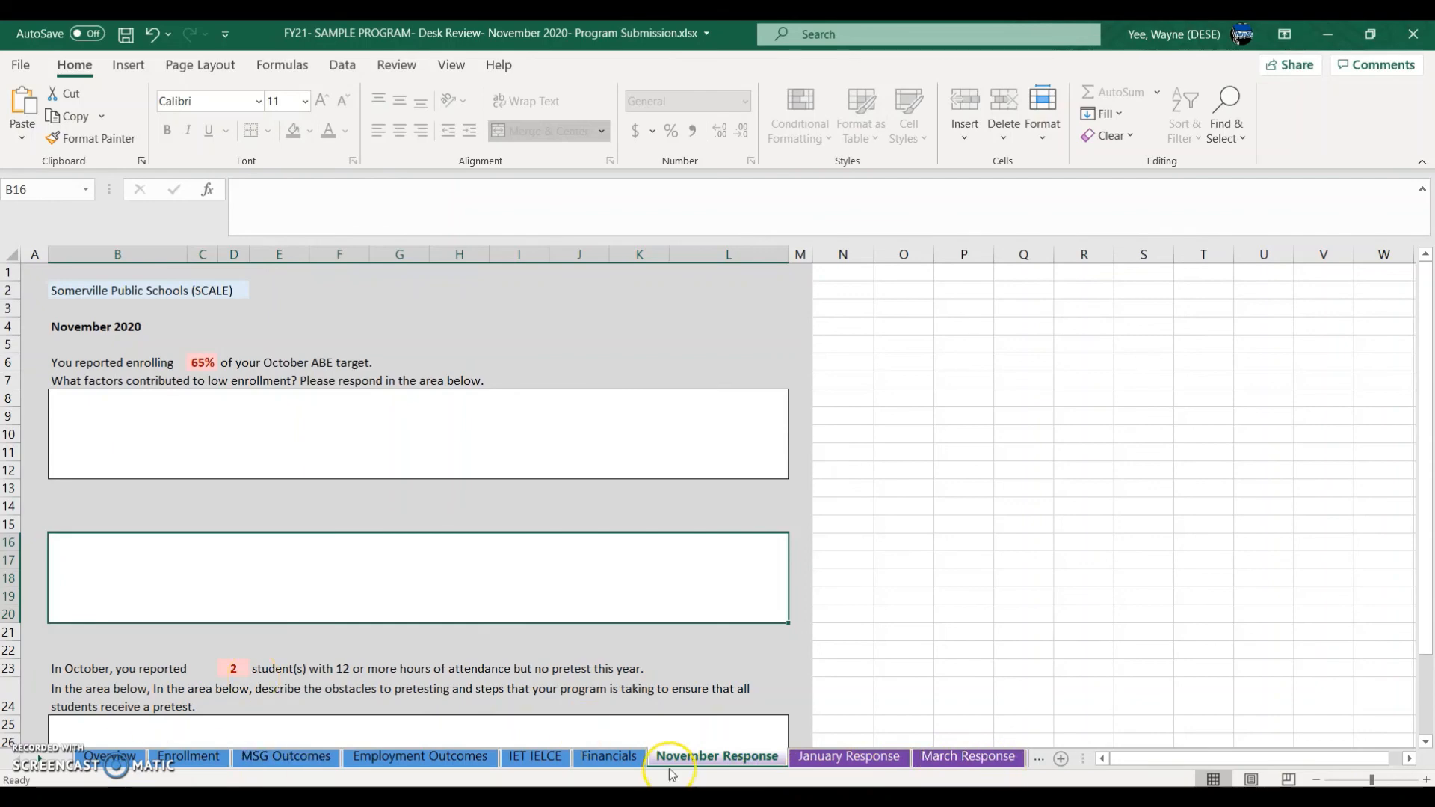
click(170, 437)
Step: Check the Percent of ABE Target and September–October ESOL target percentages on the Enrollment sheet
click(189, 757)
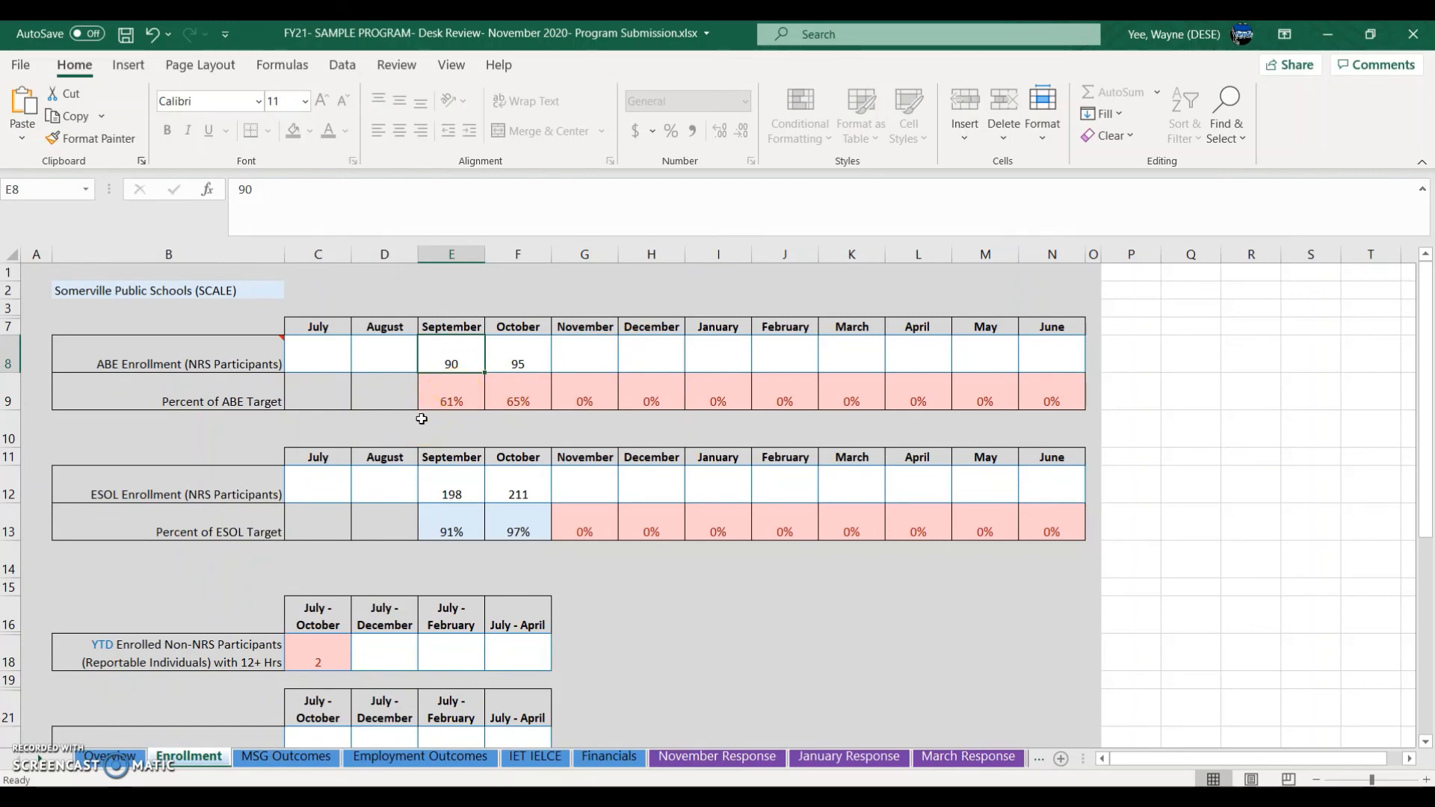
click(256, 399)
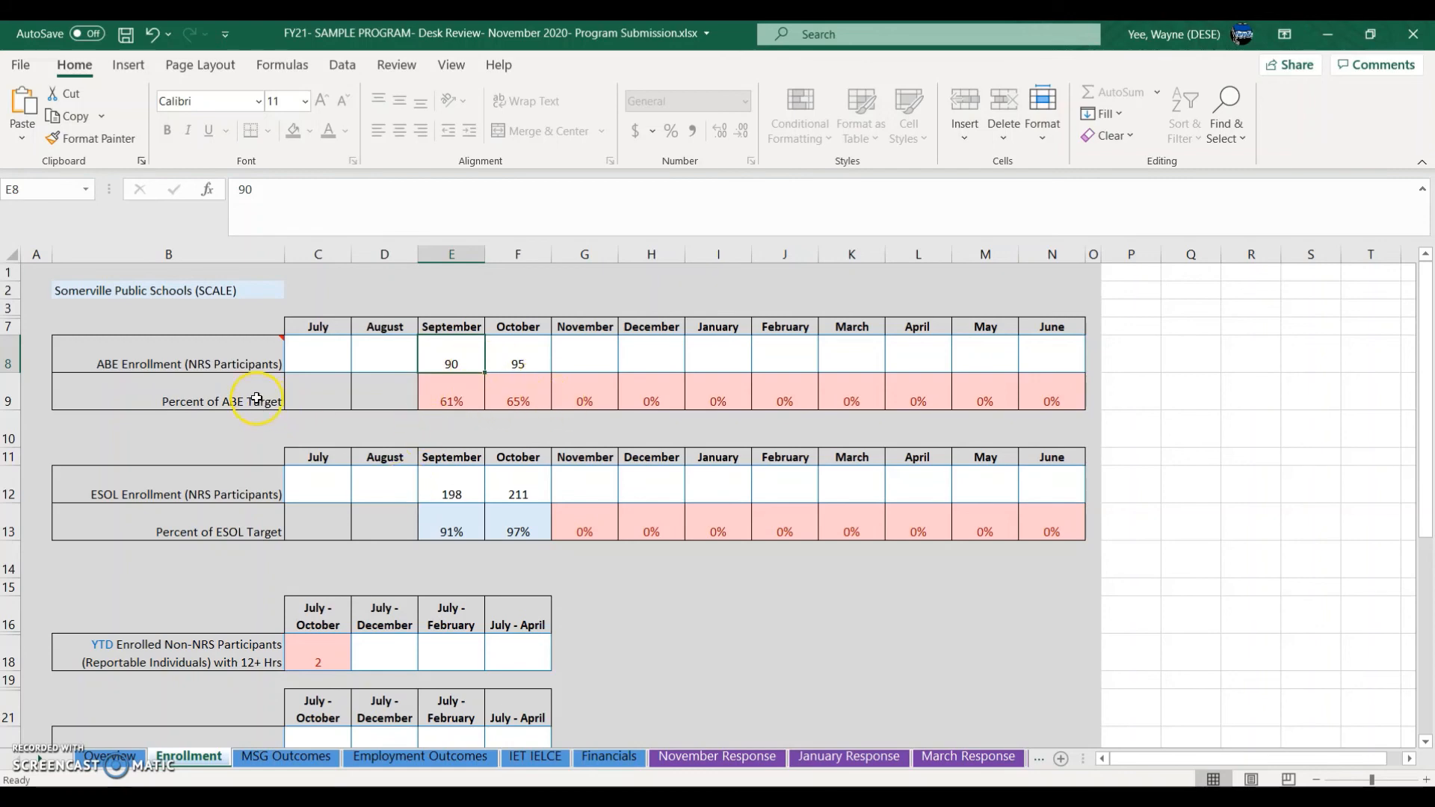
drag(257, 399, 520, 400)
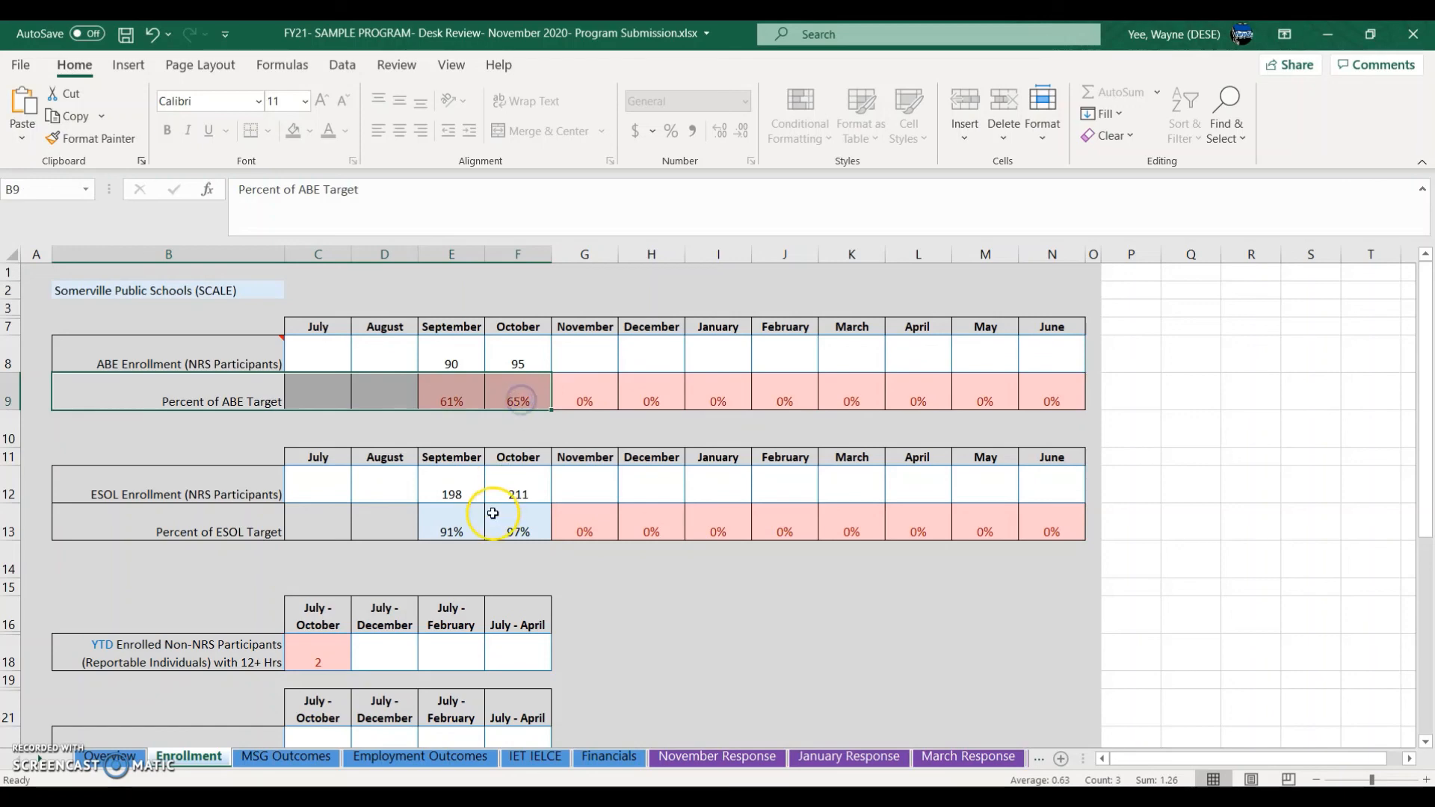
drag(459, 541, 510, 531)
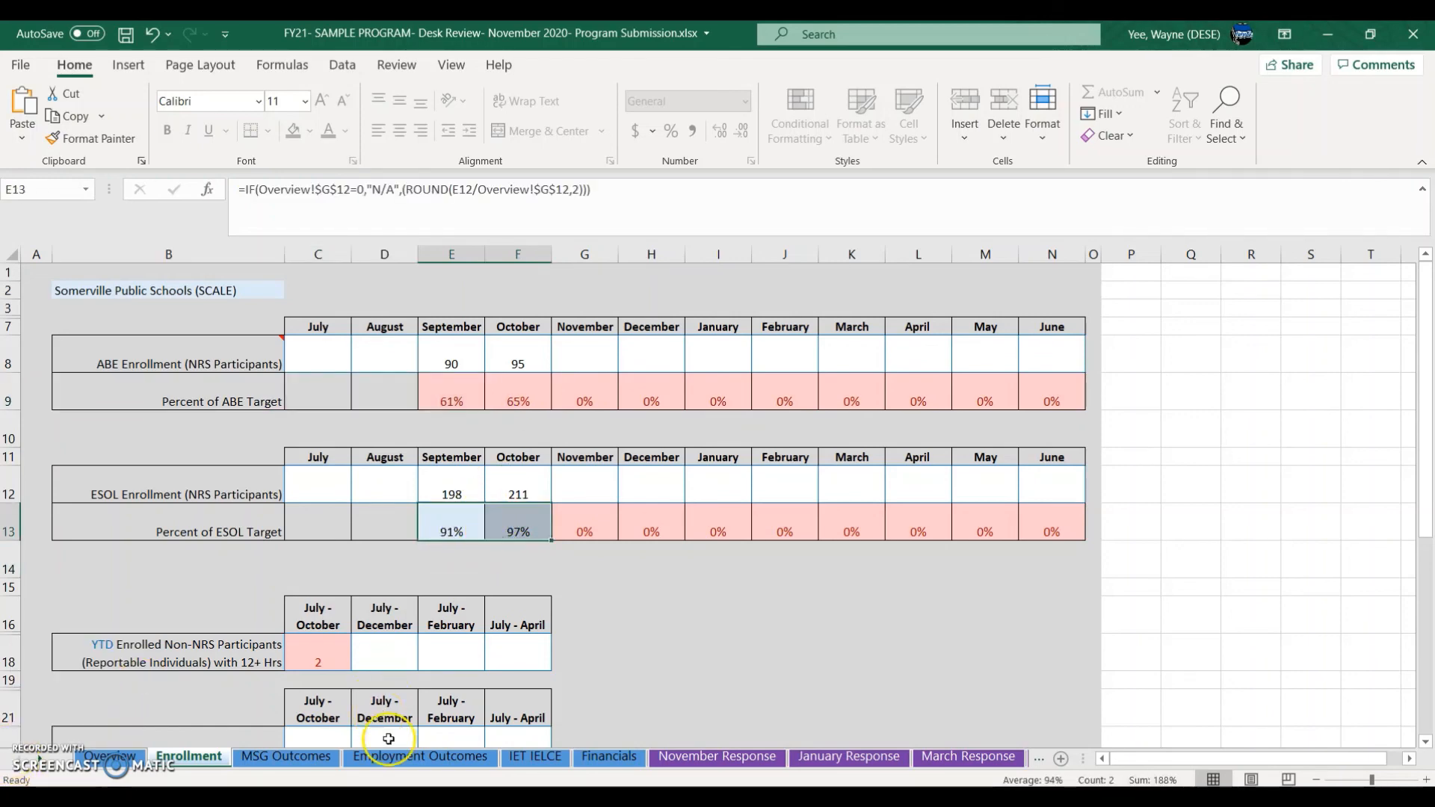
click(748, 761)
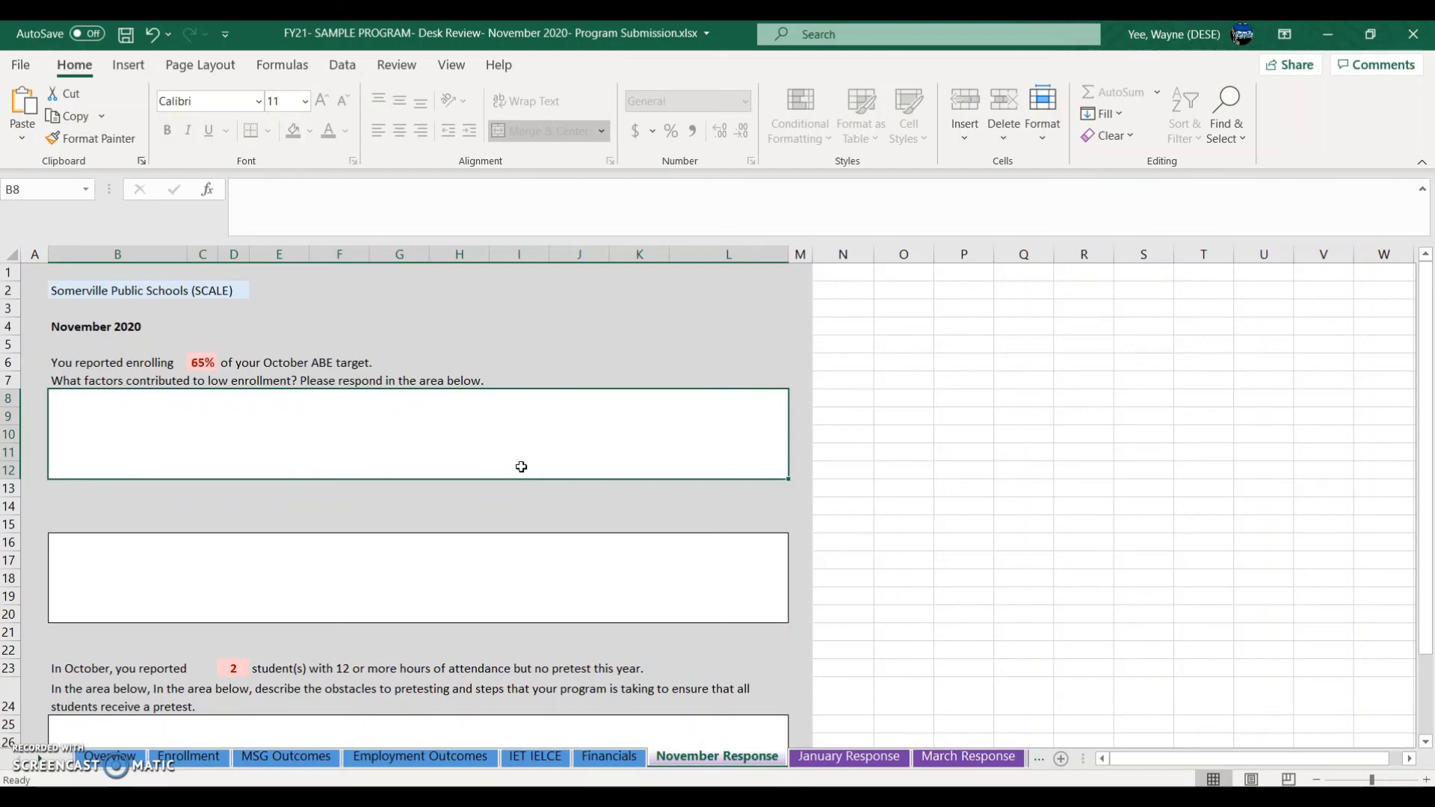
Step: Type 'jklasfkaskdfklfd' in the ABE response box and erase the text from the second box
text(jklasfkaskdfklfd)
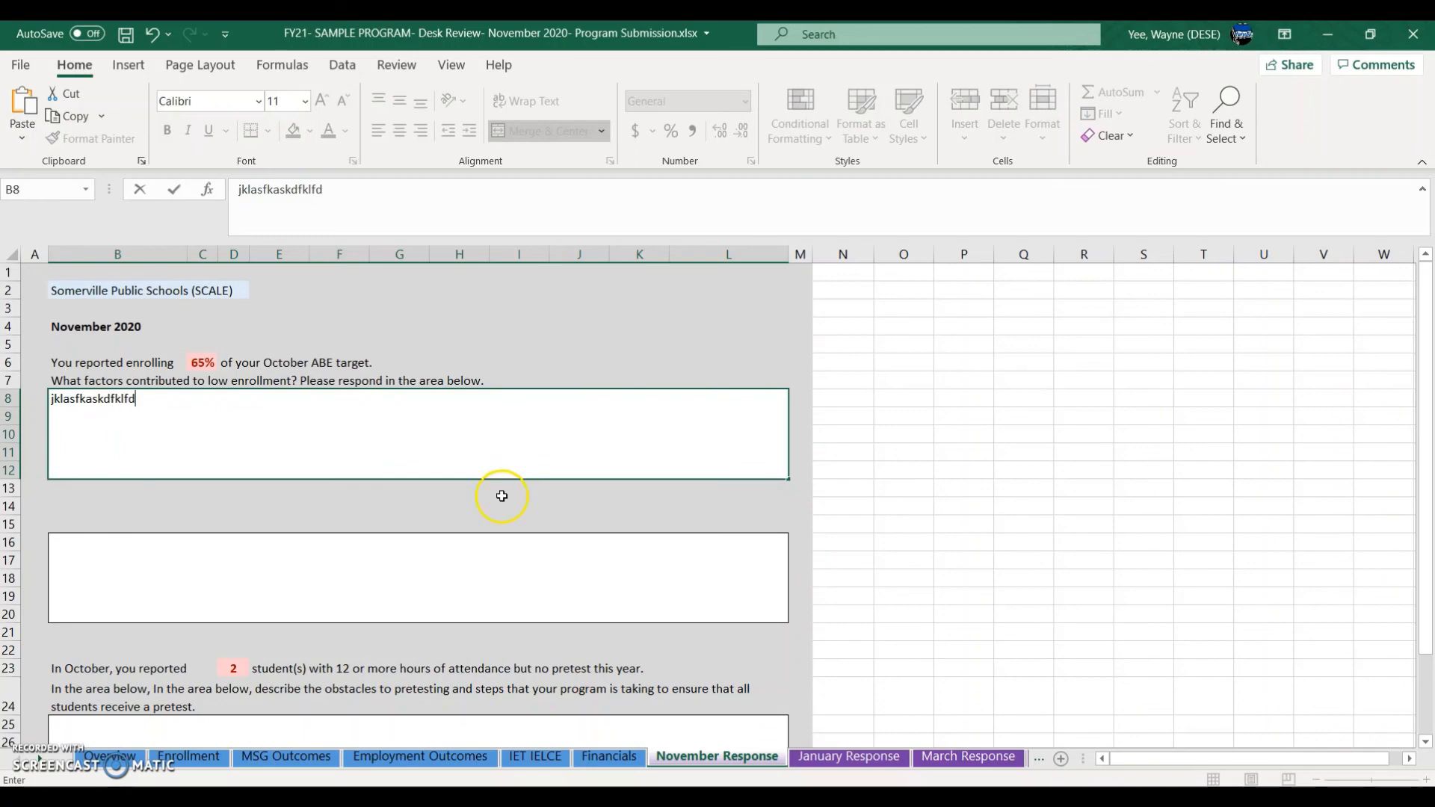
click(516, 557)
text(afdsf)
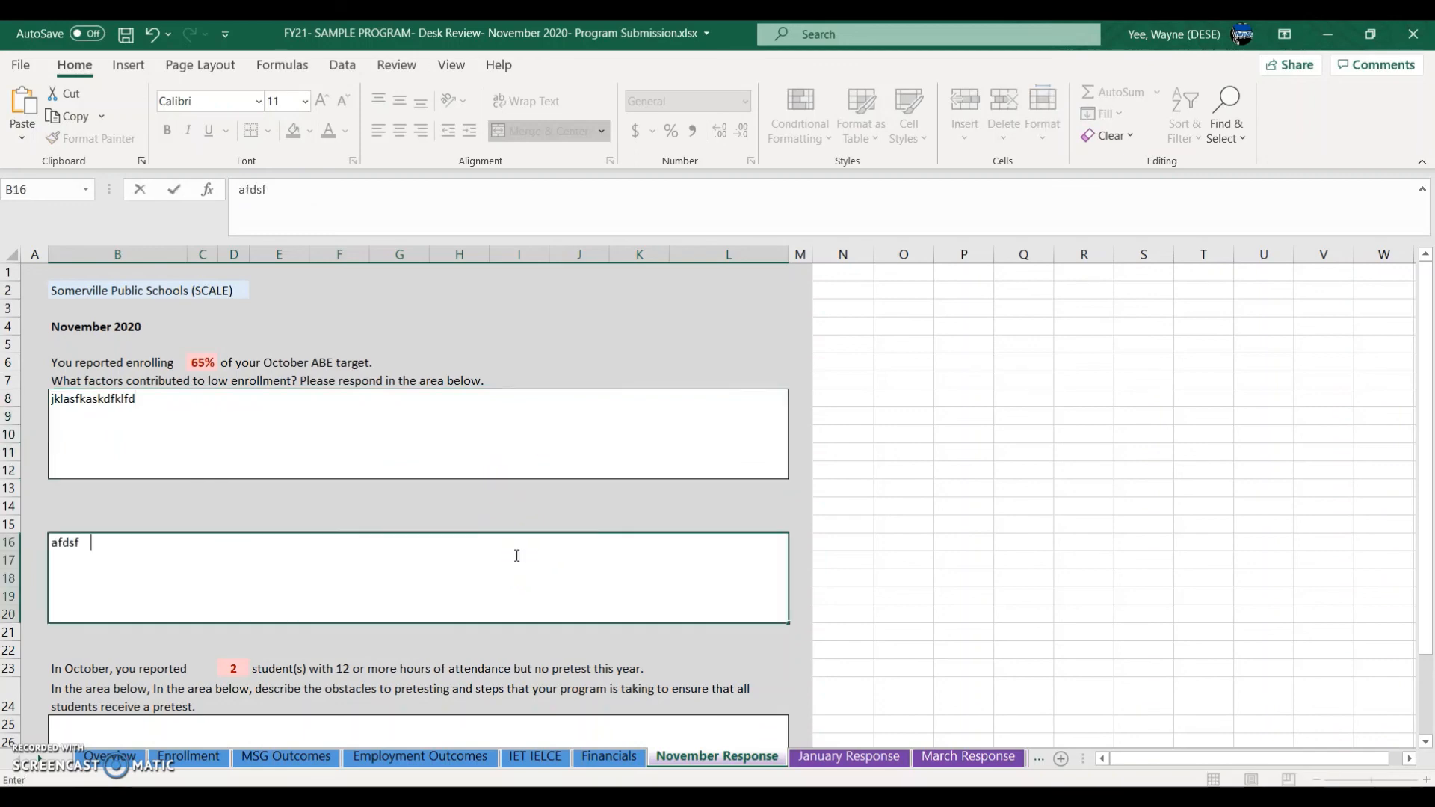
key(BackSpace)
key(BackSpace)
key(BackSpace)
key(BackSpace)
key(BackSpace)
key(BackSpace)
key(BackSpace)
click(713, 797)
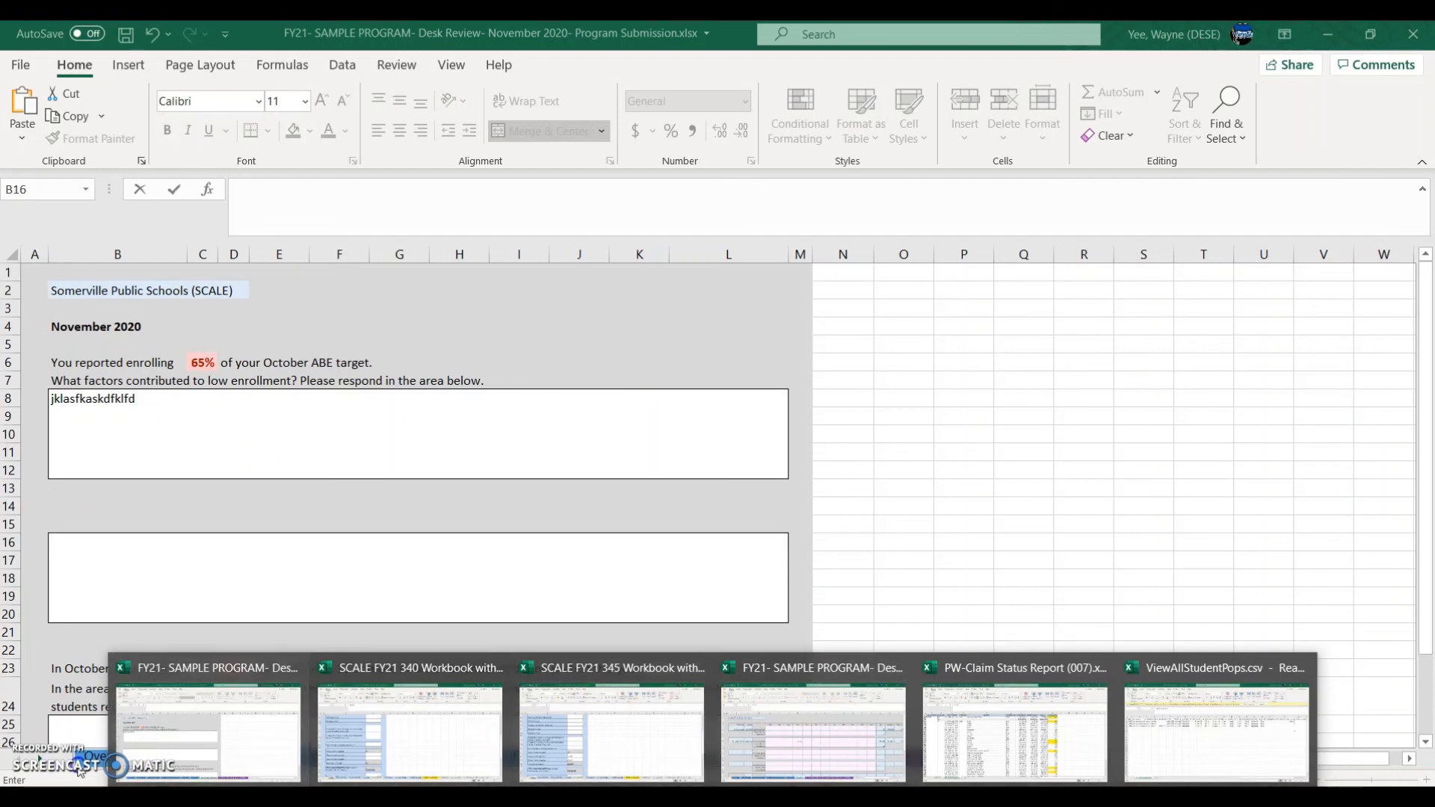
click(42, 666)
click(169, 759)
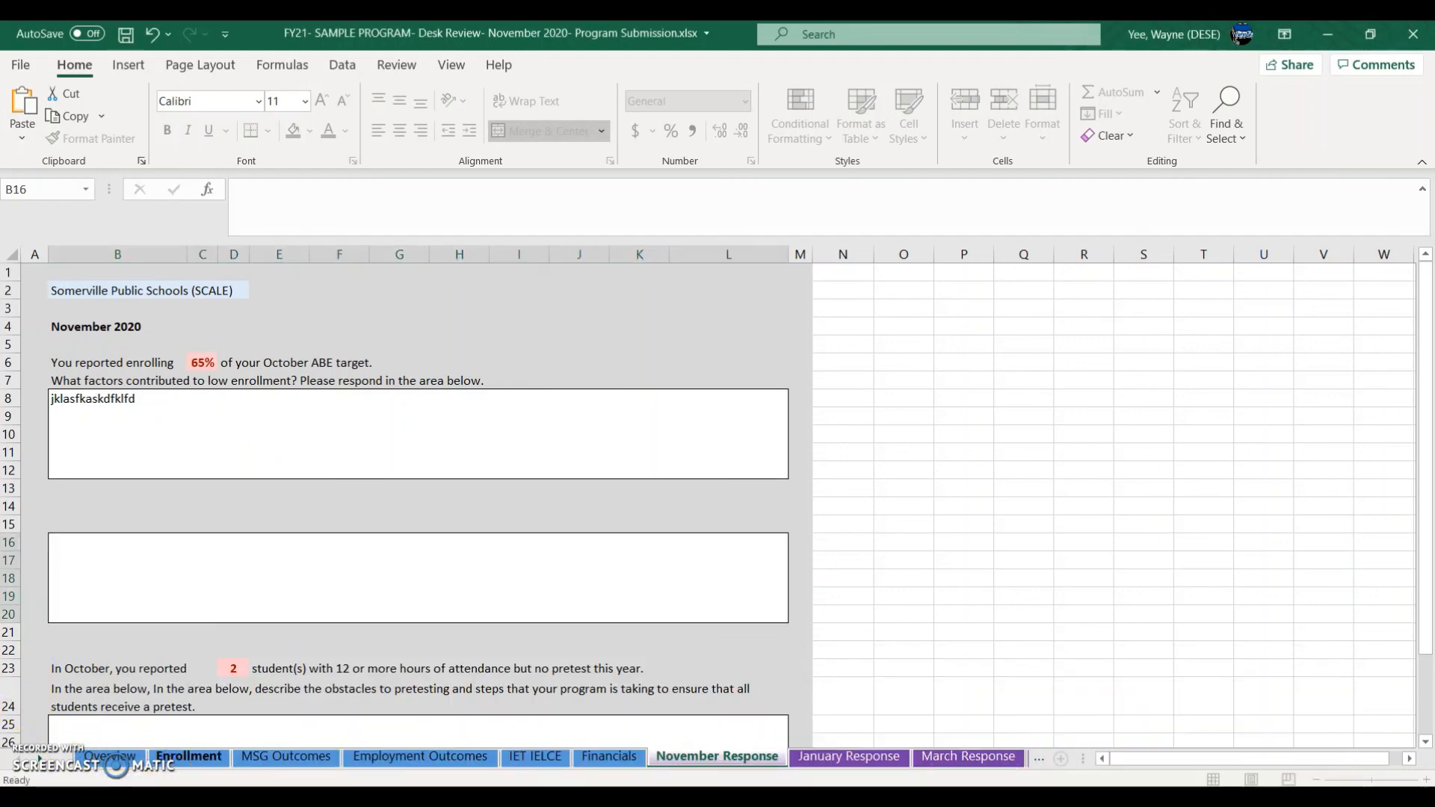
Step: Set September and October ESOL enrollment in E12 and F12 to 70
click(452, 493)
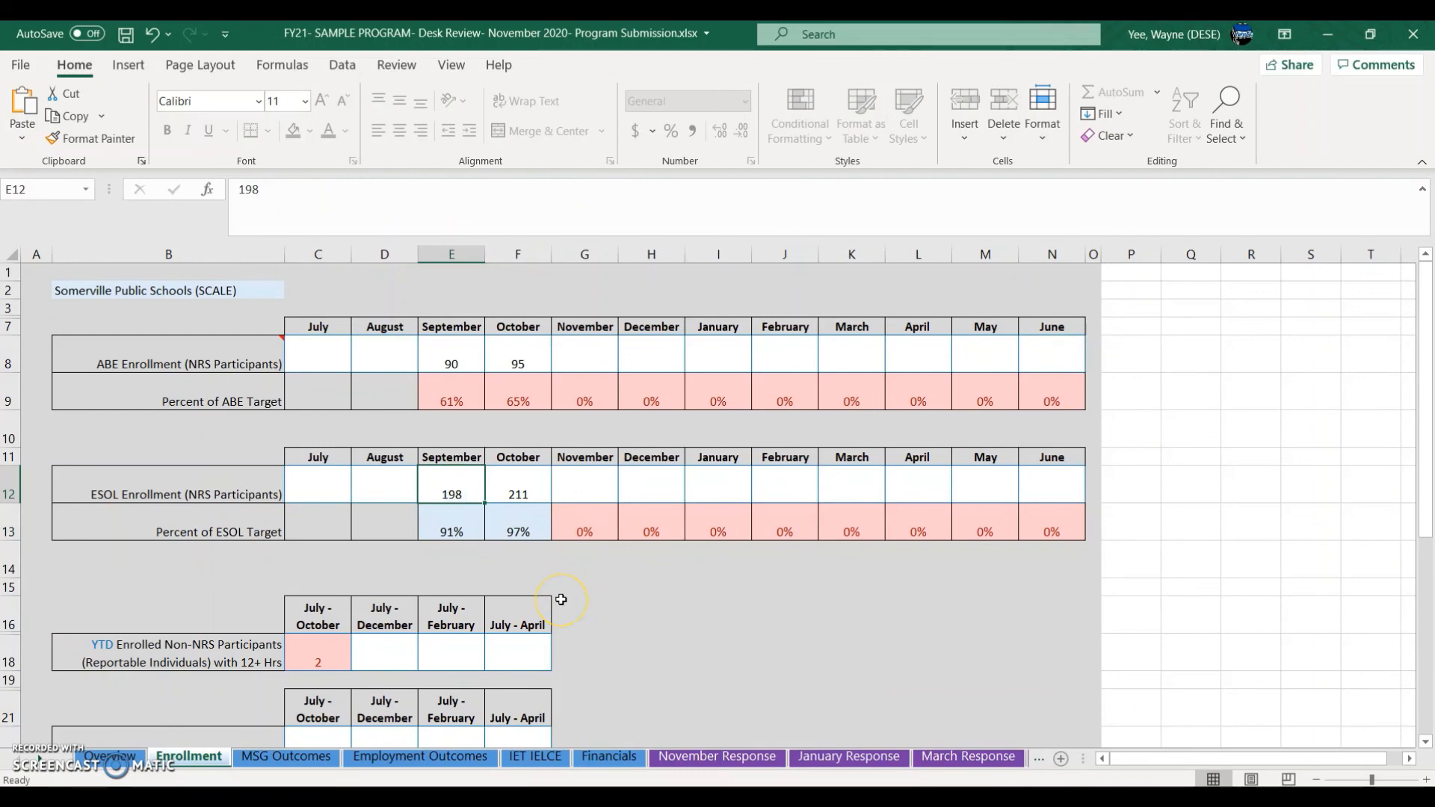
text(70)
click(525, 480)
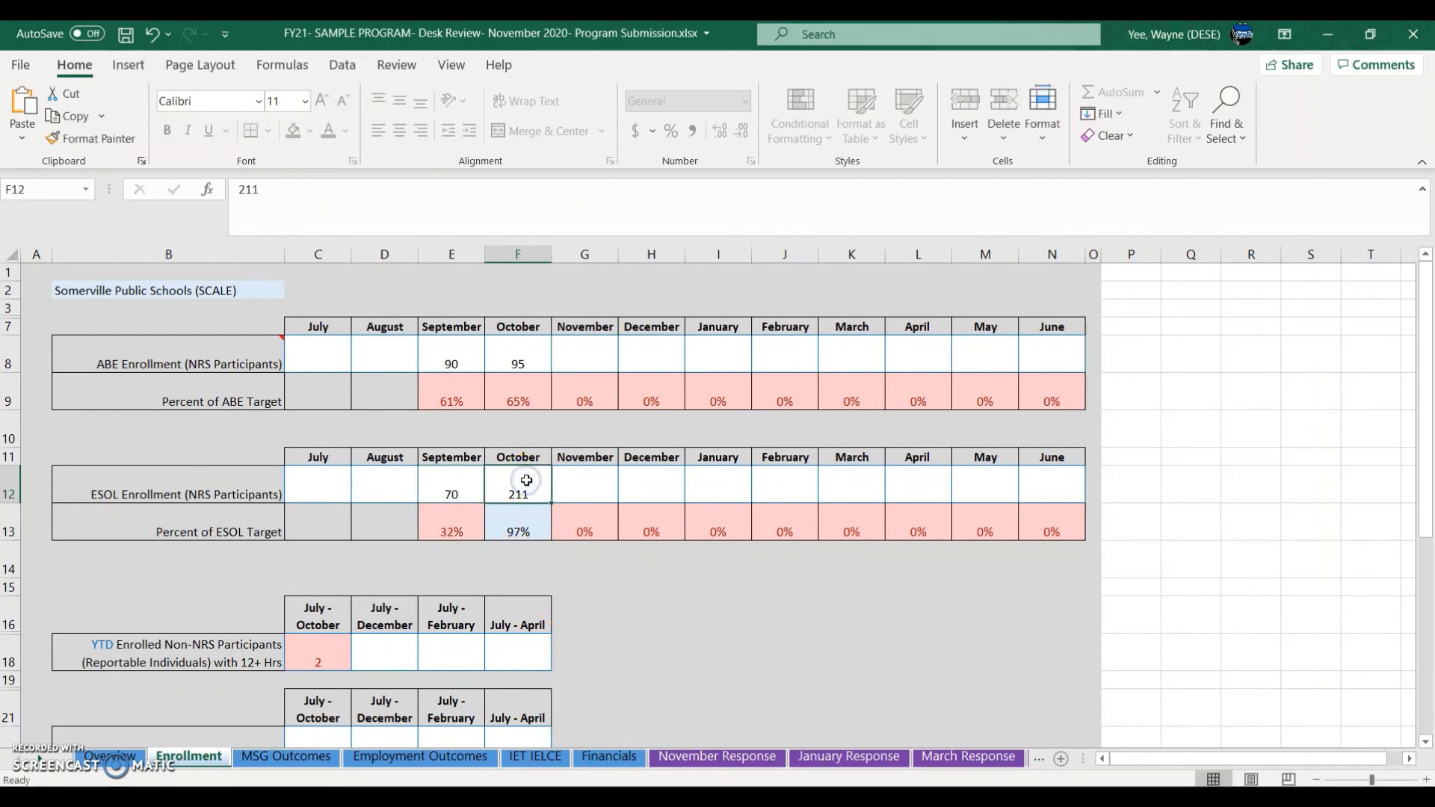
text(70)
click(603, 557)
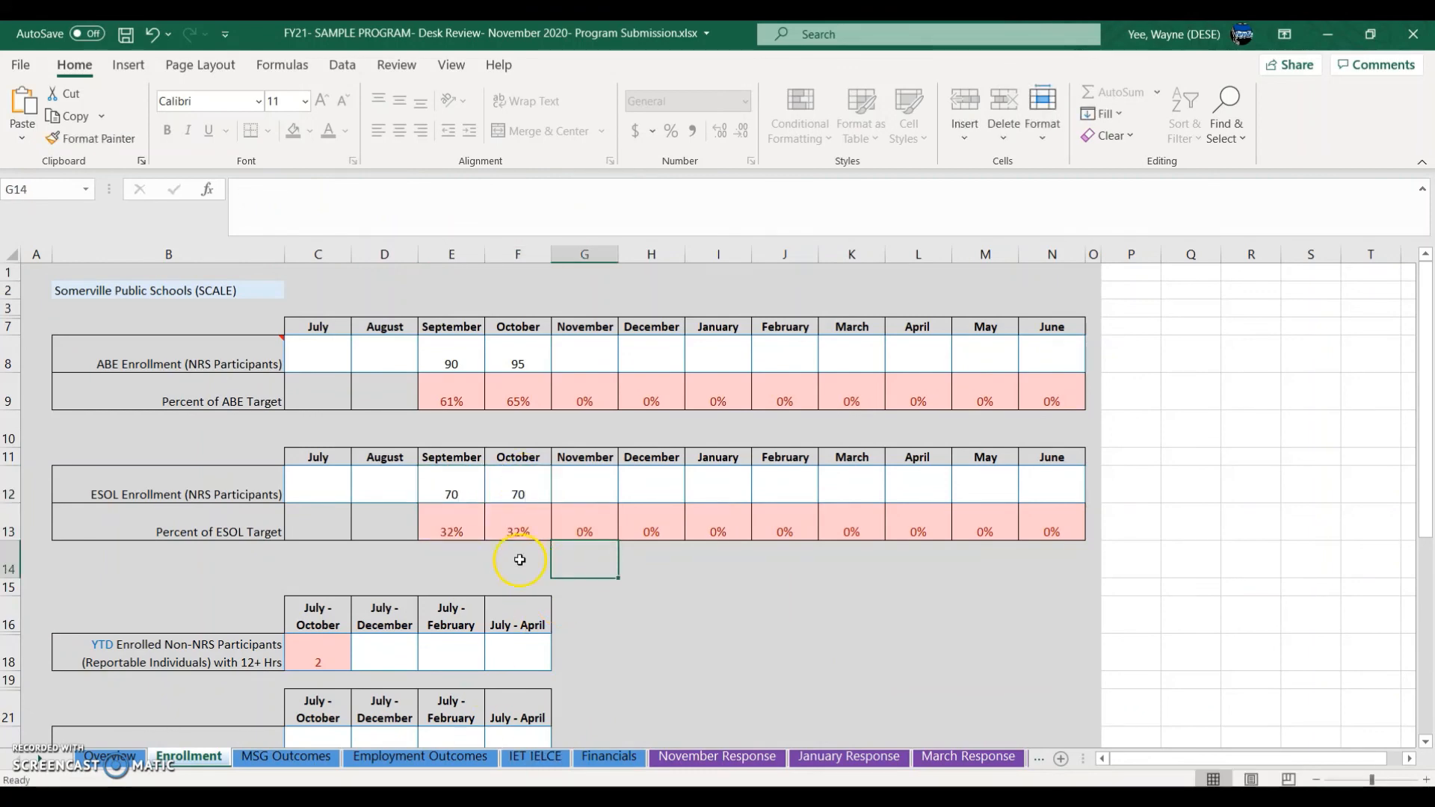
drag(471, 538, 501, 536)
Step: Check the November Response ESOL and pretest prompts against the non-NRS count in C18
click(716, 757)
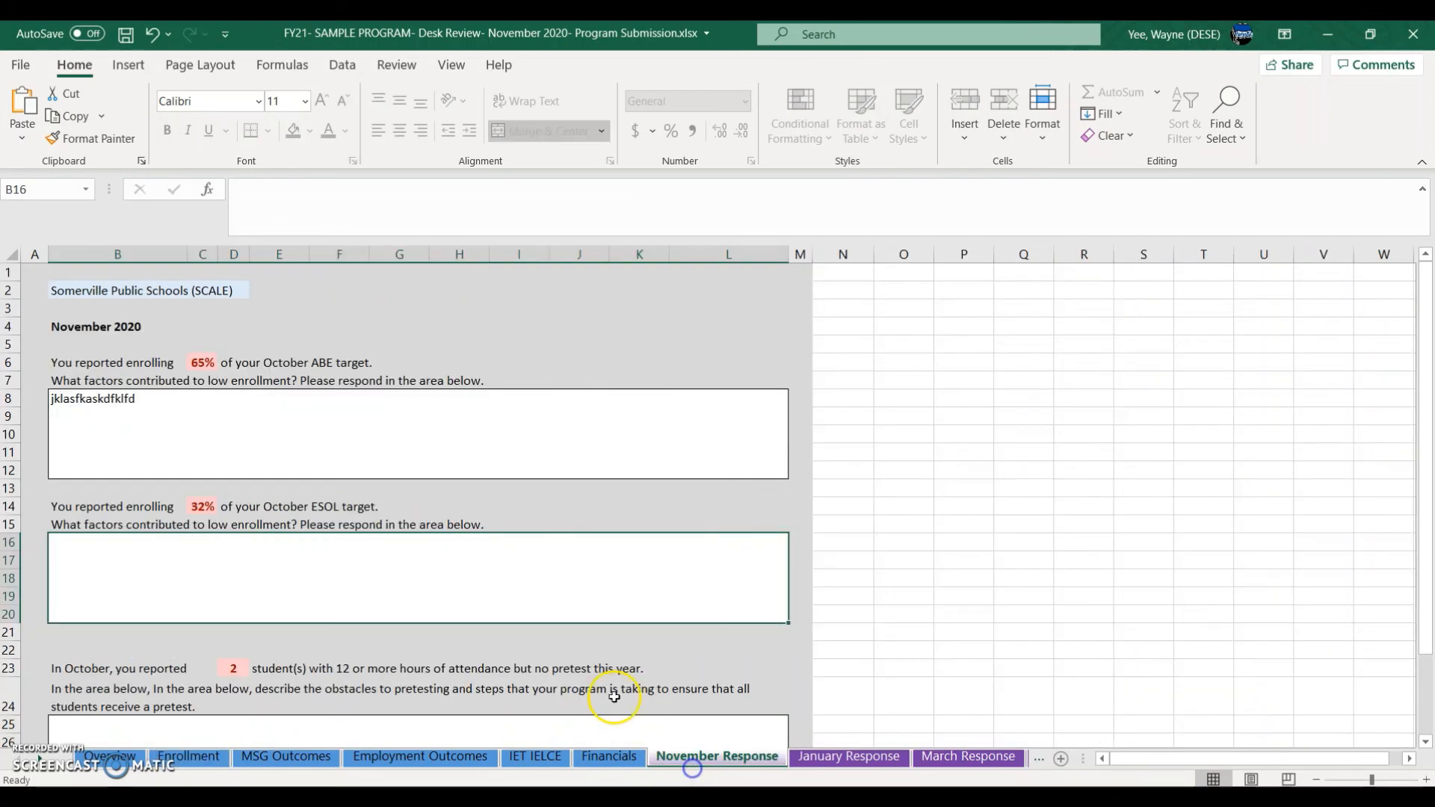
click(205, 562)
click(188, 756)
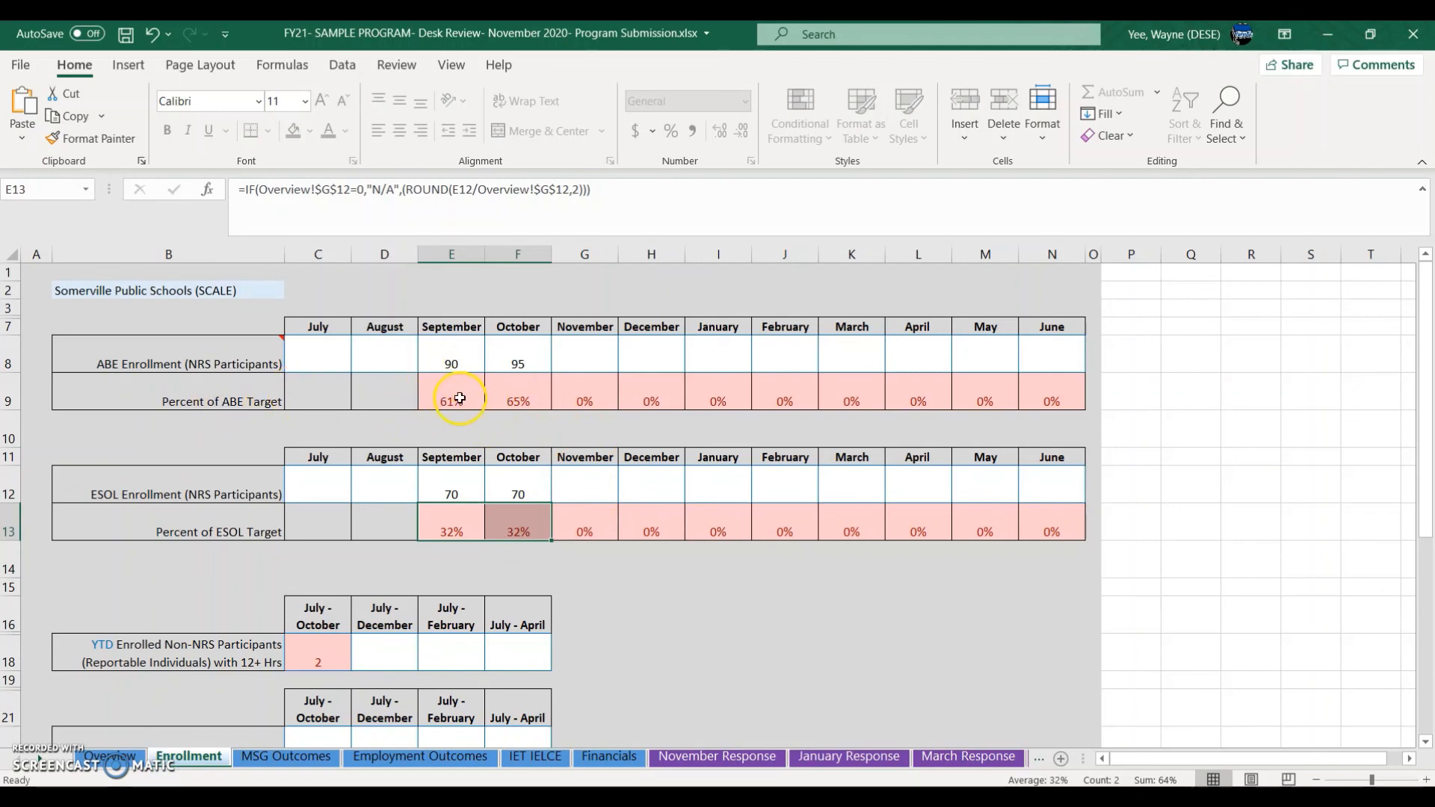
scroll(284, 632, down, 1)
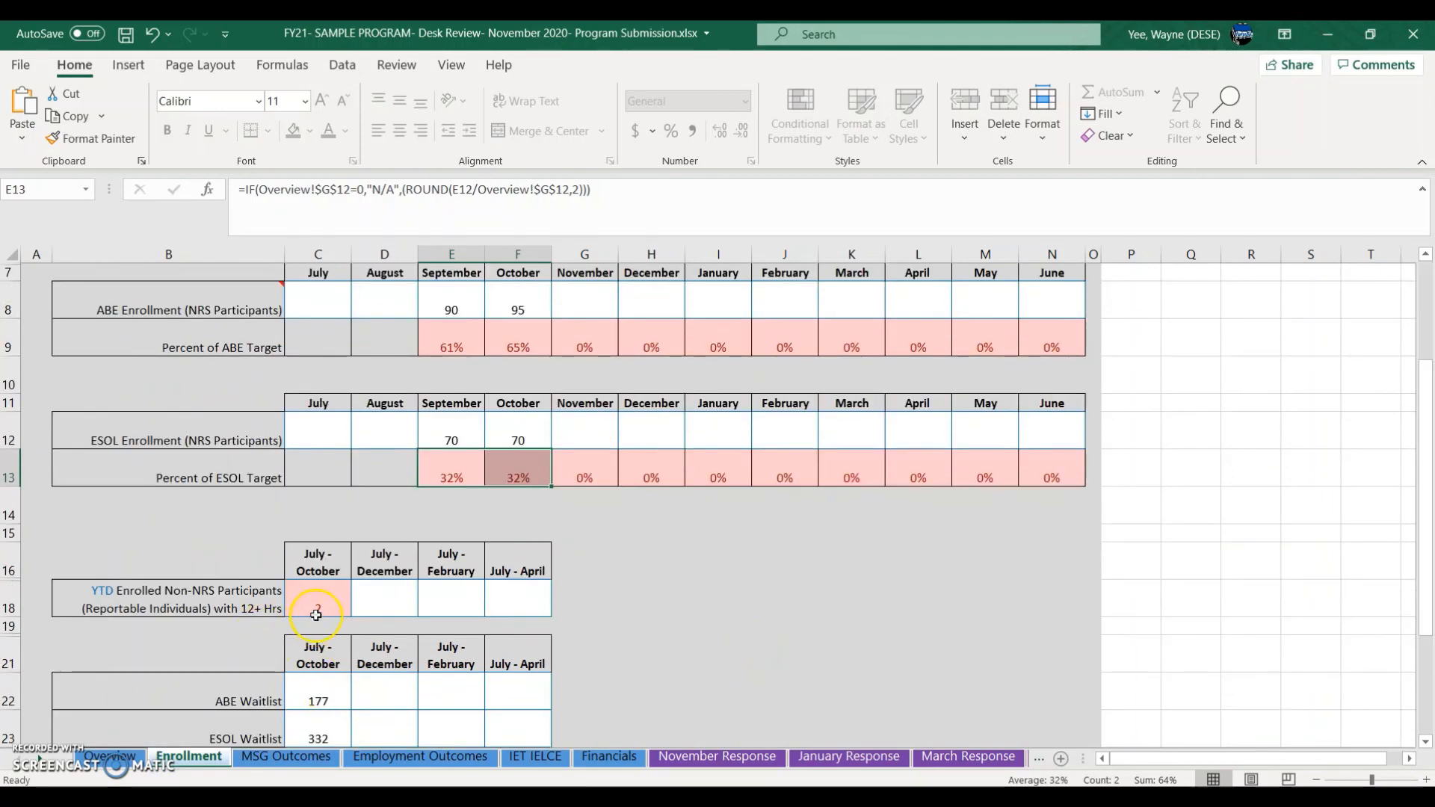
click(316, 614)
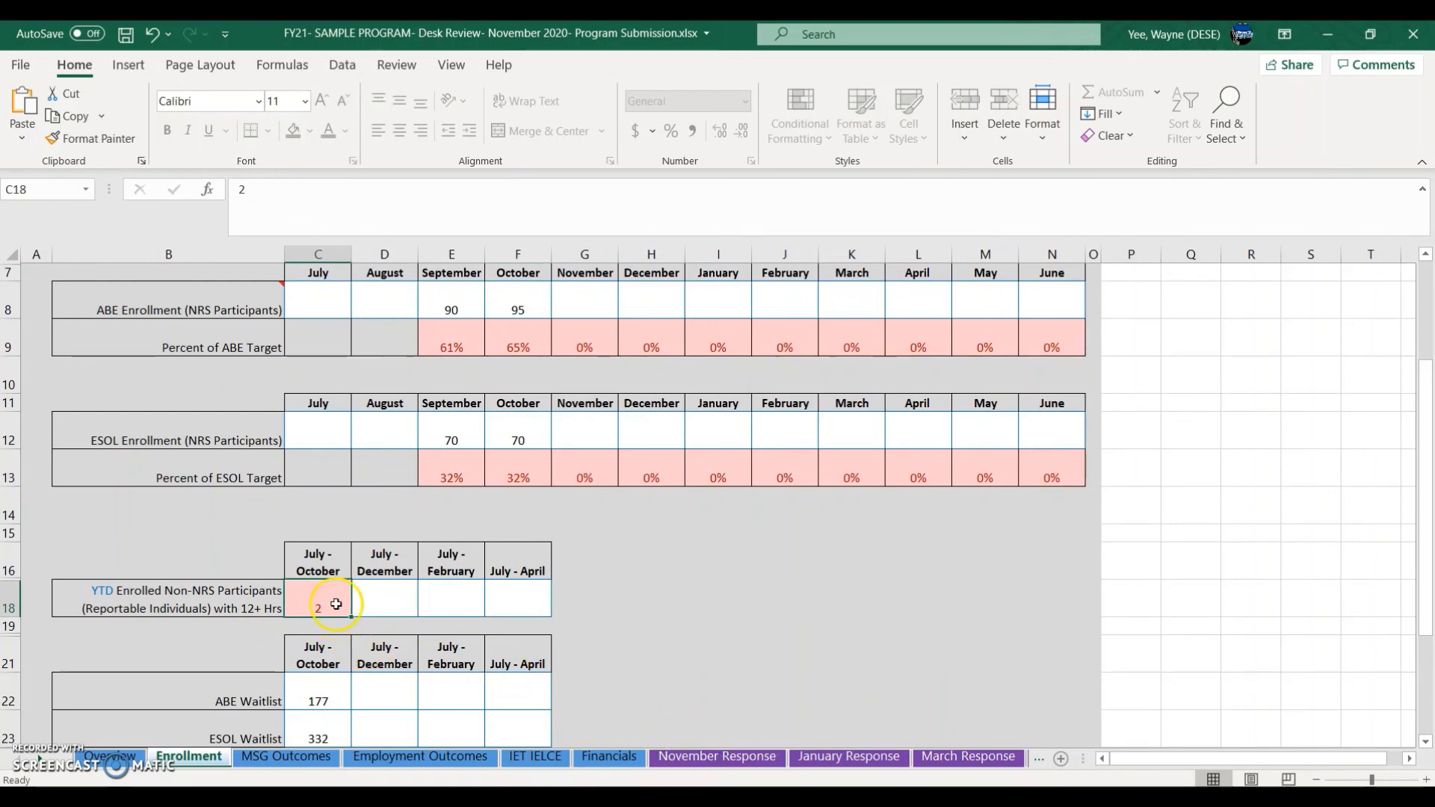
click(732, 761)
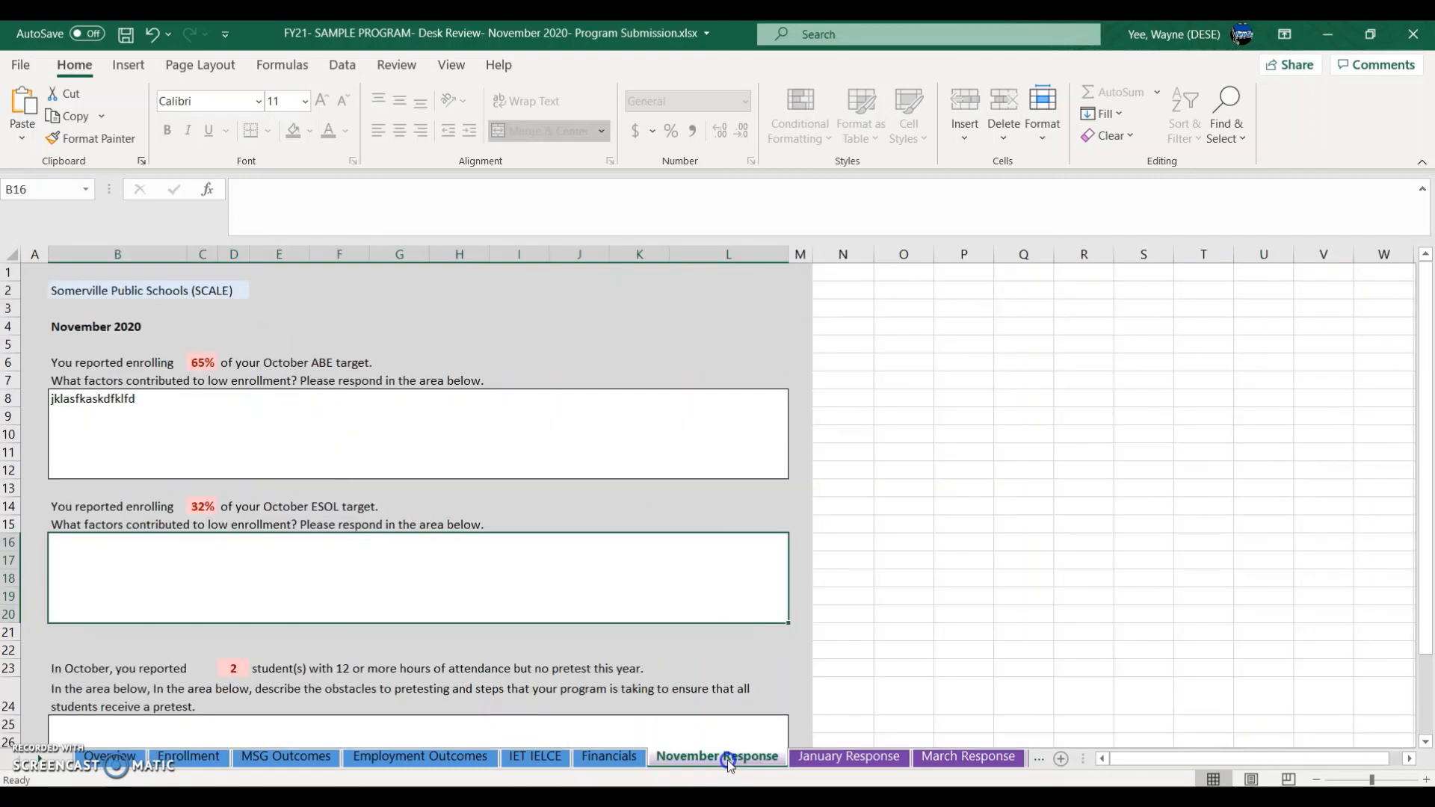
scroll(506, 688, down, 3)
click(400, 666)
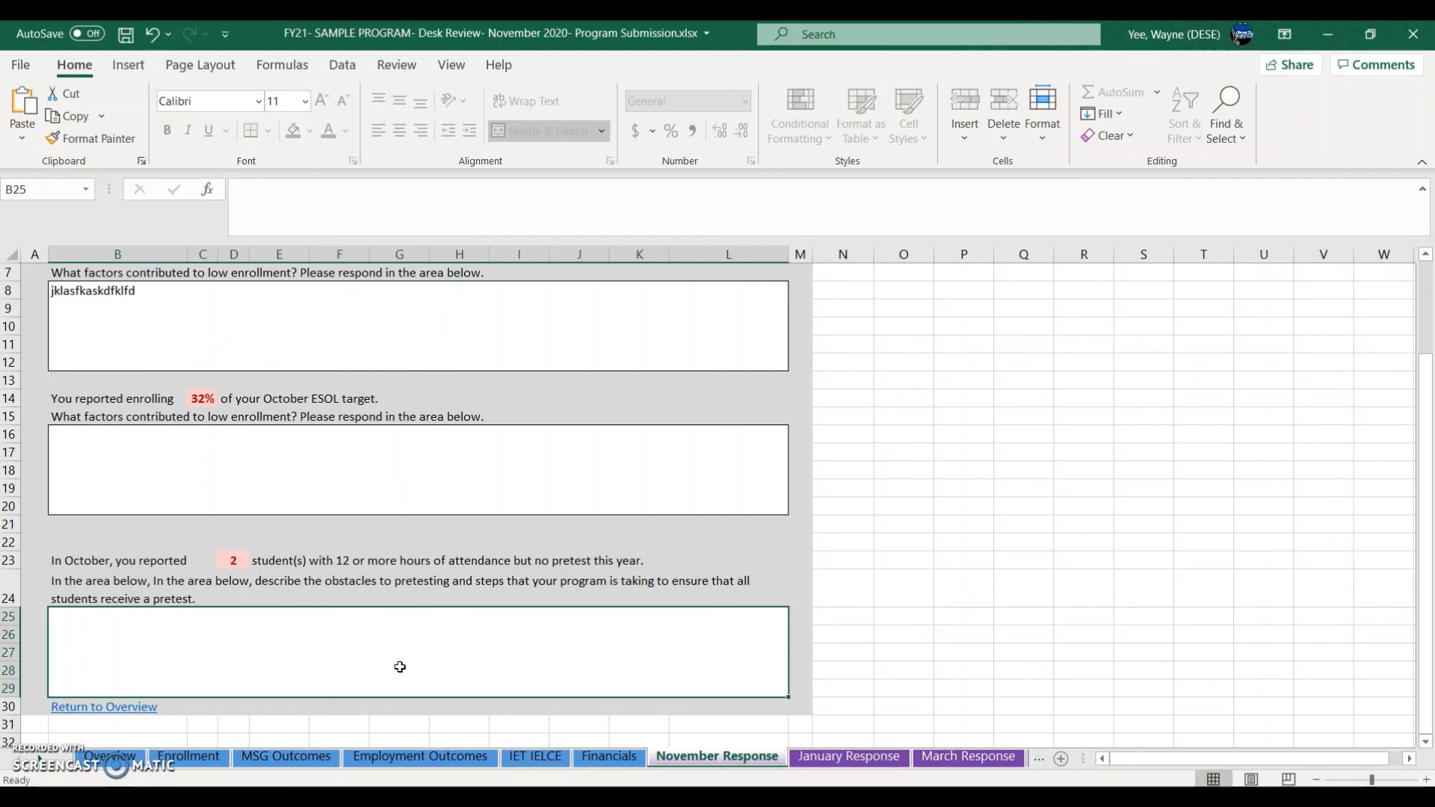
Step: Review the January Response sheet's pretest, ESOL and ABE response boxes
click(822, 756)
scroll(673, 645, down, 2)
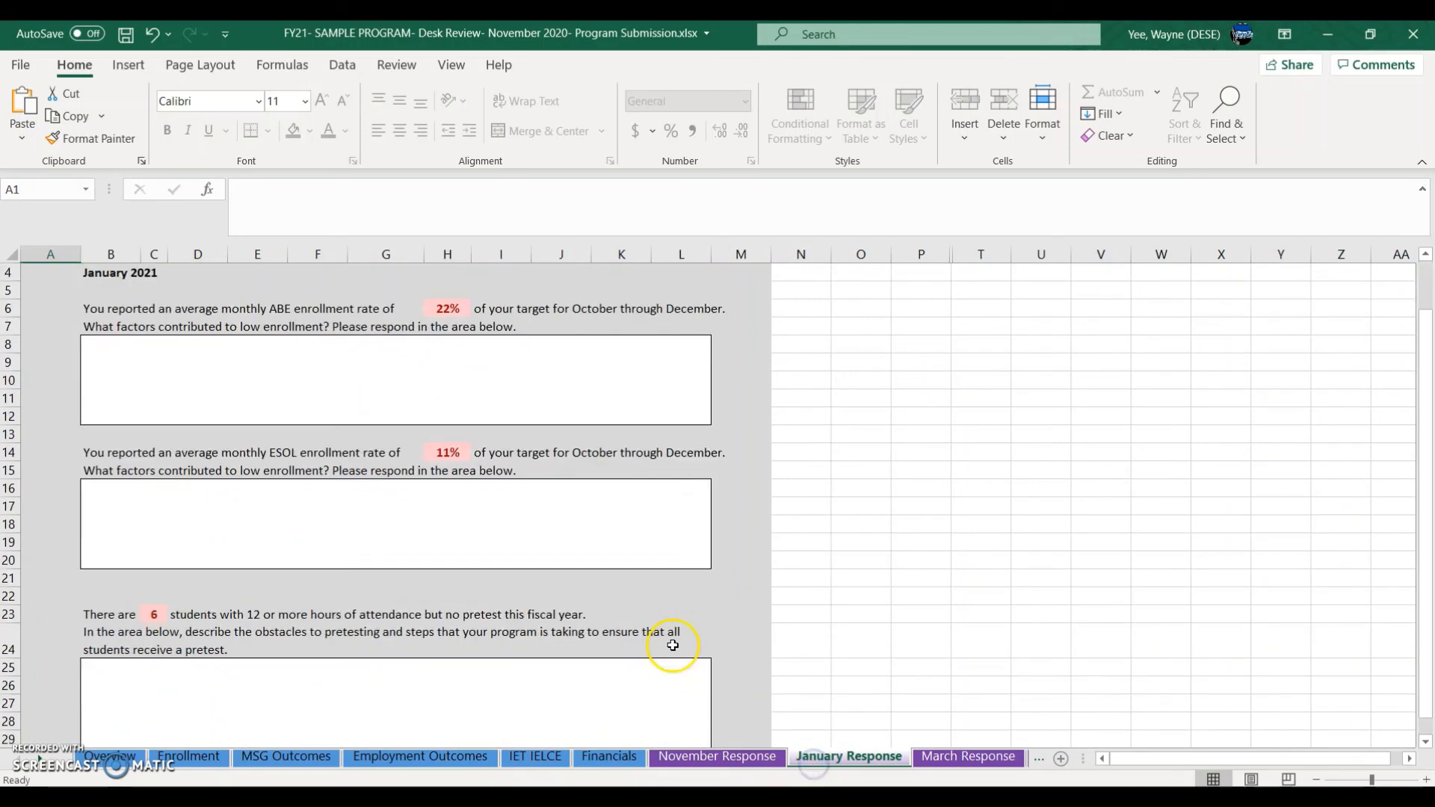
scroll(673, 645, up, 2)
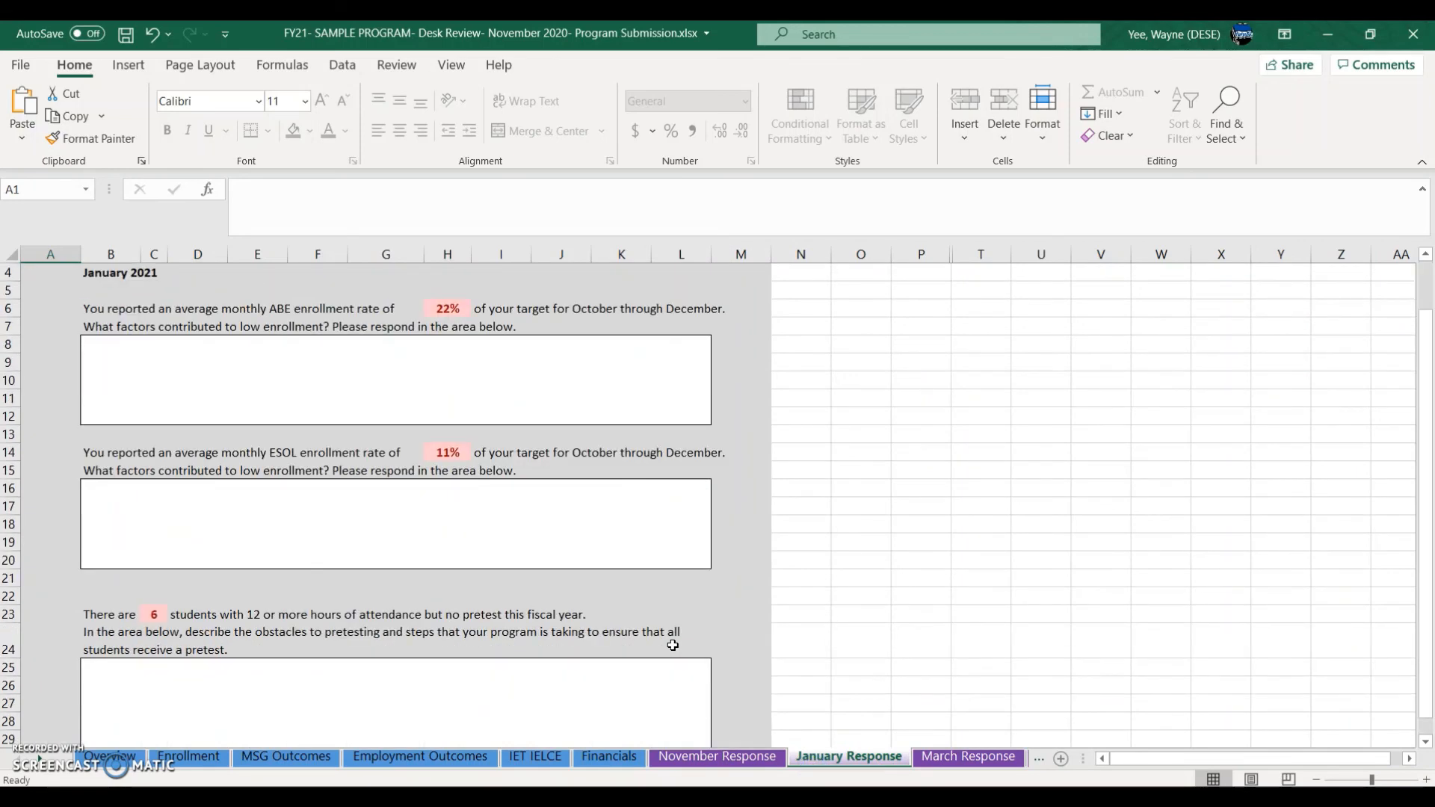
scroll(673, 646, down, 6)
scroll(673, 646, up, 6)
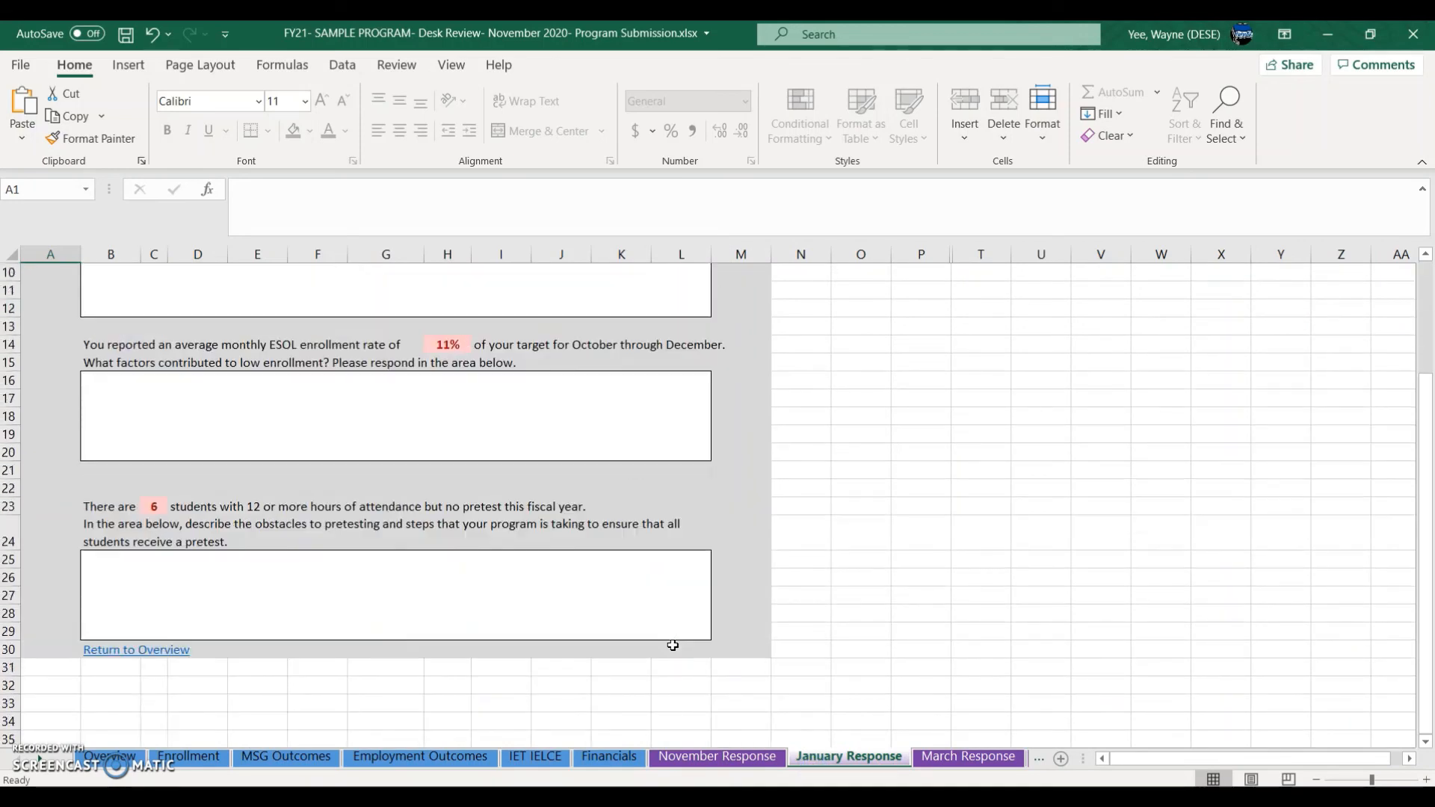
scroll(672, 645, down, 1)
click(516, 669)
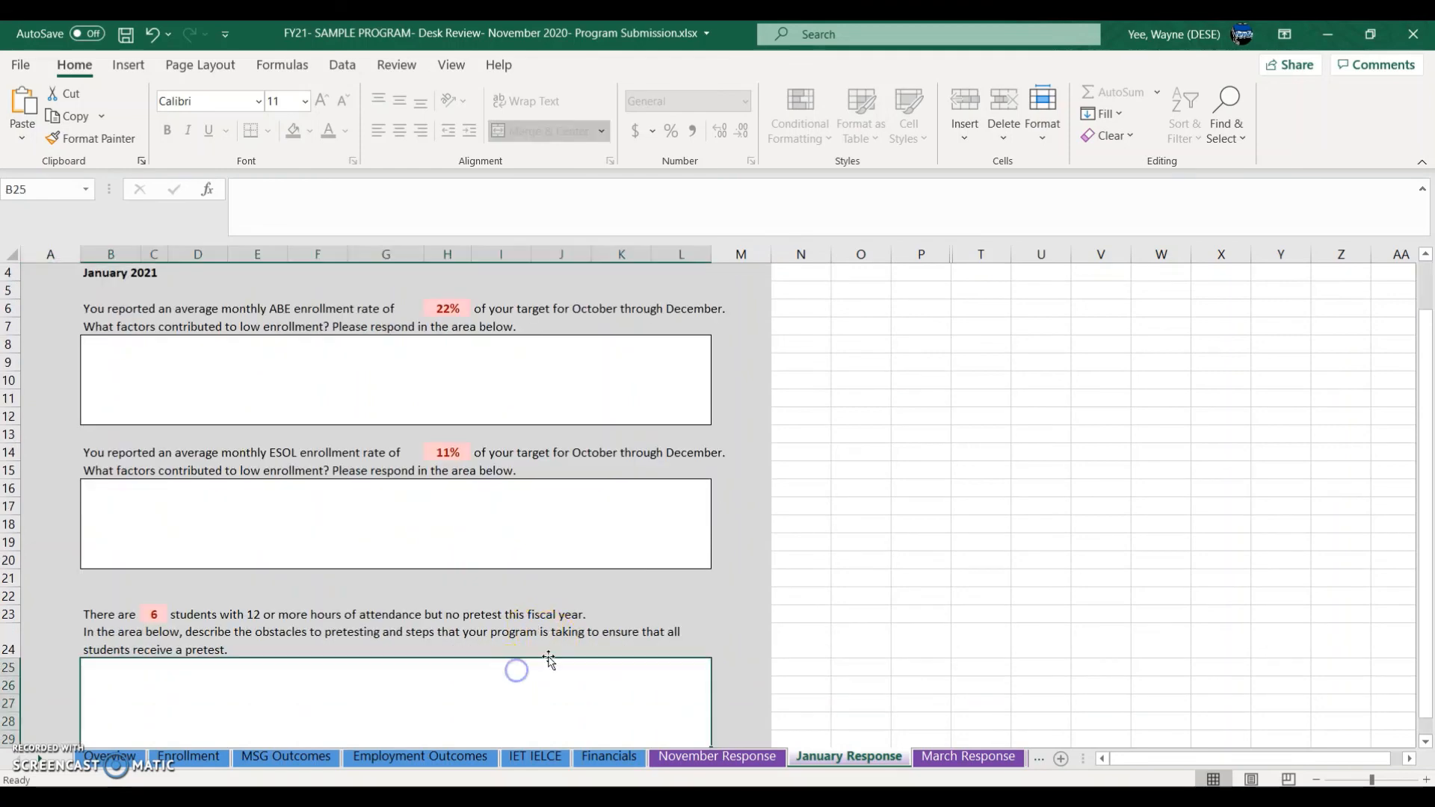
click(521, 527)
click(523, 411)
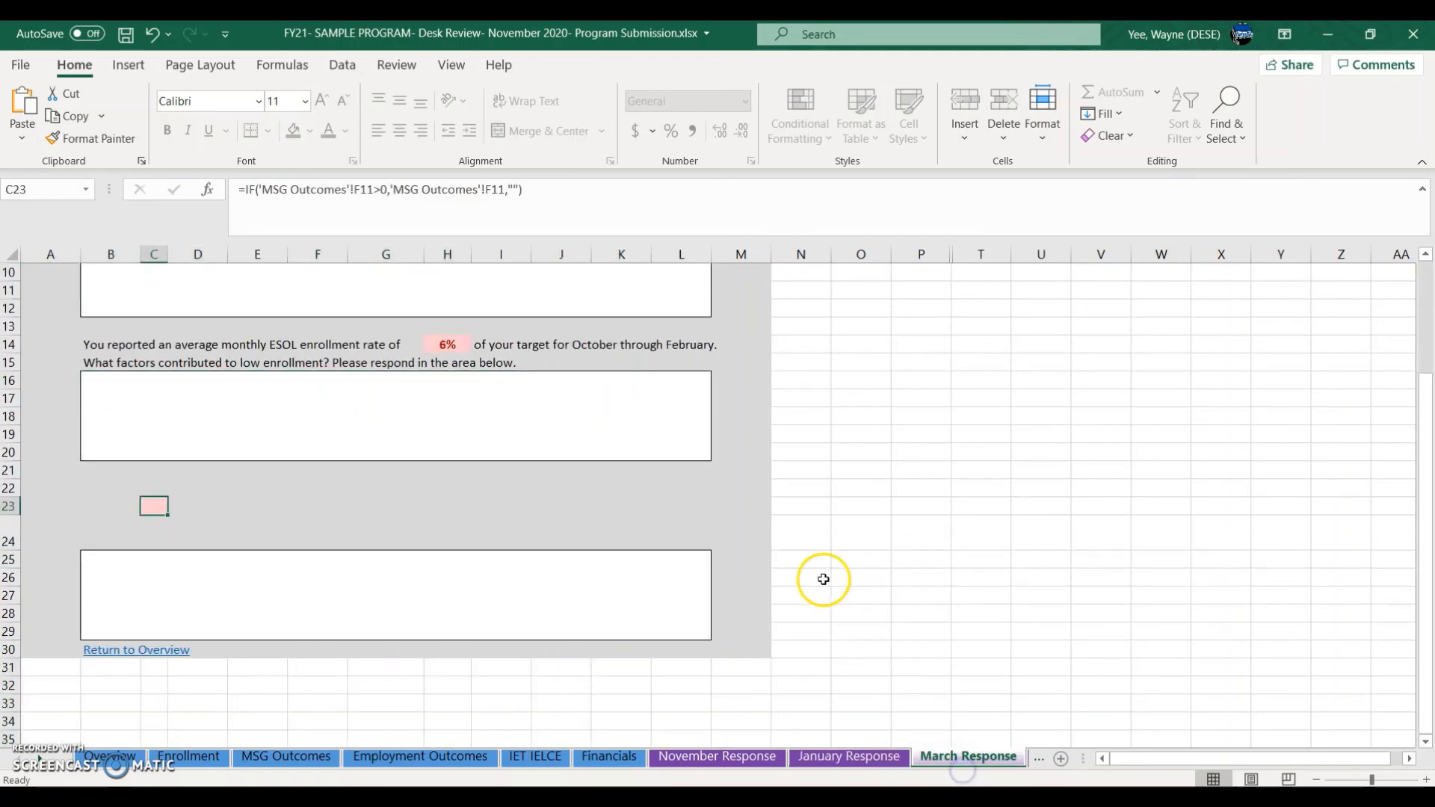
scroll(823, 580, up, 2)
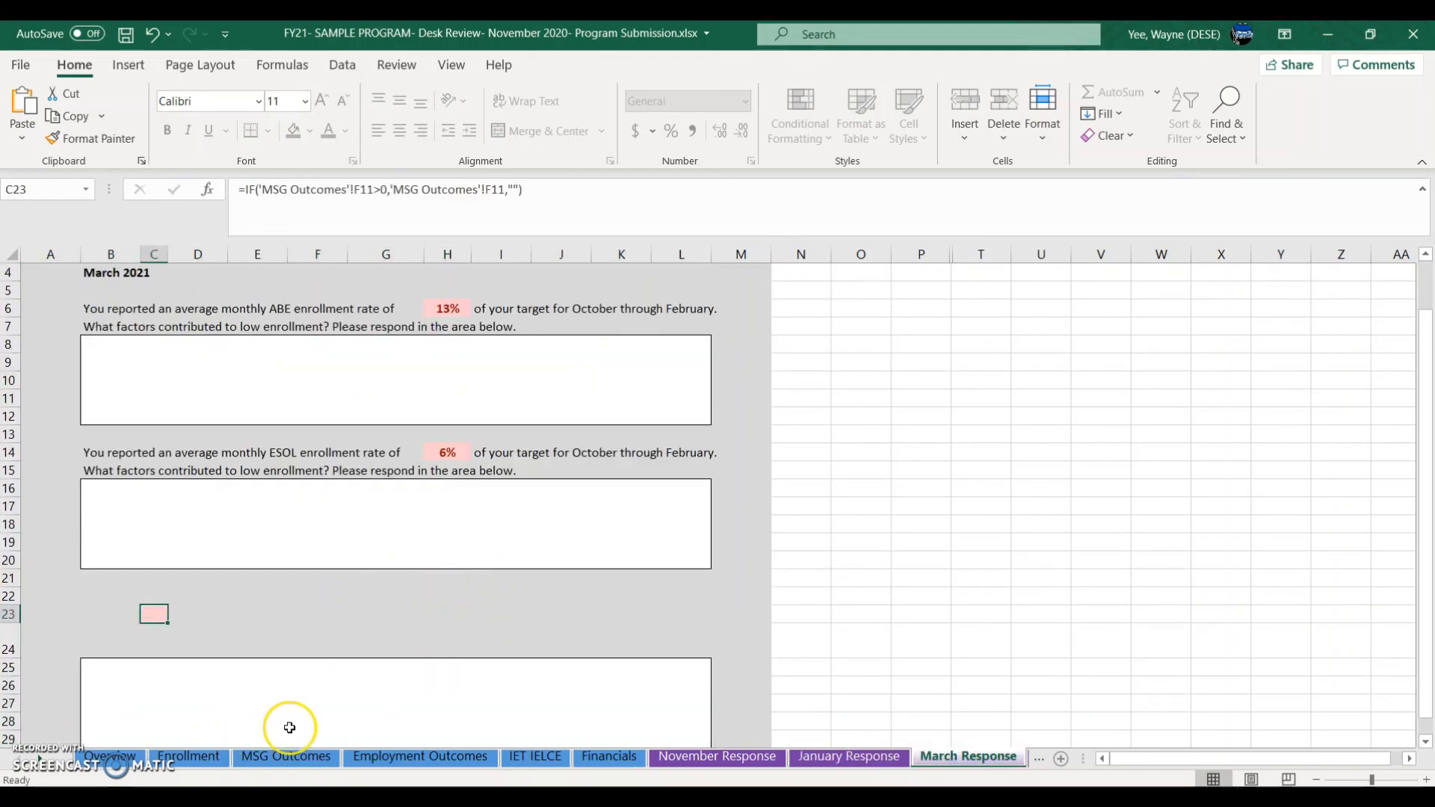
Step: Compare the July–February non-NRS enrollment with the March Response pretest prompt formula in C23
click(207, 765)
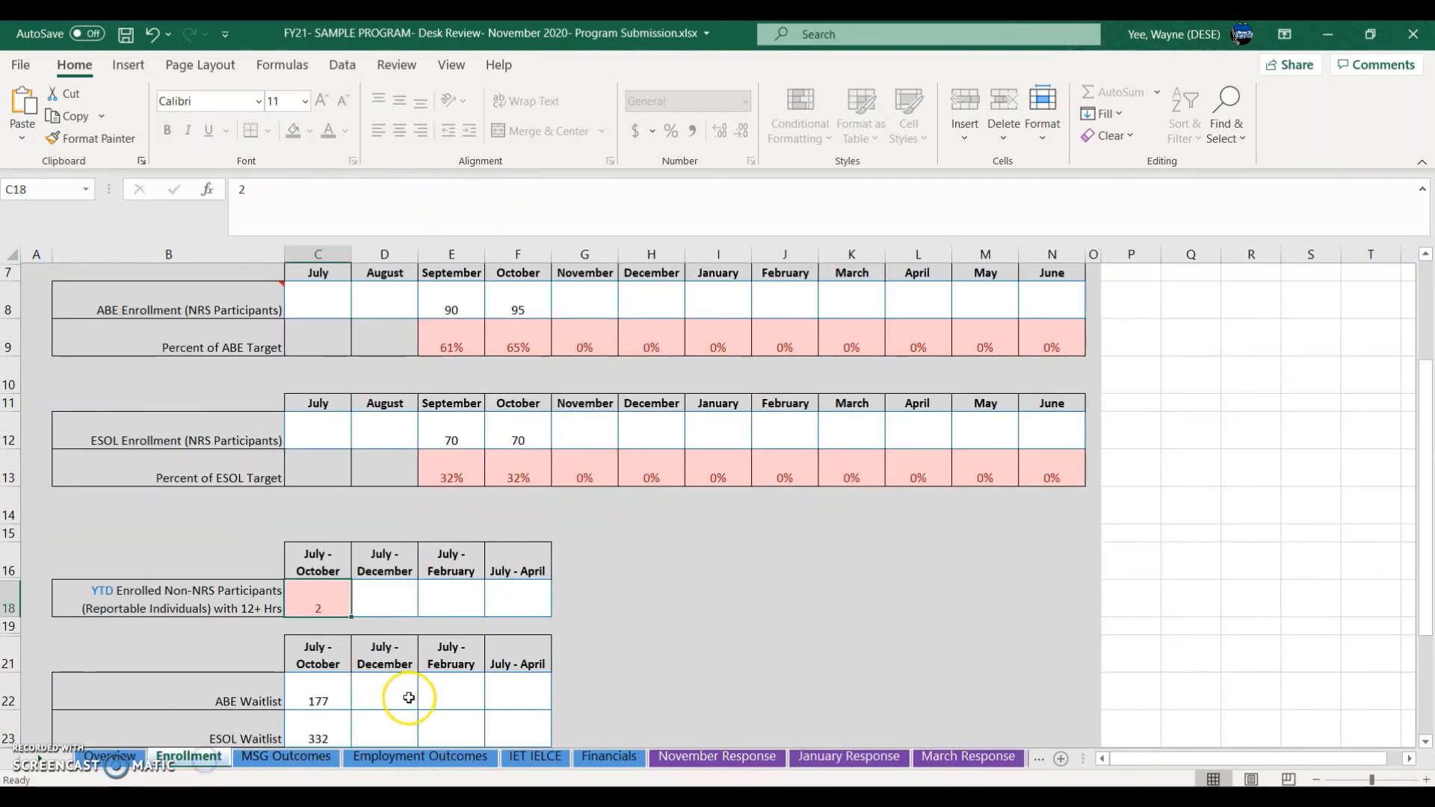
click(458, 604)
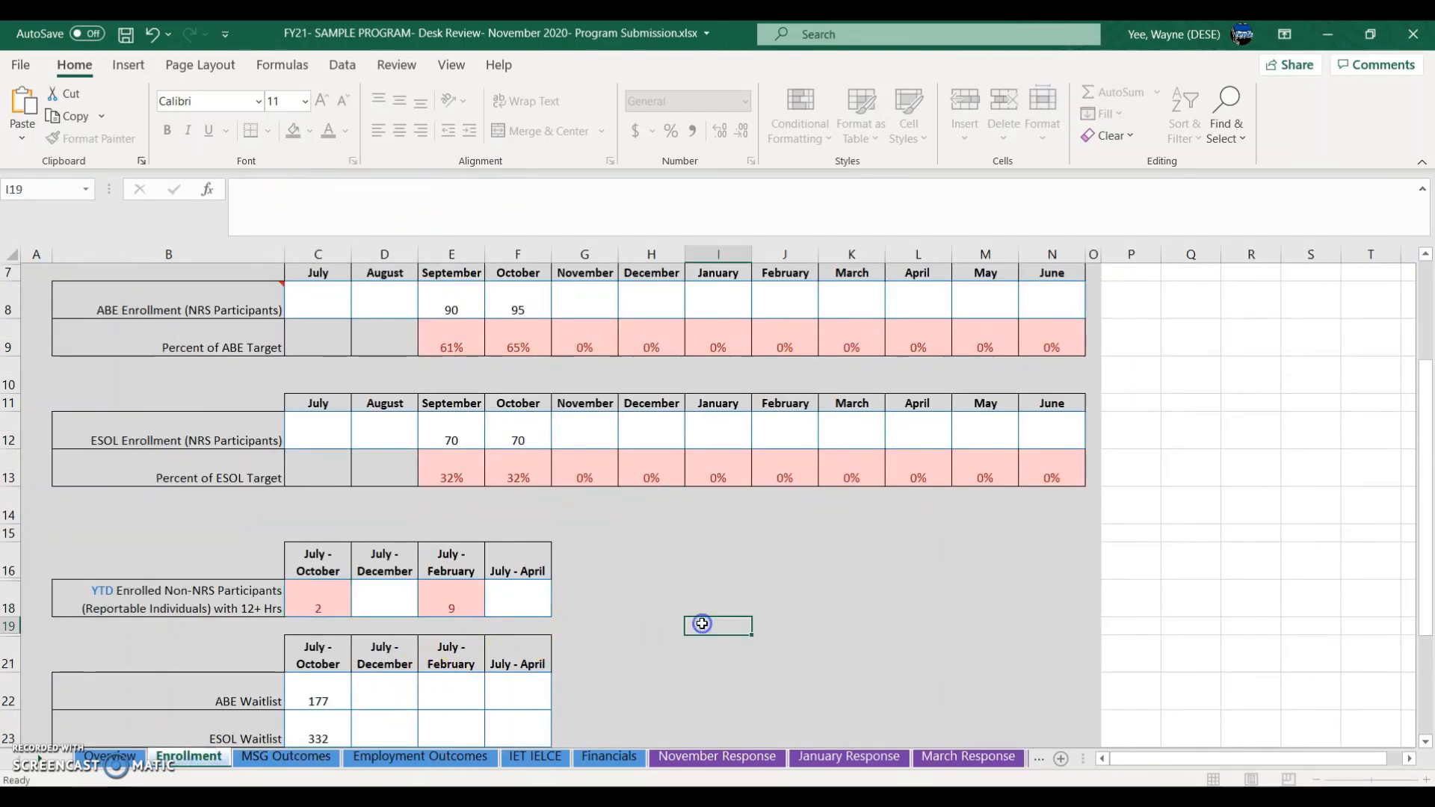
click(949, 757)
scroll(573, 638, down, 3)
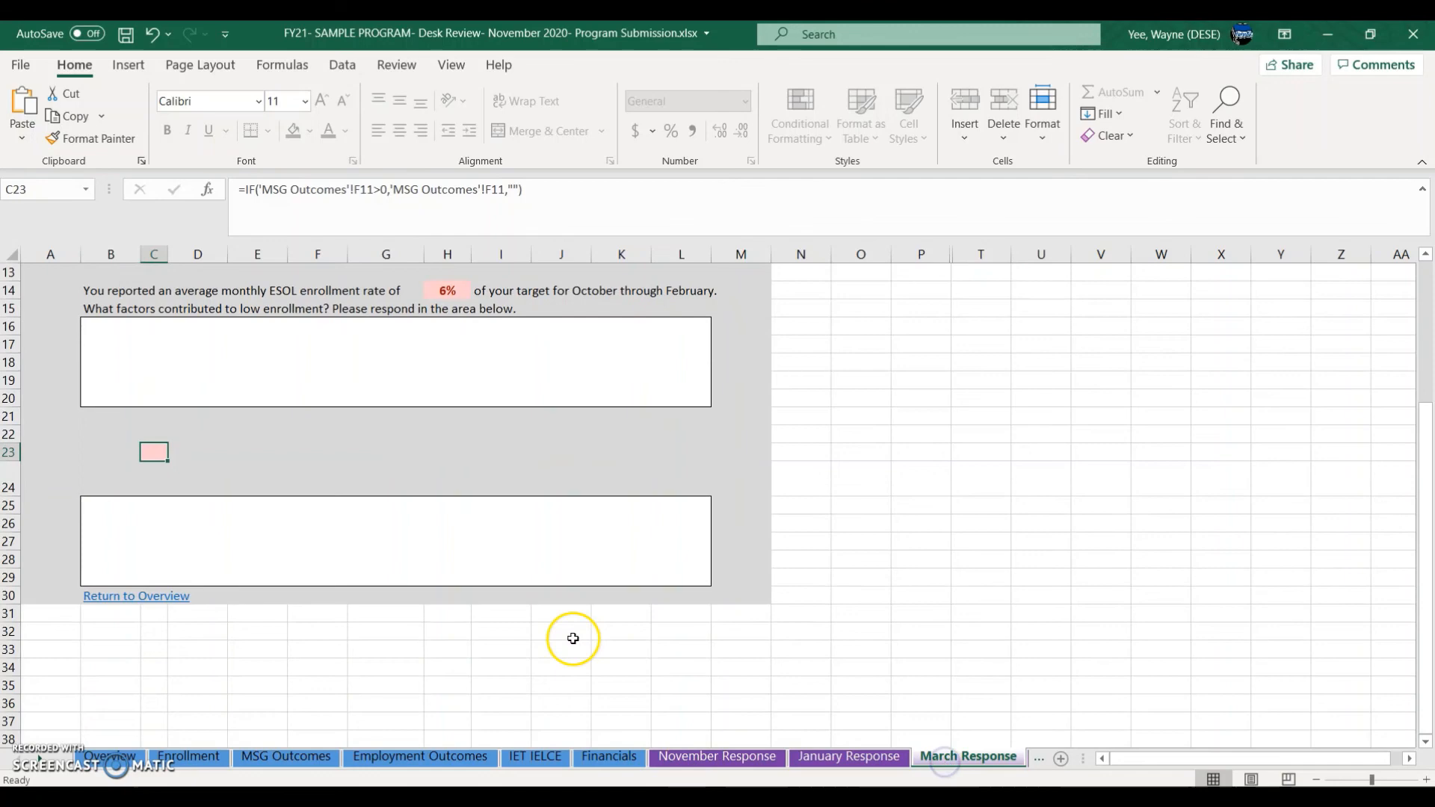
click(511, 584)
scroll(513, 587, up, 3)
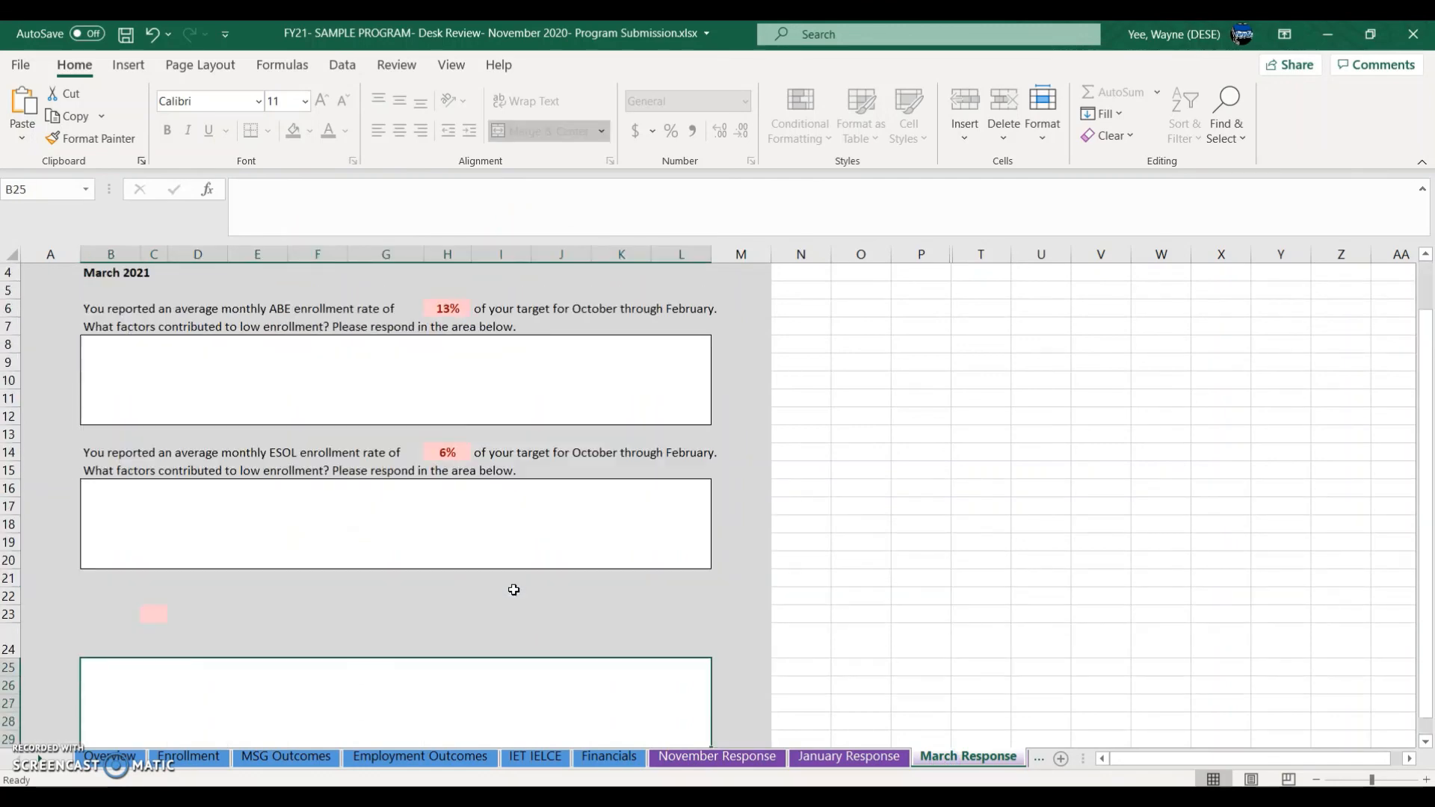
click(191, 615)
click(154, 613)
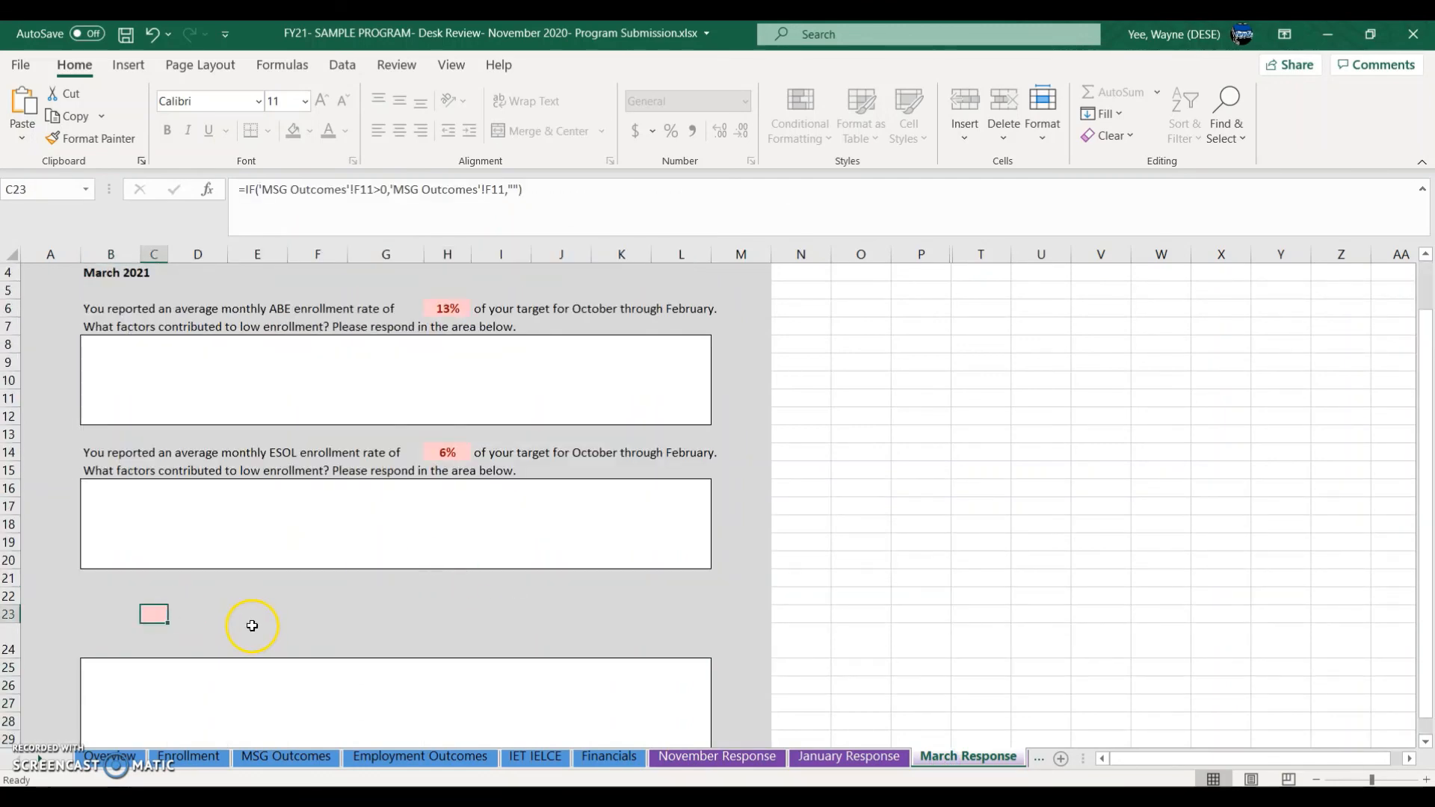
click(227, 711)
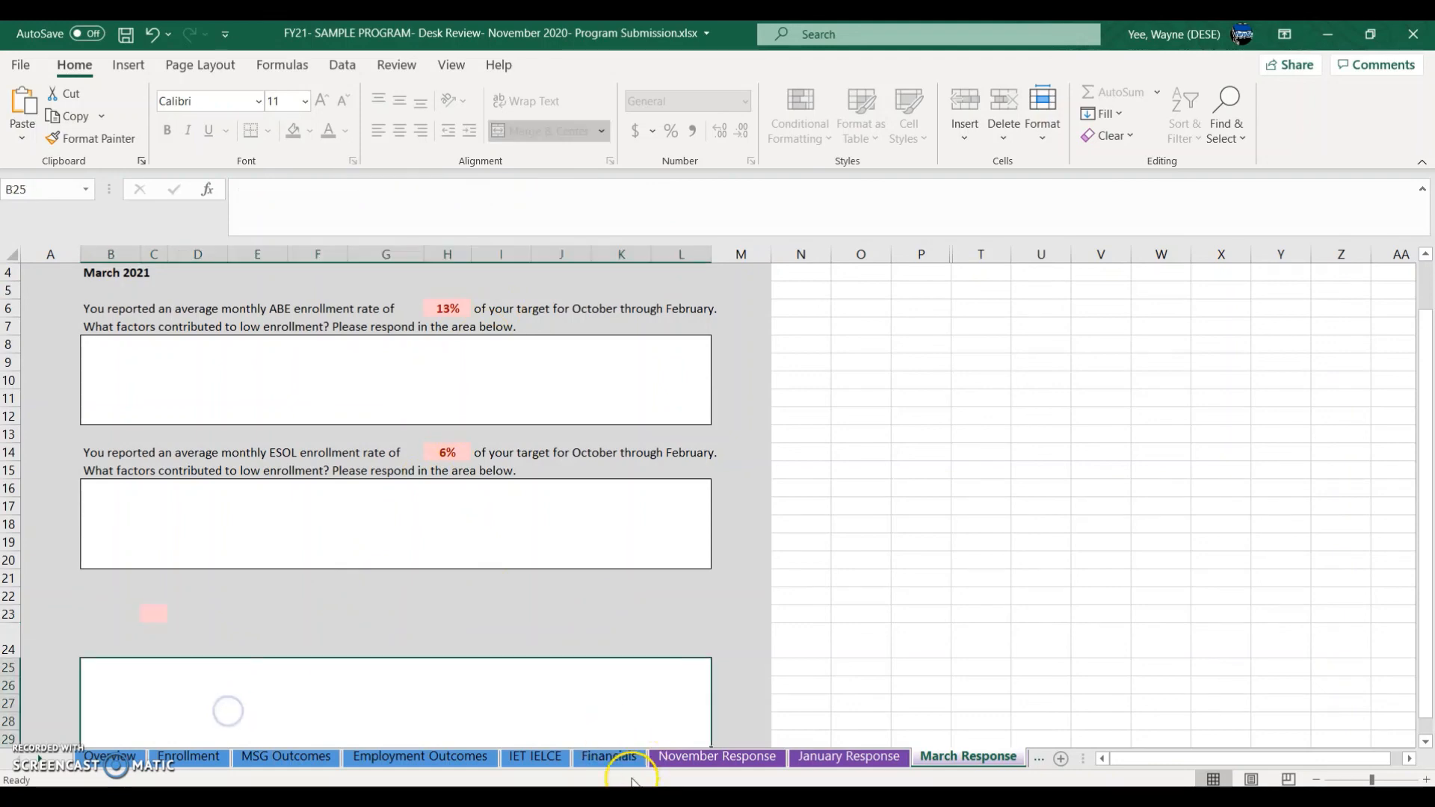
click(453, 758)
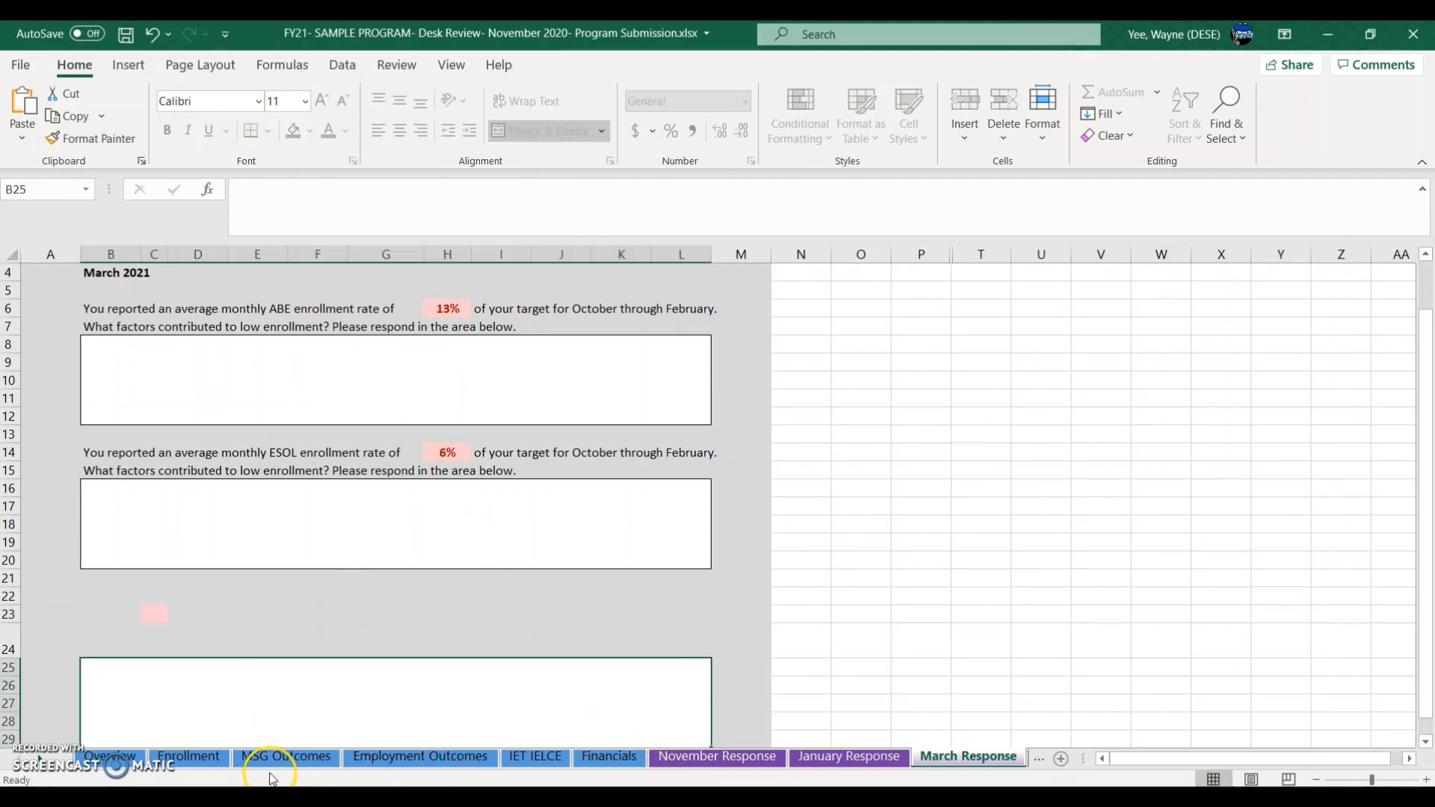
Step: Enter 13 never-assessed July–February students in MSG Outcomes F11 and confirm the March Response prompt
click(286, 757)
click(598, 550)
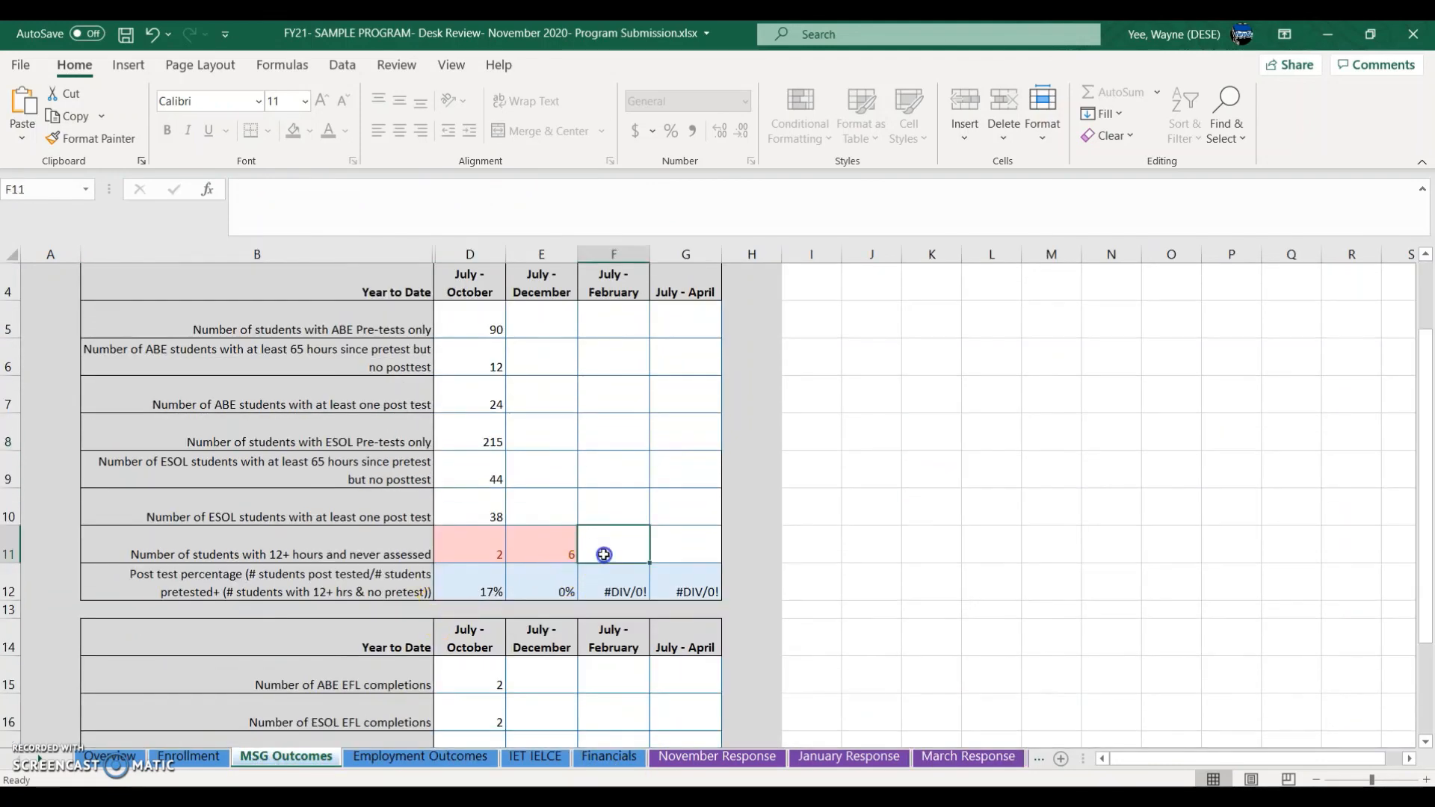
text(13)
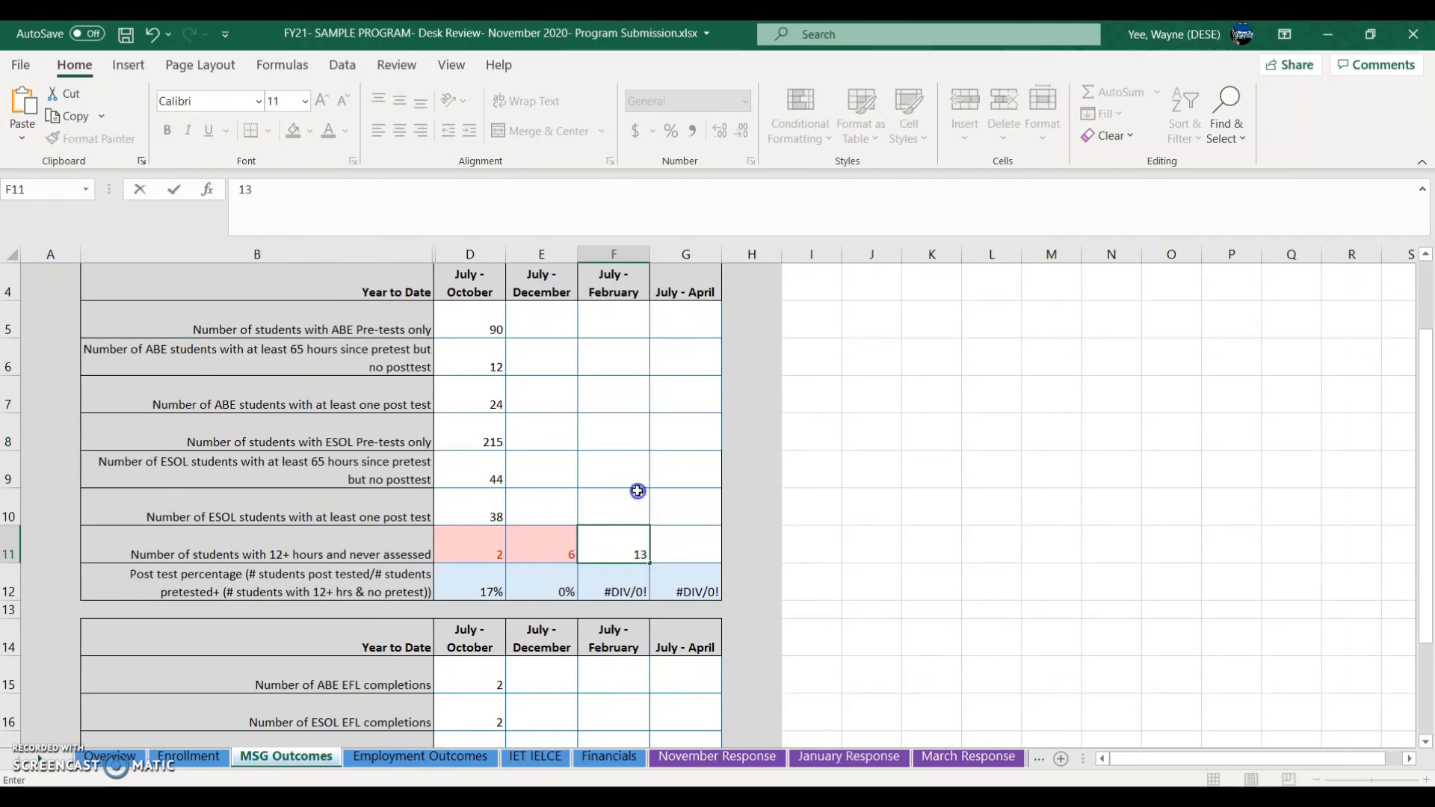
key(Return)
click(613, 549)
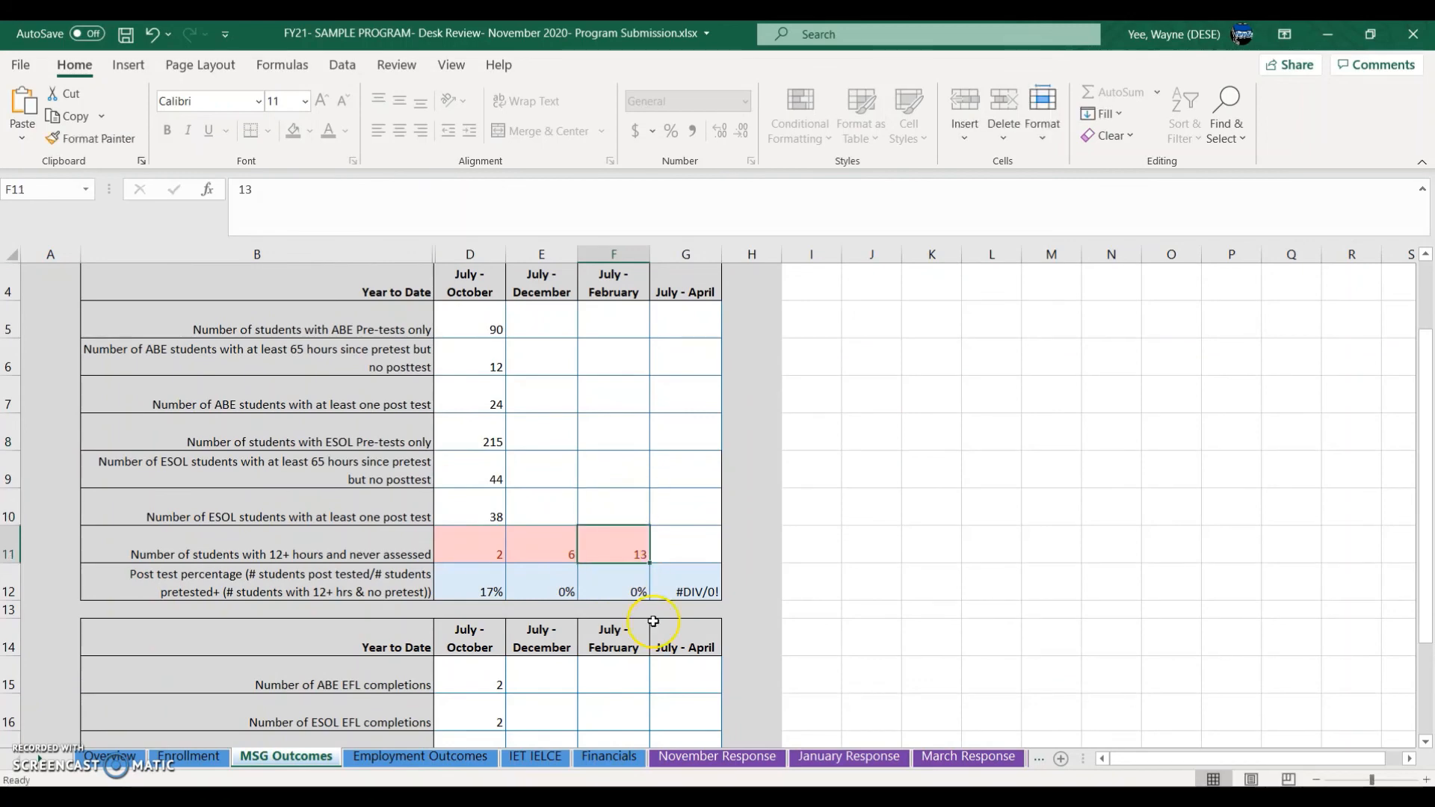
click(966, 756)
scroll(700, 639, down, 2)
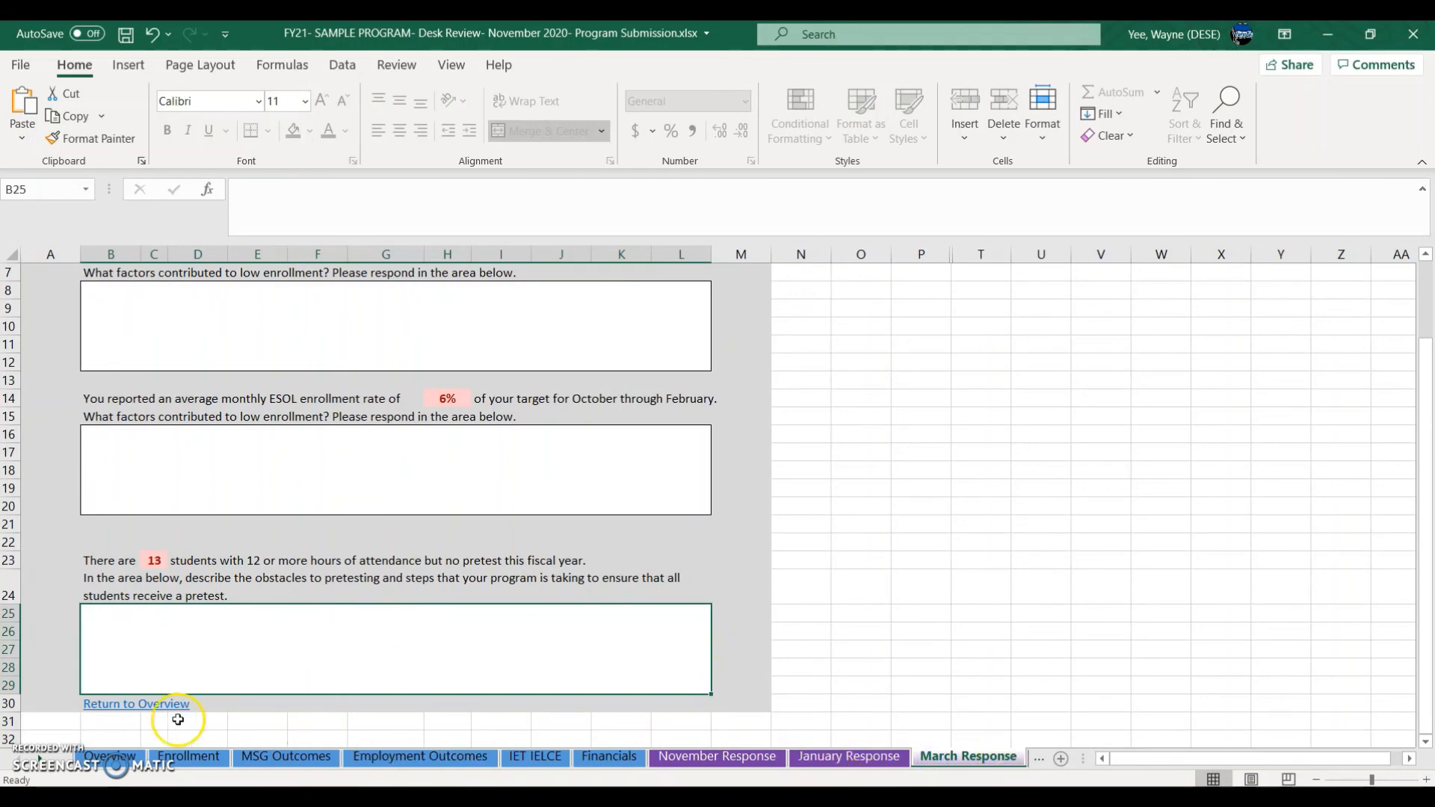
click(40, 759)
click(41, 758)
click(40, 759)
click(41, 759)
click(40, 759)
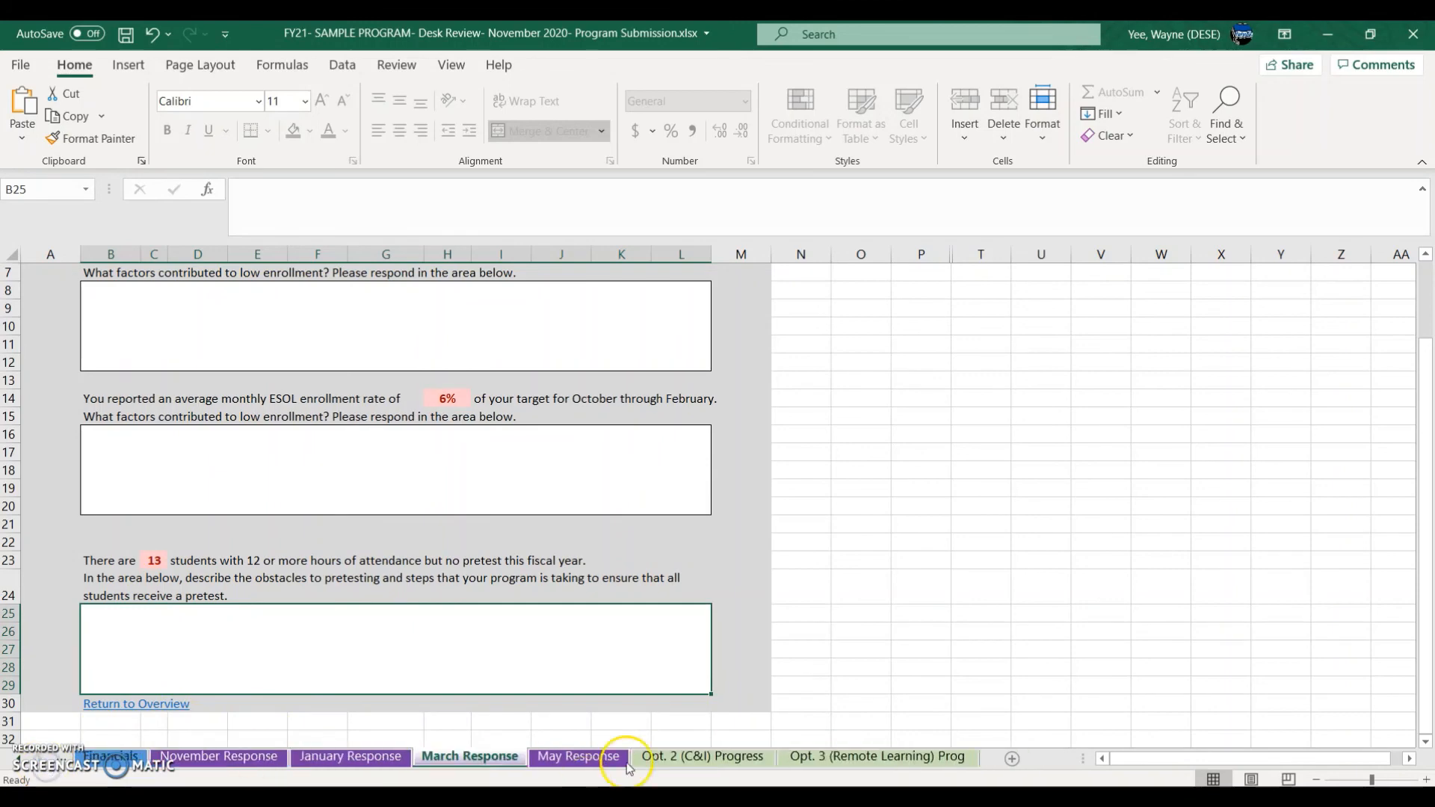
Step: Scroll through the Opt. 2 (C&I) Progress sheet and select its November response box
click(692, 761)
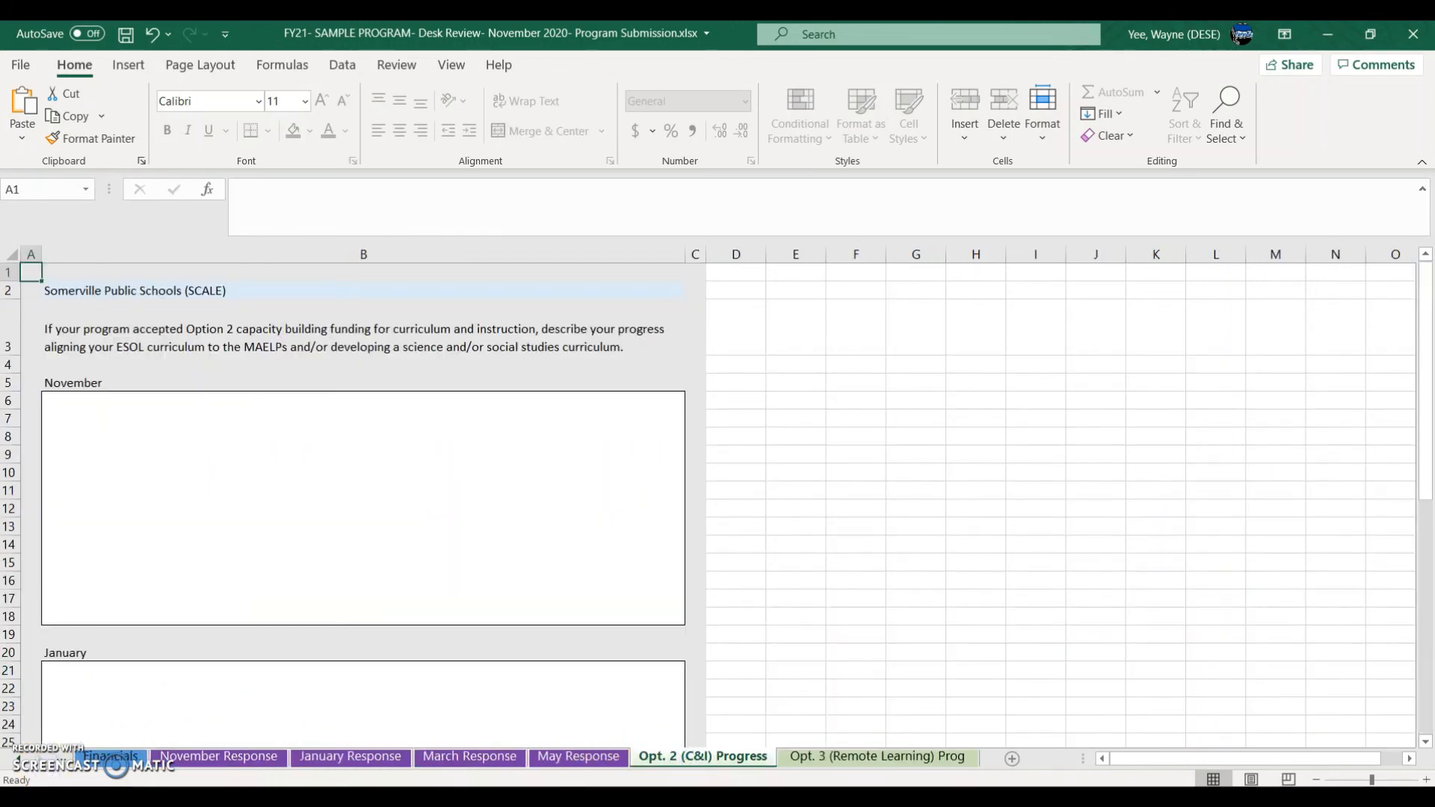
scroll(314, 519, down, 11)
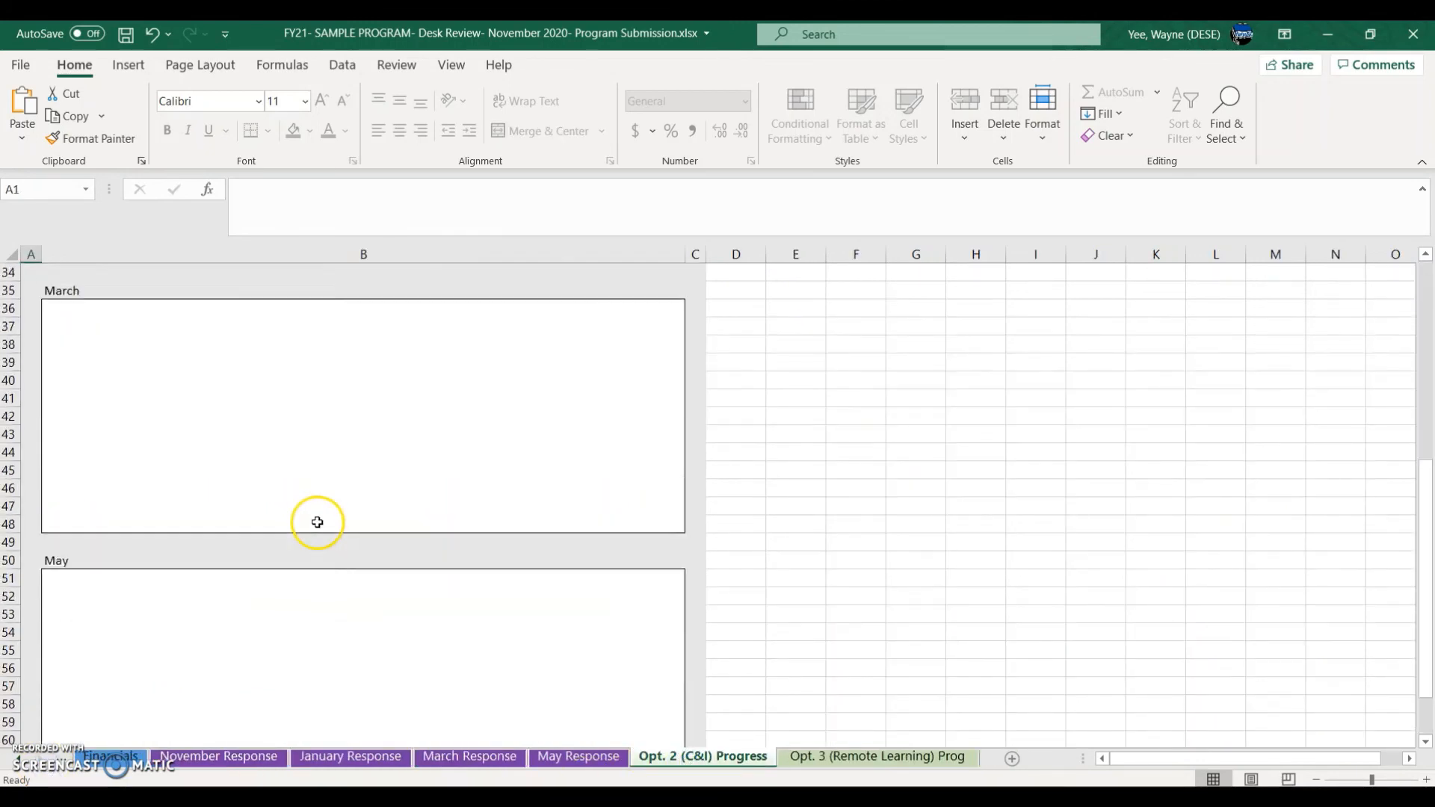
scroll(318, 520, down, 13)
scroll(321, 519, up, 20)
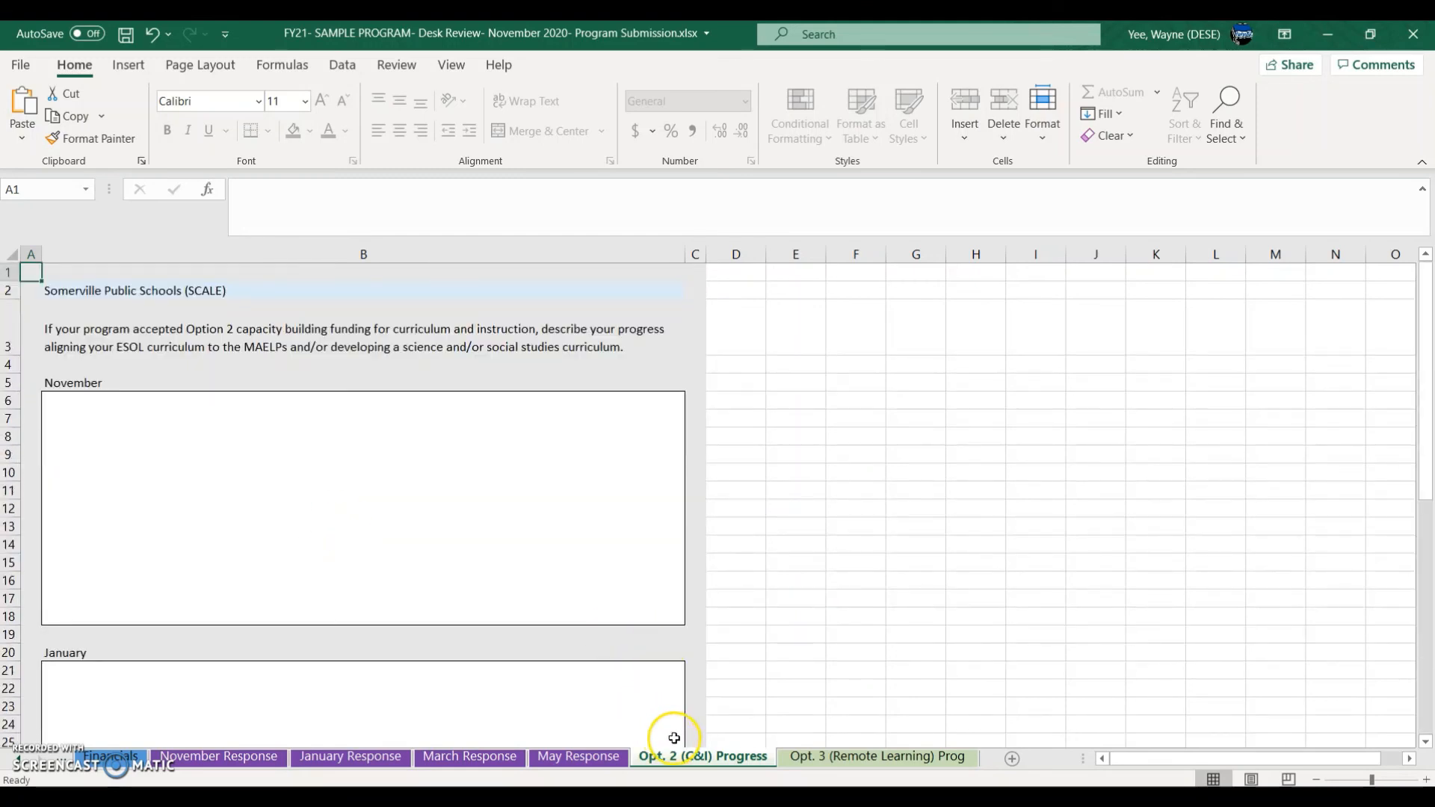
click(800, 756)
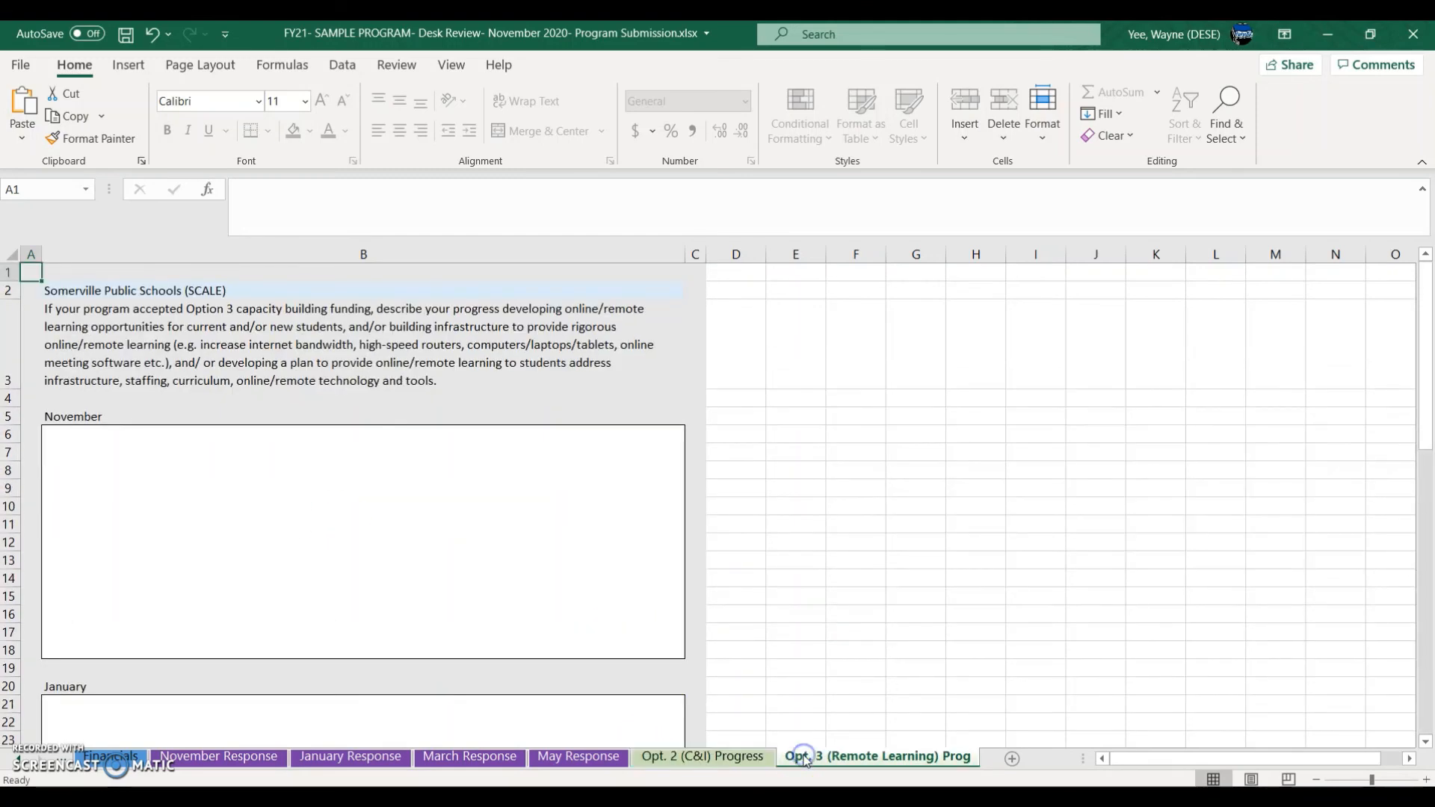
click(688, 768)
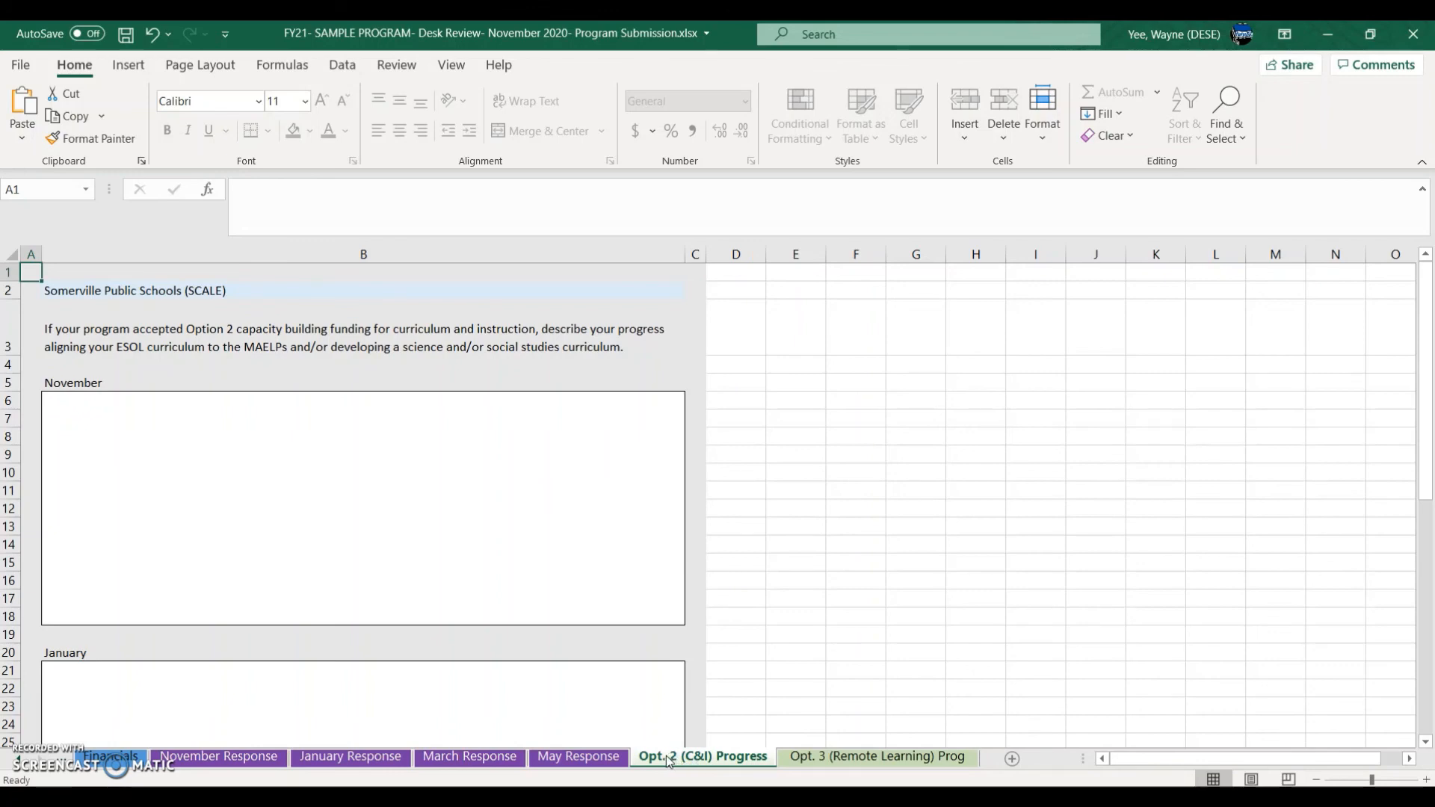
click(390, 500)
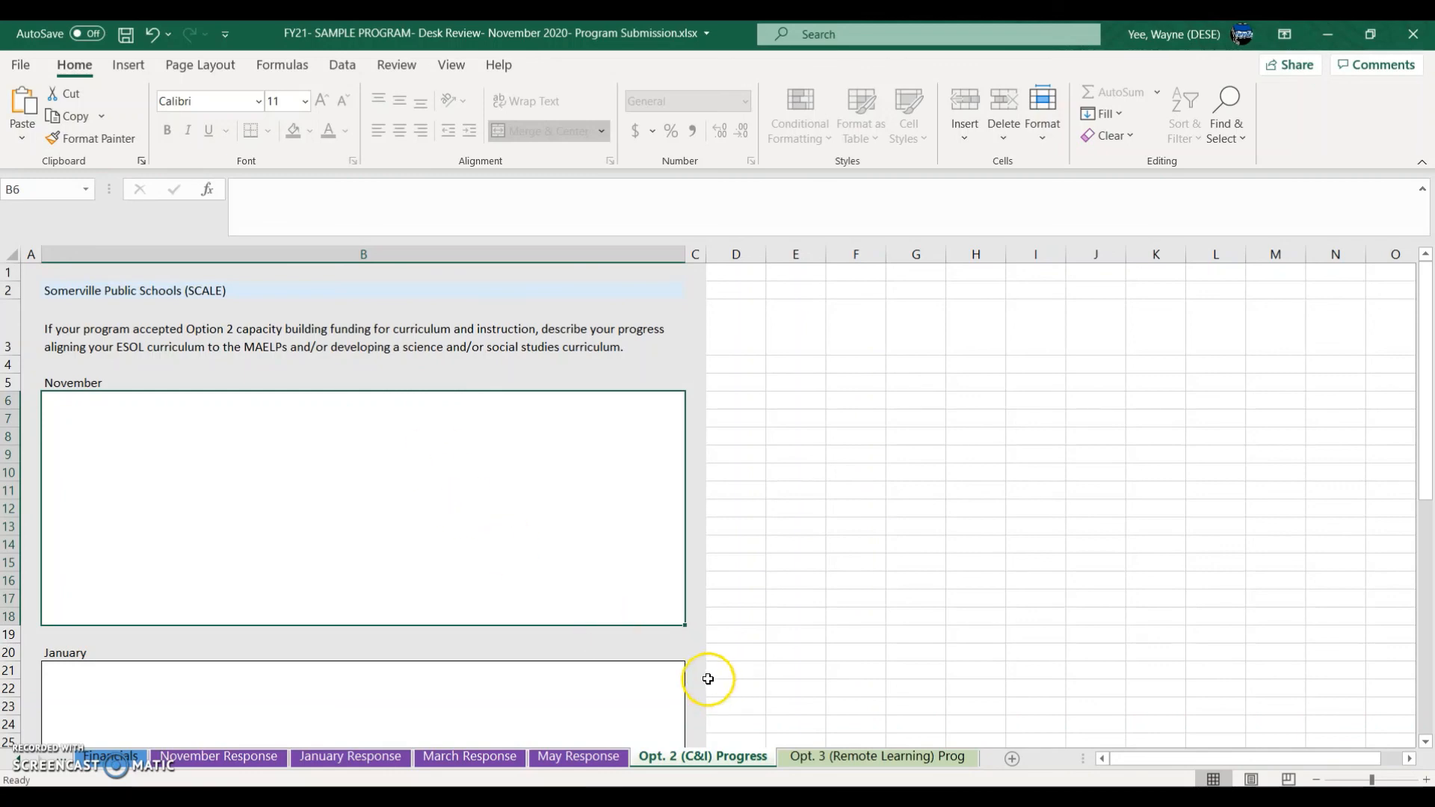
Step: Bring up the Opt. 3 (Remote Learning) Progress sheet with its empty response boxes
click(826, 757)
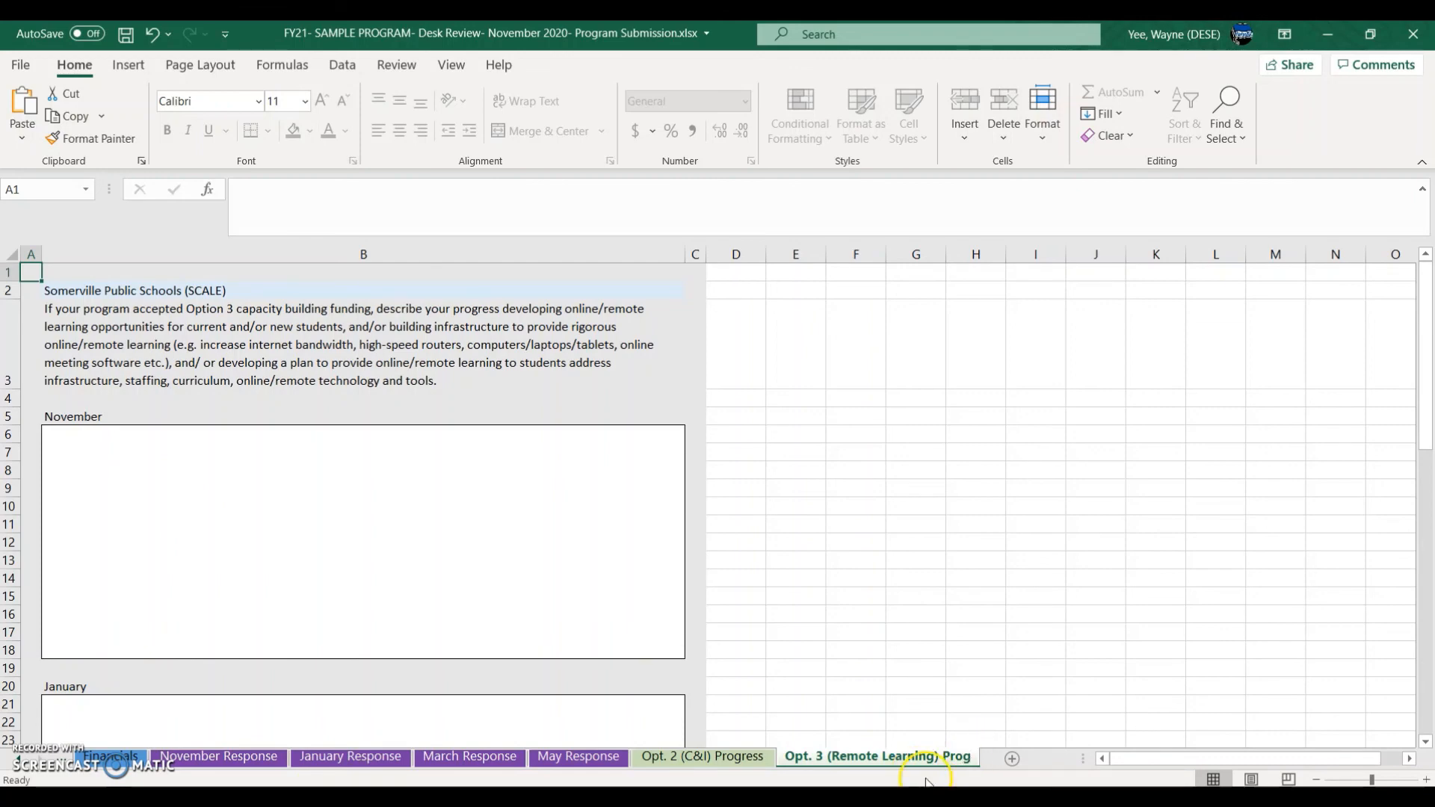
click(938, 756)
click(16, 782)
click(22, 762)
click(21, 762)
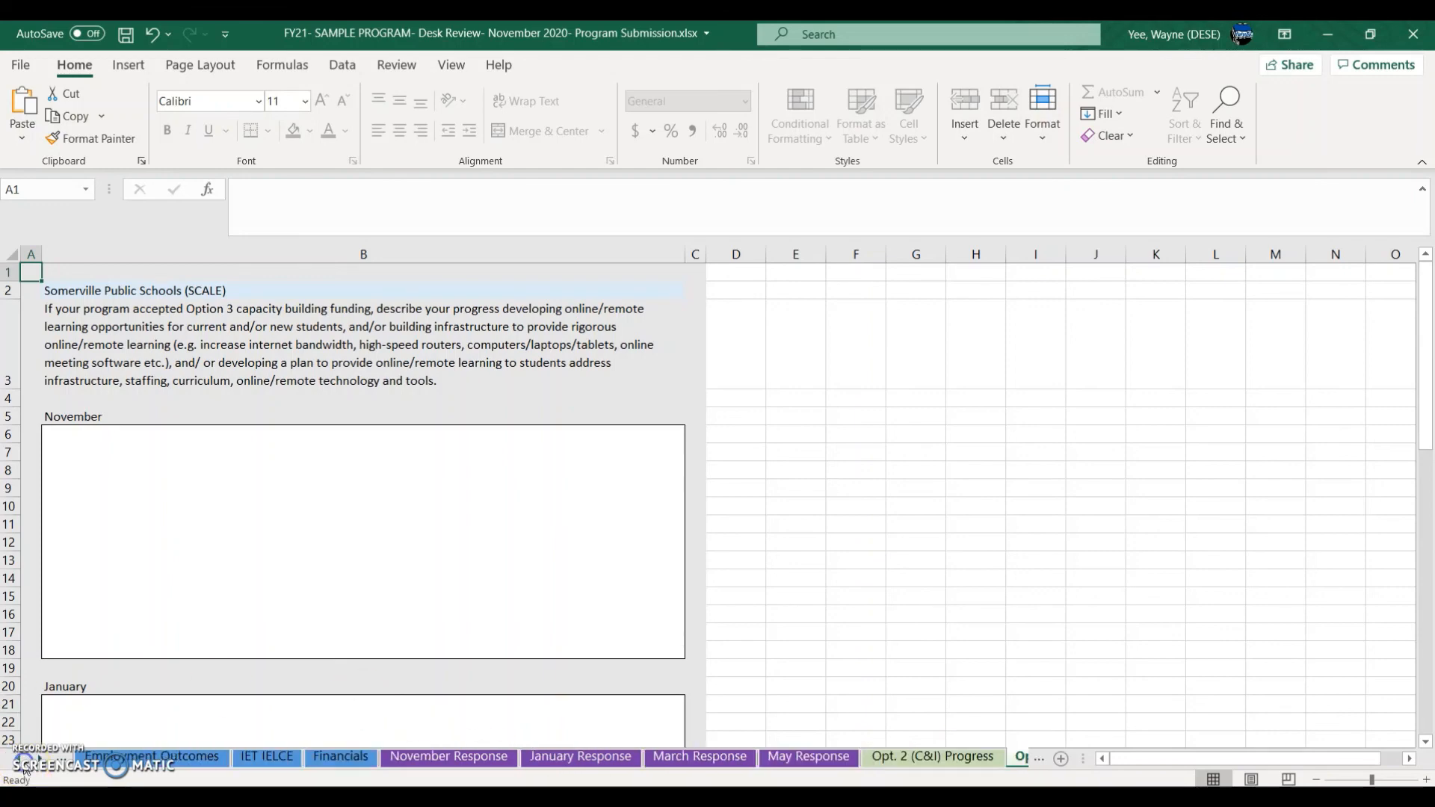
click(22, 762)
click(22, 762)
click(22, 761)
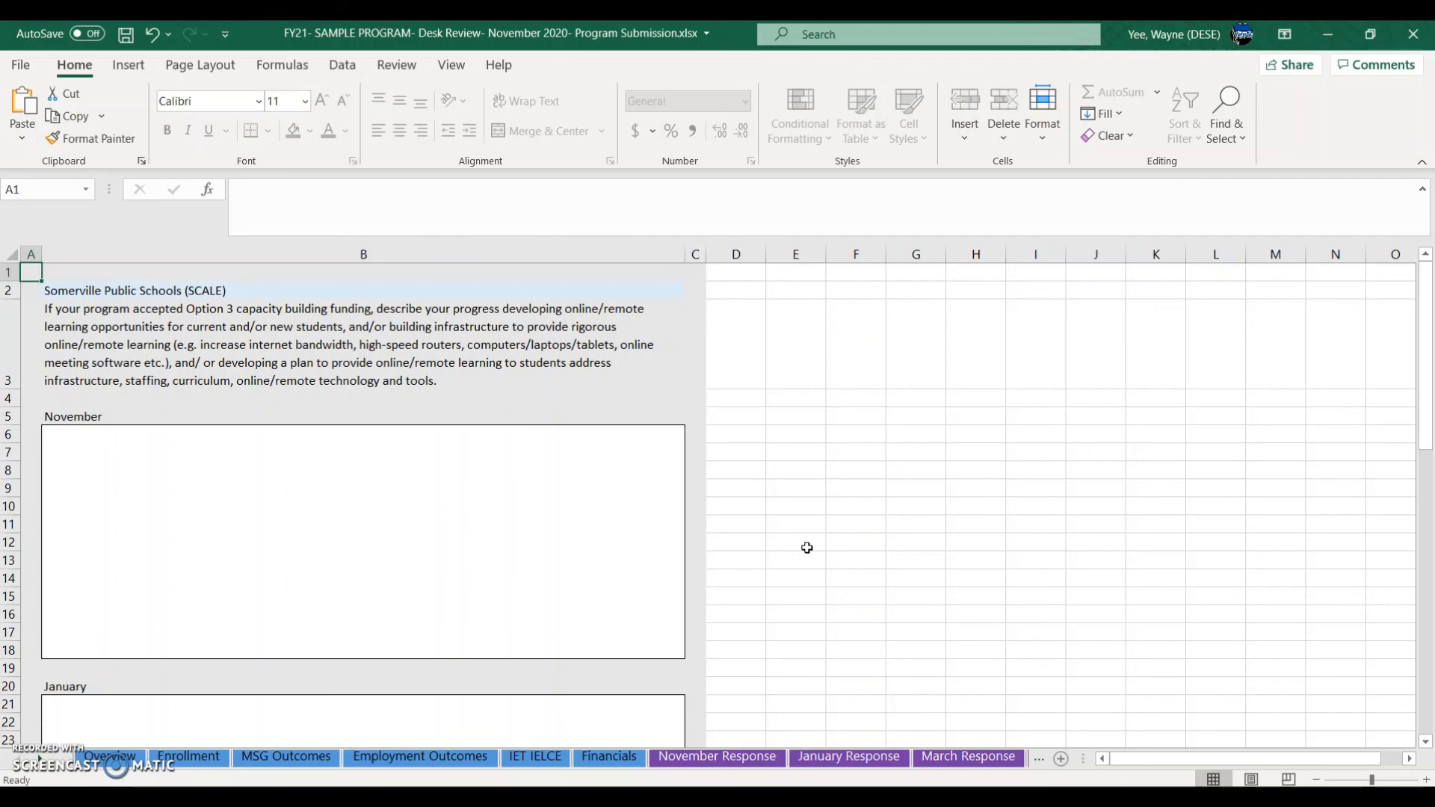
click(936, 718)
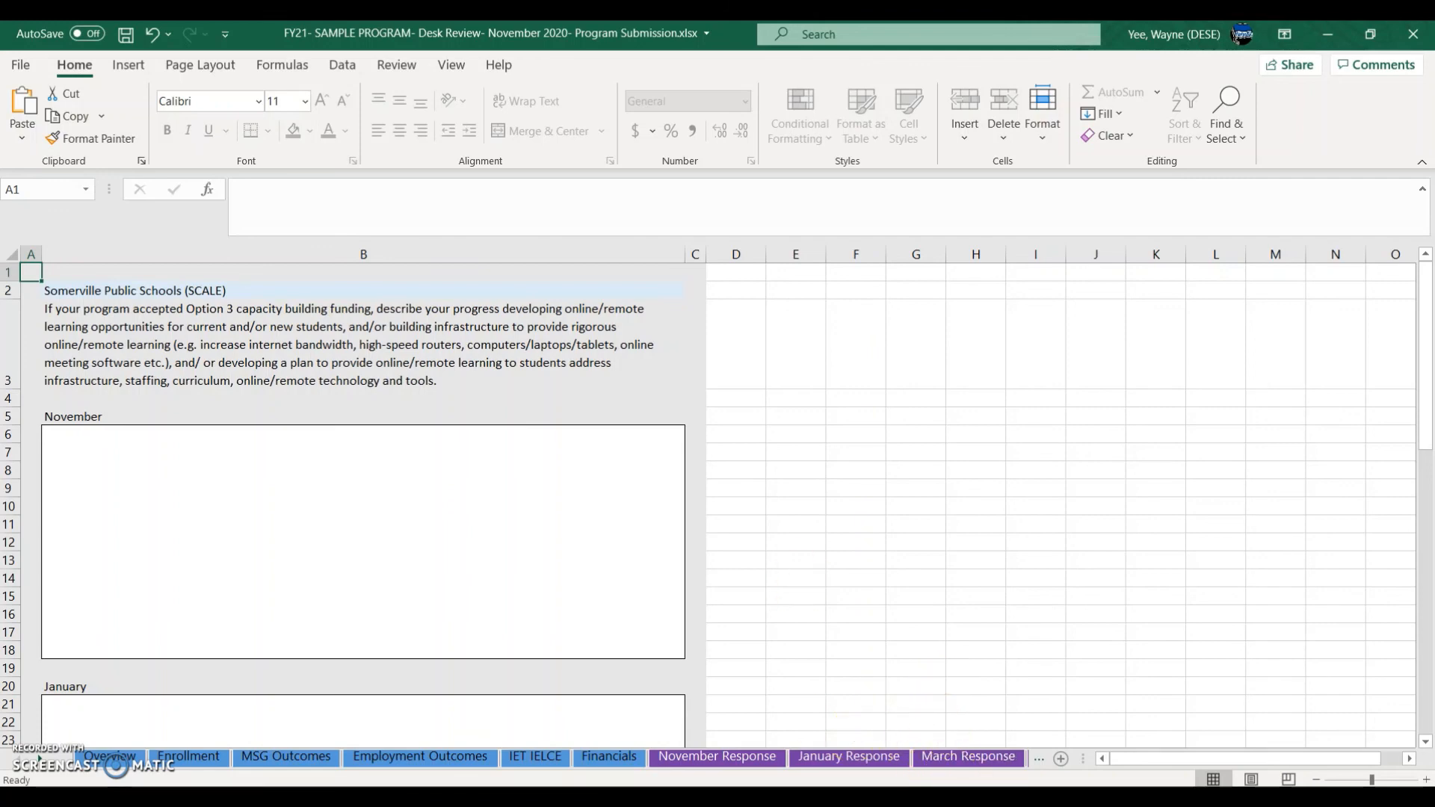